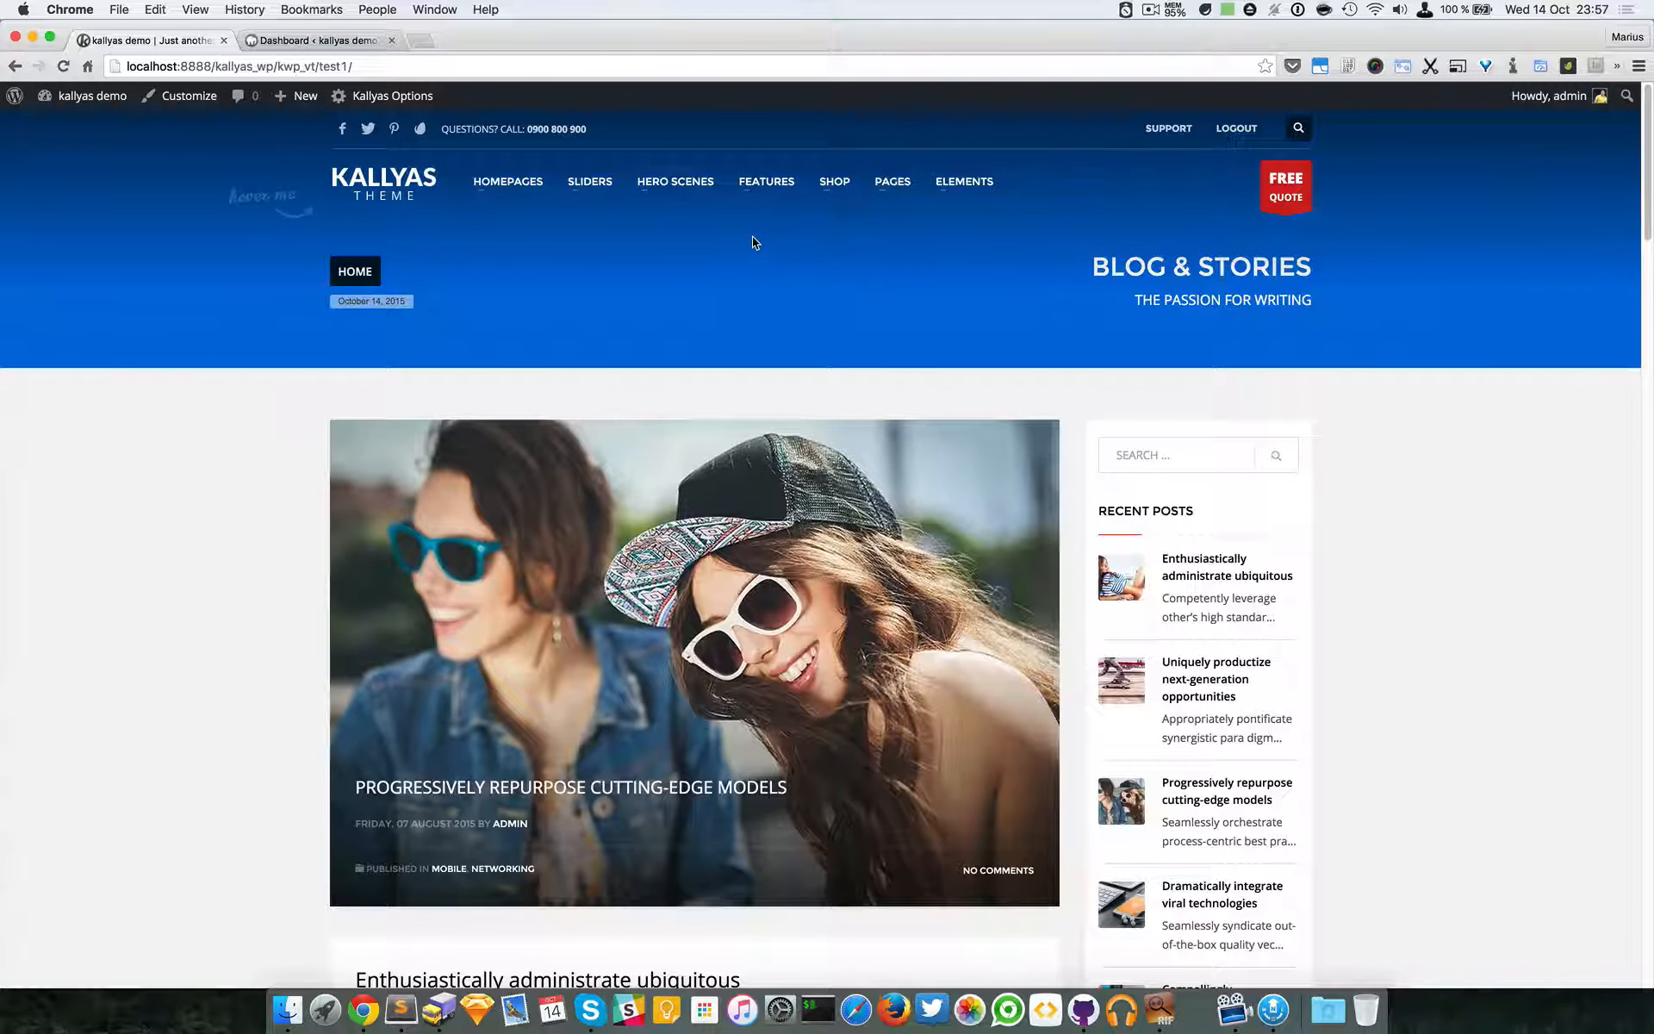
- Open the demo page for the custom subheader with a background image and load it in the page builder
mouse_move(778, 188)
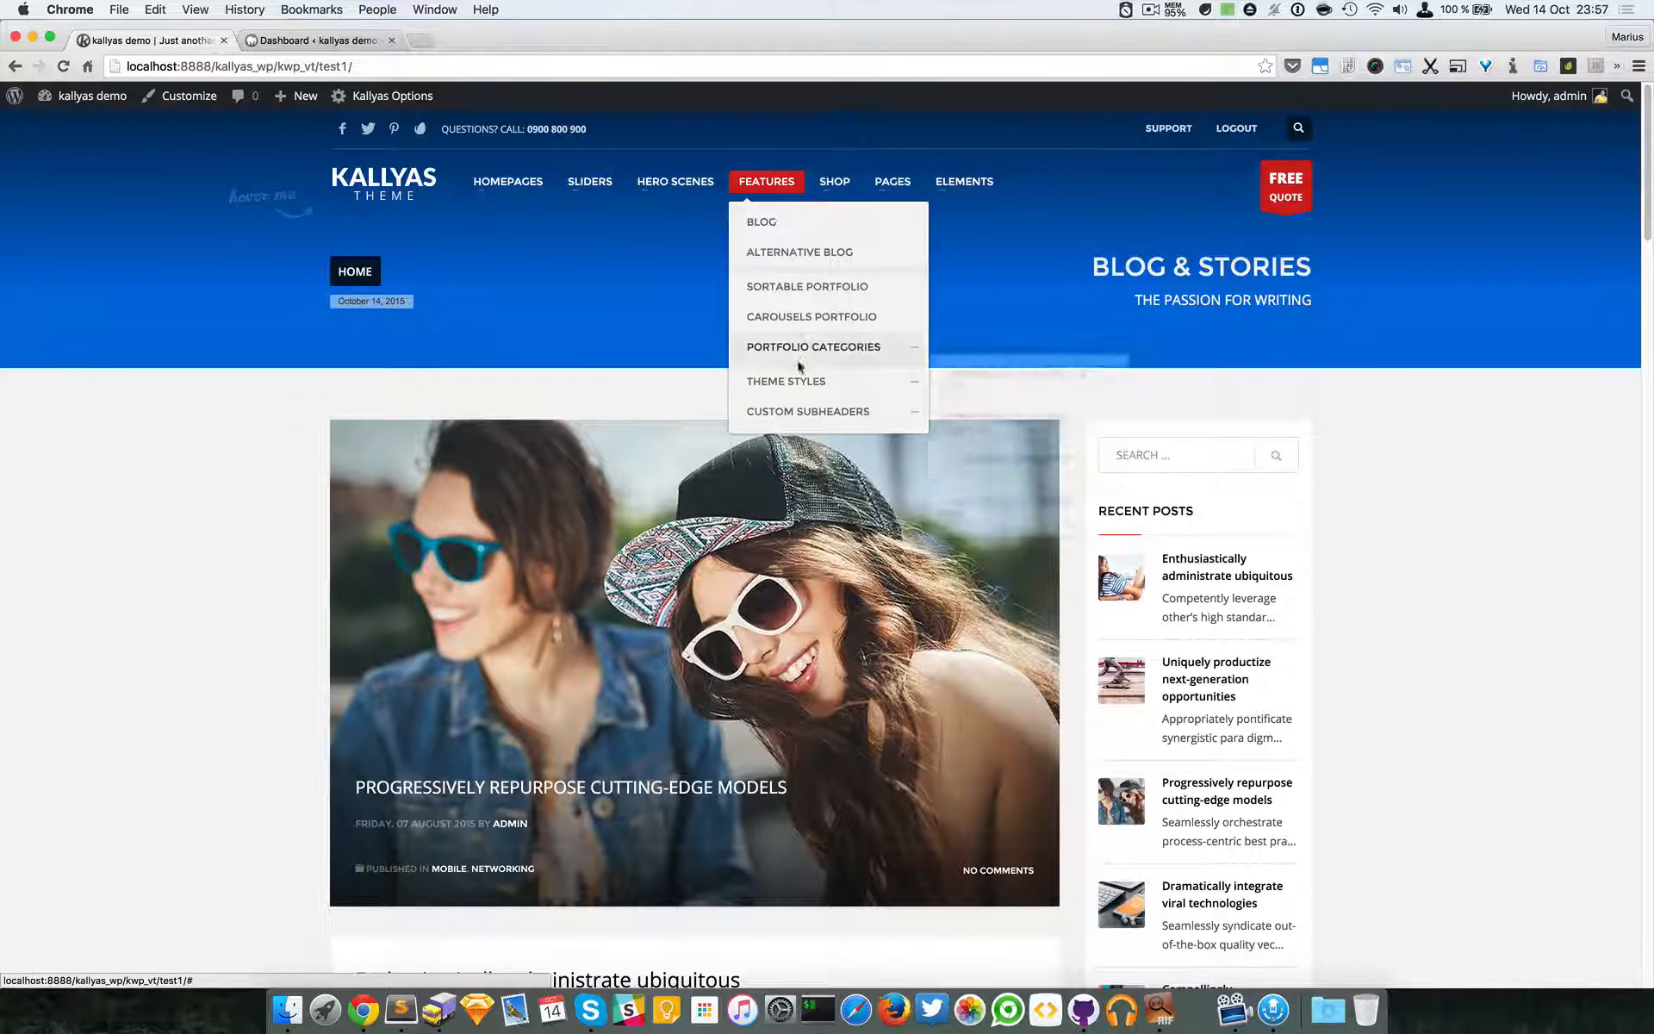
mouse_move(911, 385)
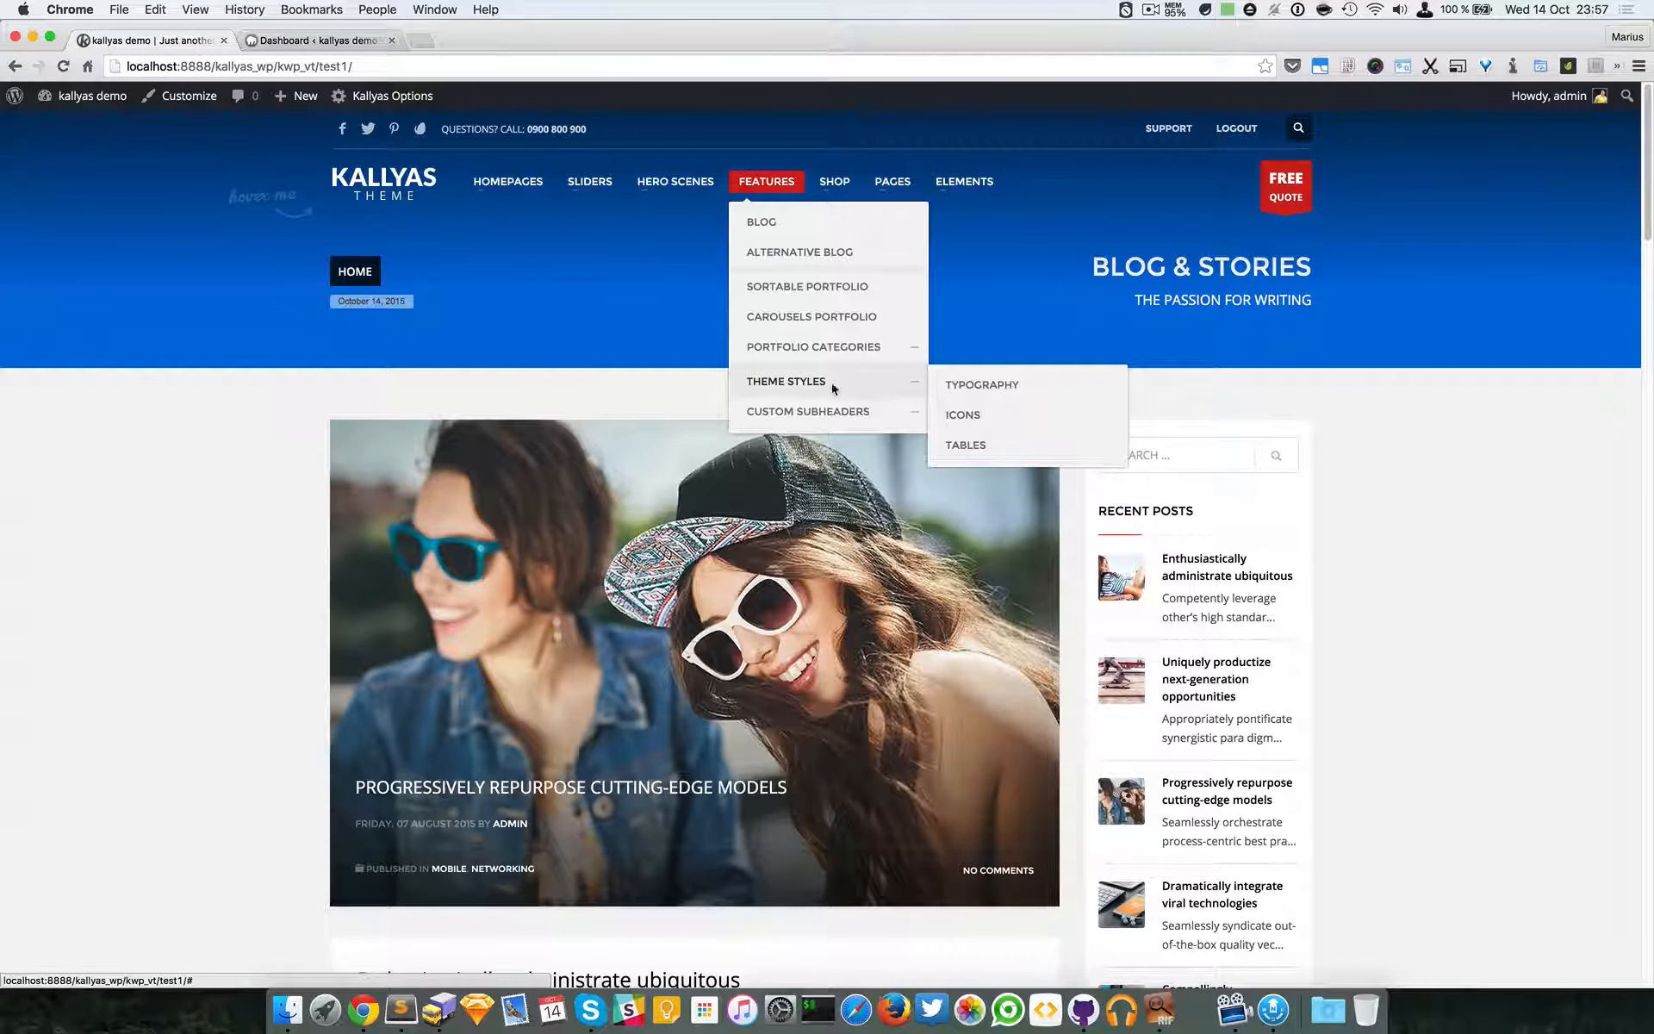
mouse_move(835, 422)
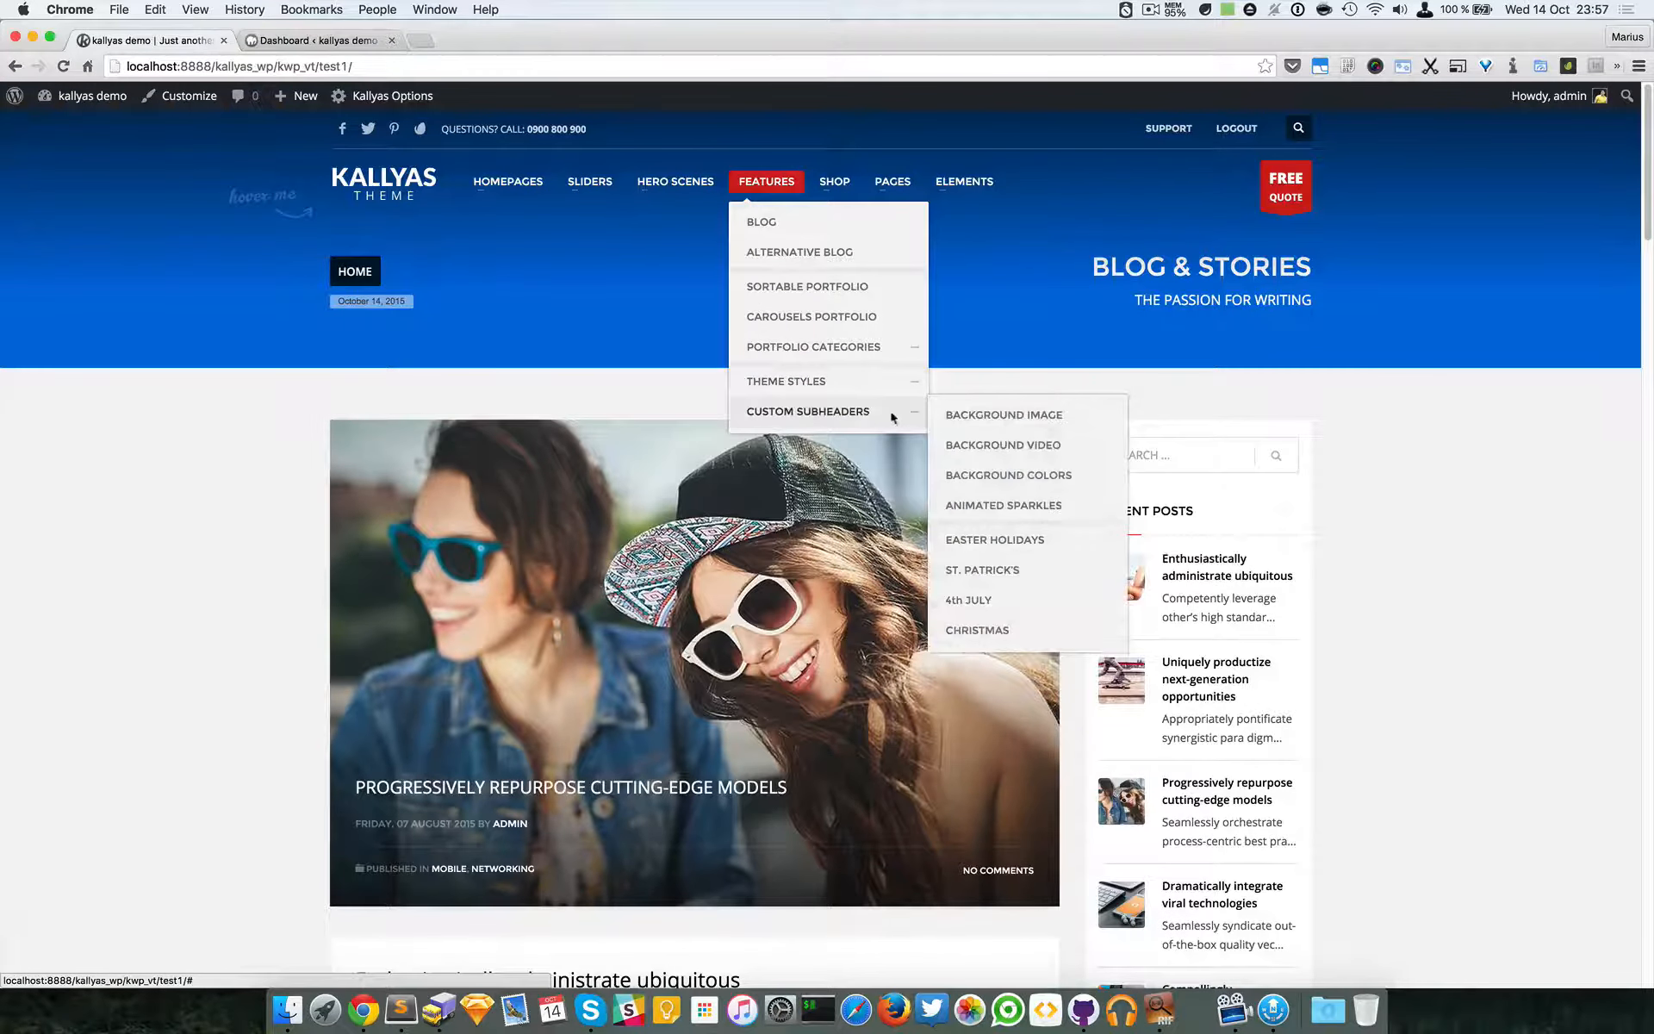
left_click(982, 428)
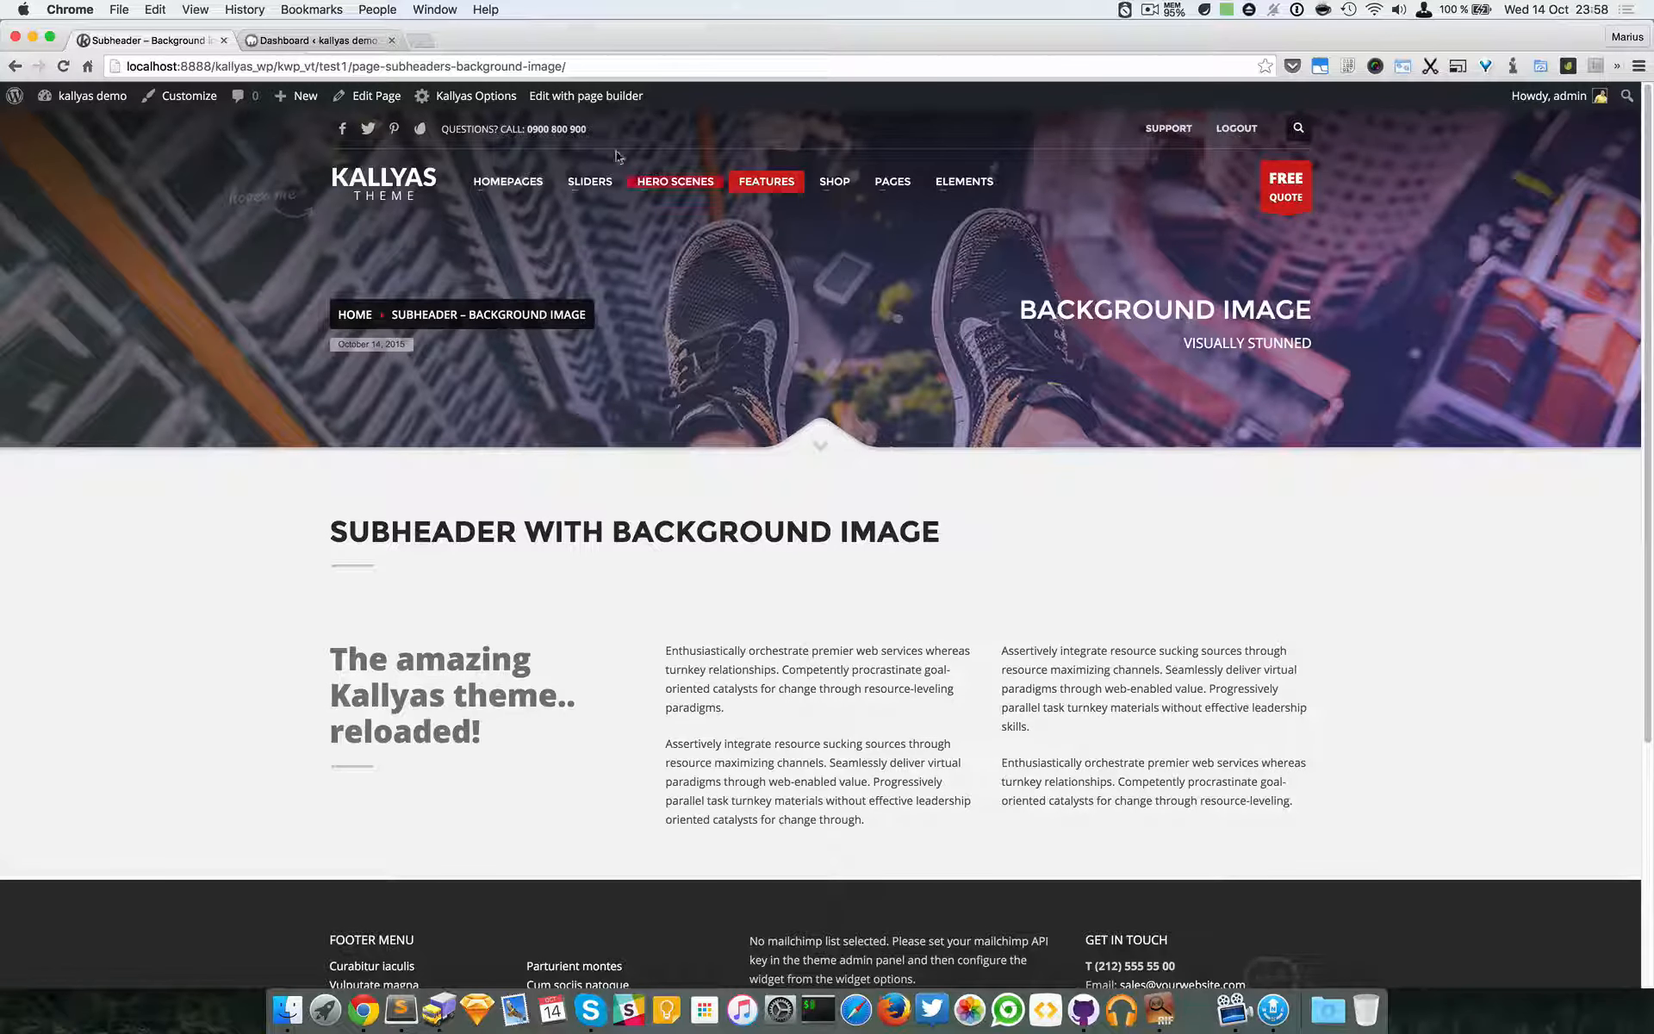
left_click(606, 97)
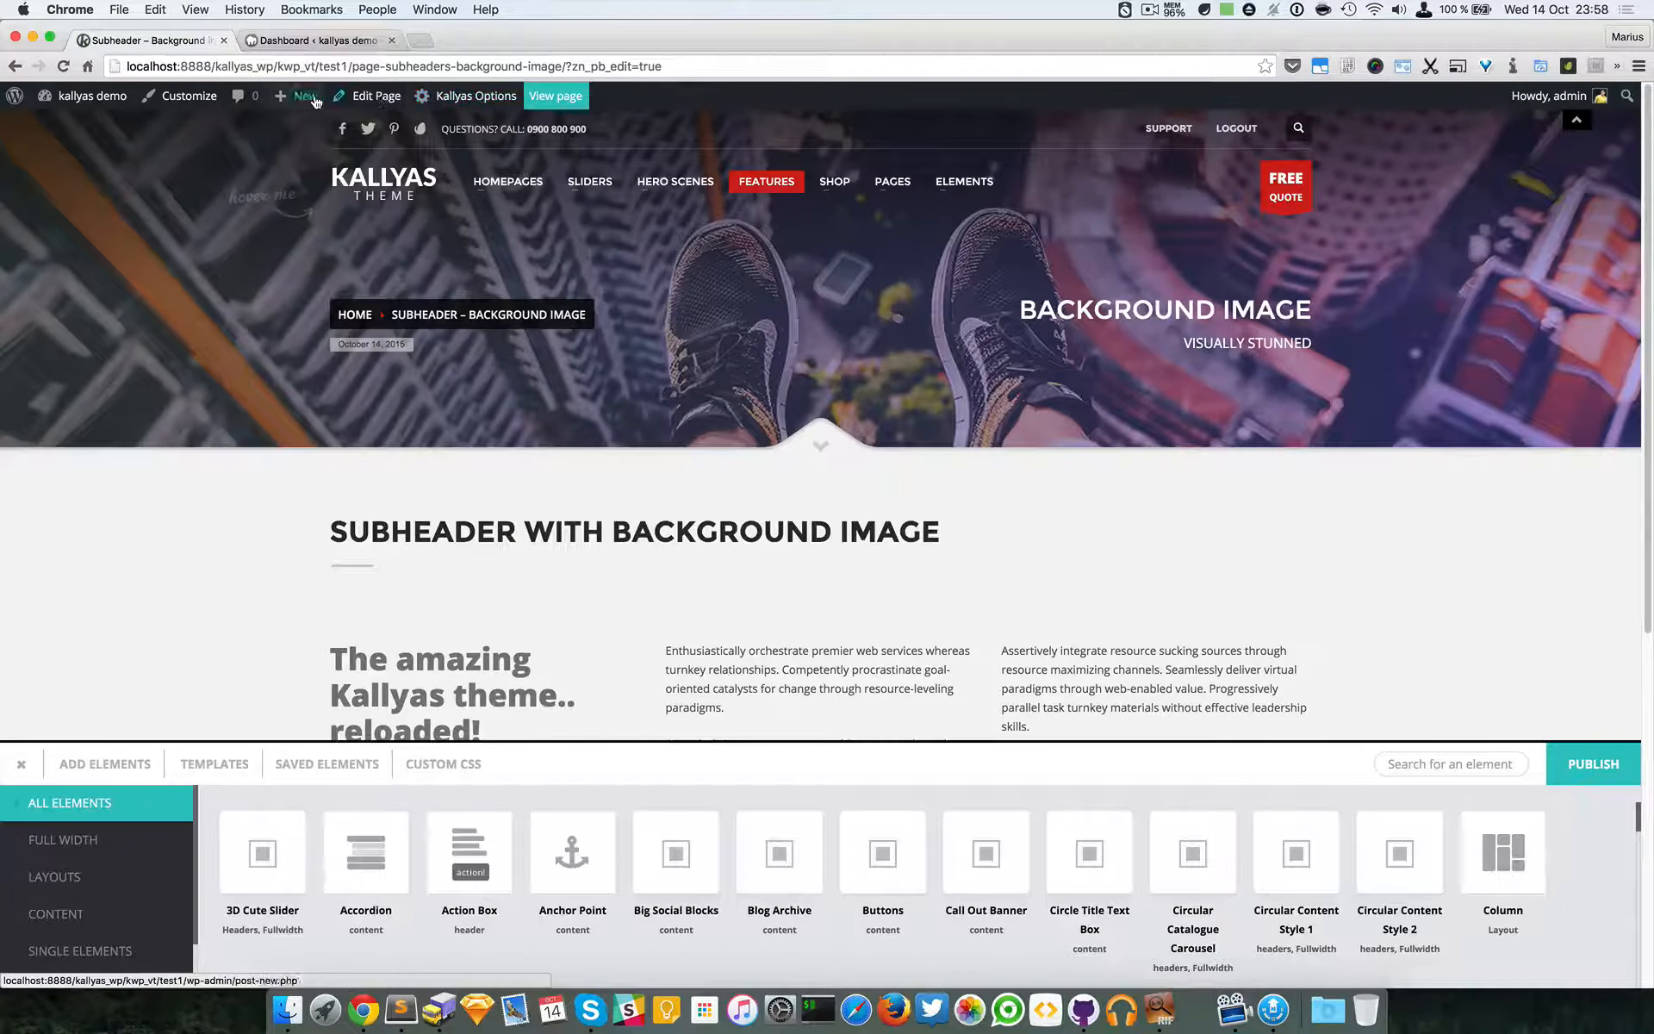
- Create a new page titled "Background options in elements" and publish it, leaving the demo page without saving
mouse_move(295, 95)
left_click(300, 175)
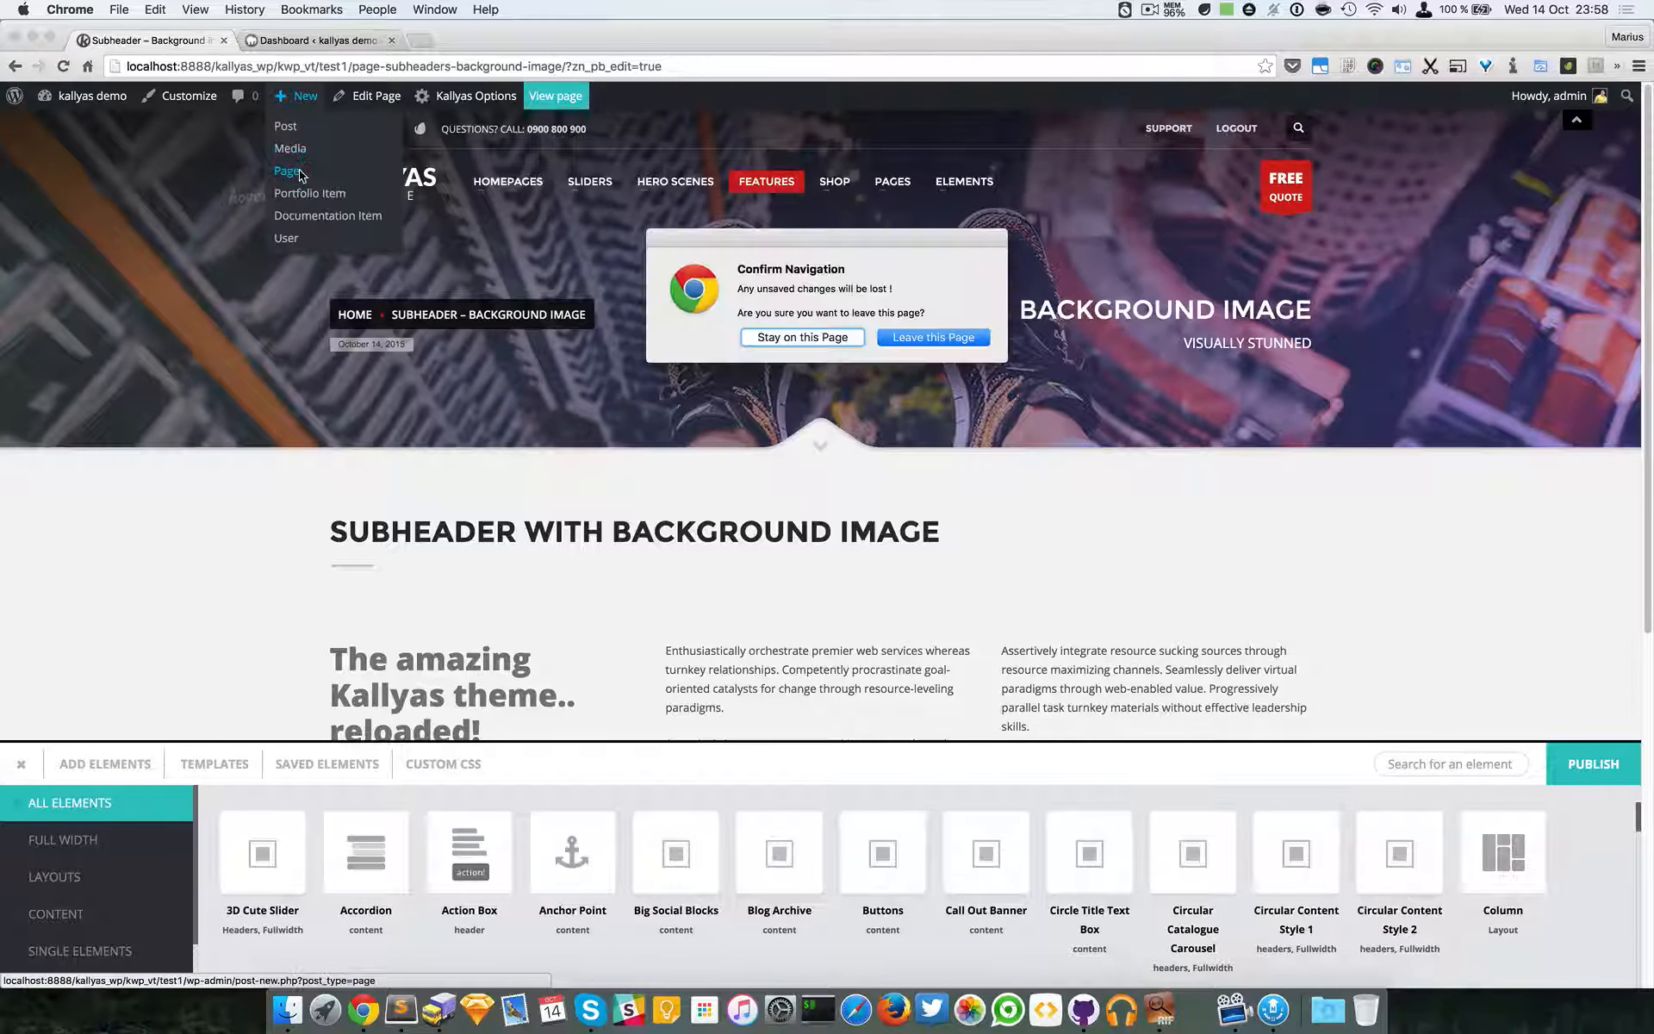
left_click(925, 334)
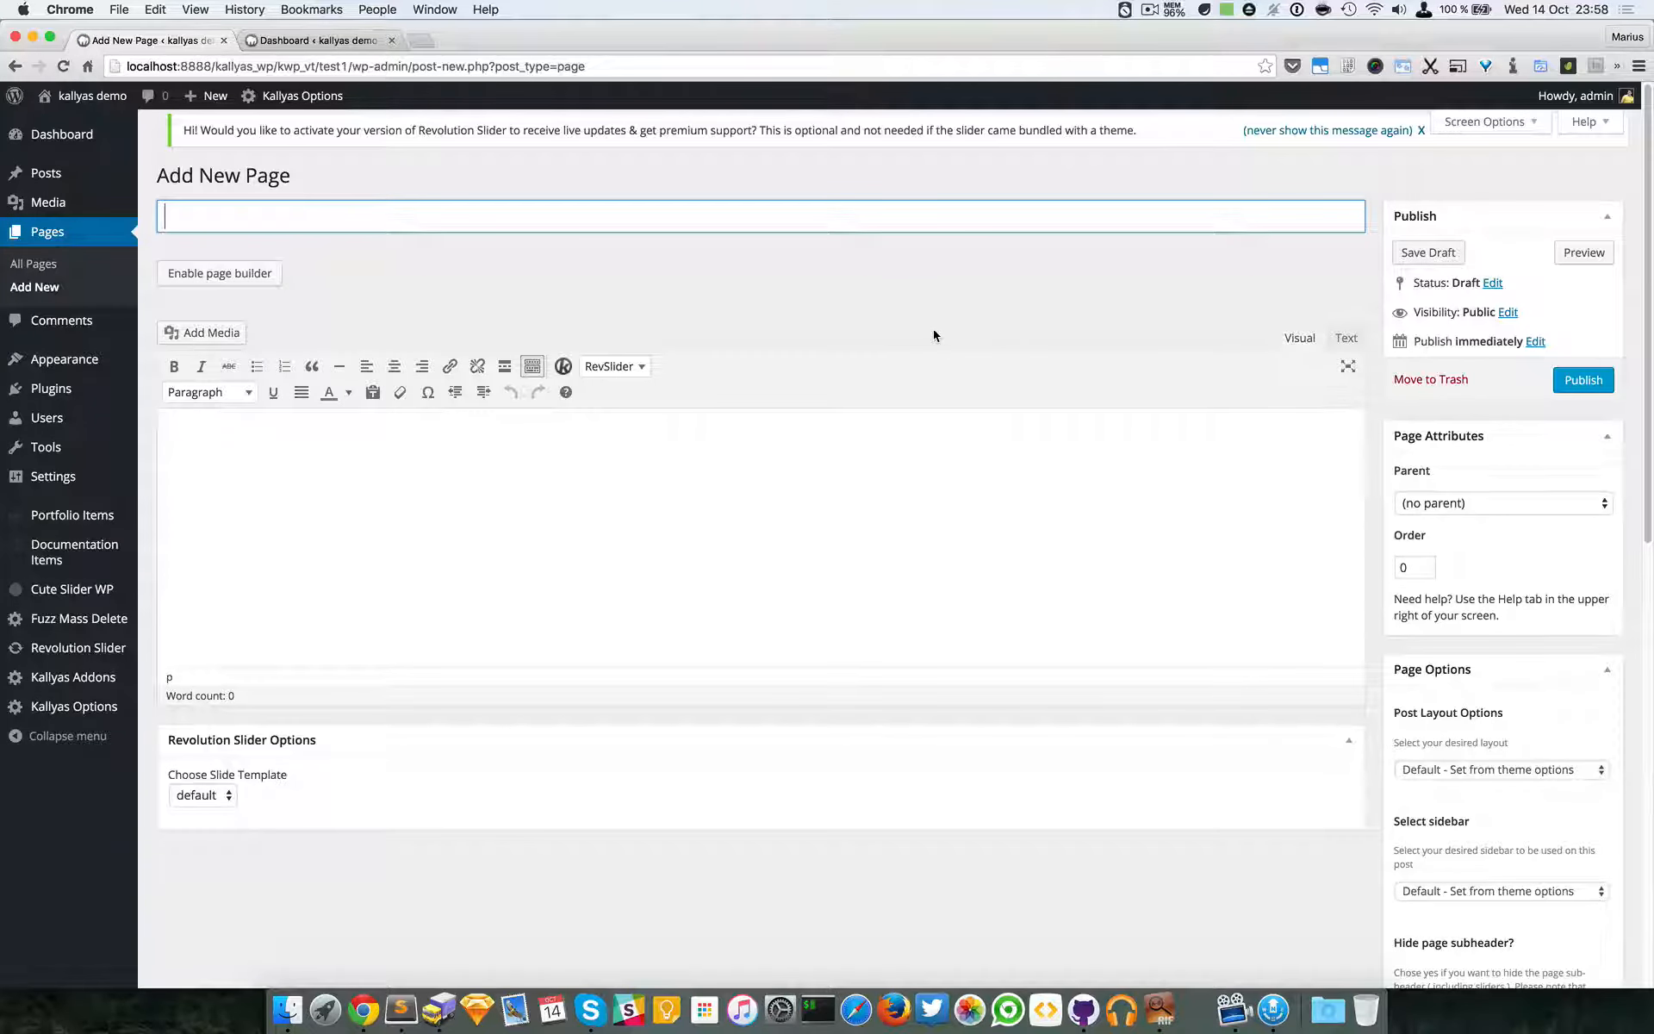
type("Backgroun")
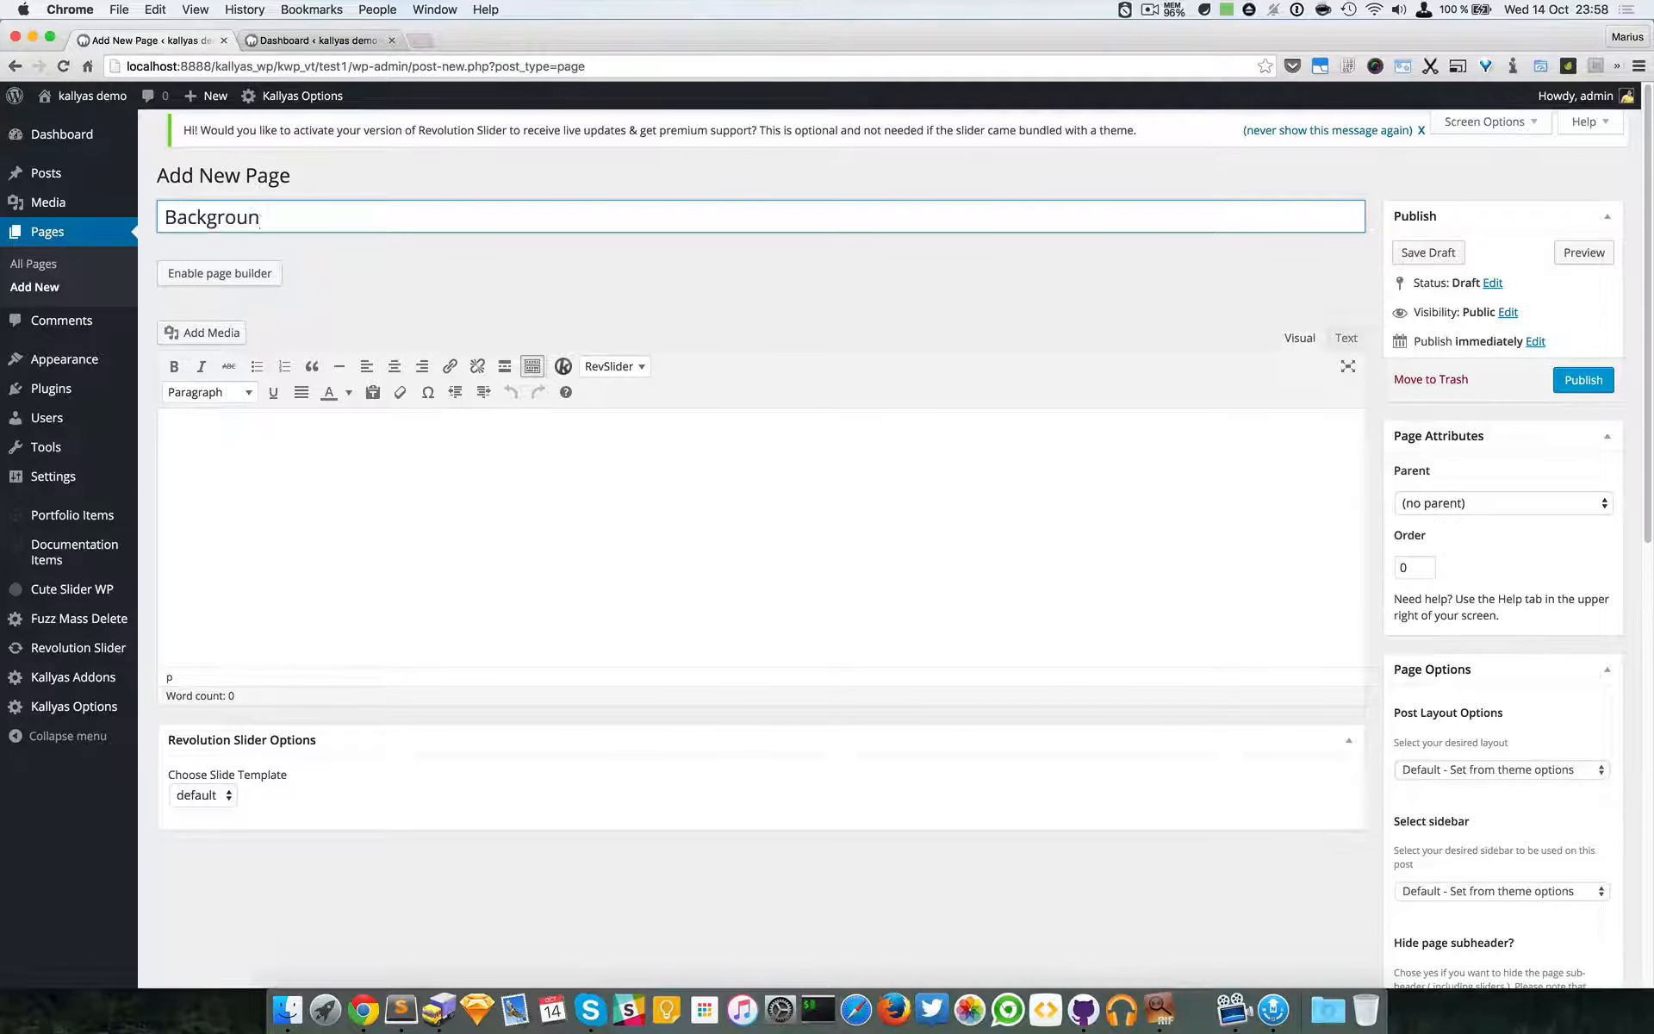
type("d options in elements")
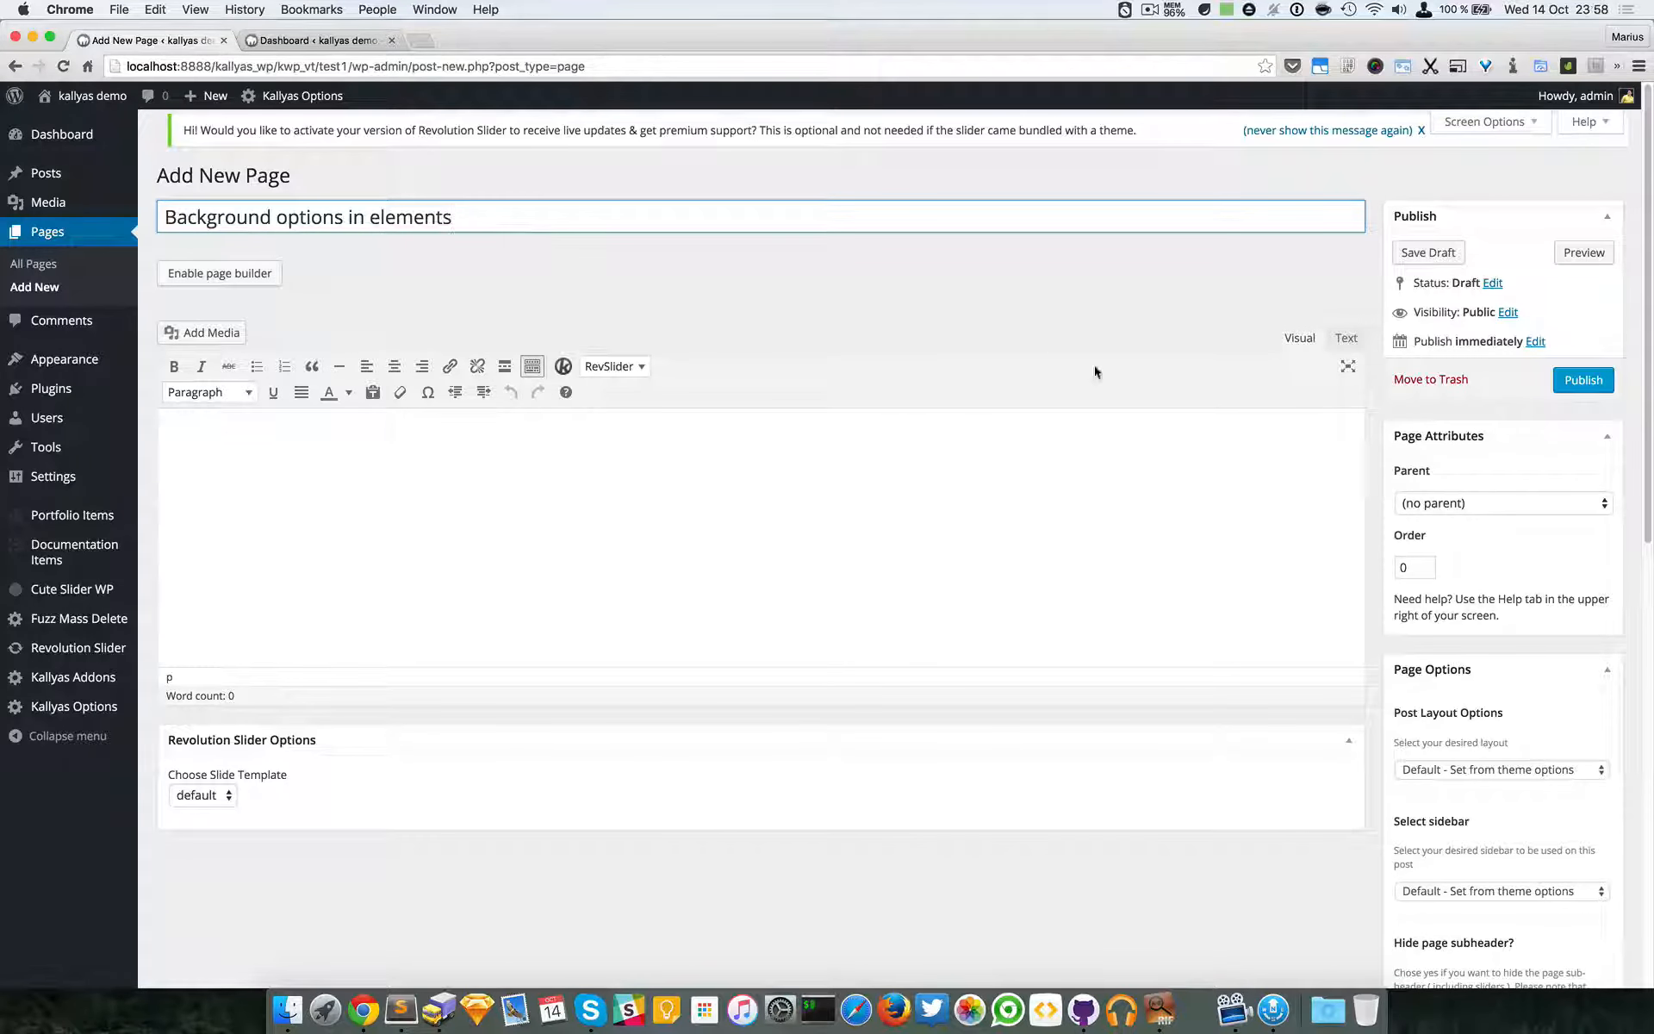
left_click(1563, 380)
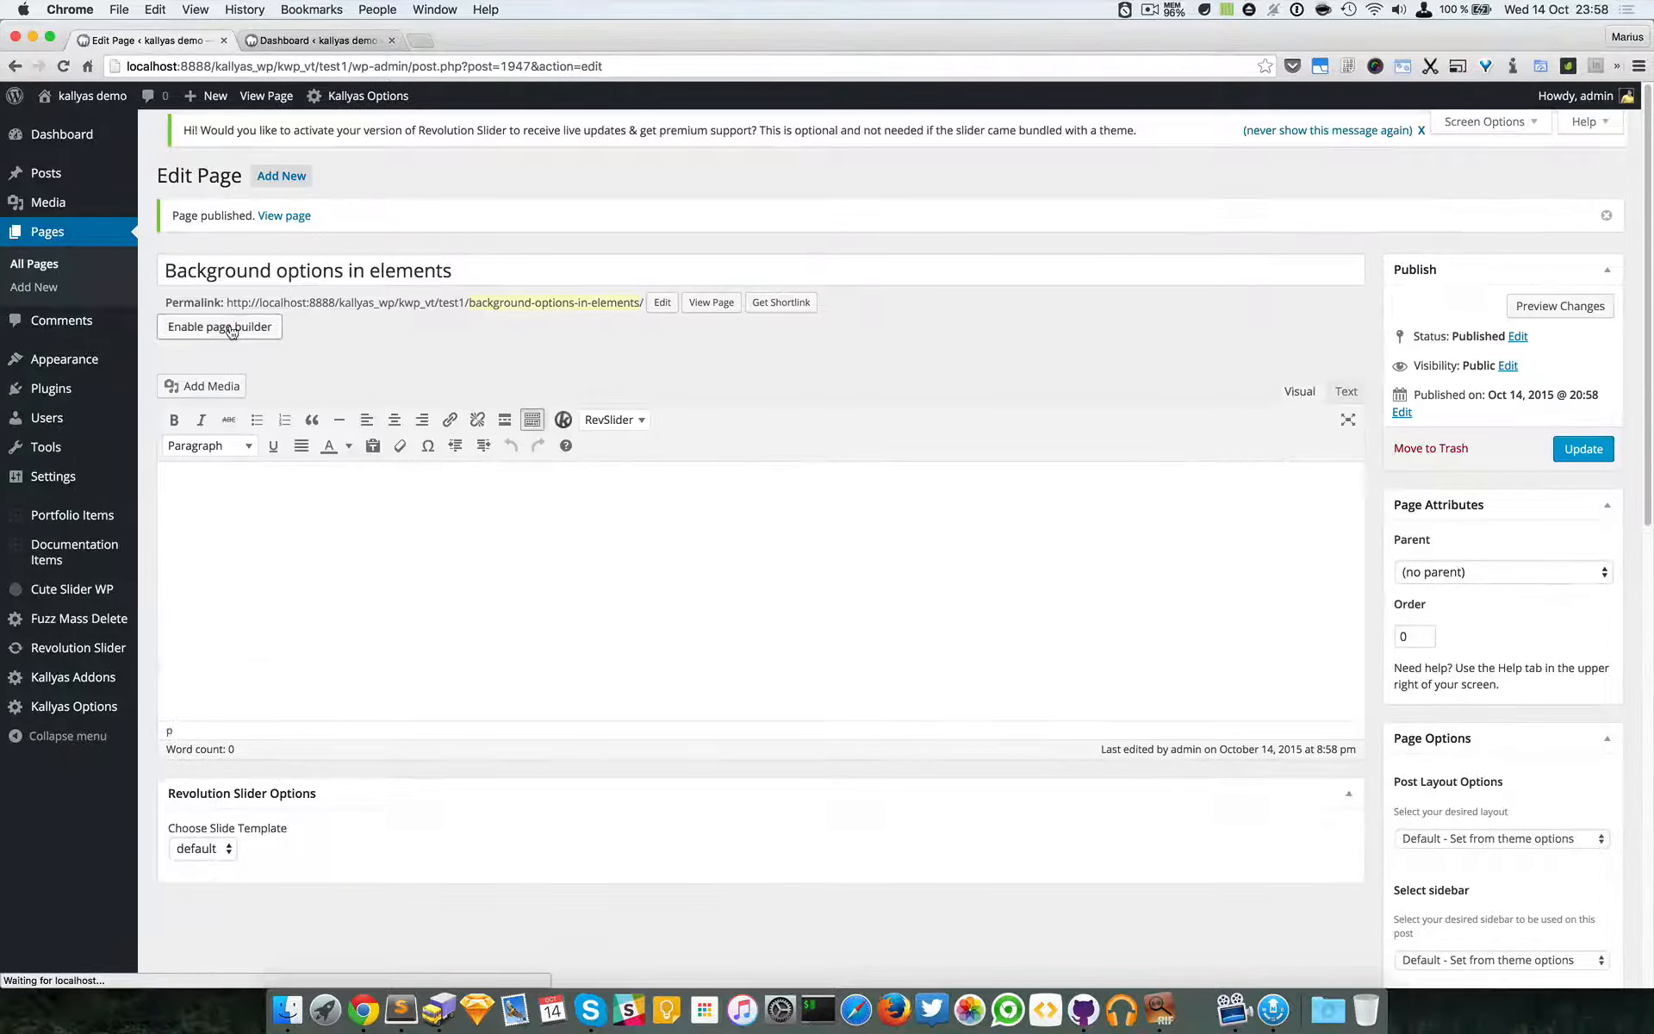
- Enable the page builder for the new page and add a Custom Sub-header element at the top of the page
left_click(229, 327)
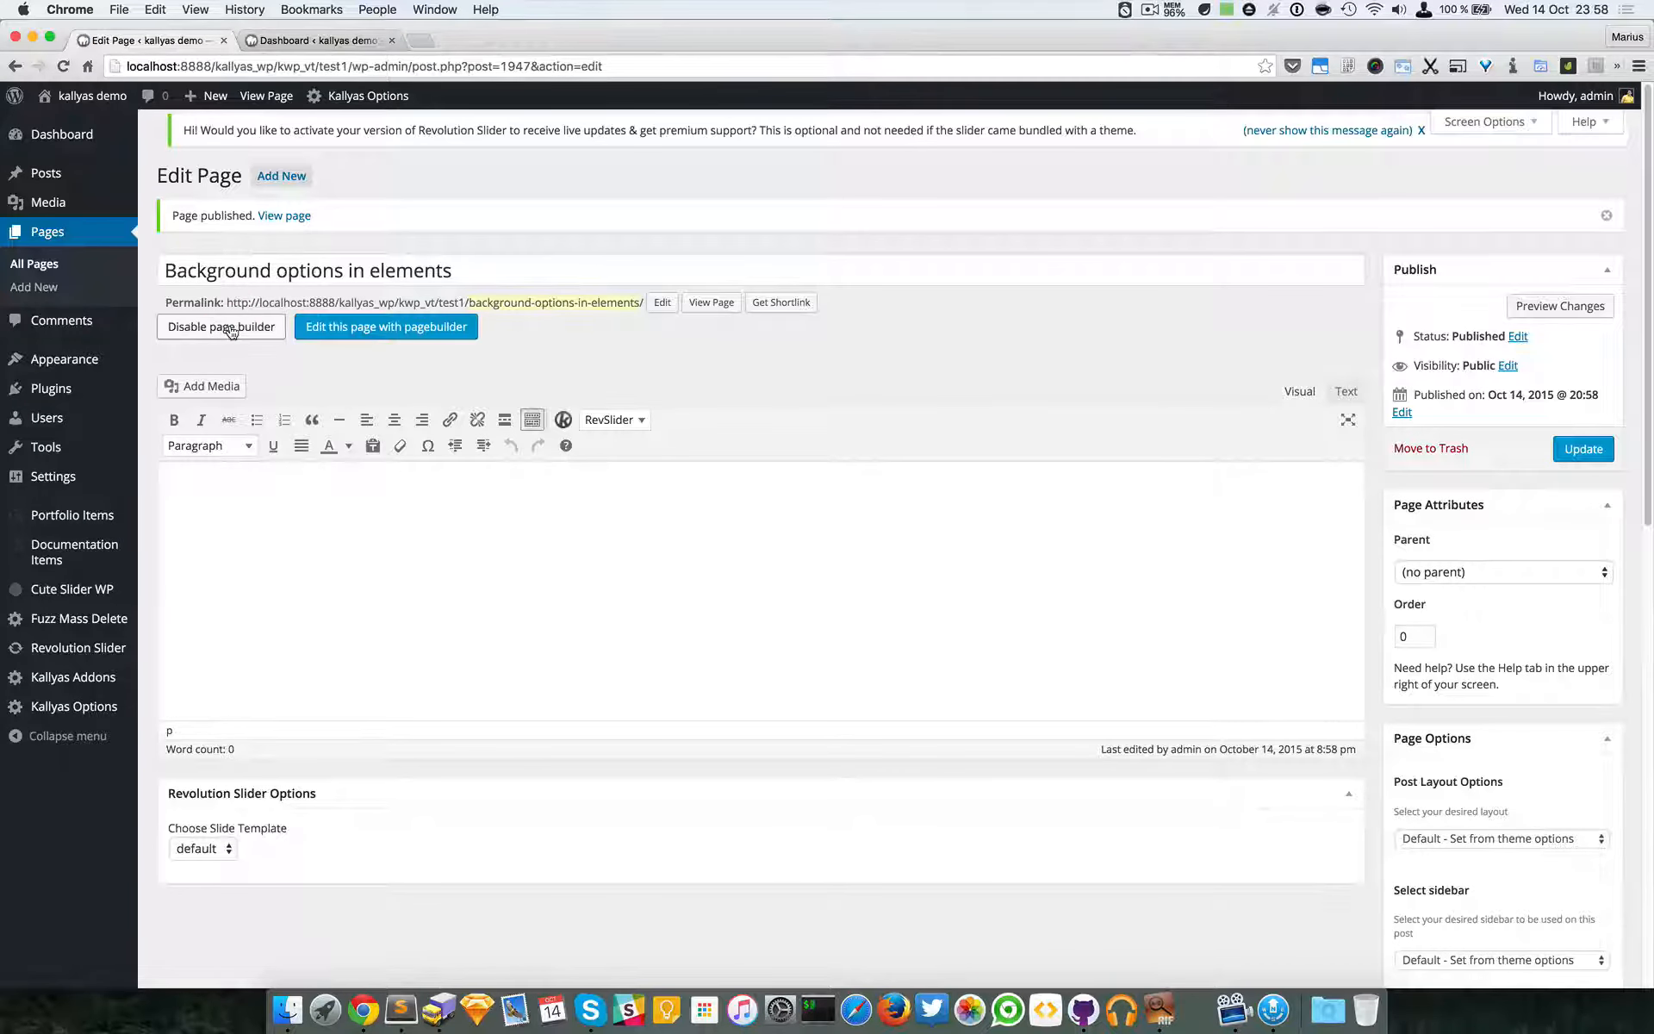
left_click(409, 335)
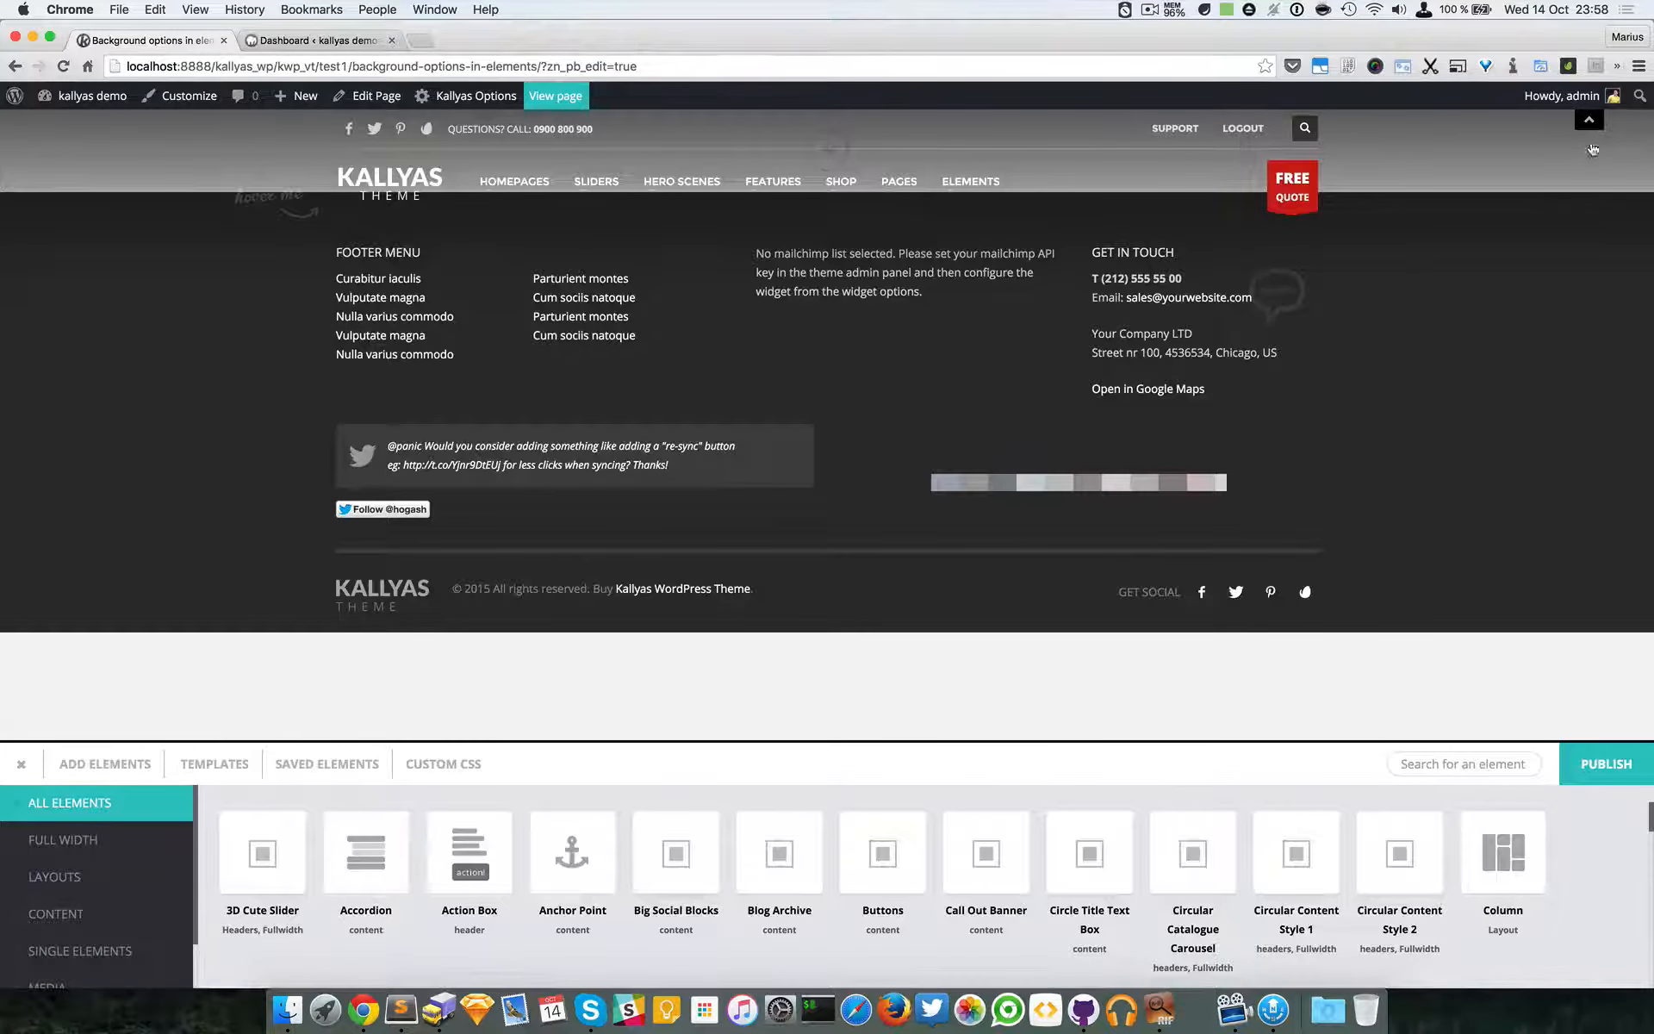
left_click(1456, 763)
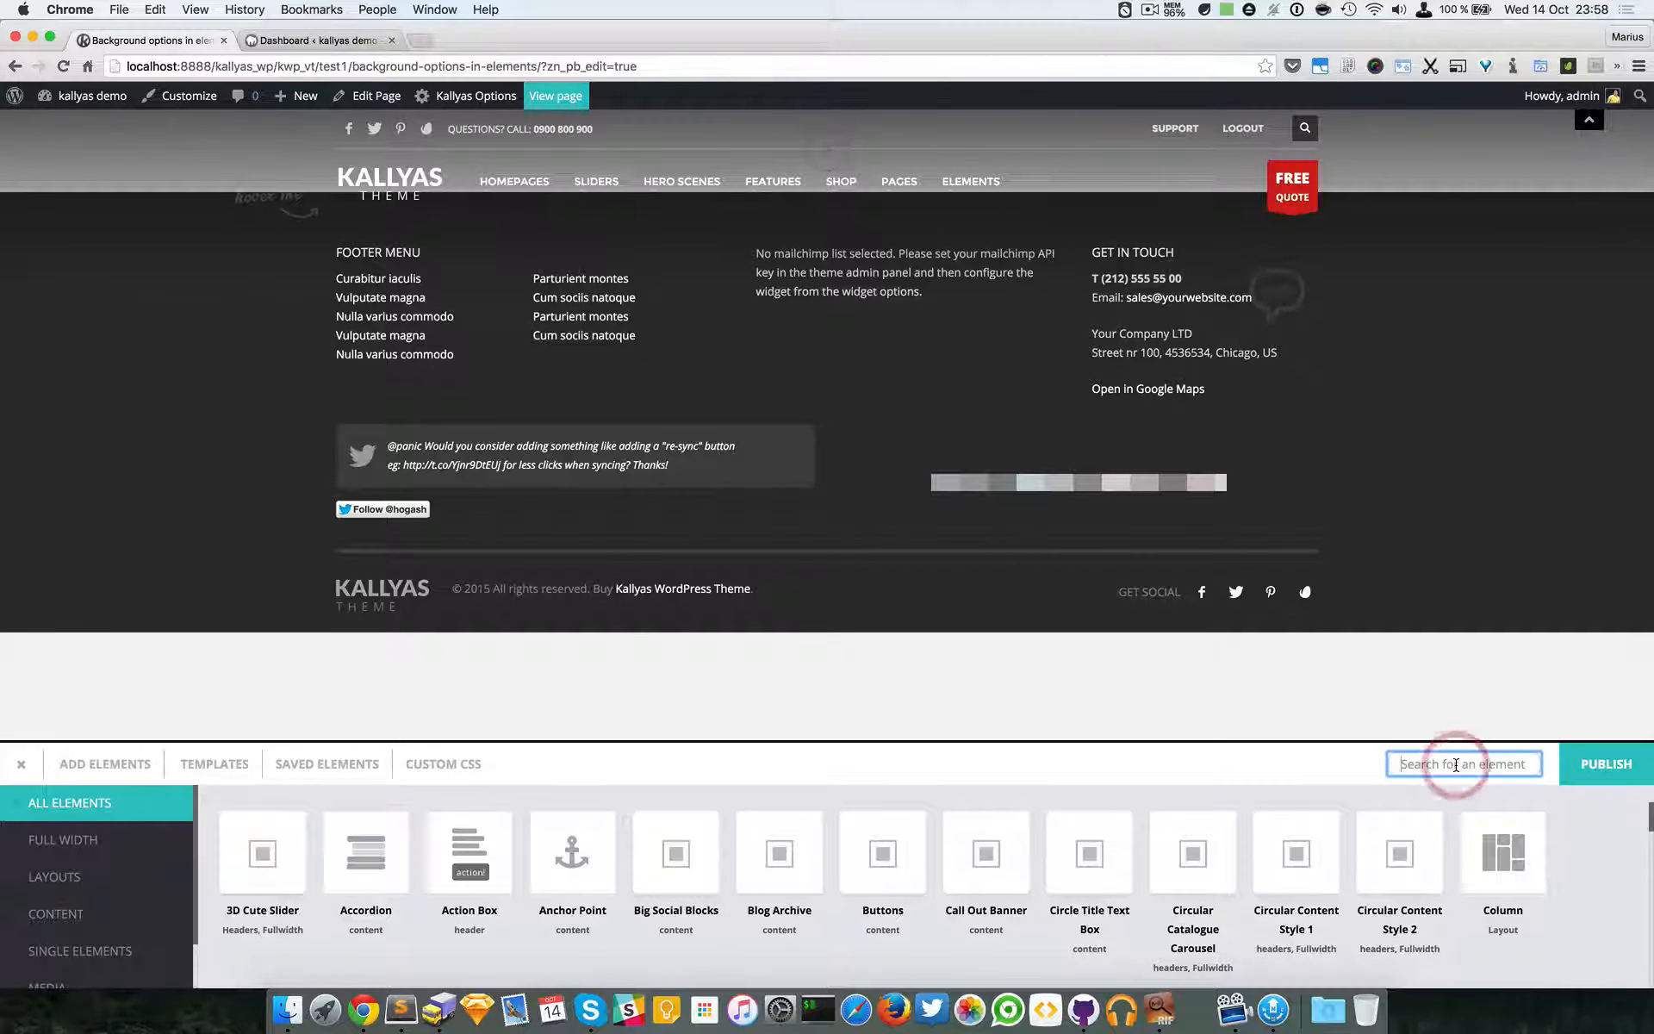
type("sustom")
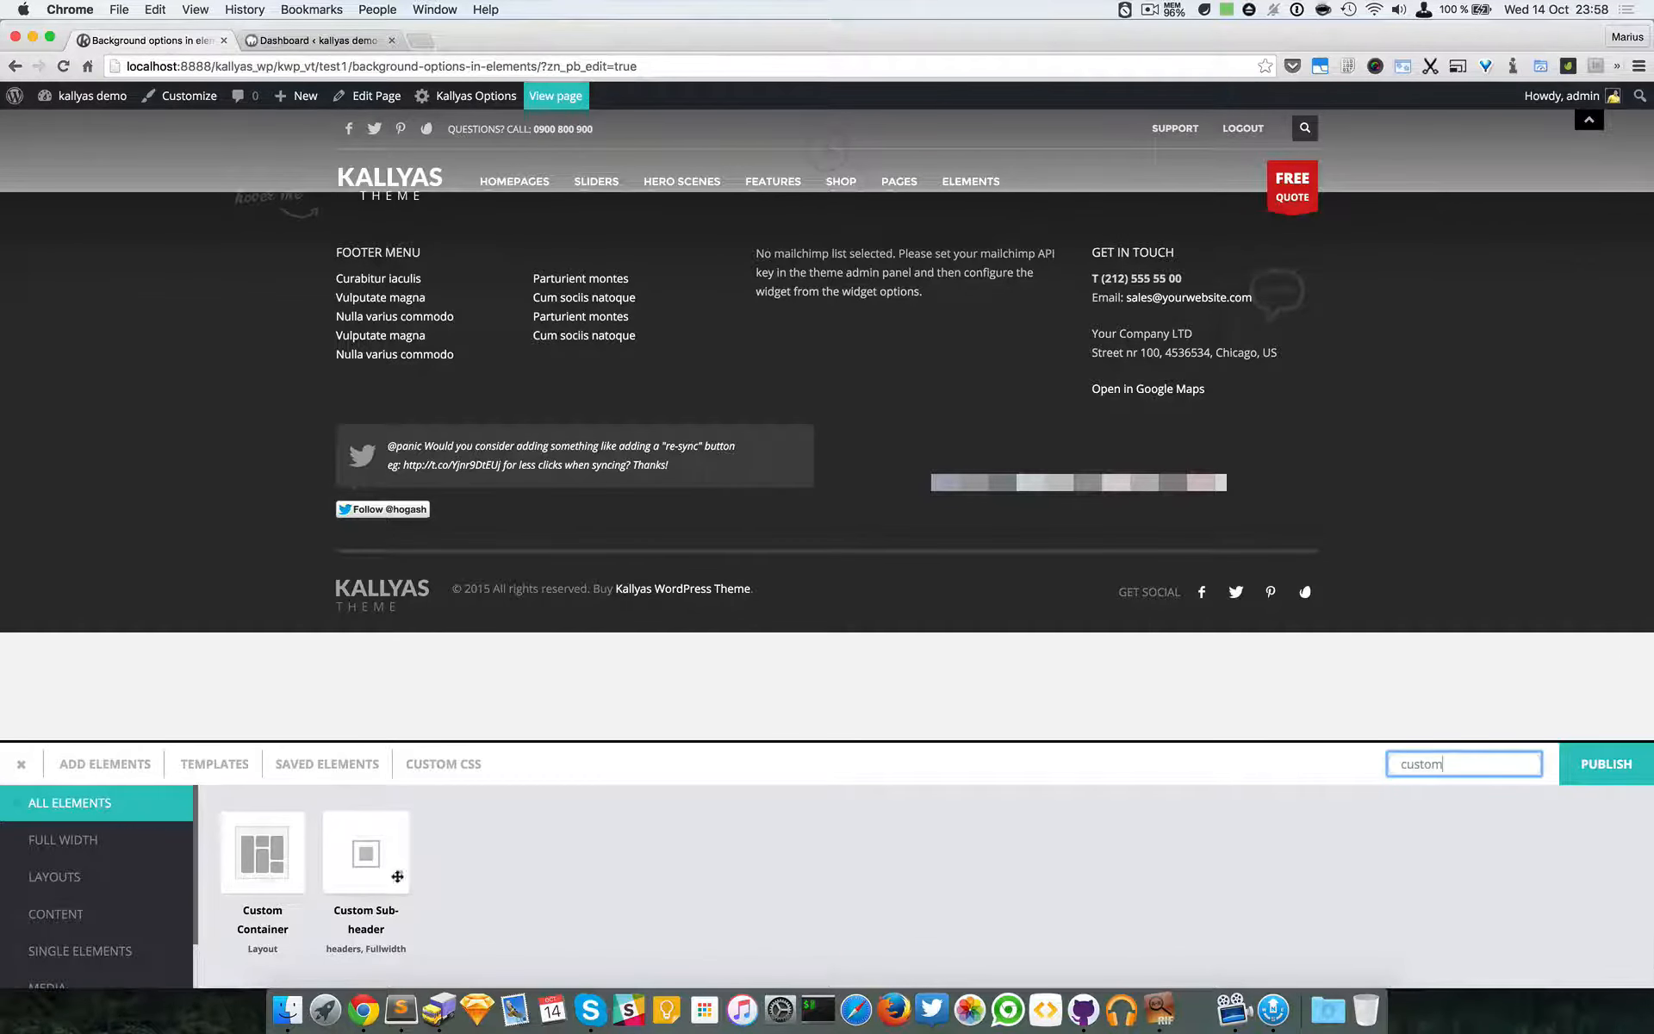
left_click_drag(396, 856, 1057, 153)
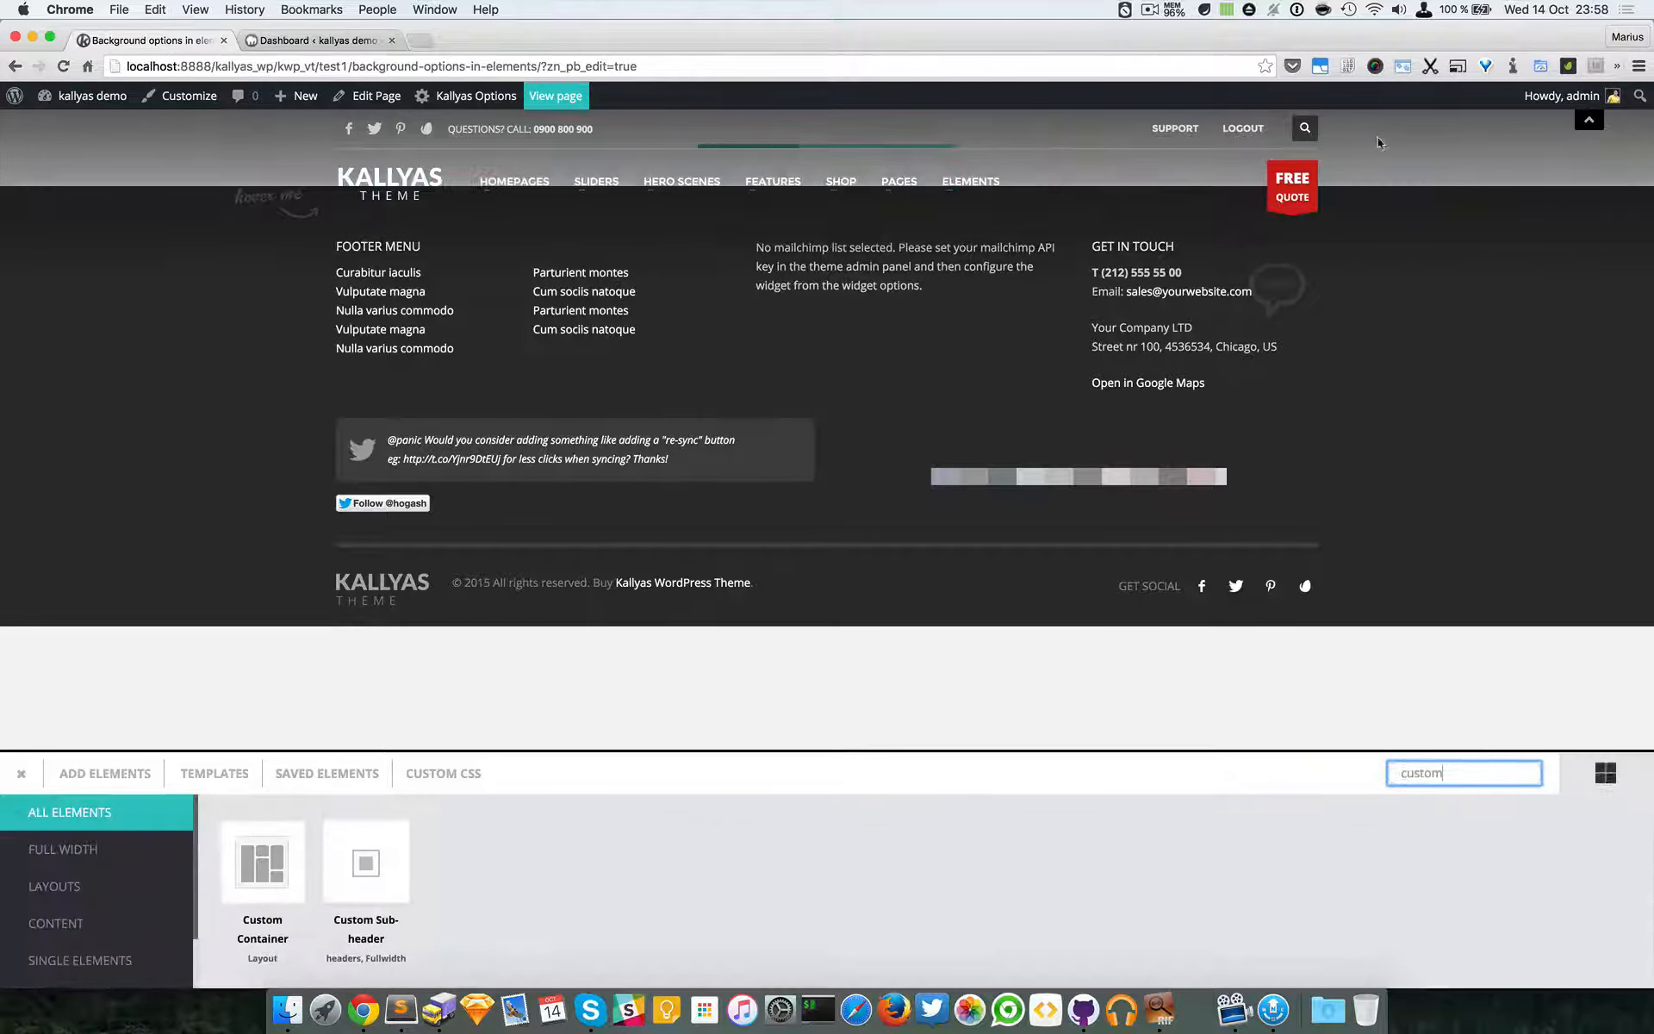
- Hide the site header that covers the Custom Sub-header in the page builder
left_click(1573, 134)
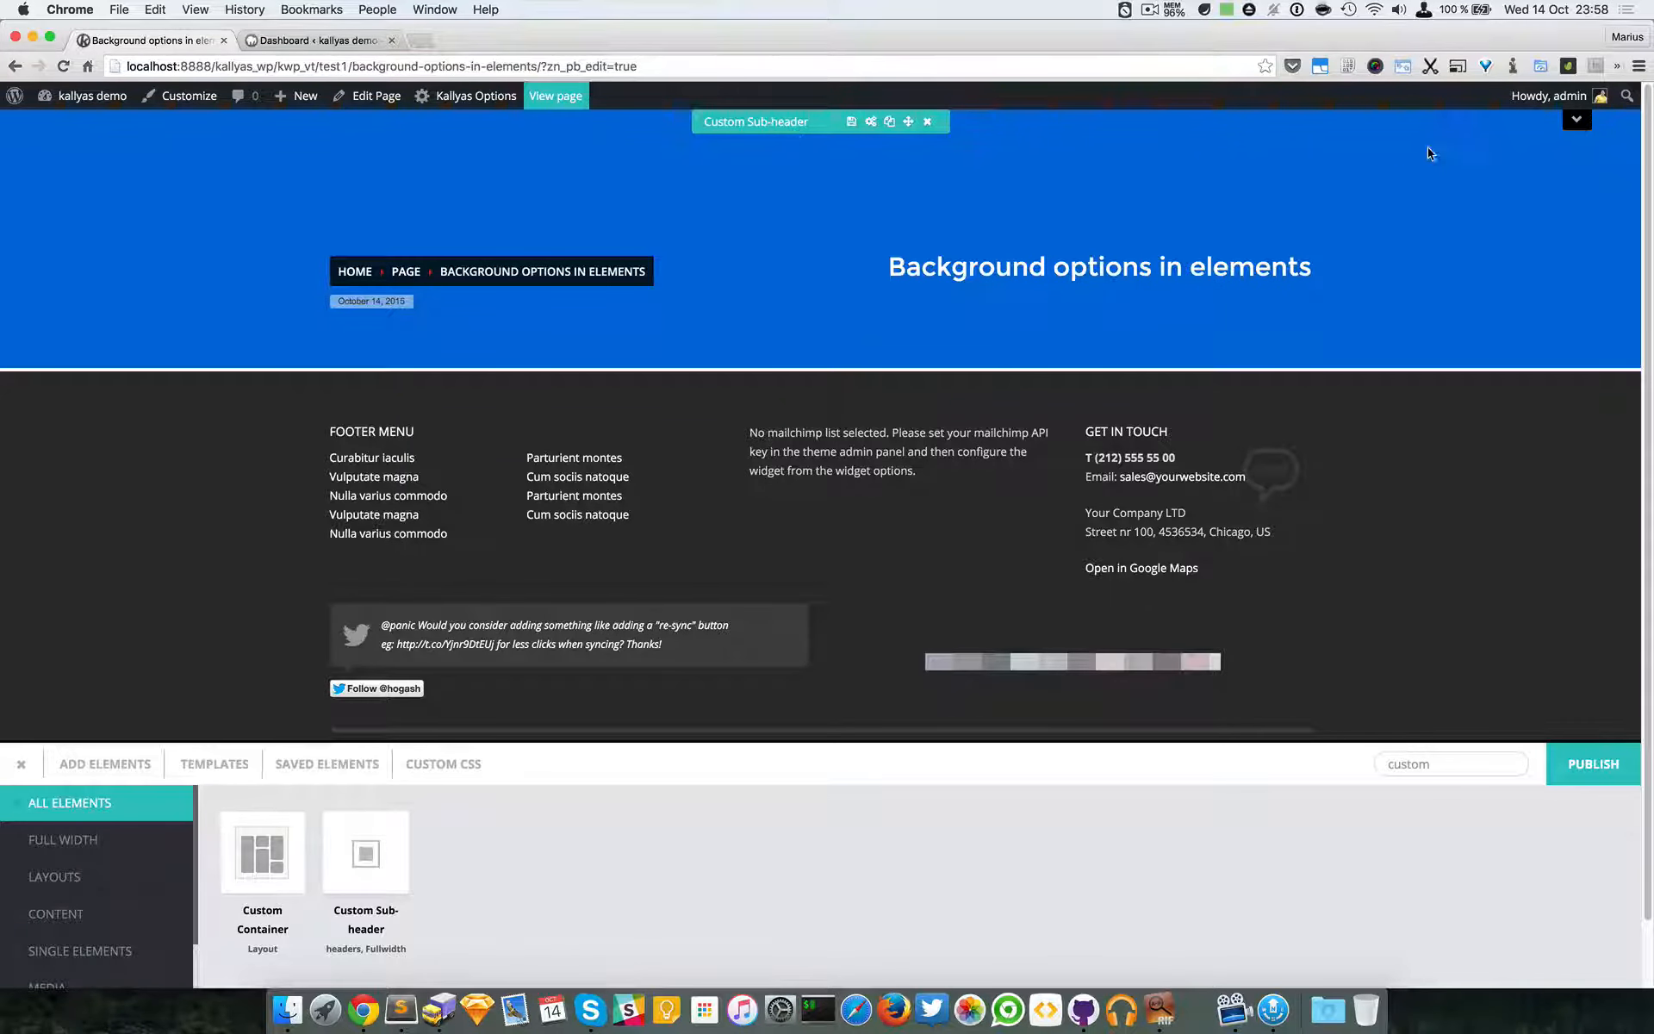
left_click(1577, 120)
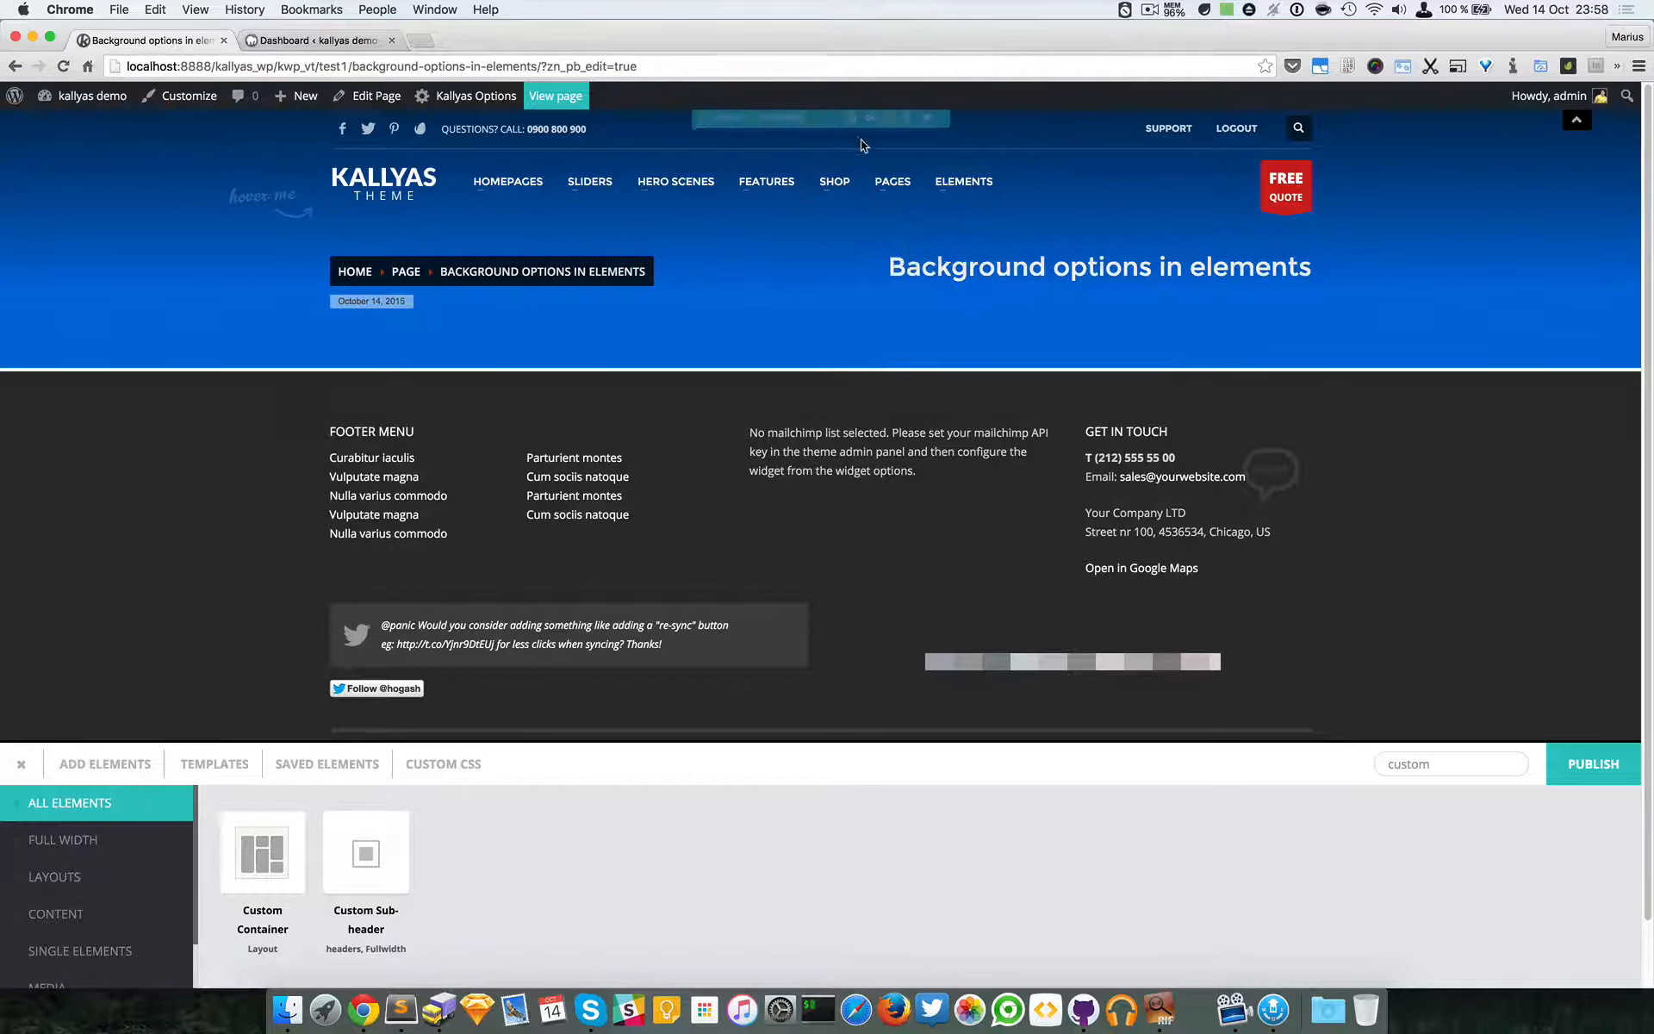
left_click(1576, 122)
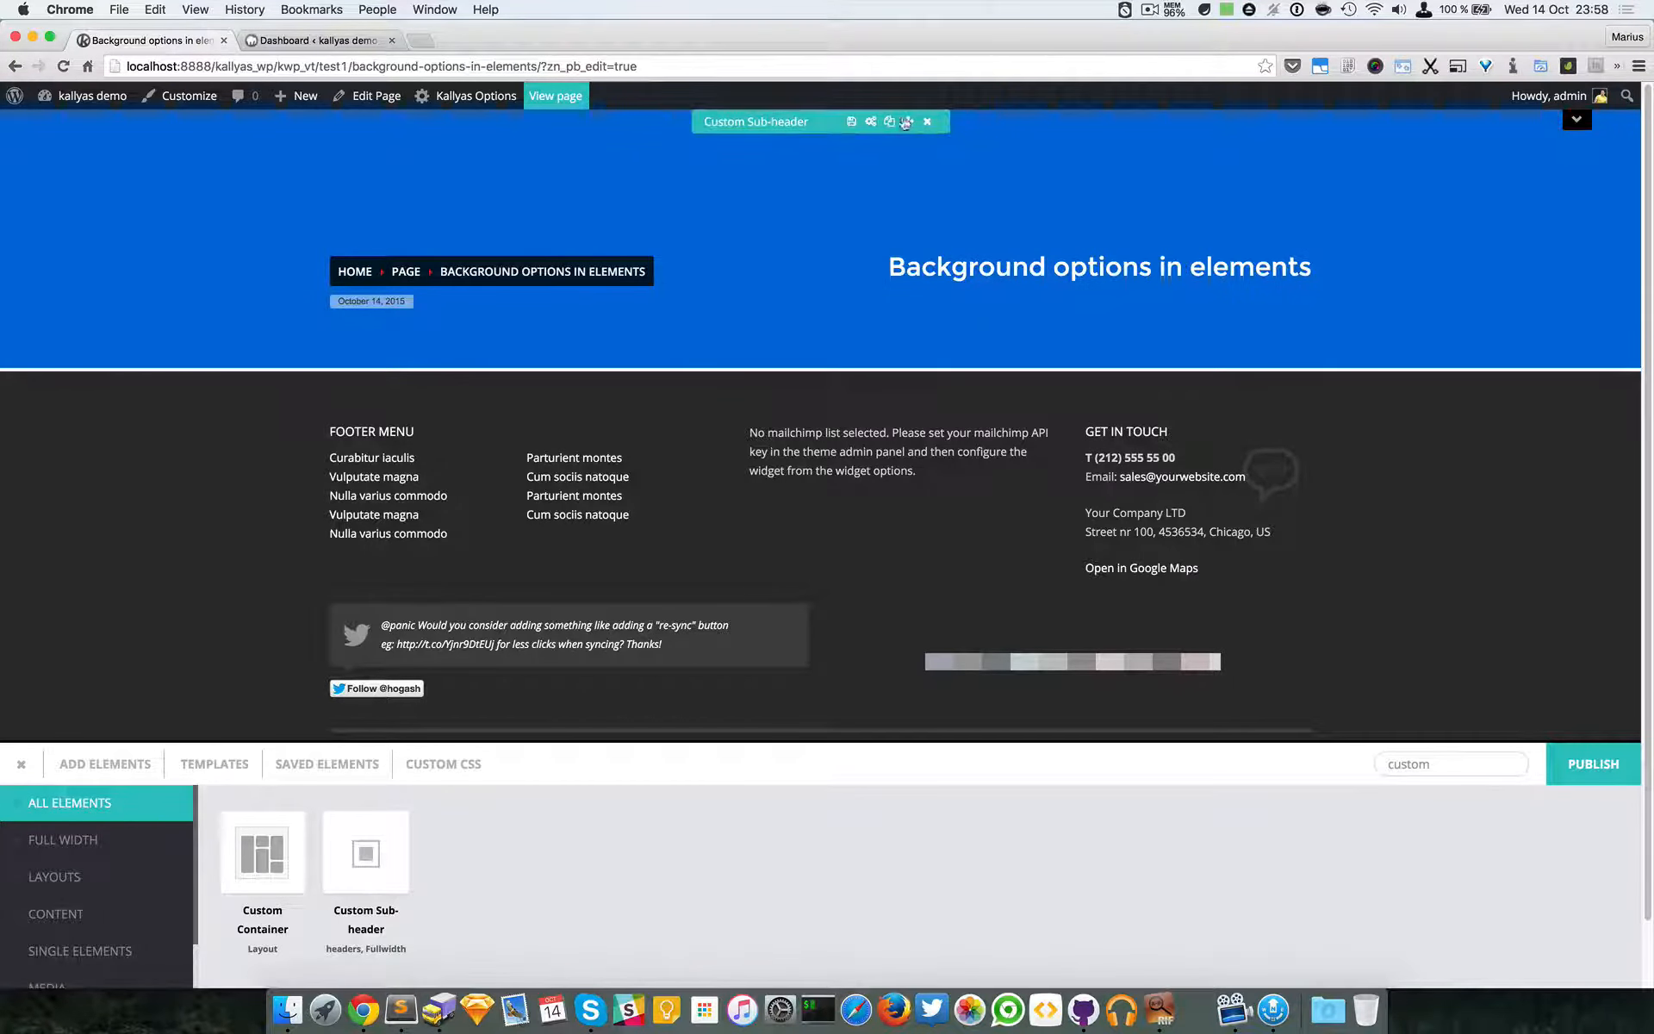
- Set the Custom Sub-header's header height to 430 pixels and review its background and style options
left_click(871, 119)
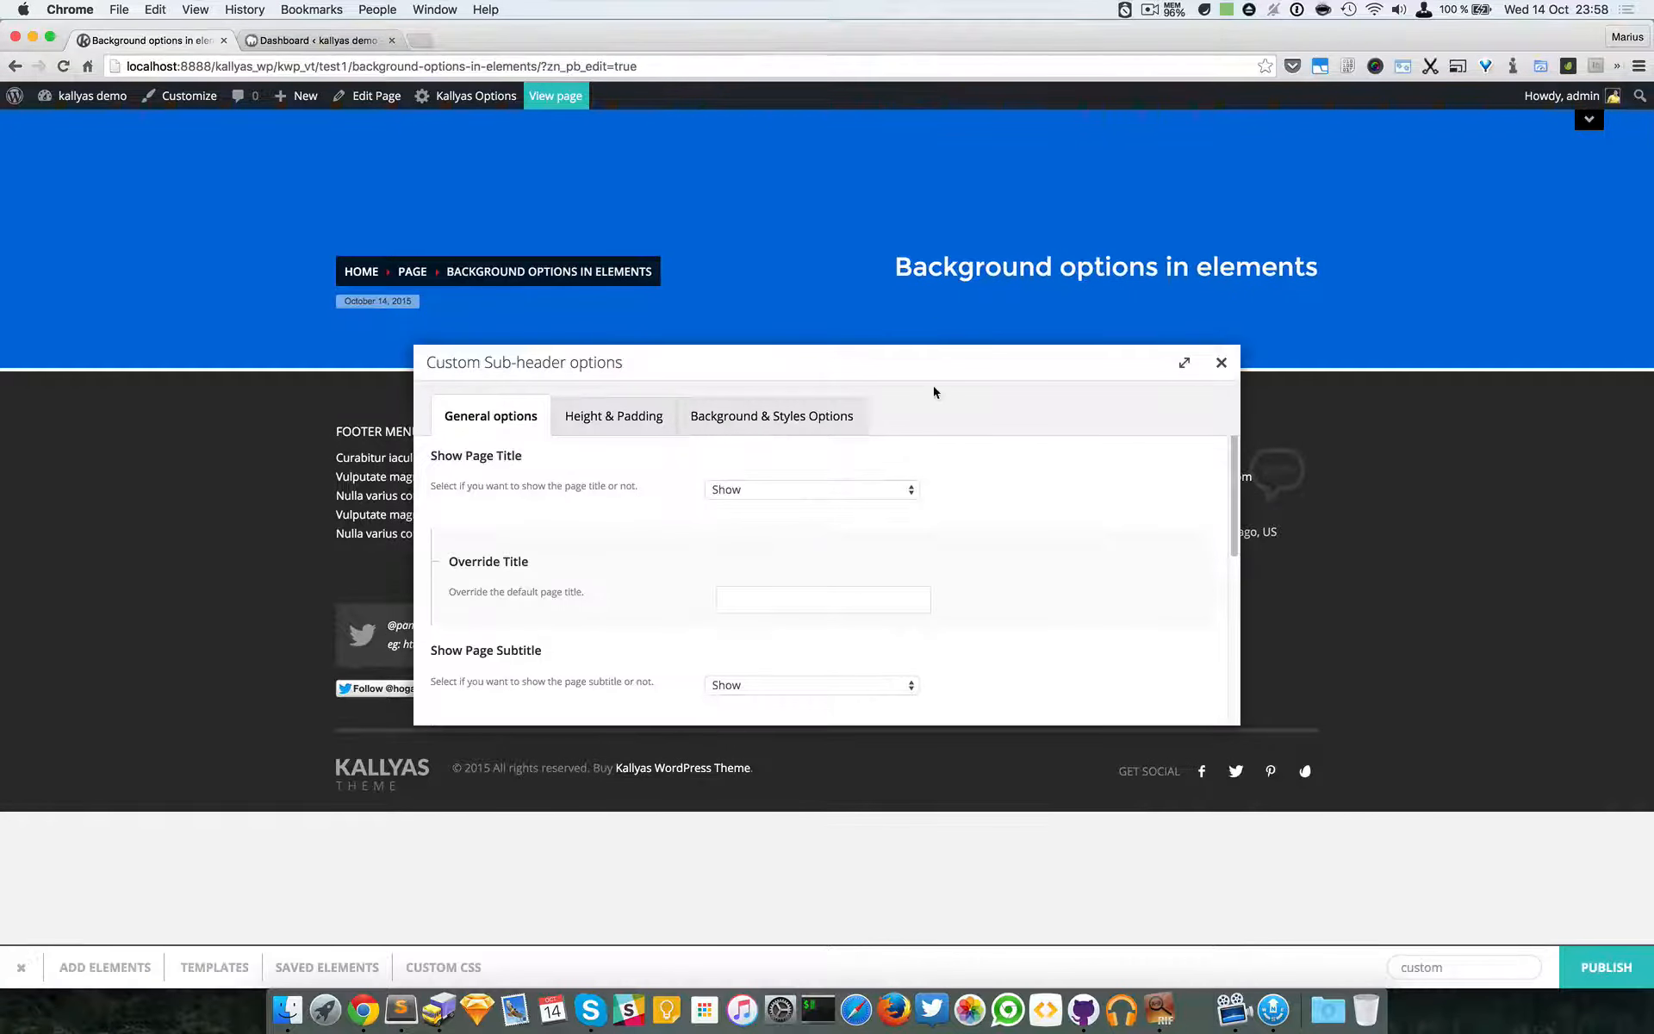
left_click_drag(935, 361, 1024, 362)
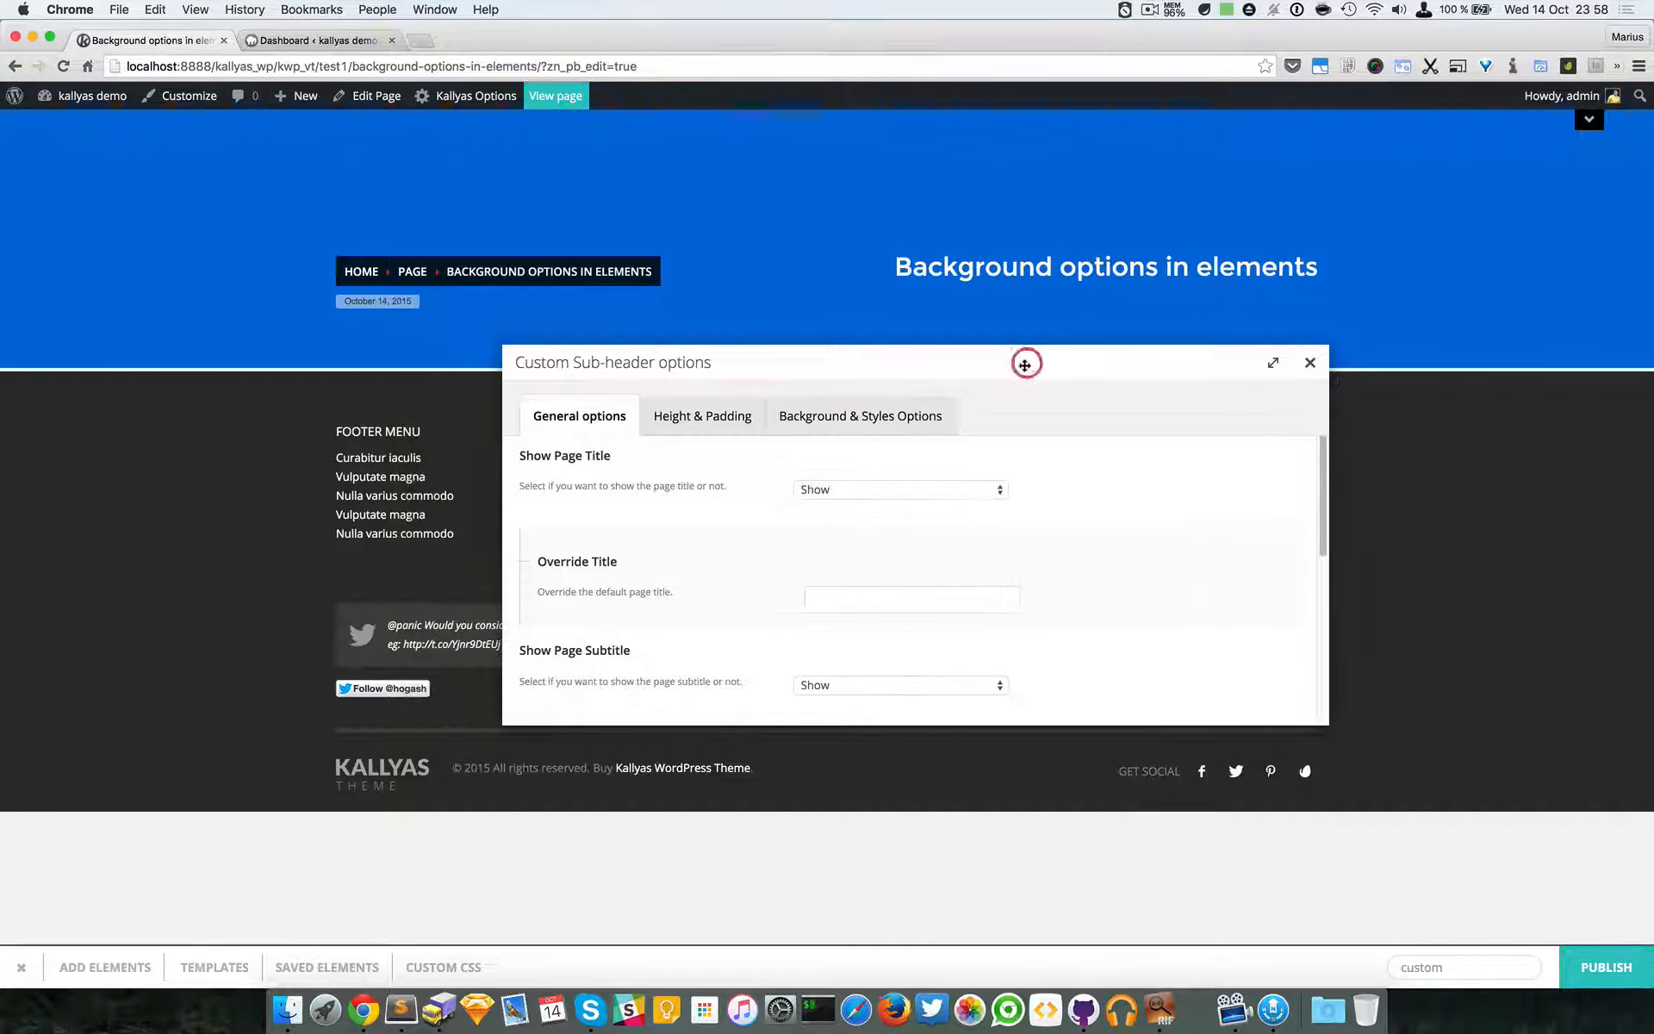
left_click(883, 415)
left_click(603, 417)
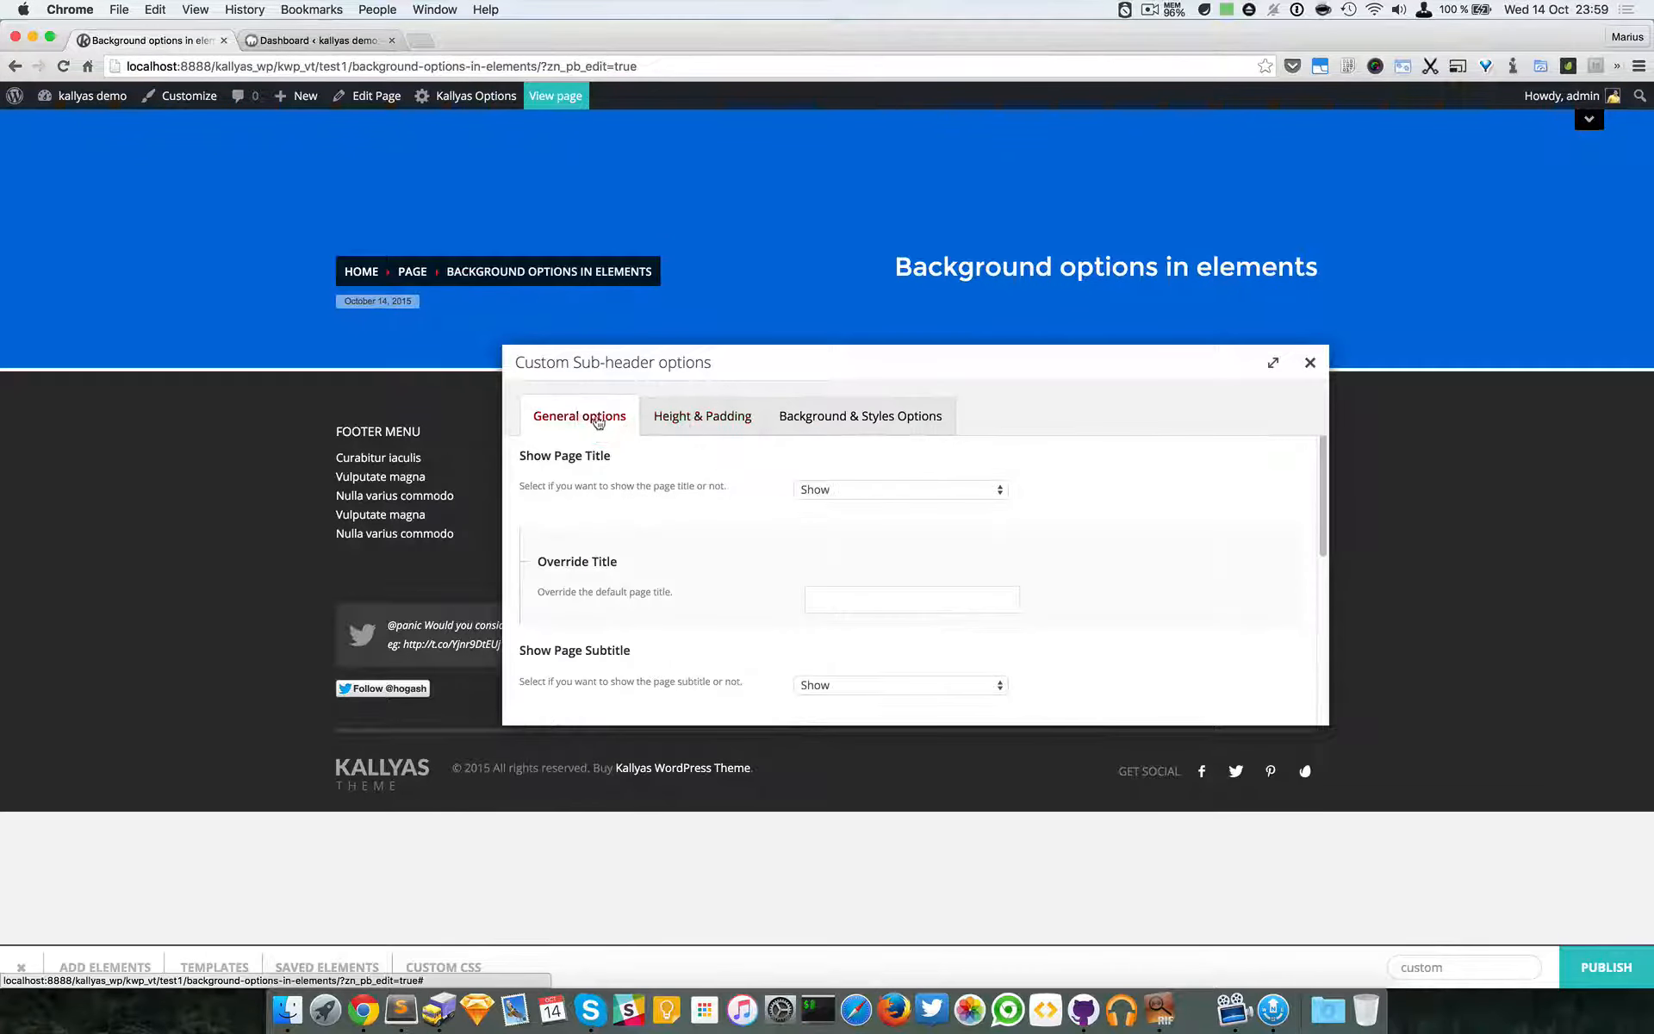
left_click(677, 421)
left_click_drag(679, 532, 755, 534)
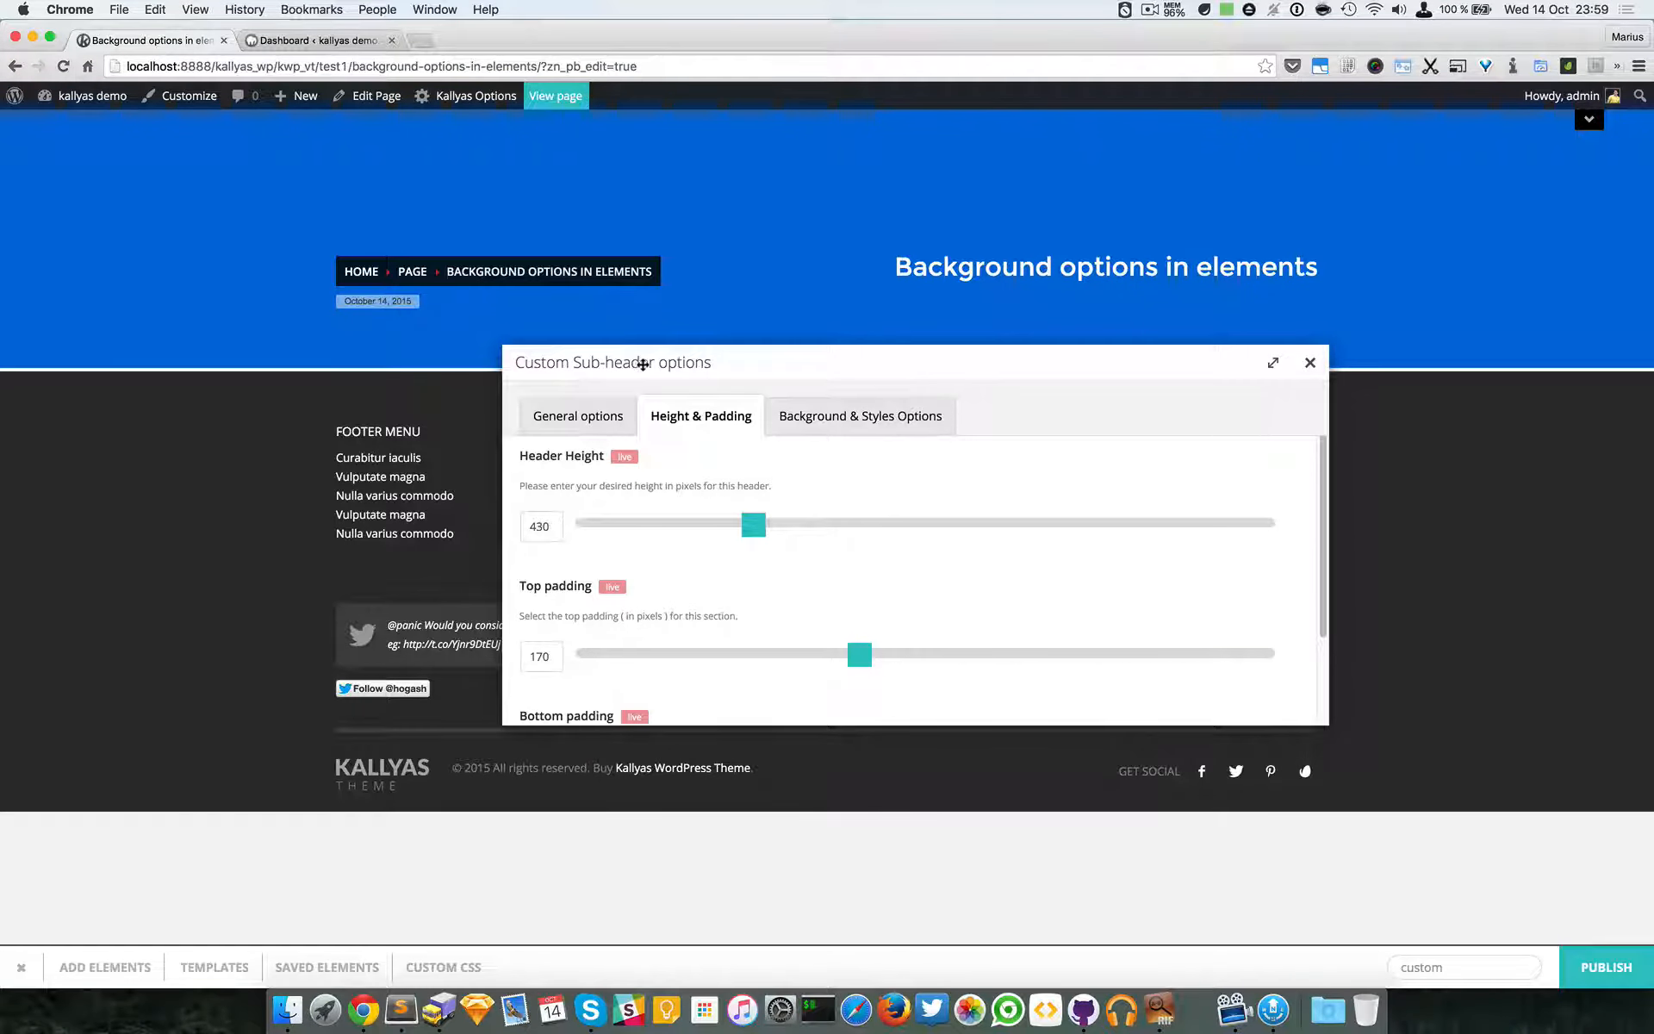
left_click(840, 419)
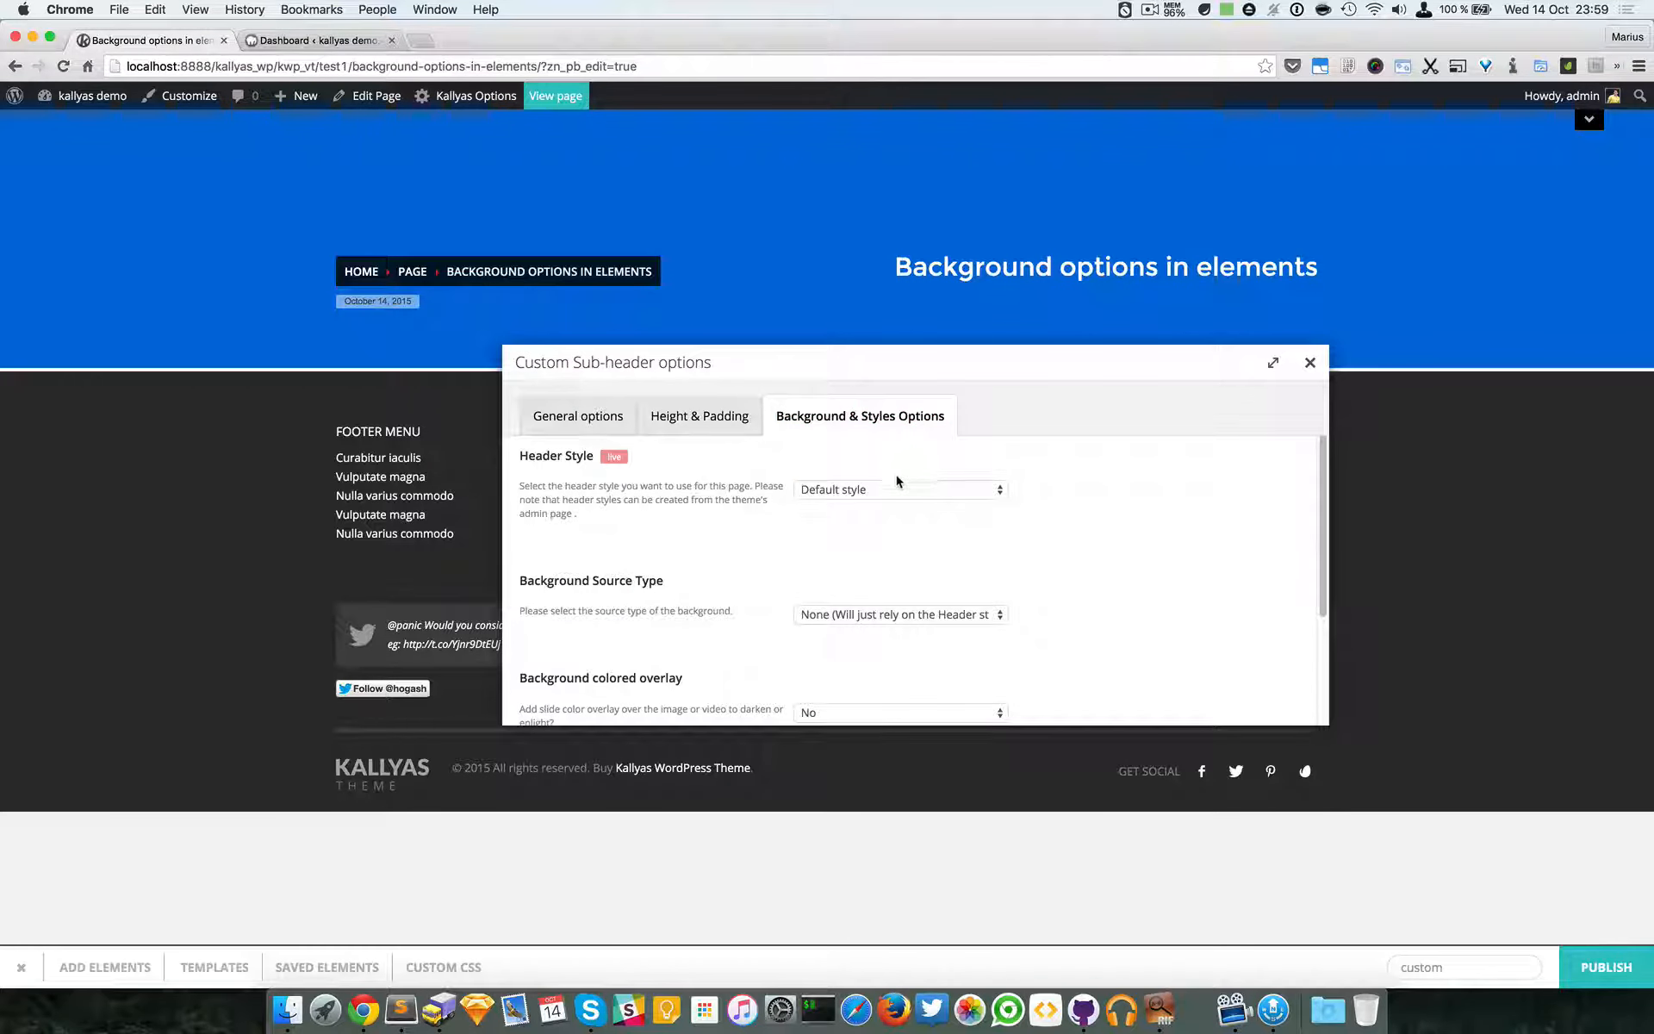
triple_click(539, 451)
left_click(683, 457)
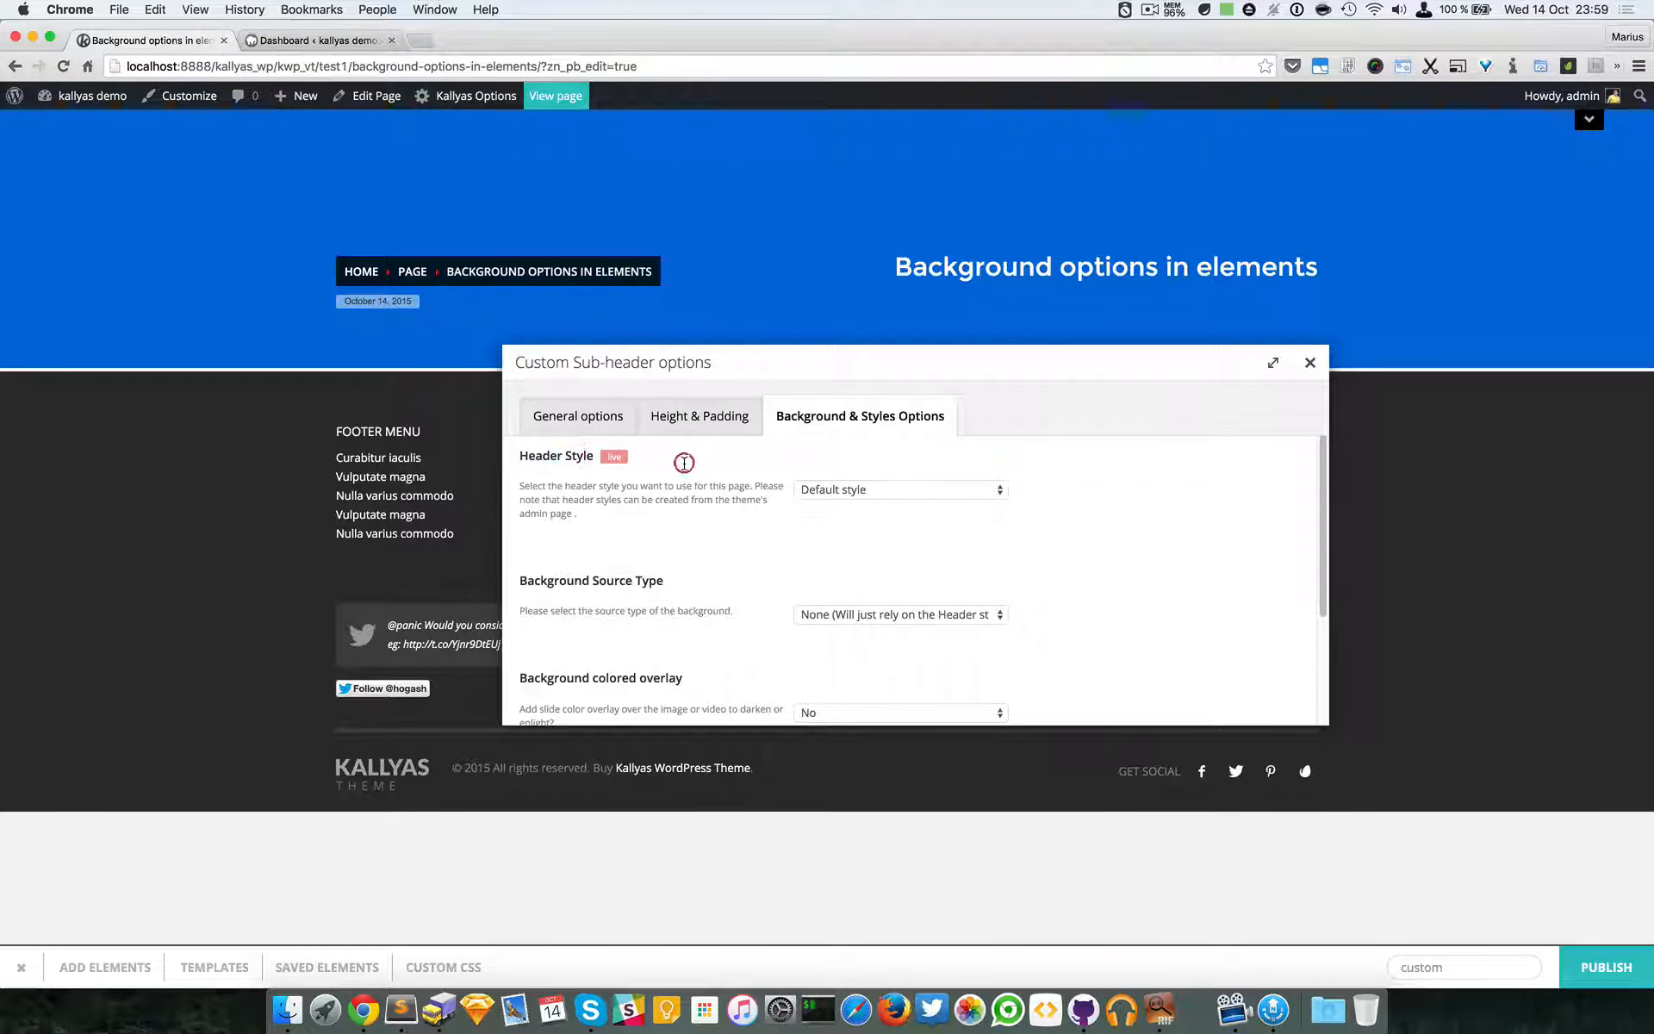
left_click(1309, 363)
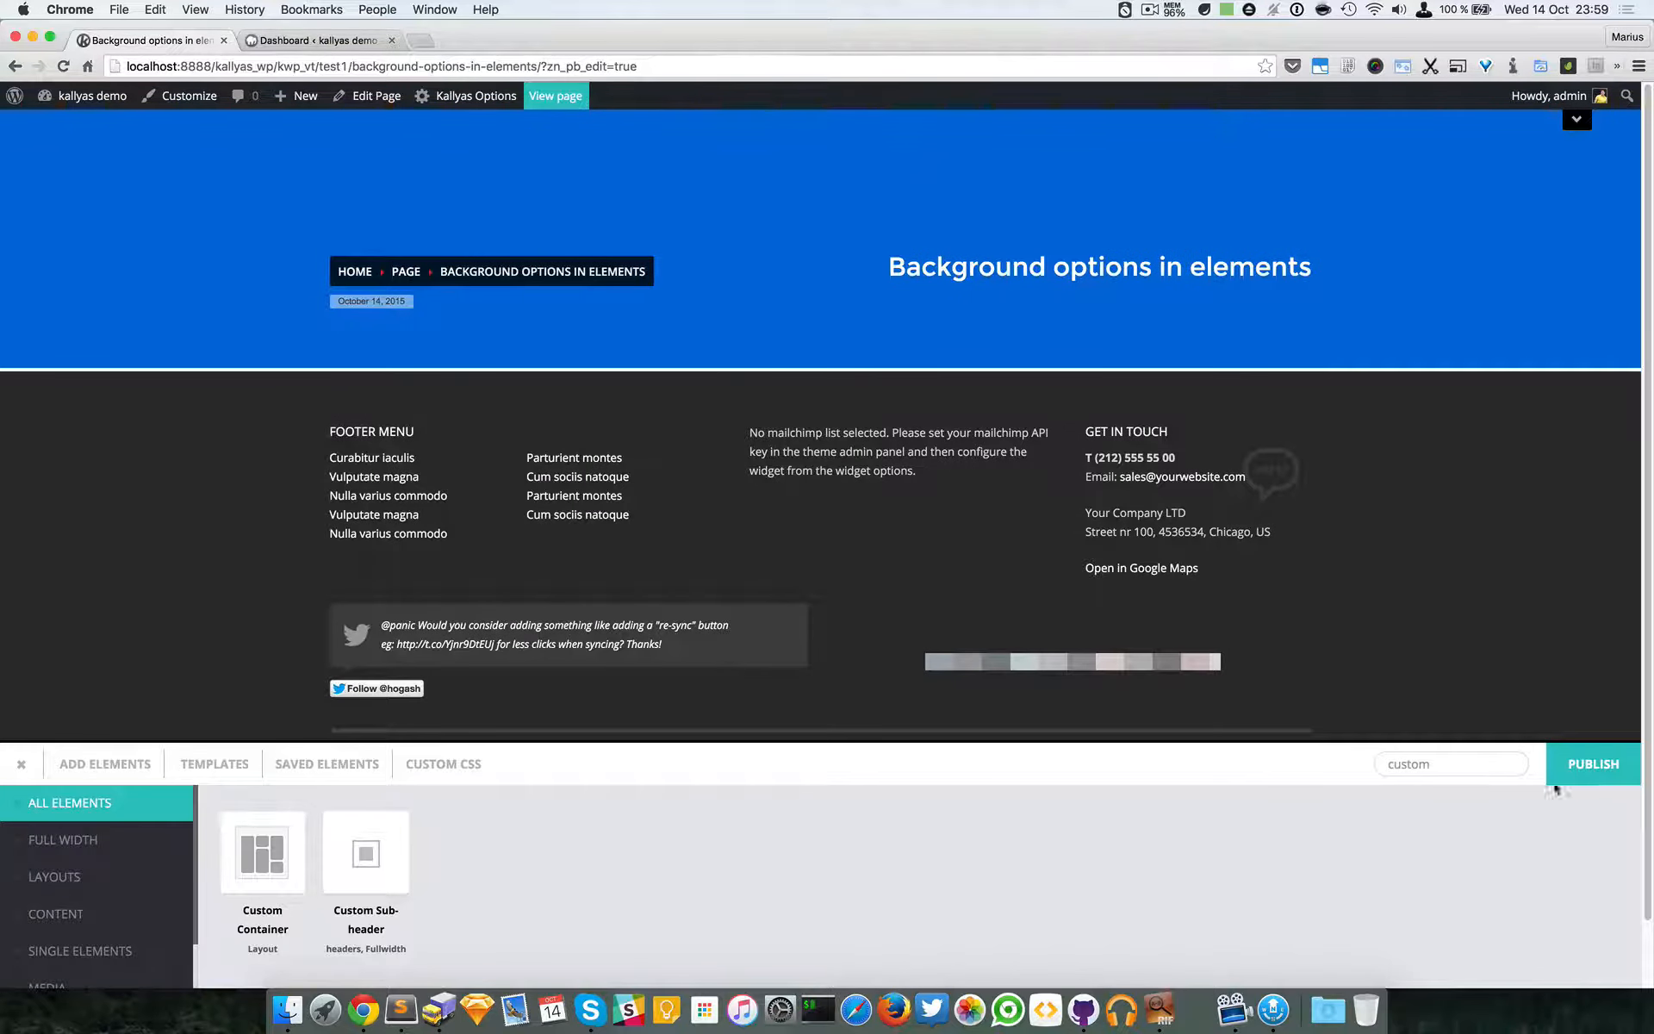
- Publish the page and reload it in the page builder
left_click(1574, 768)
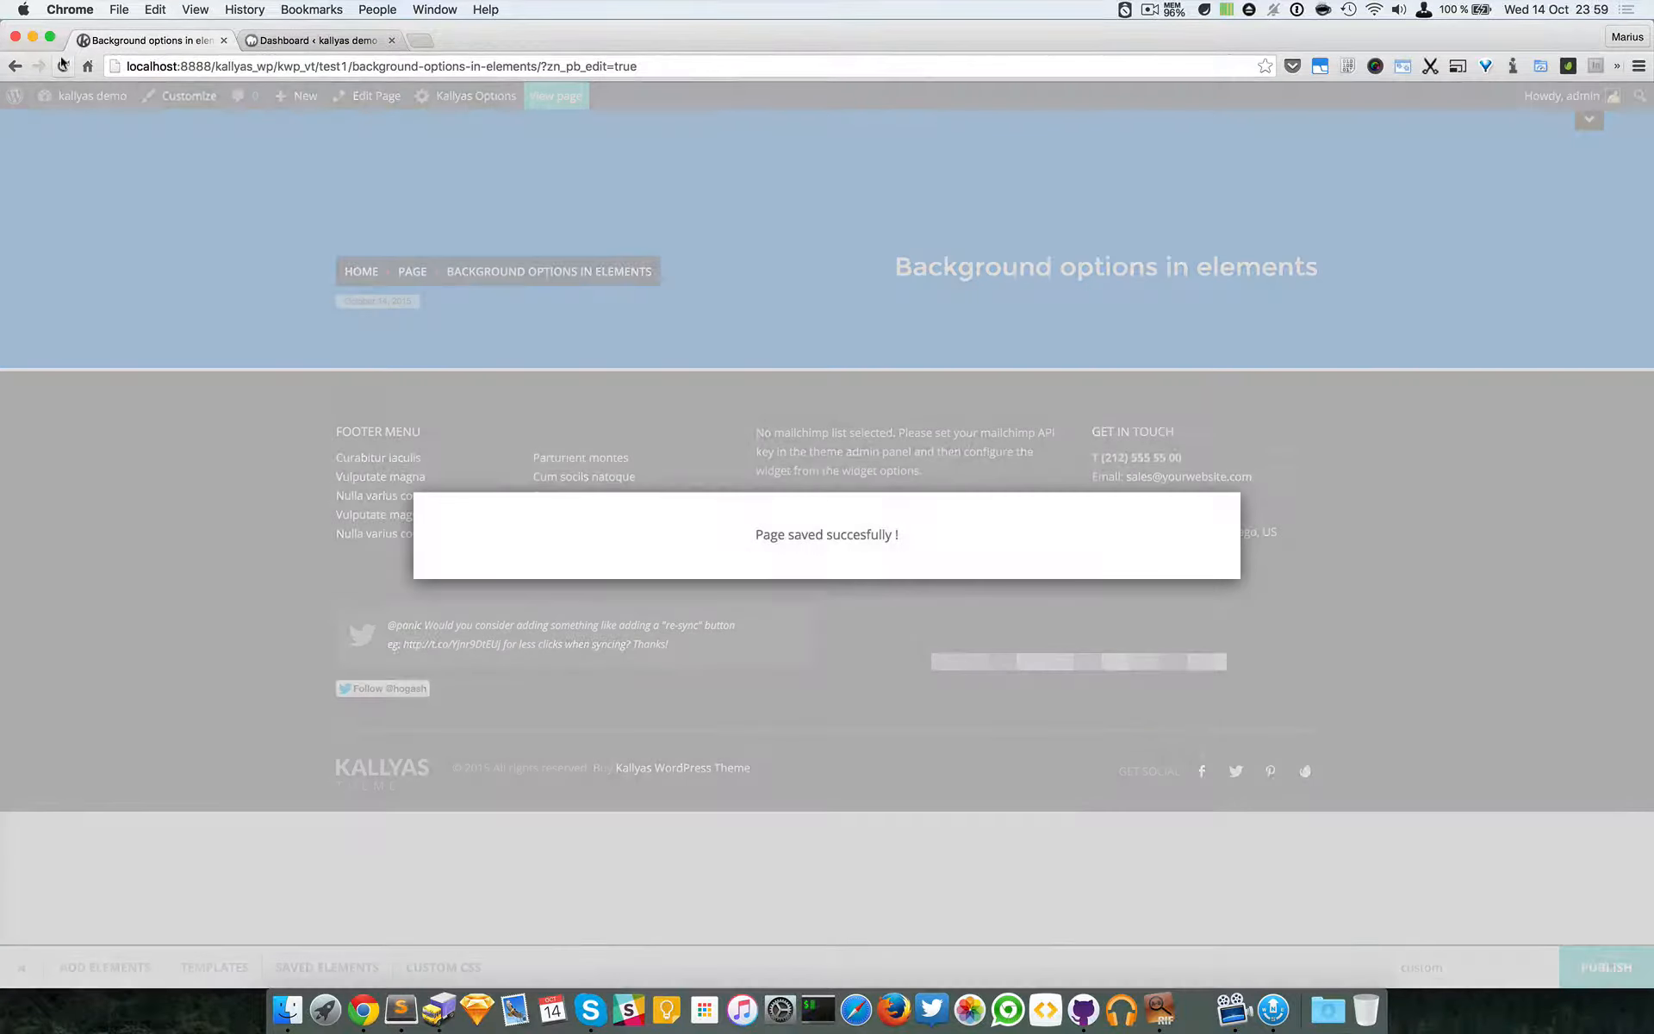
left_click(63, 65)
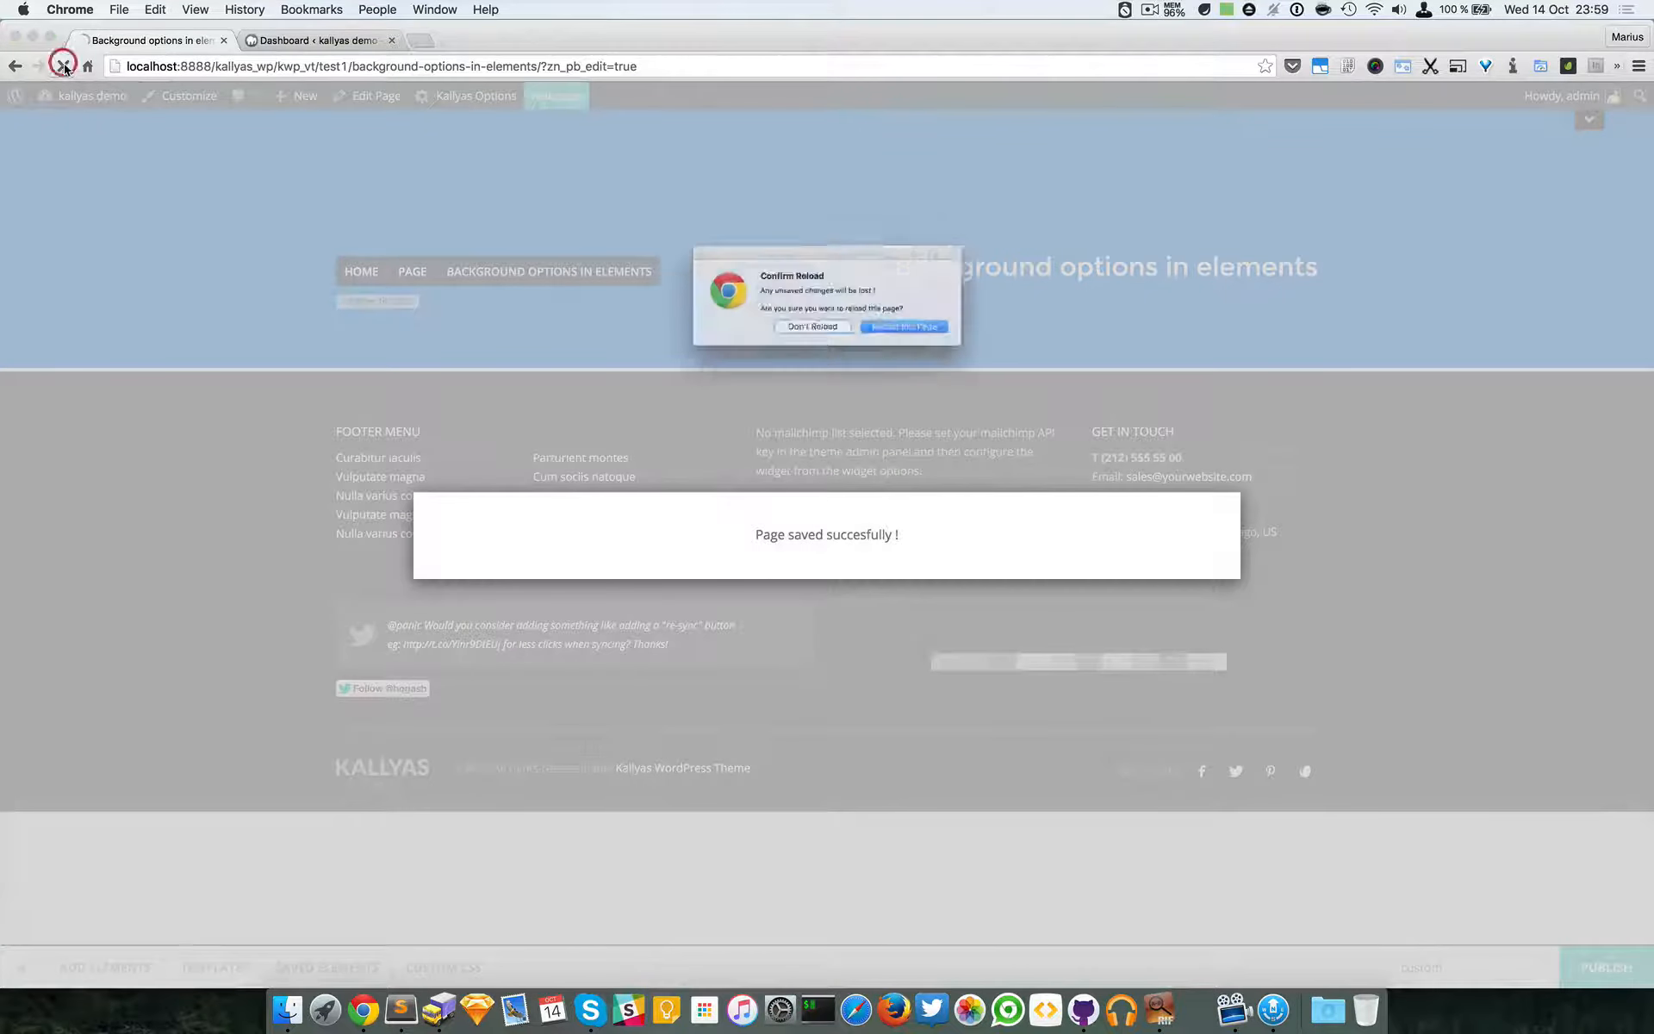
left_click(967, 347)
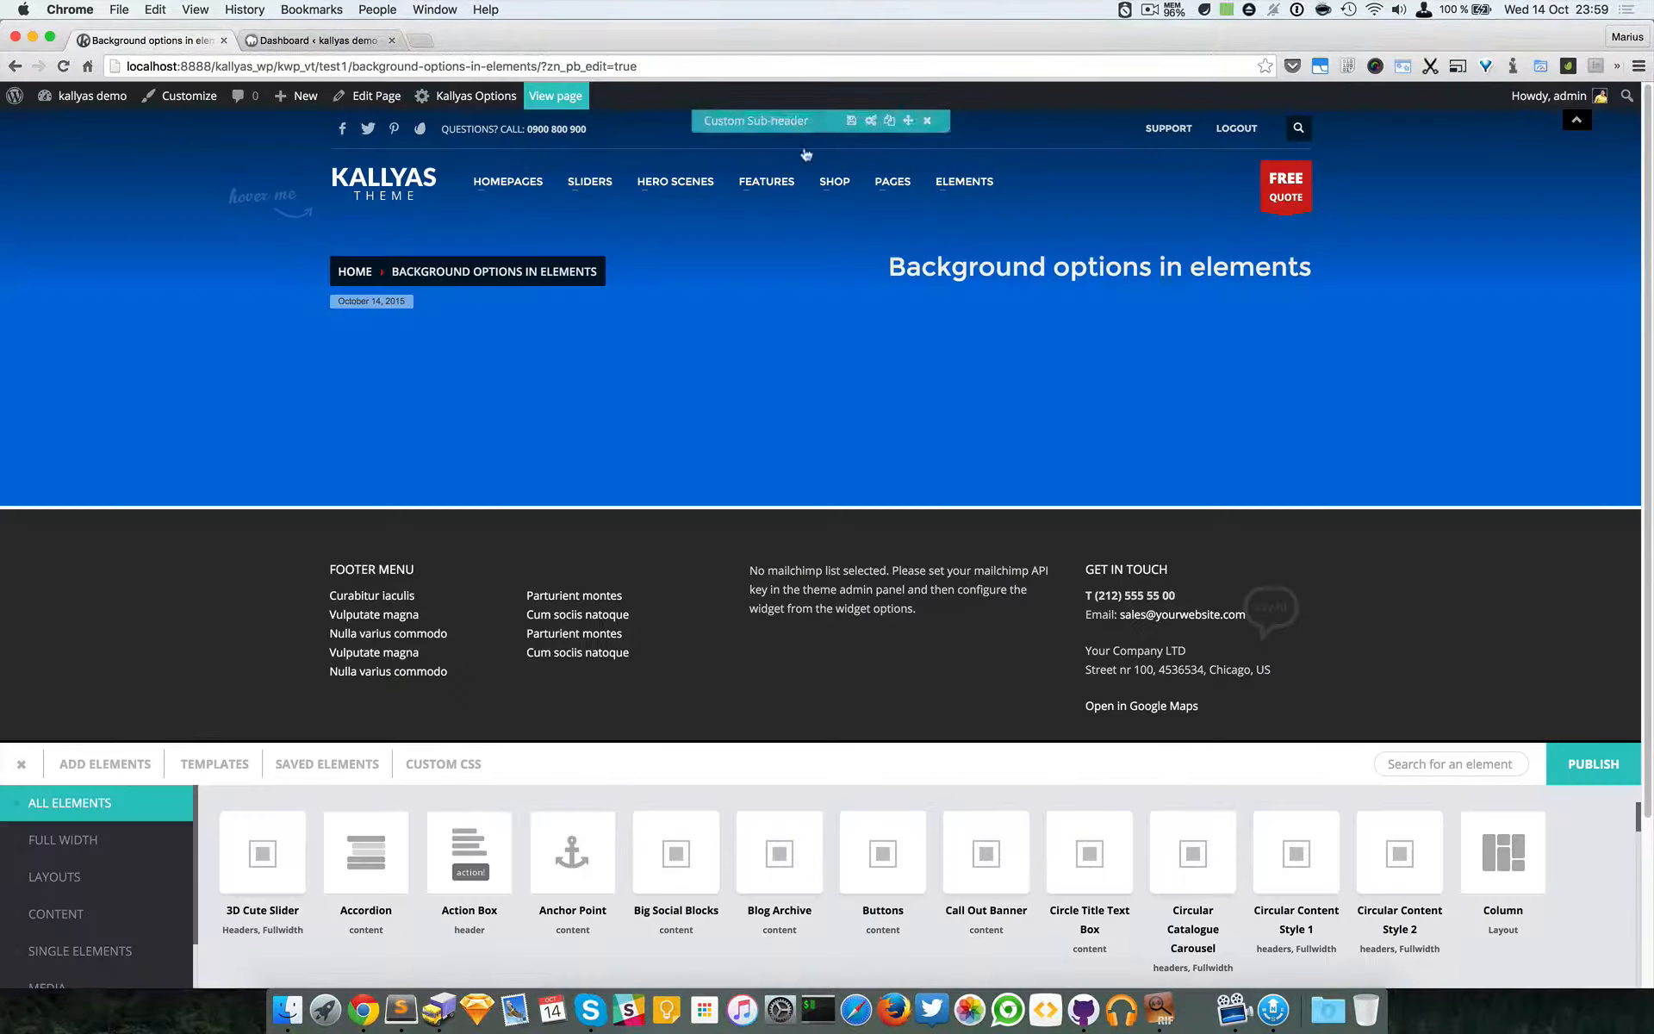
- Set the Custom Sub-header's top padding to 235 pixels and close its options
left_click(874, 125)
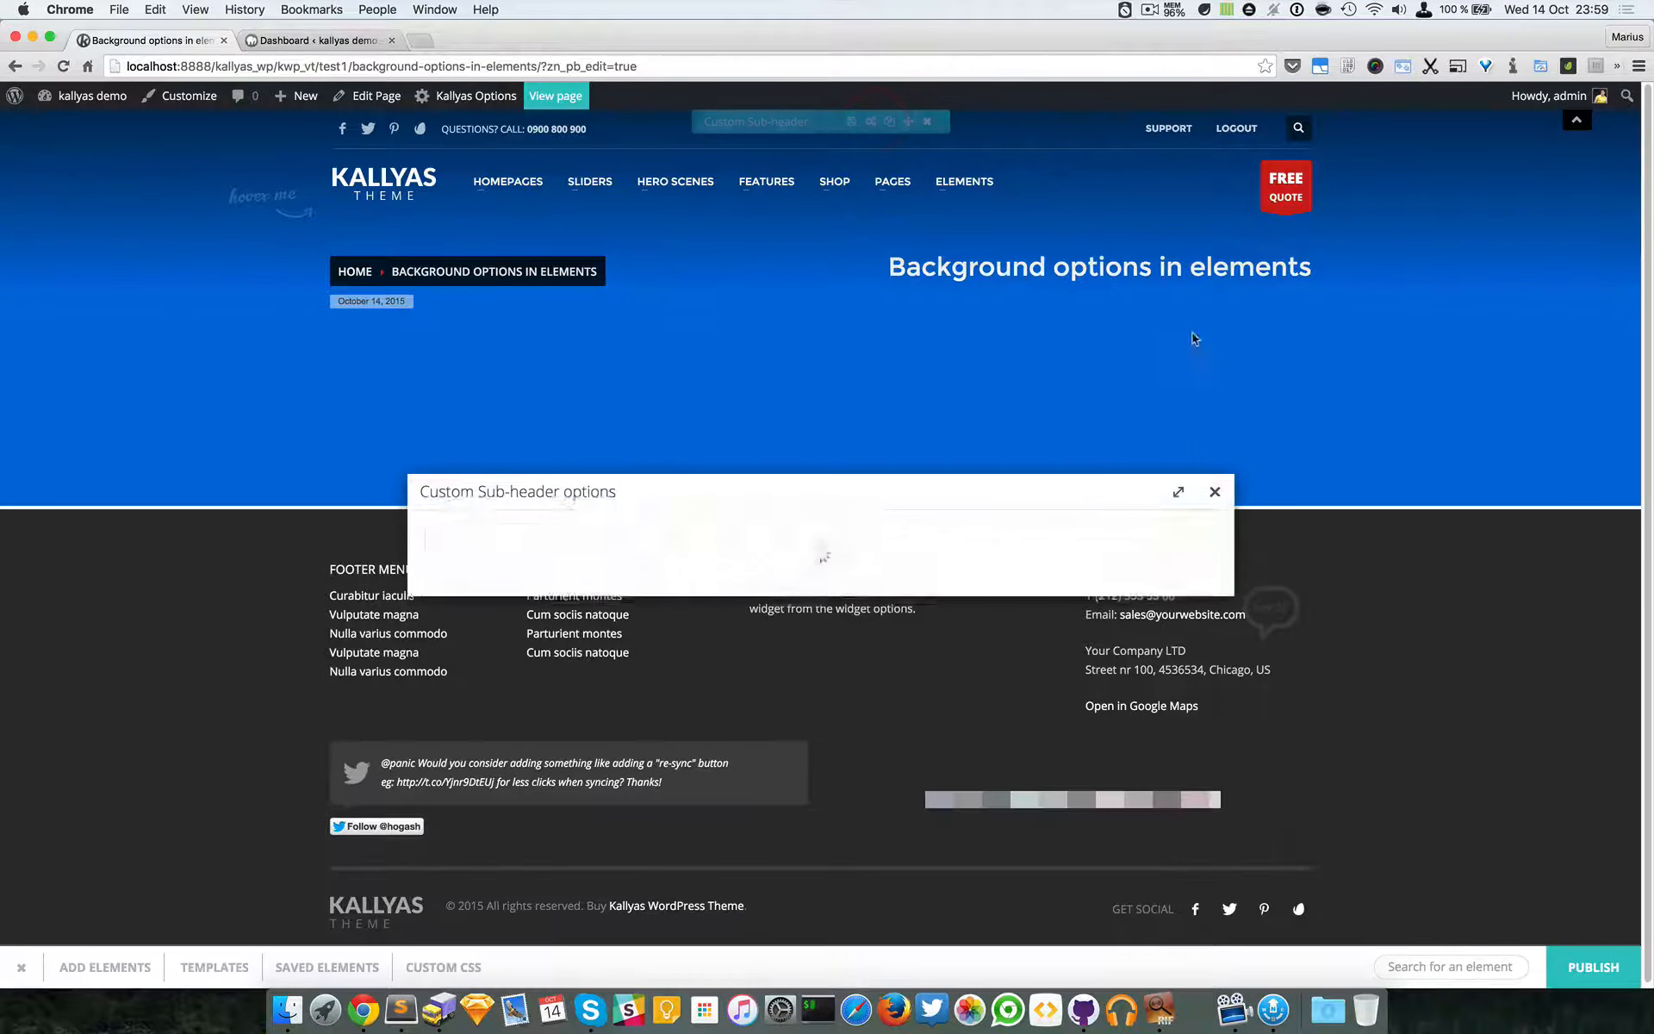
left_click_drag(711, 384, 781, 473)
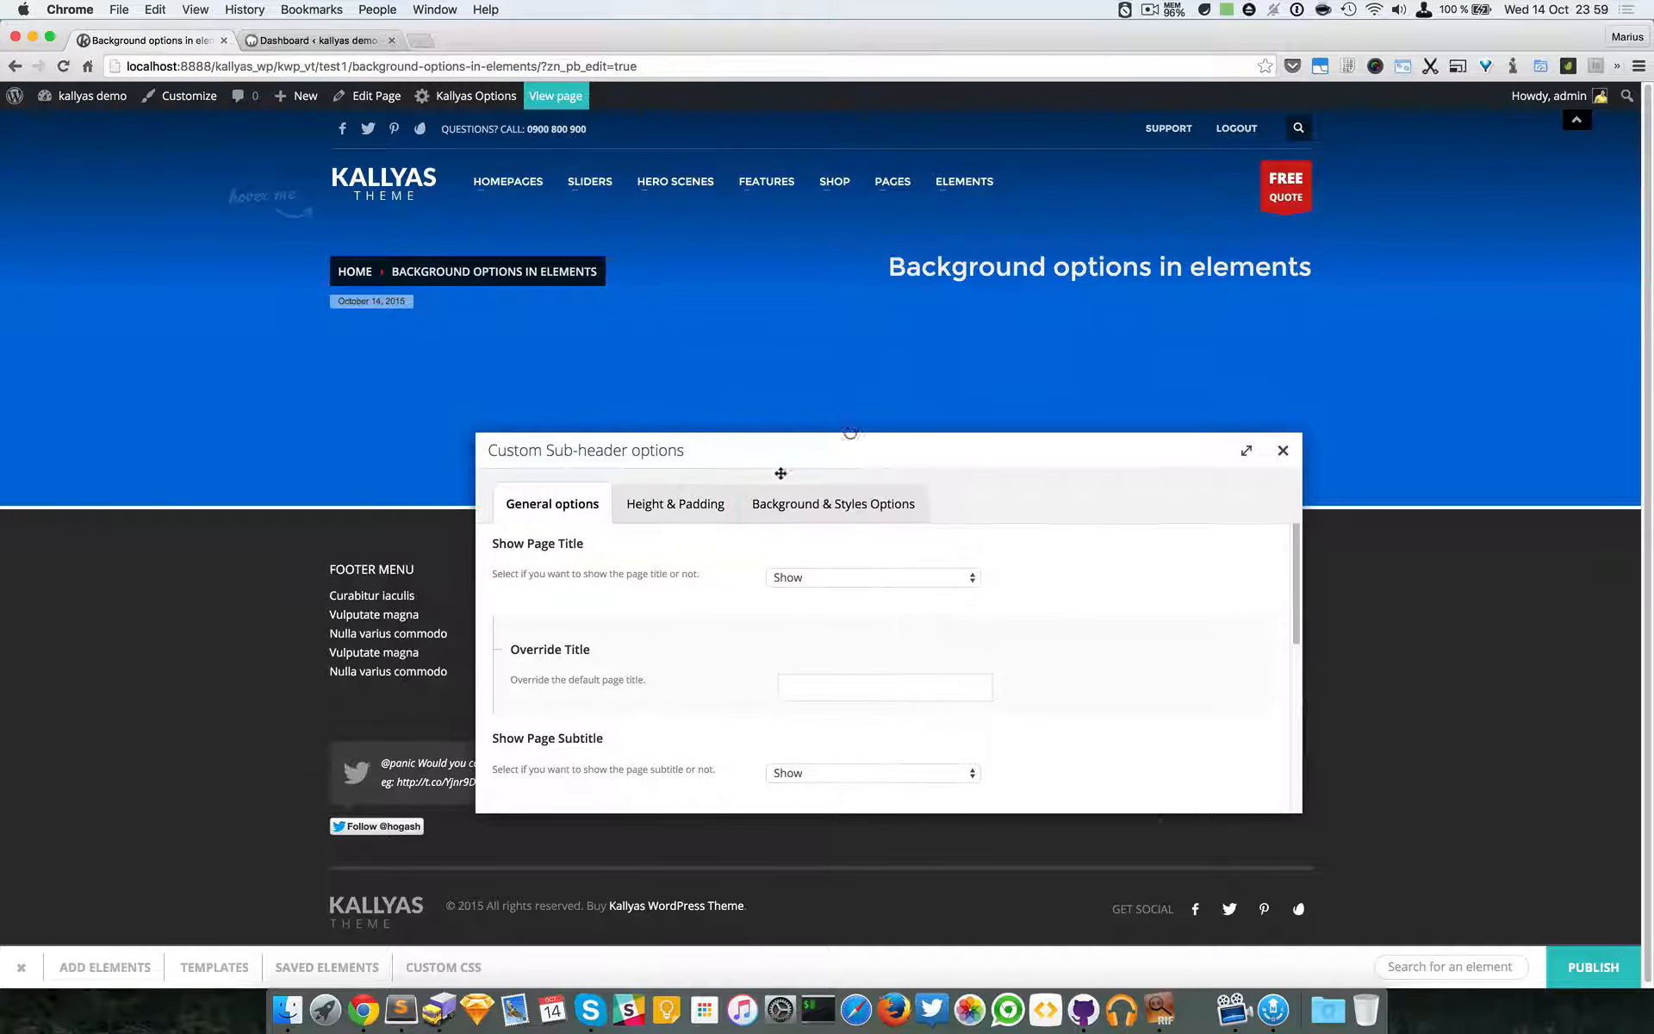
left_click(675, 504)
left_click_drag(834, 743, 978, 758)
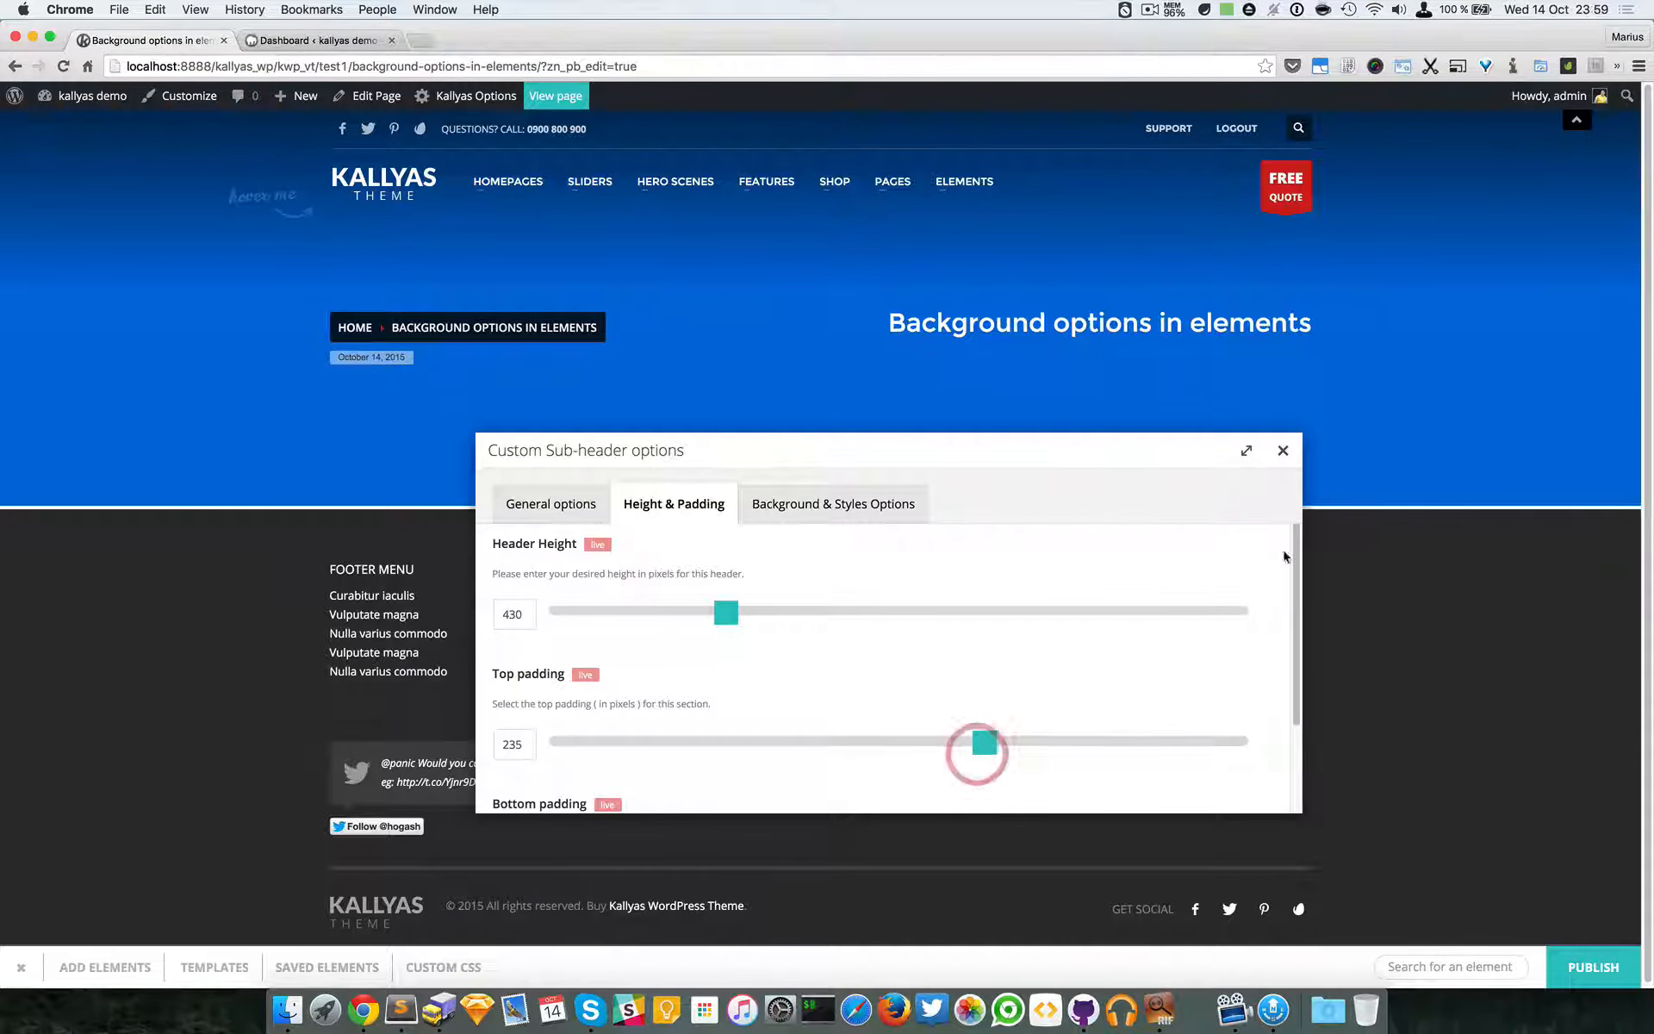
left_click(1283, 450)
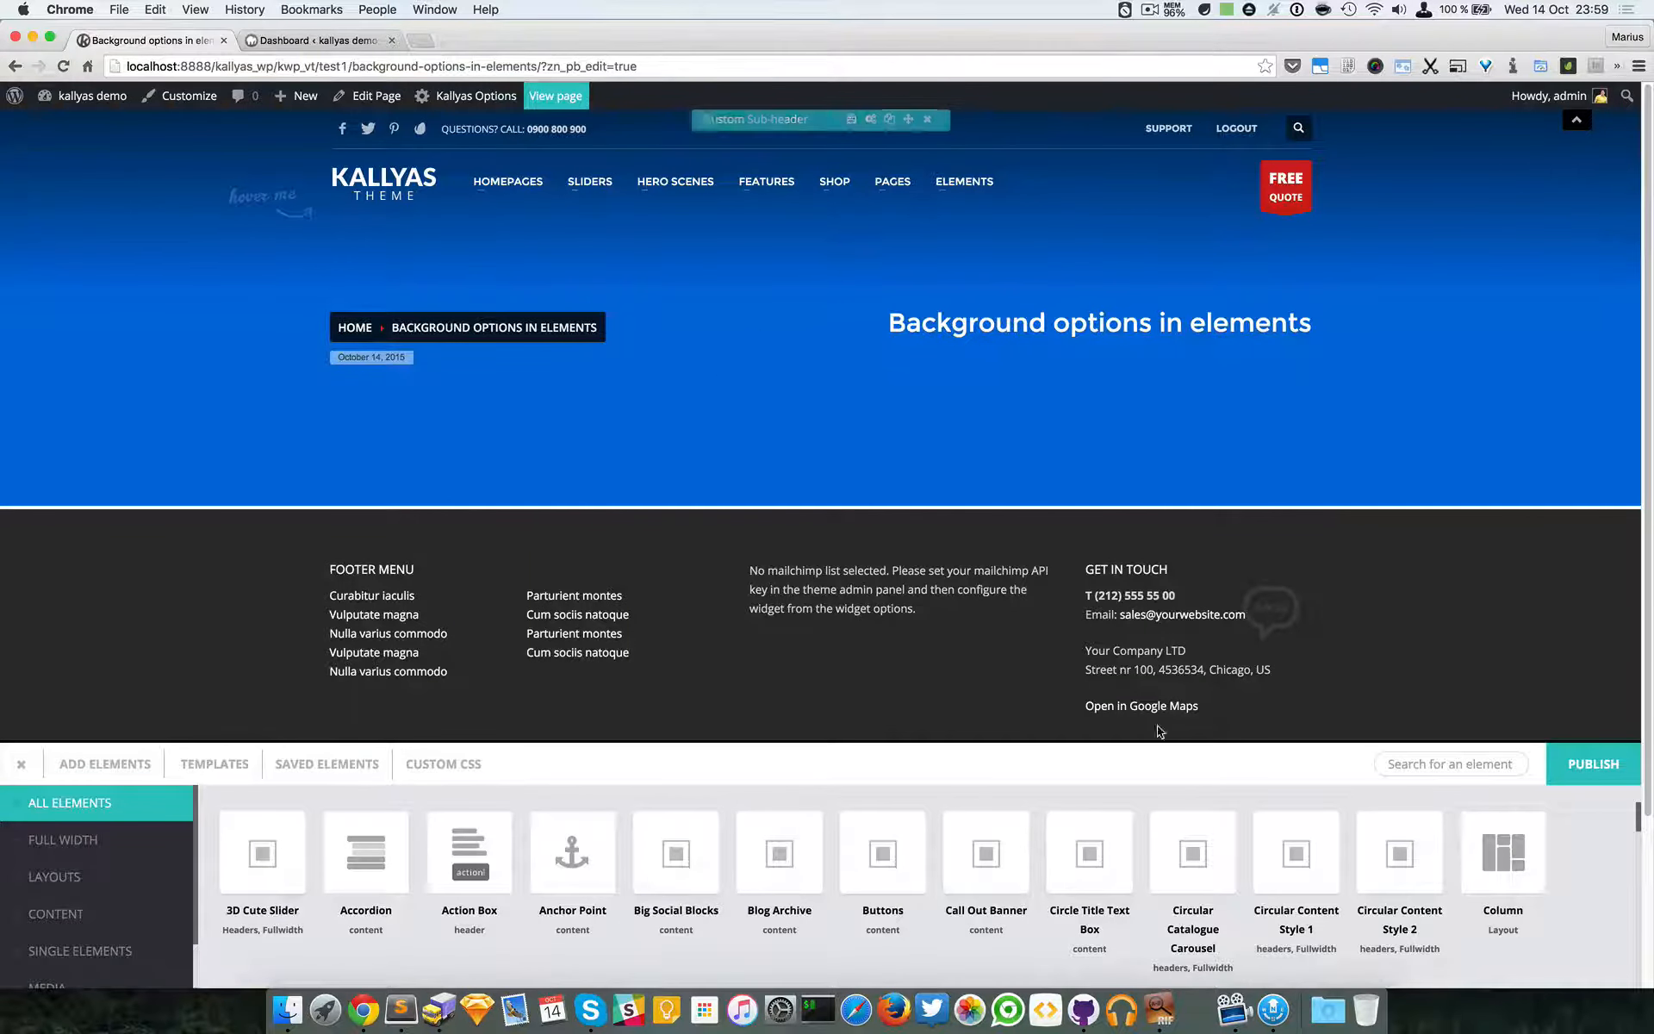
- Find the Section element and add one directly below the Custom Sub-header
left_click(1489, 769)
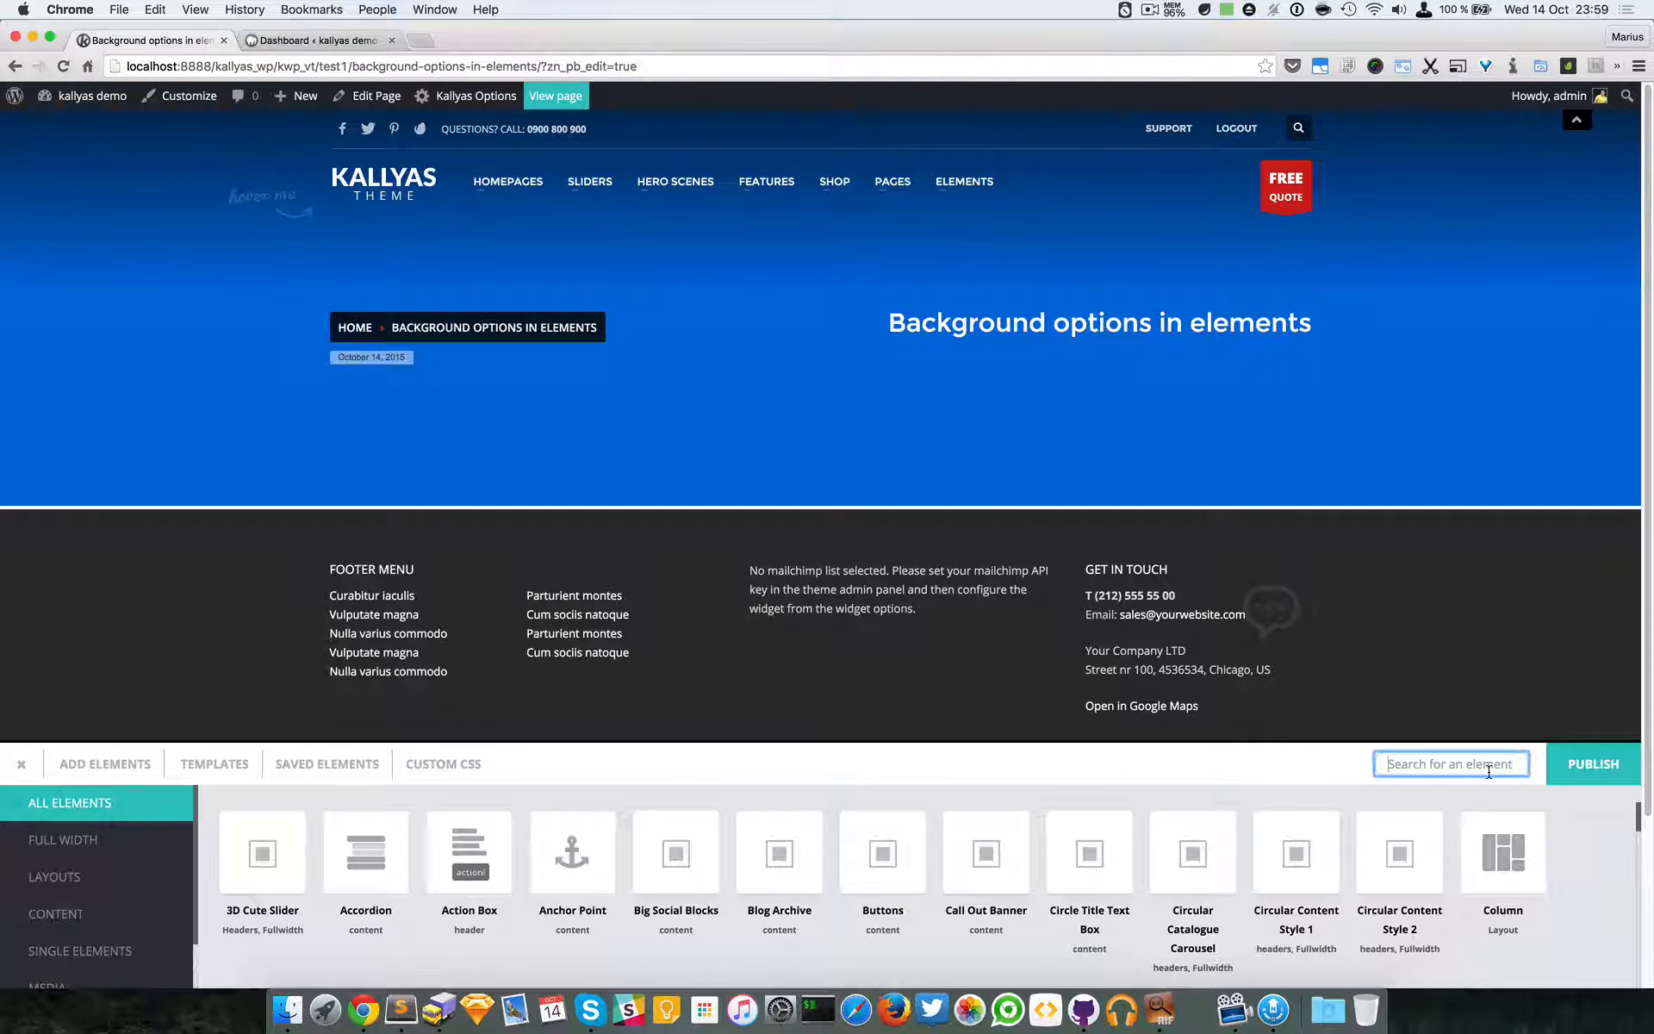
type("sect")
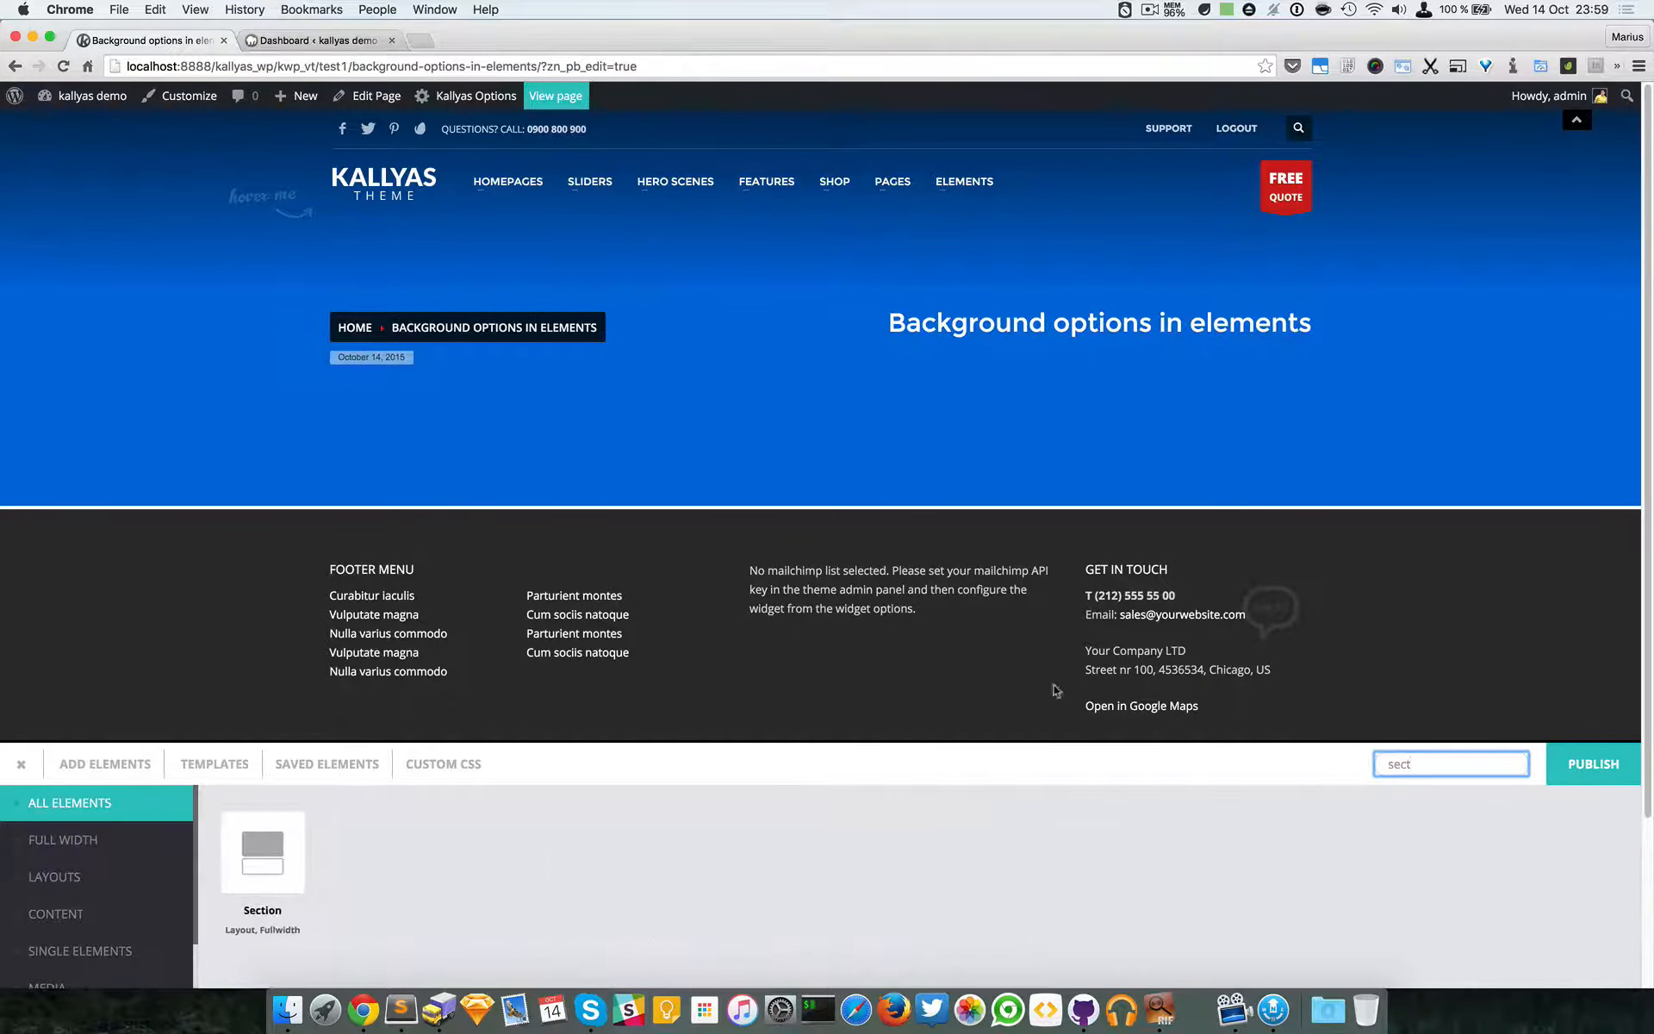
left_click_drag(254, 862, 757, 507)
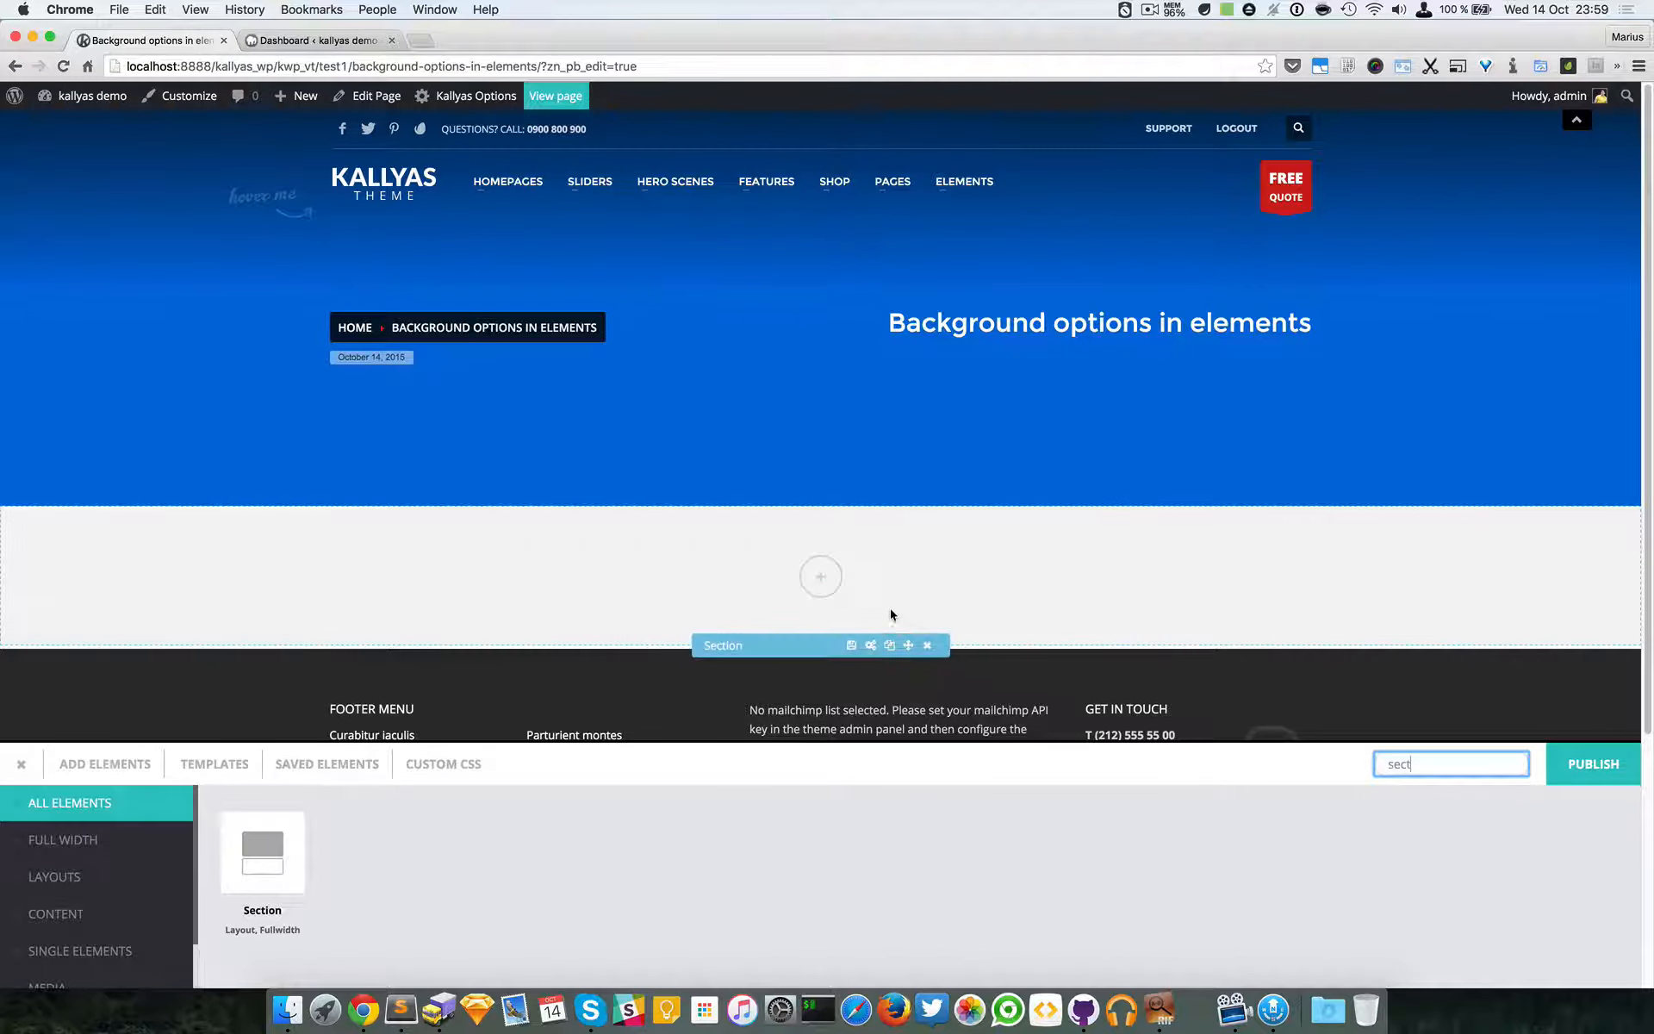
- Set the Section's top and bottom padding to 100 pixels each, close its options and publish the page
left_click(870, 645)
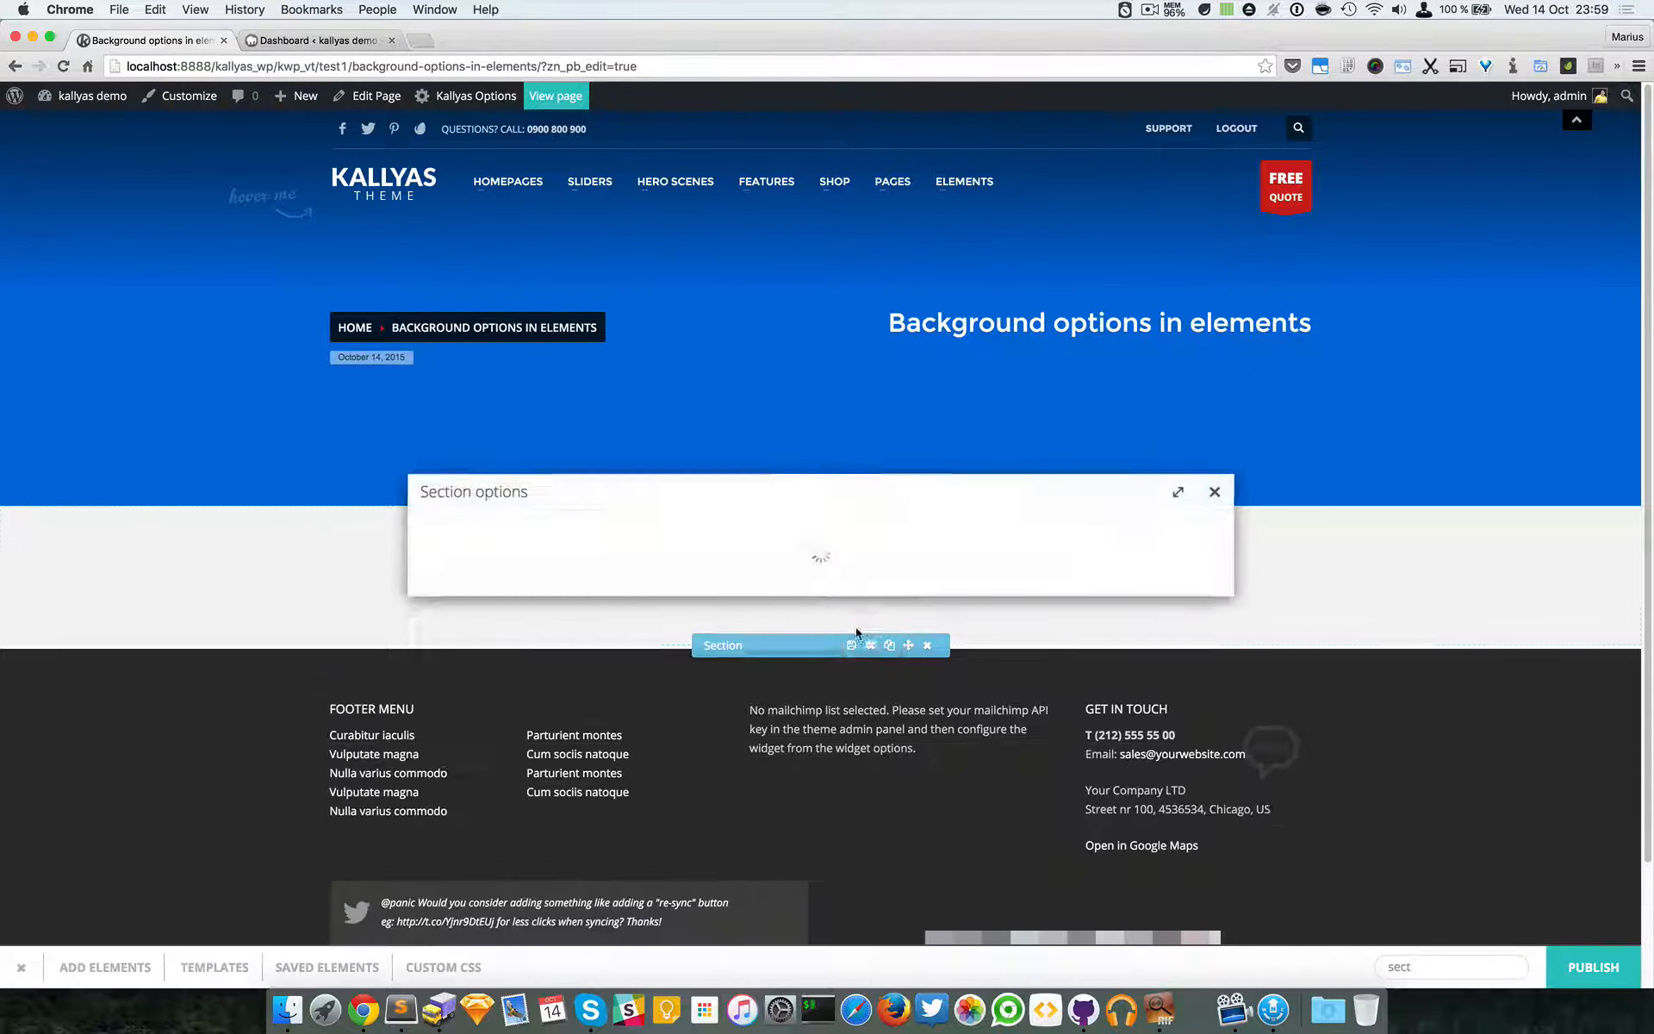
left_click_drag(550, 527, 654, 543)
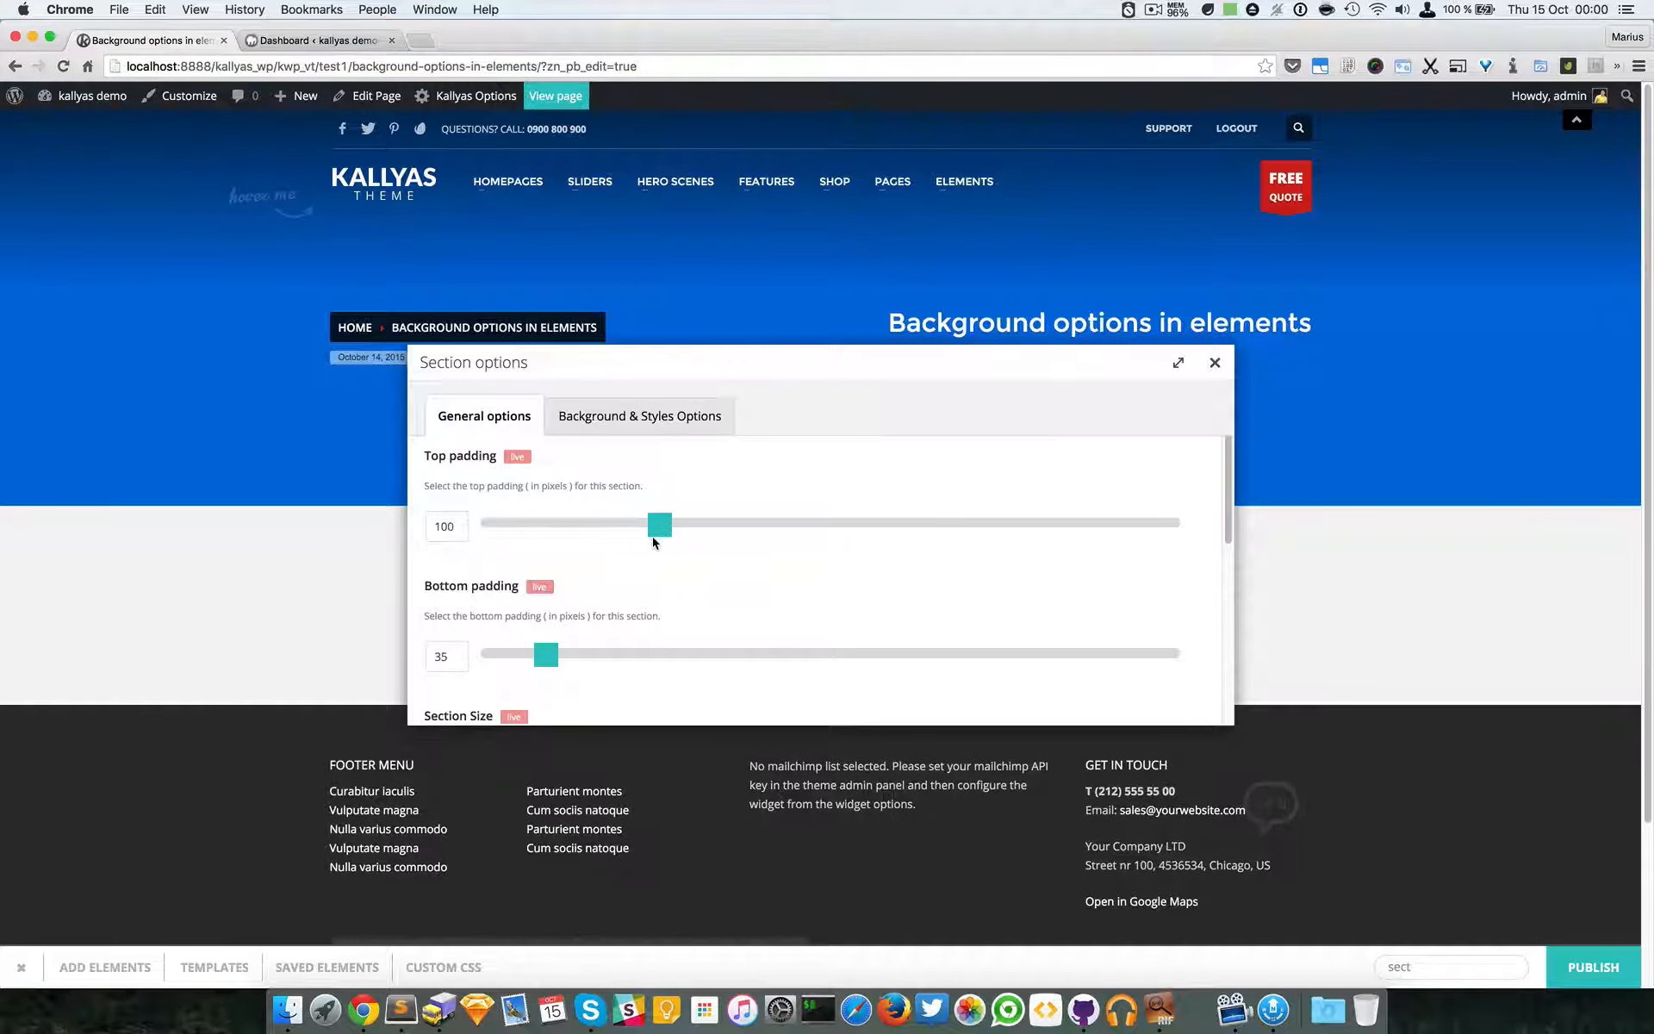
left_click_drag(628, 659, 665, 663)
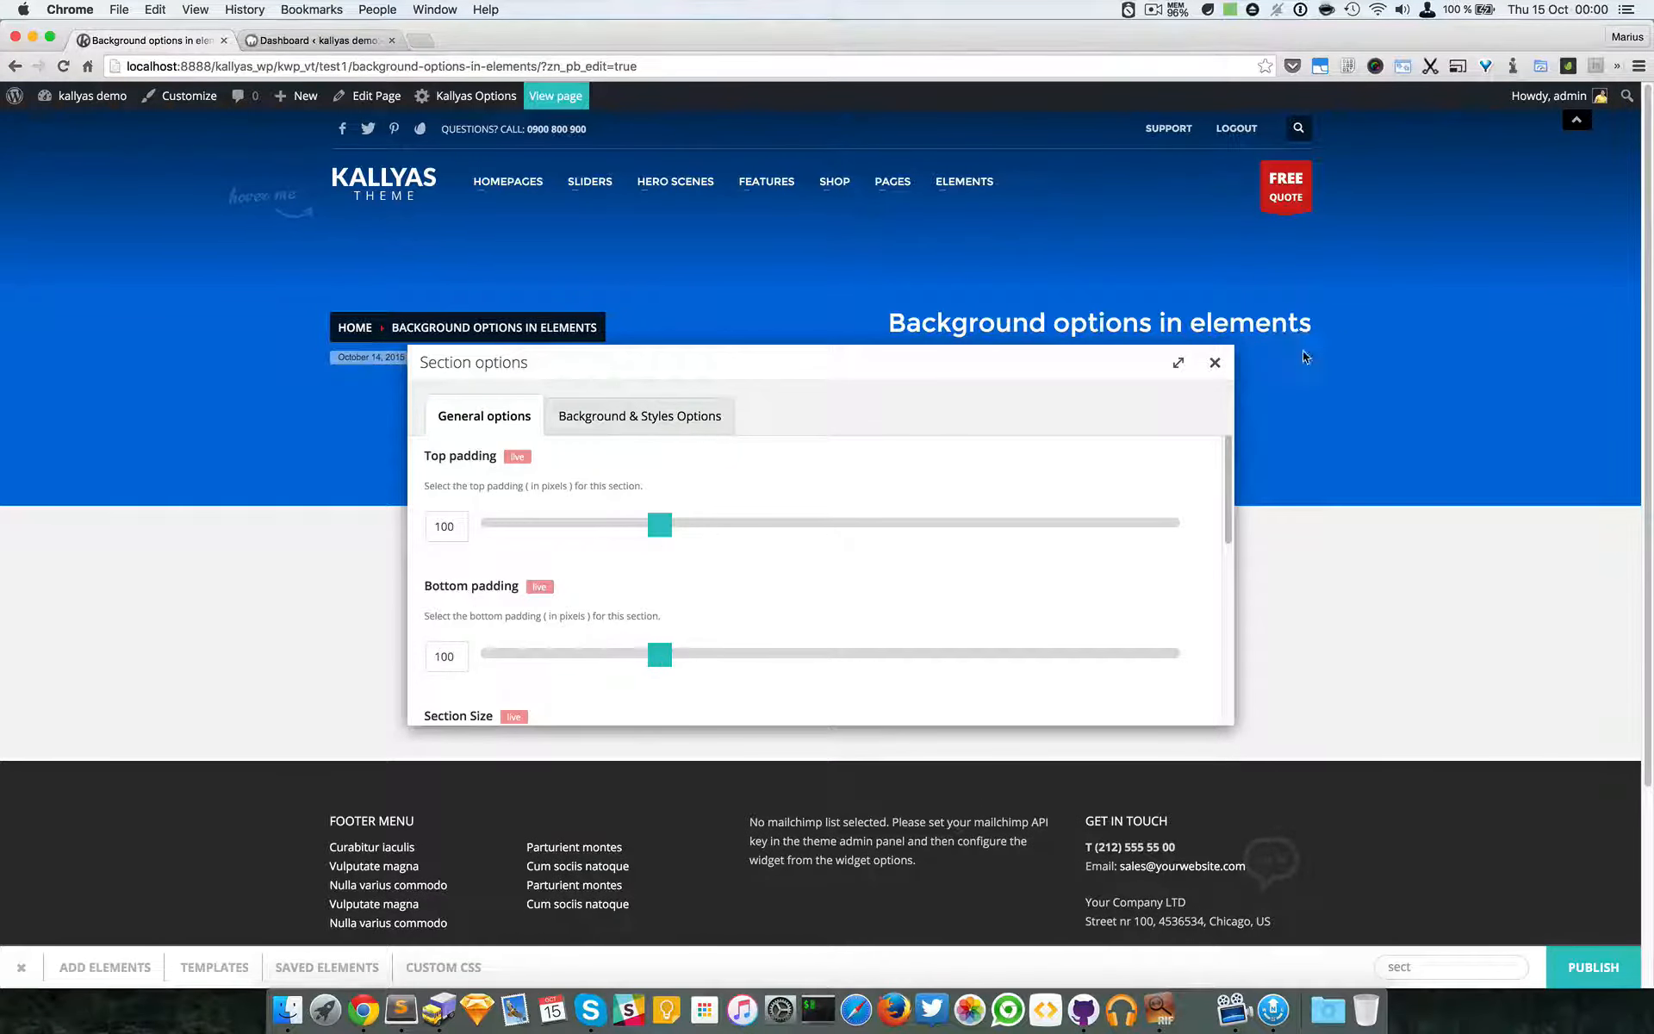
left_click(1215, 362)
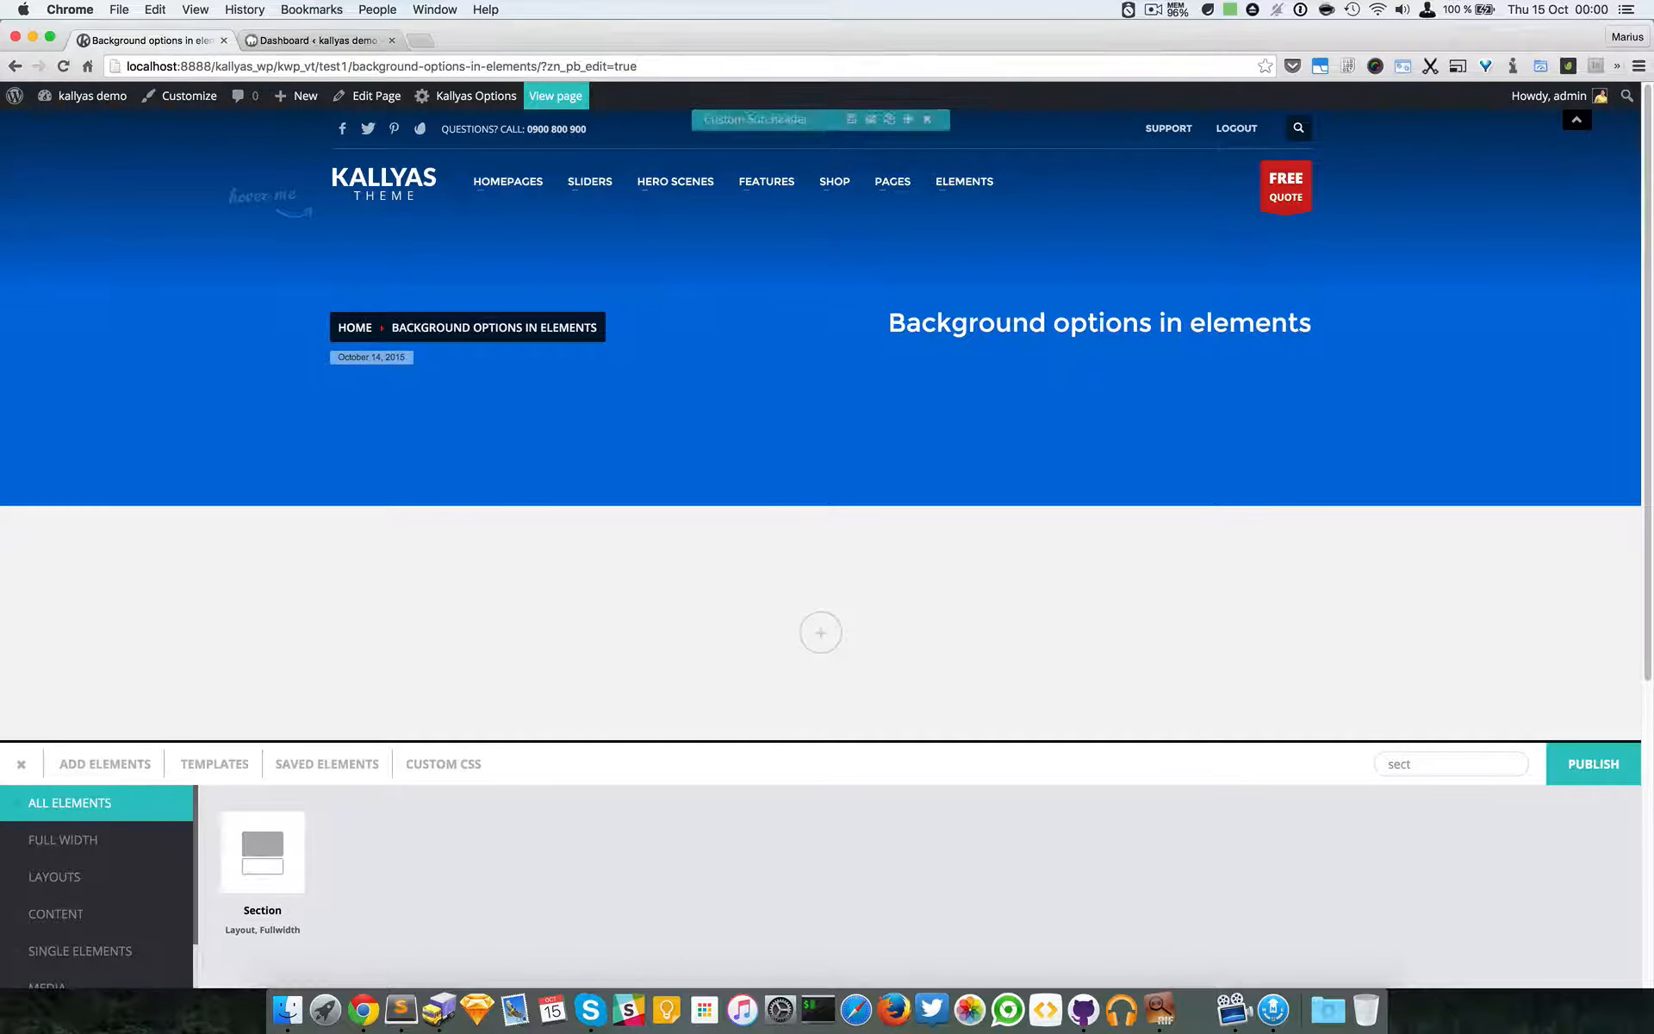
left_click(1570, 767)
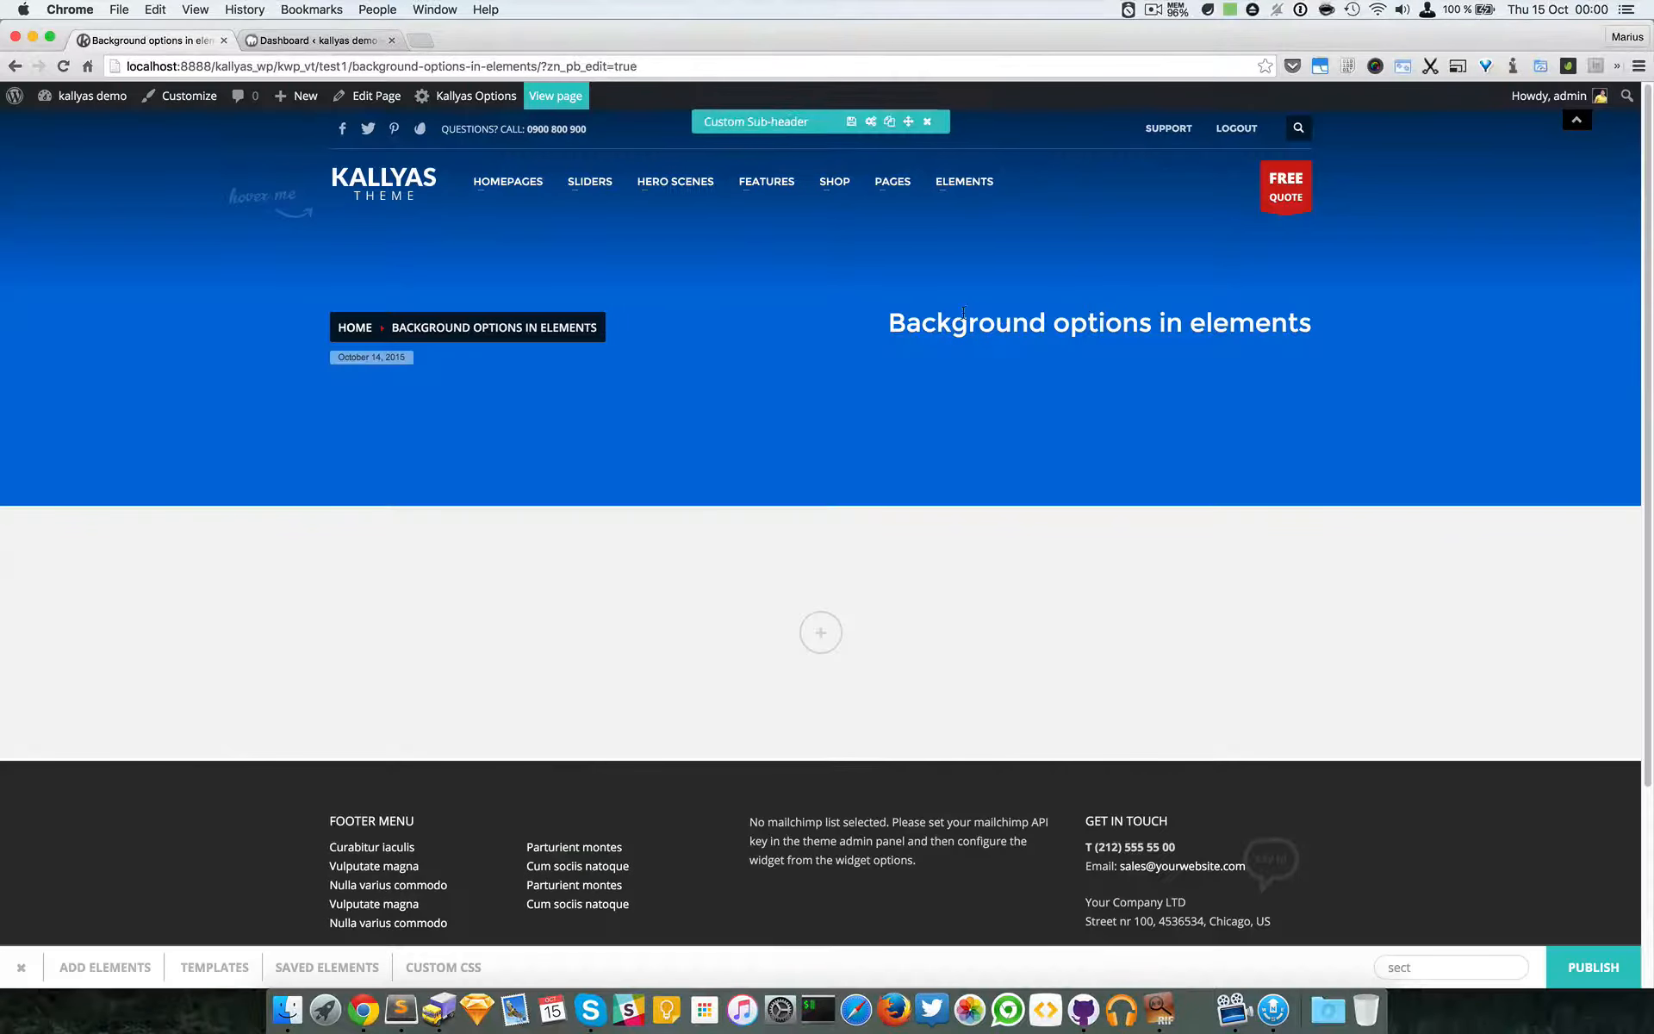
- Hide the site header and open the Custom Sub-header's background and style options
left_click(1576, 119)
left_click(872, 123)
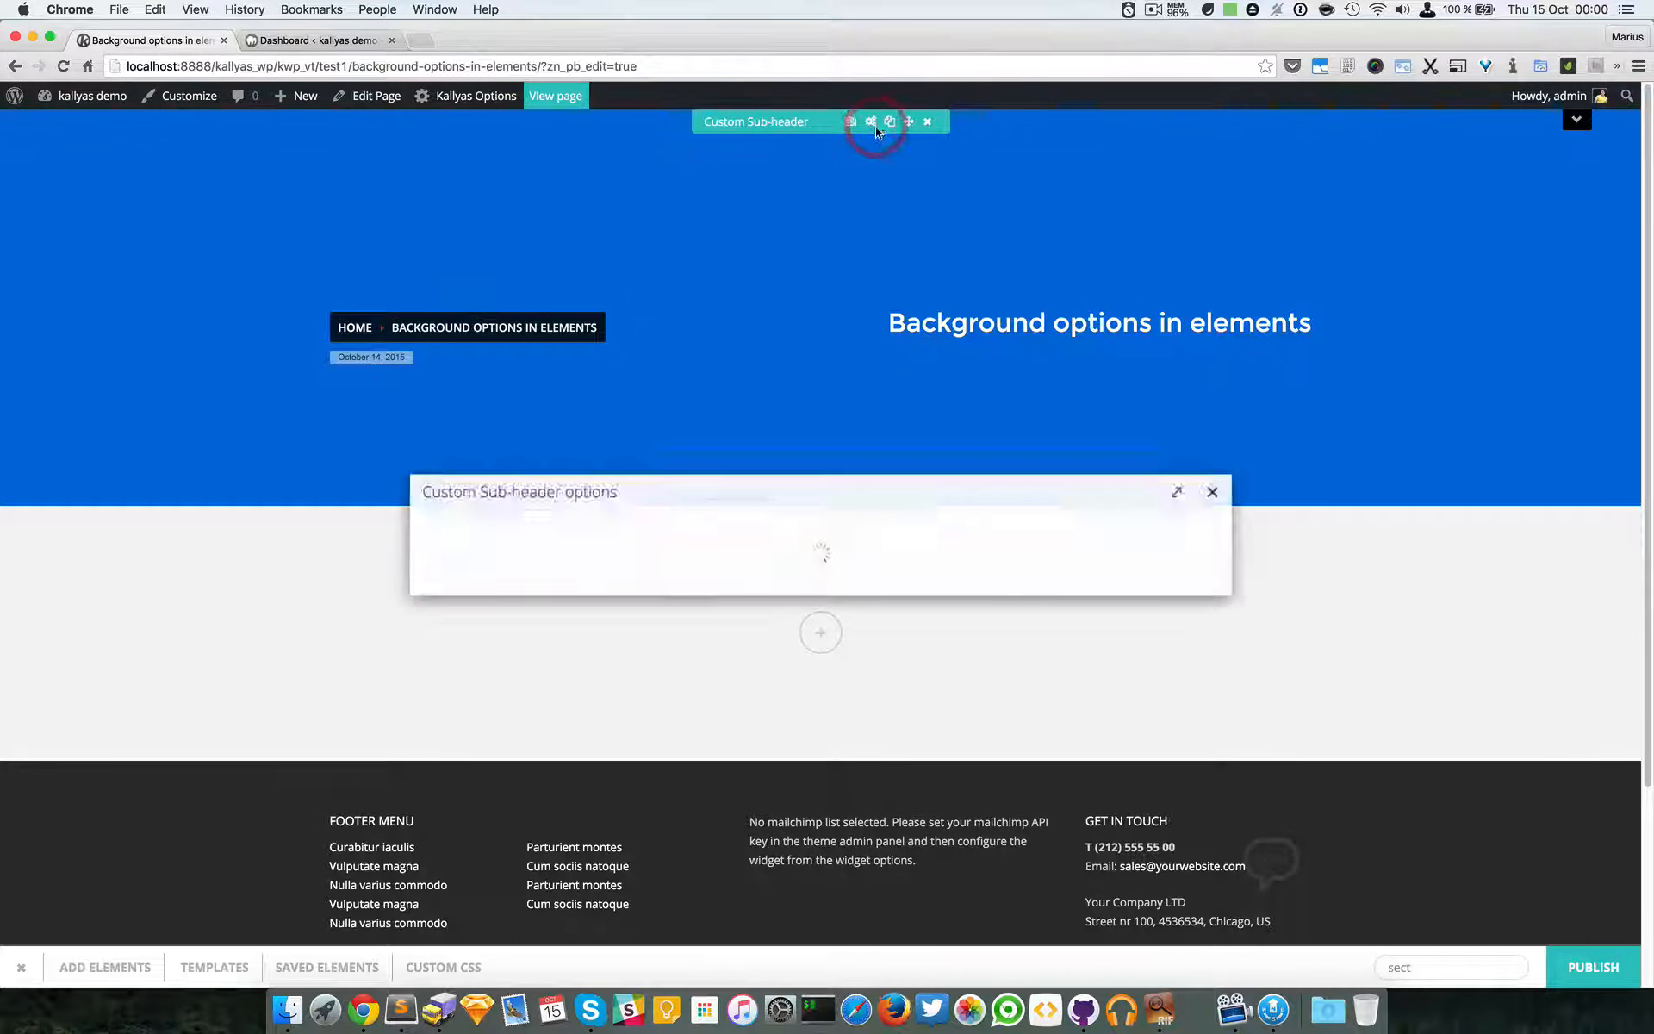
left_click(739, 415)
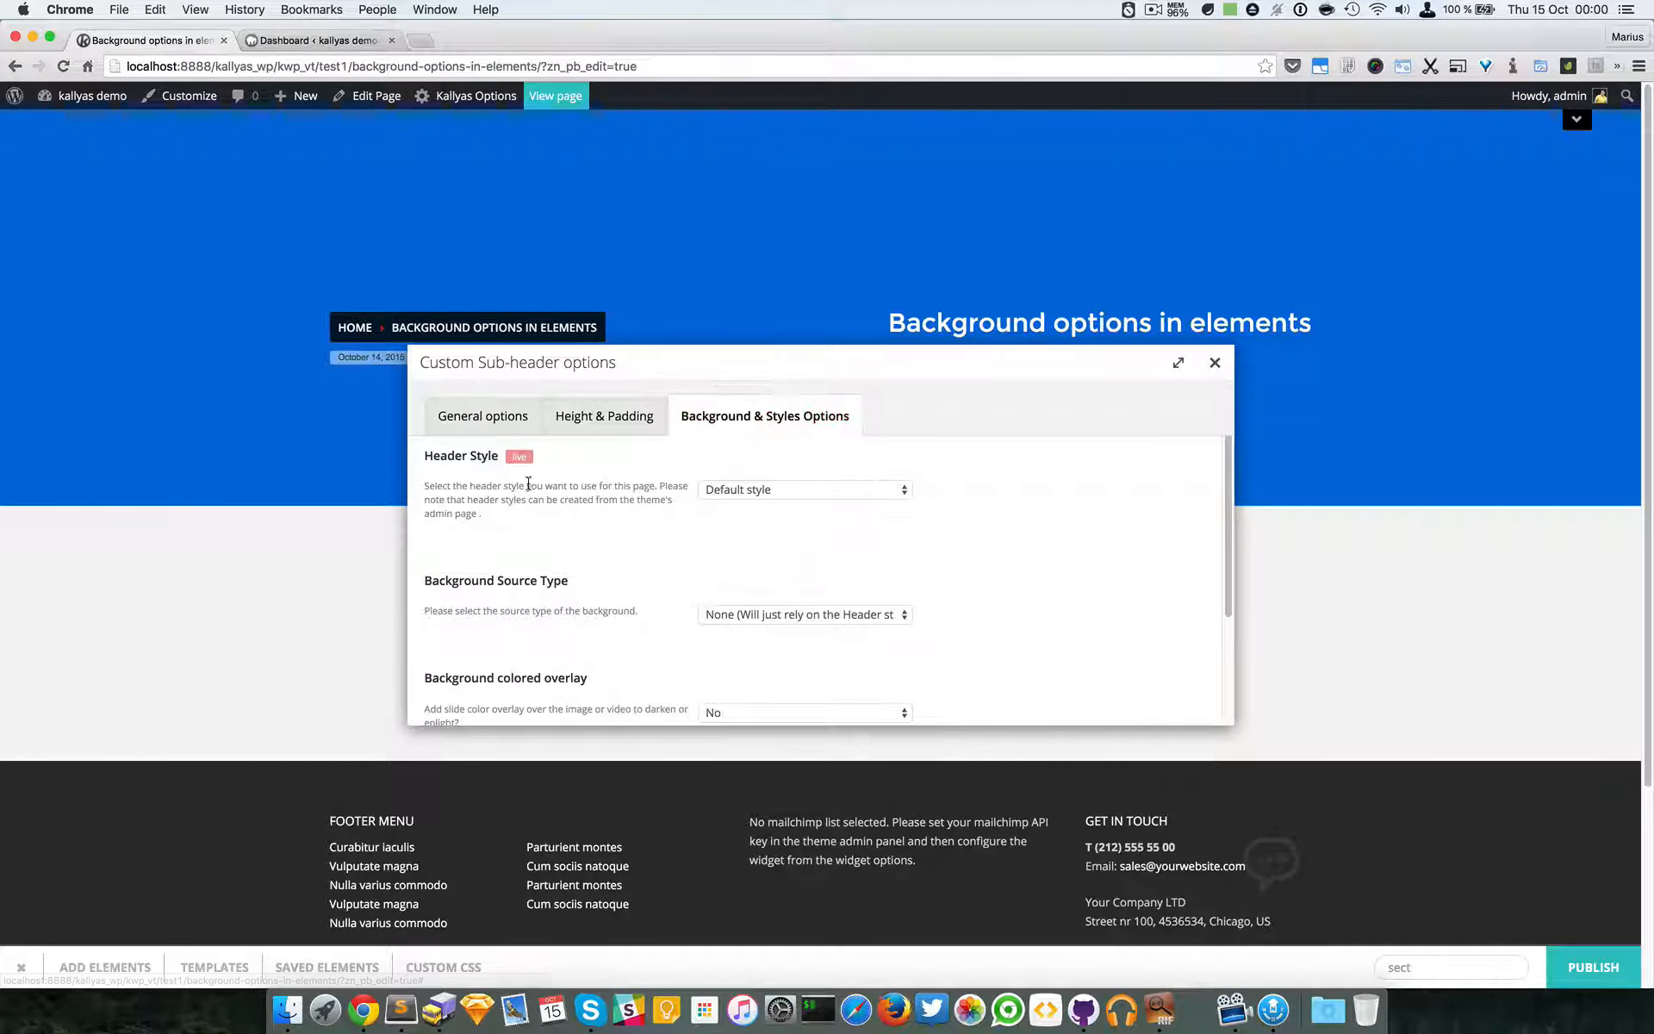
left_click_drag(657, 380, 726, 414)
- Try the Light Blue - Flat, Flat with sparkles, Flat redish and Neutral Color header styles on the Custom Sub-header
left_click(846, 529)
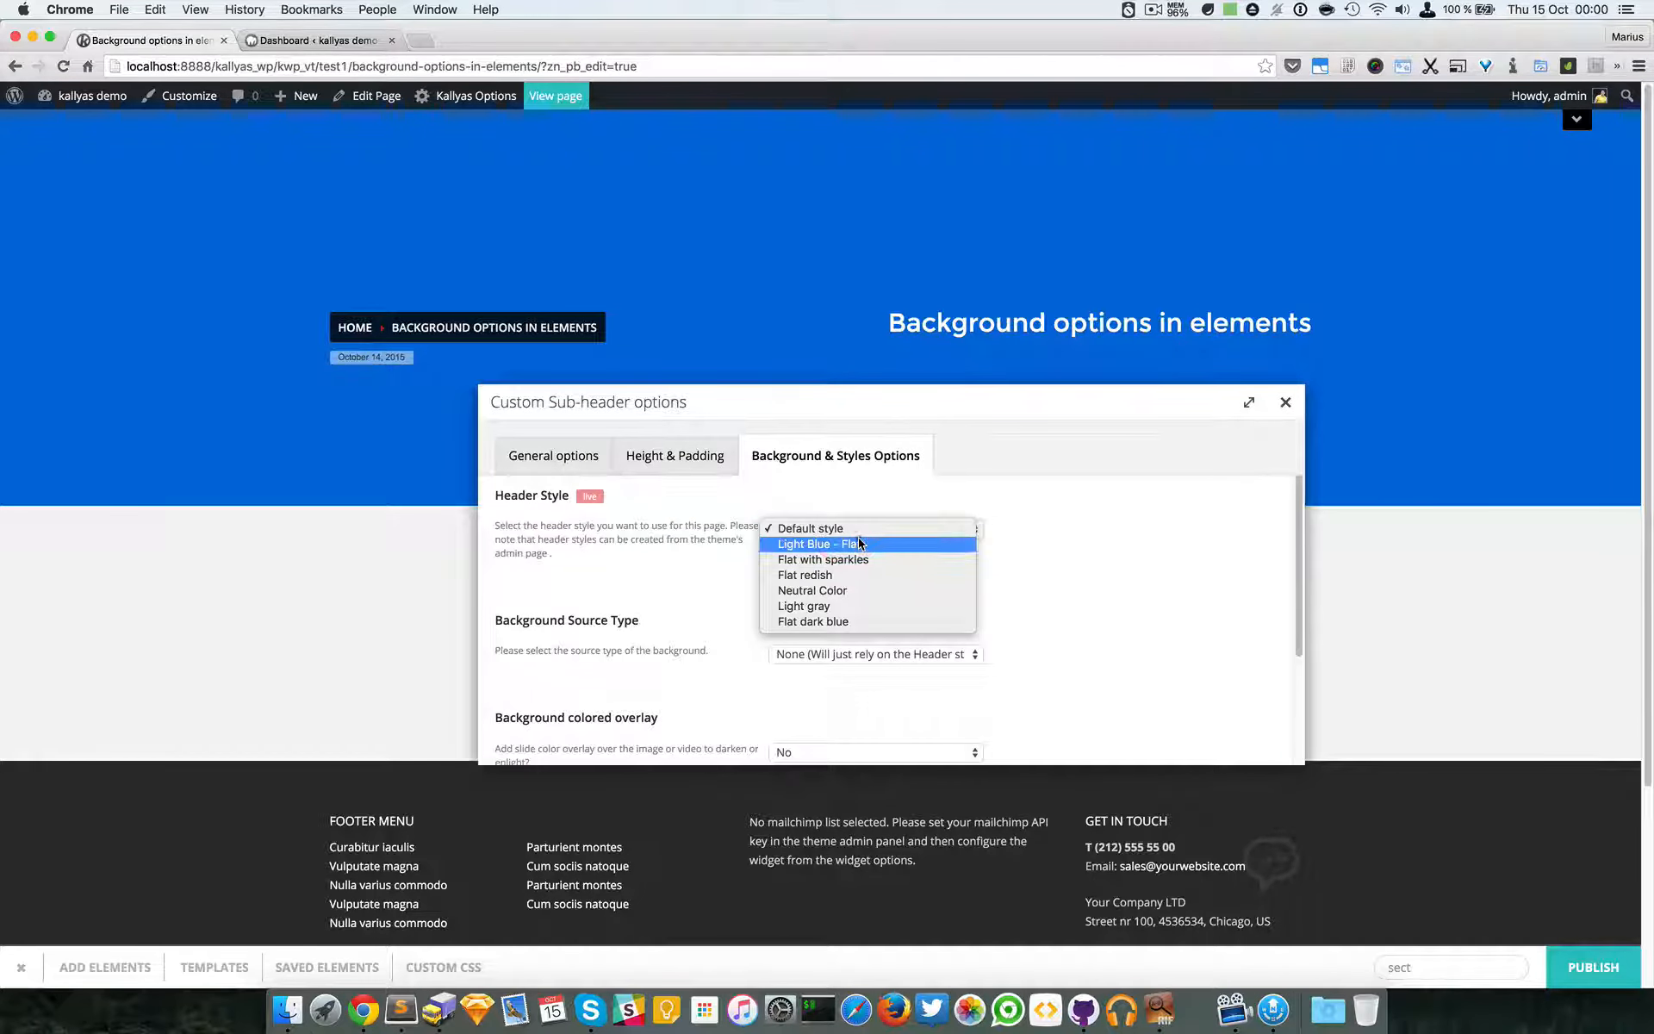
left_click(859, 543)
left_click_drag(888, 405, 930, 498)
left_click(879, 626)
left_click(892, 638)
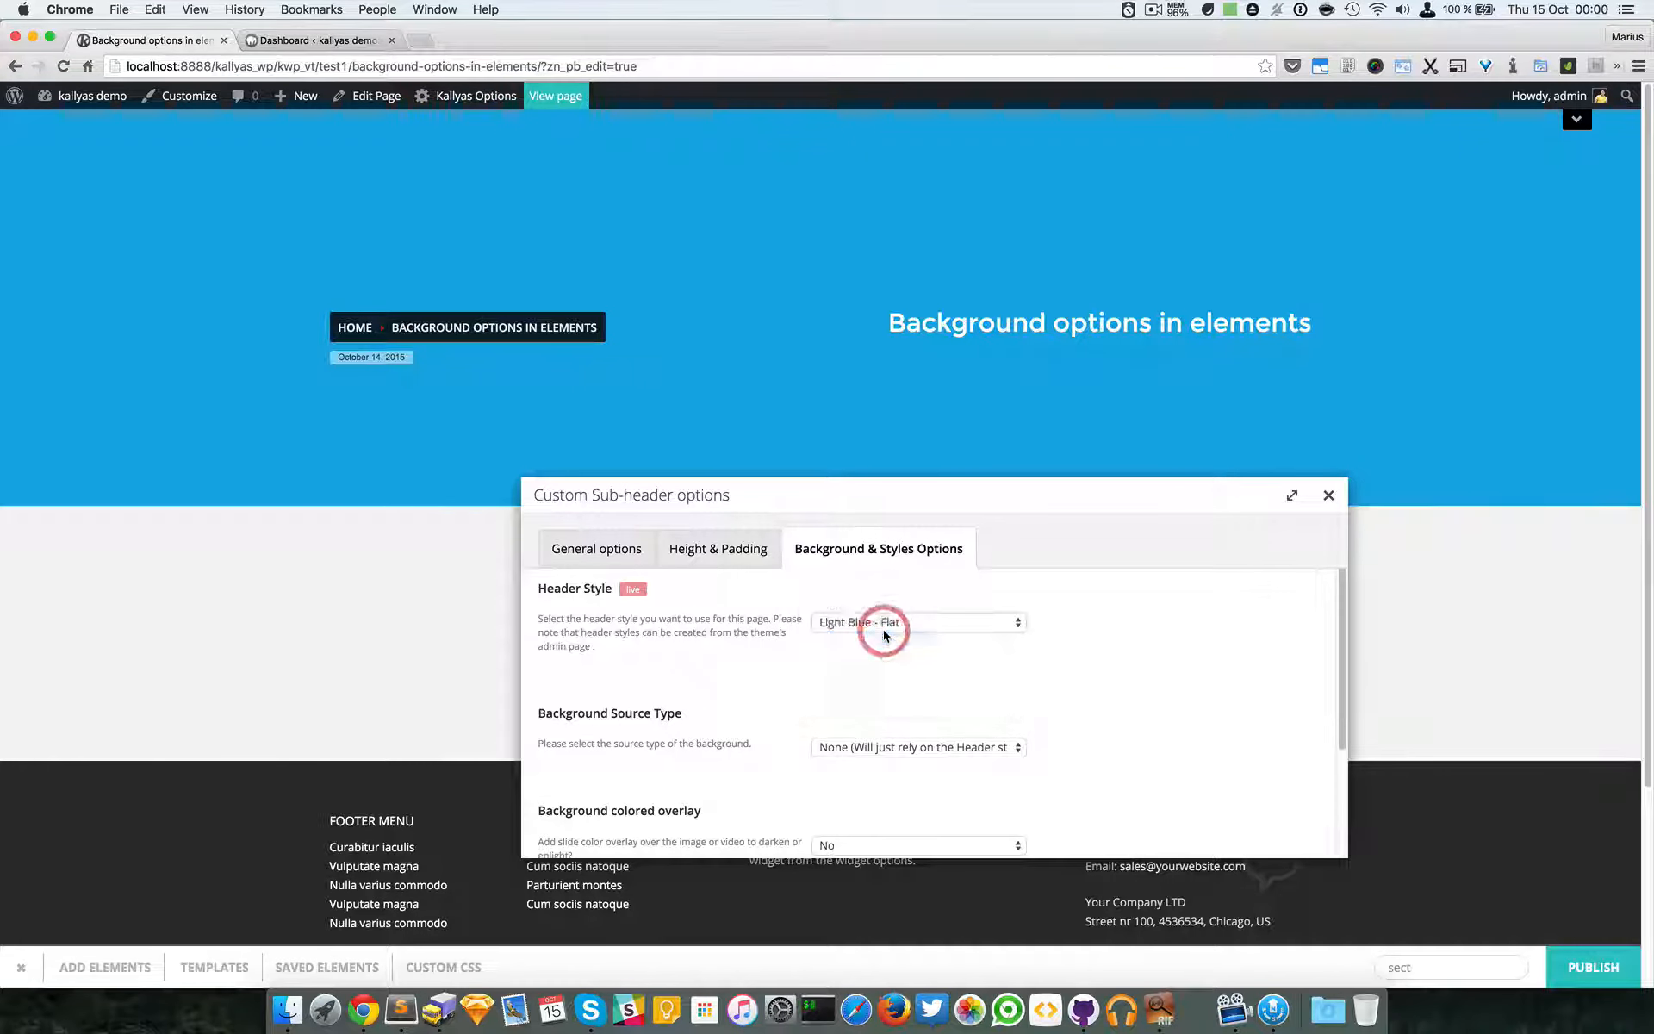
left_click(896, 624)
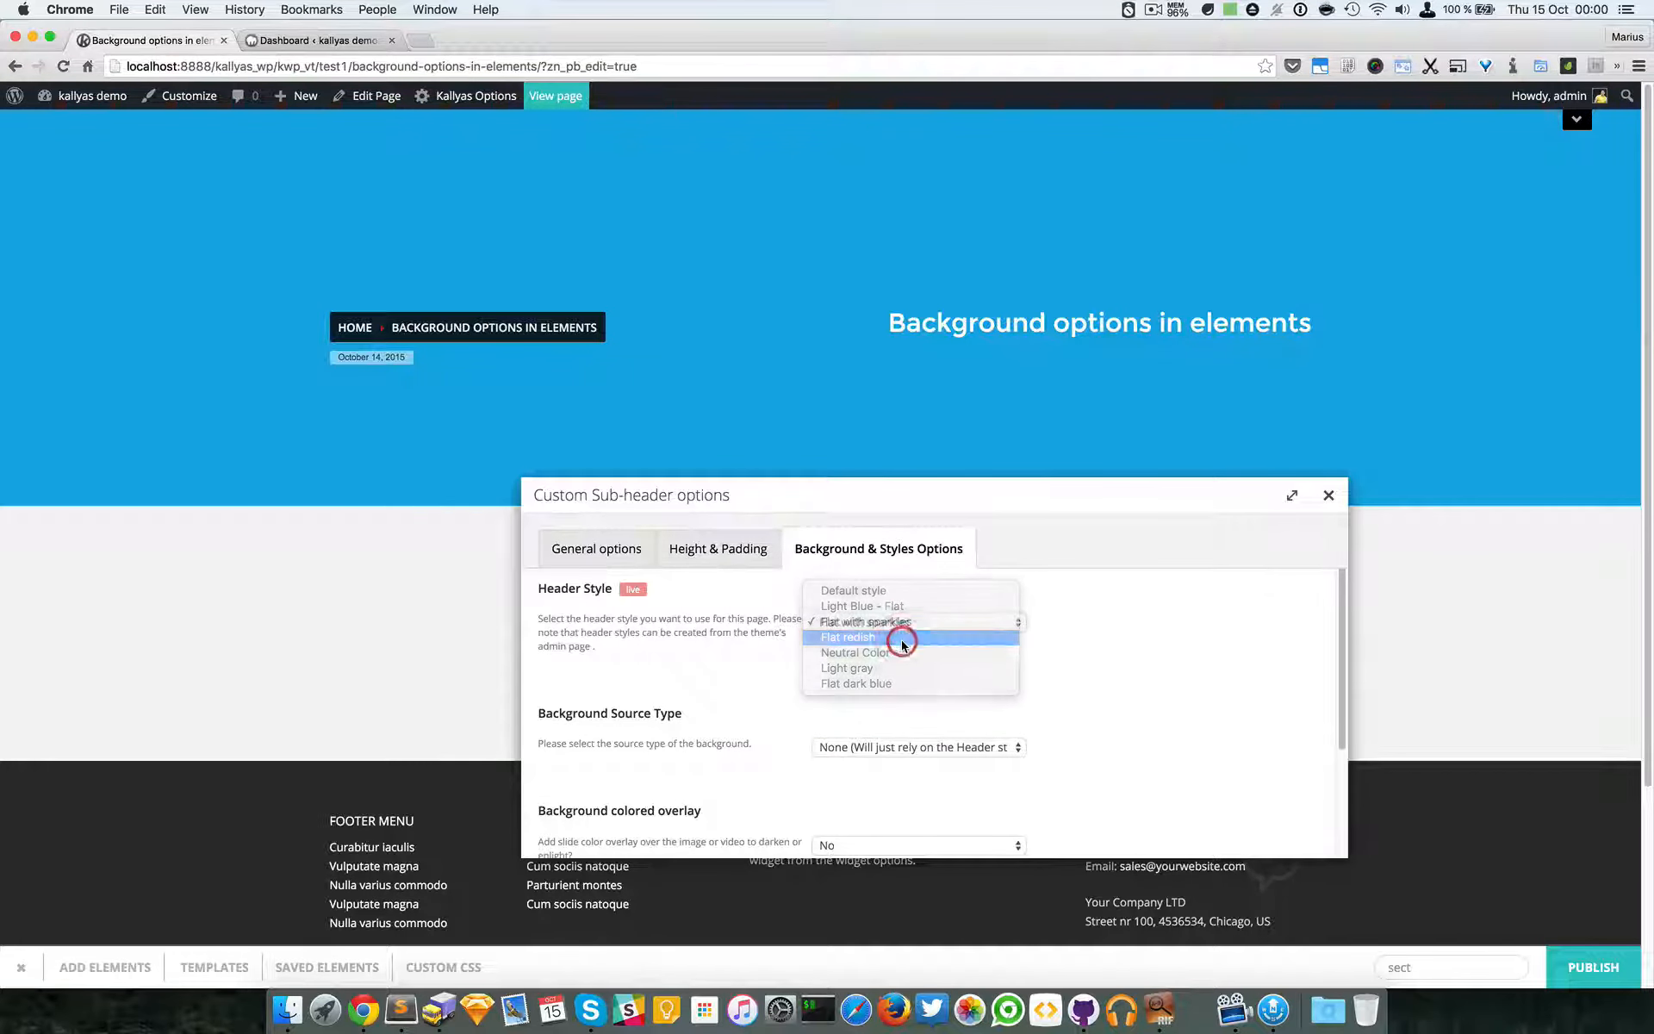
left_click(900, 643)
left_click(906, 634)
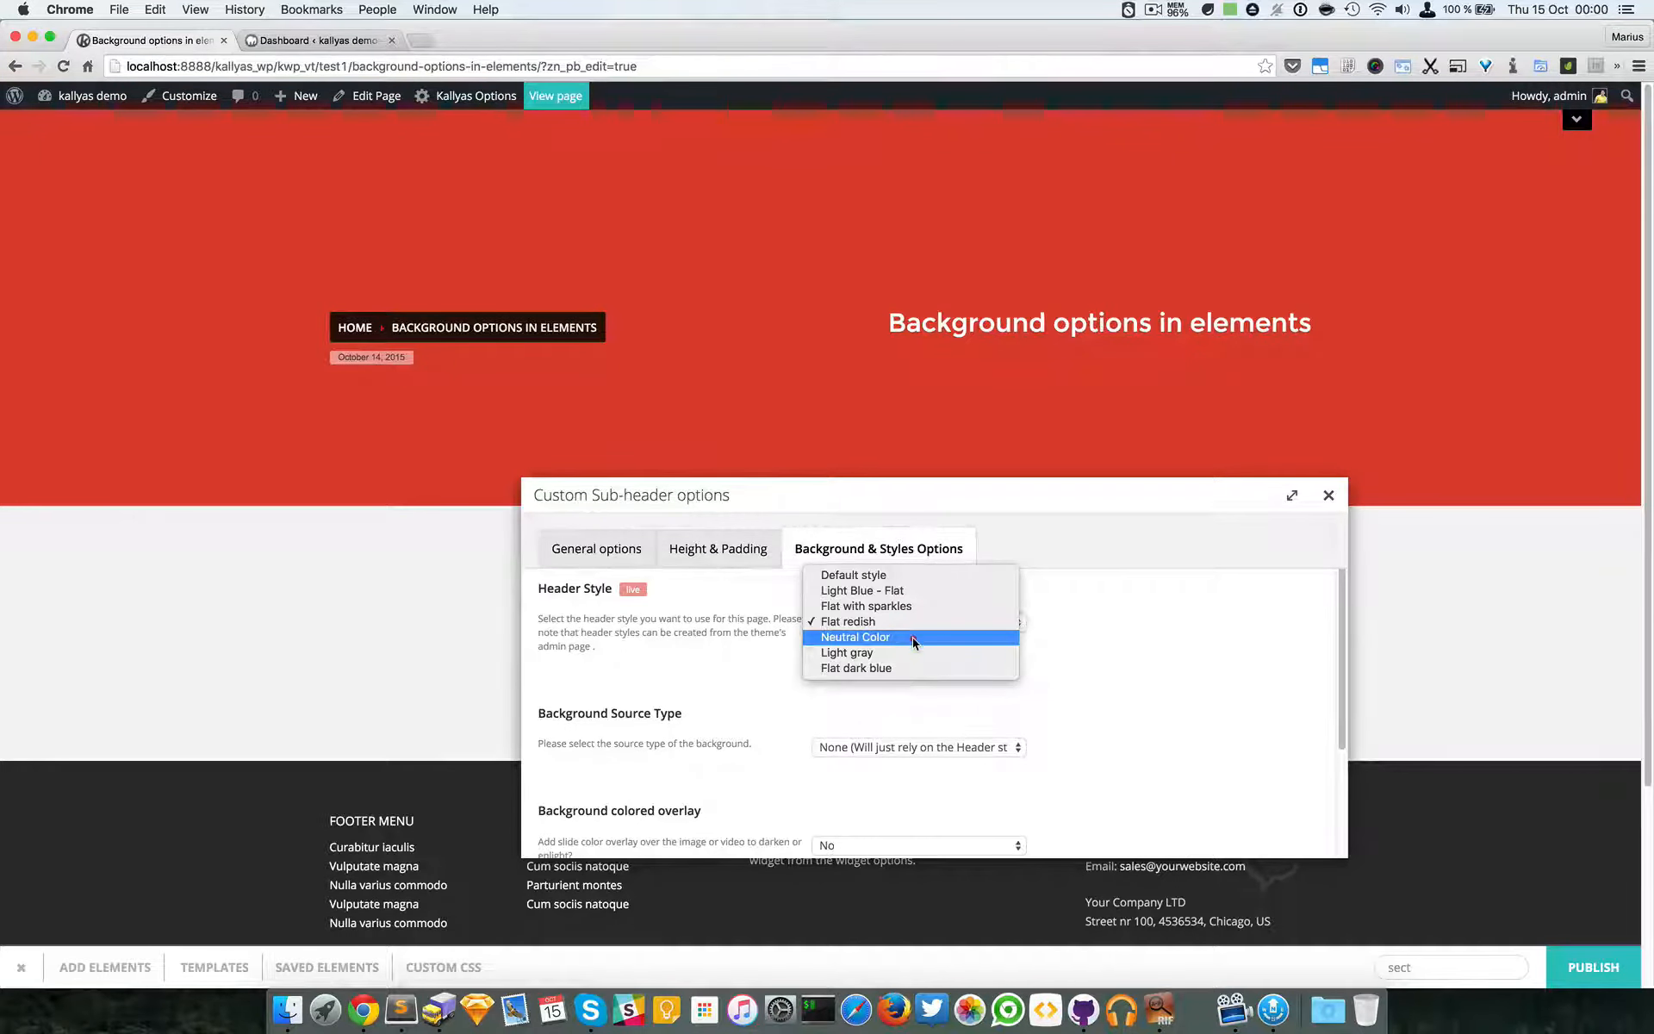
left_click(913, 639)
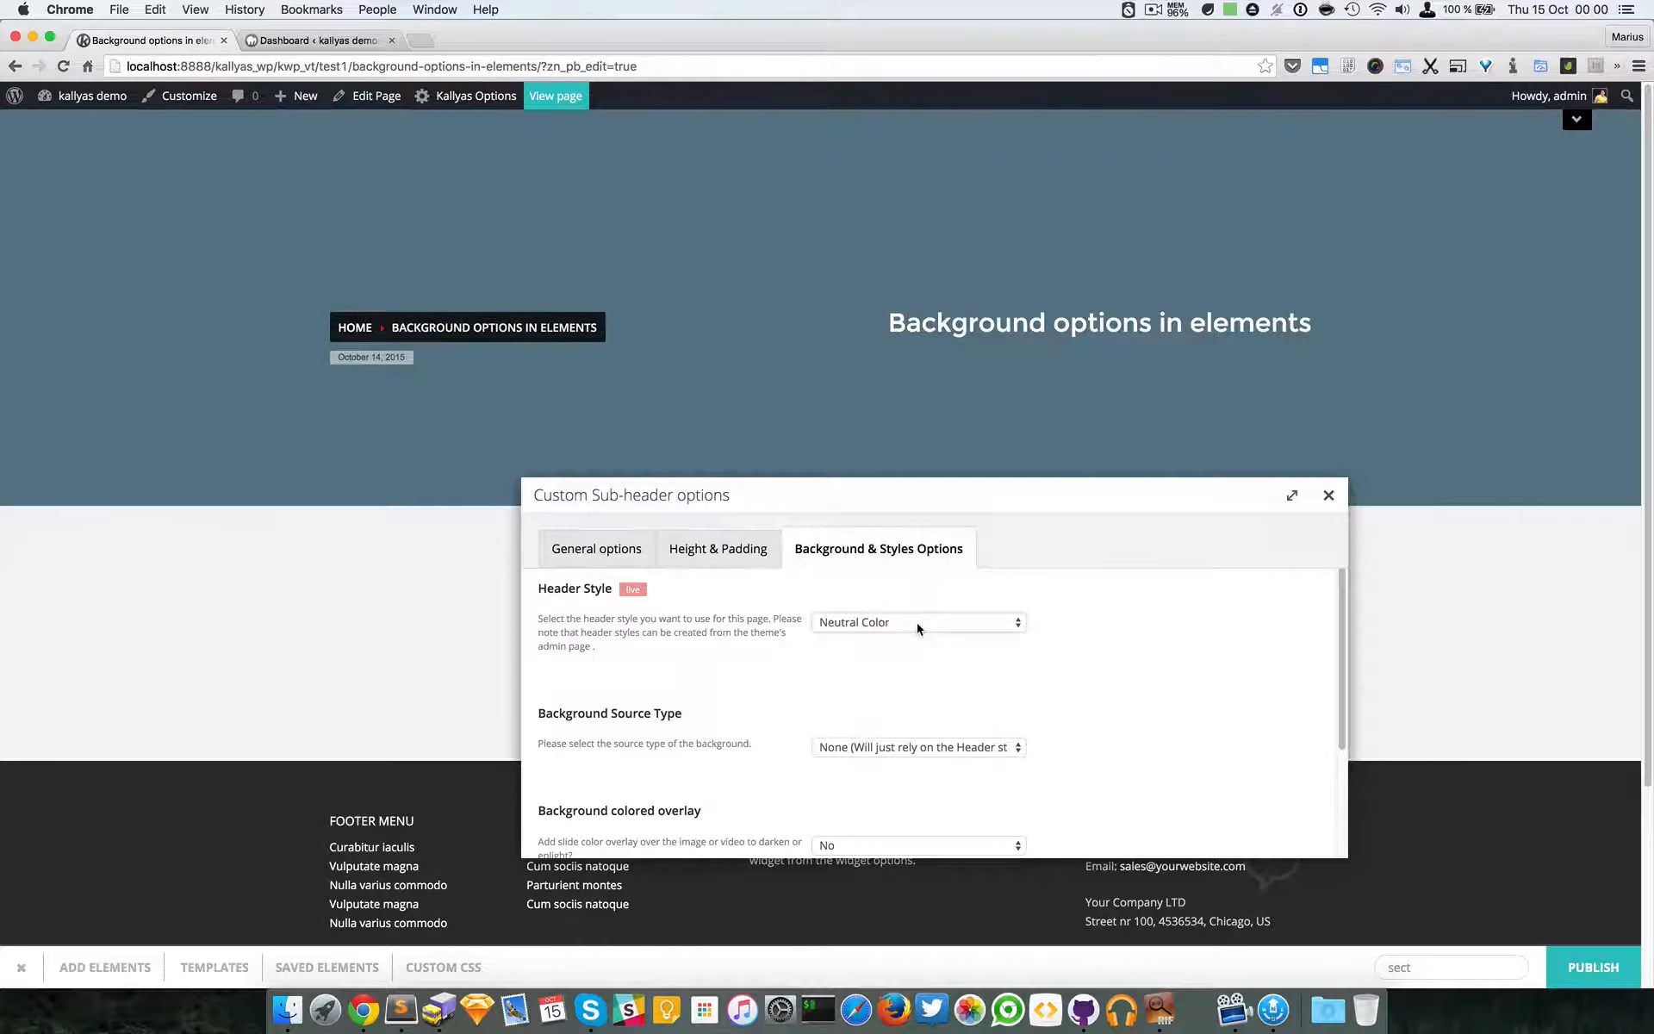
- Add a new header style in the Kallyas theme's Unlimited sub-headers options on the WordPress dashboard
left_click(339, 45)
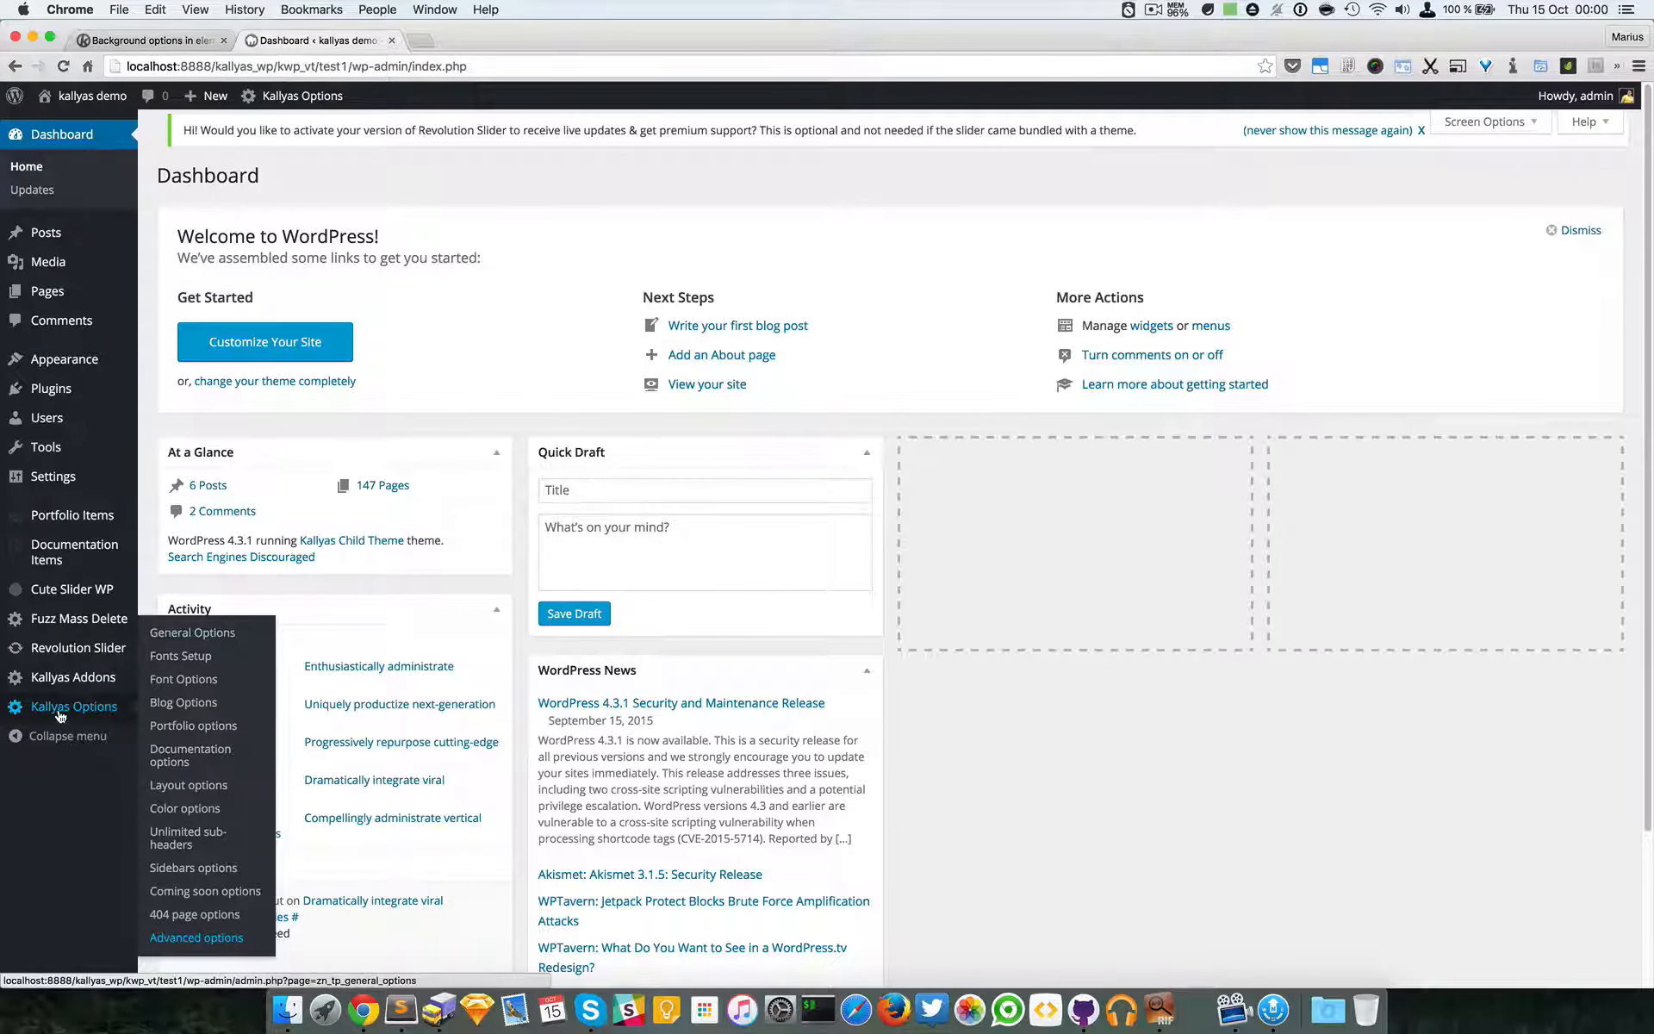
left_click(186, 839)
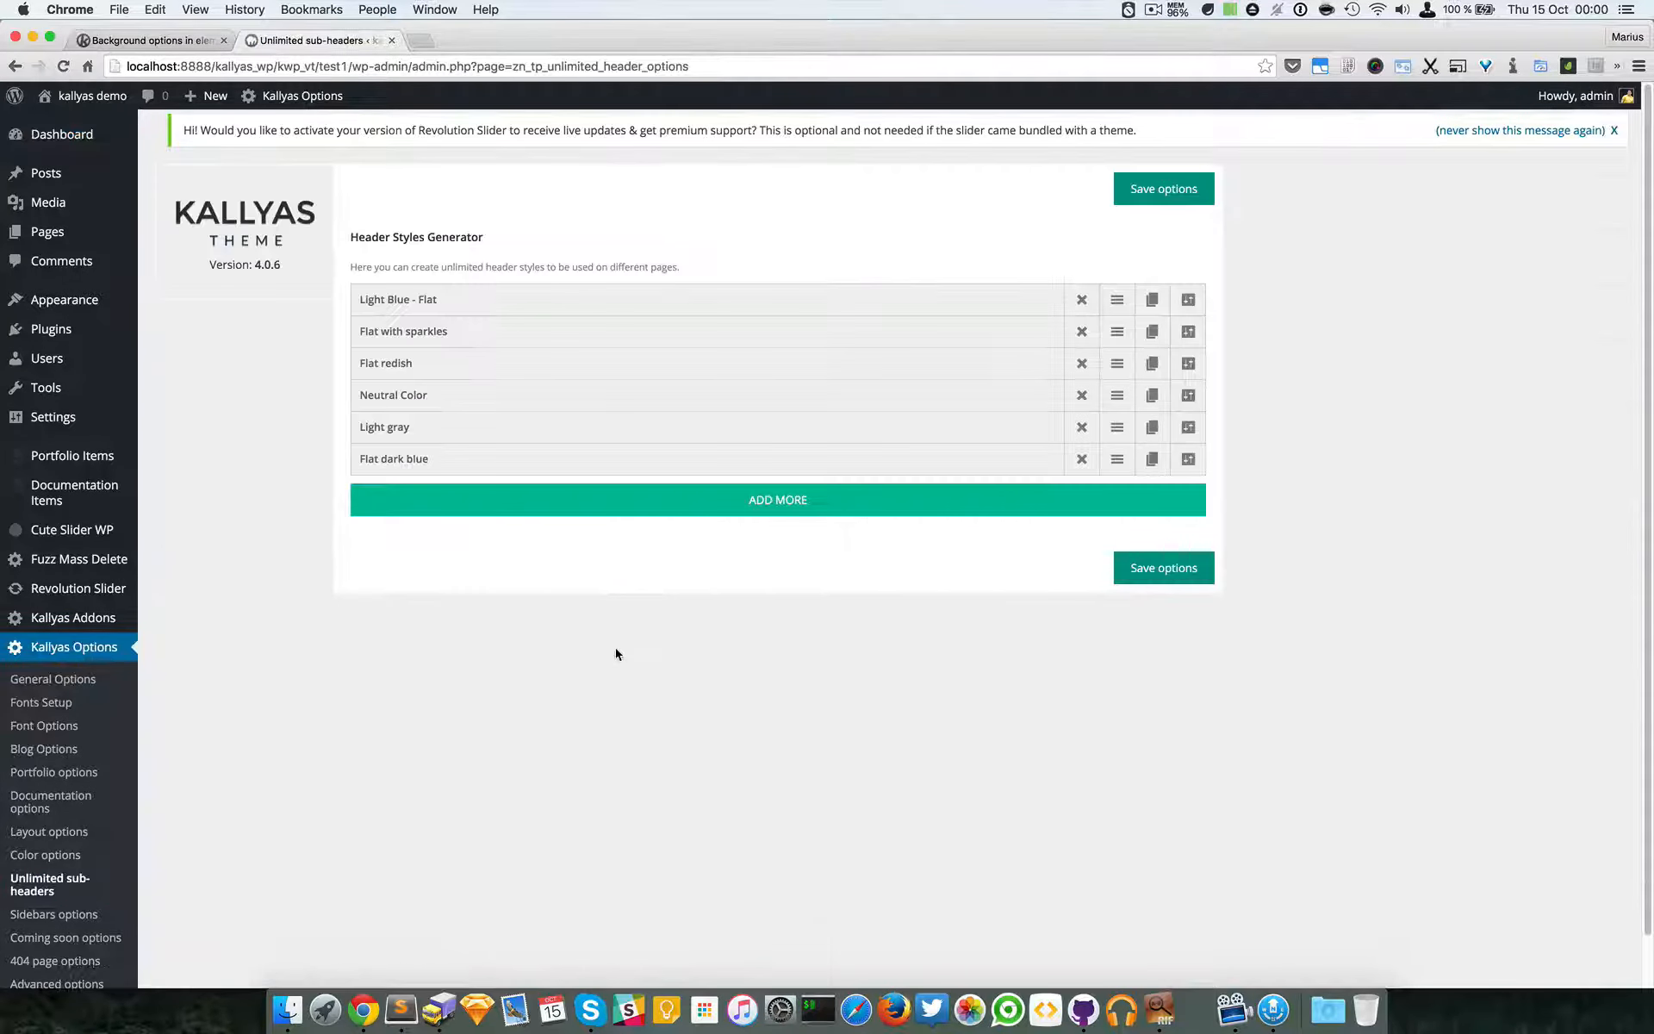
left_click(823, 499)
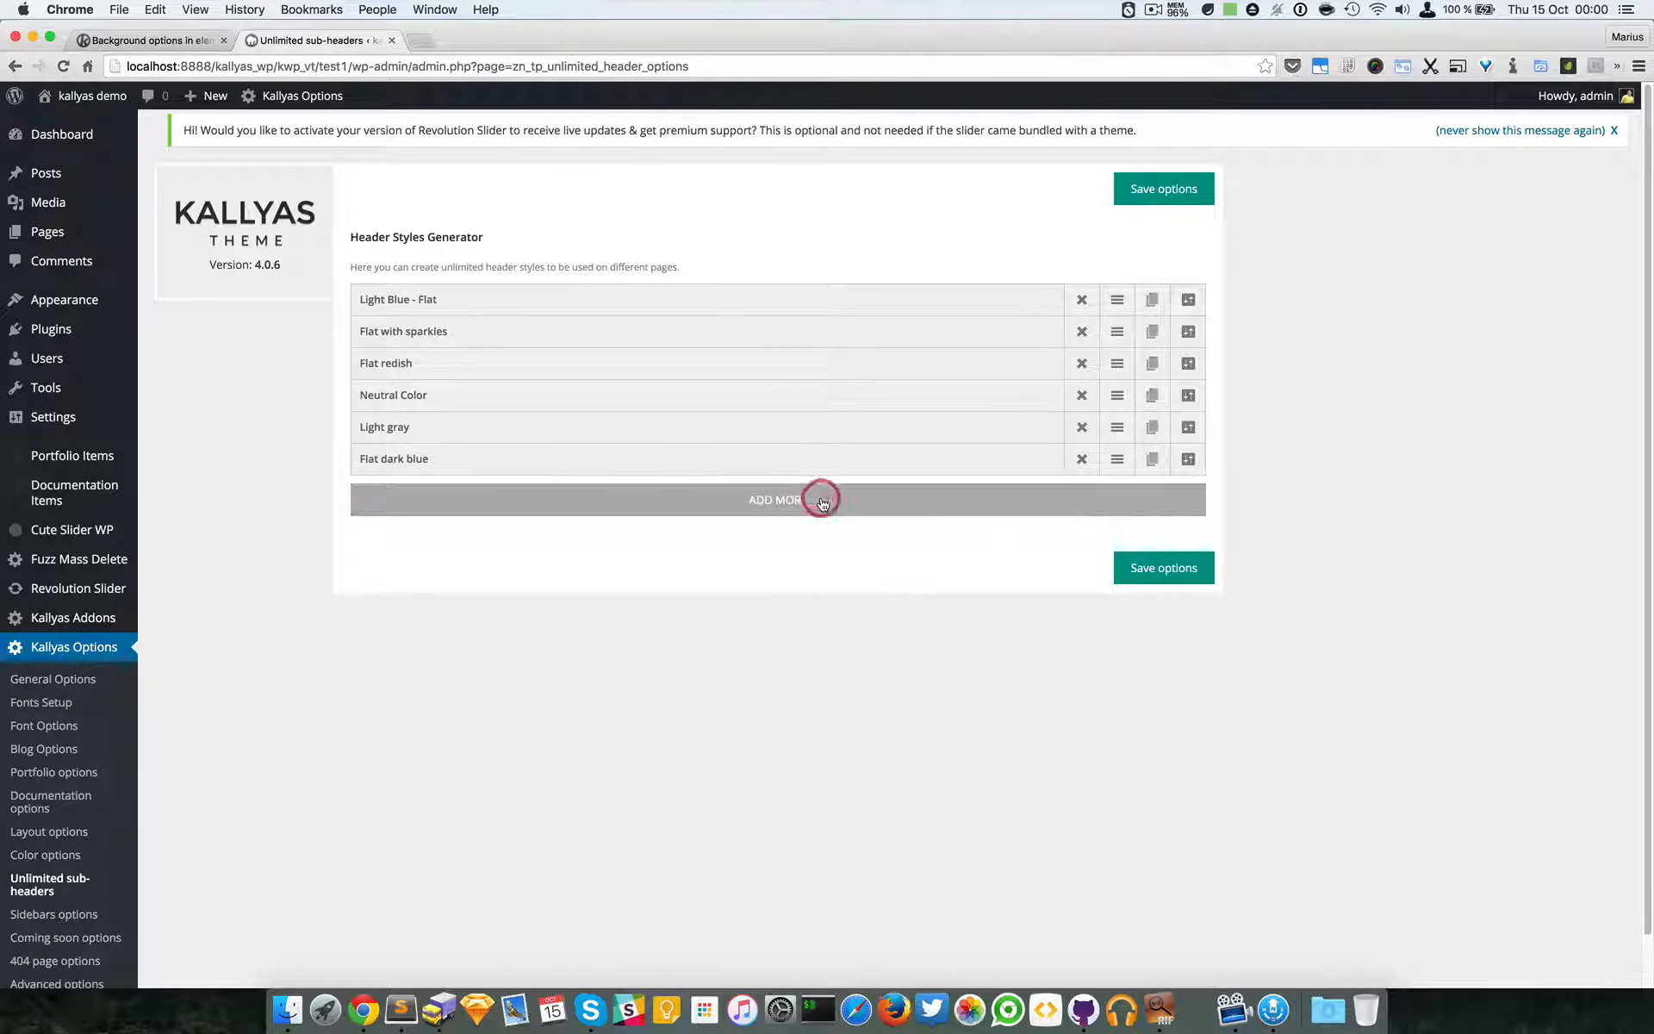
- Look through the new header style's settings, from its name and background type down to height and padding, without changing them
left_click(1185, 493)
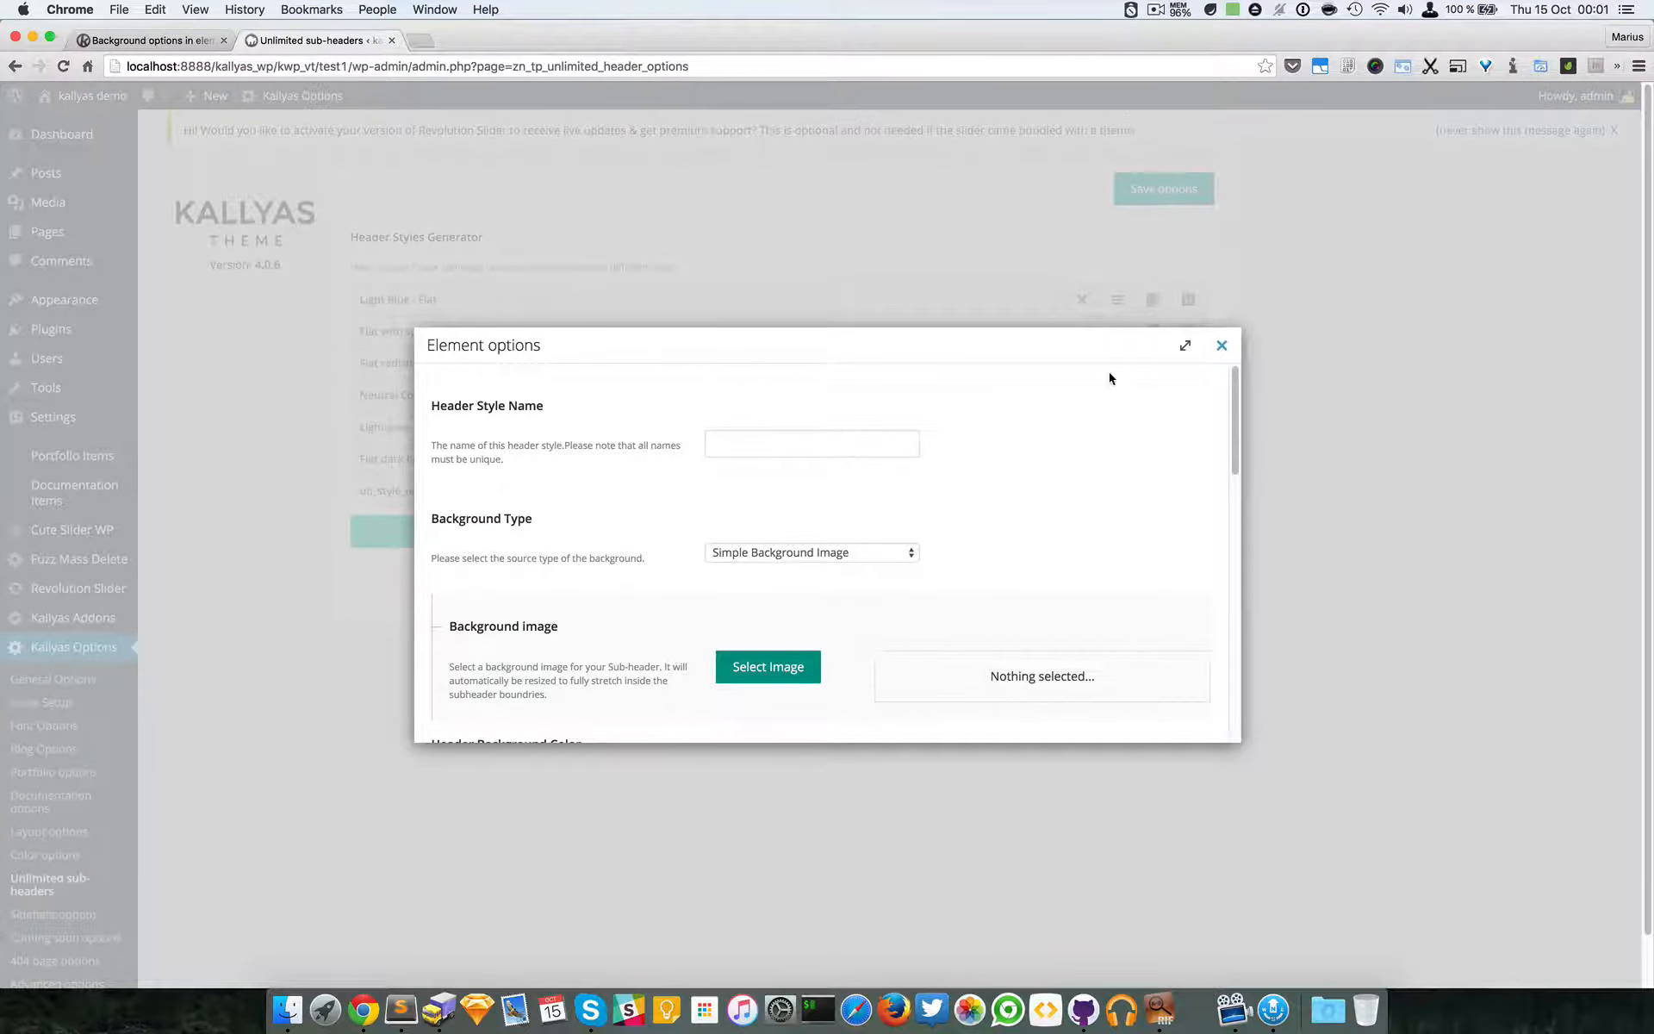
scroll(1108, 447, "down", 10)
scroll(1109, 449, "down", 5)
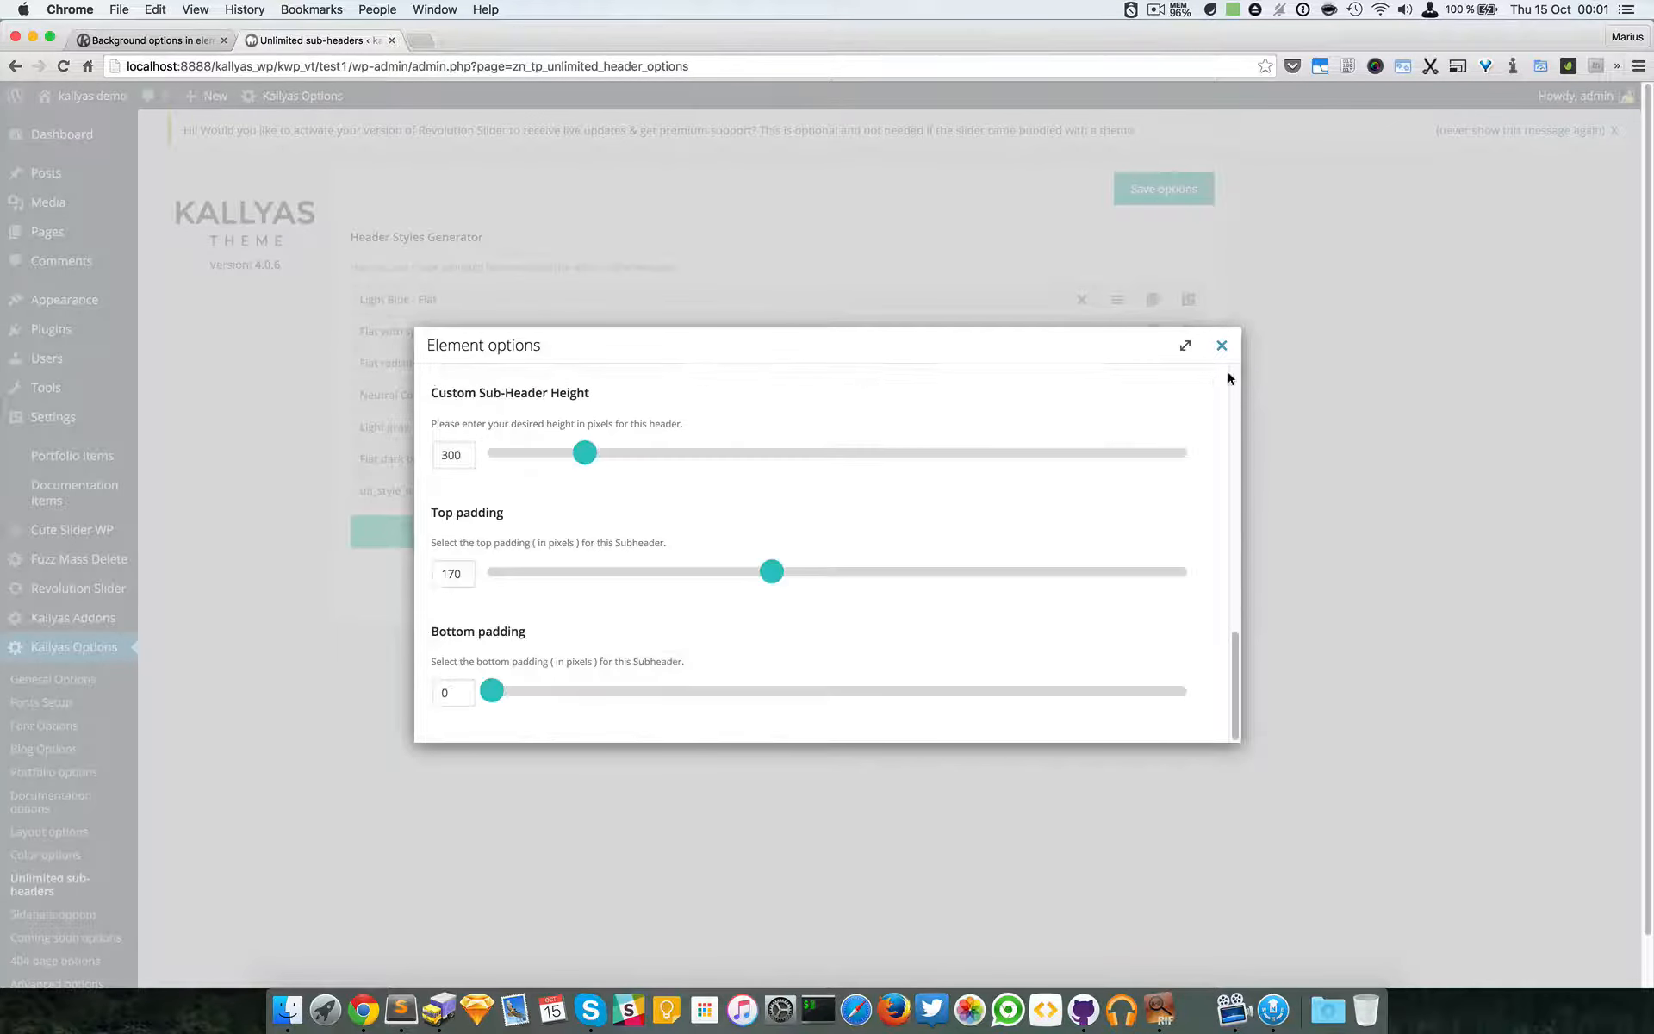
left_click(1222, 345)
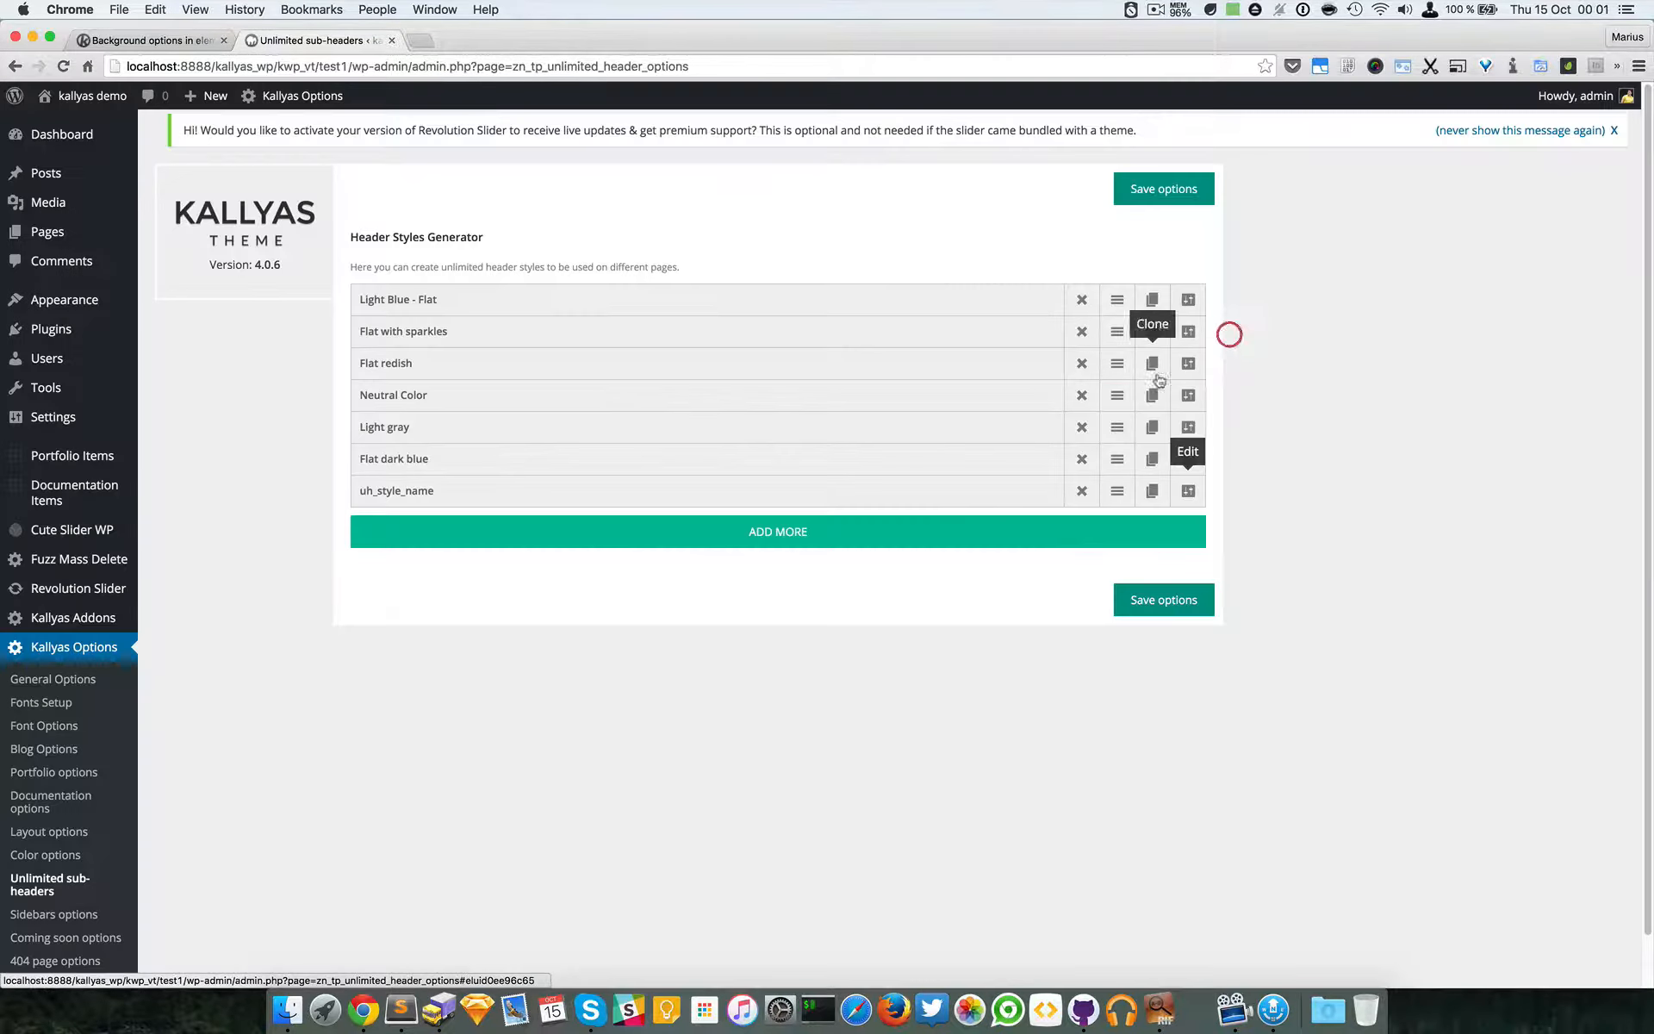
- Return to the page builder and set the Custom Sub-header's header style back to Default style
left_click(151, 40)
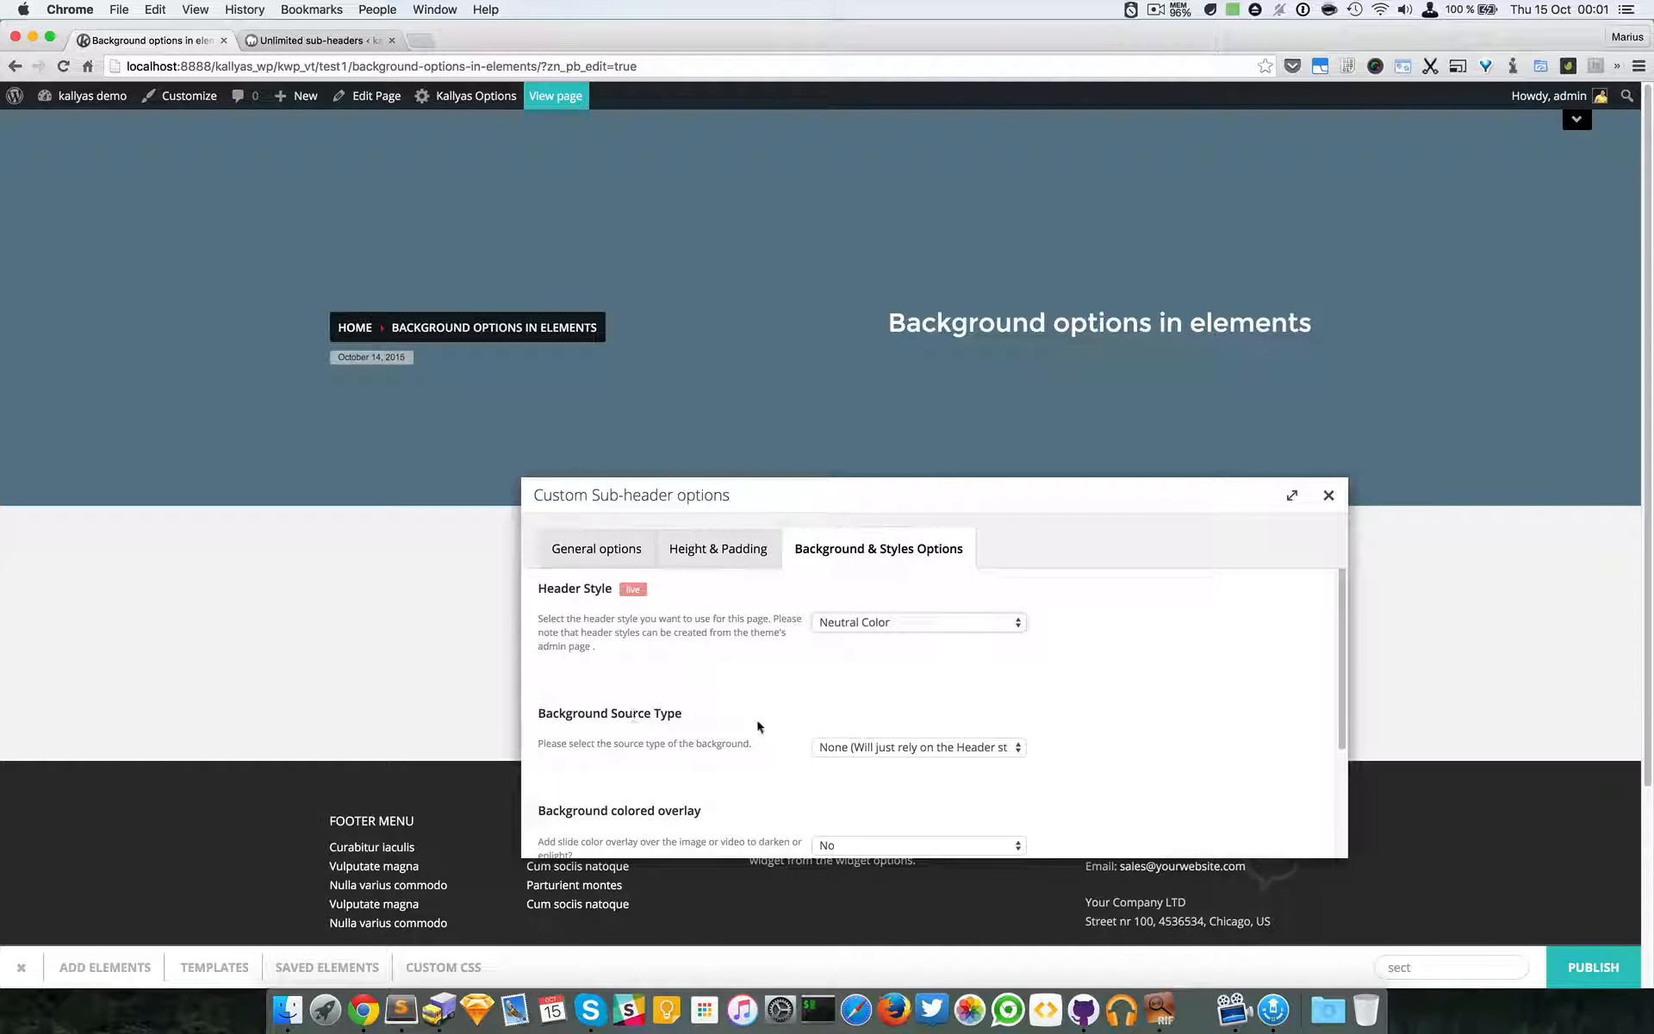
left_click(904, 624)
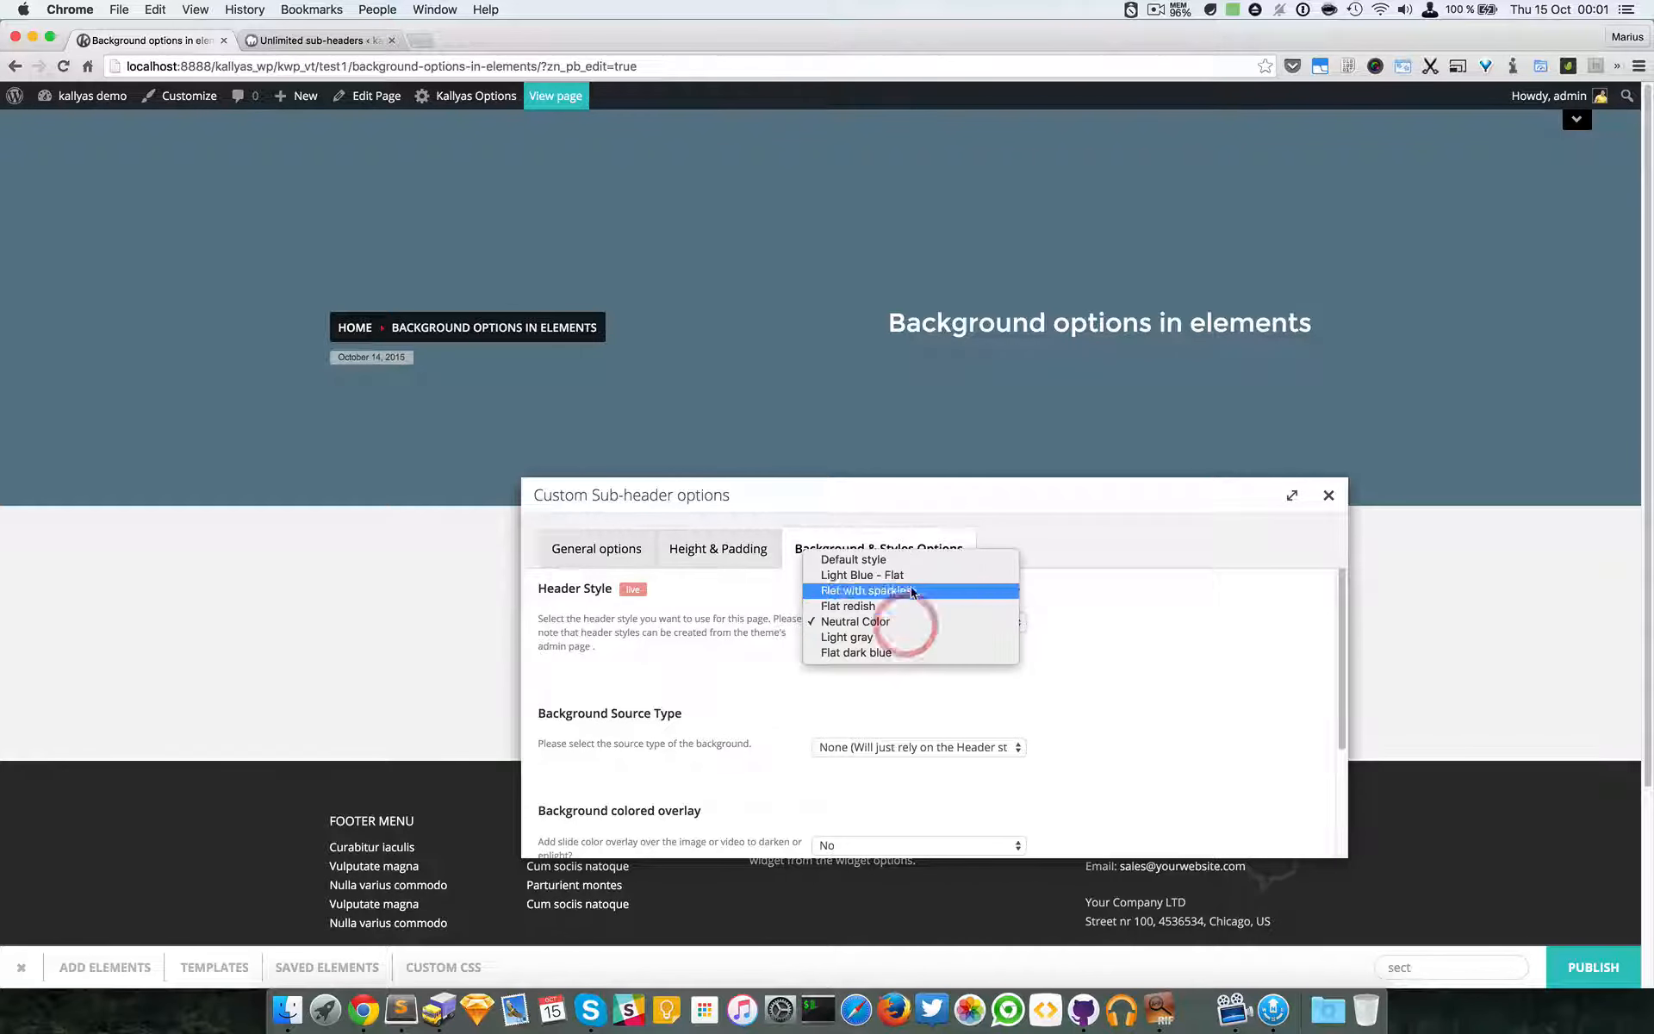
left_click(912, 562)
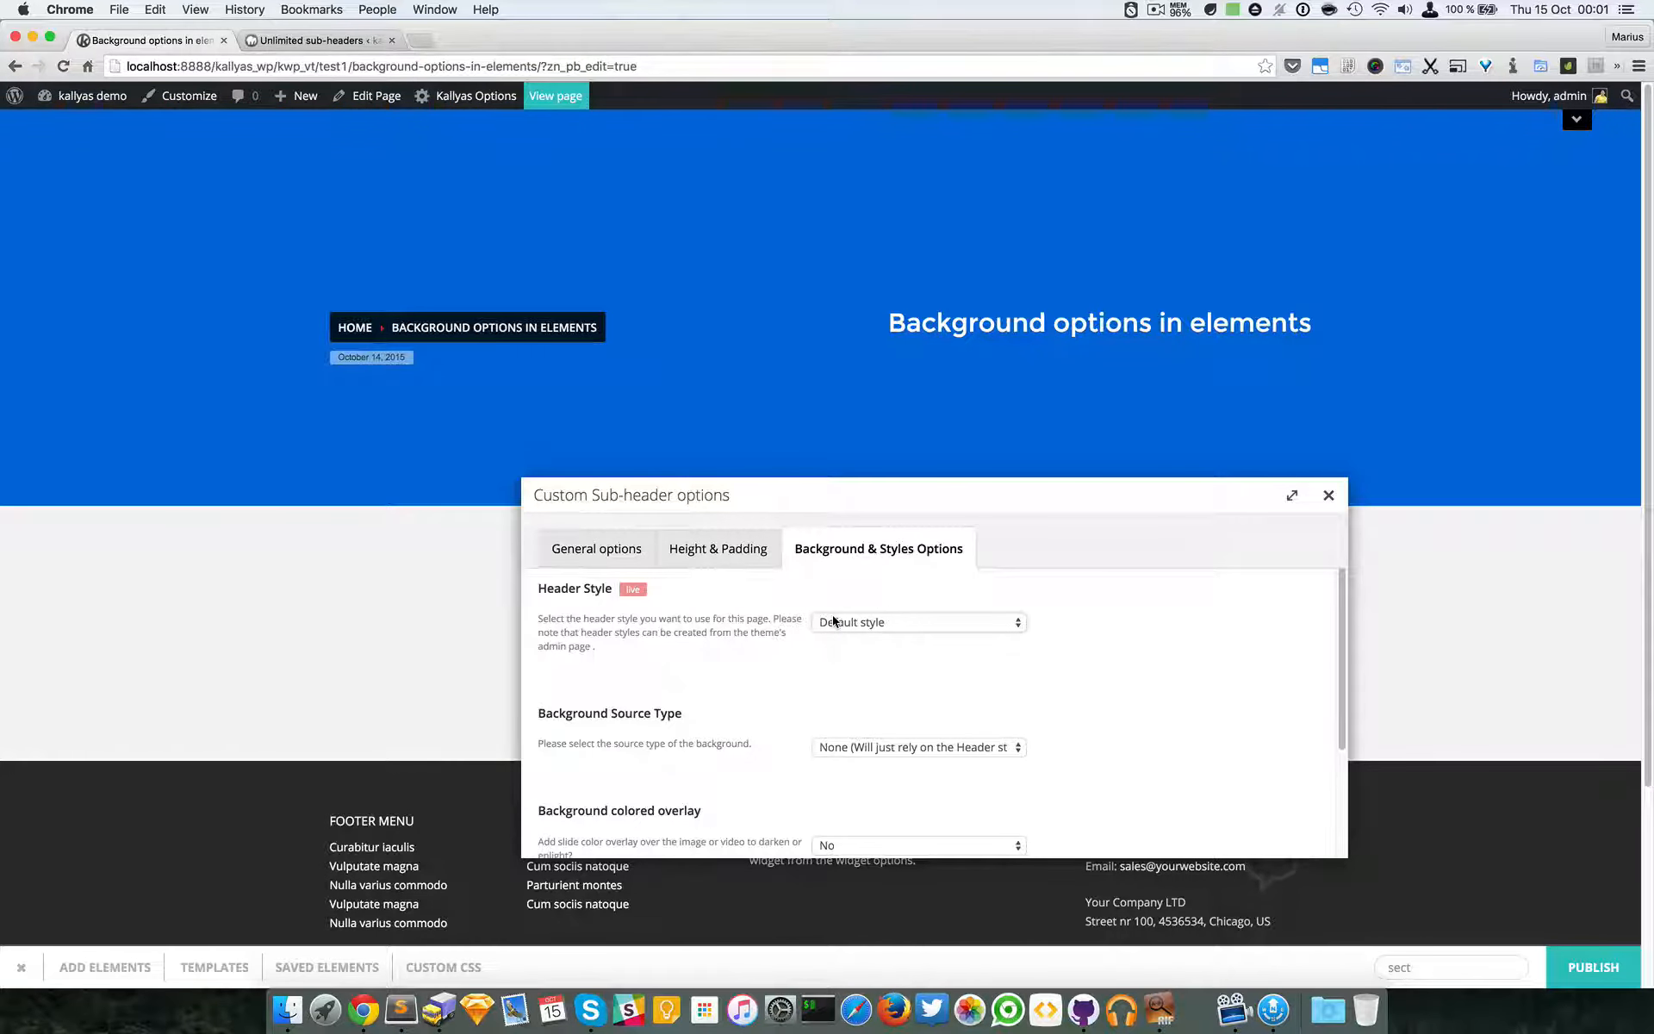
- Set the Custom Sub-header's background source type to Image
scroll(805, 768, "down", 1)
scroll(775, 690, "down", 1)
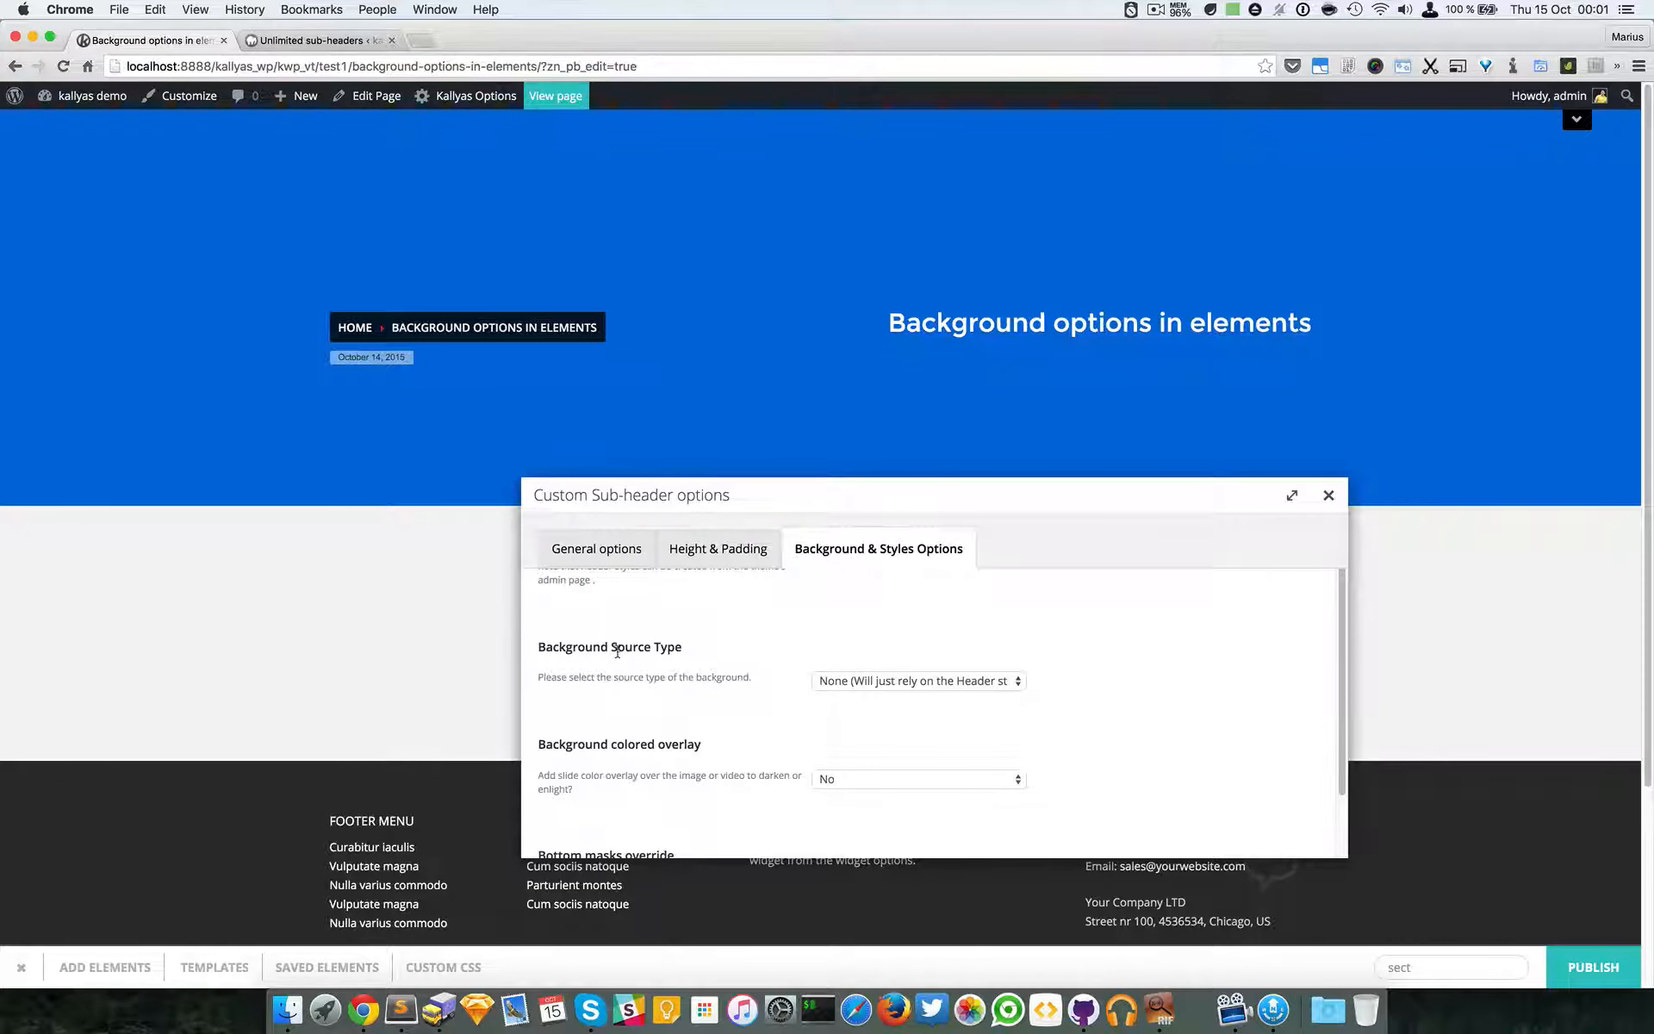
left_click(705, 652)
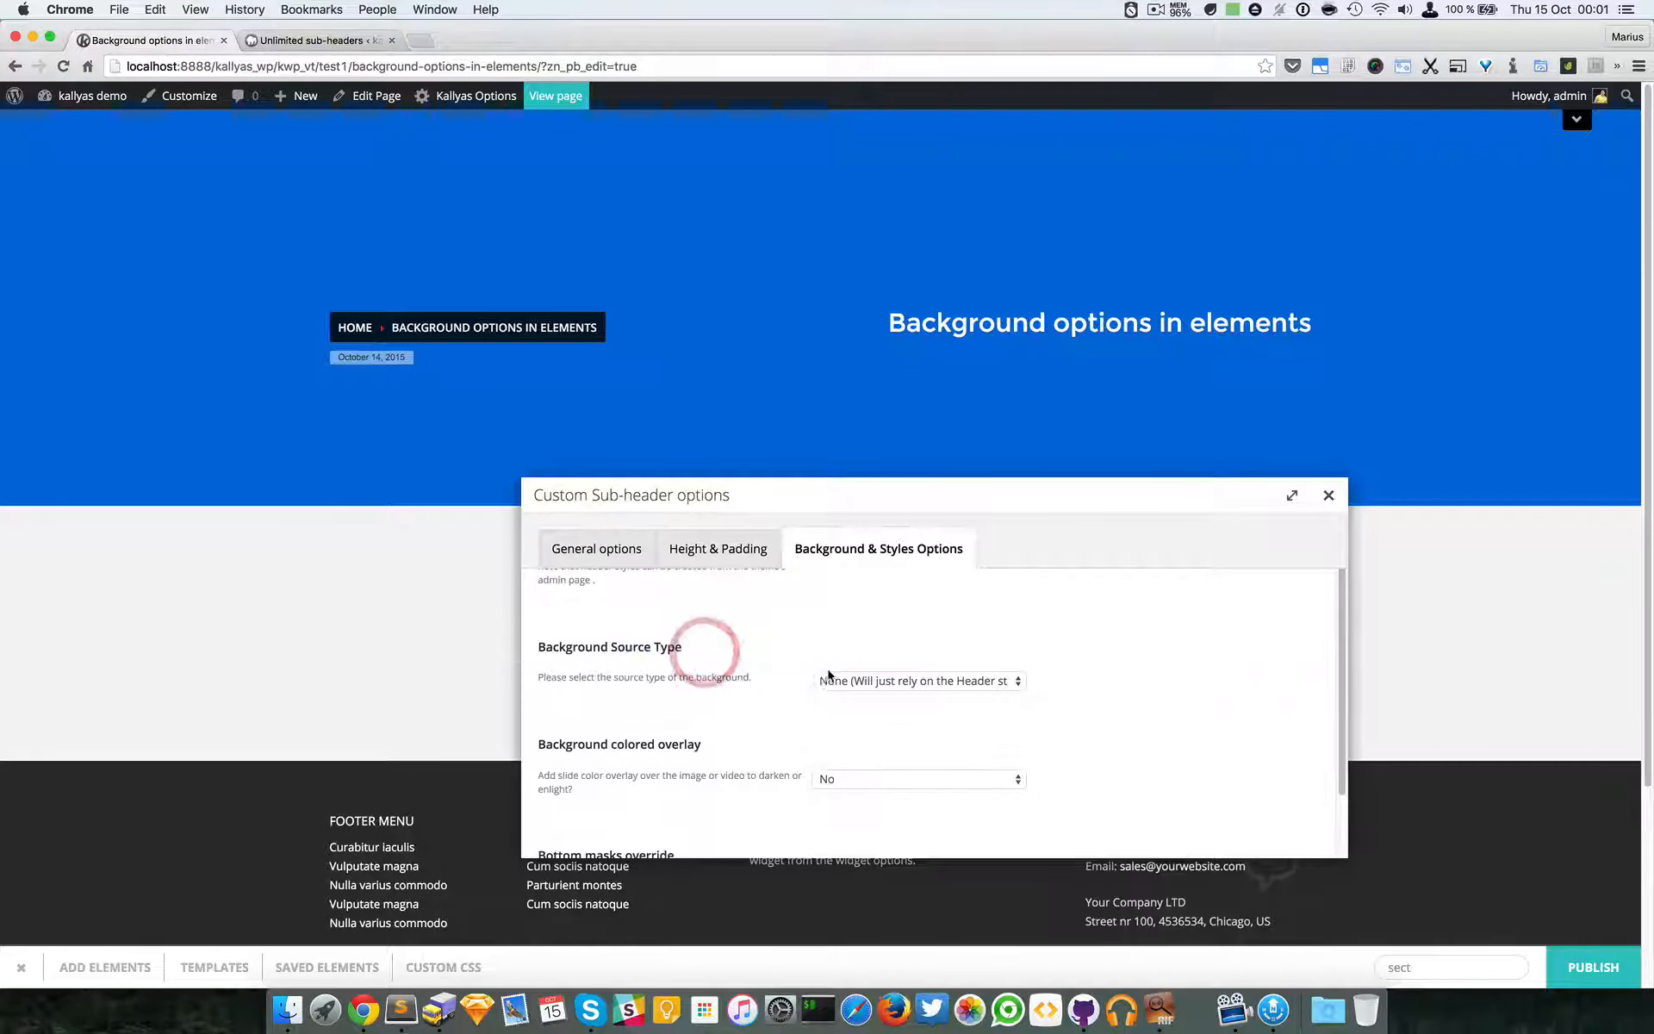
left_click(832, 679)
left_click(711, 681)
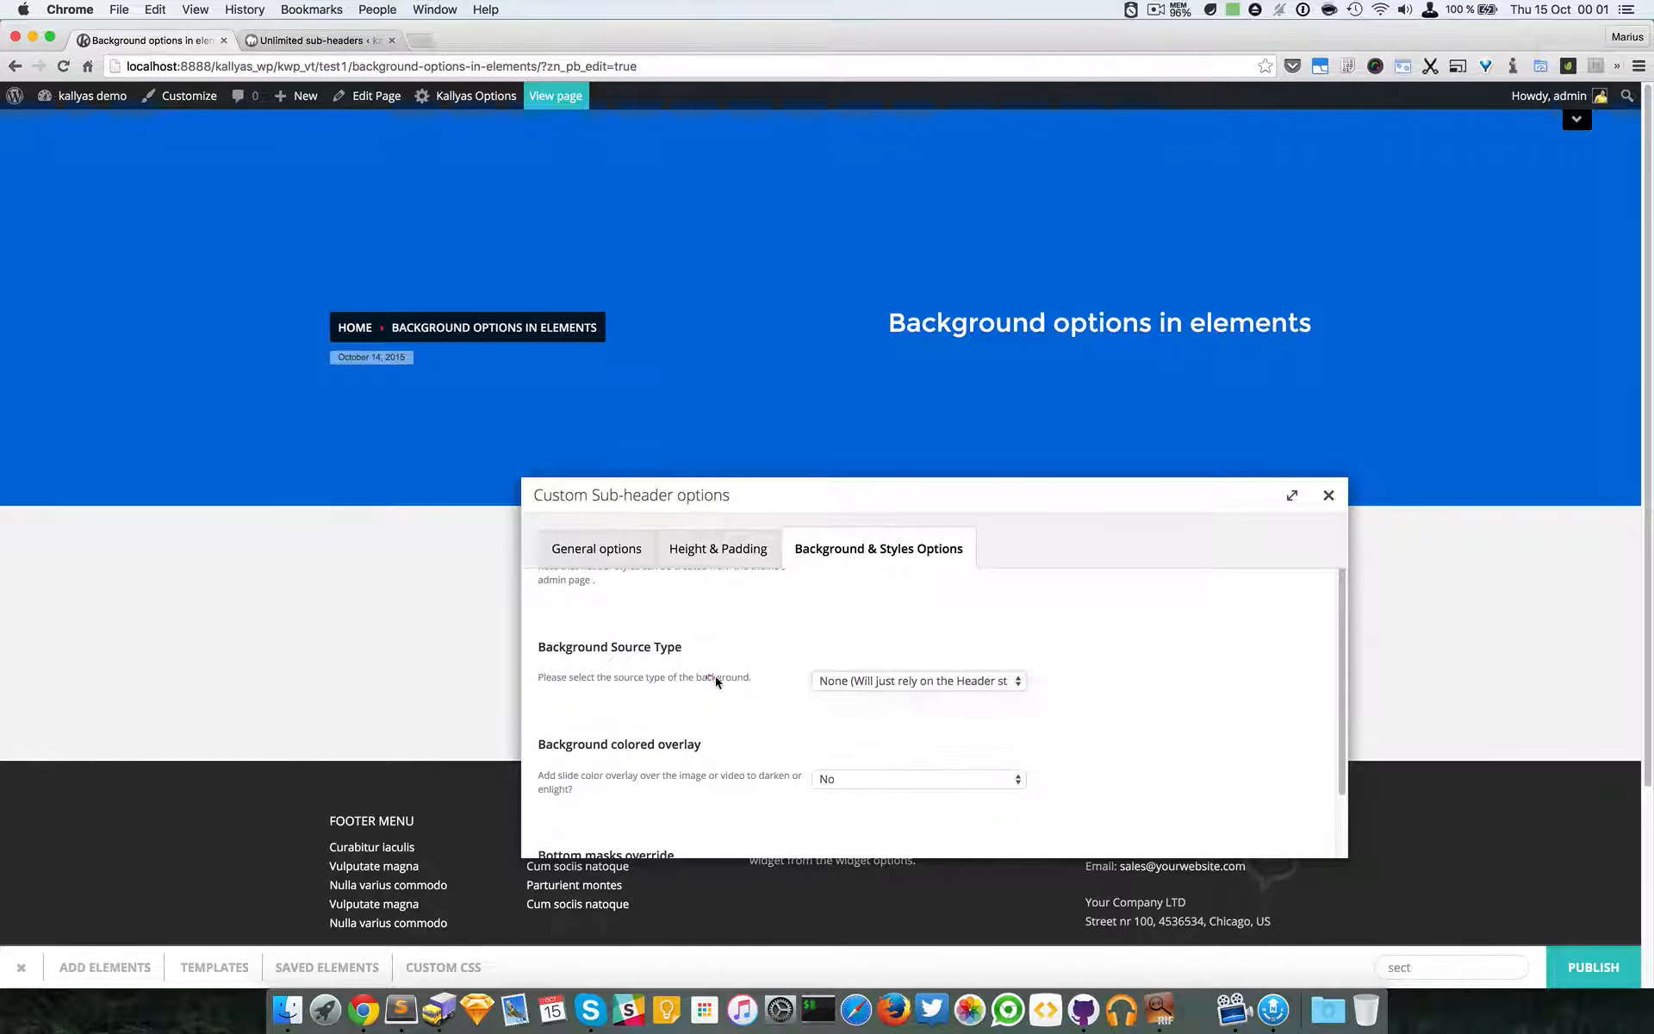
left_click(888, 685)
left_click(896, 653)
left_click(892, 674)
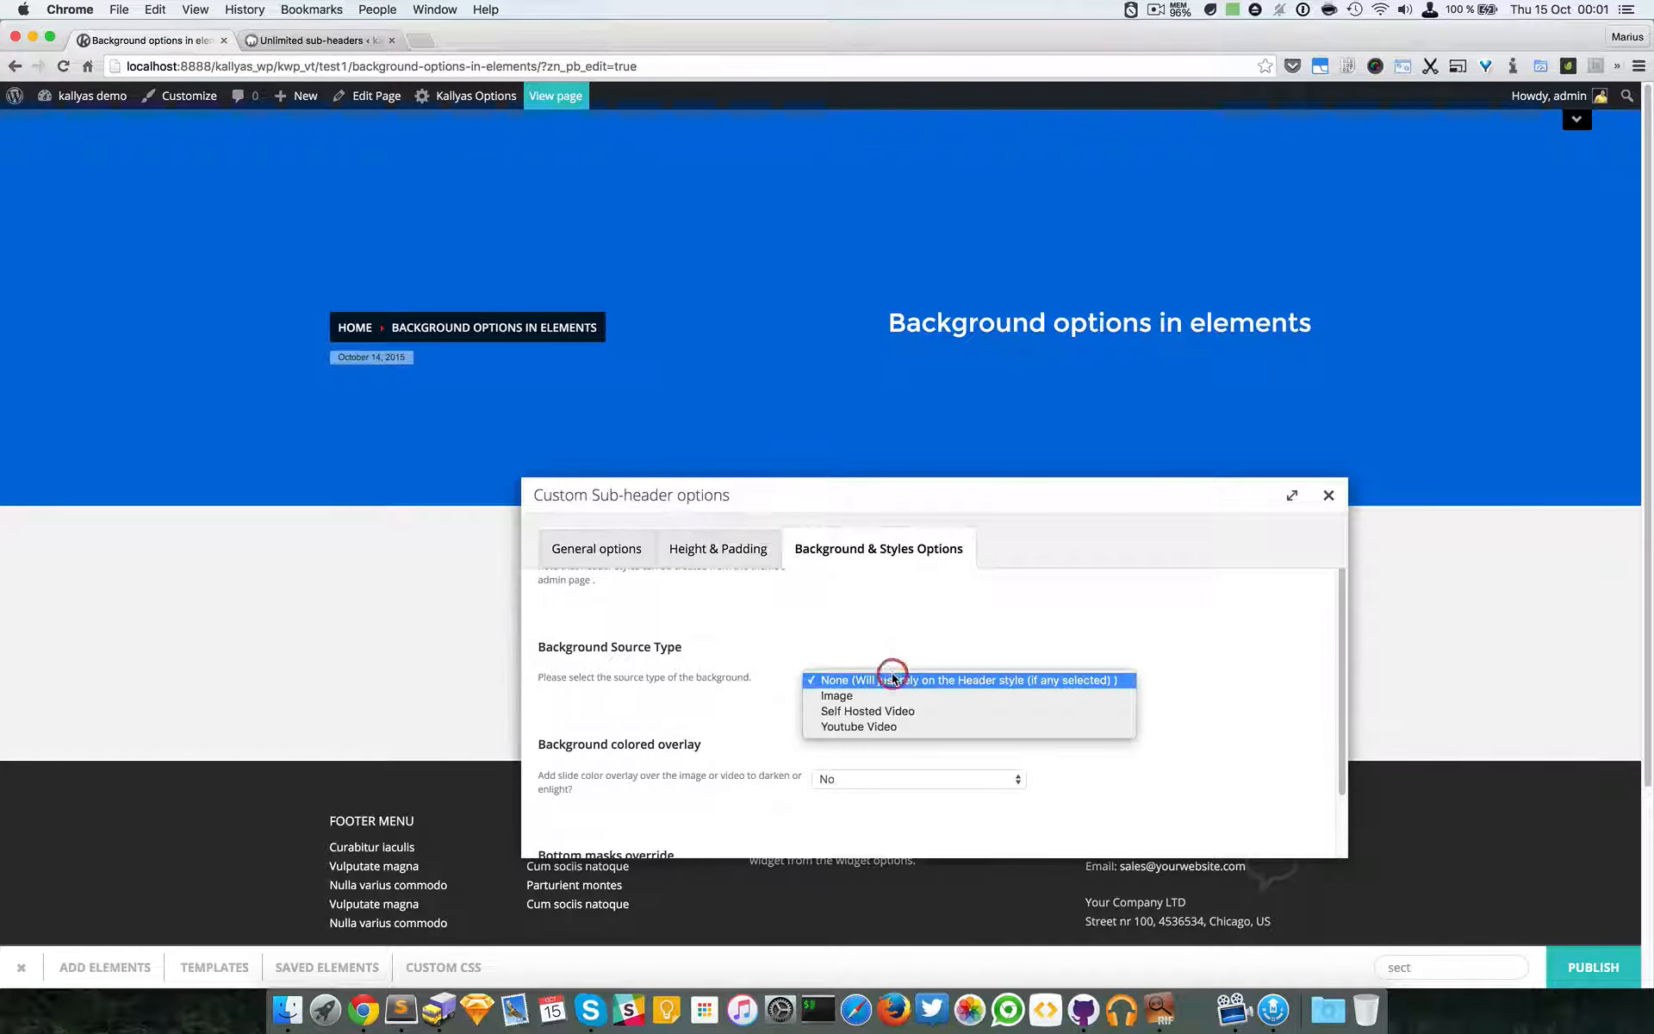
left_click(834, 697)
scroll(896, 701, "down", 3)
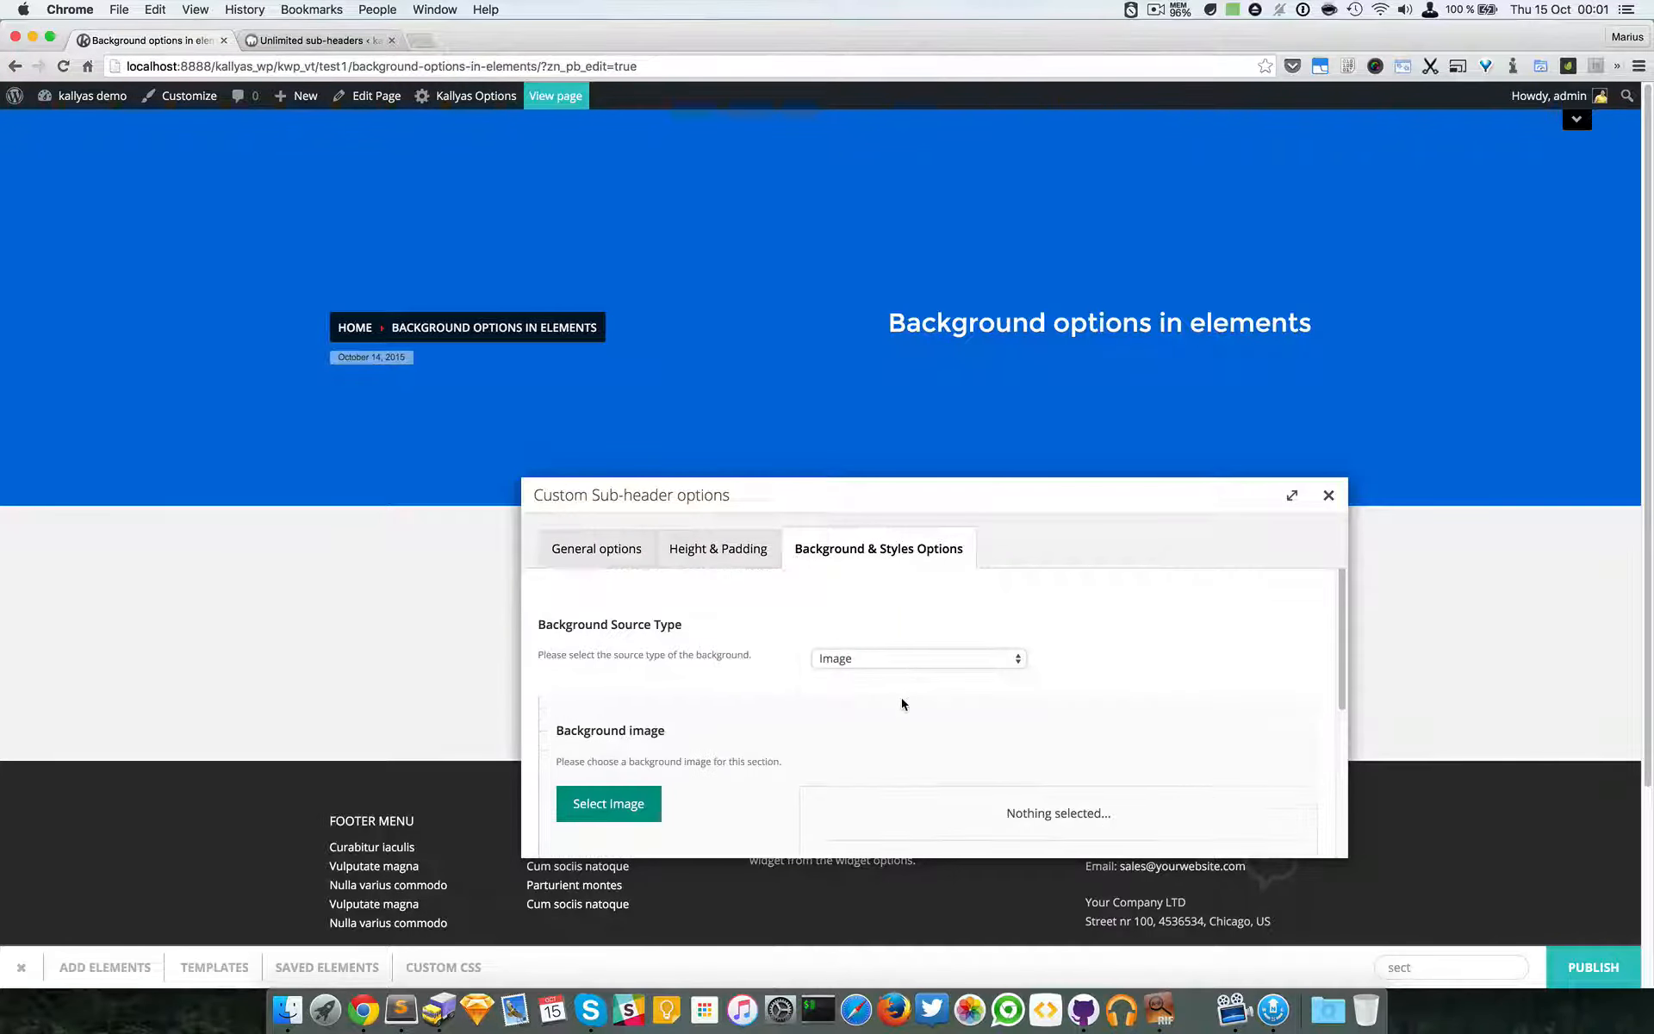
- Insert image3xxl6.jpg from the media library as the Custom Sub-header's background image, review its placement settings and close the options
left_click(635, 738)
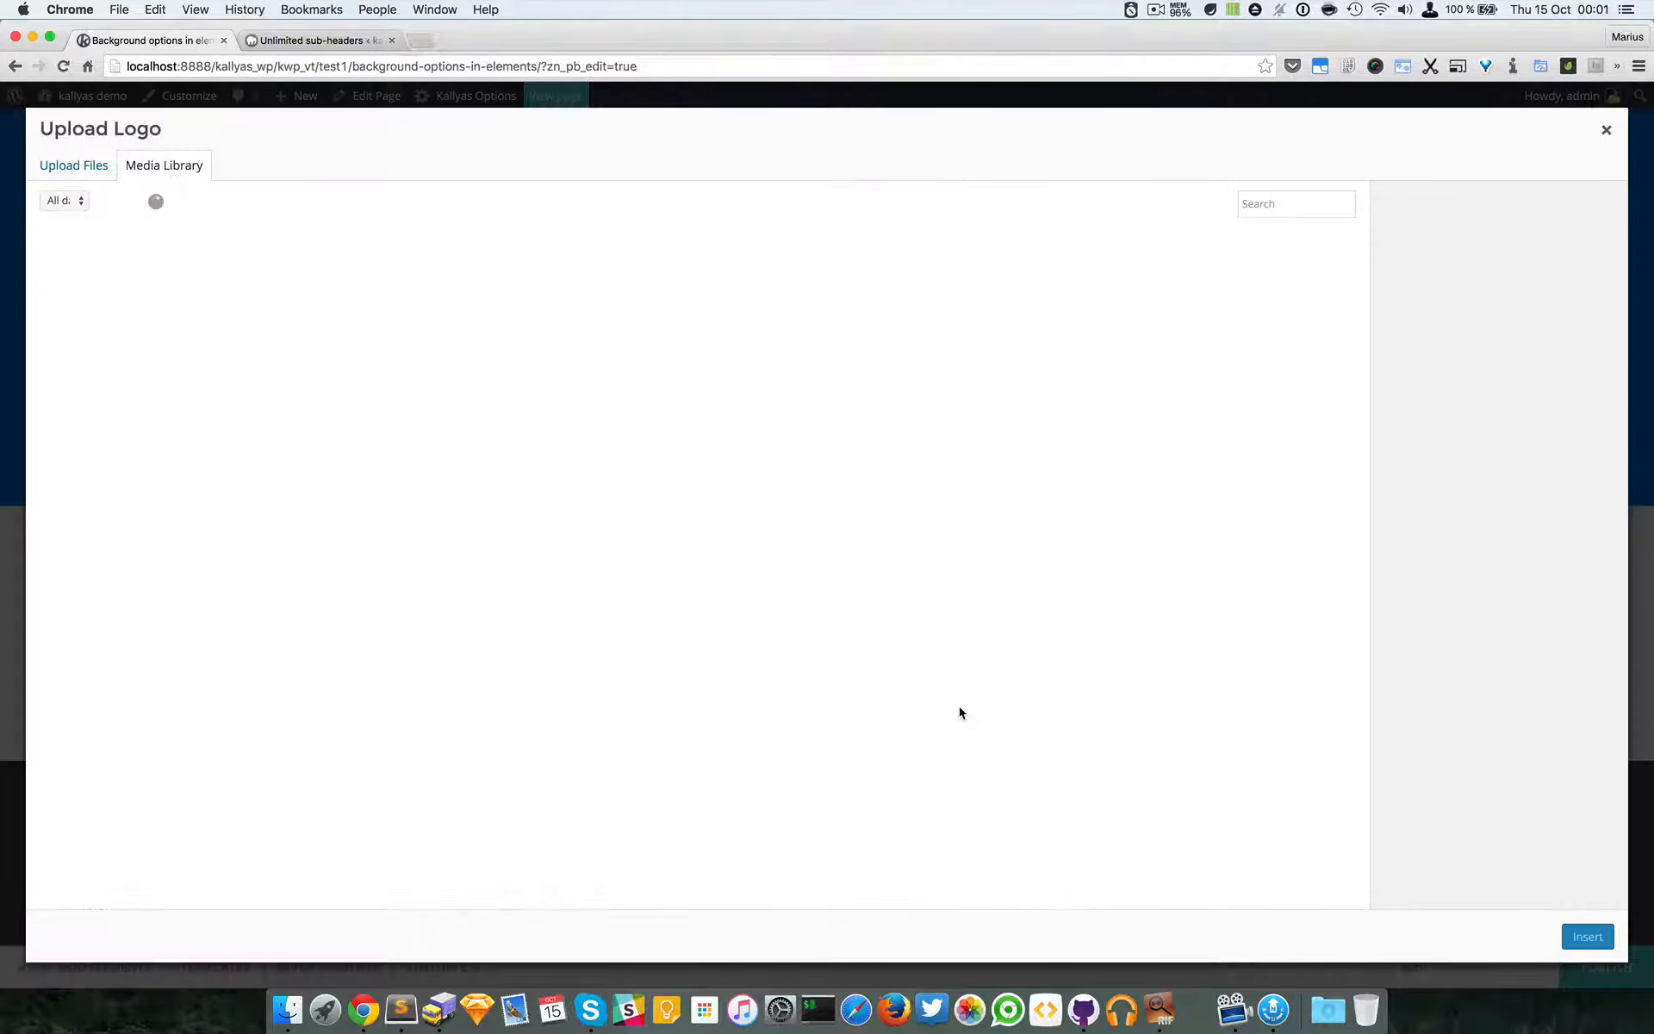
scroll(1144, 619, "down", 10)
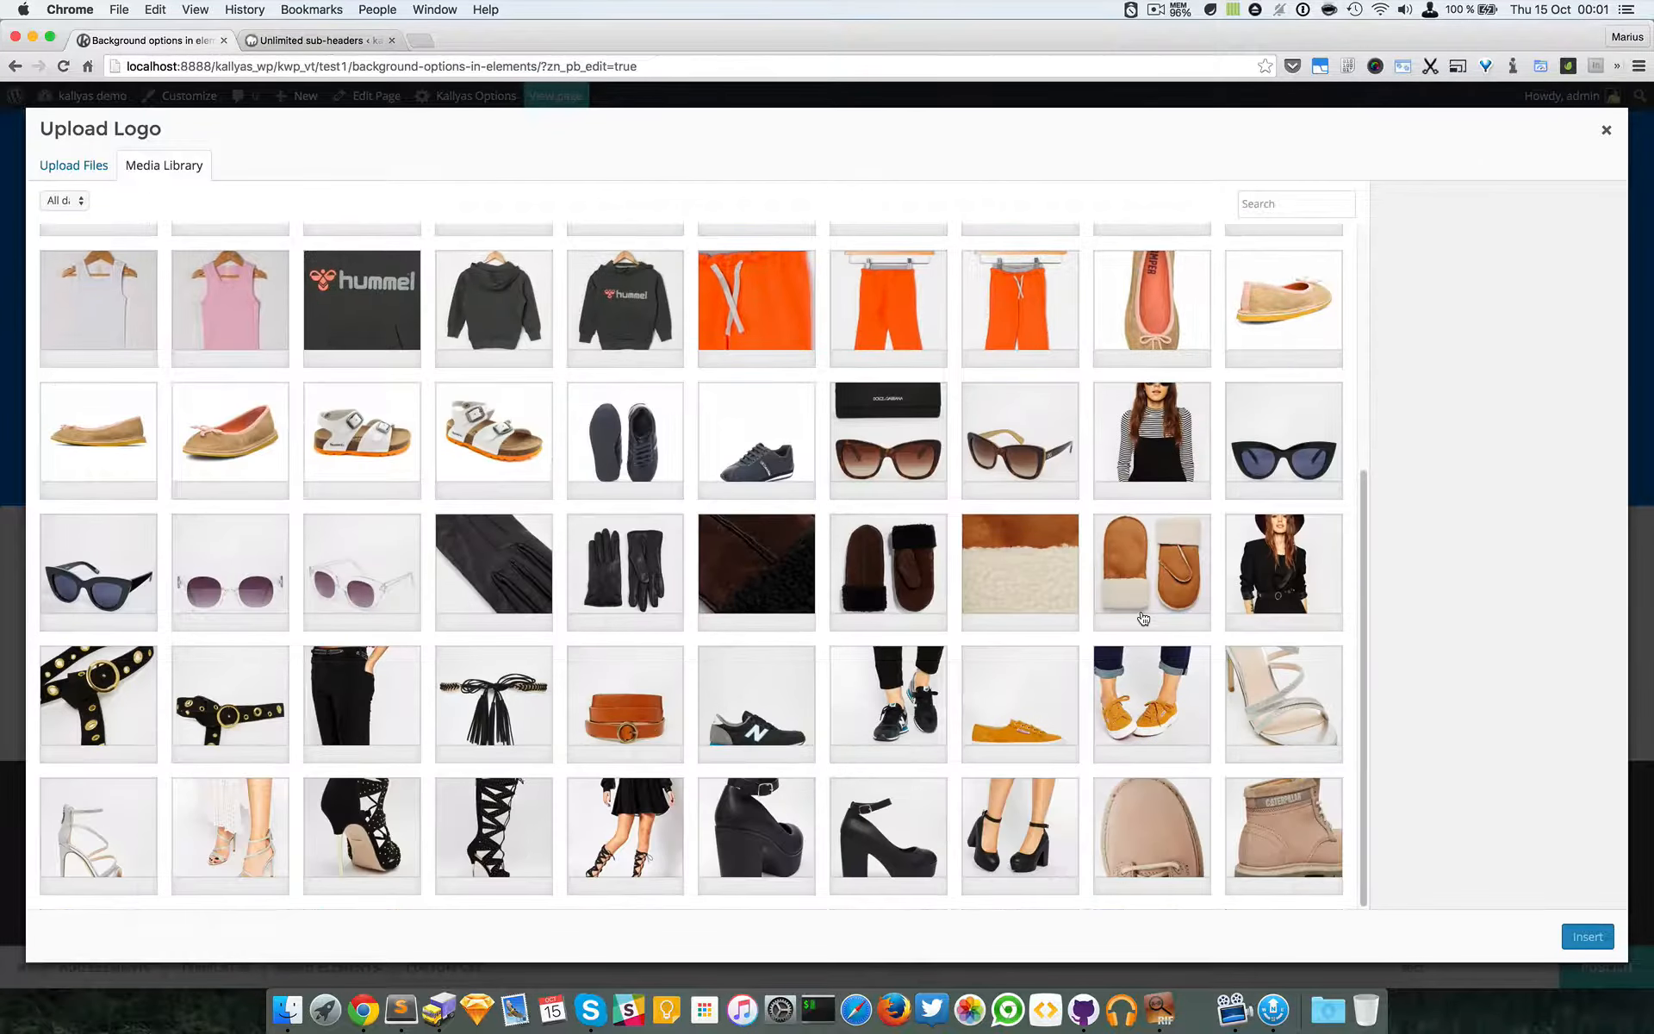
scroll(1144, 619, "down", 3)
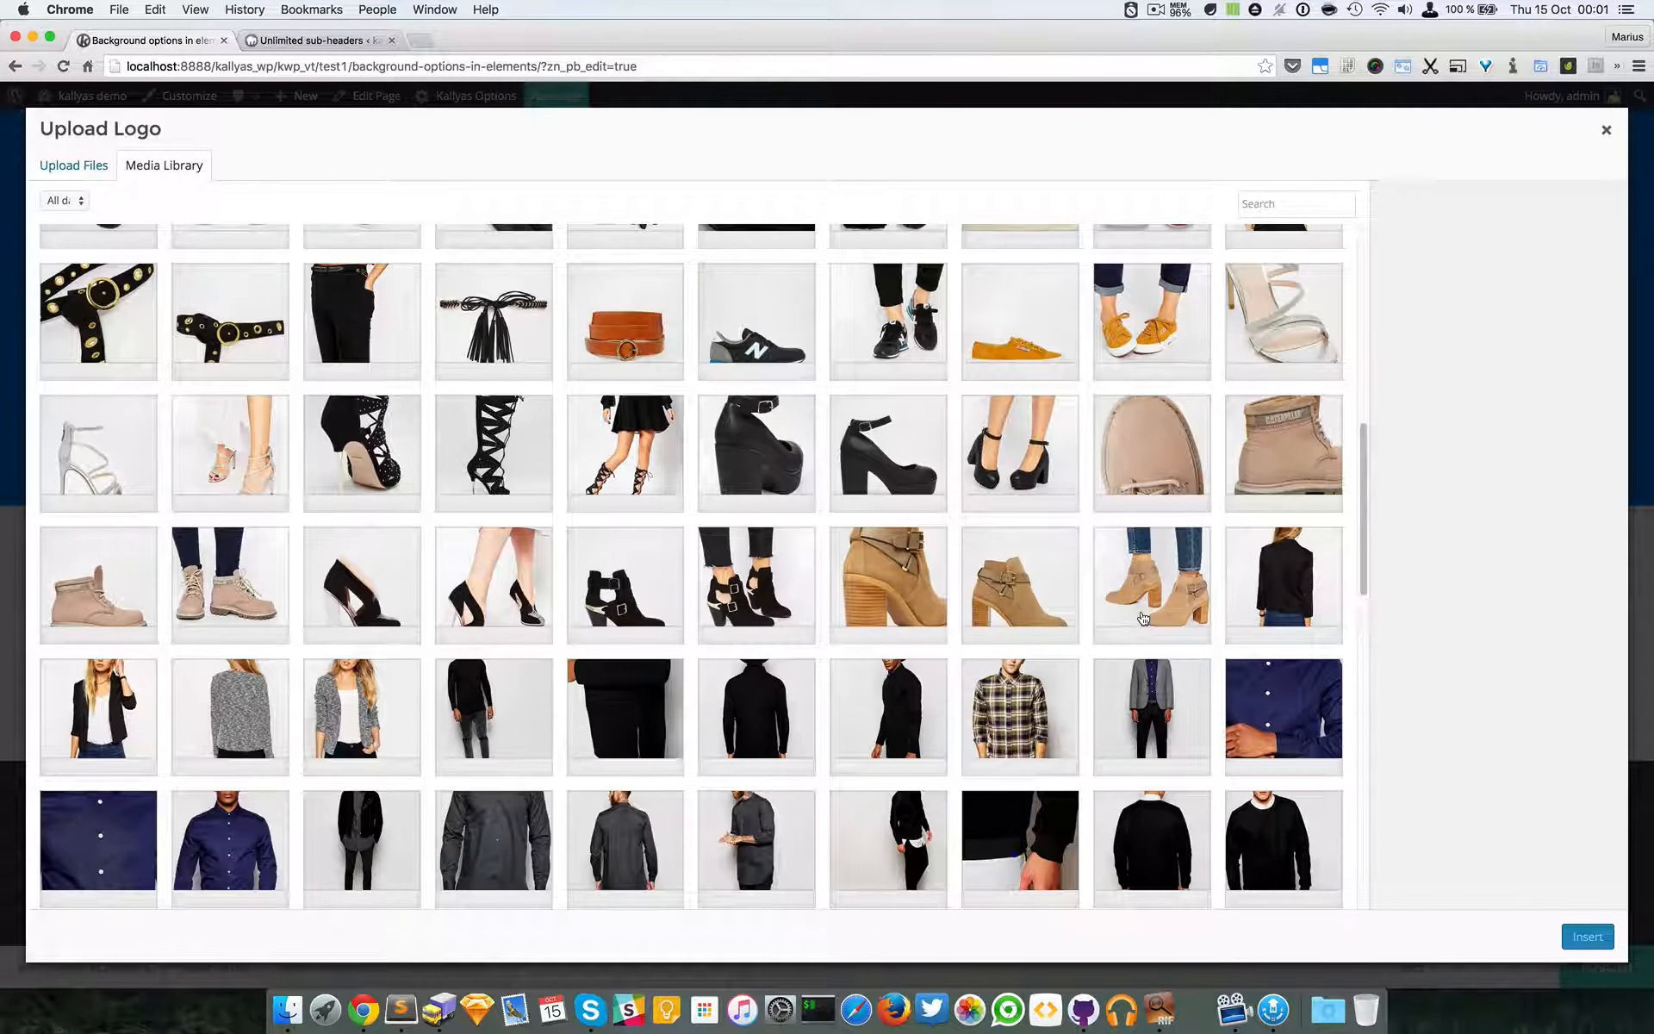
left_click(1265, 713)
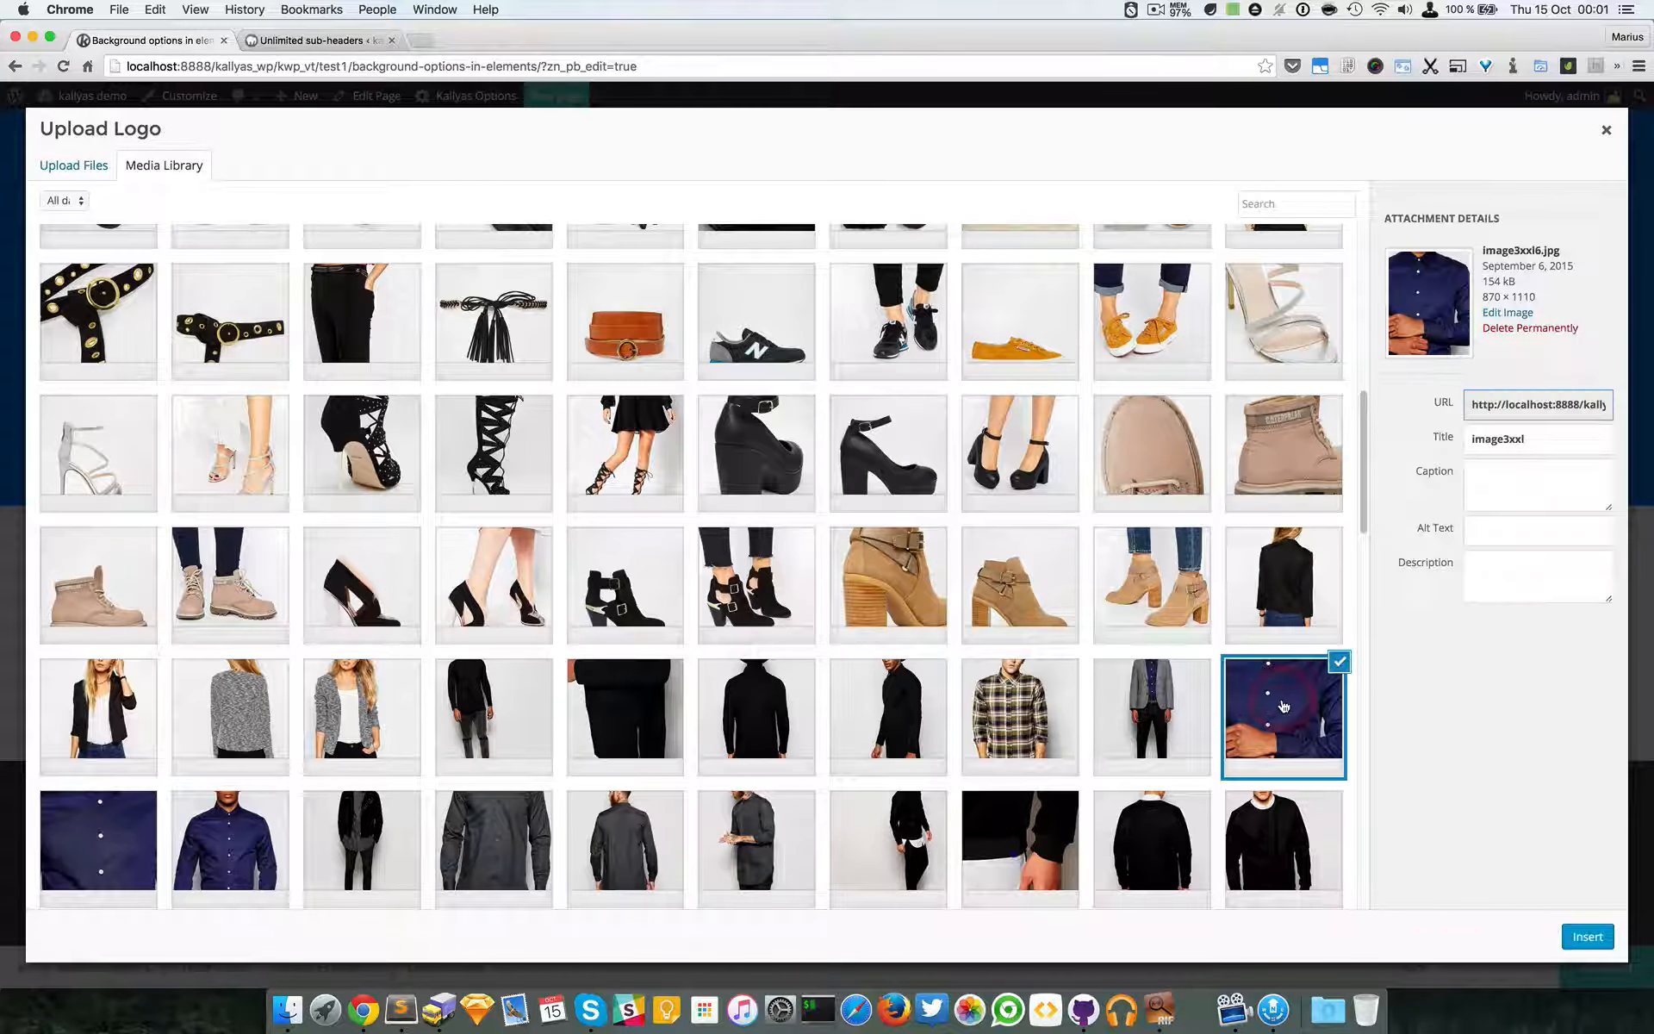
left_click(1581, 932)
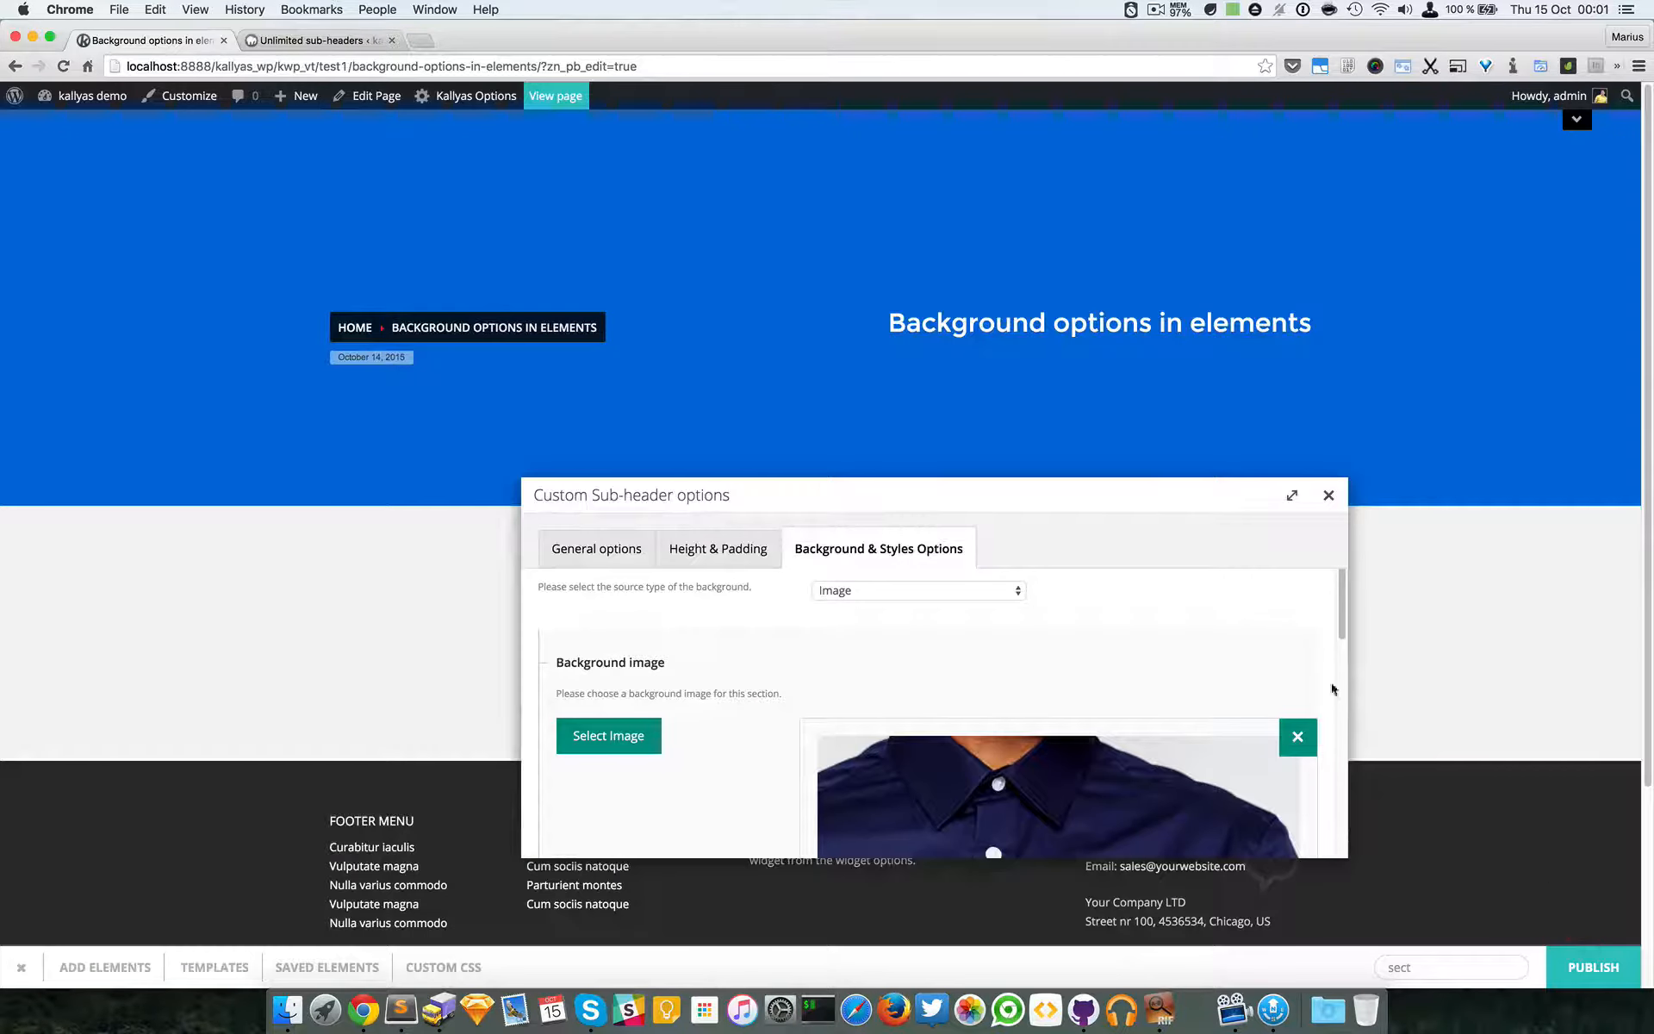
scroll(1164, 648, "down", 2)
scroll(1163, 646, "down", 5)
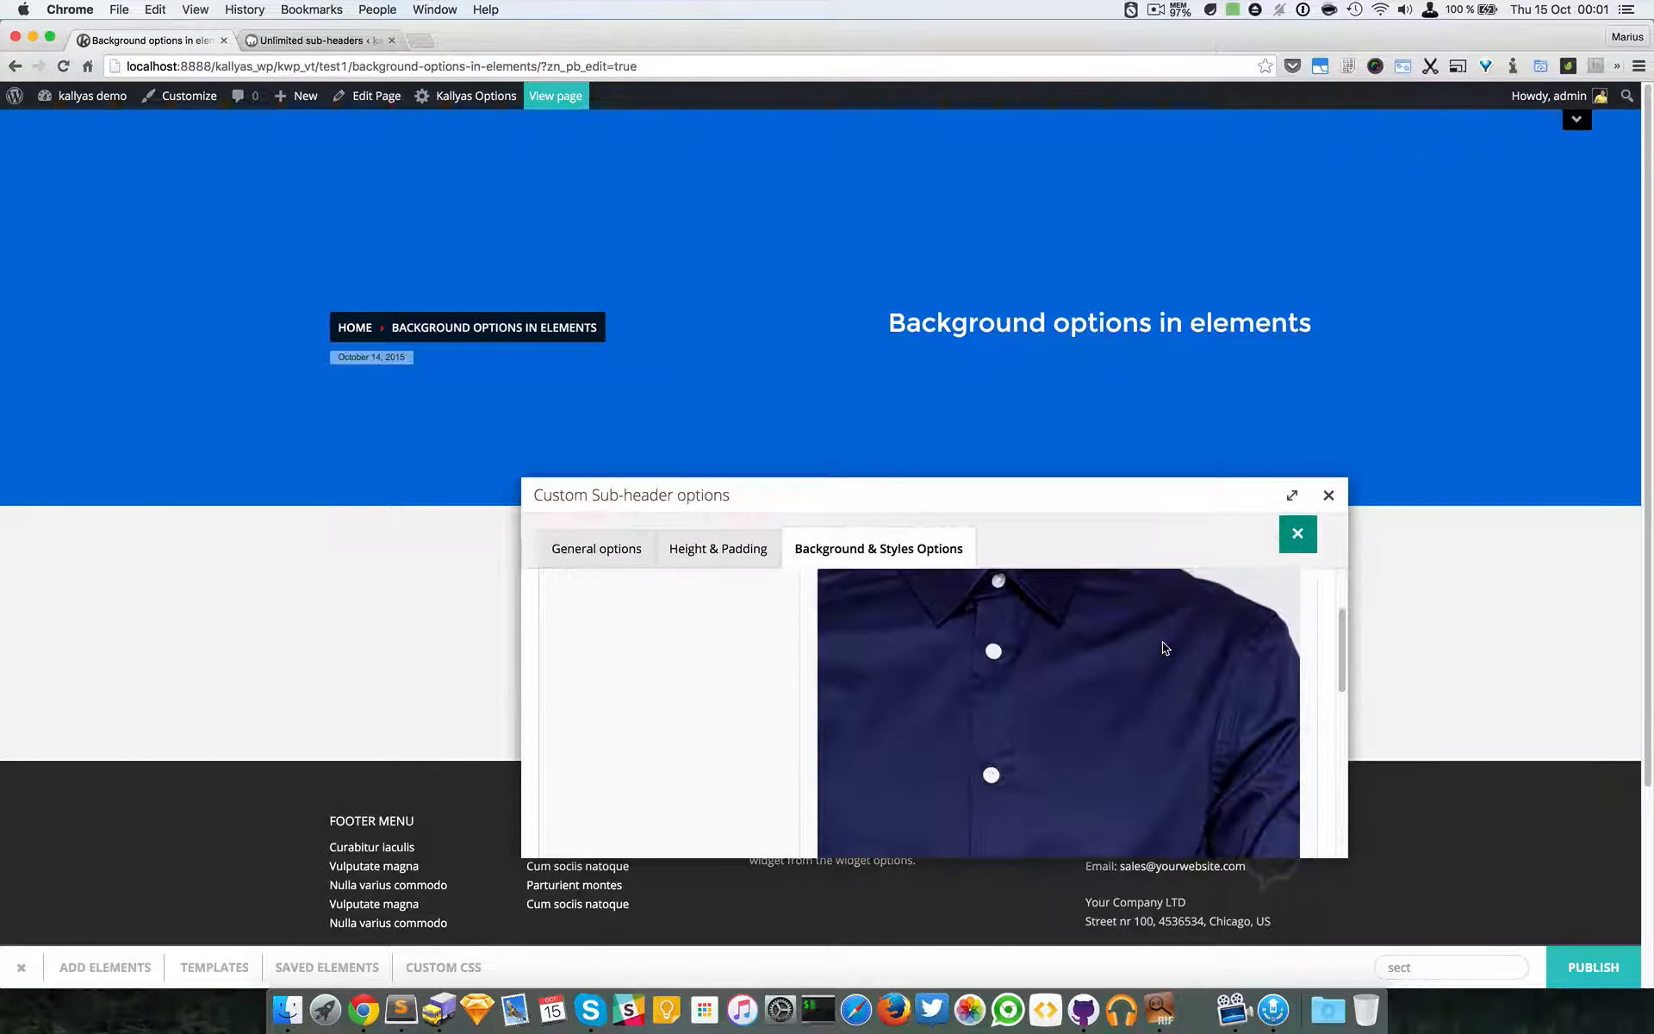
scroll(1163, 639, "down", 3)
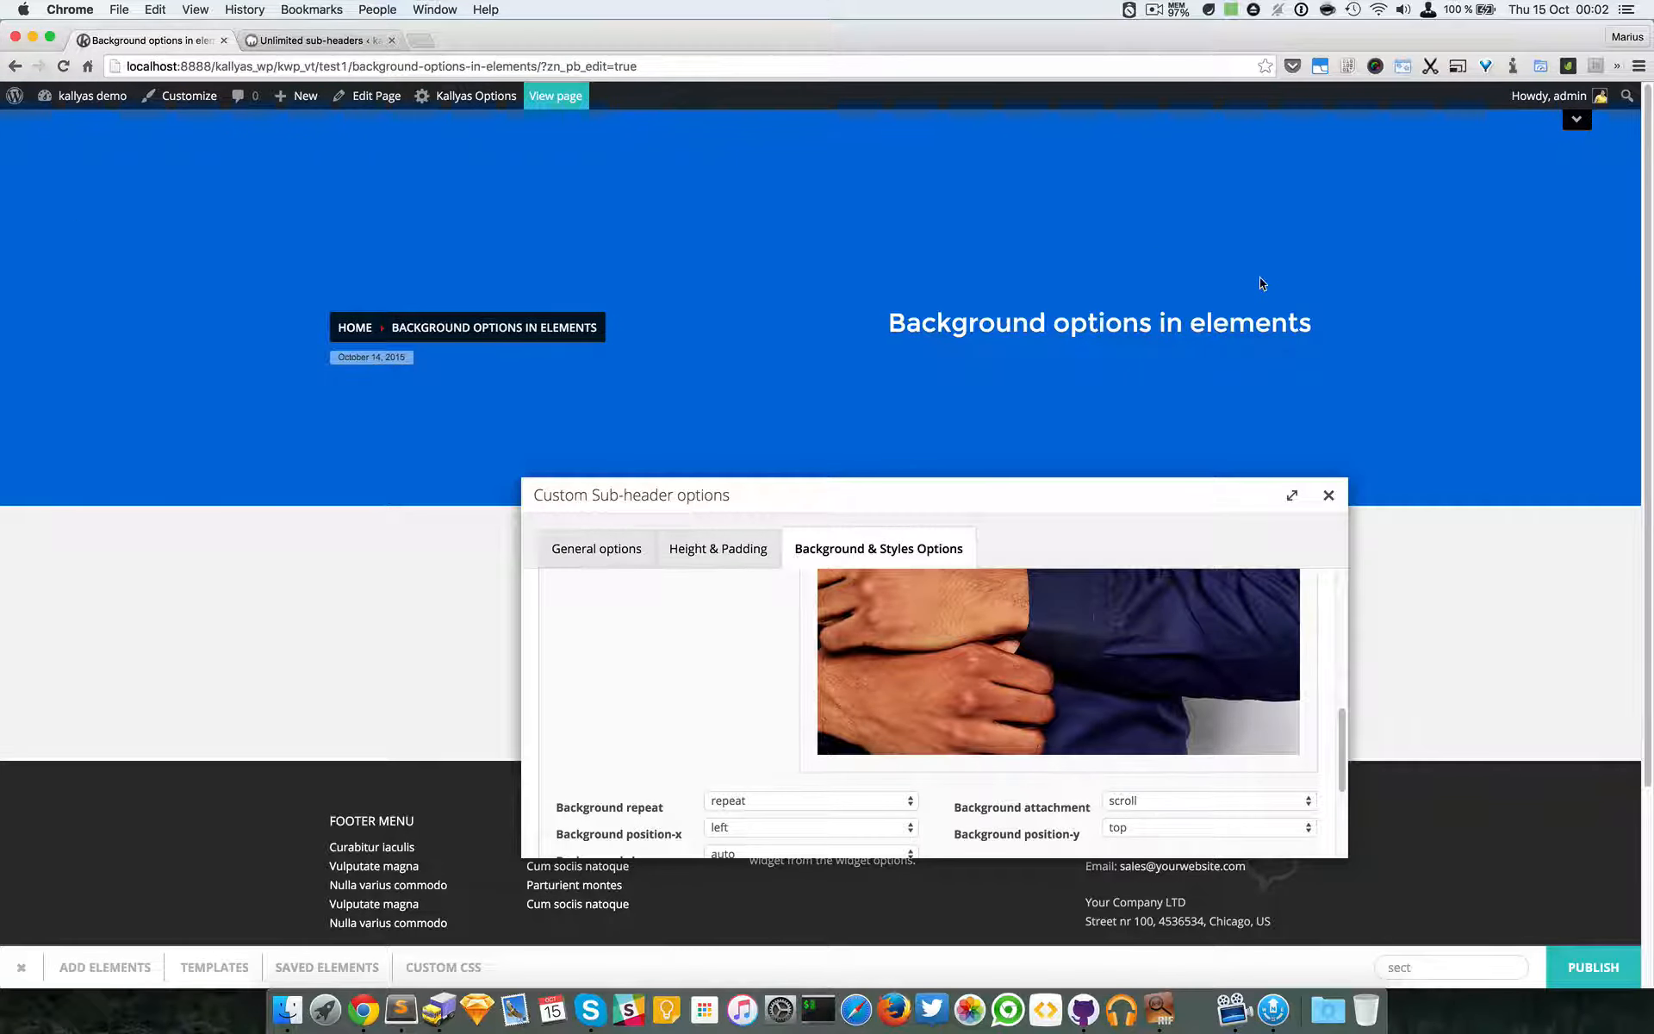
left_click(1329, 496)
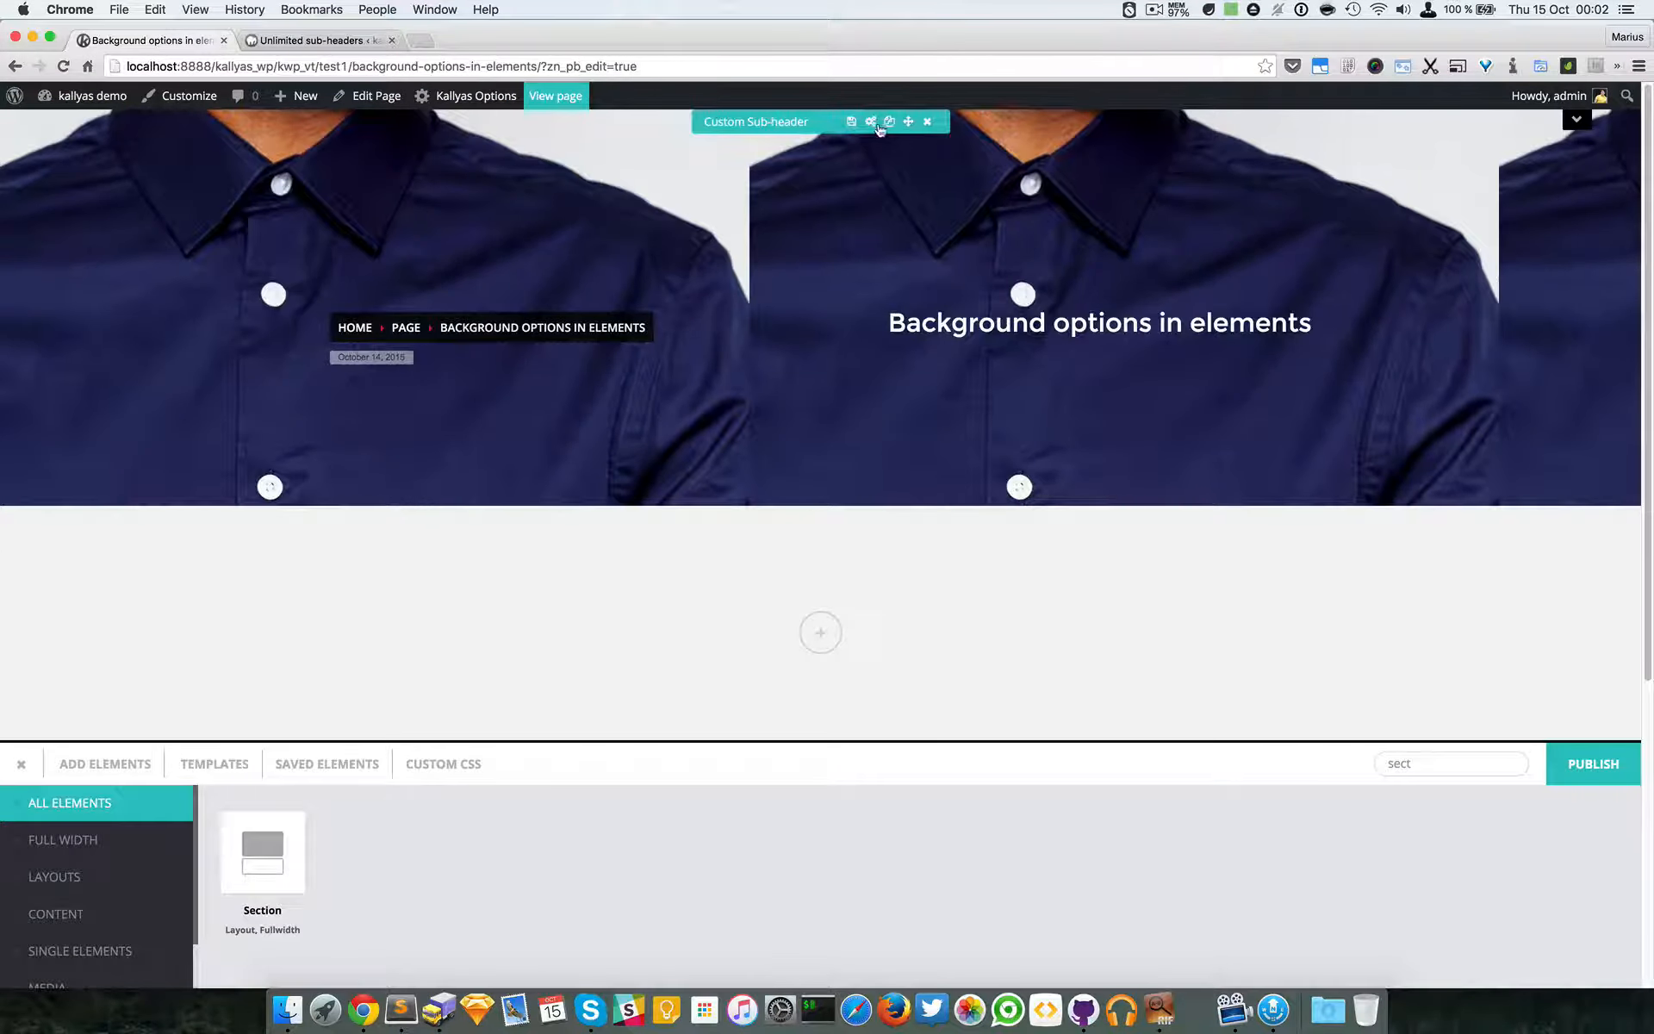
- Reopen the Custom Sub-header's background options and set the background image's repeat to no-repeat
left_click(875, 124)
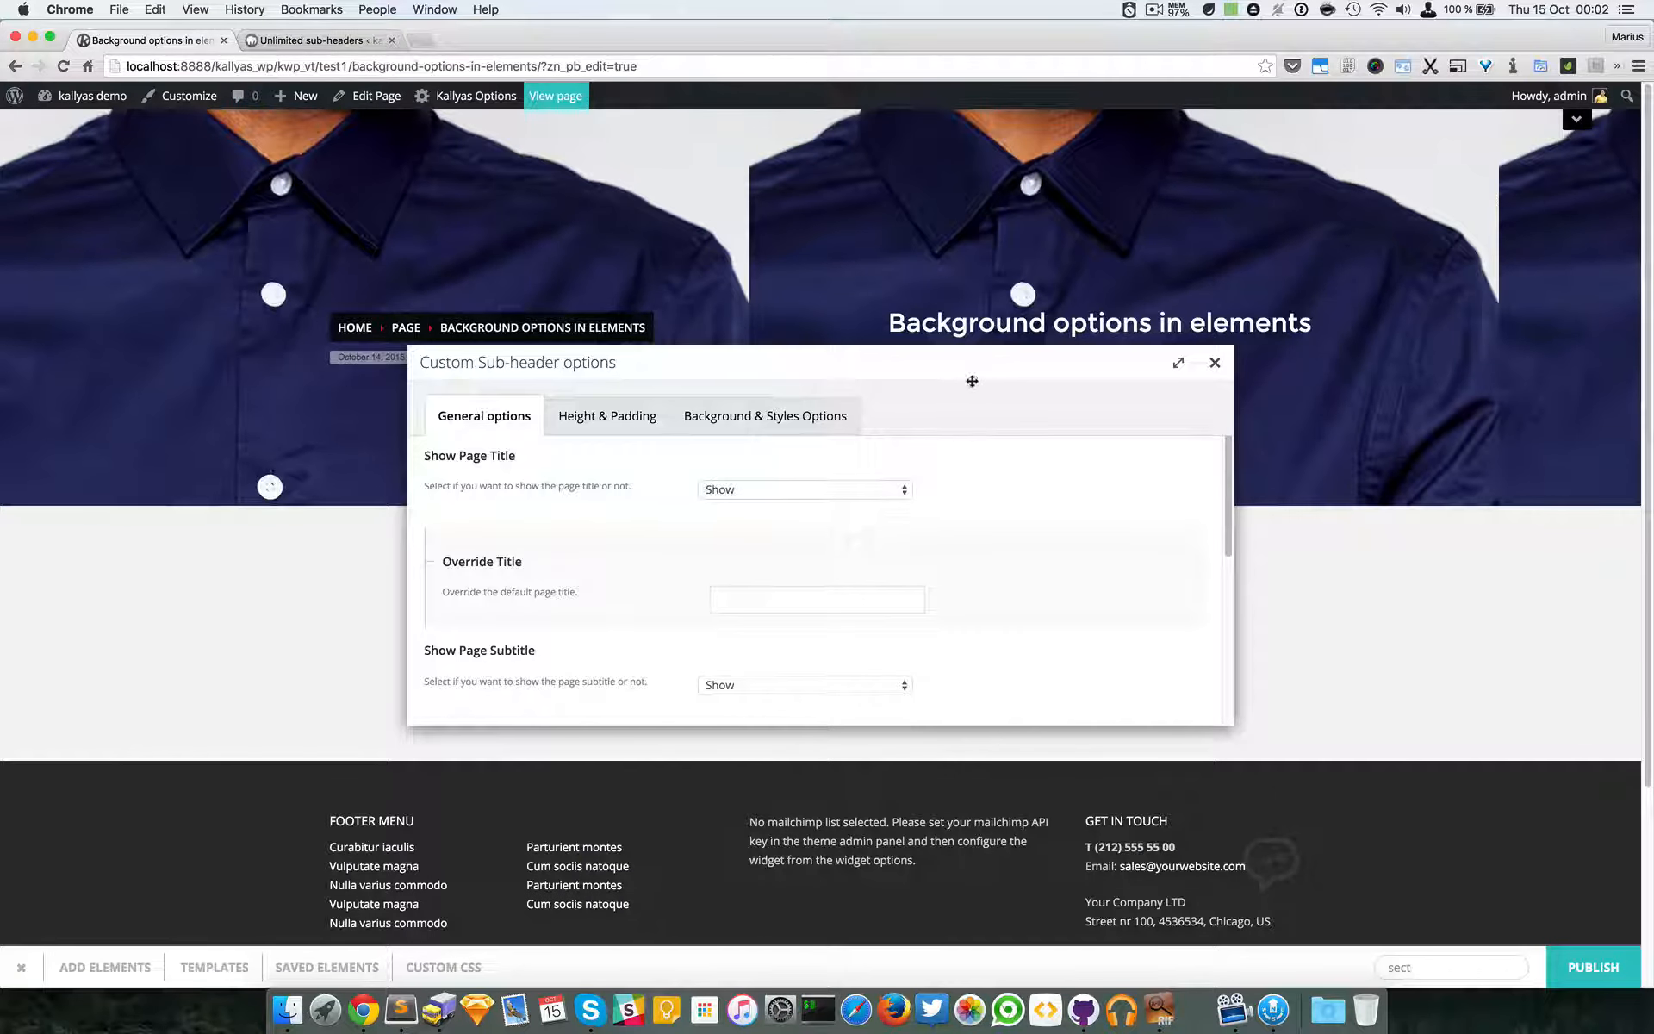
left_click_drag(971, 380, 998, 404)
left_click(801, 449)
left_click_drag(851, 401, 868, 442)
scroll(979, 603, "down", 6)
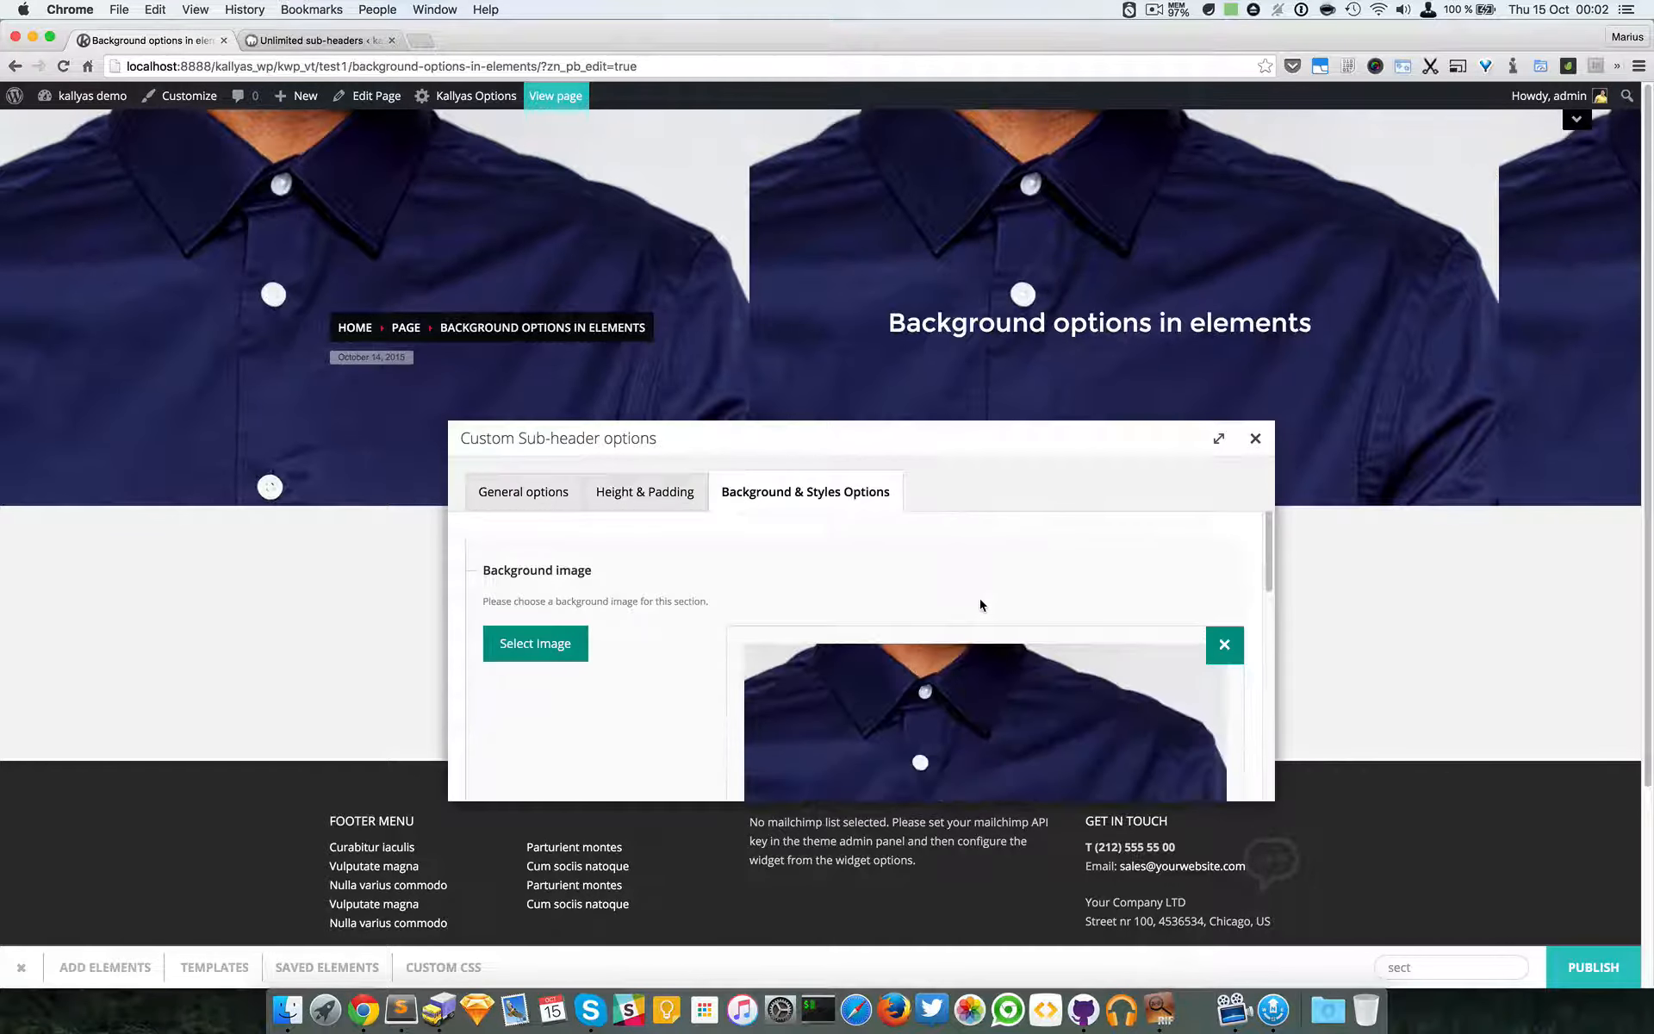
scroll(985, 591, "down", 2)
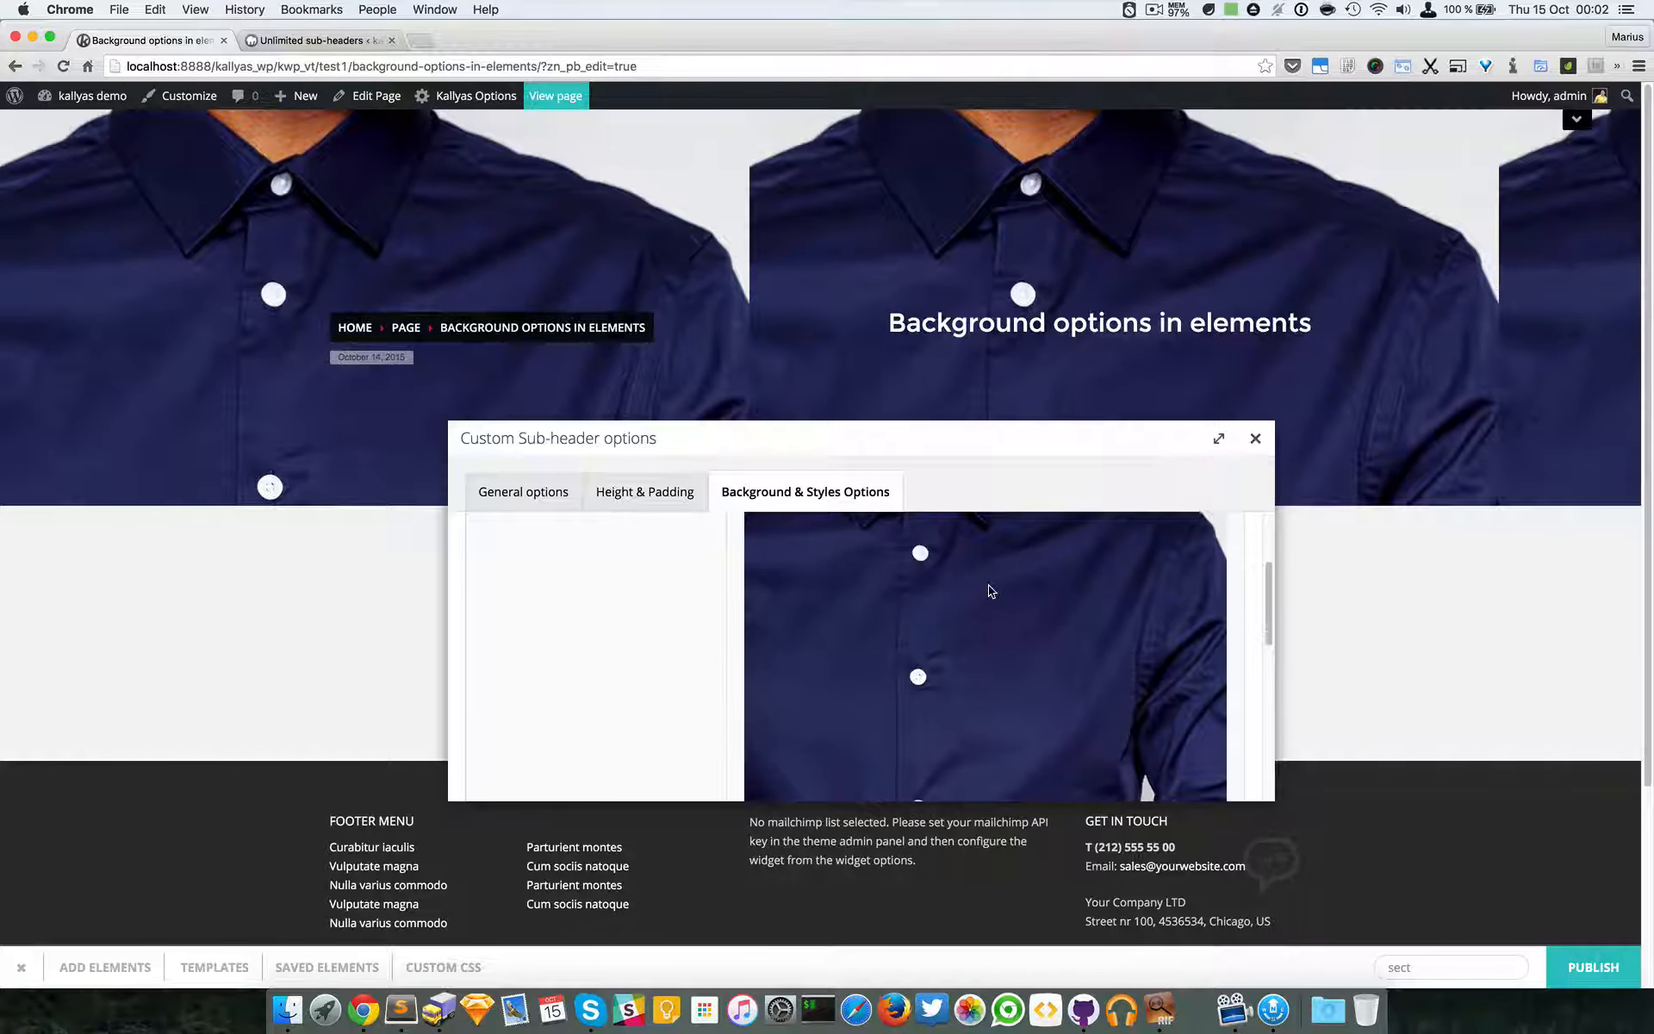
scroll(797, 370, "down", 1)
scroll(878, 568, "up", 8)
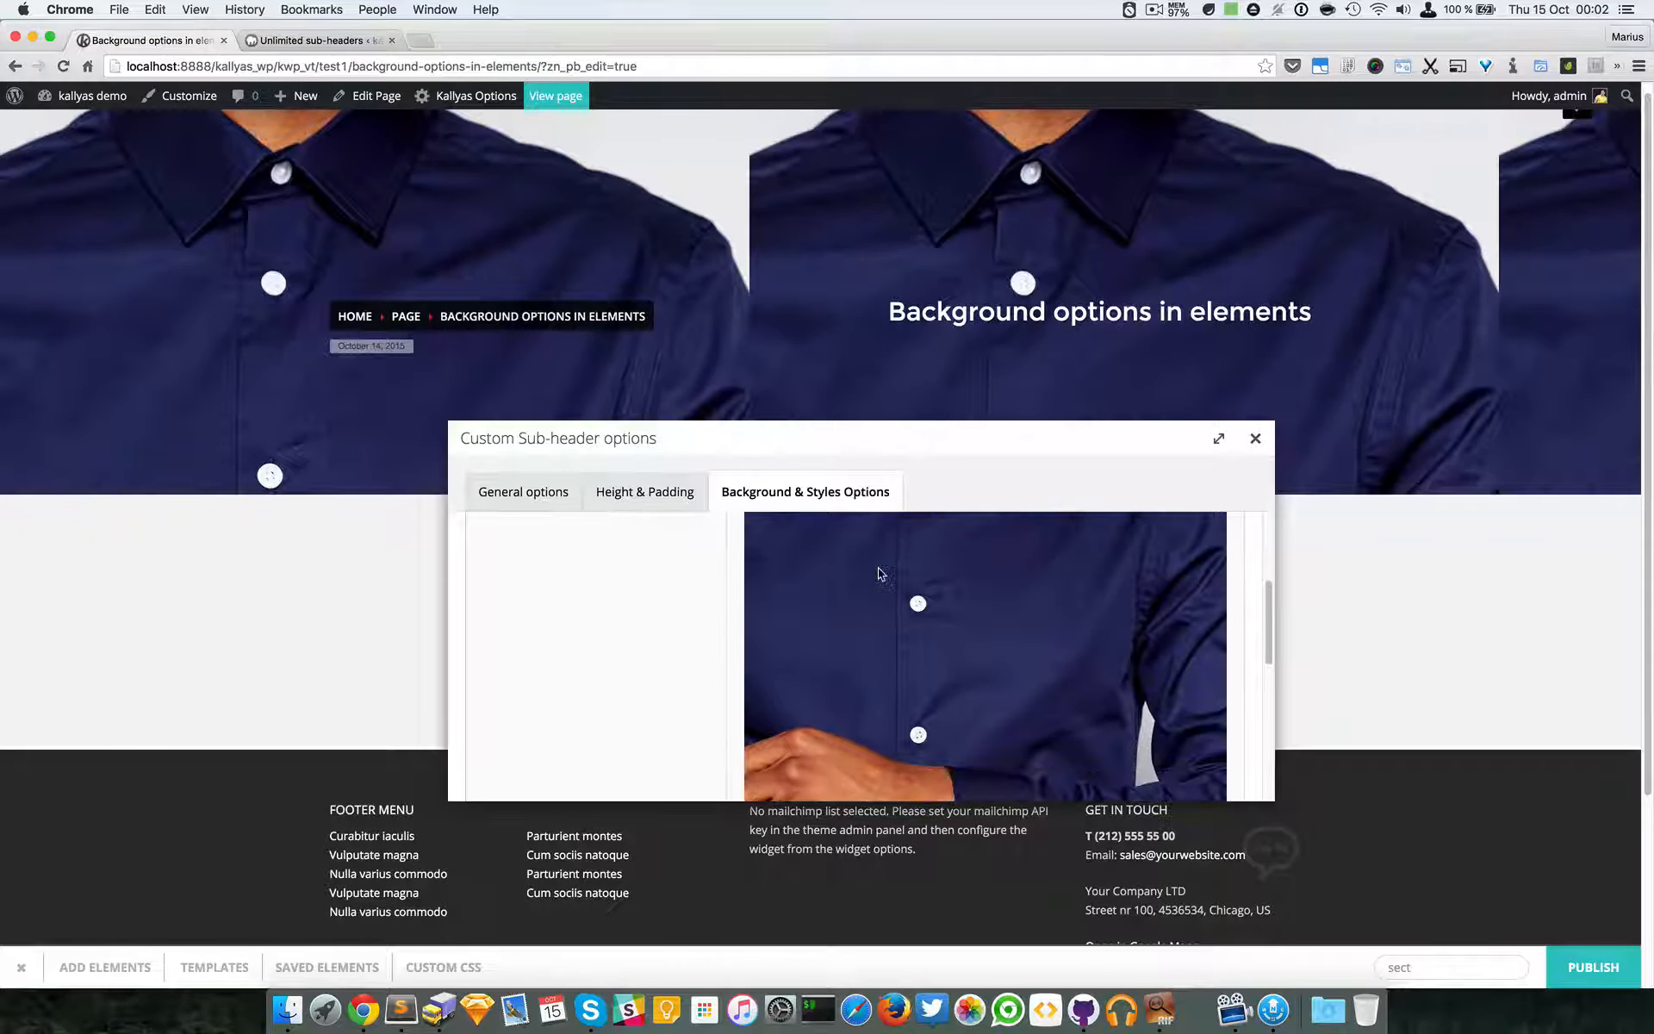
scroll(876, 698, "down", 5)
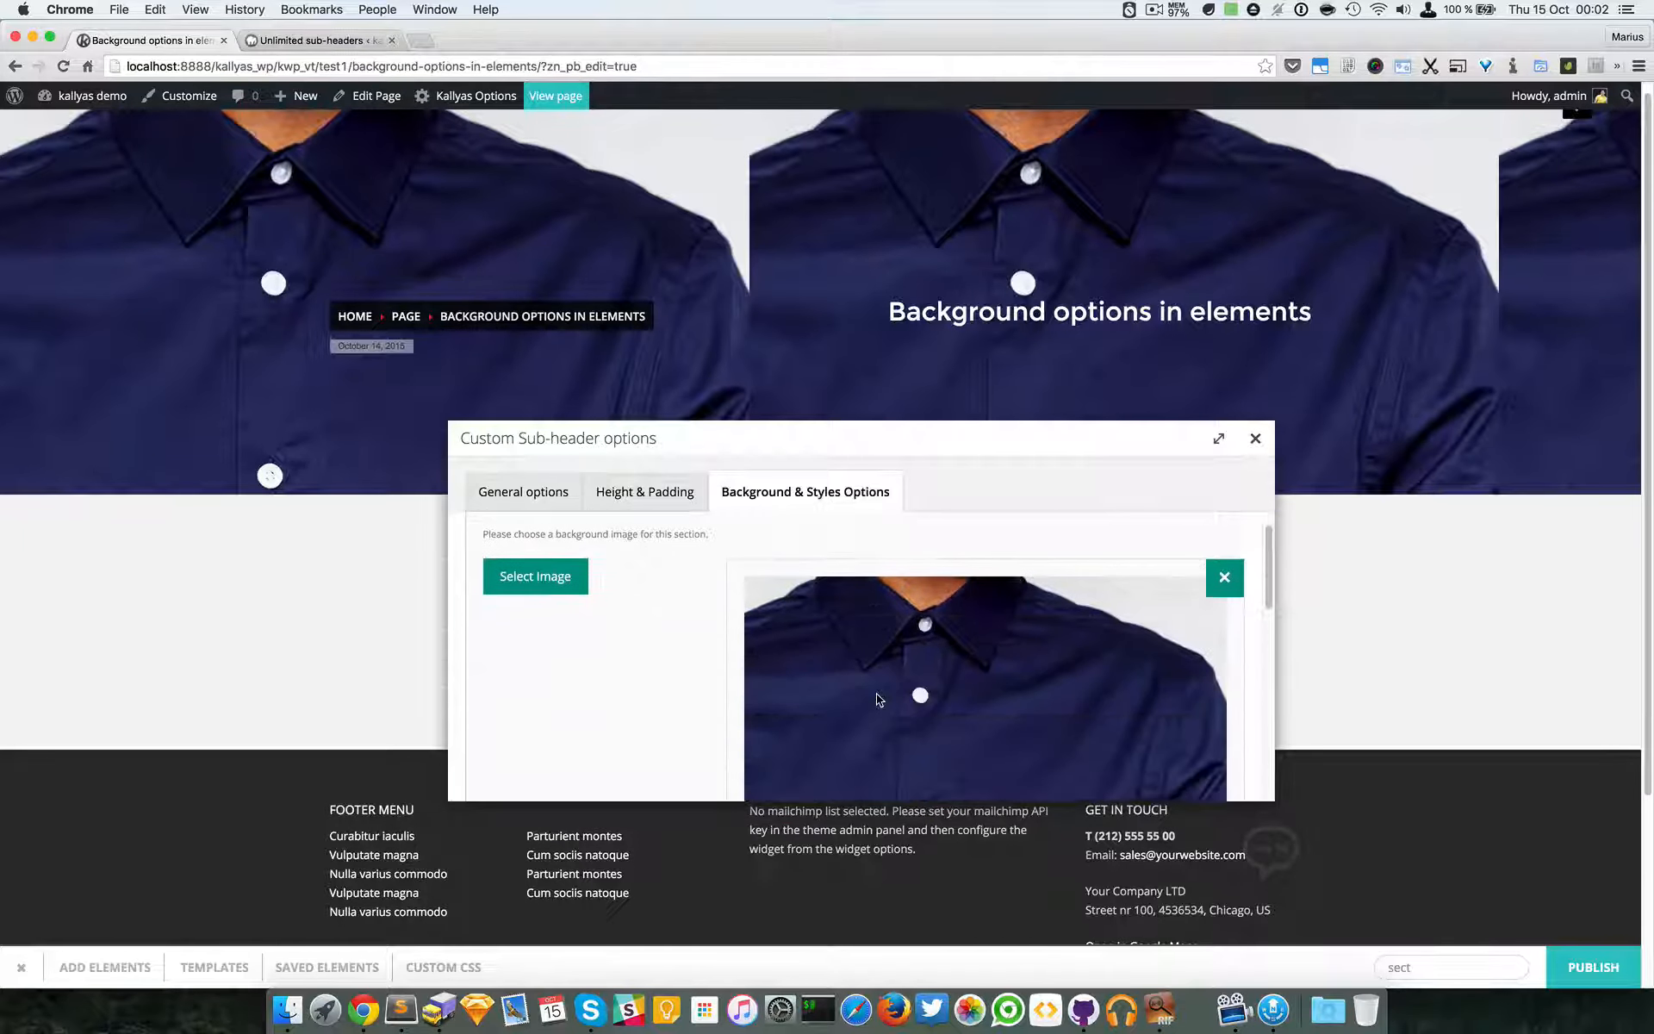
scroll(877, 698, "down", 6)
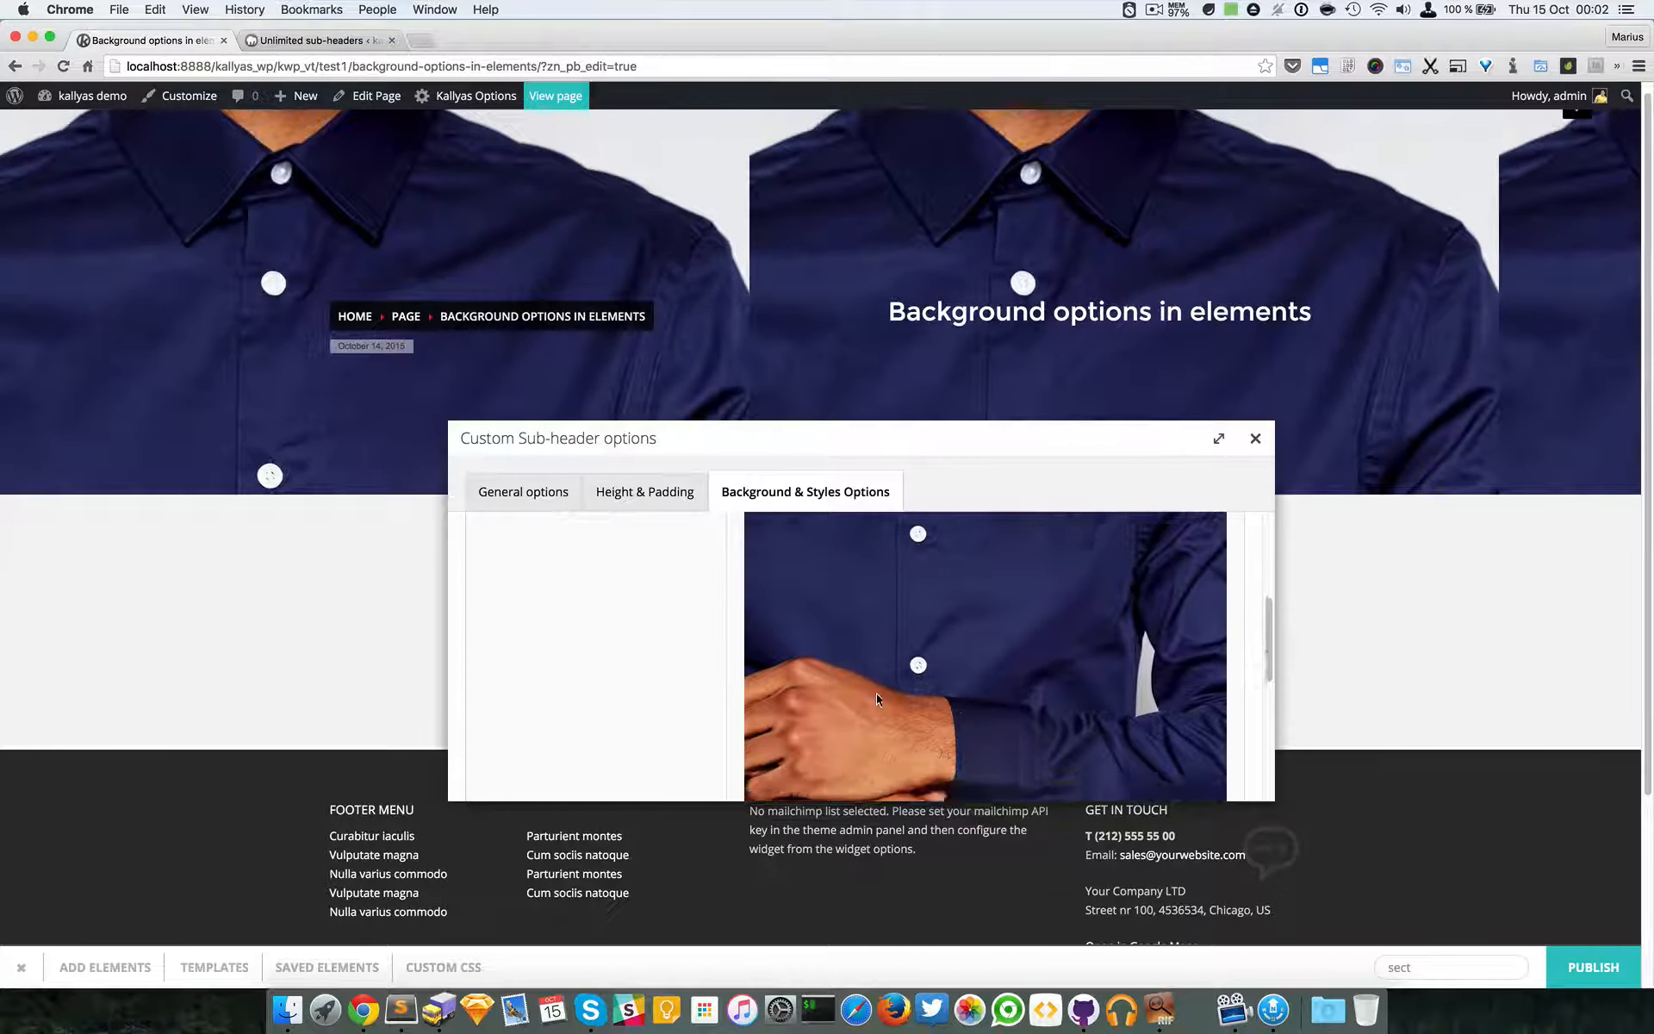
scroll(878, 698, "down", 2)
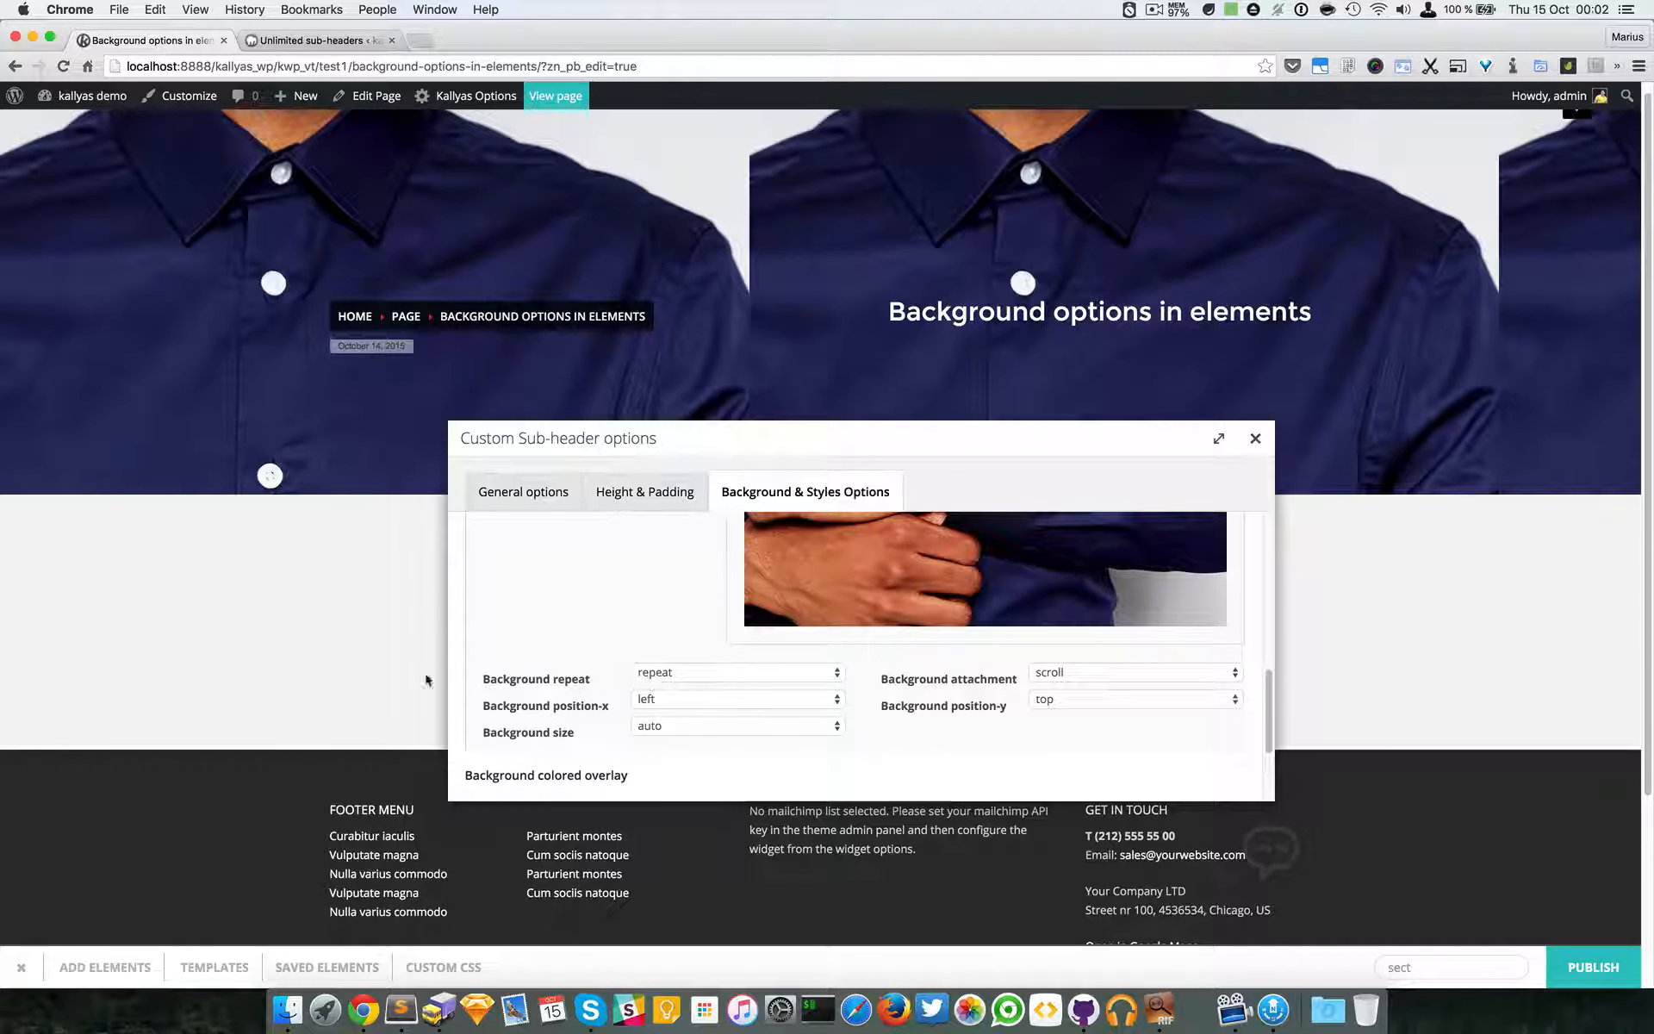
left_click(695, 674)
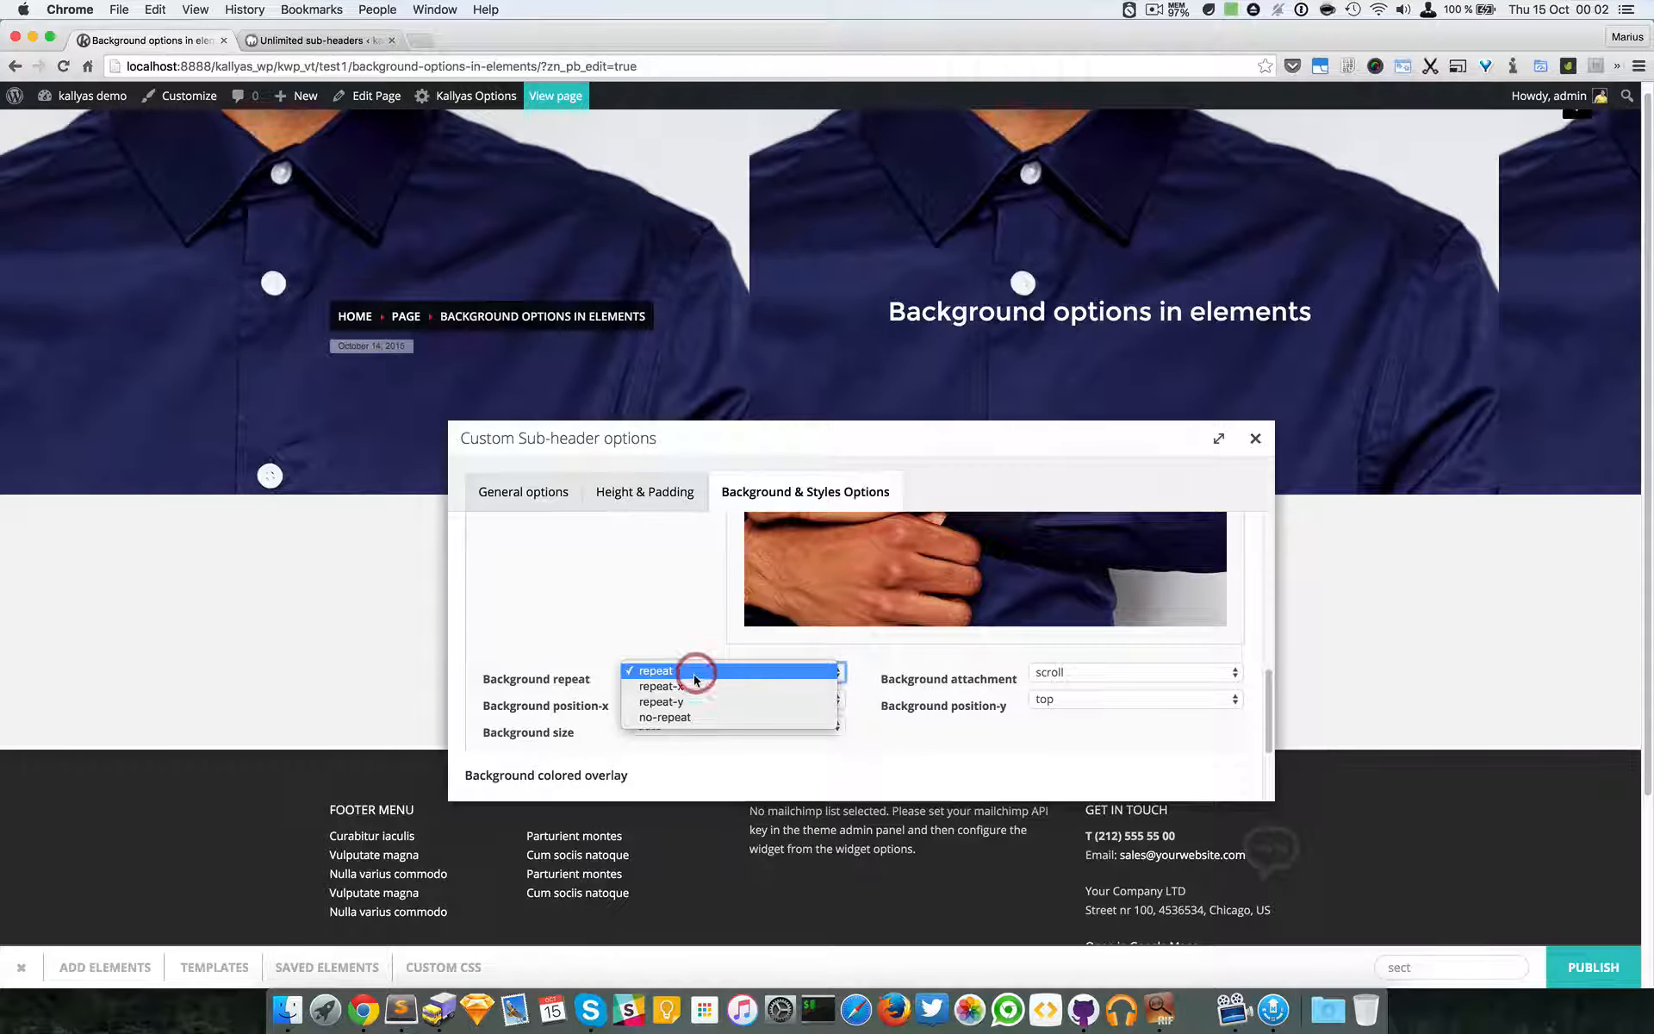
left_click(710, 719)
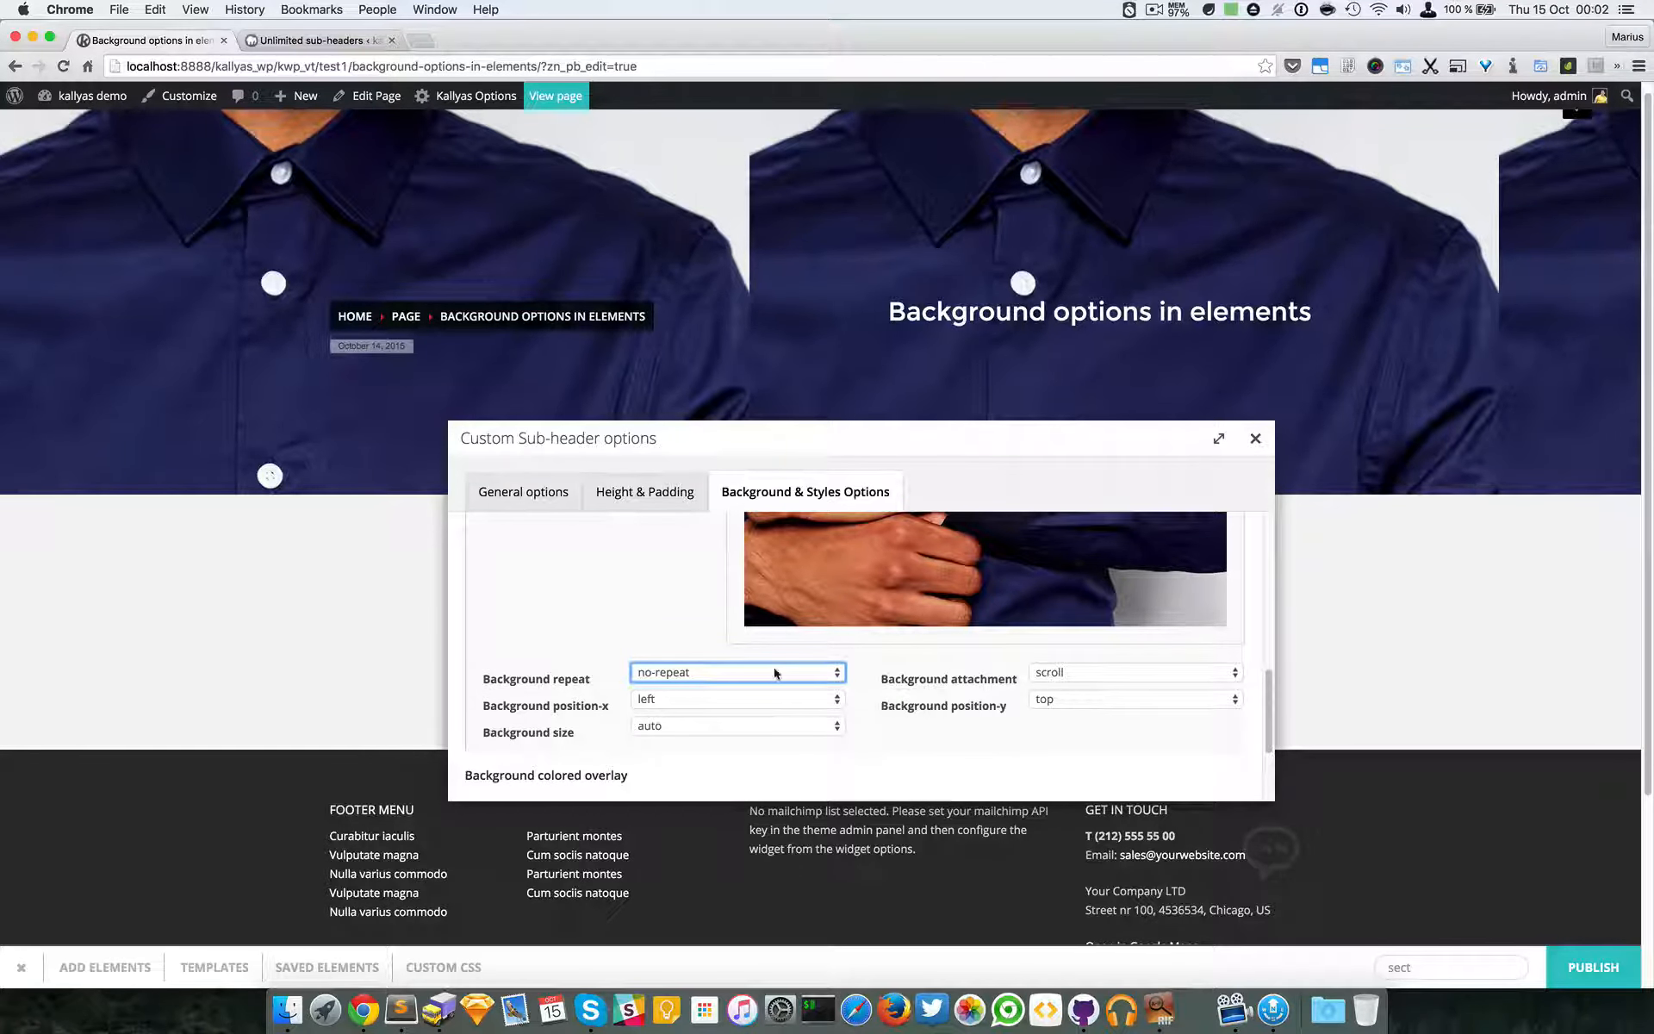
left_click(776, 673)
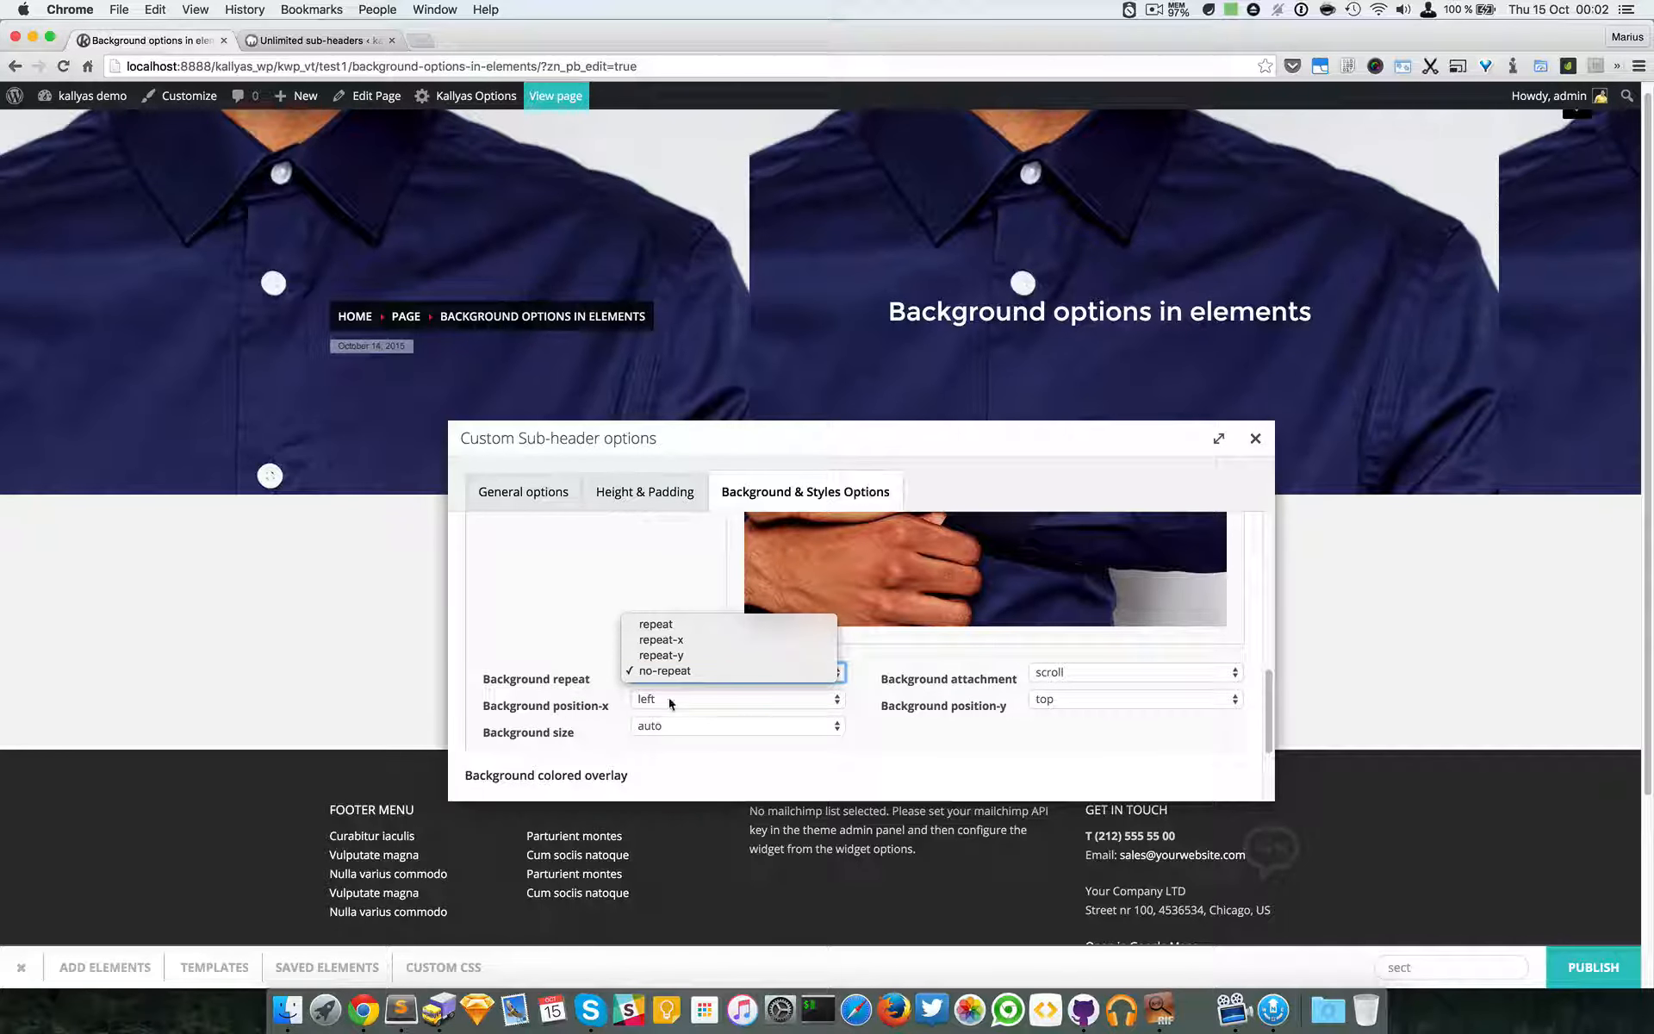
left_click(656, 672)
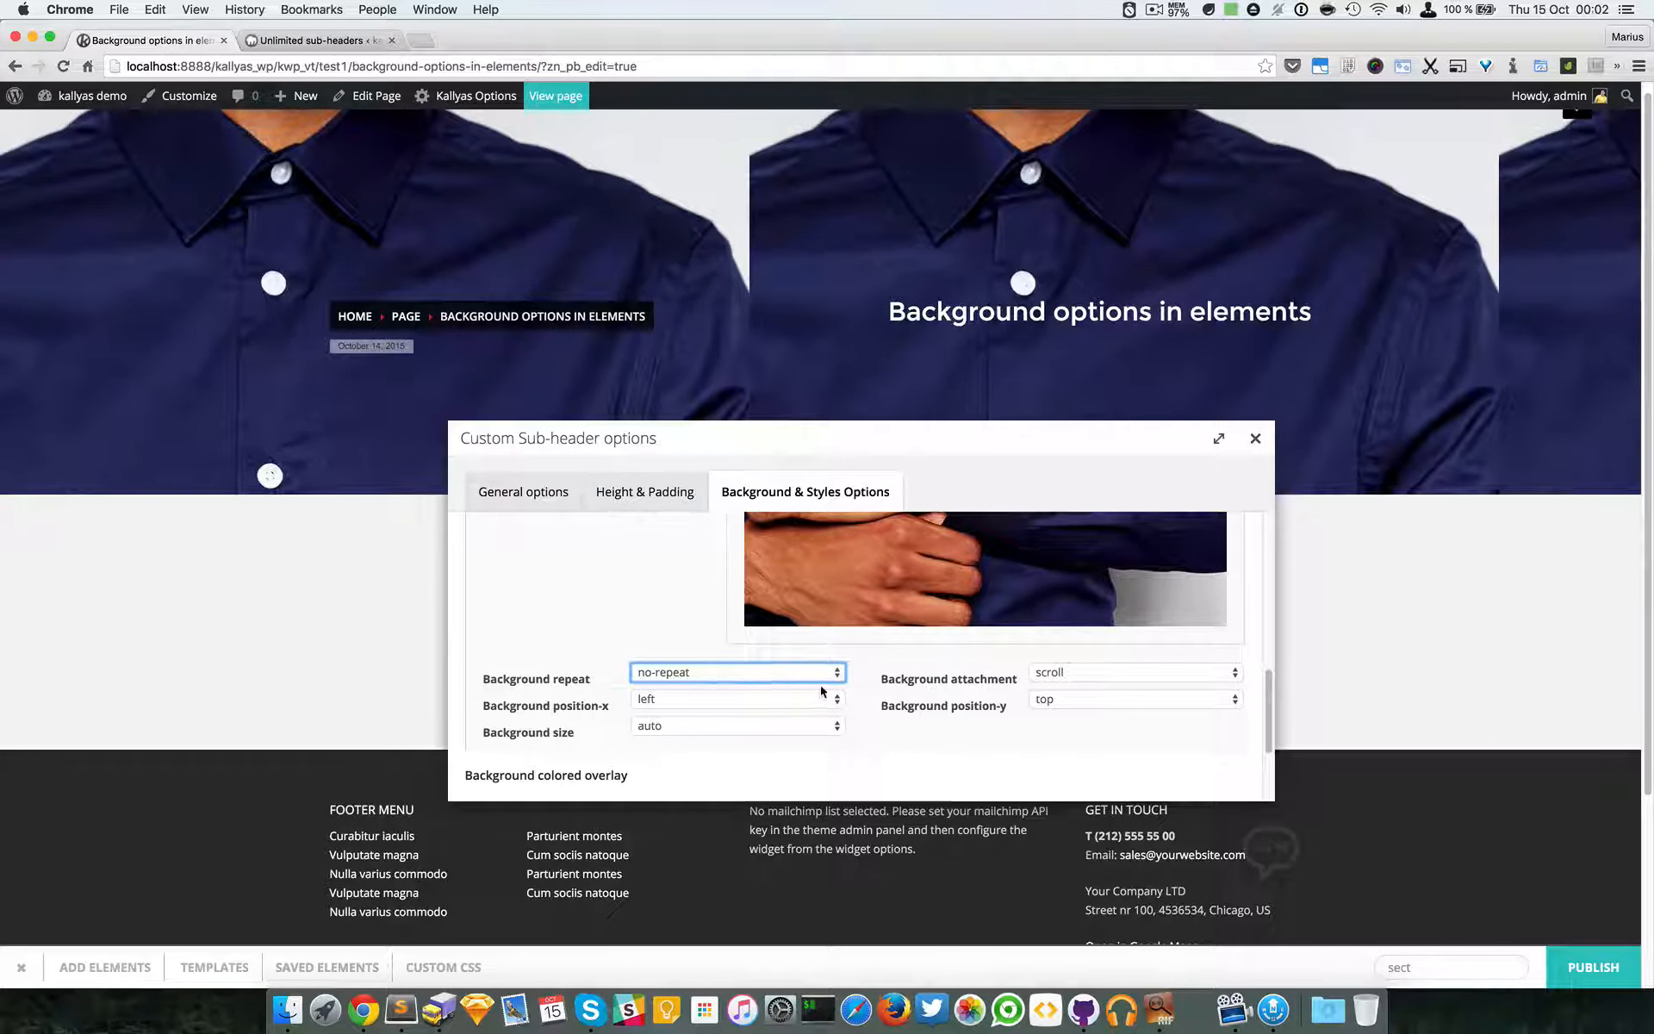
- Review the scroll and fixed choices for the background image's attachment without changing the setting
left_click(1056, 677)
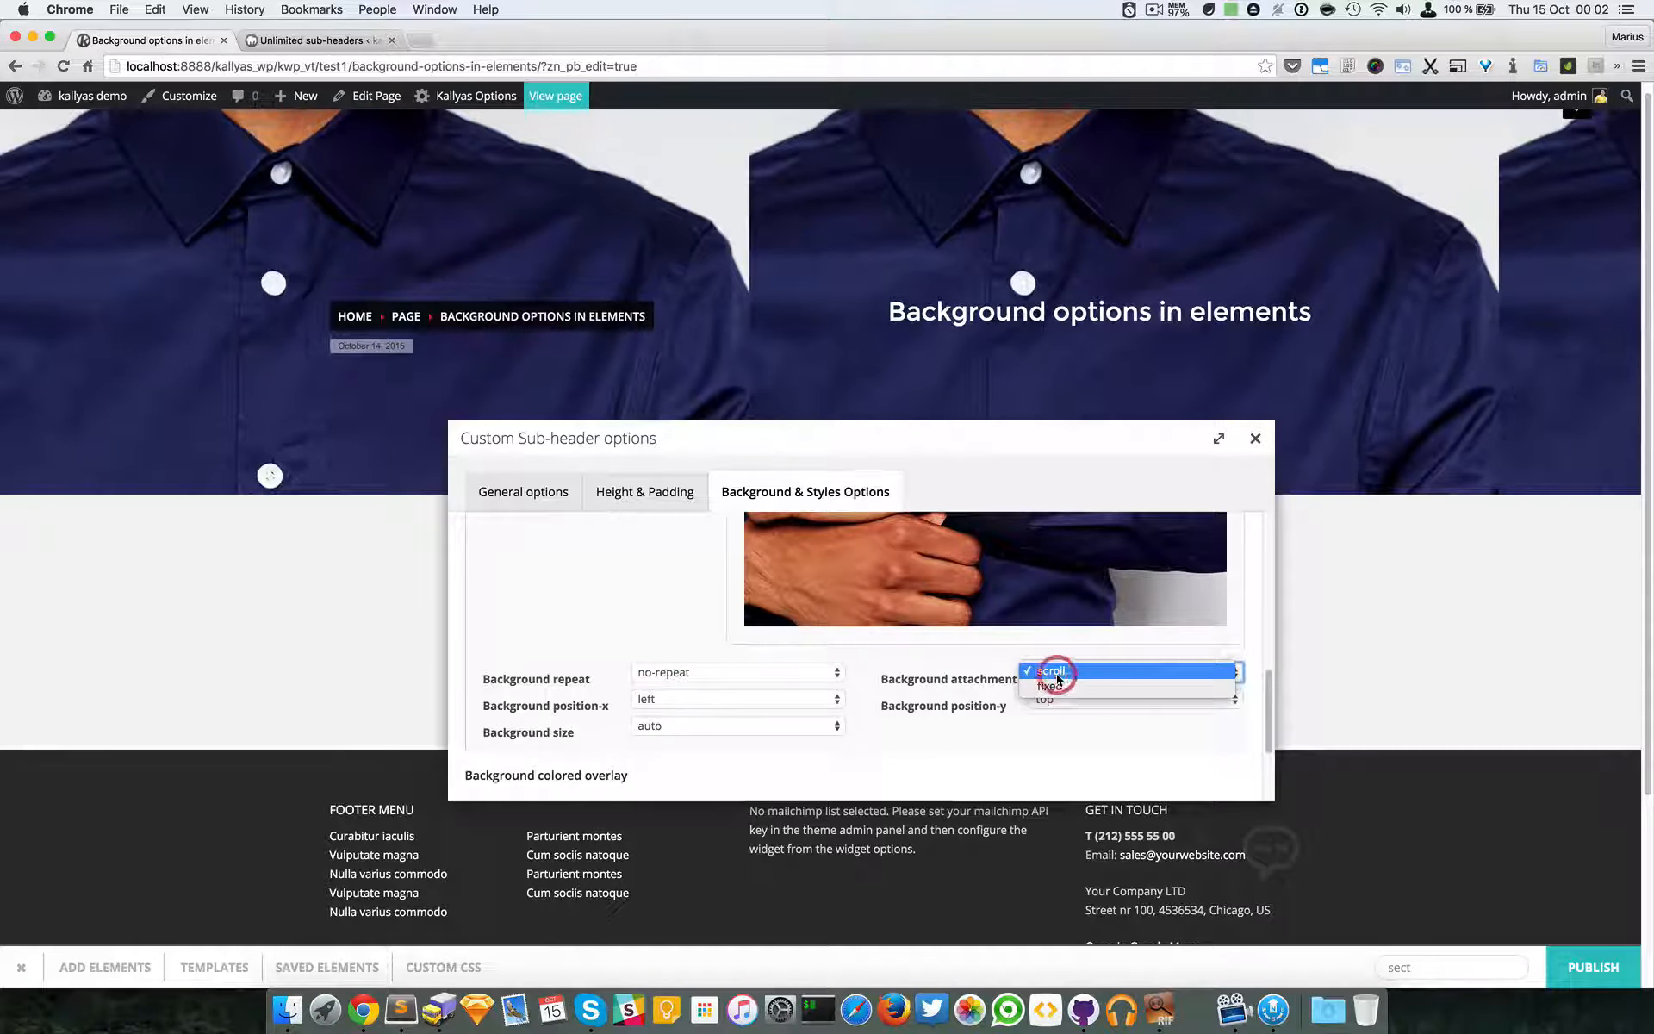
left_click(961, 679)
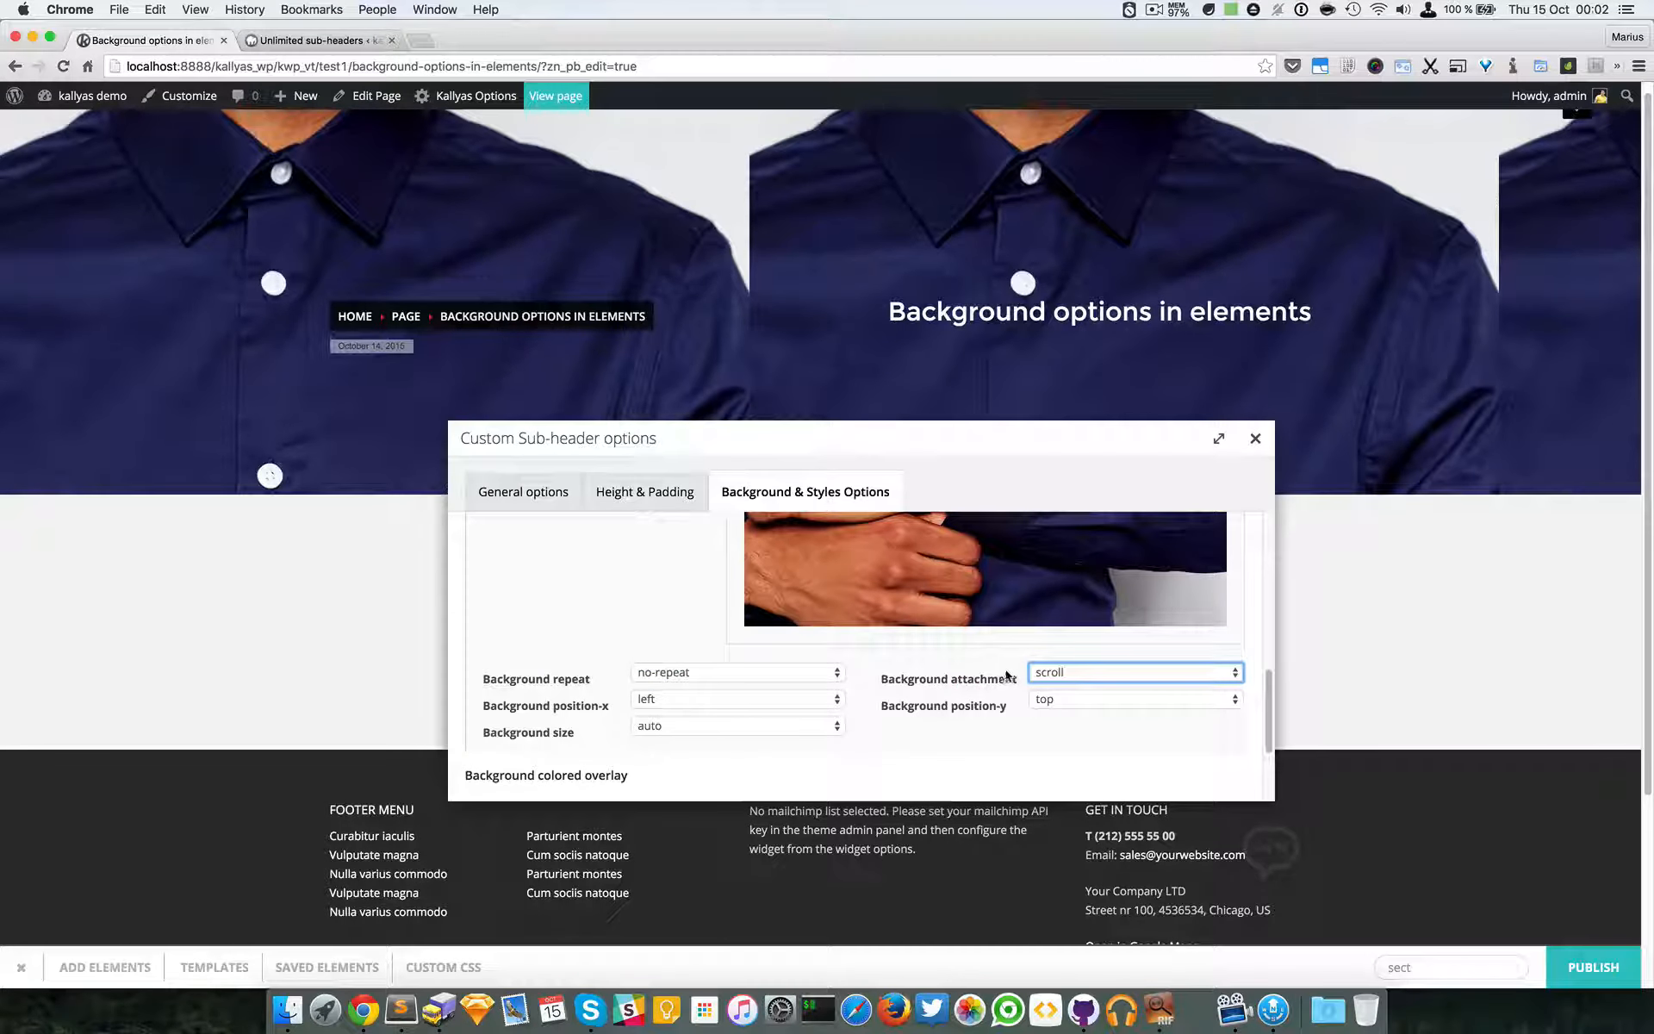
left_click(1055, 675)
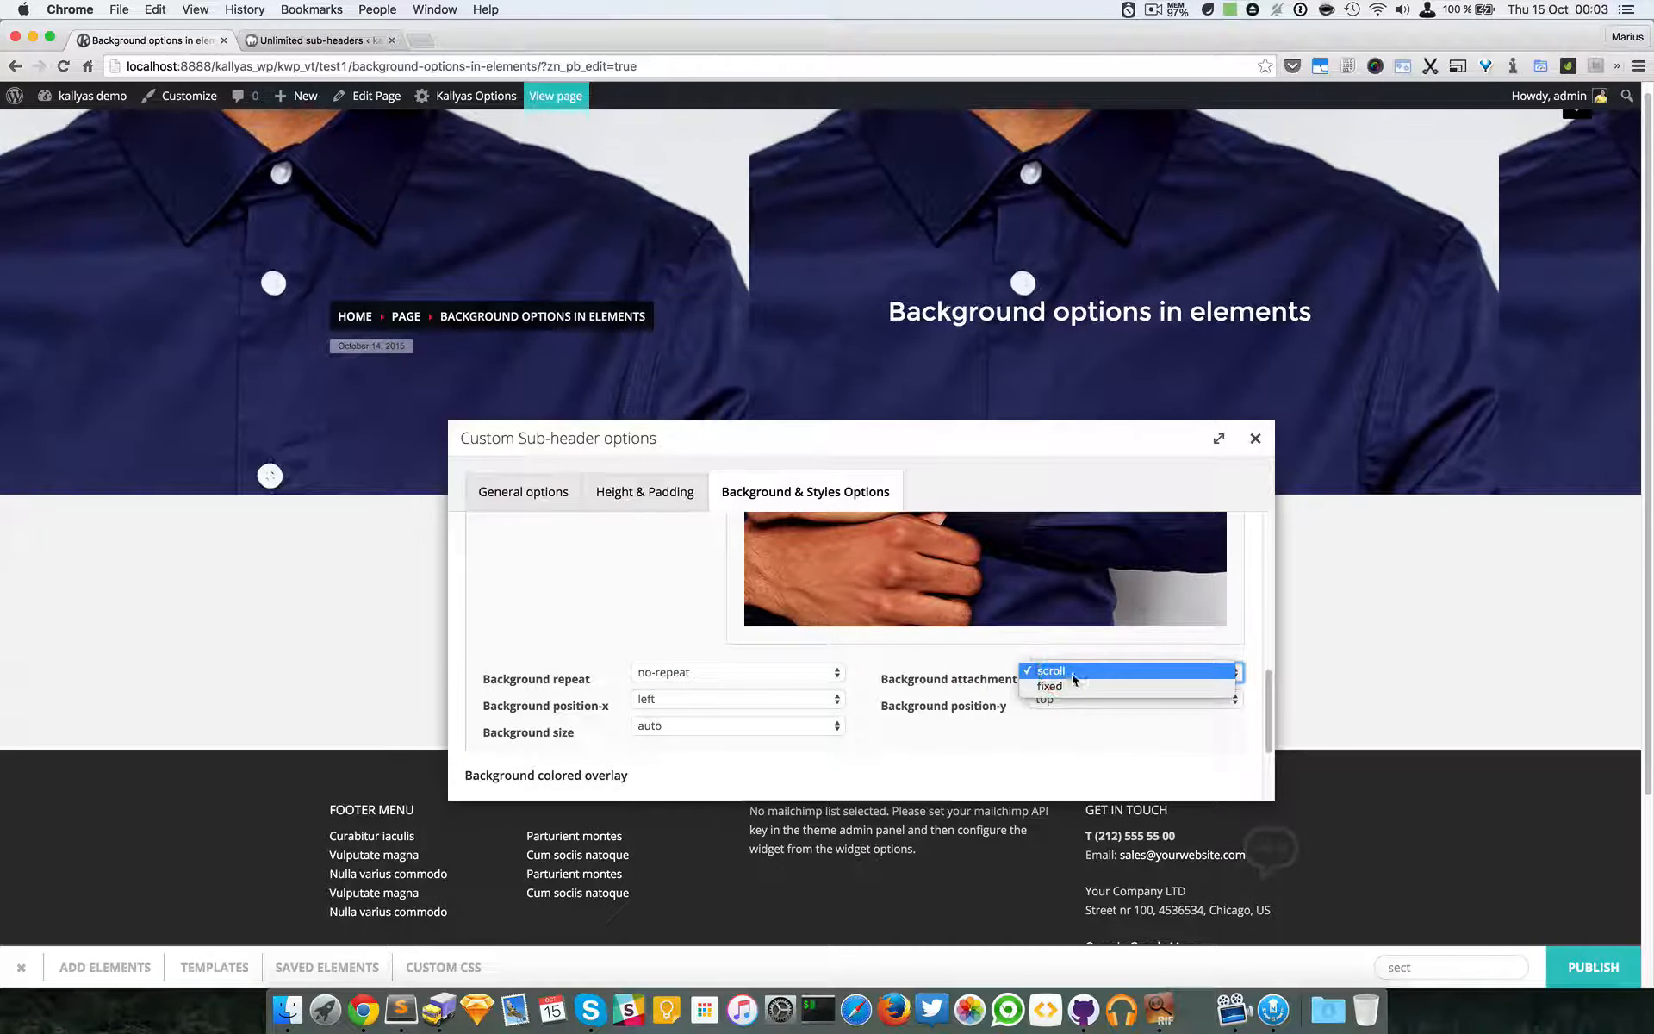
left_click(971, 679)
left_click(1045, 677)
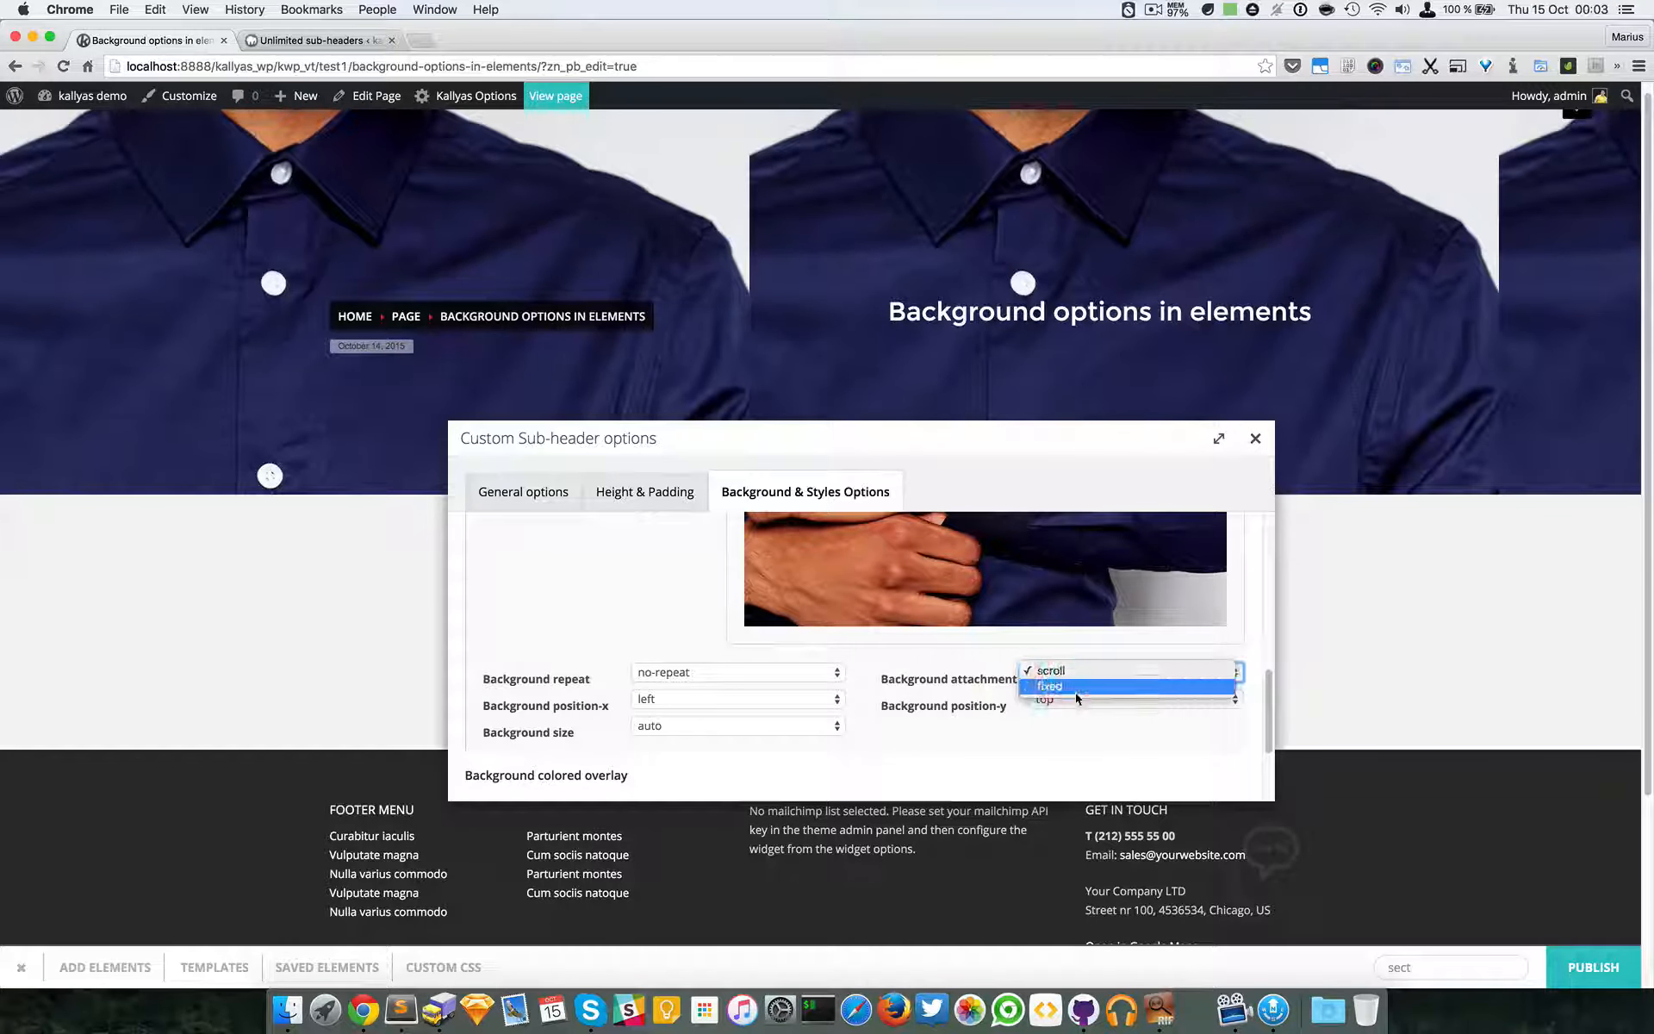
left_click(928, 707)
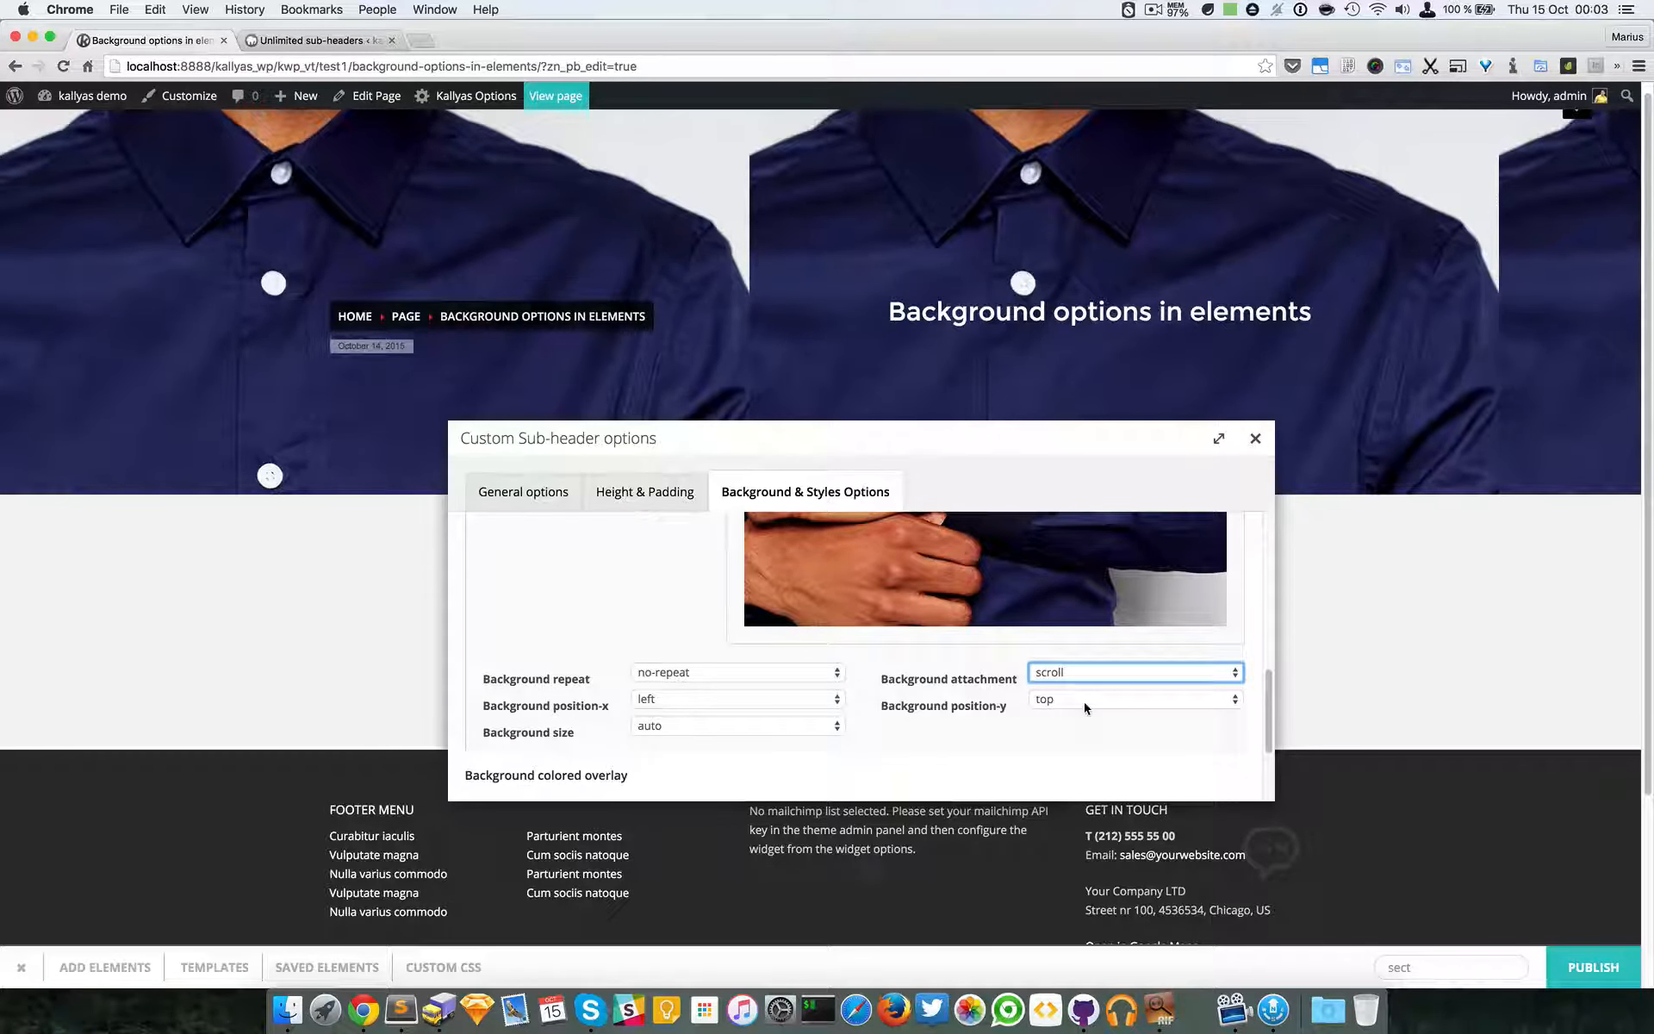
- Check the background image preview and set its horizontal position (position-x) to center
left_click(710, 703)
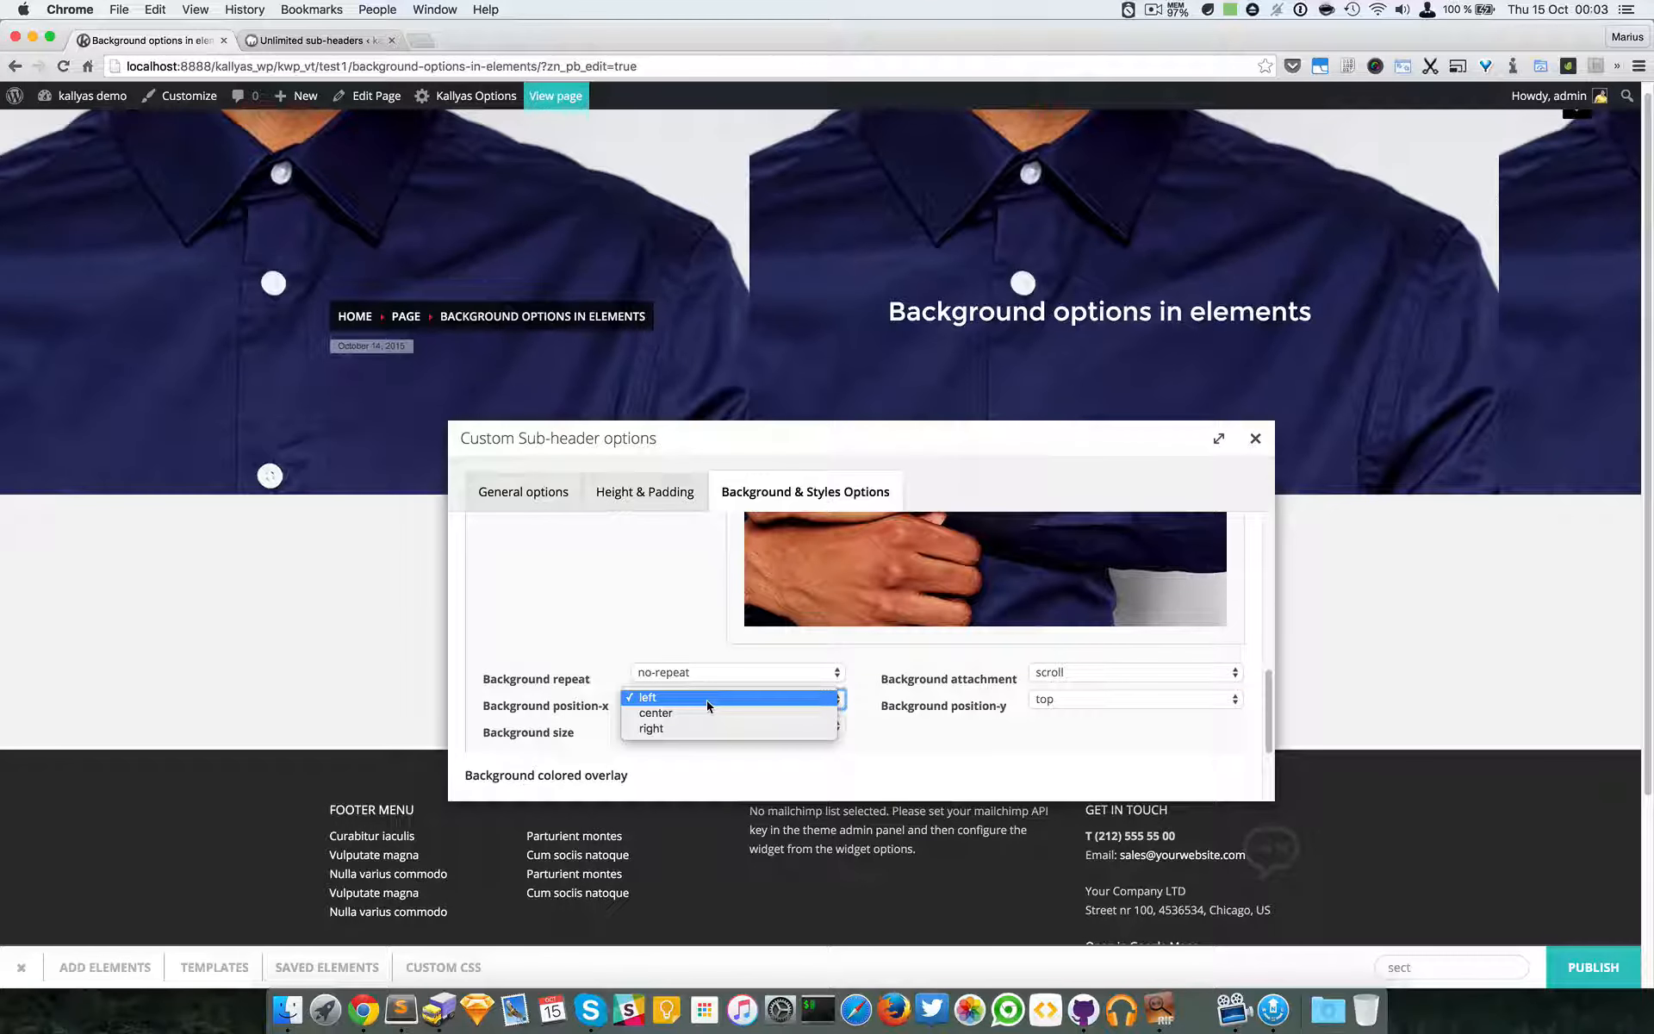
left_click(682, 633)
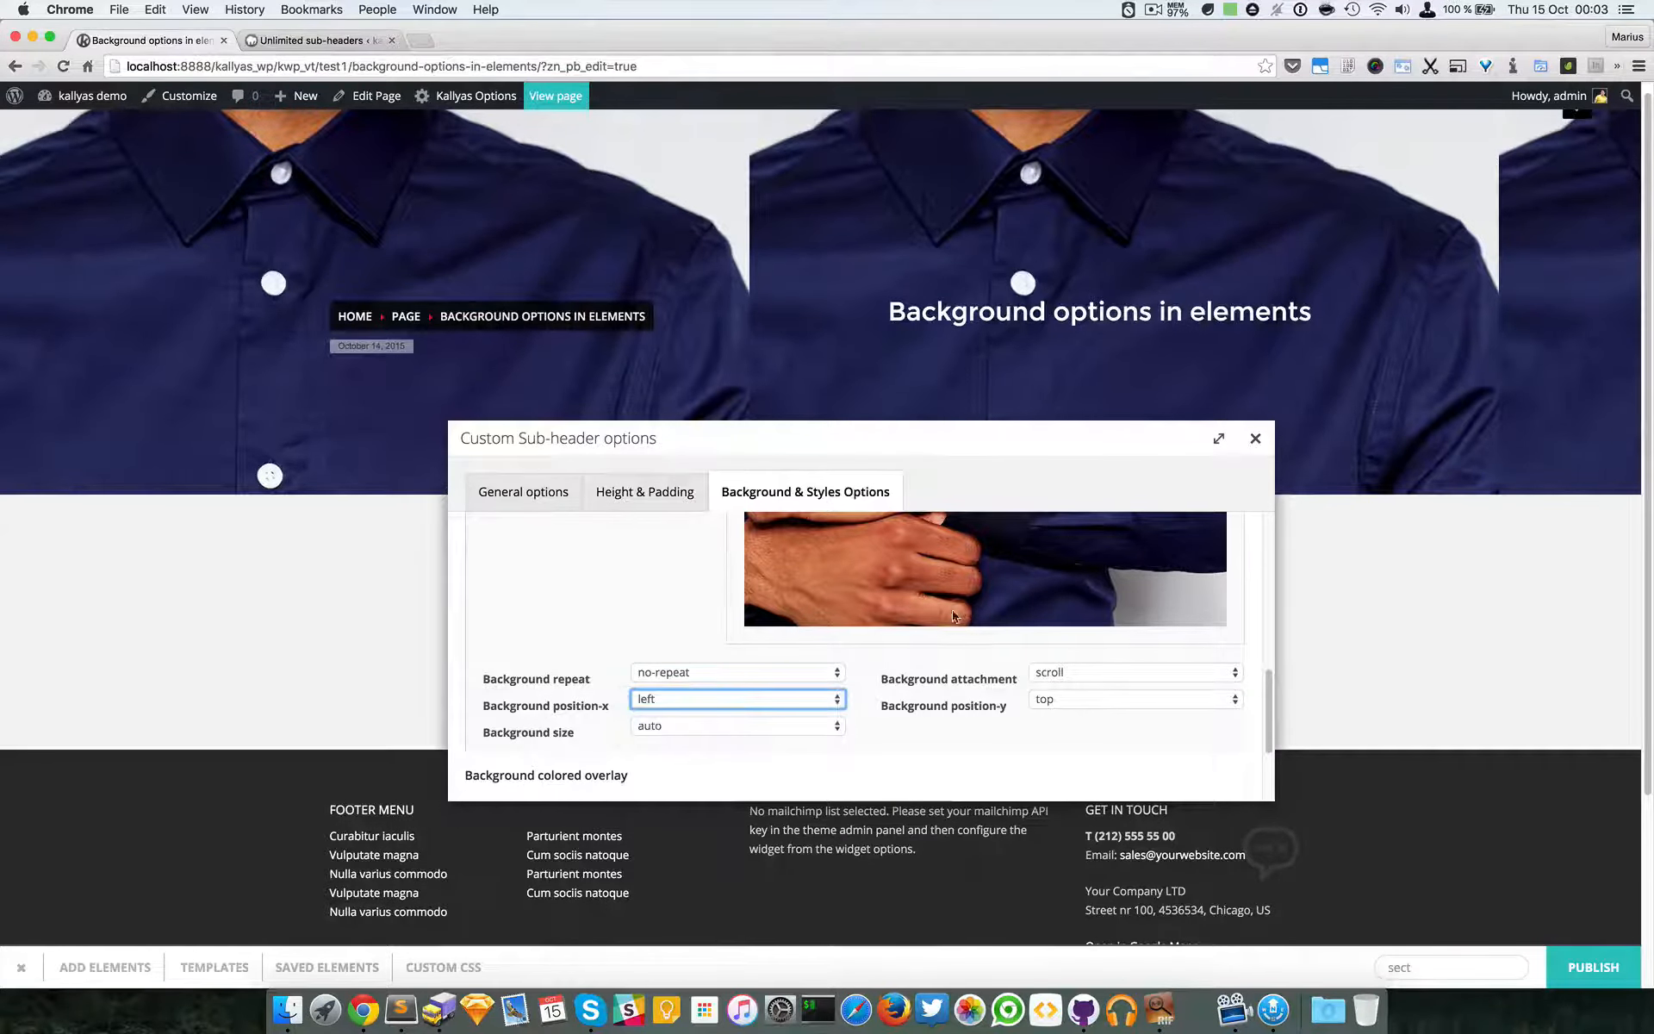
scroll(831, 597, "up", 3)
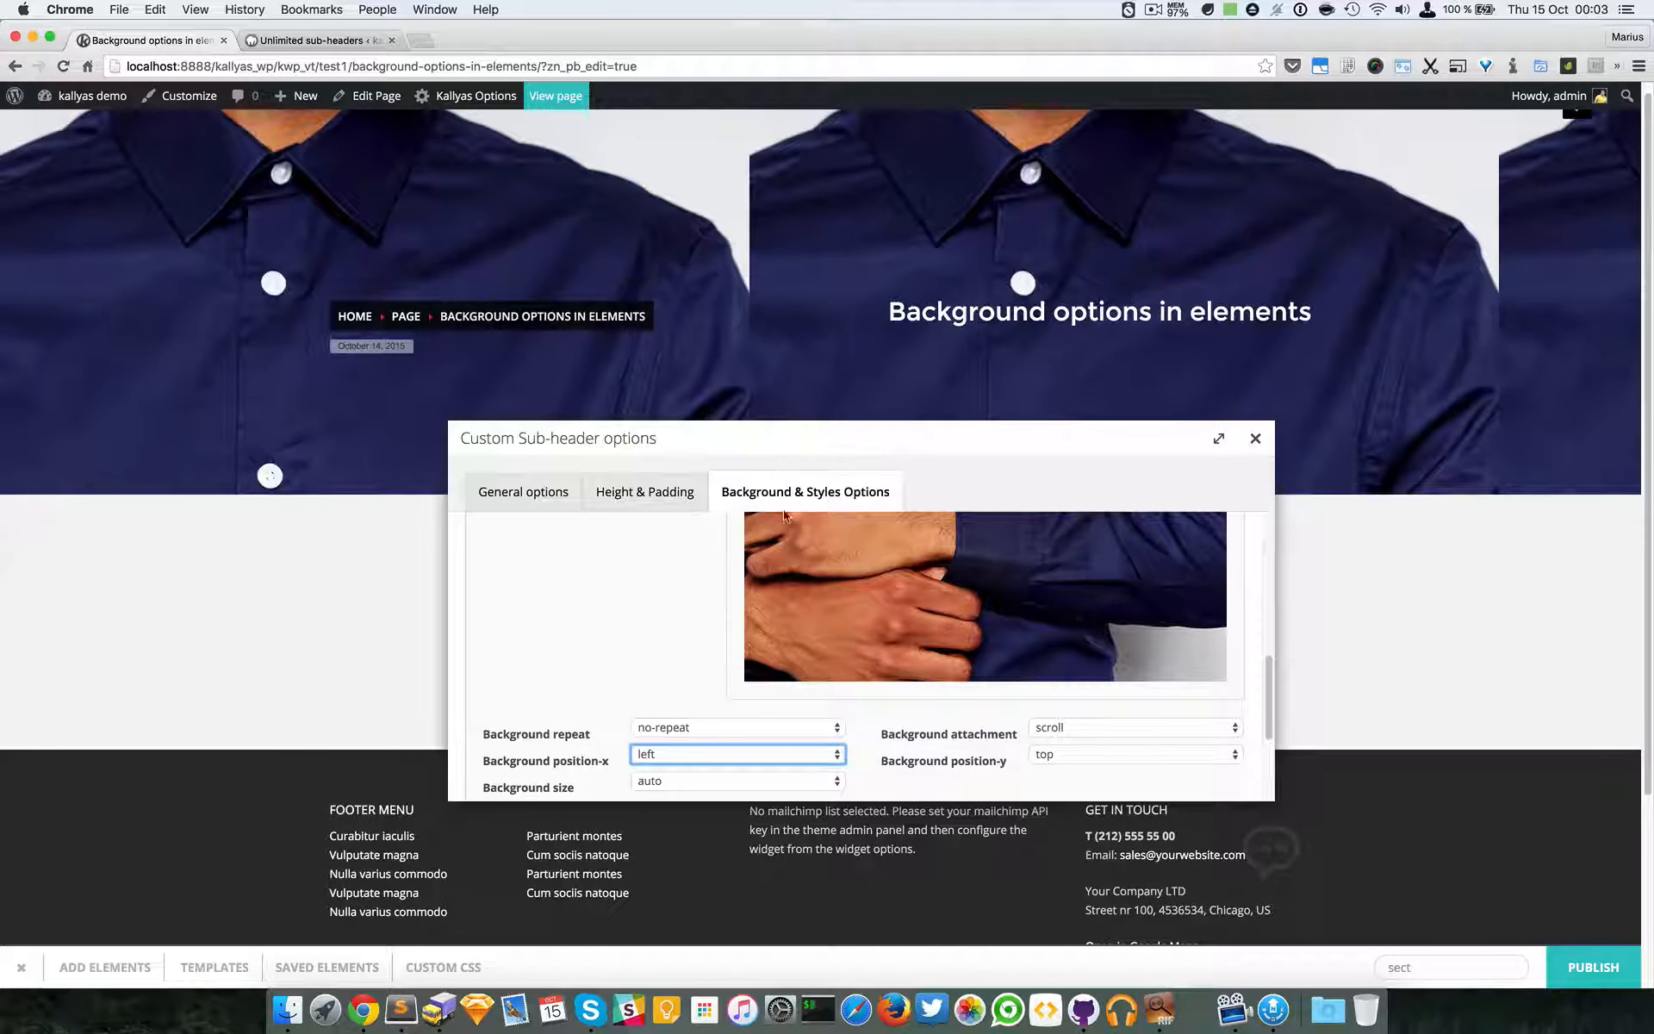
scroll(946, 695, "up", 5)
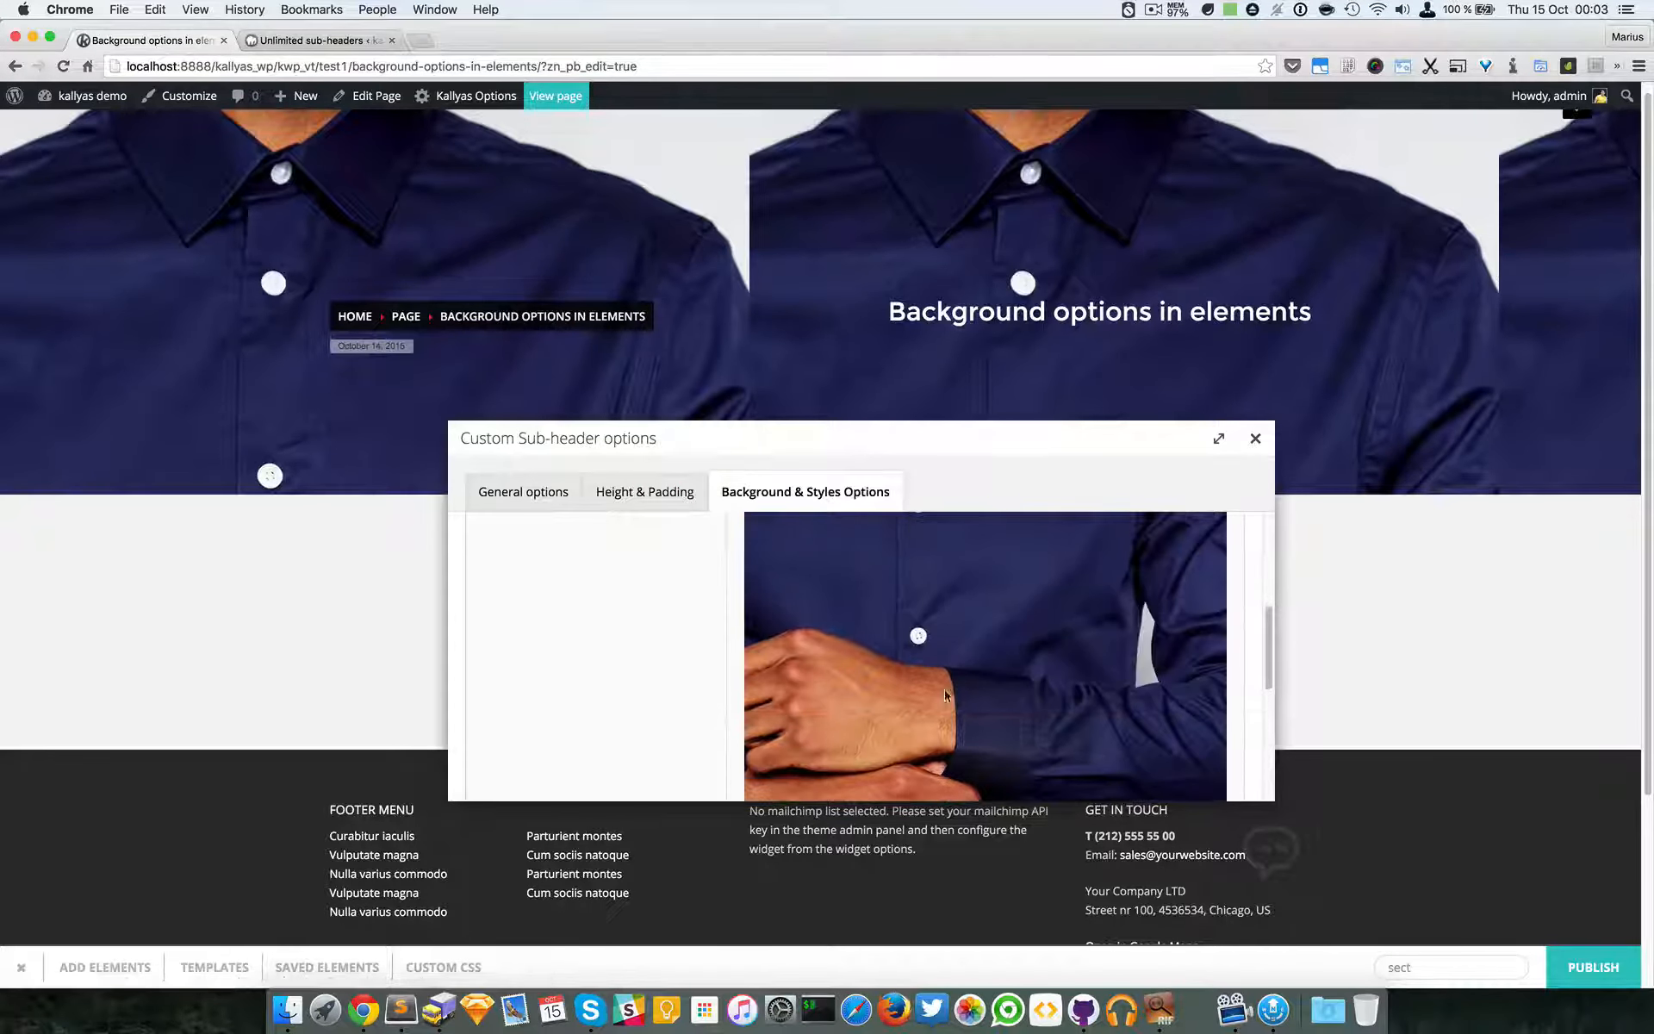
scroll(890, 738, "up", 5)
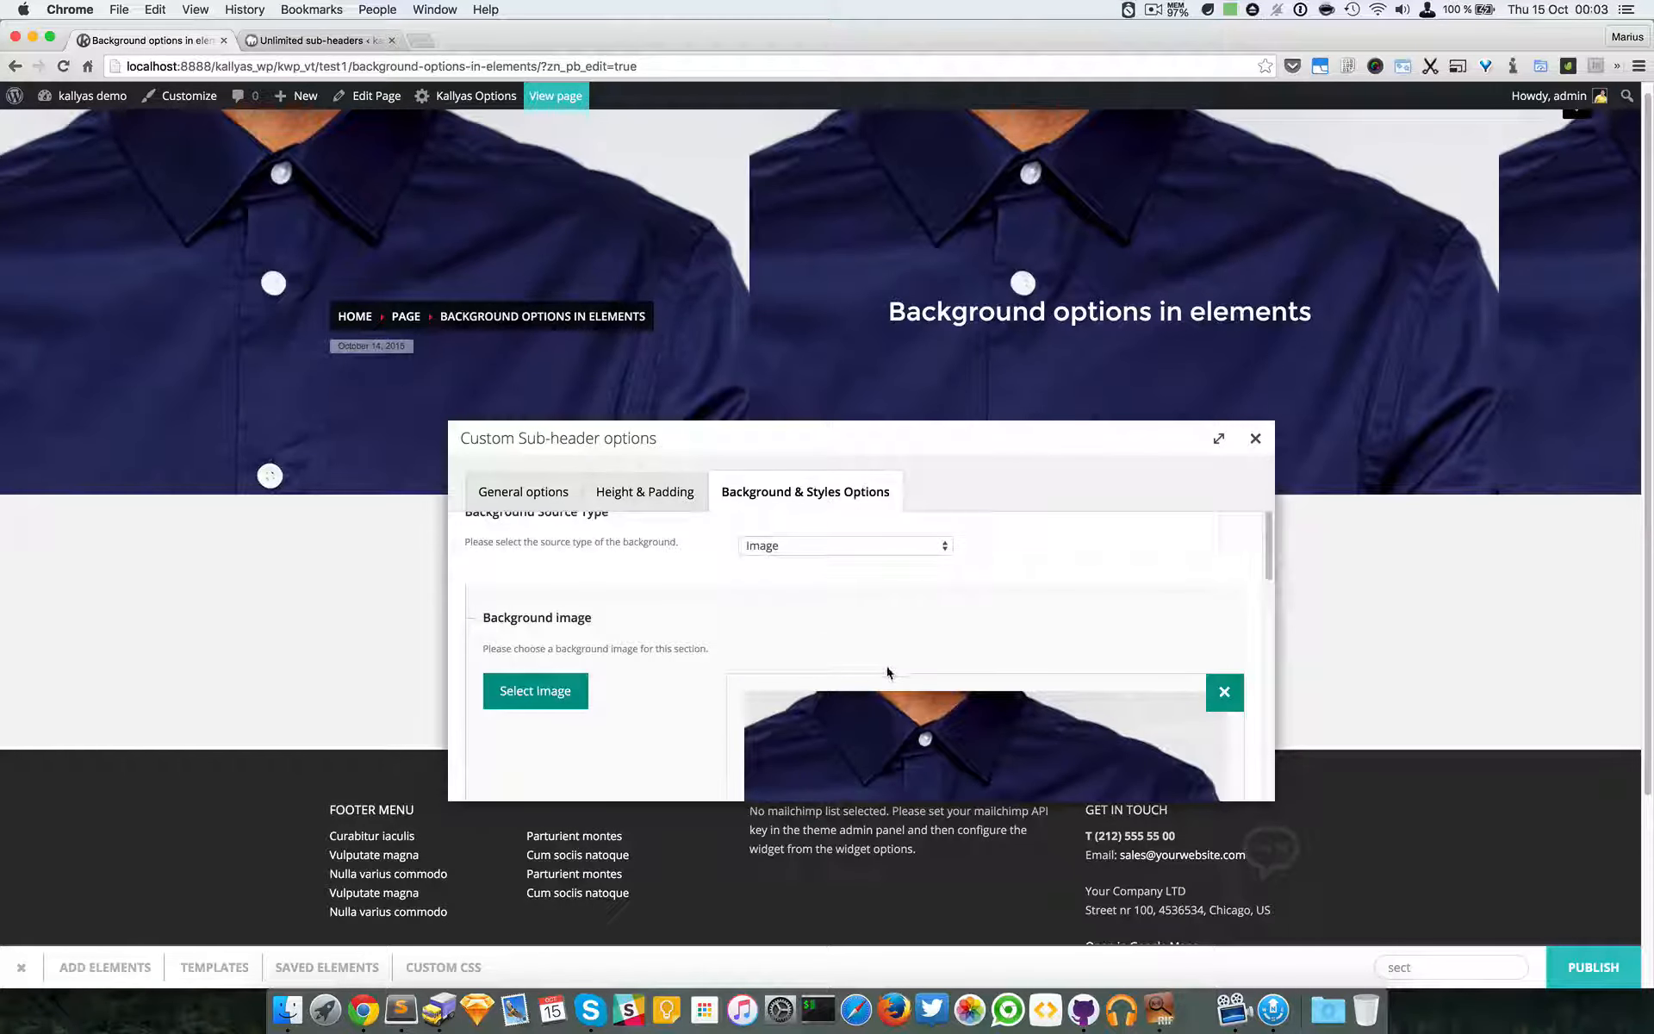
scroll(934, 712, "down", 4)
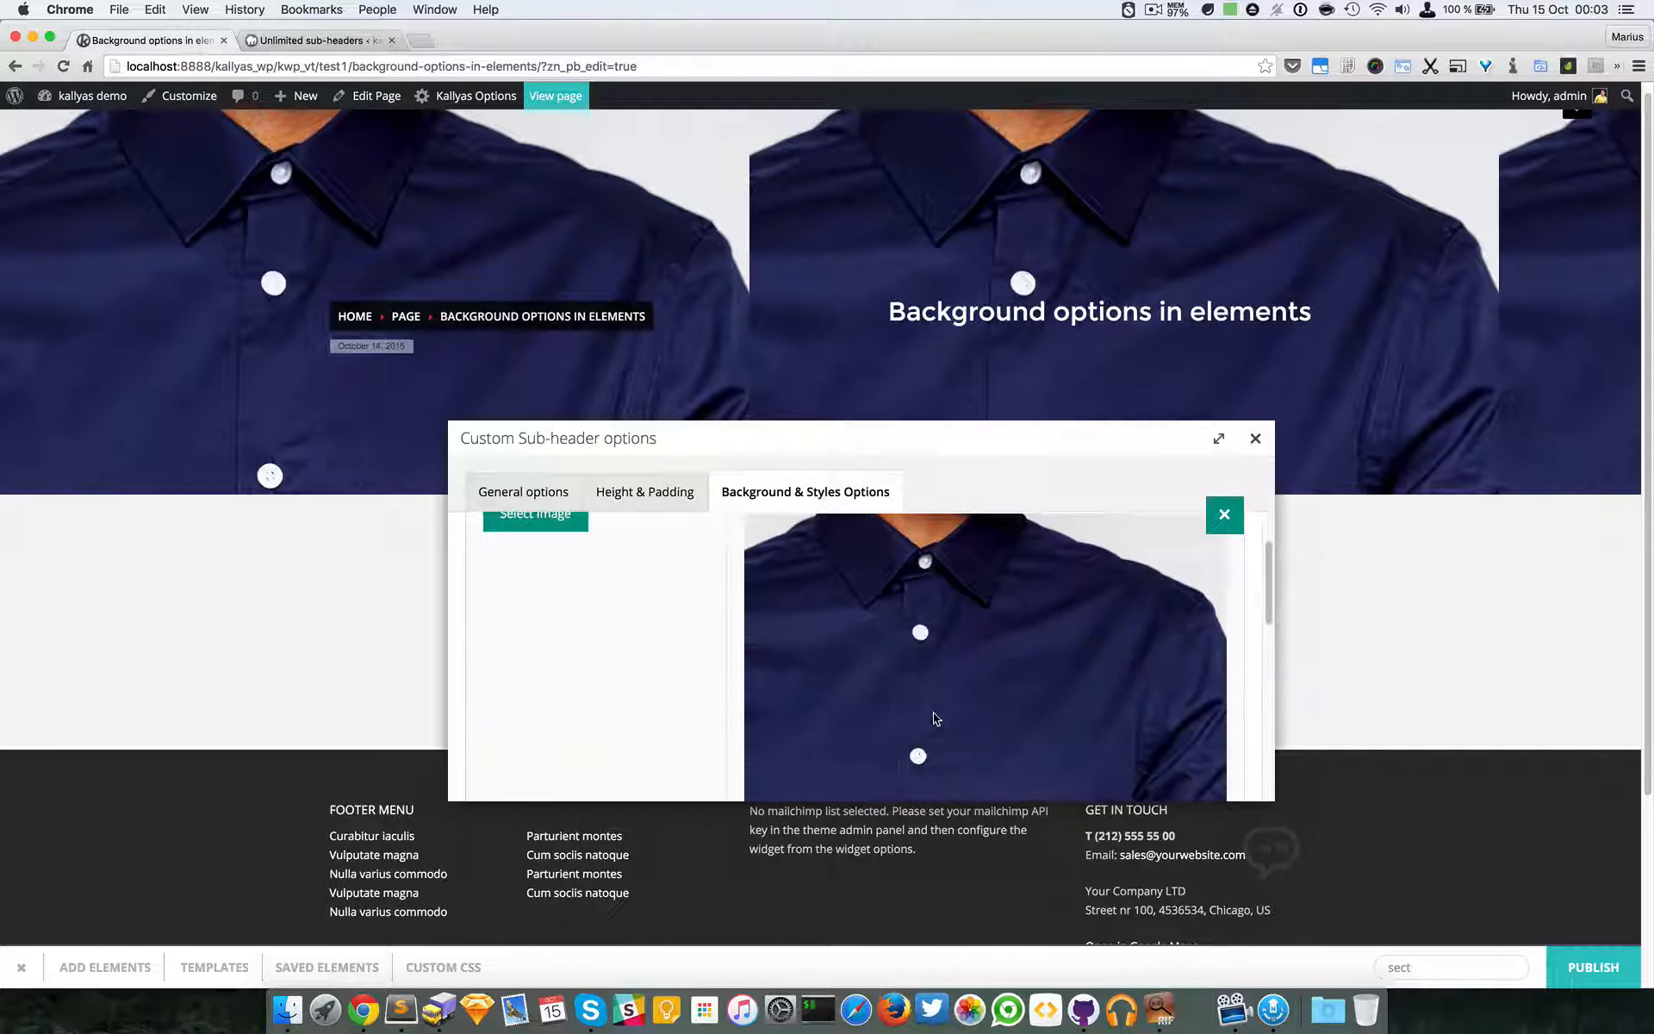
scroll(751, 593, "up", 2)
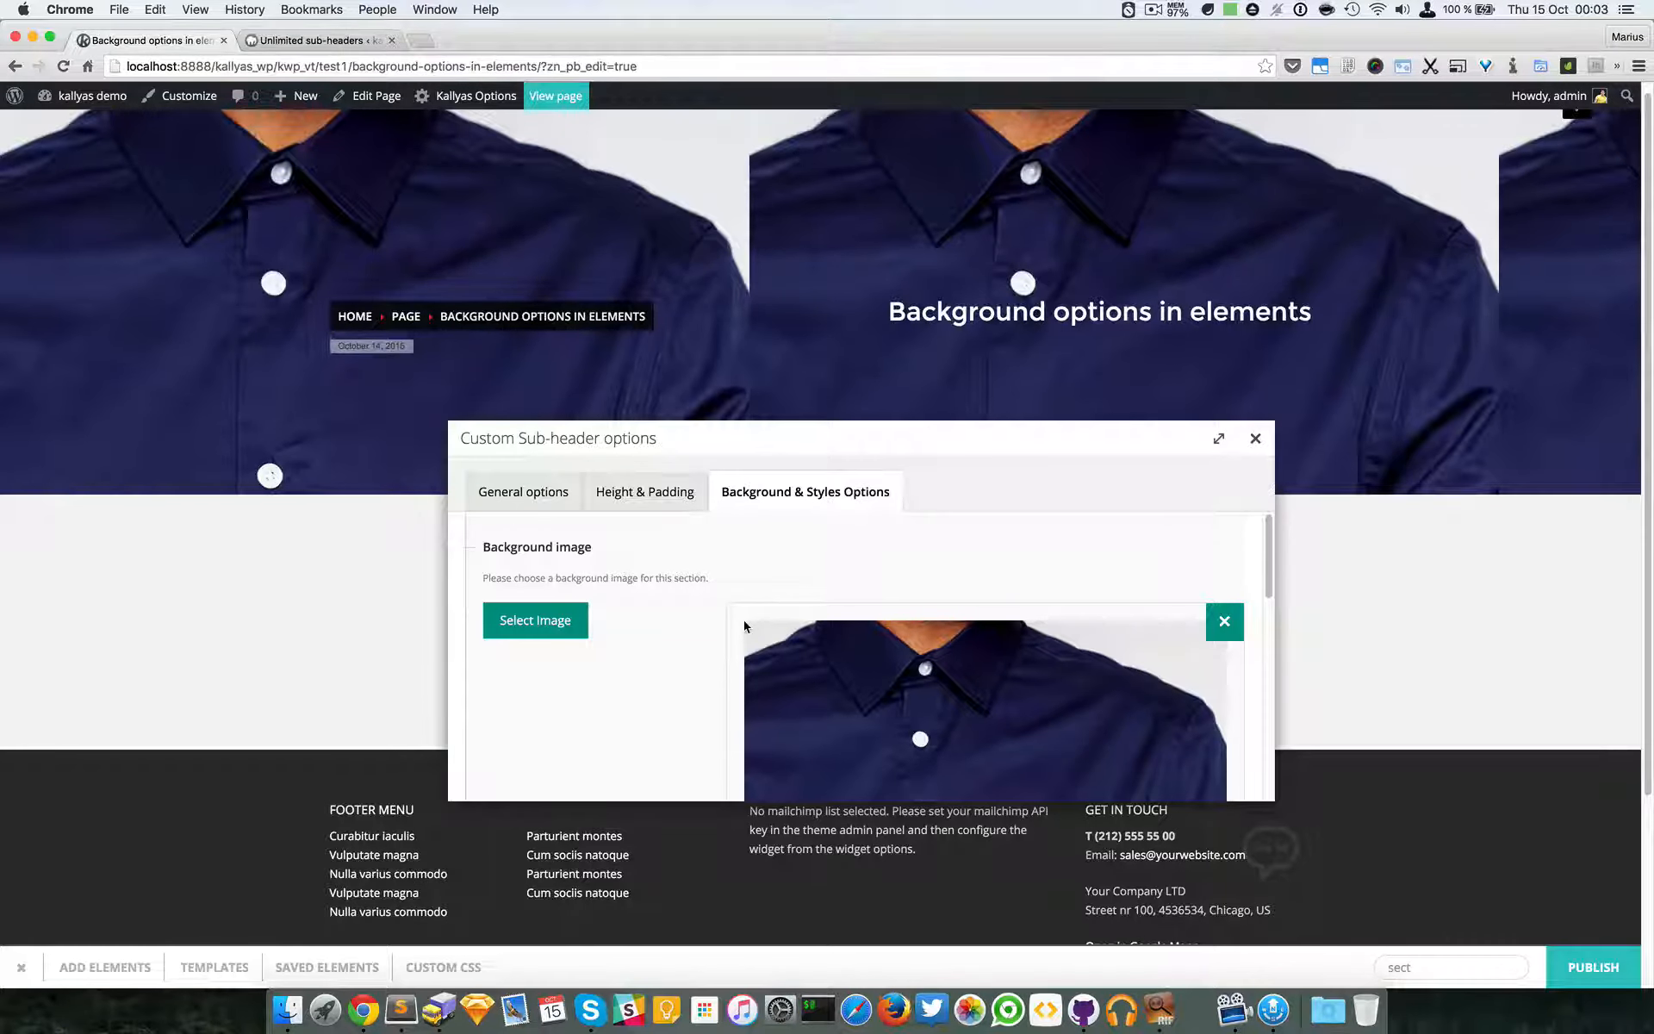
scroll(746, 628, "down", 10)
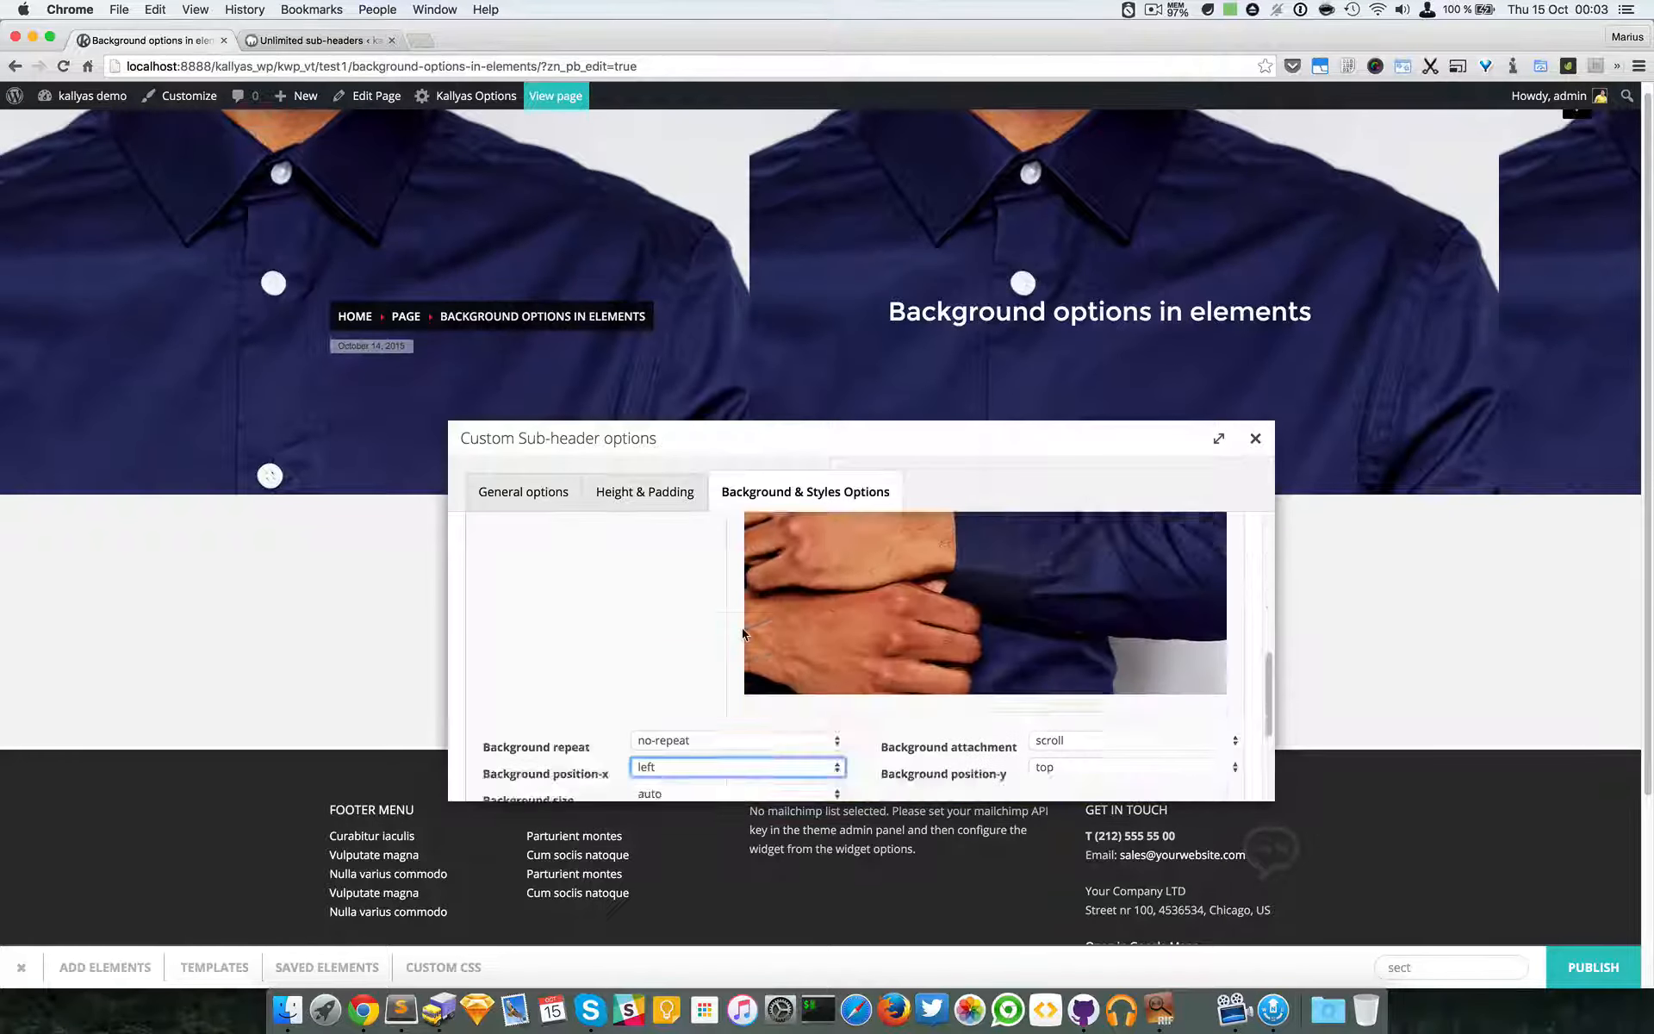
left_click(725, 579)
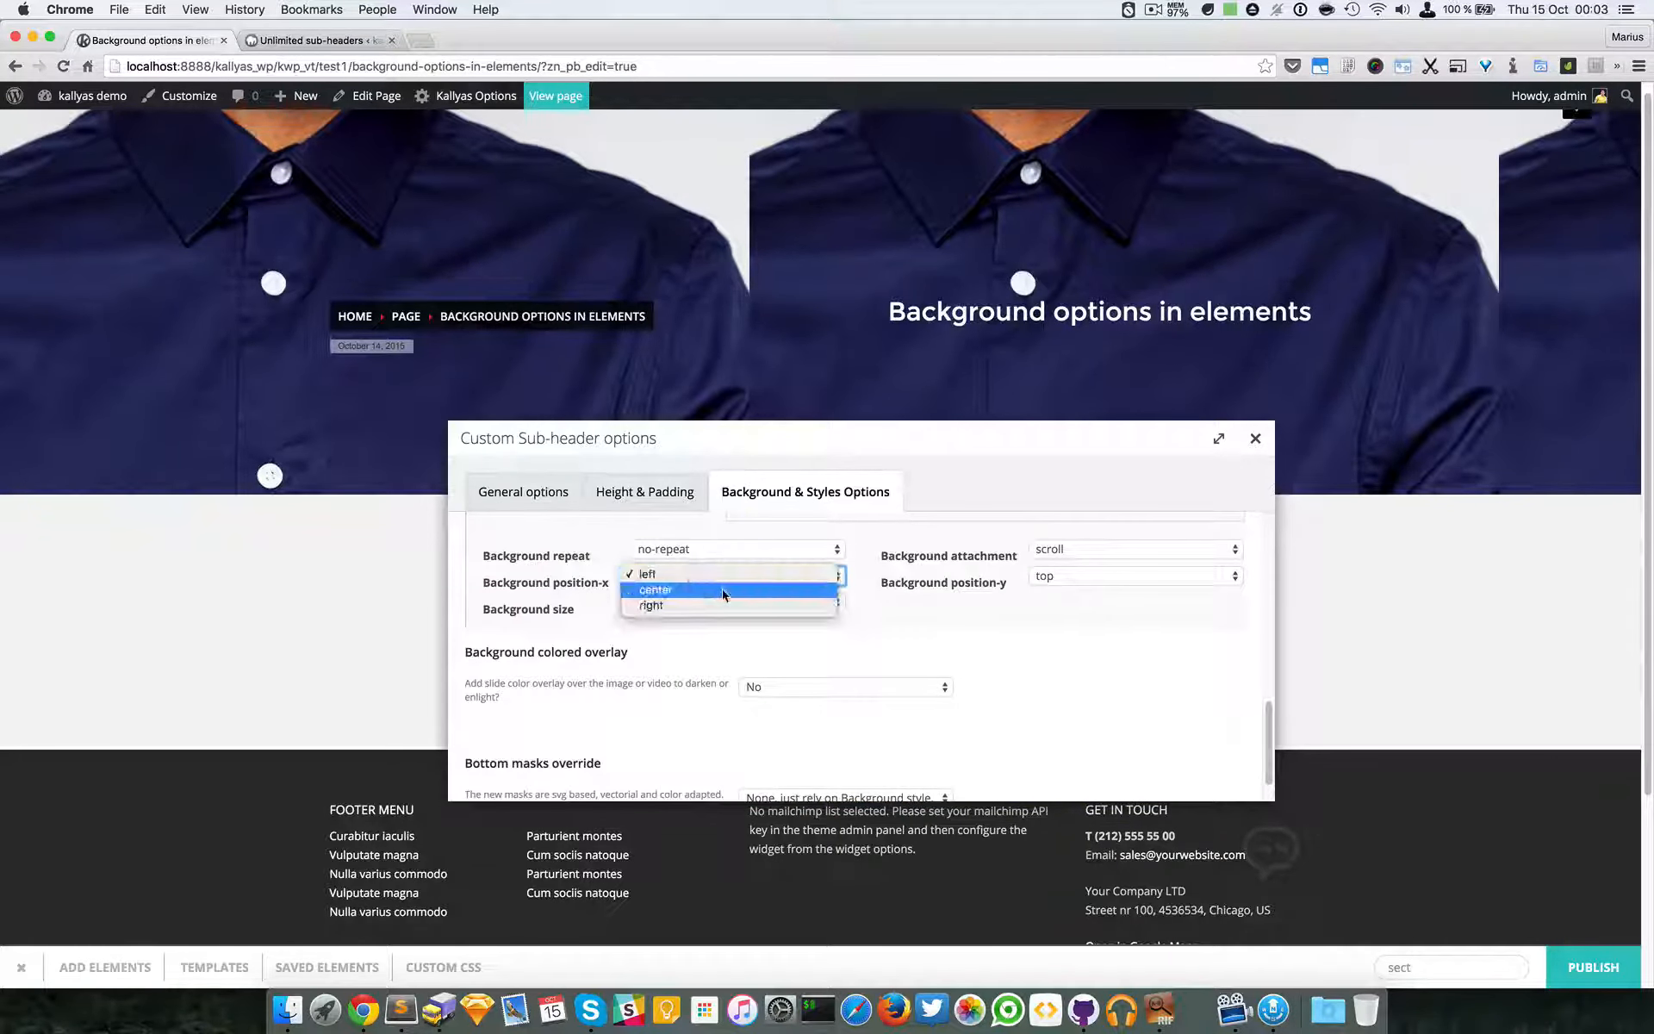
left_click(721, 590)
- Try center as the background image's vertical position (position-y) and compare it with the image preview
left_click(1044, 586)
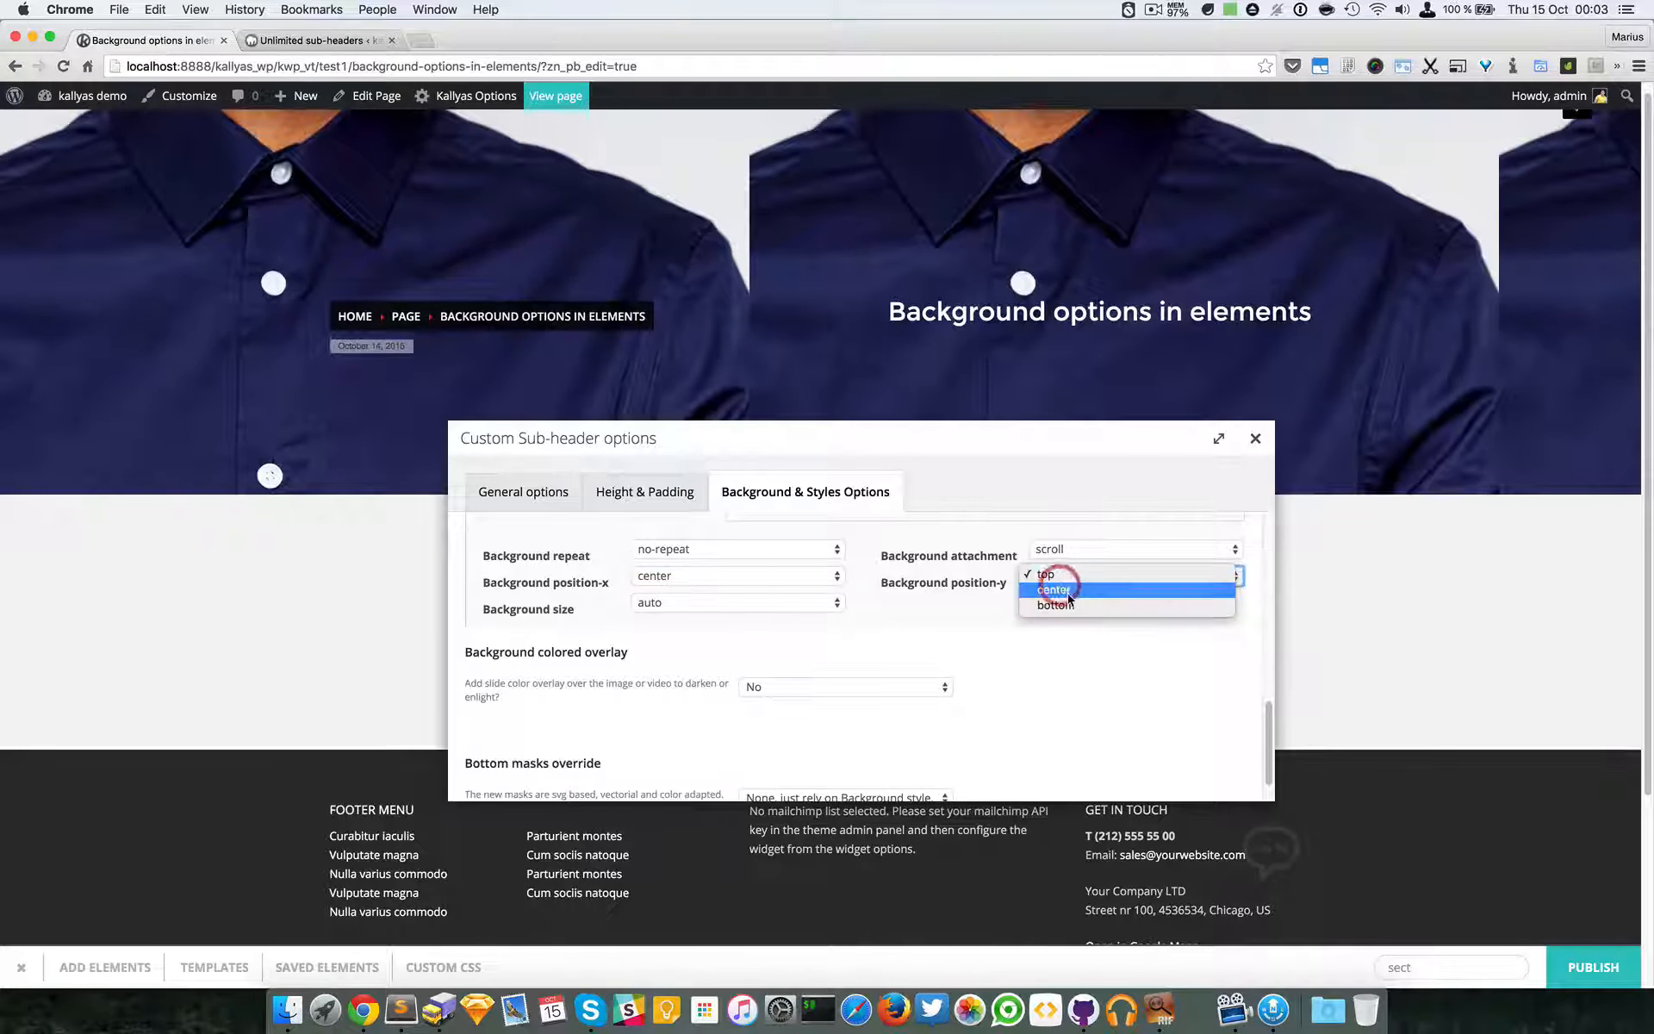
left_click(1068, 601)
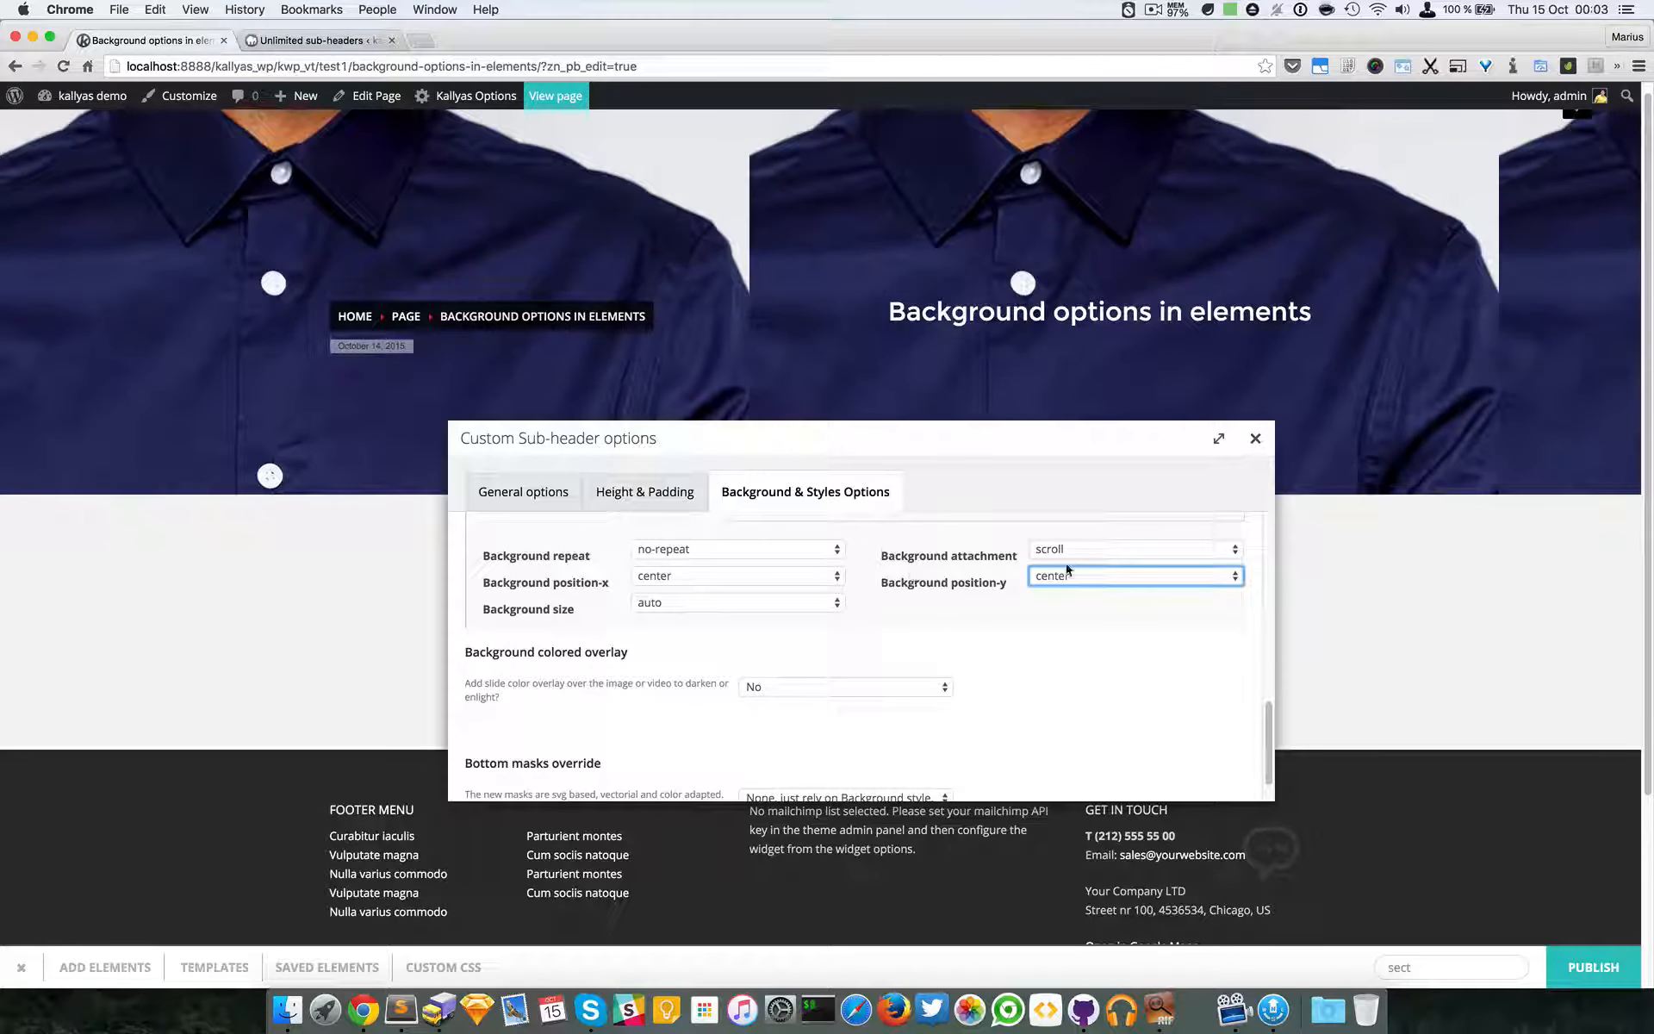
scroll(904, 658, "up", 5)
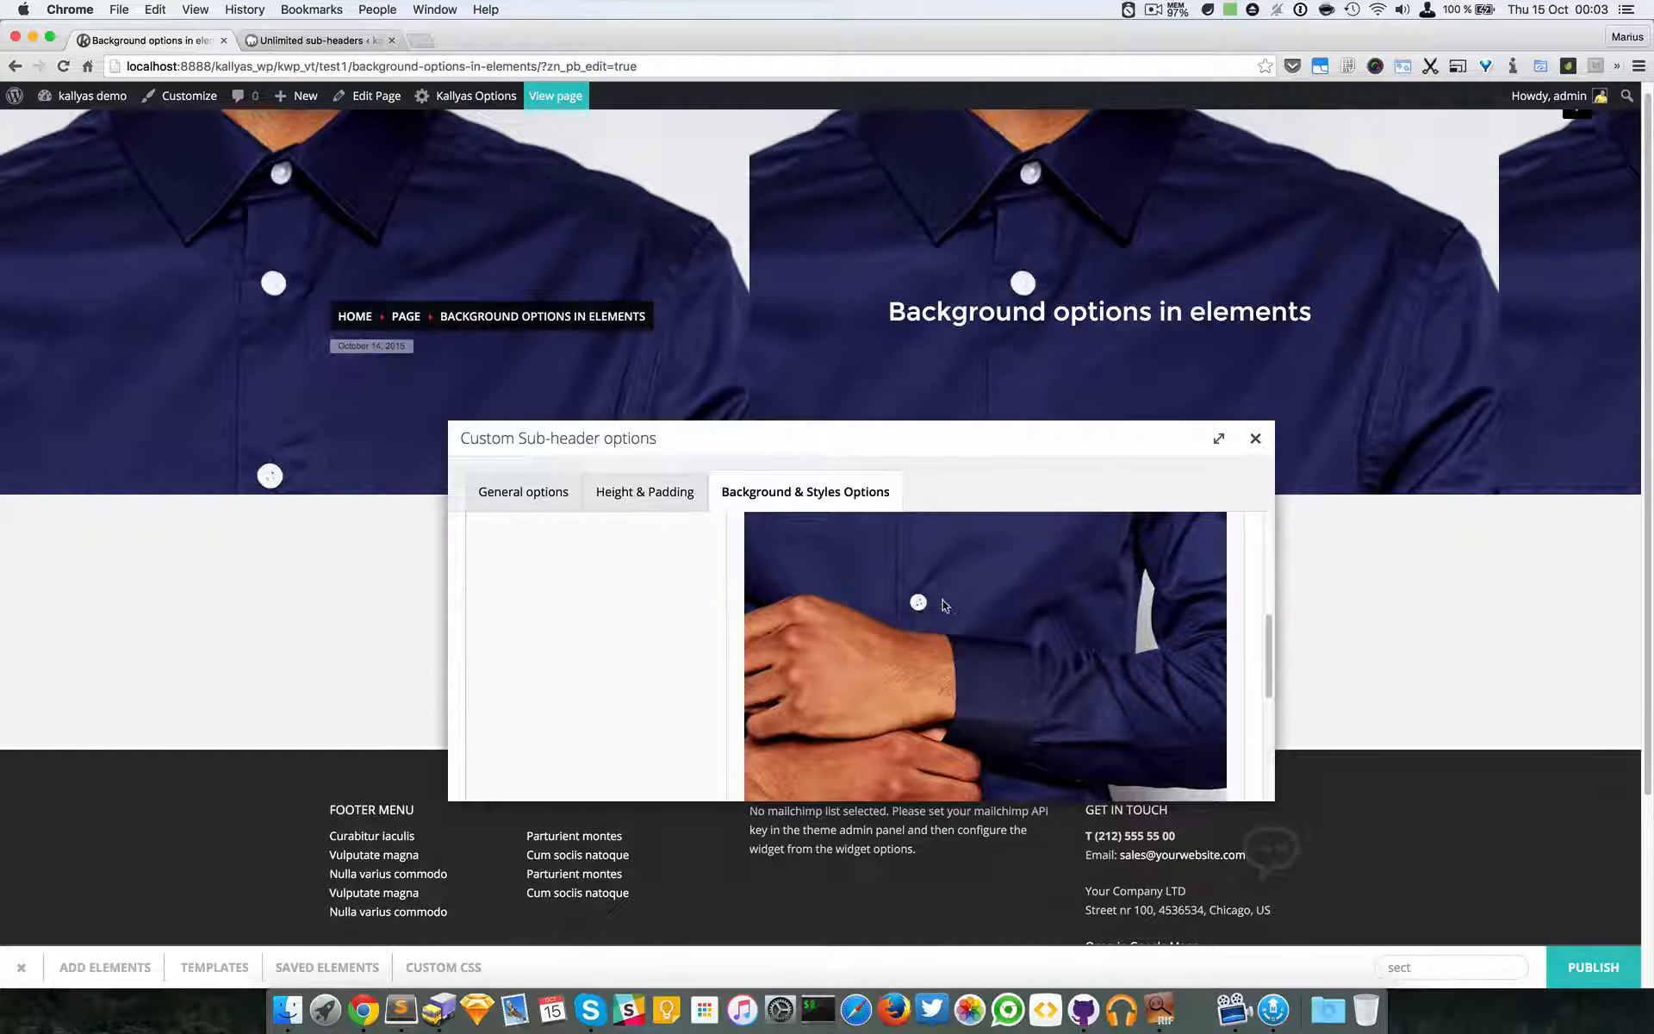
scroll(948, 621, "up", 3)
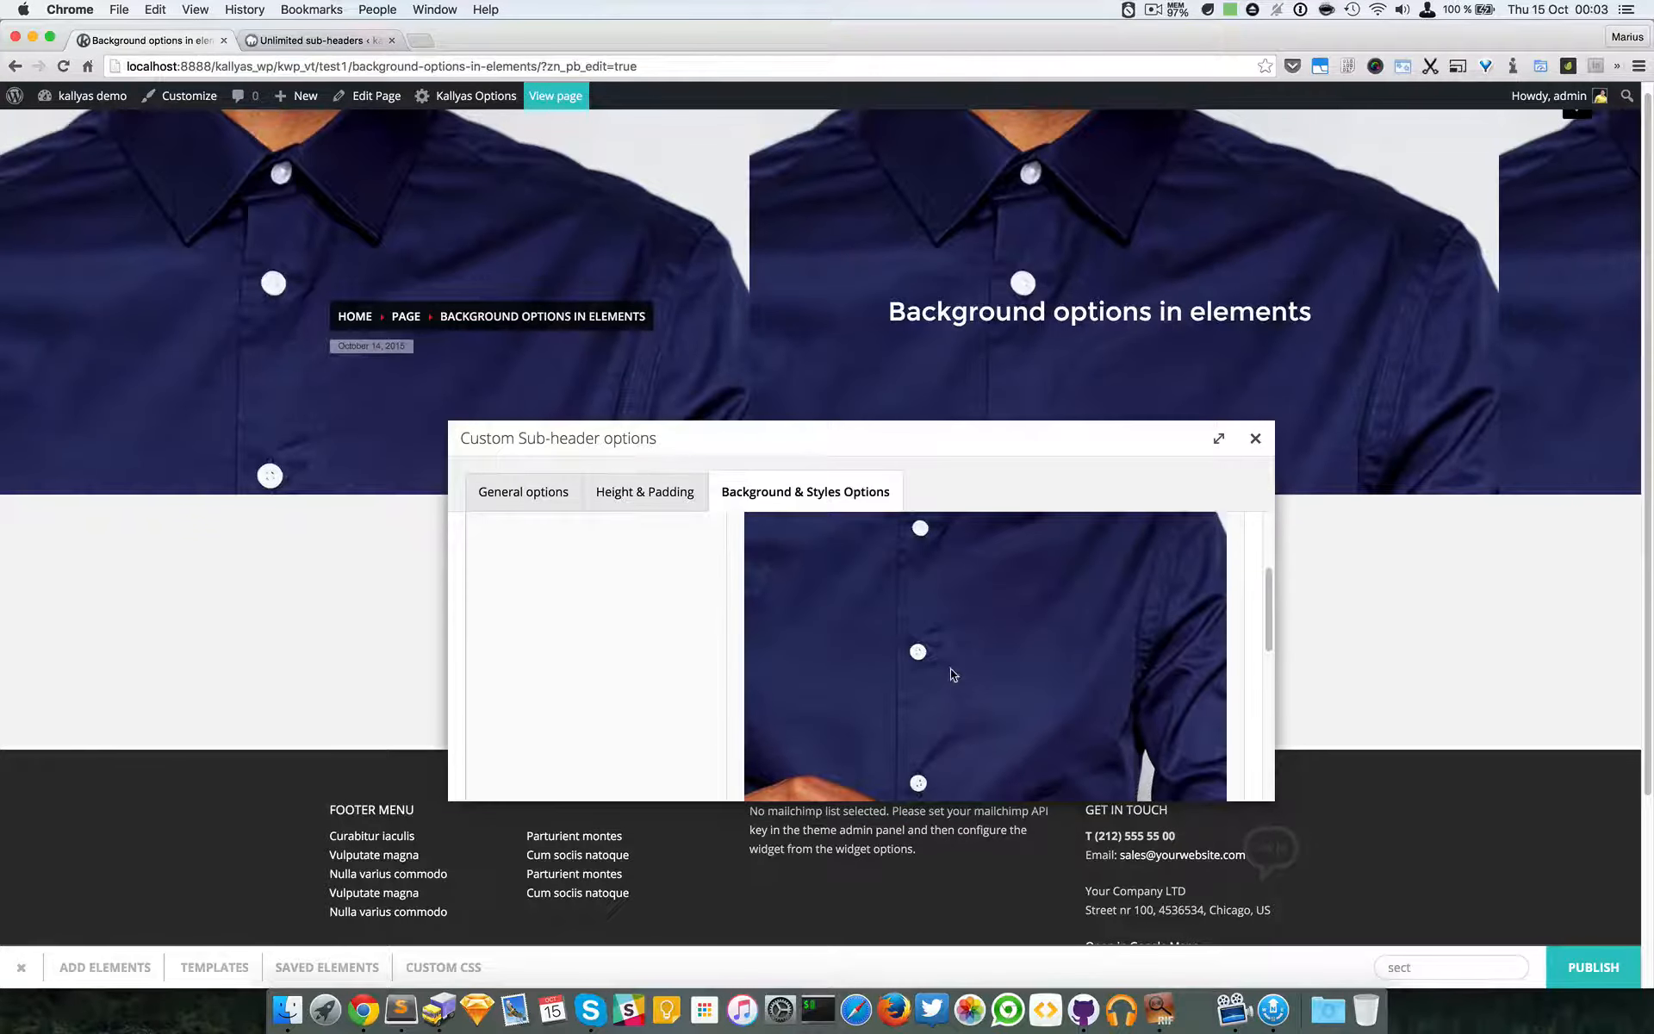
scroll(954, 675, "up", 3)
scroll(953, 675, "down", 10)
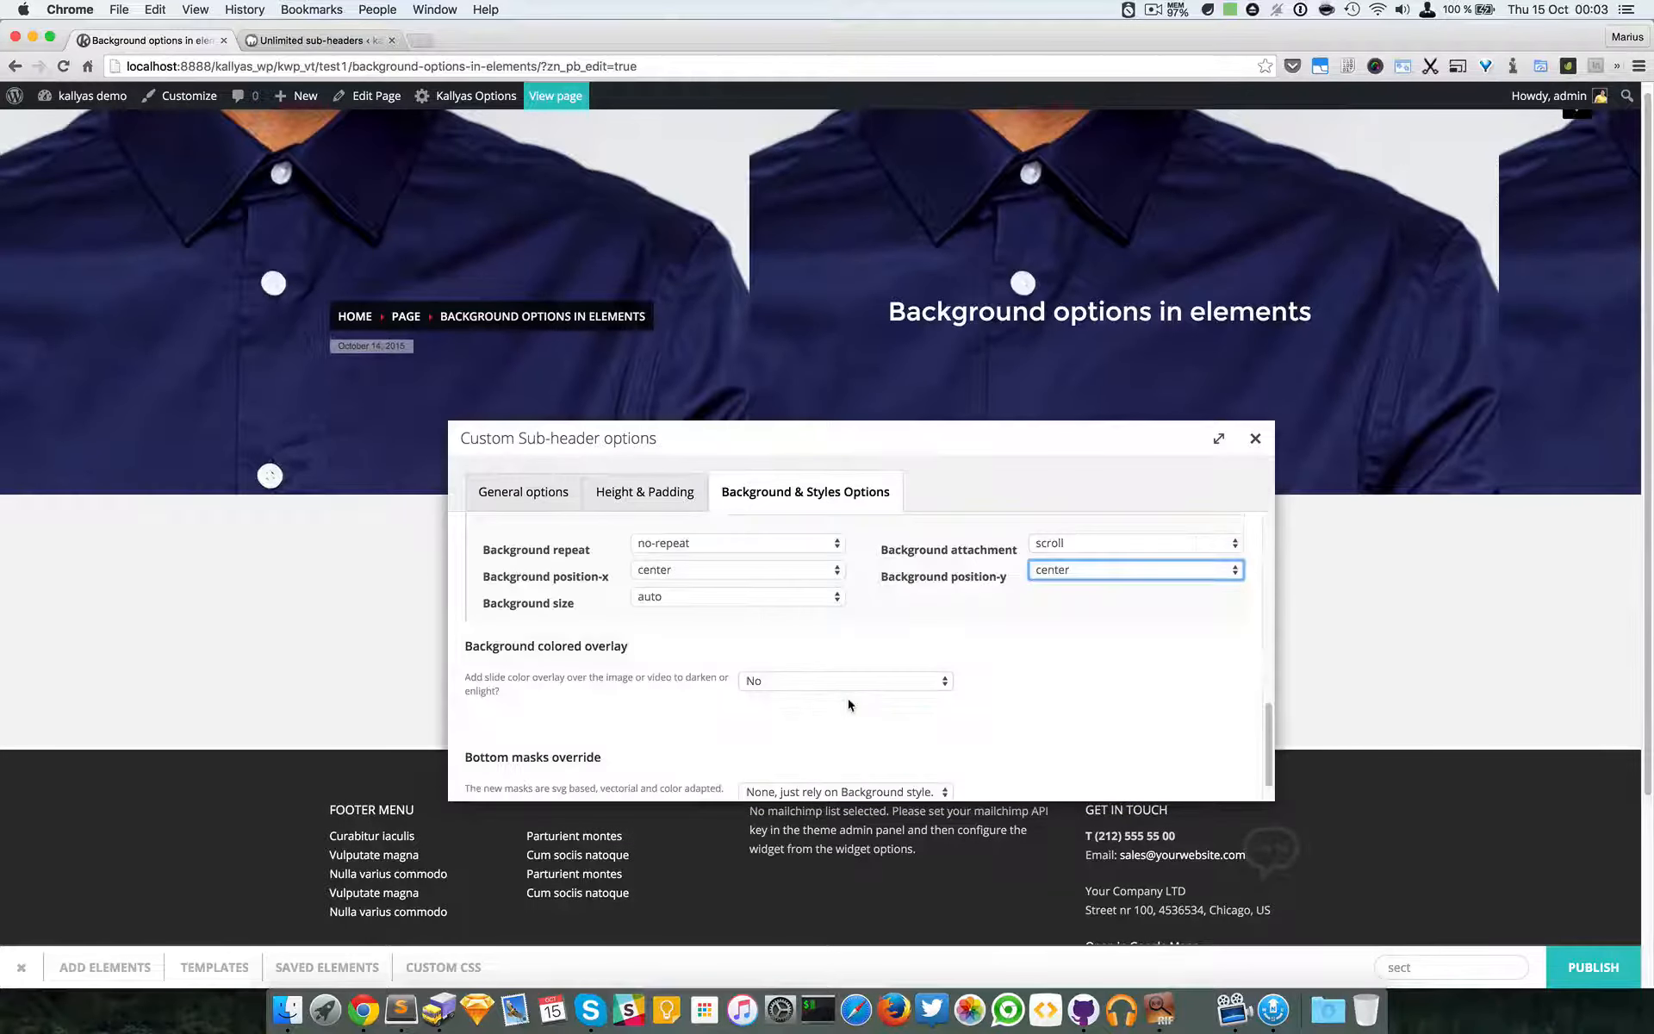
scroll(836, 668, "up", 1)
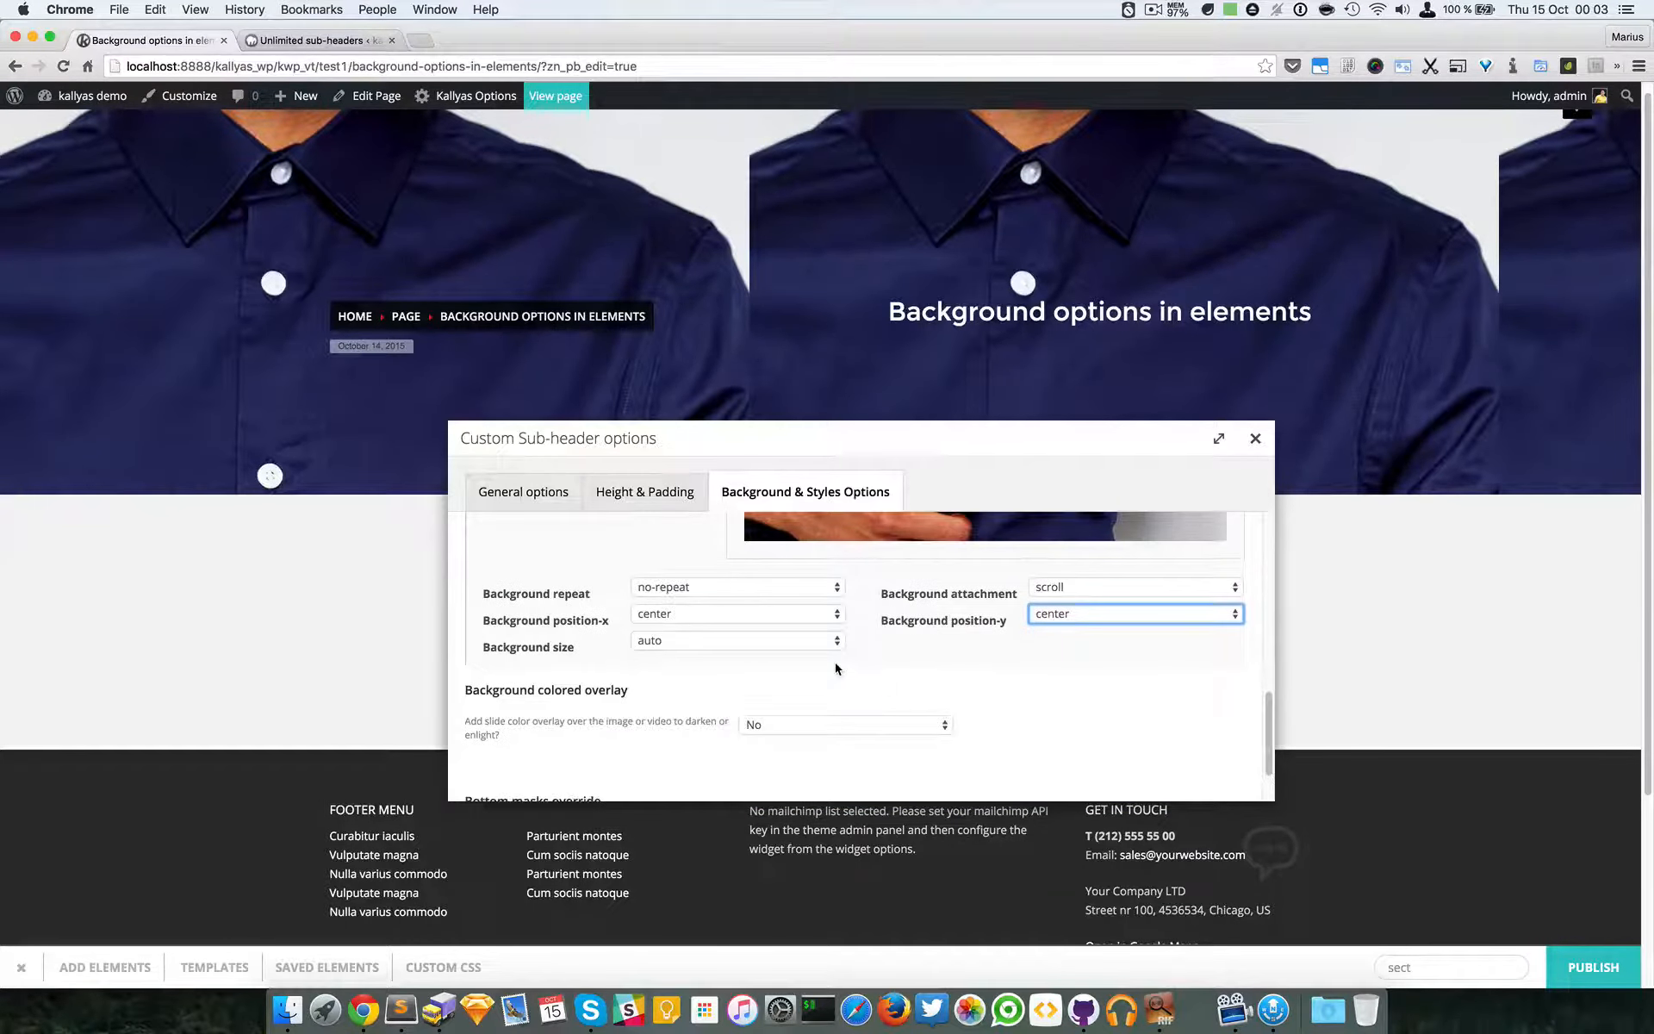
- Set the background image's vertical position (position-y) to top, keeping the horizontal position at center
left_click(740, 616)
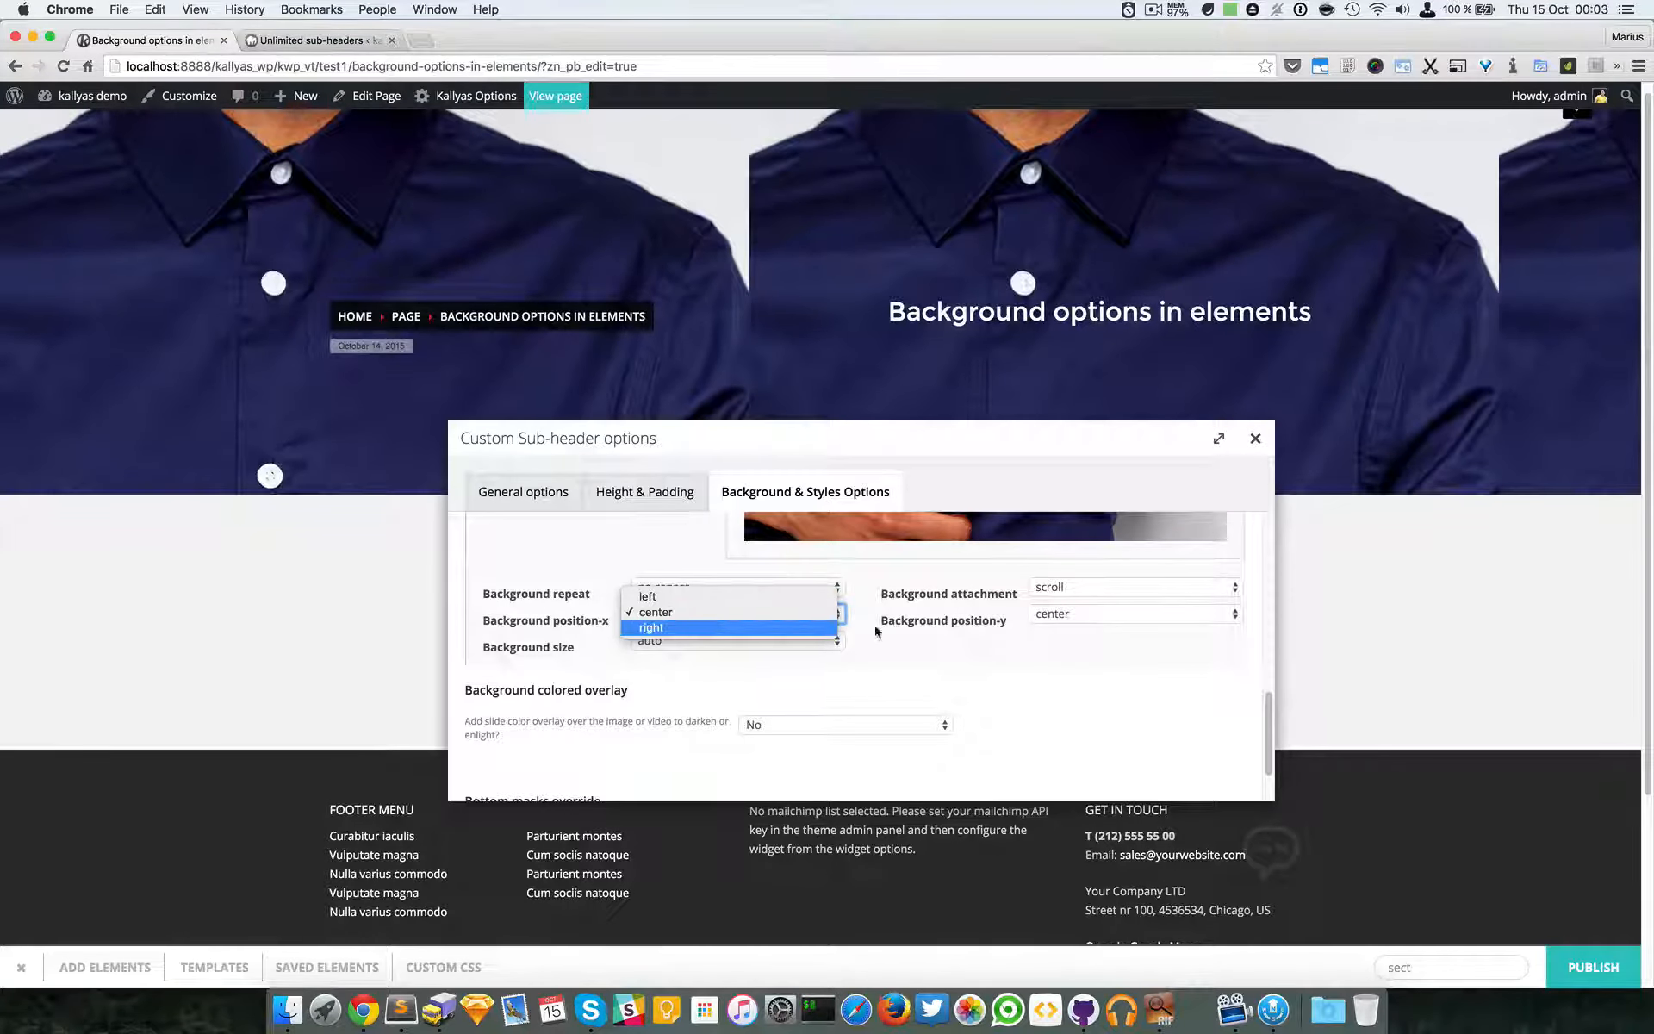
left_click(1017, 637)
left_click(1056, 615)
left_click(1068, 593)
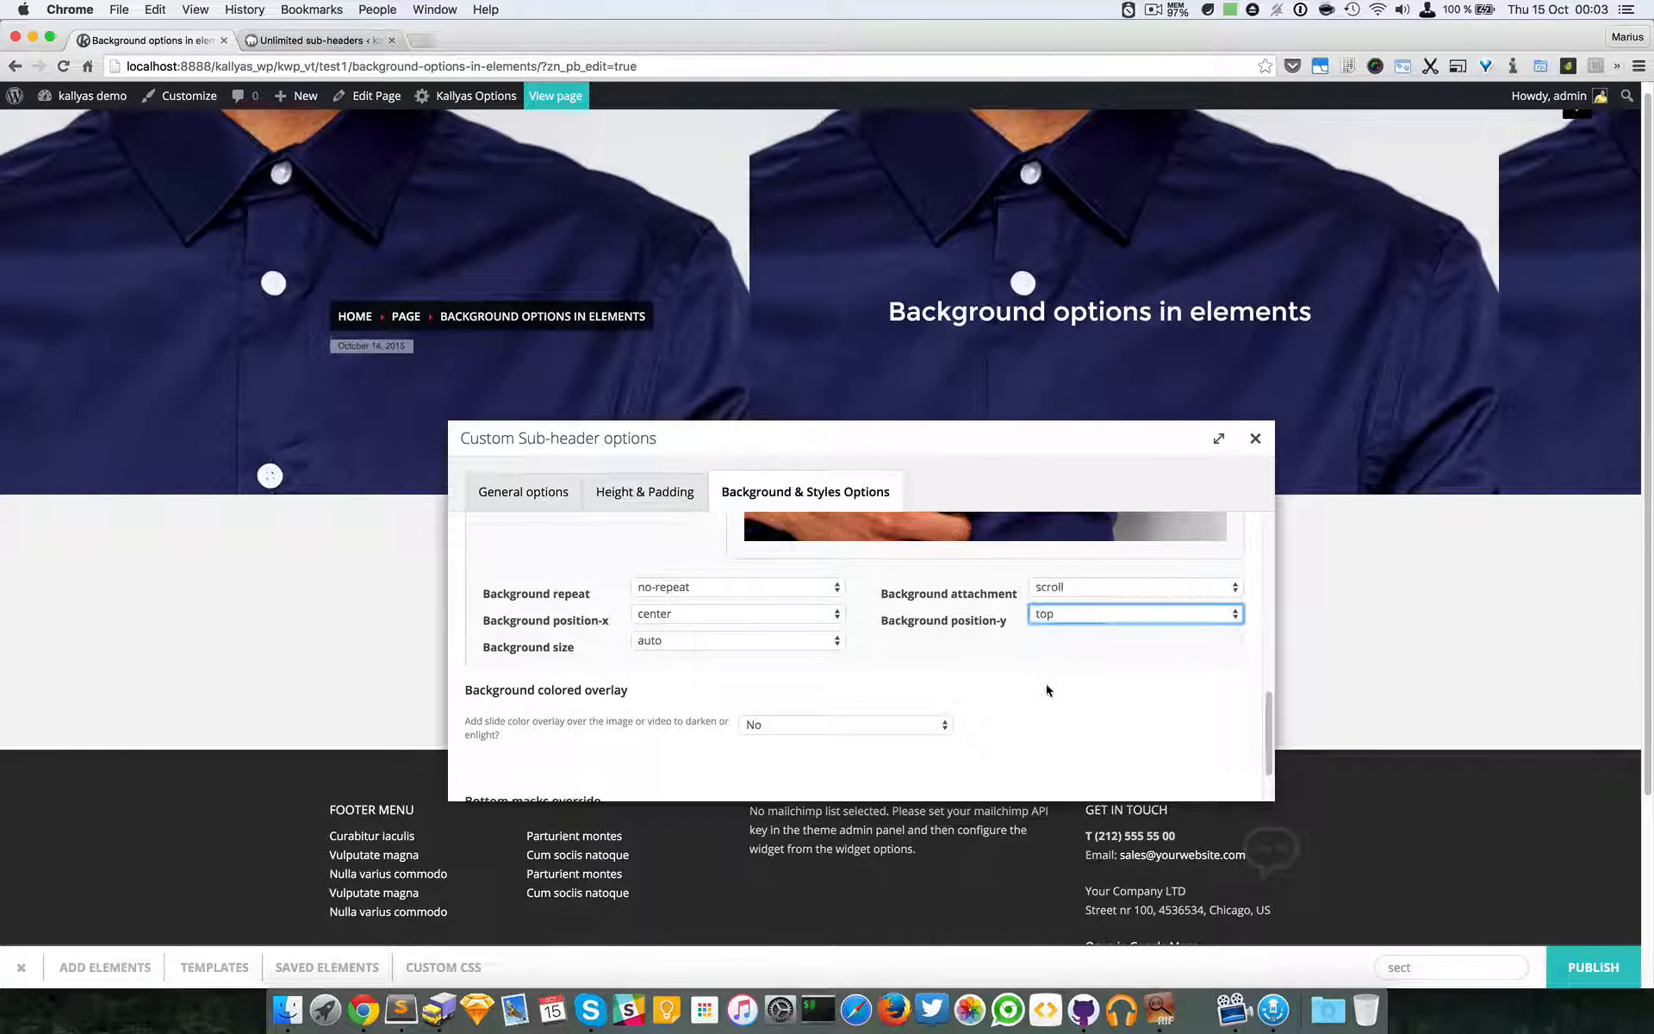
left_click(1047, 689)
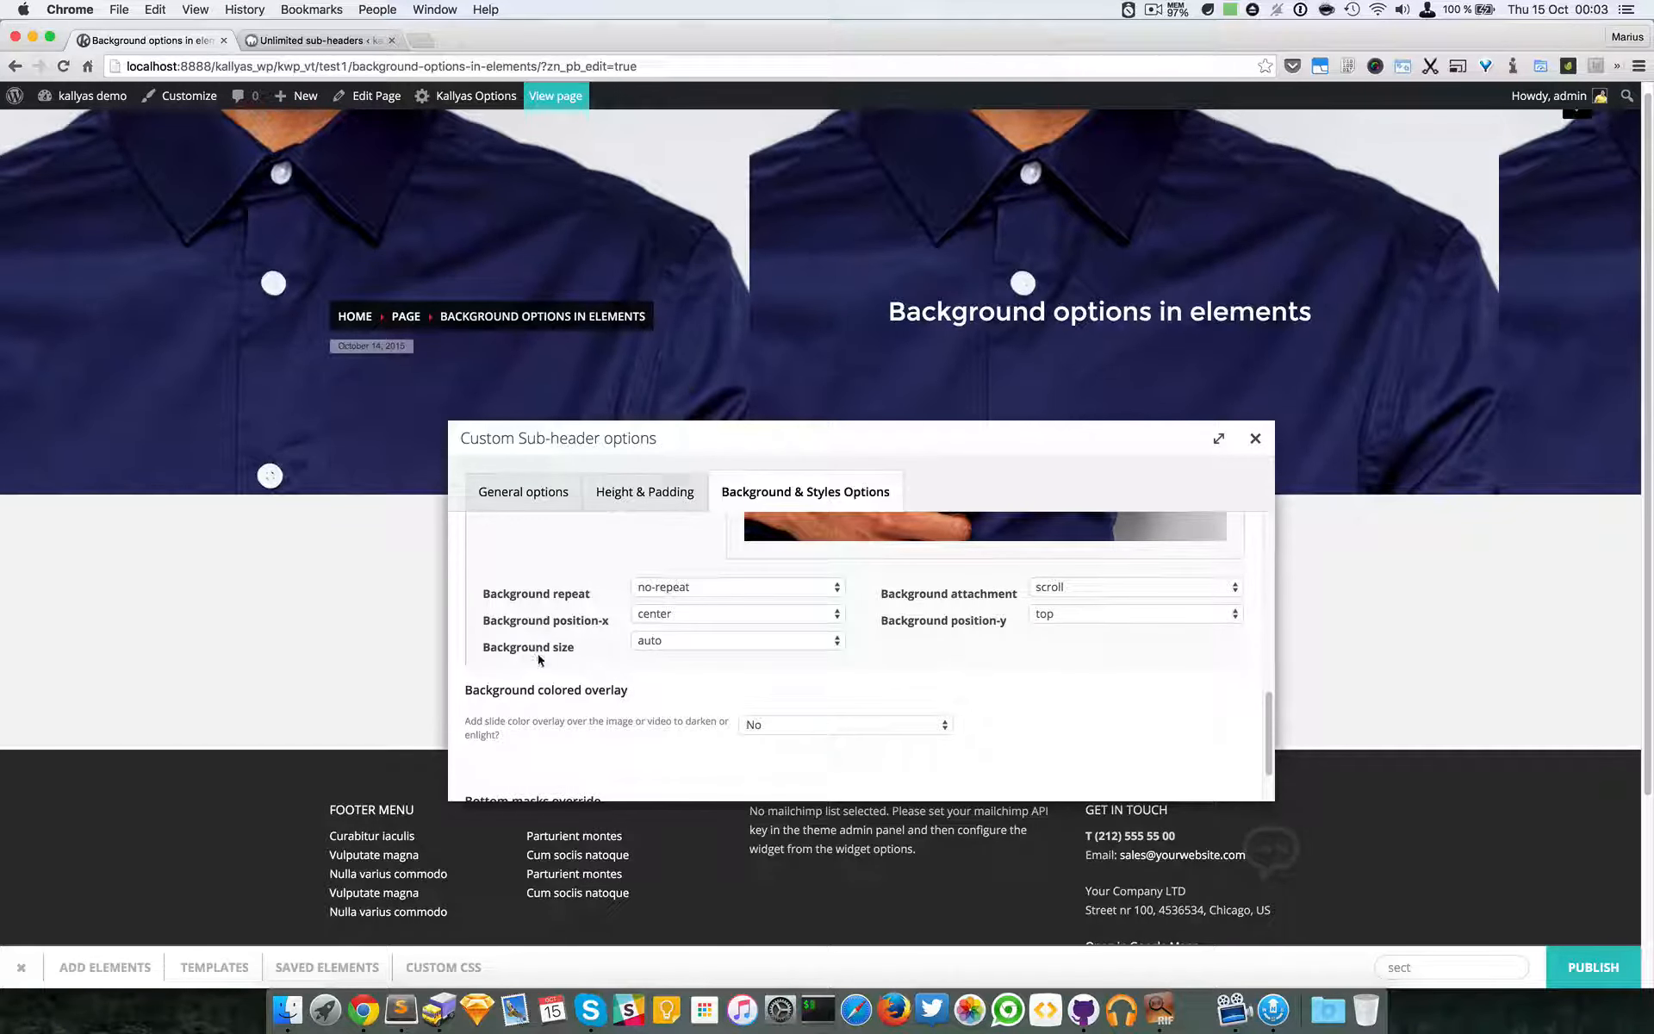
- Set the sub-header background image's size to cover and close the options to see it on the page
left_click(683, 645)
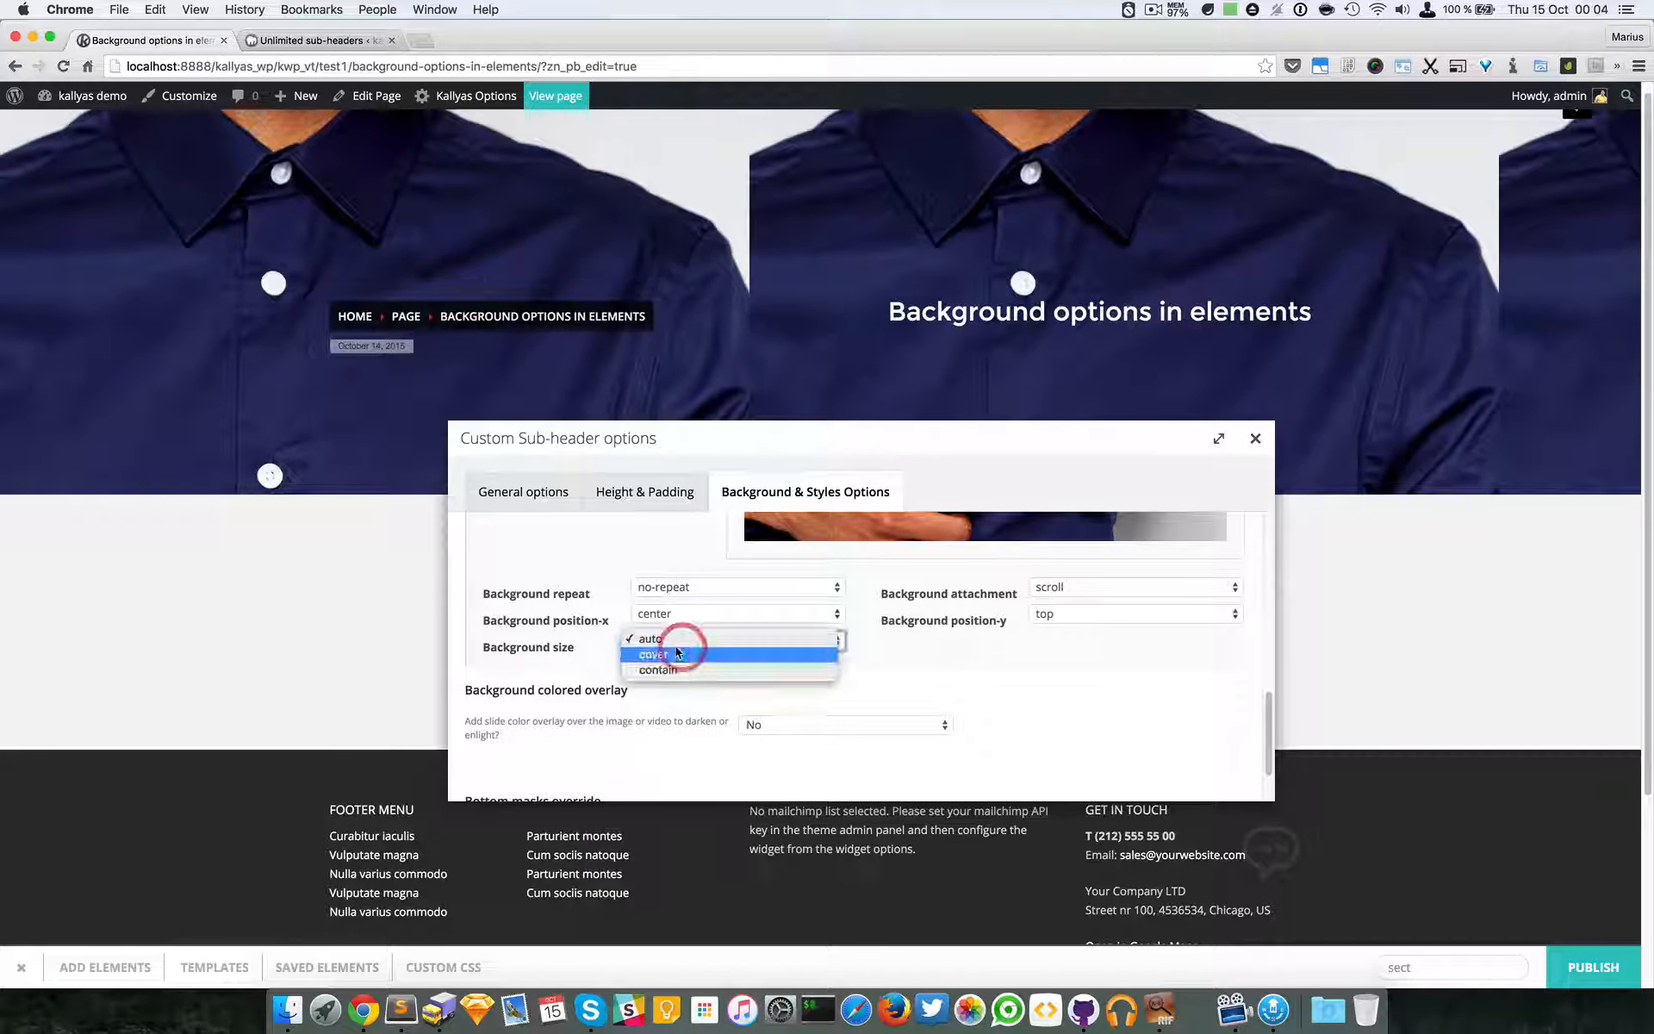
left_click(541, 662)
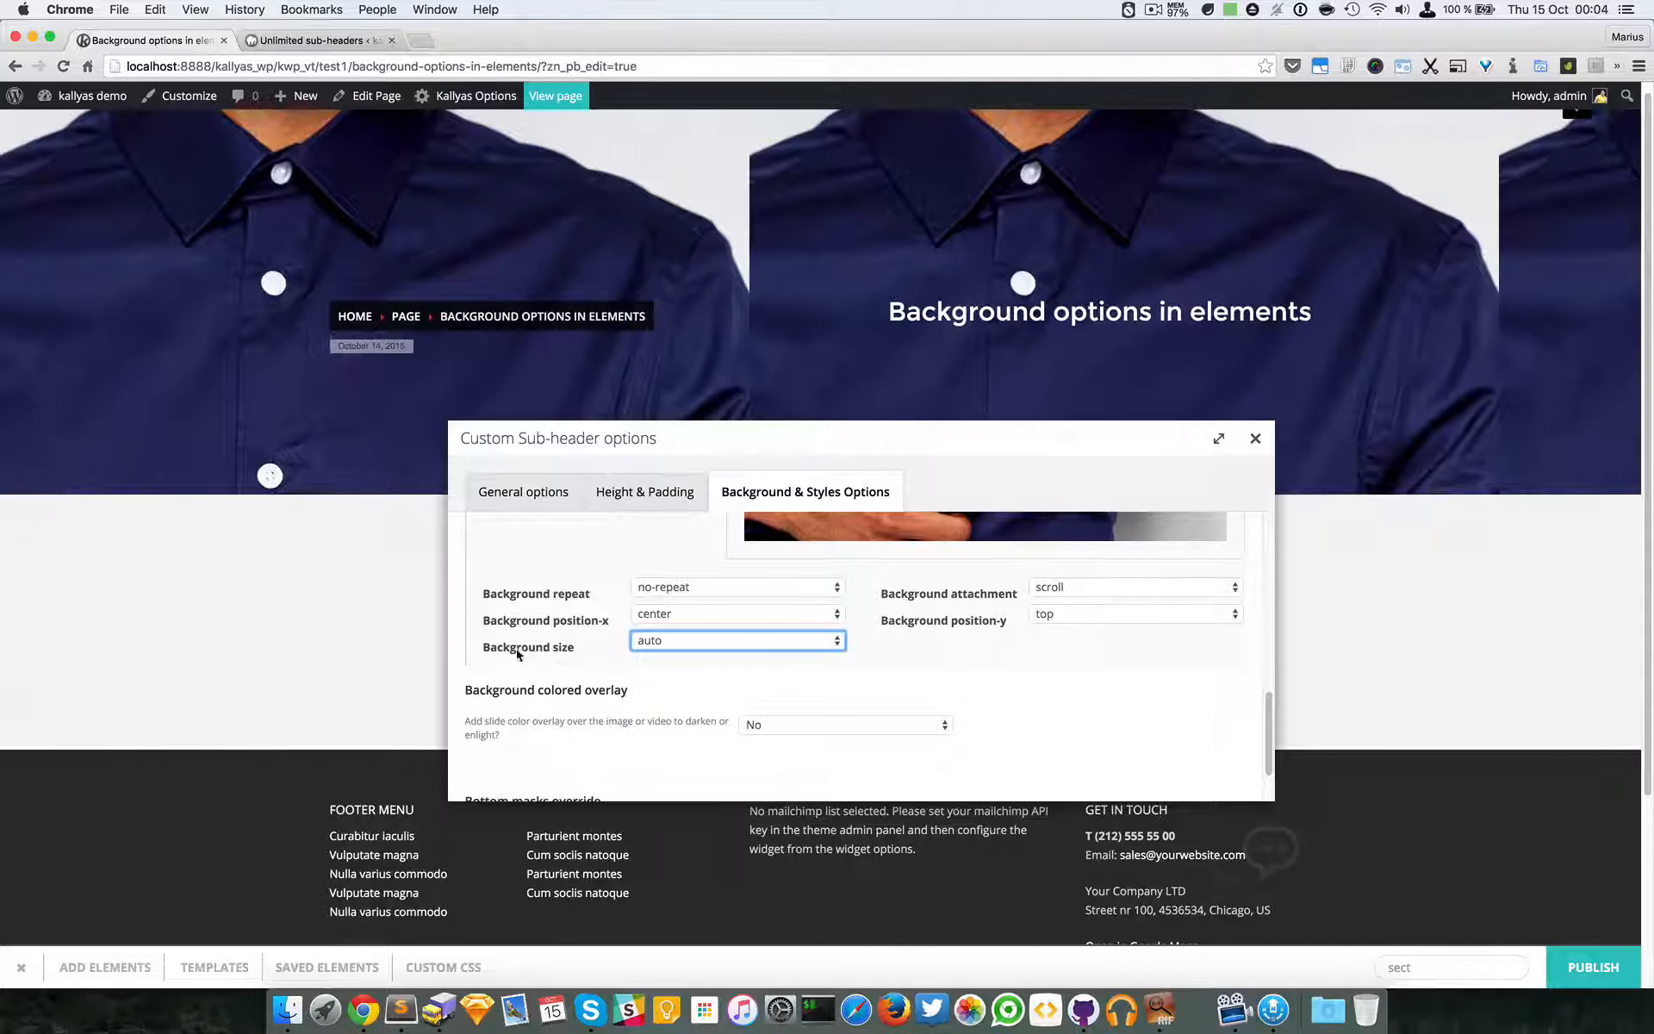
left_click(749, 651)
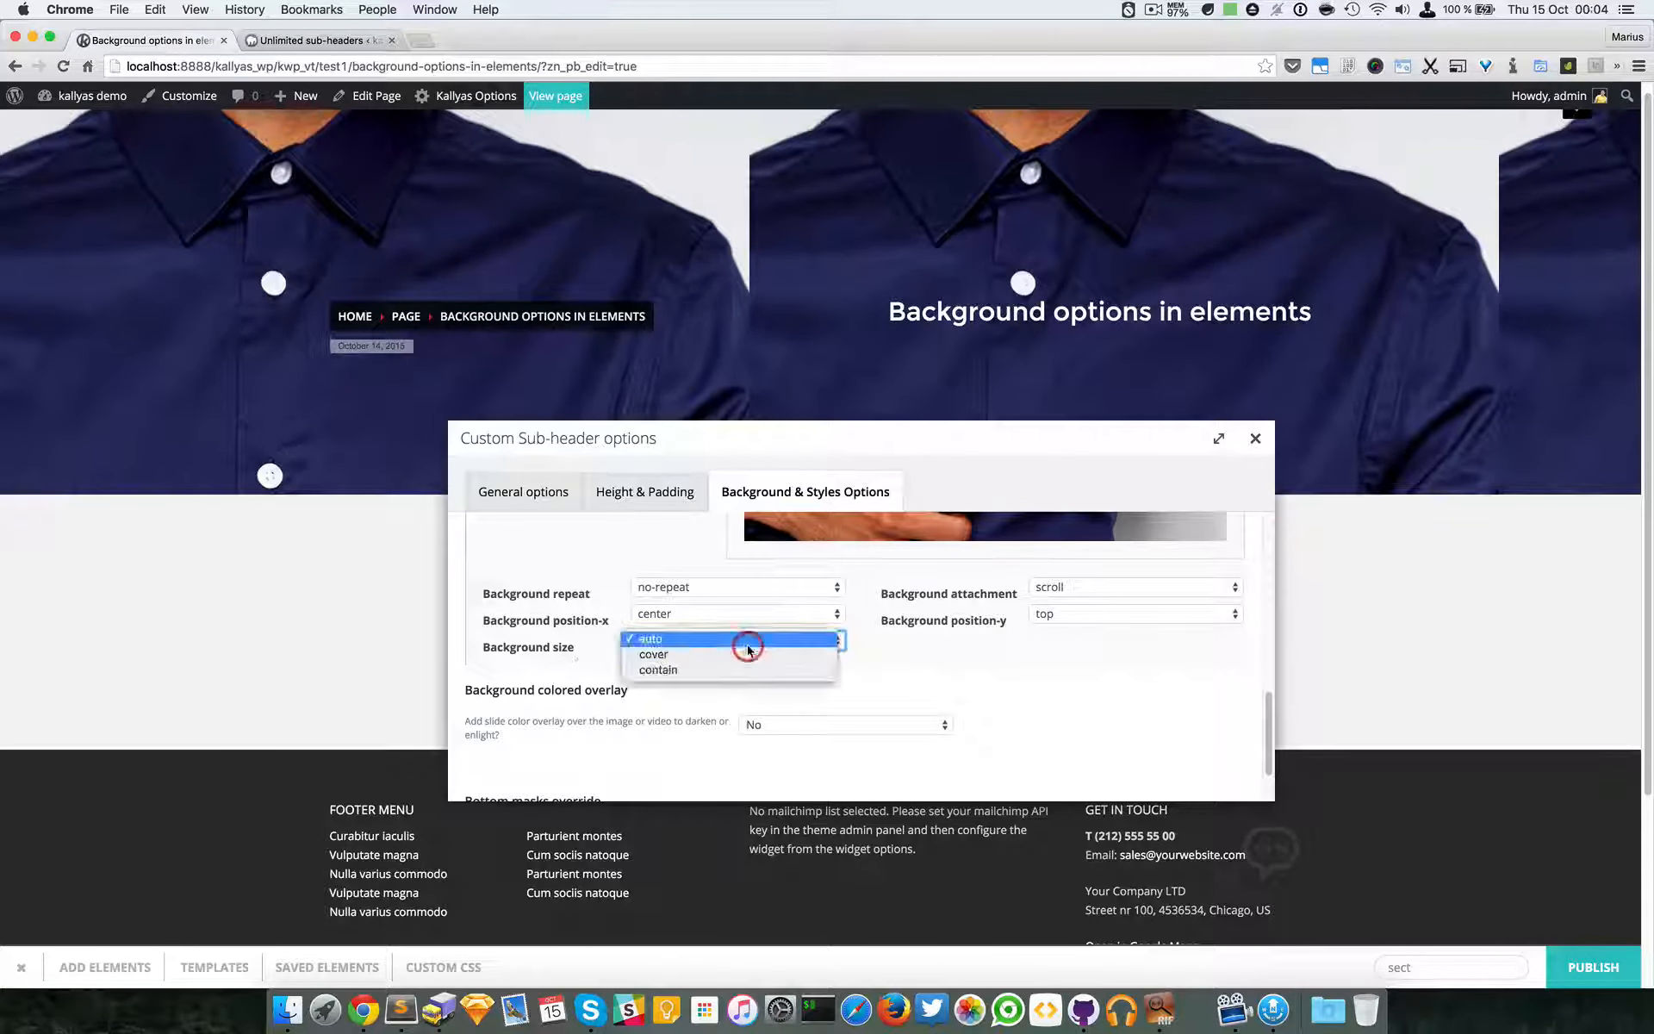
left_click(782, 655)
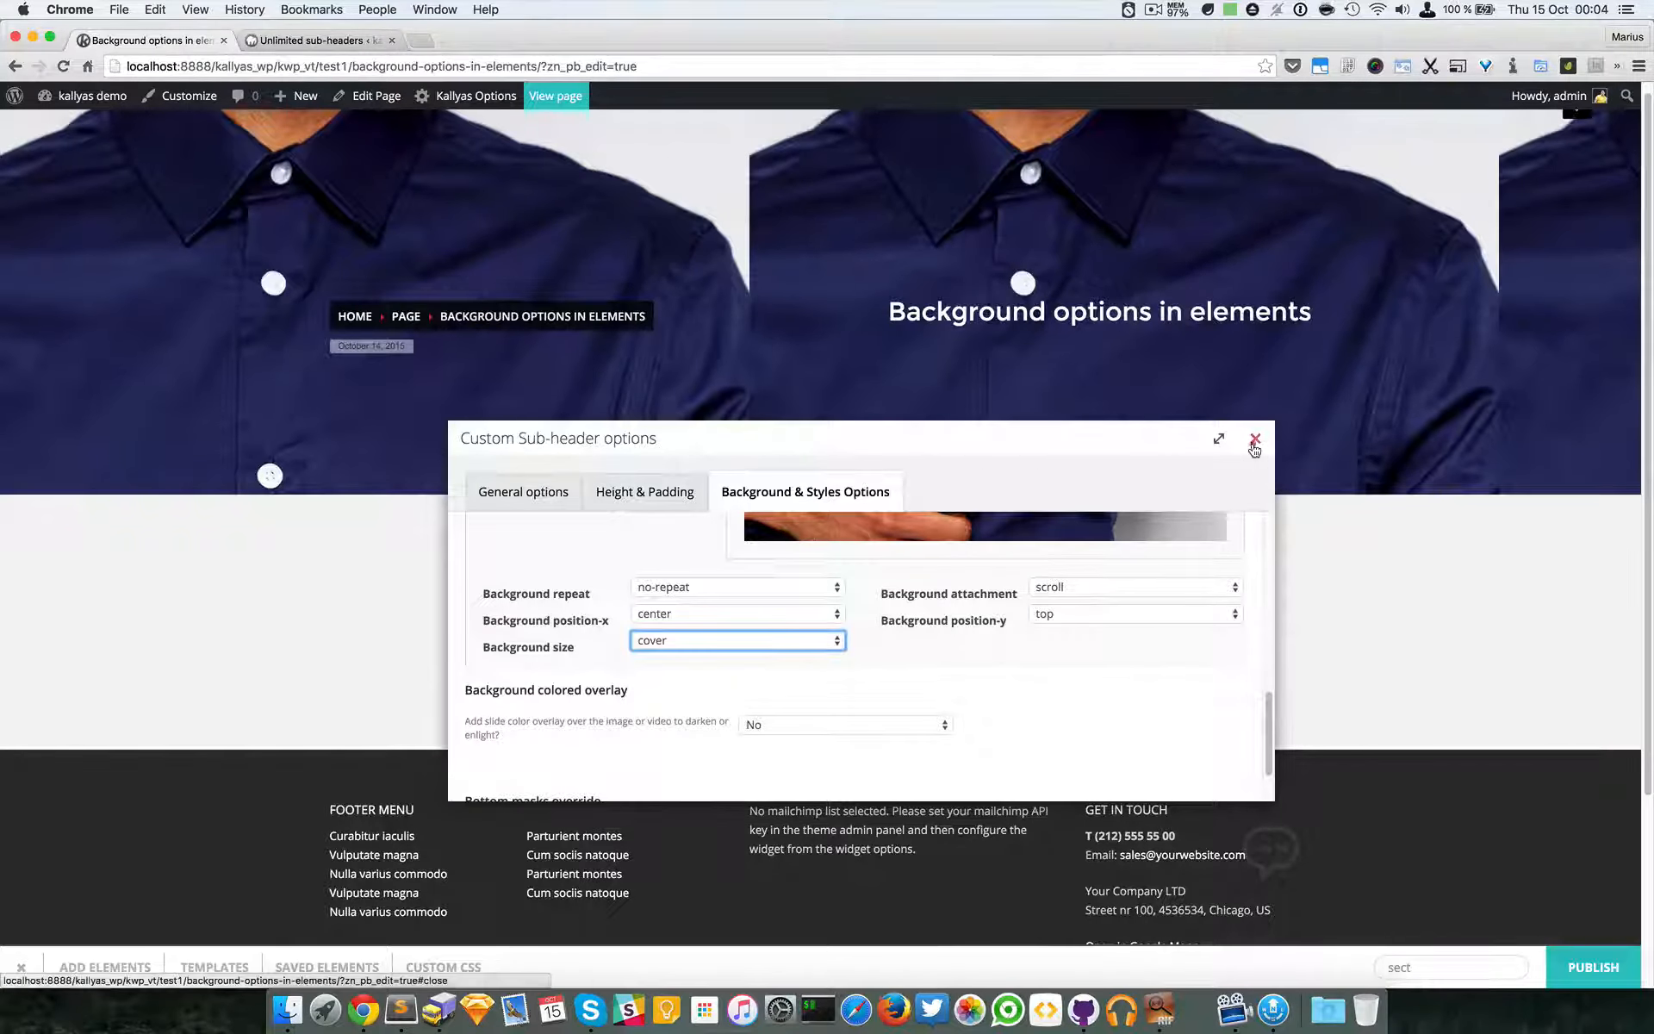
left_click(1255, 439)
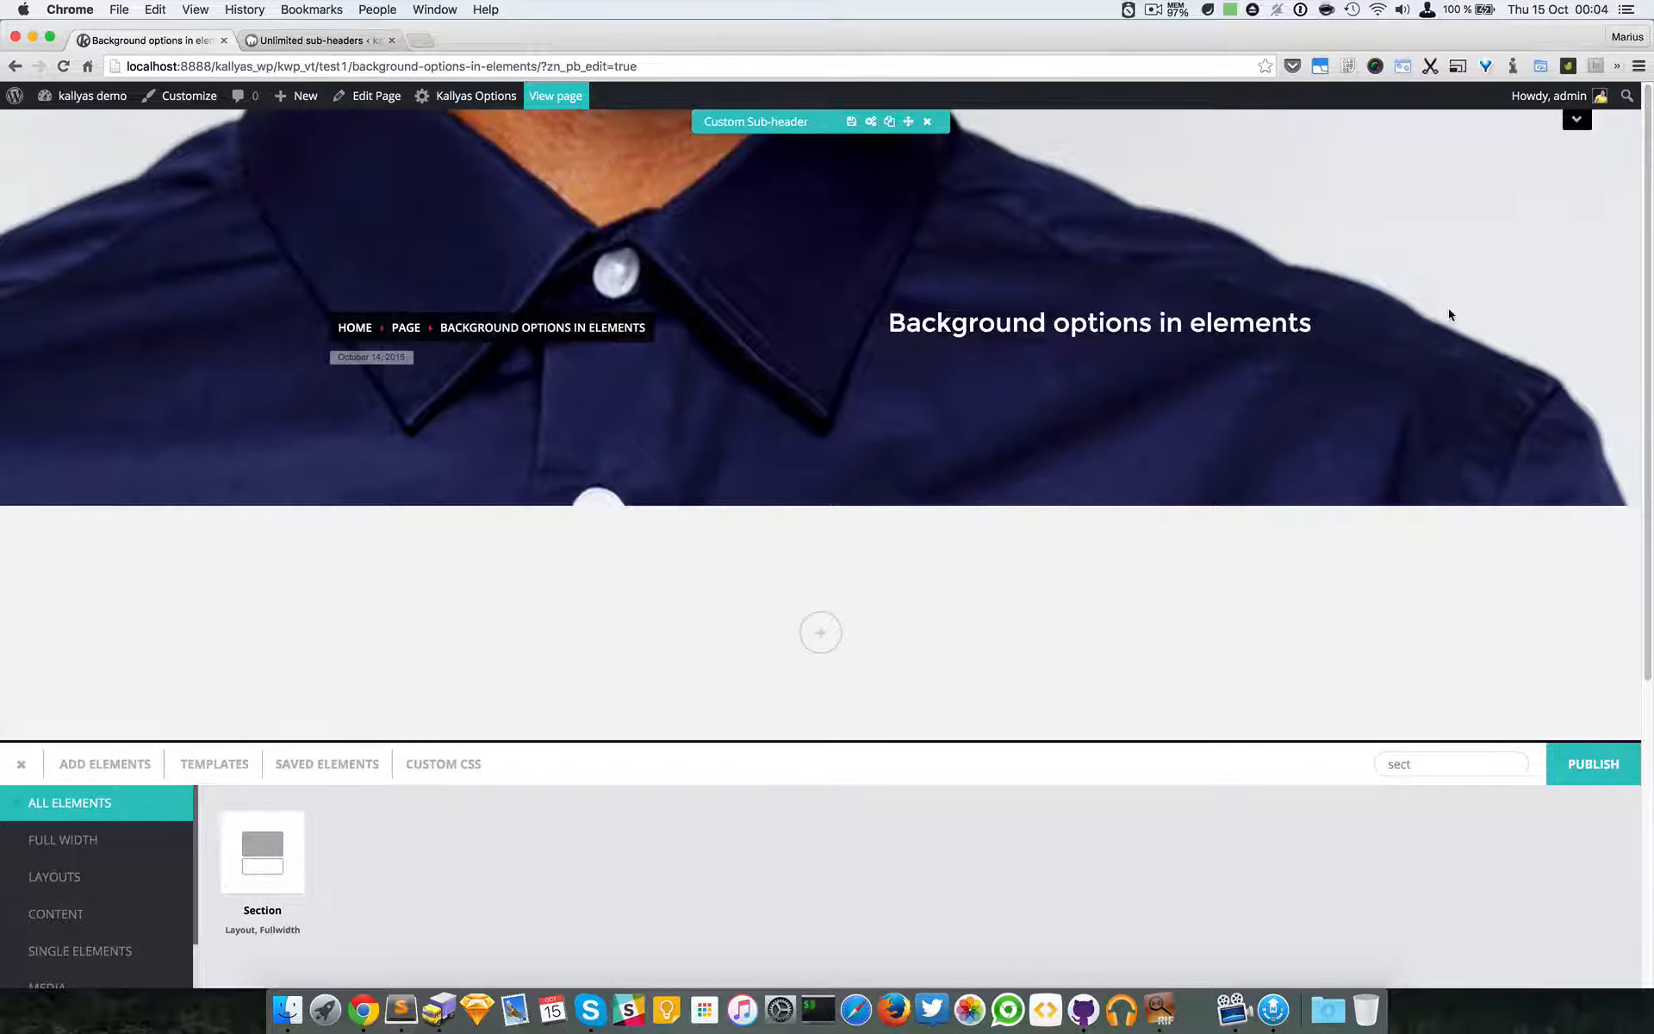
- Change the Custom Sub-header's background size to contain and close the options to see the effect
left_click(872, 123)
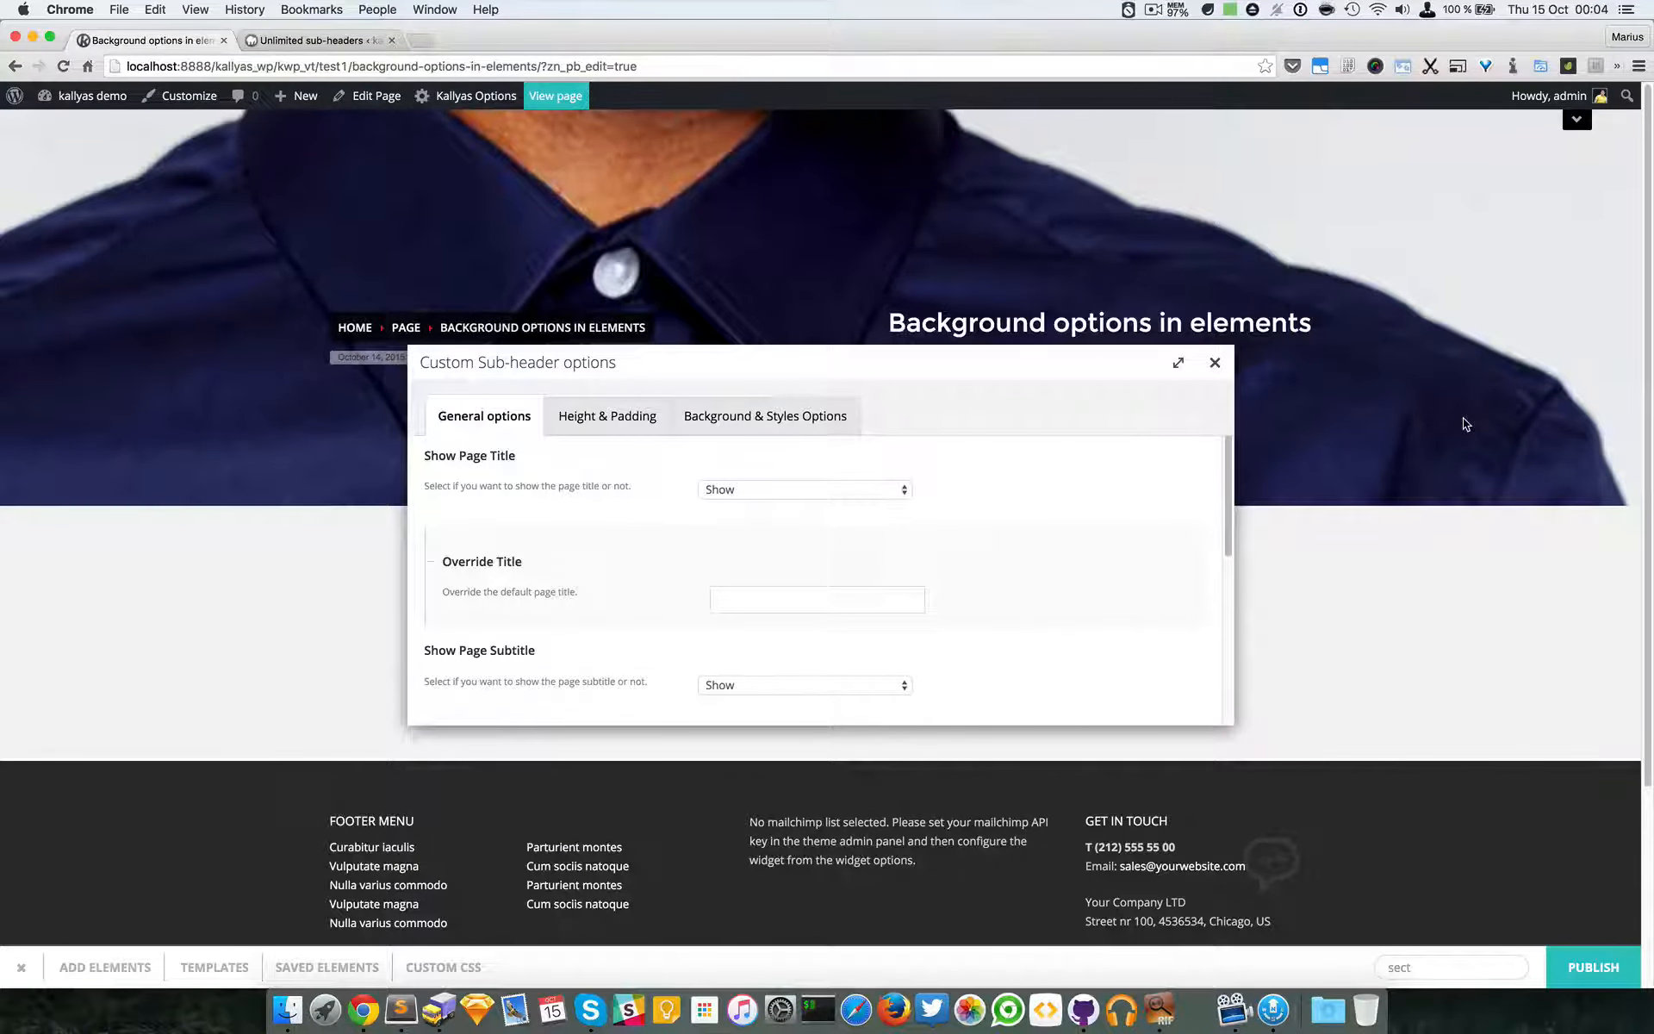
left_click(775, 416)
scroll(715, 500, "down", 2)
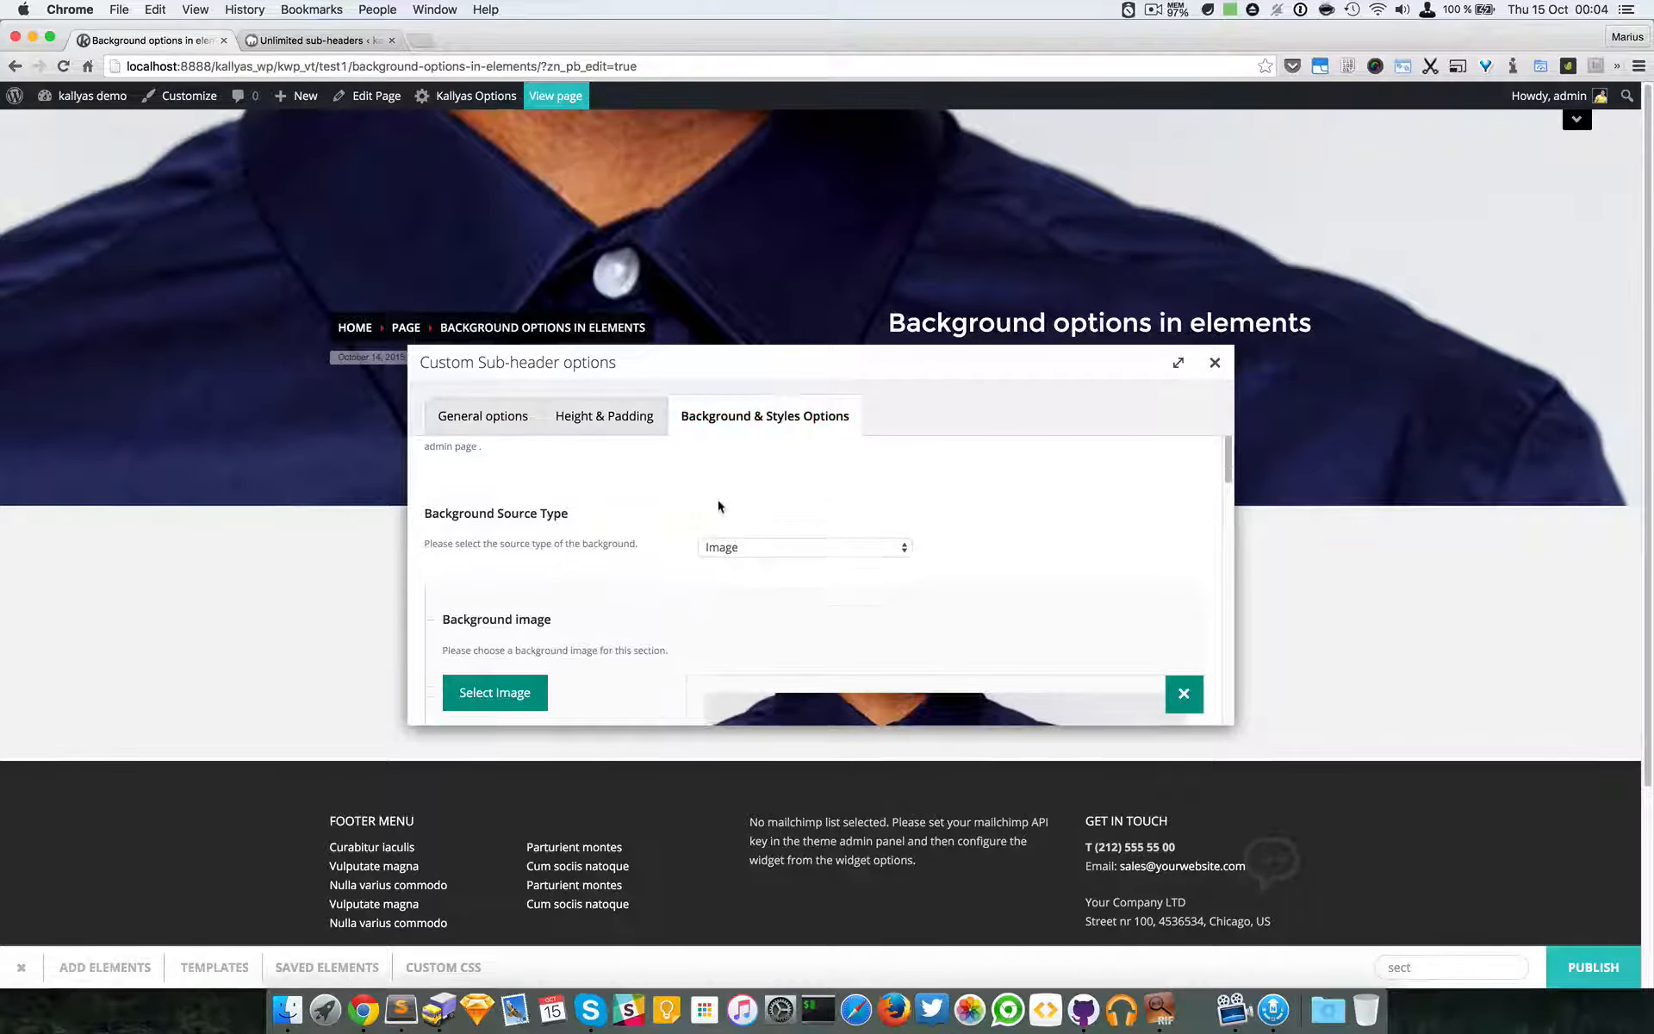
scroll(721, 507, "down", 4)
scroll(865, 641, "down", 6)
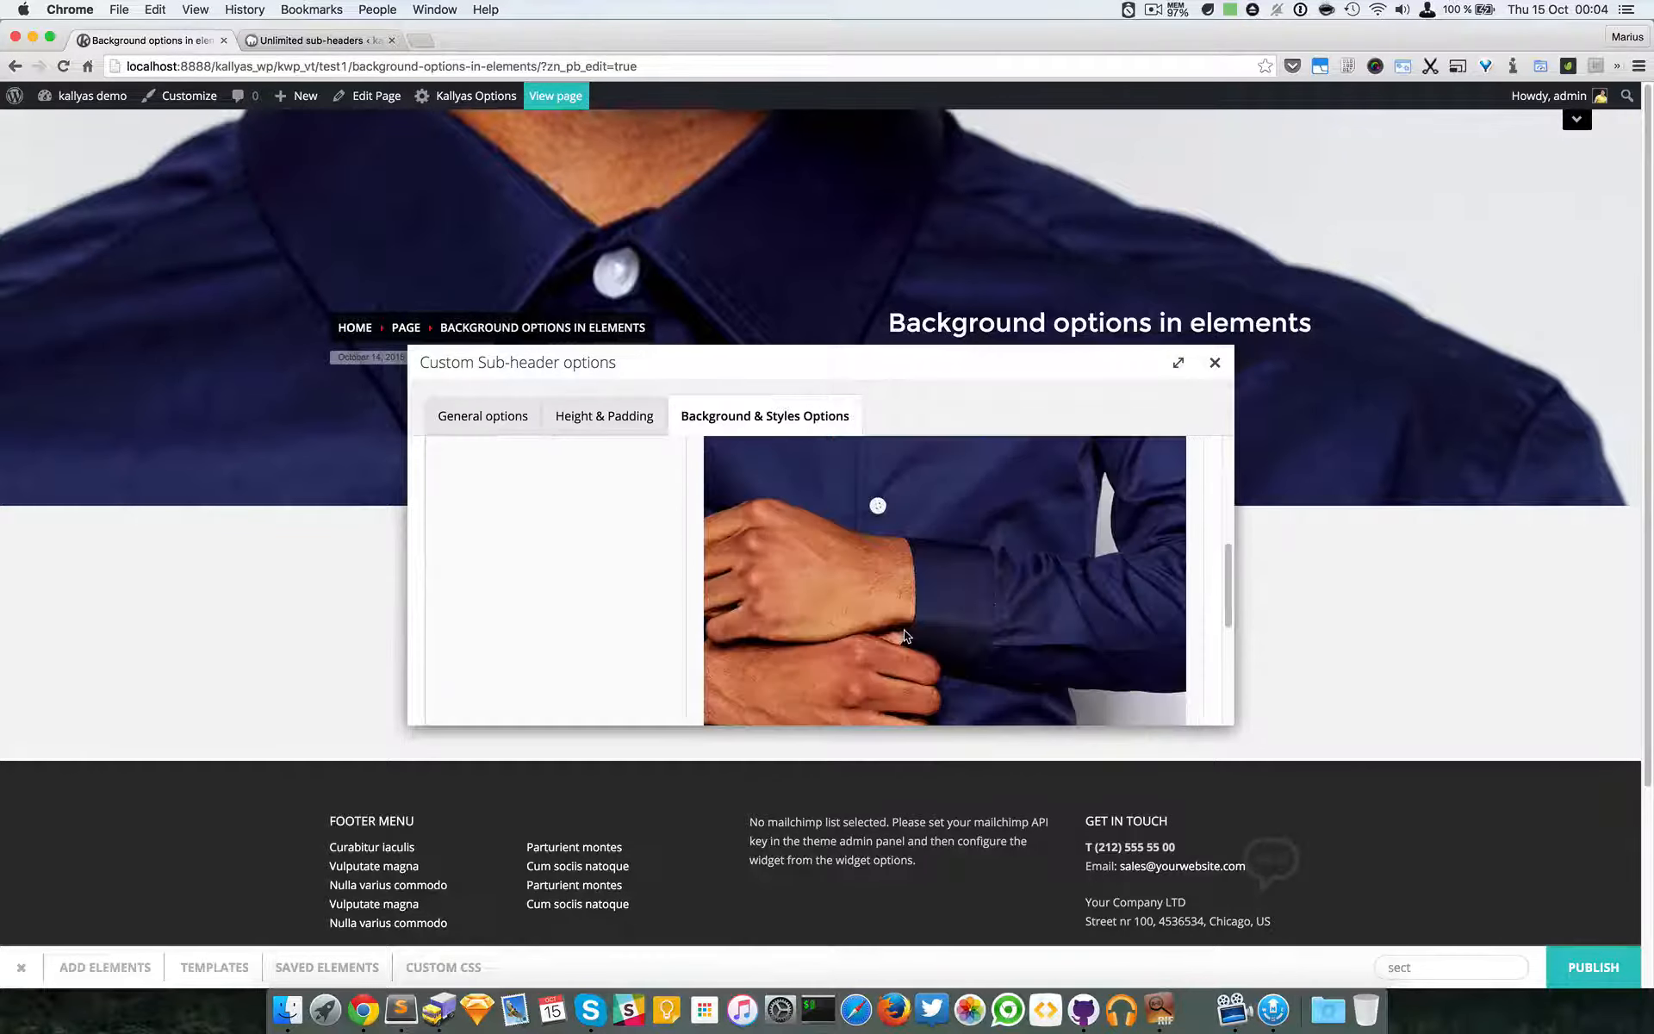
left_click(778, 593)
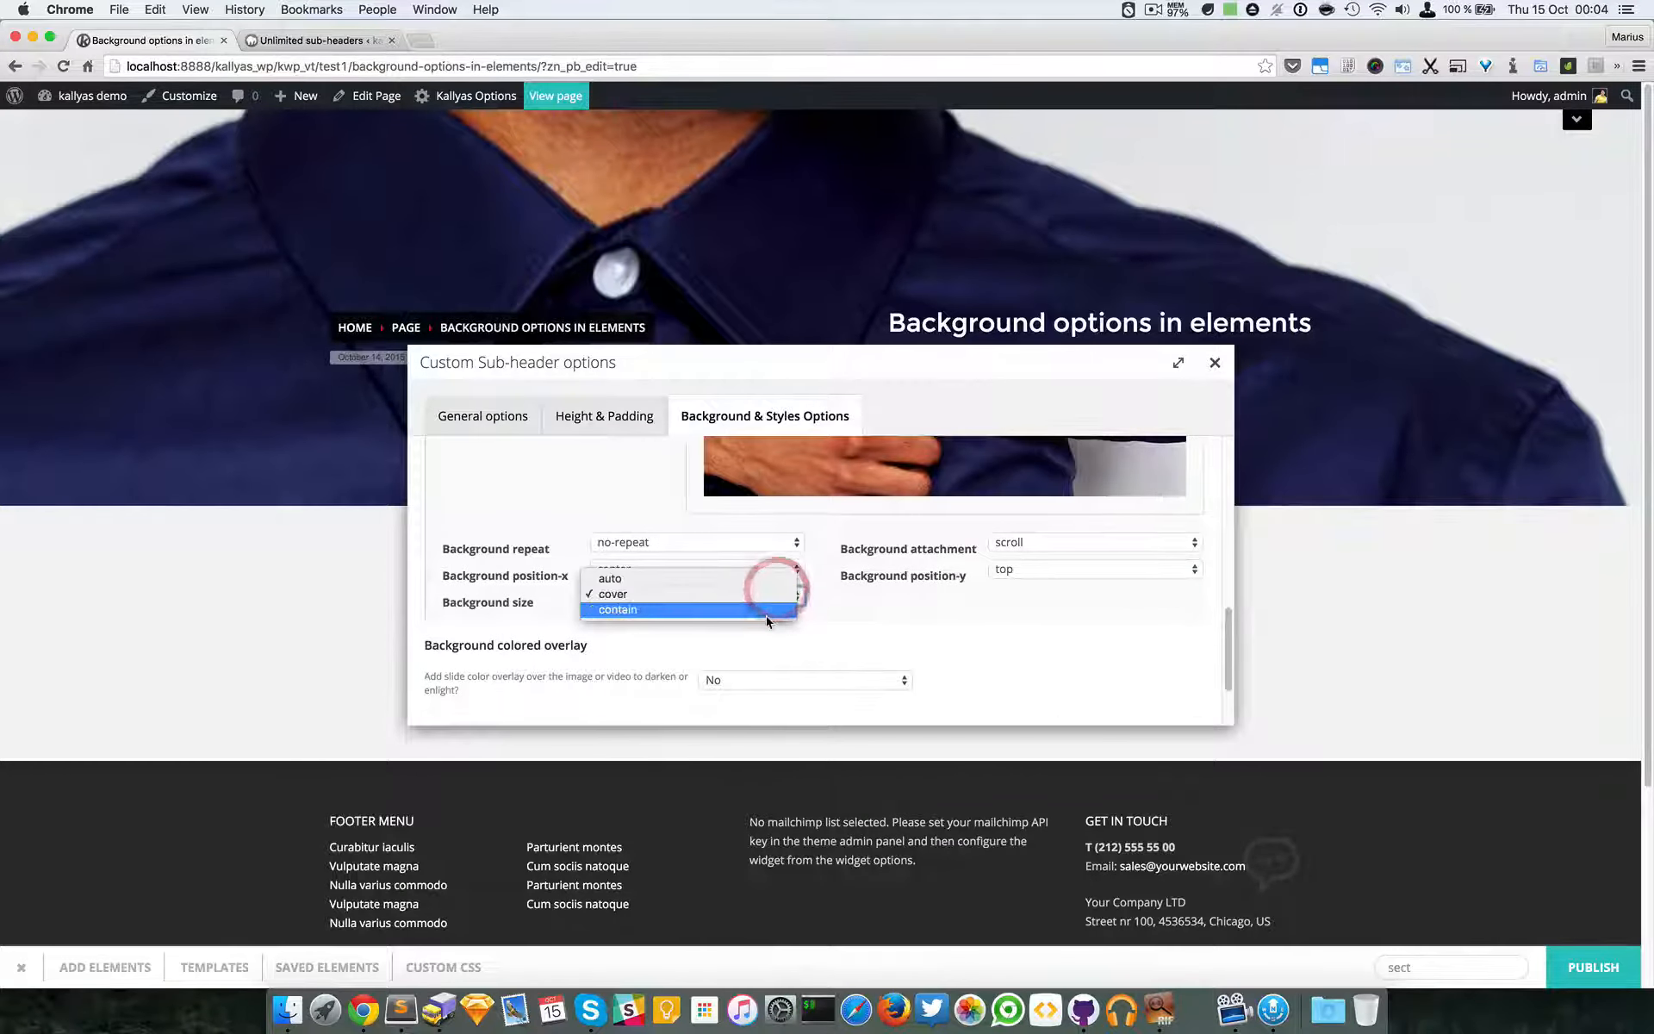
left_click(764, 617)
left_click(1216, 364)
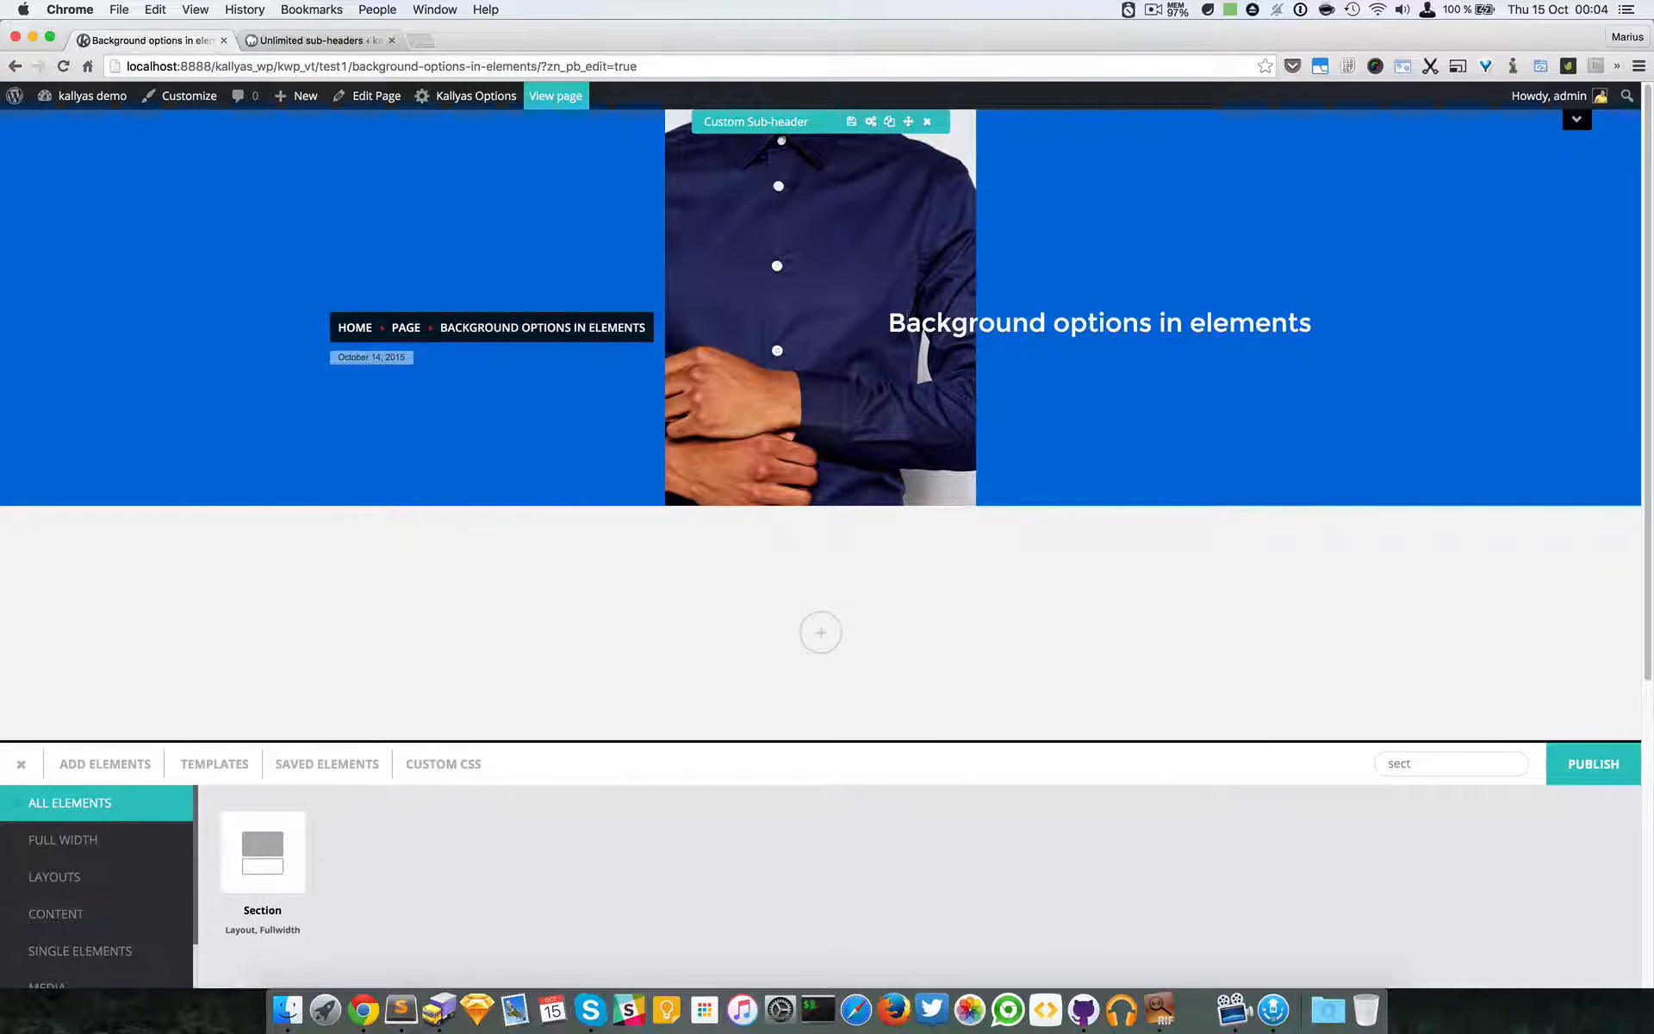
- Remove the shirt image from the Custom Sub-header's background image setting
left_click(871, 123)
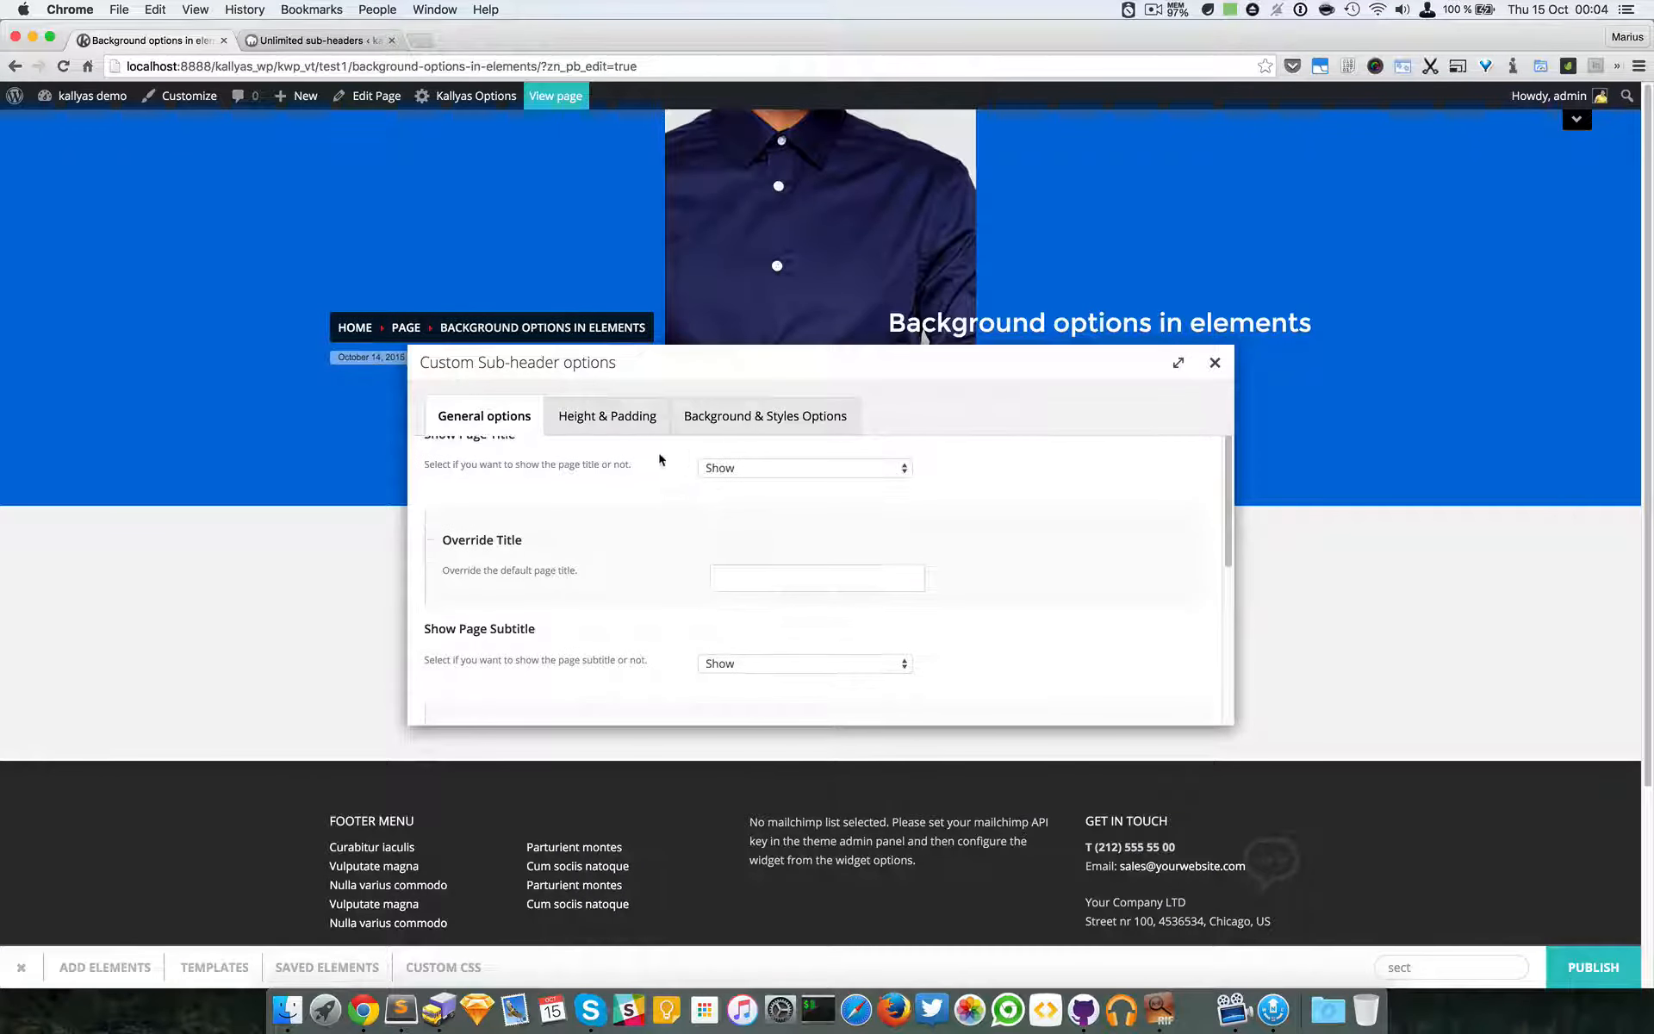
left_click(751, 417)
scroll(948, 629, "down", 2)
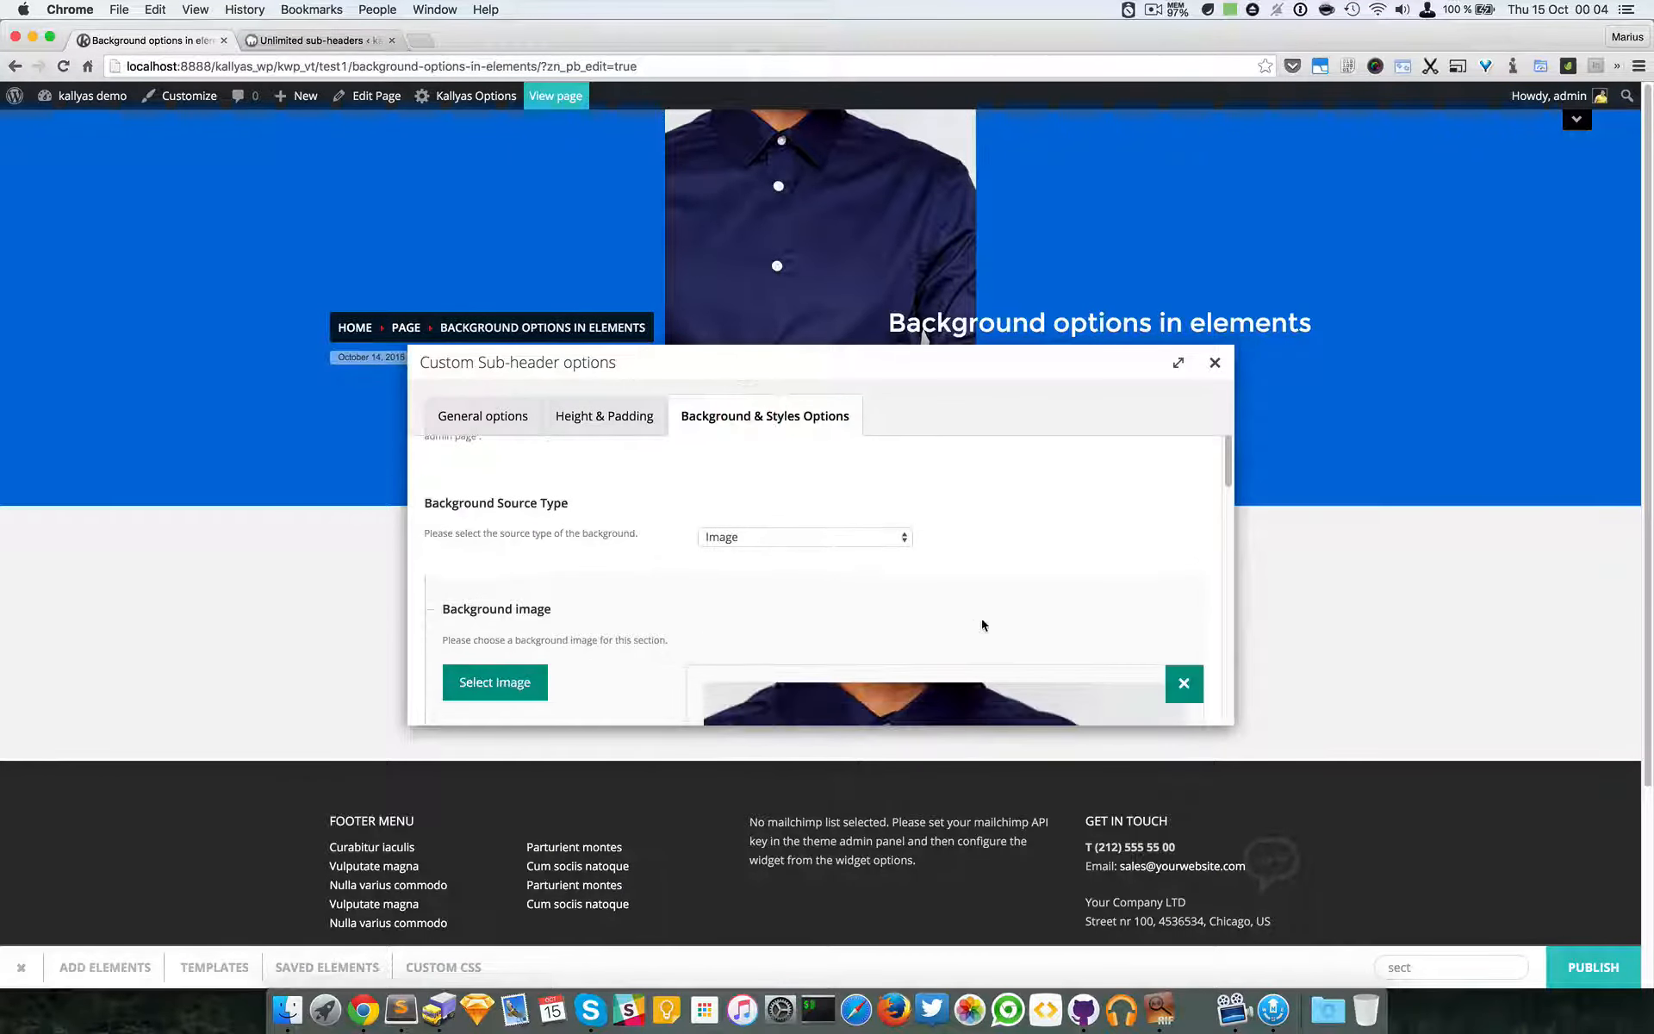
left_click(1193, 681)
- Insert chicago-690365-lq.jpg from the media library as the sub-header's background image
scroll(861, 616, "down", 3)
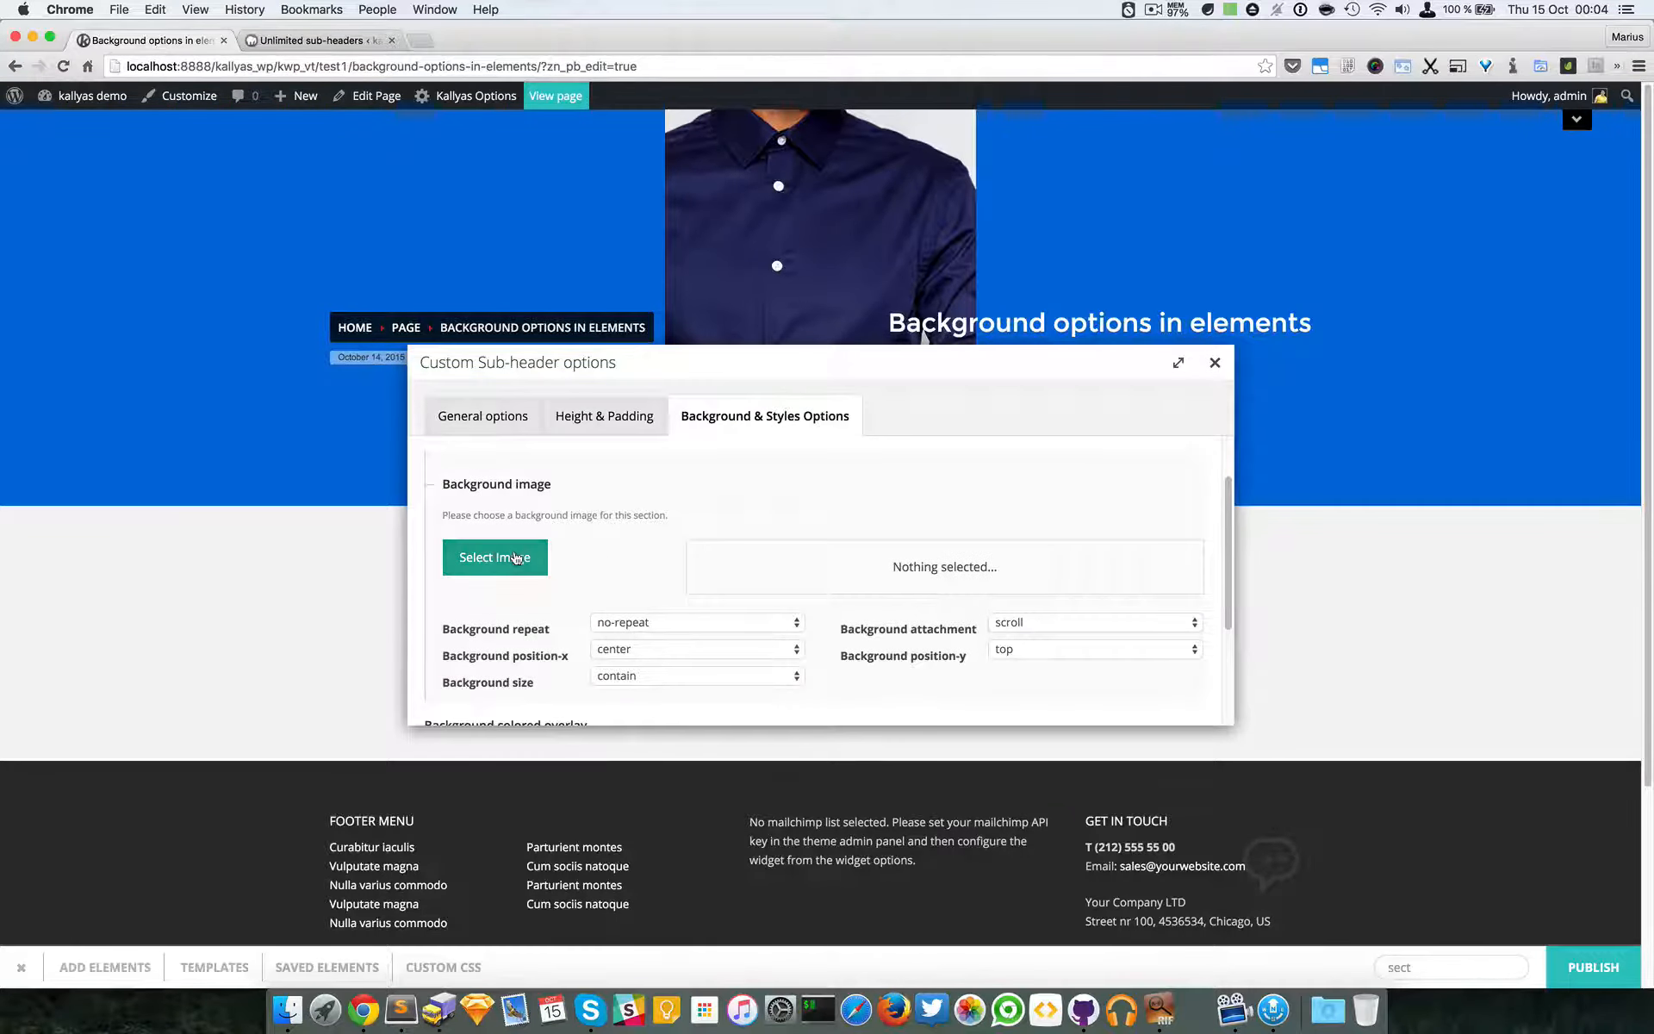
left_click(515, 559)
scroll(1006, 607, "down", 10)
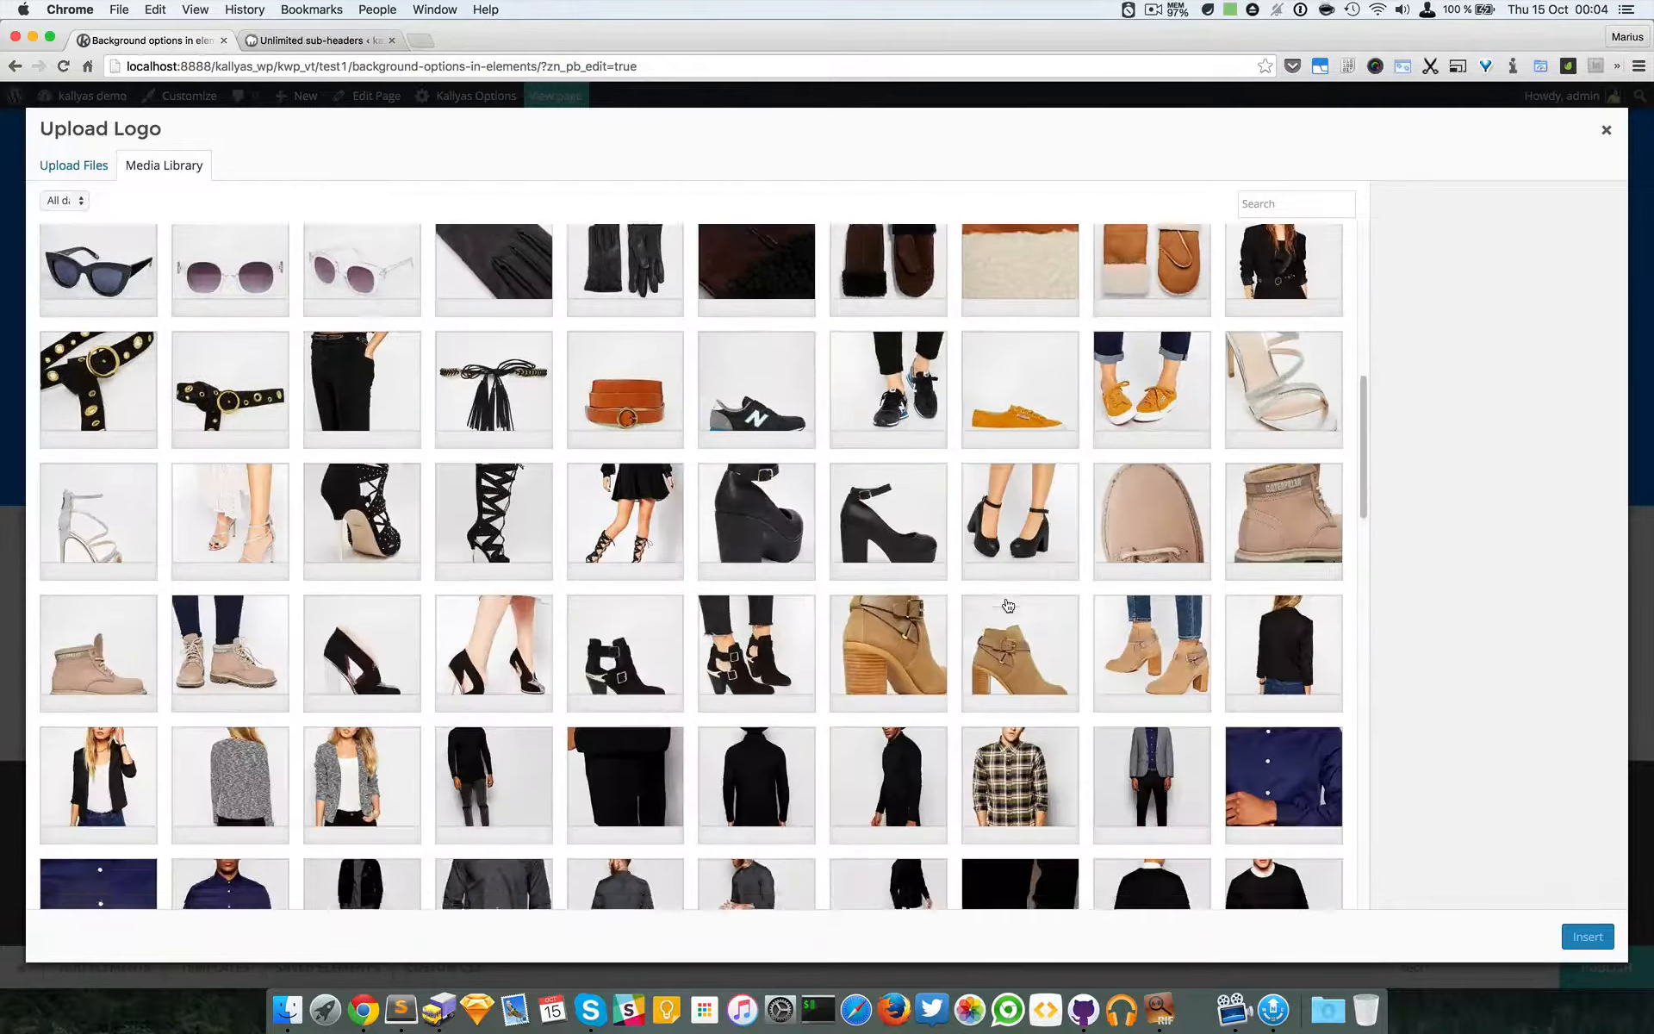
scroll(1008, 605, "down", 15)
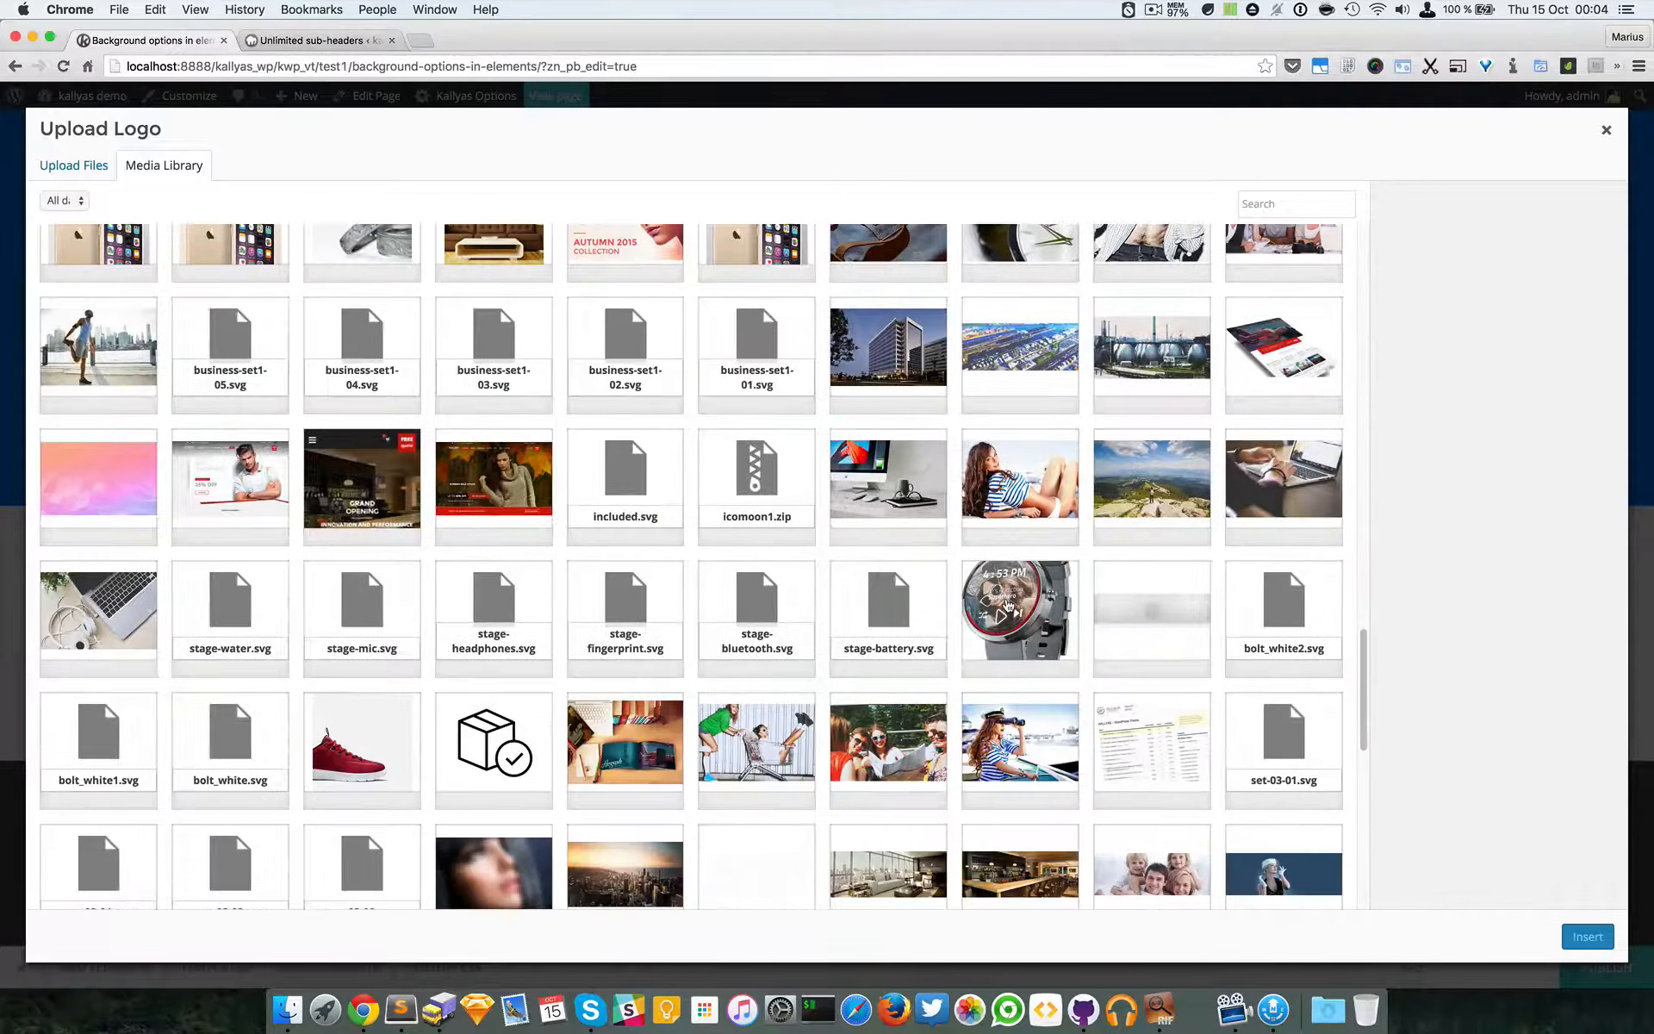
scroll(1008, 605, "down", 5)
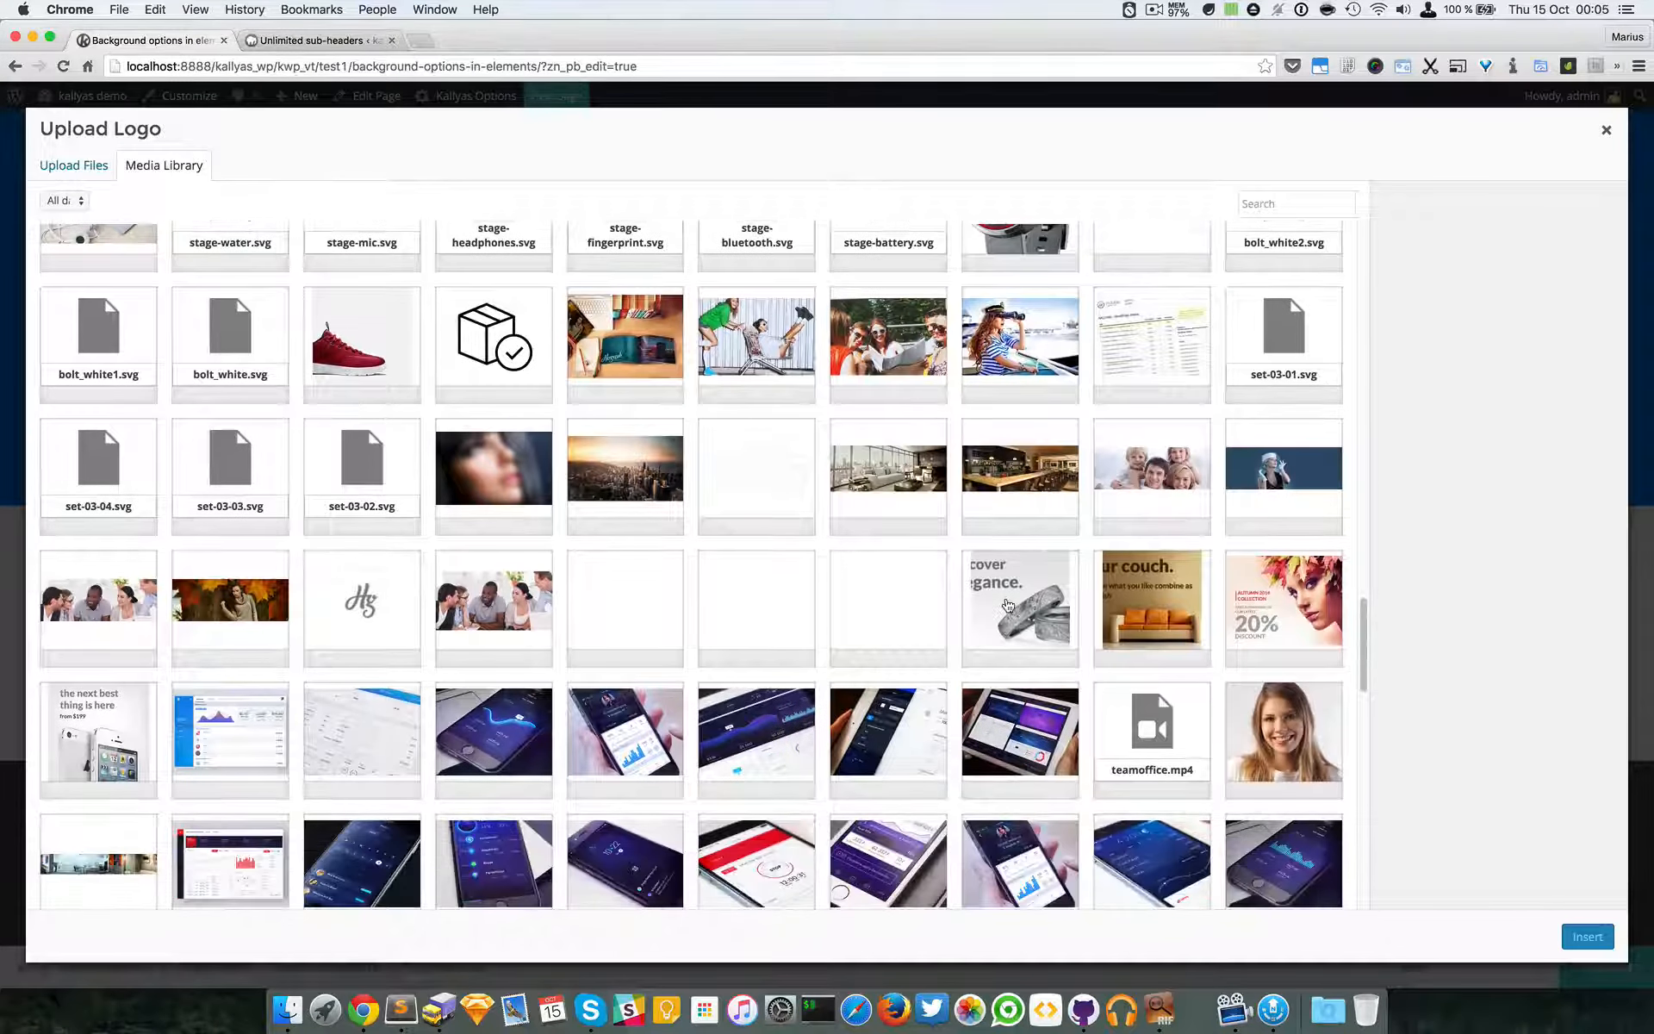
scroll(1008, 606, "down", 1)
left_click(623, 440)
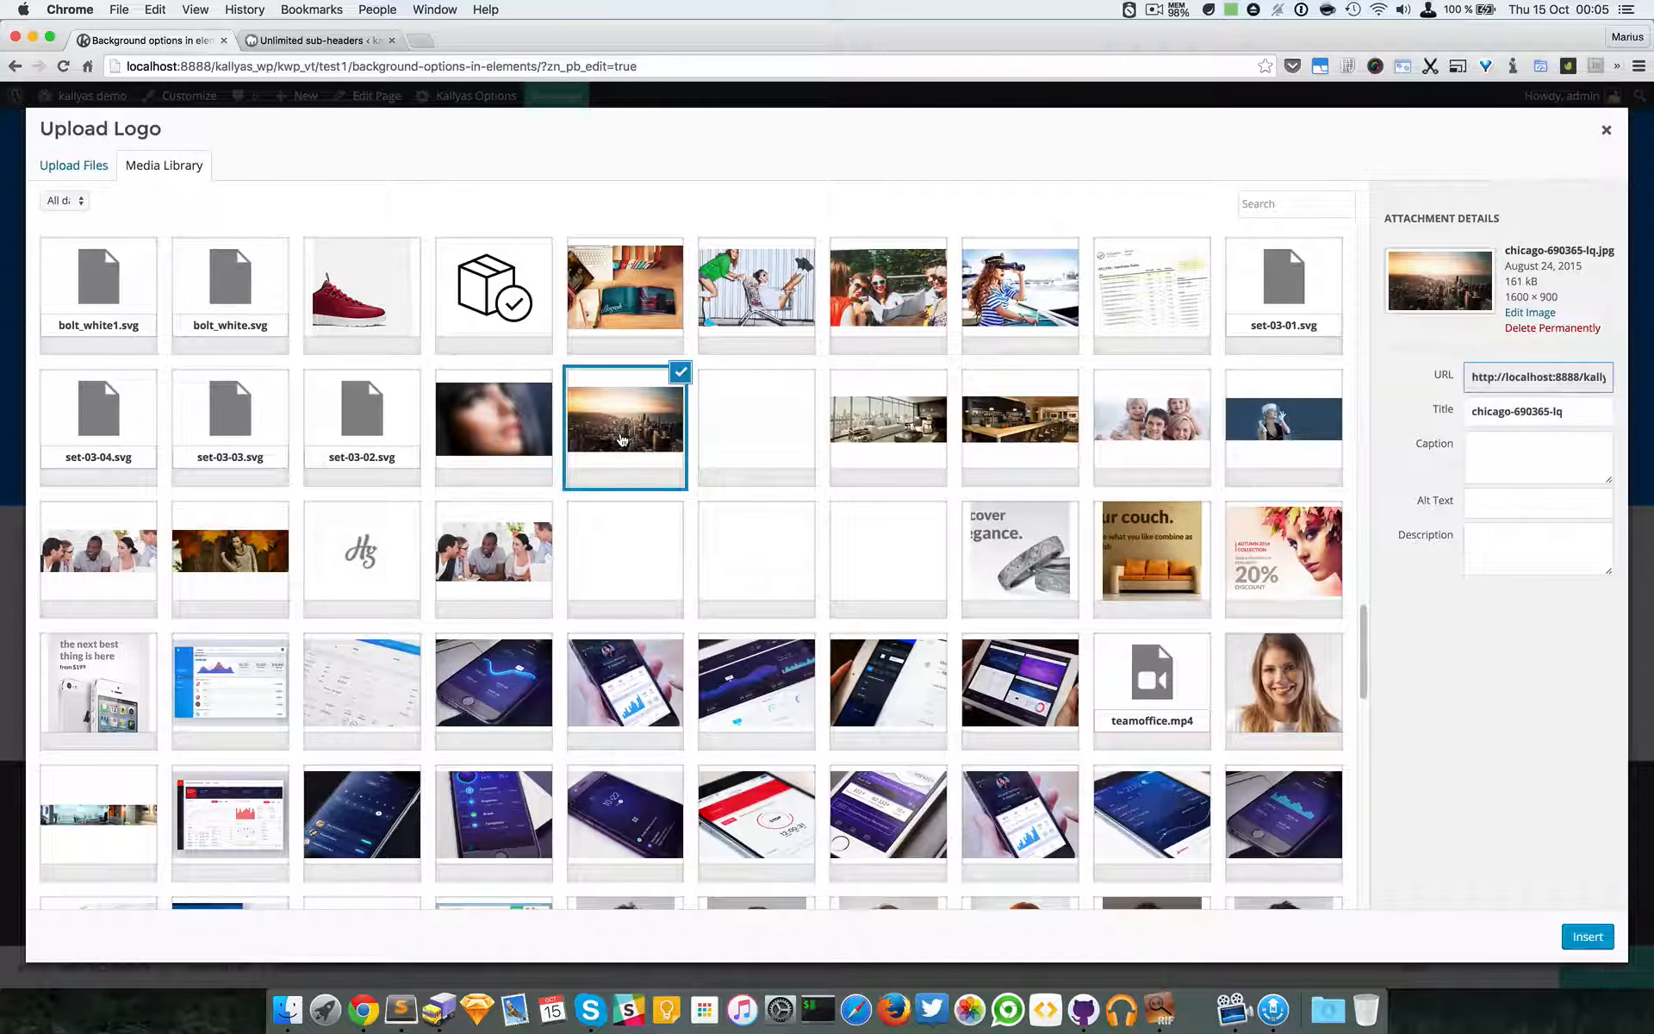
left_click(1587, 937)
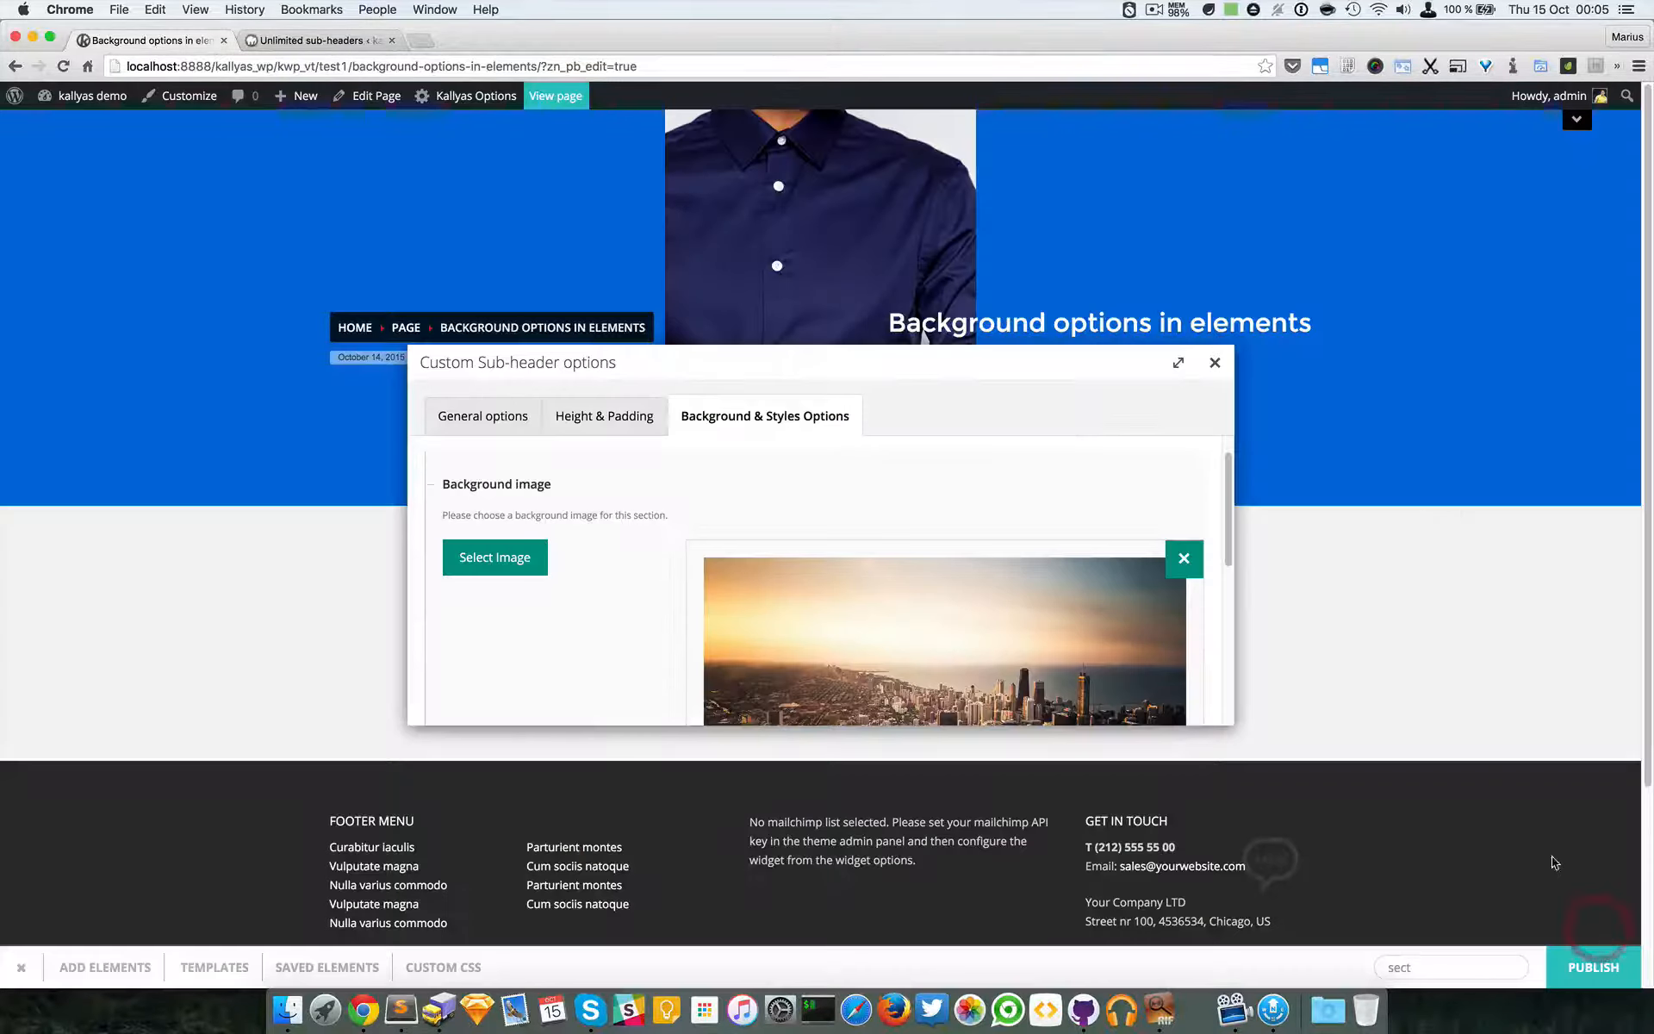
- Set the city image's background size to cover and close the sub-header options
scroll(712, 558, "down", 5)
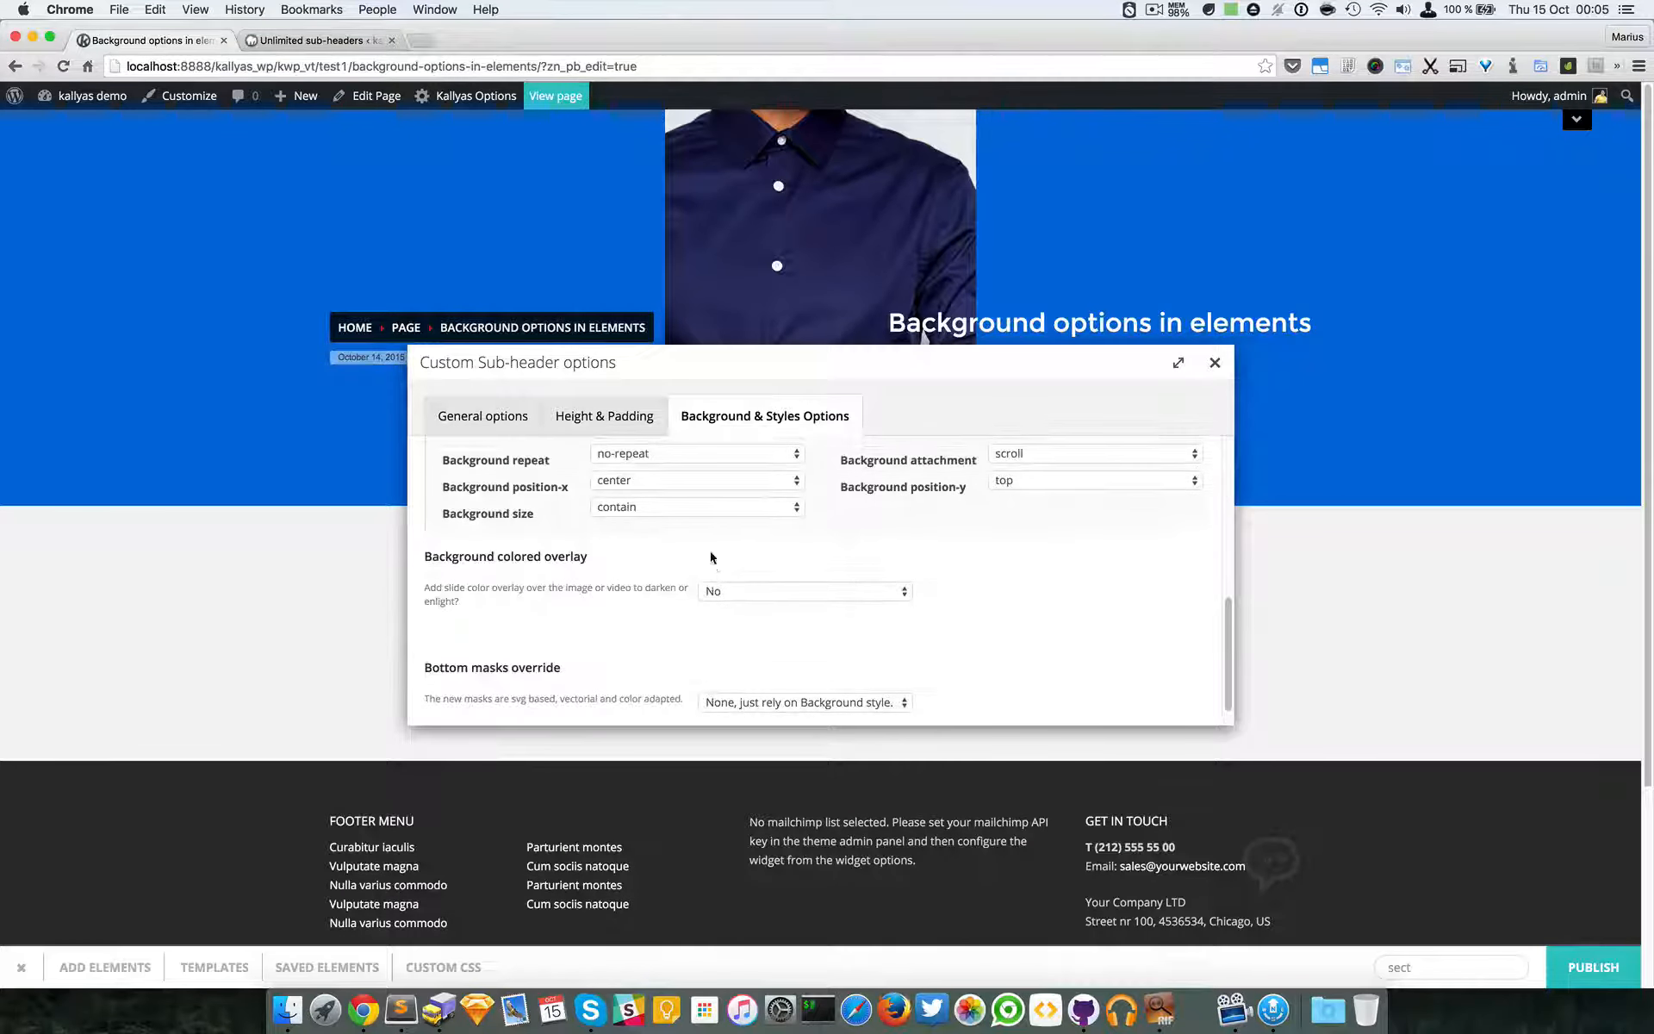
left_click(710, 511)
left_click(674, 486)
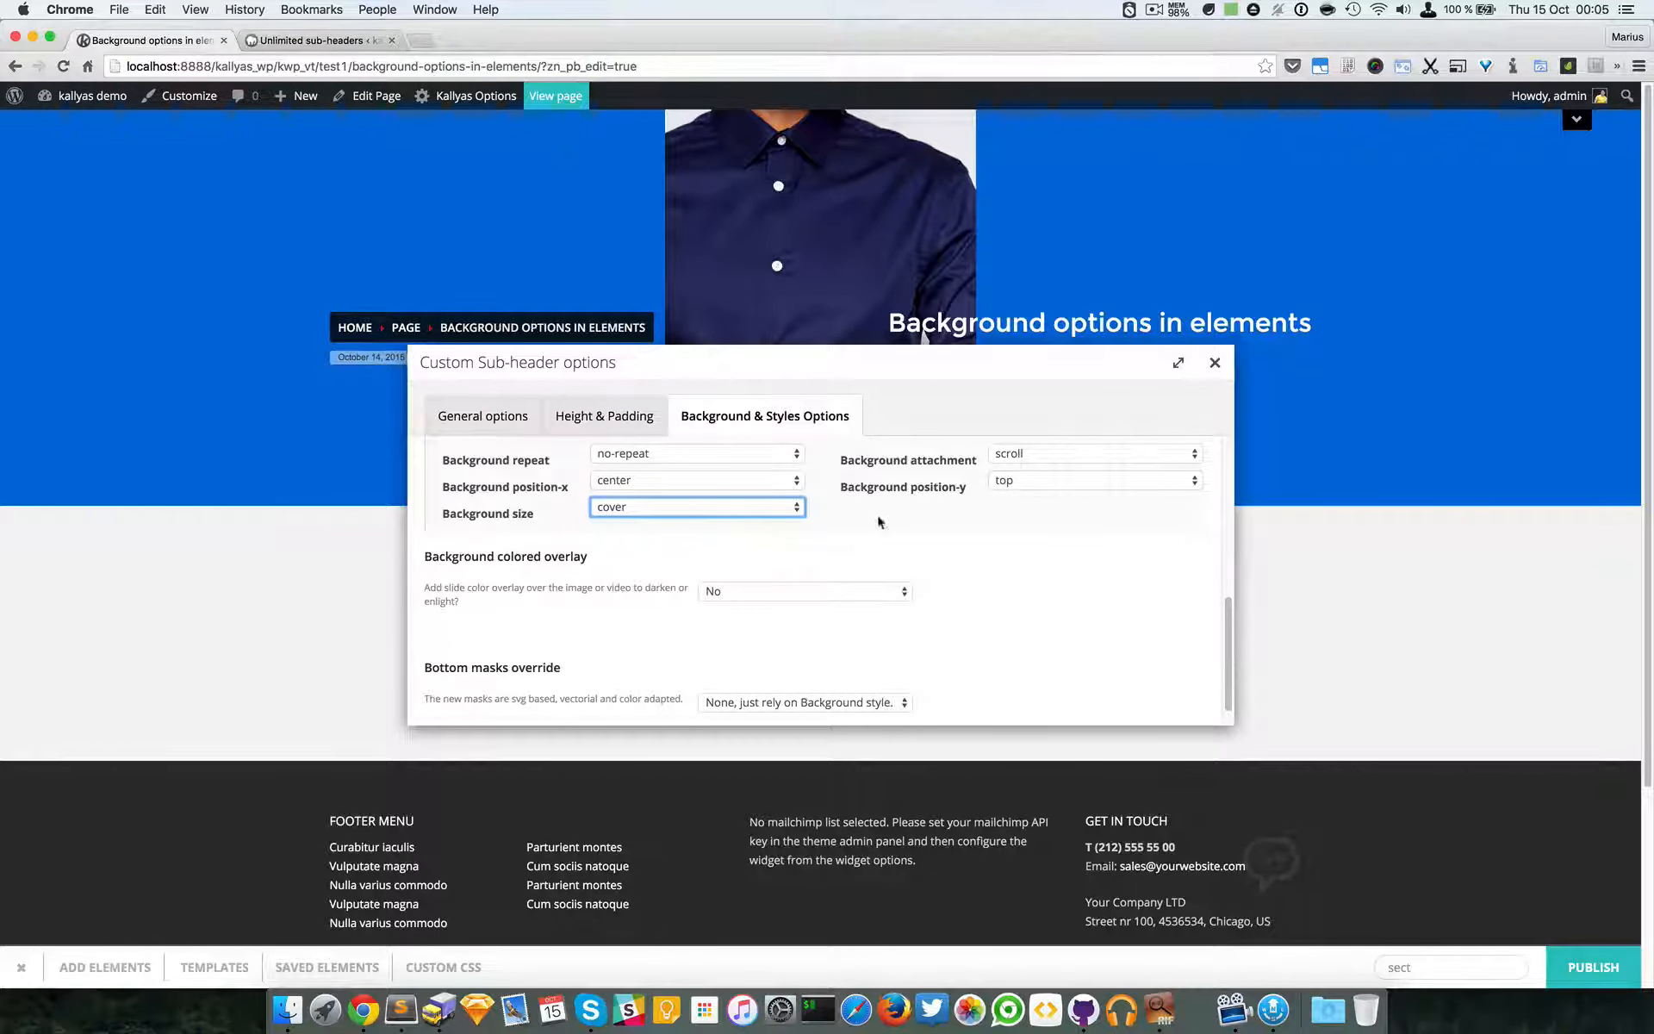
left_click(1219, 362)
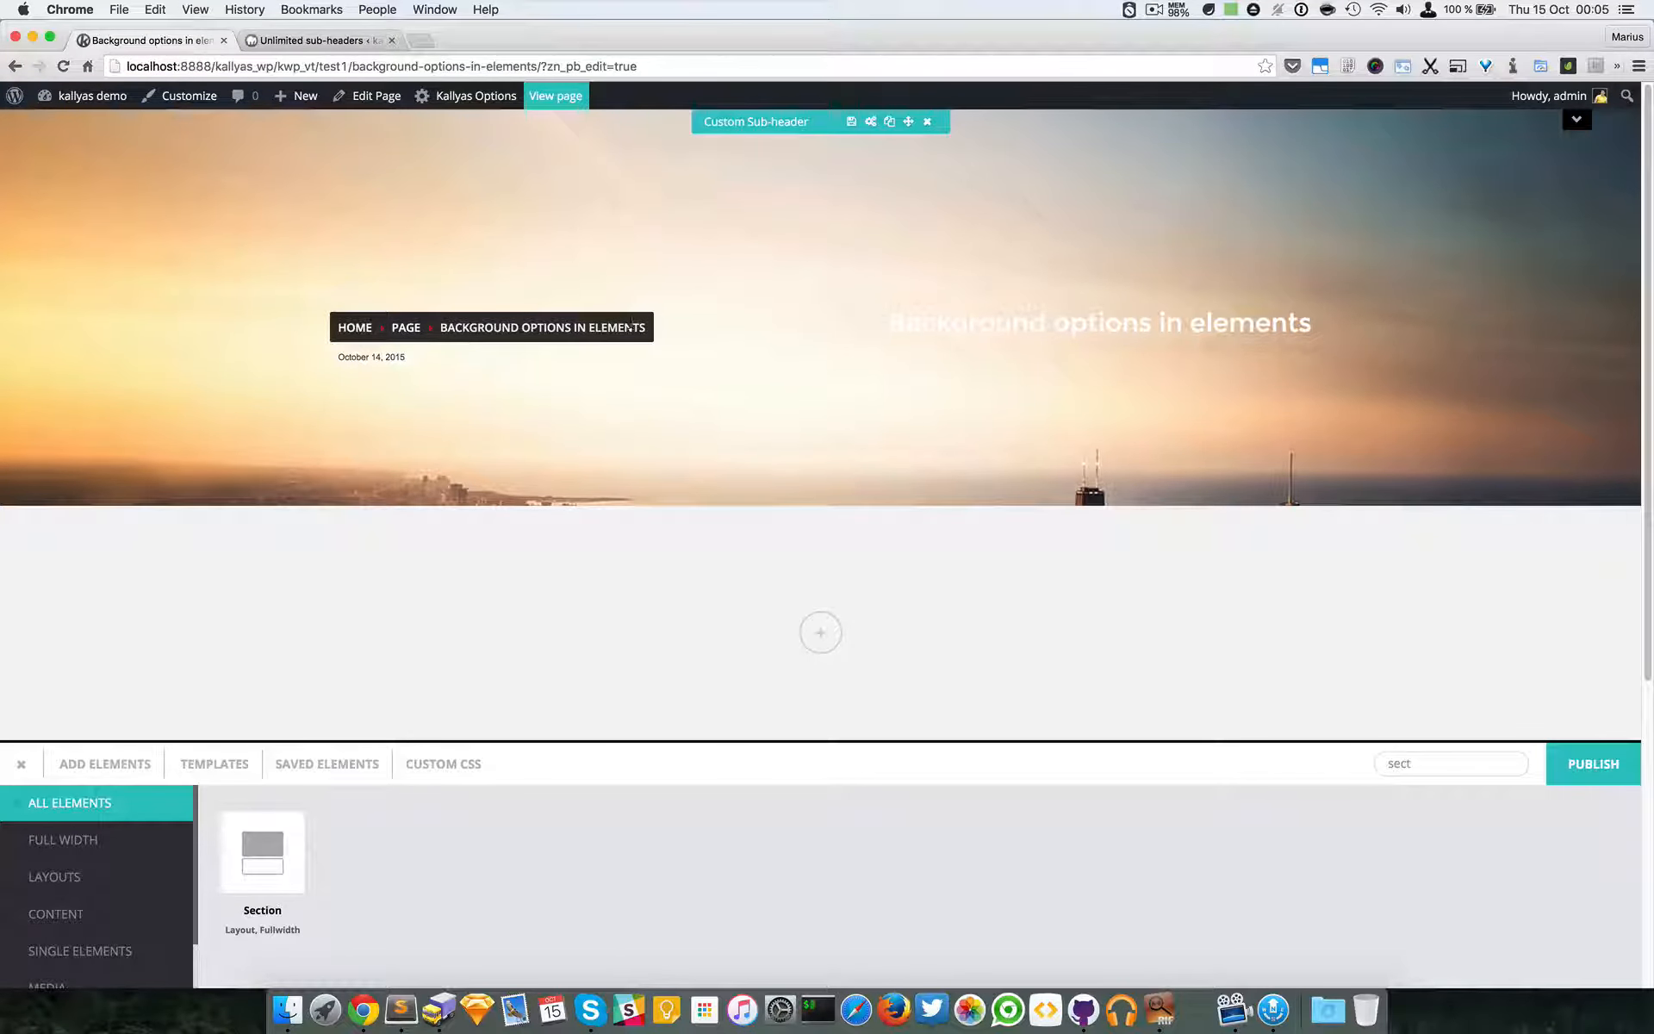
- Reopen the Custom Sub-header's background options, move the dialog clear of the image, and try center as the vertical position (position-y)
left_click(871, 123)
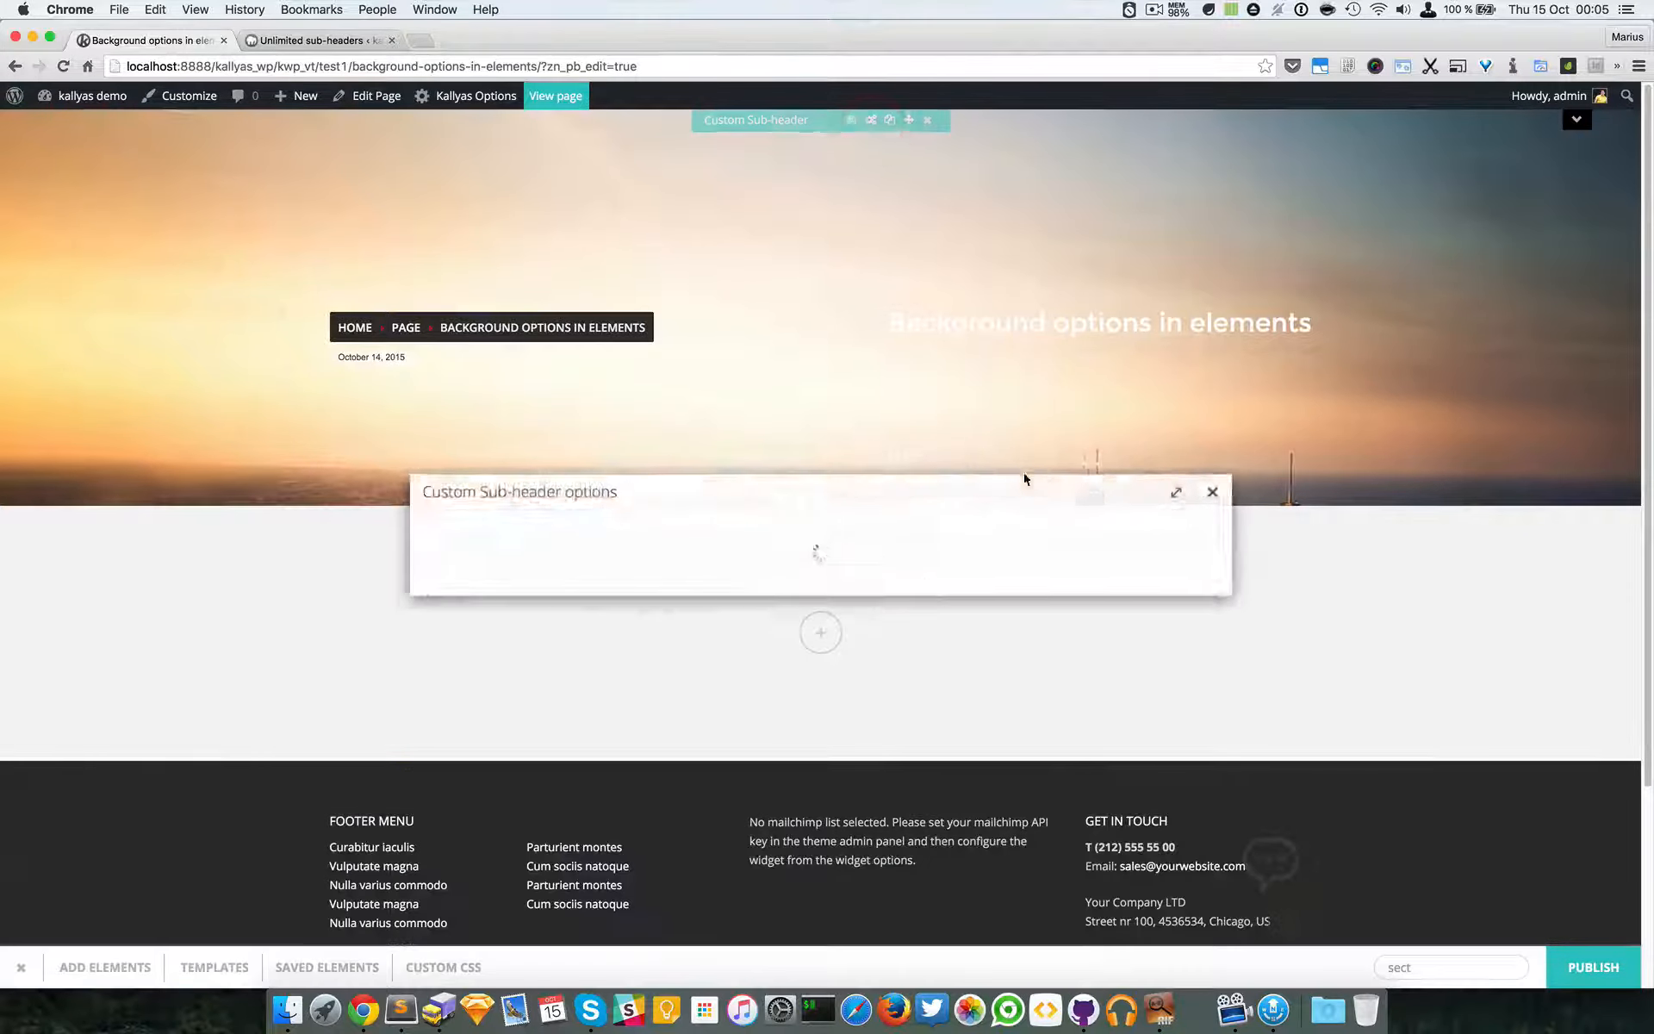
left_click_drag(1102, 353, 1184, 480)
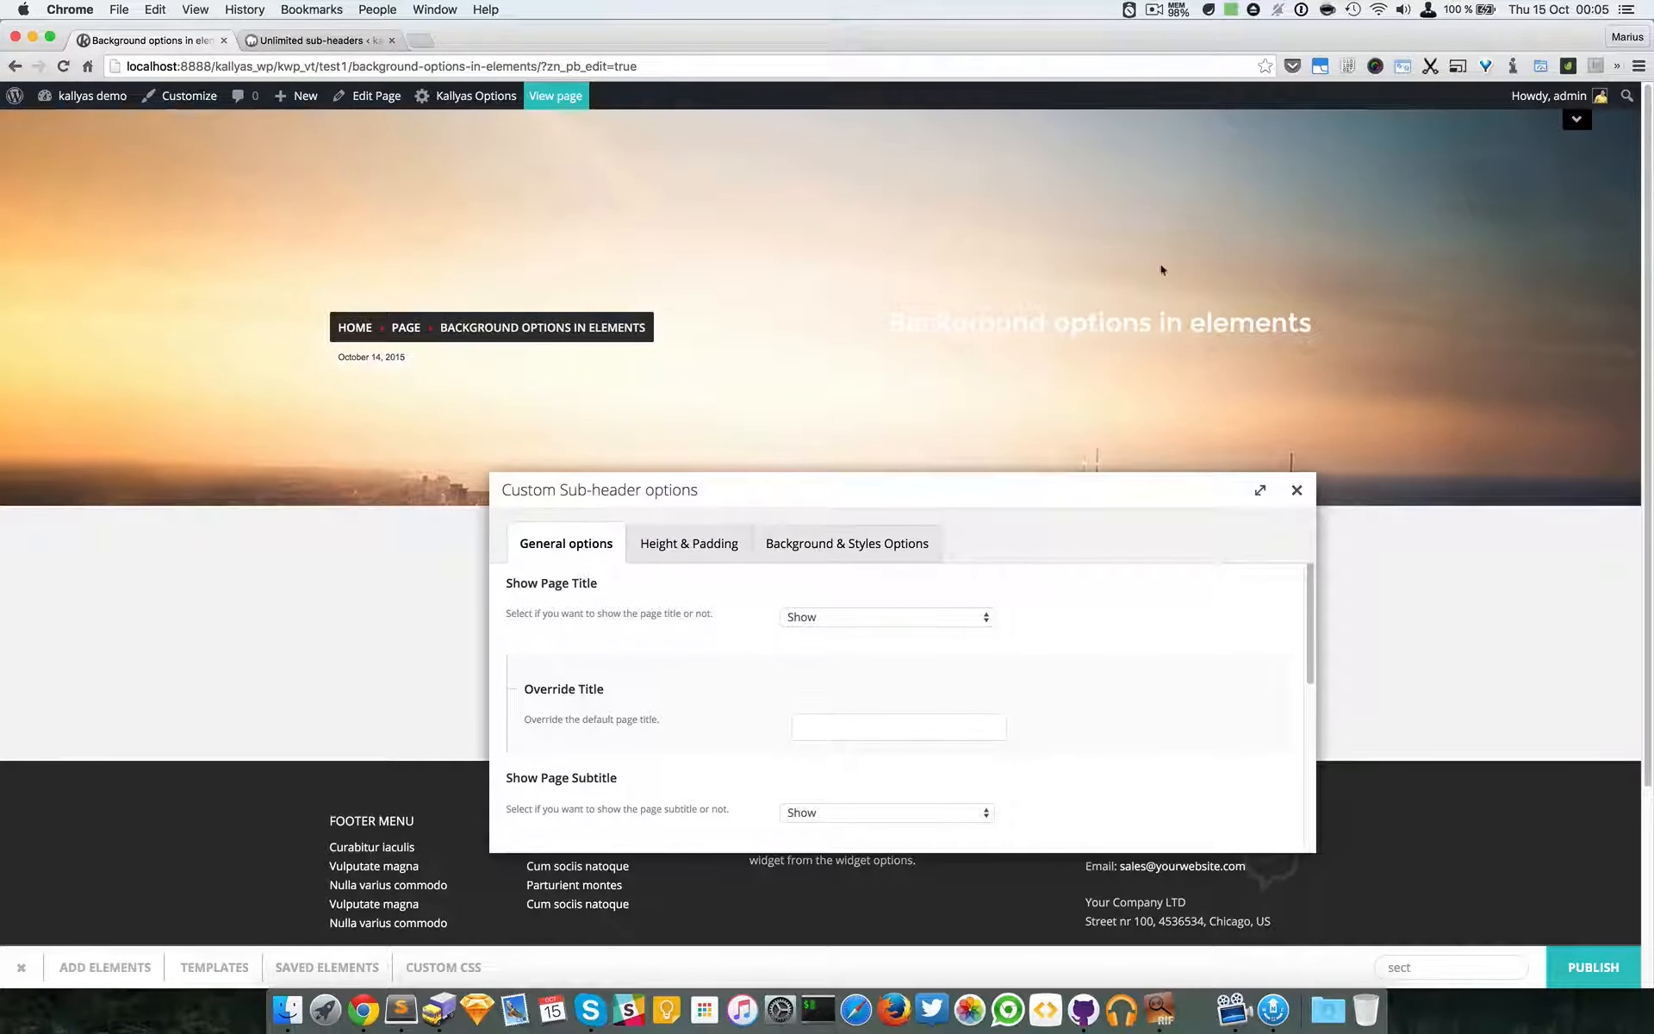
scroll(1077, 663, "down", 3)
left_click(849, 543)
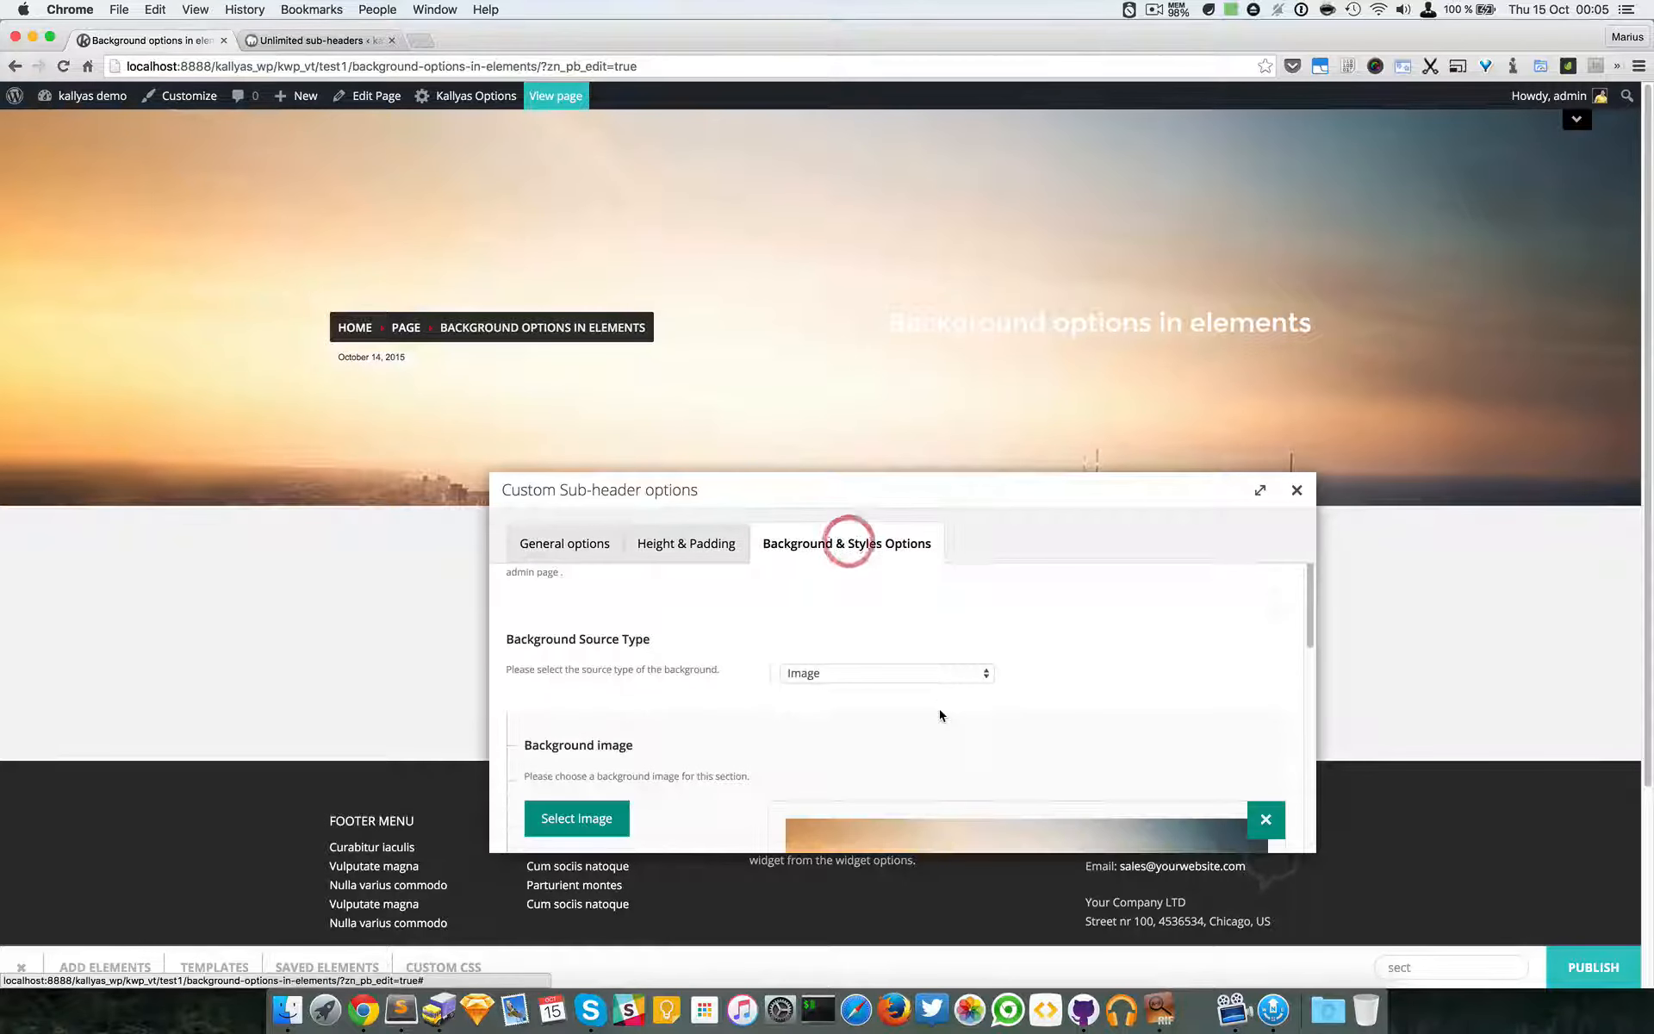
scroll(941, 713, "down", 4)
scroll(941, 715, "down", 3)
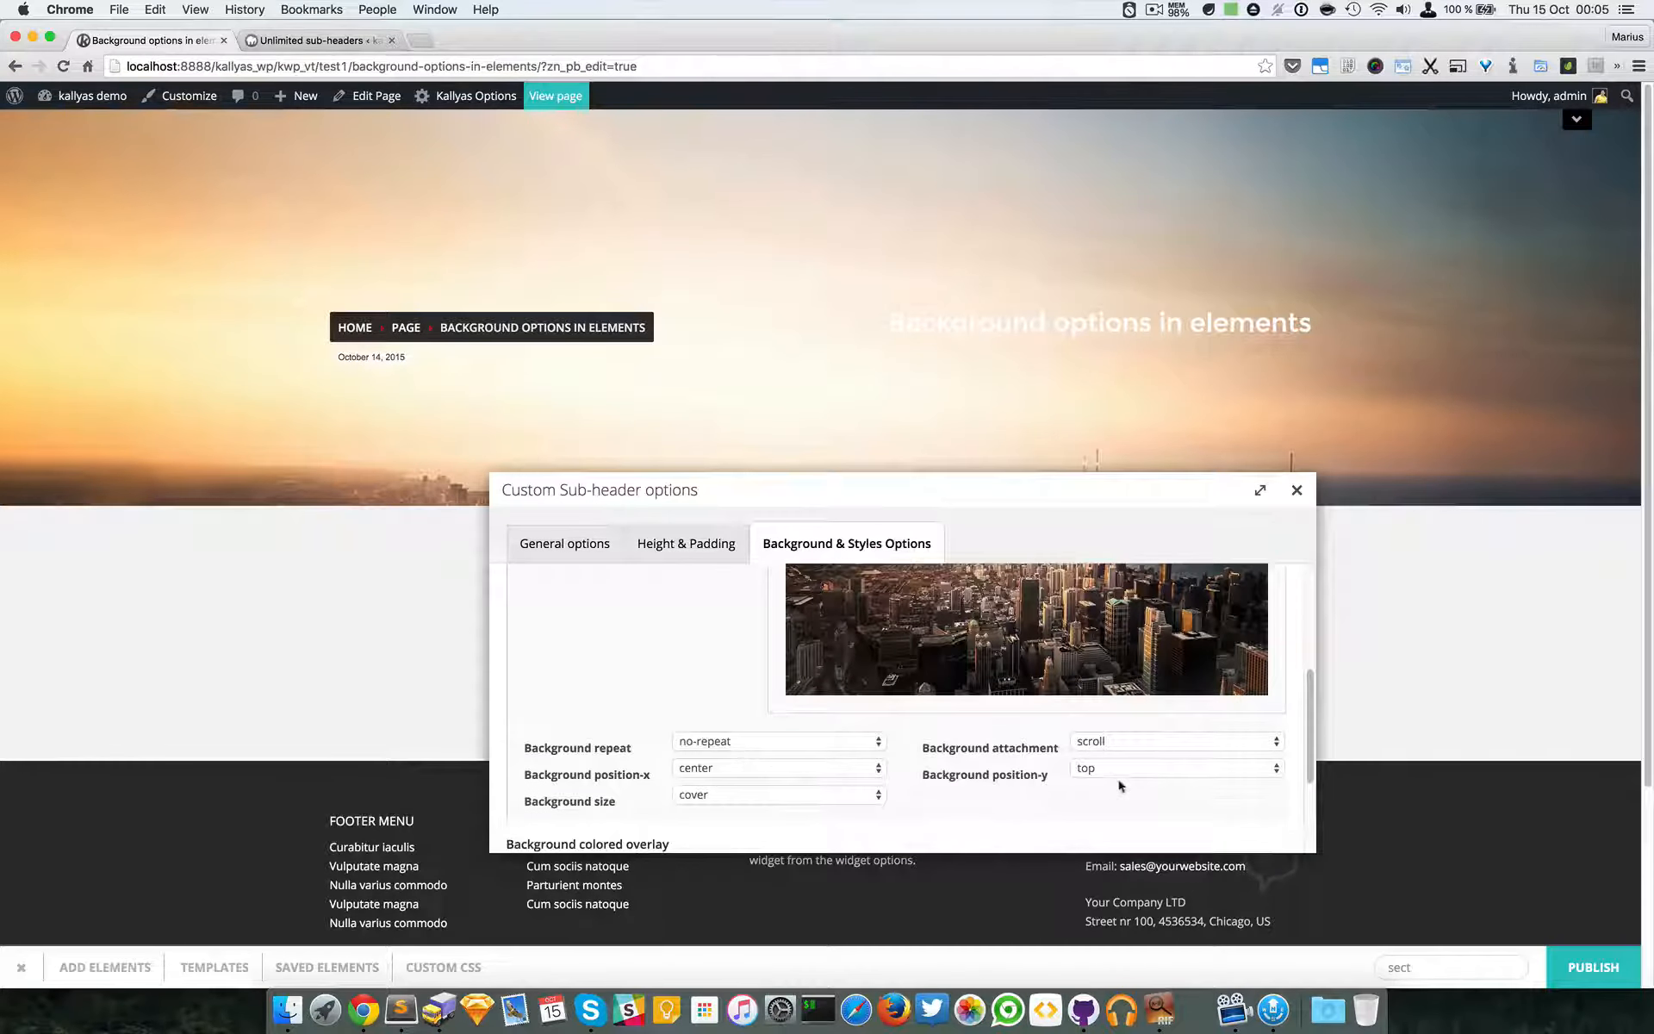
left_click(1125, 768)
left_click(1123, 783)
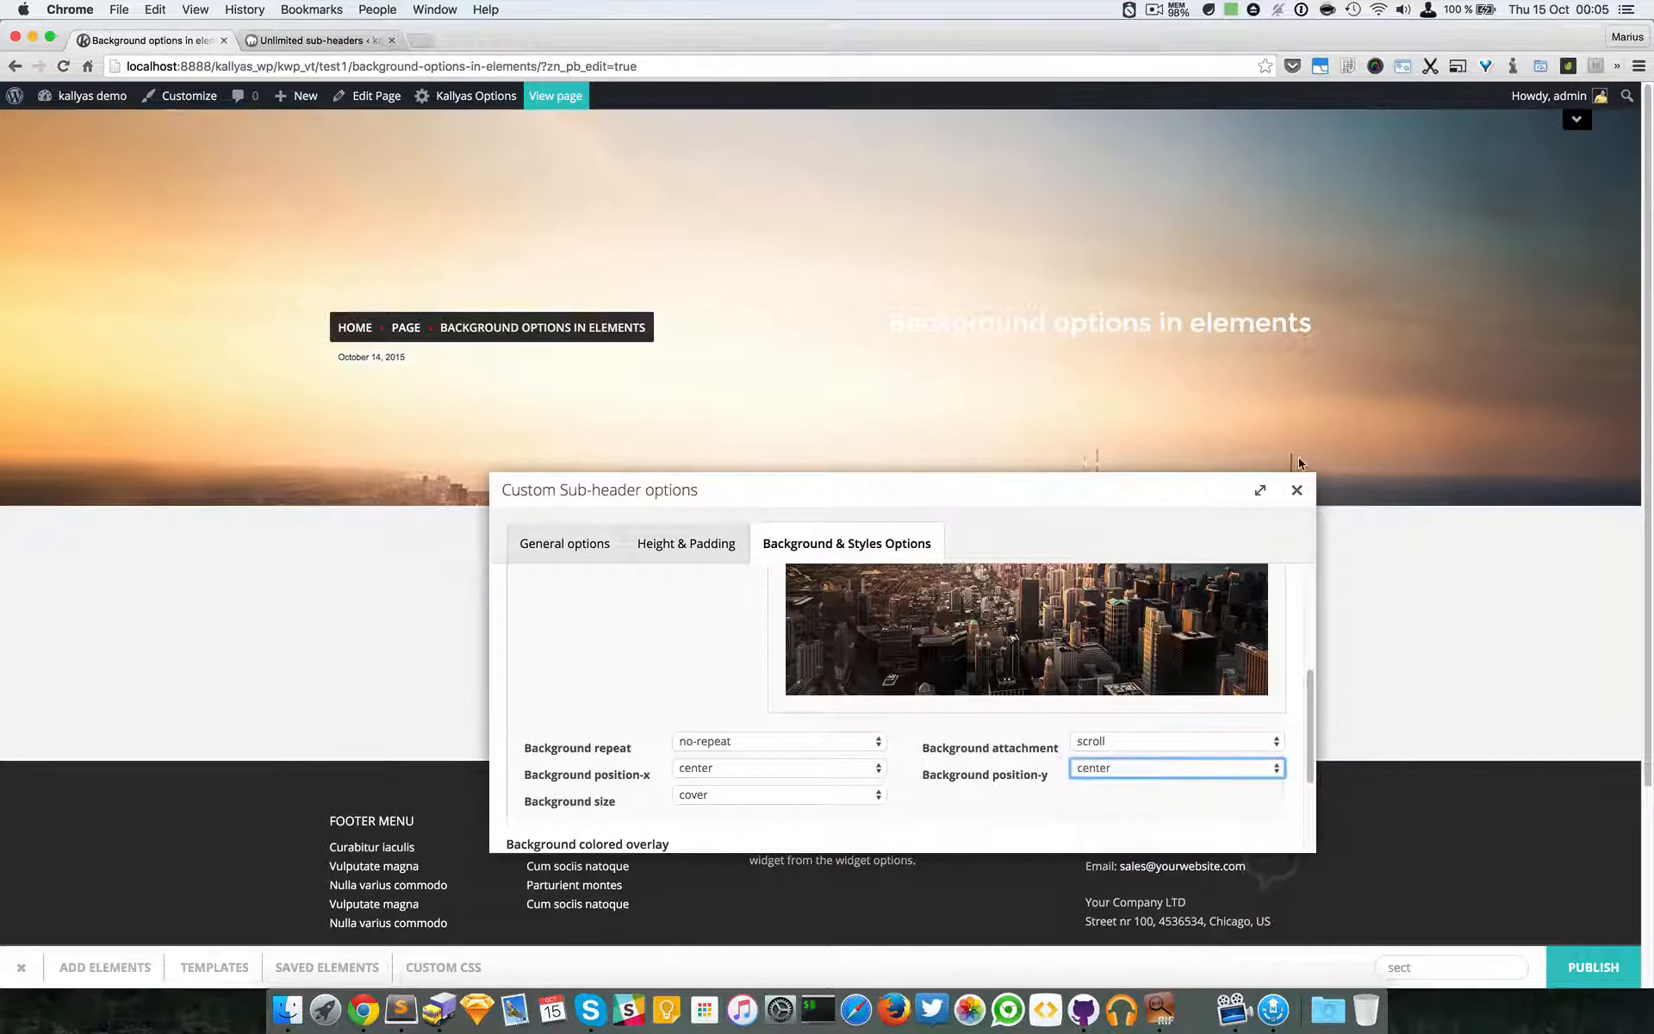
- Try bottom as the city background's vertical position (position-y) and close the options
left_click(1144, 768)
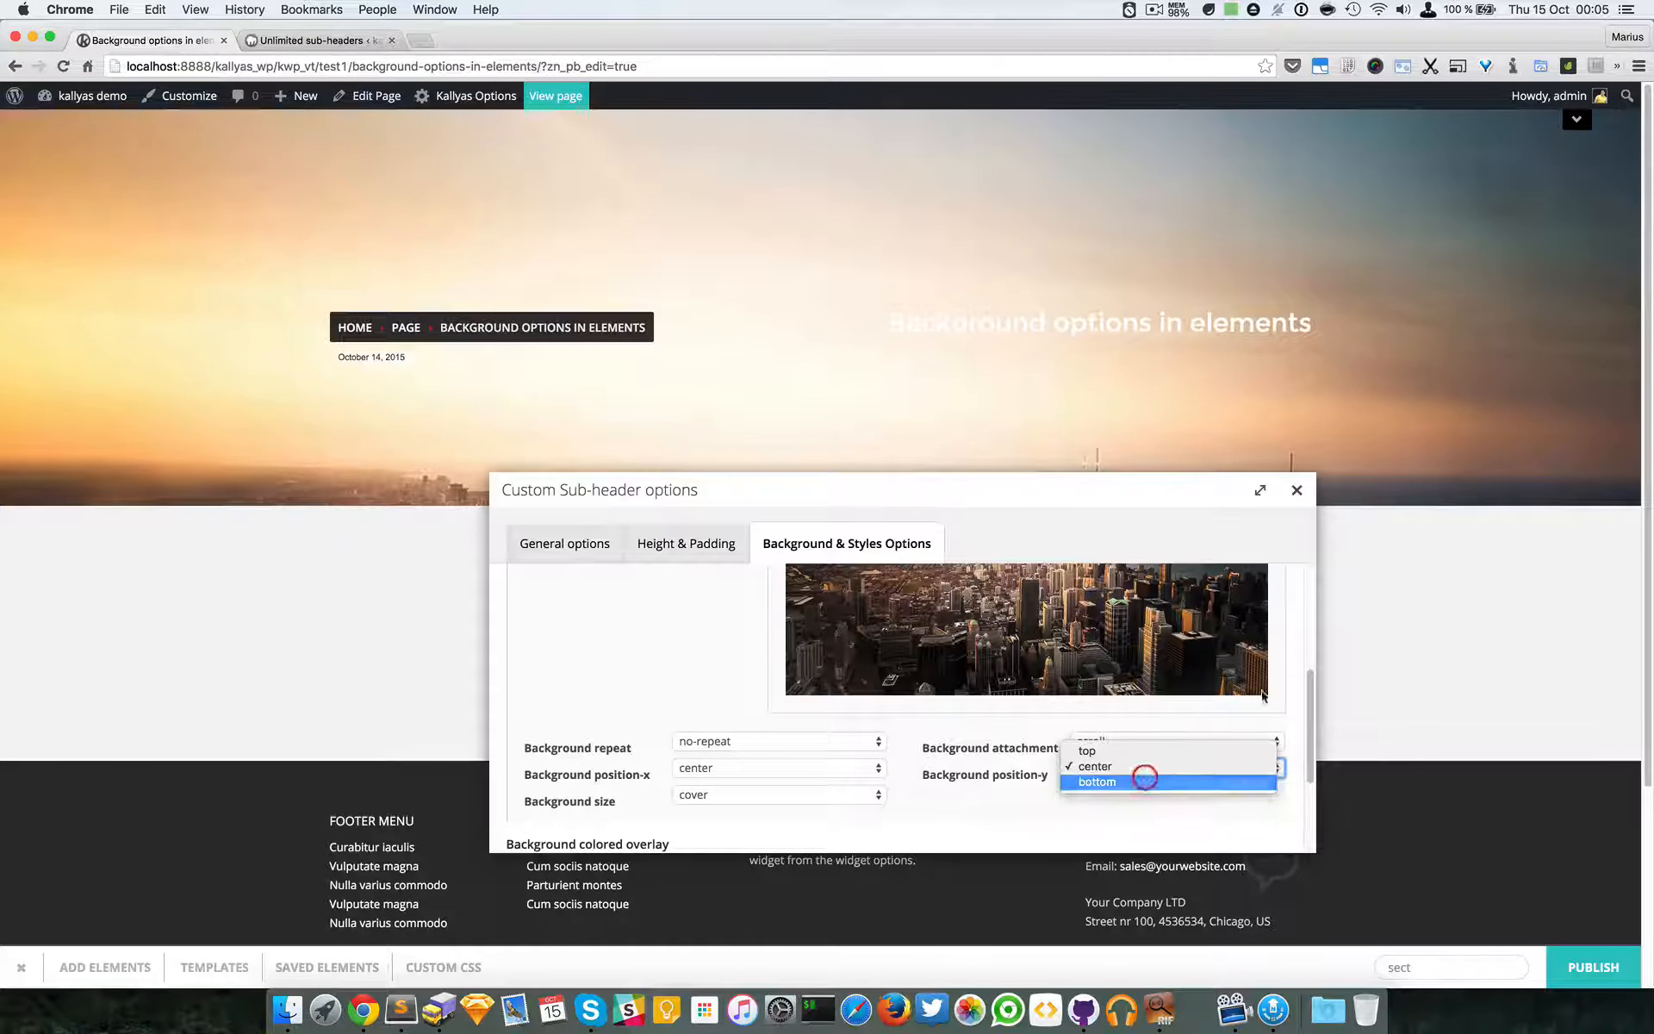
left_click(1145, 781)
left_click(1302, 509)
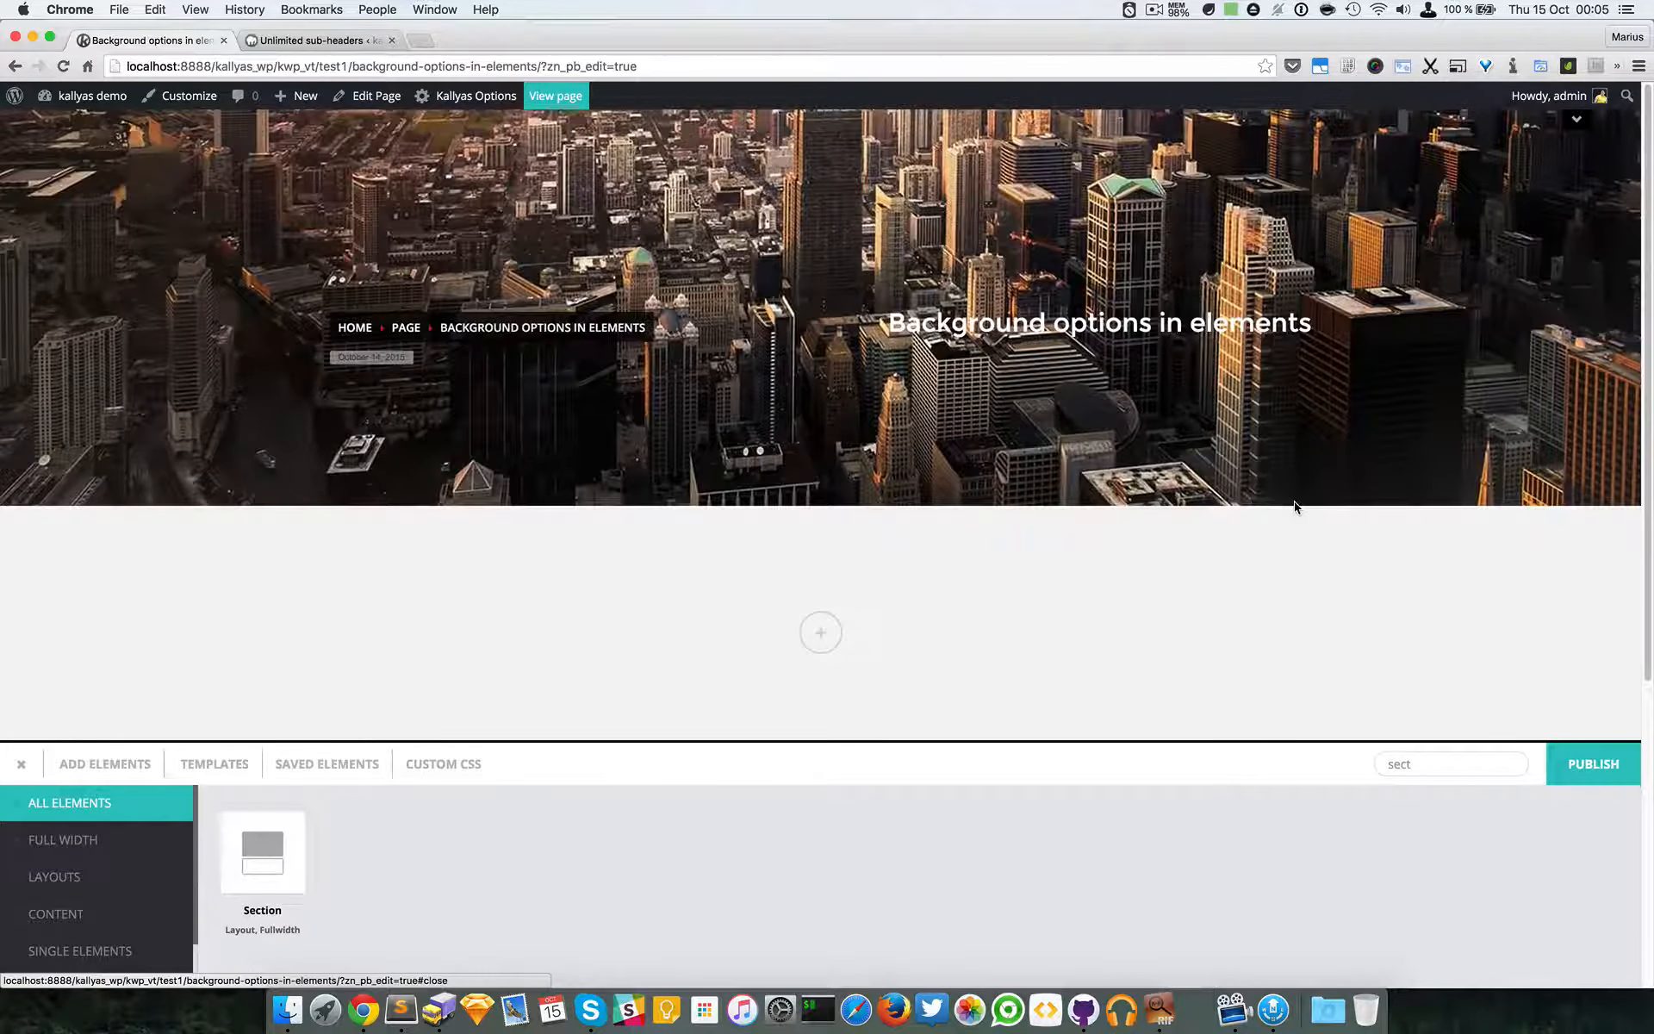
- Set the city background's vertical position (position-y) to center, compare it with the image preview, and close the sub-header options
mouse_move(1248, 468)
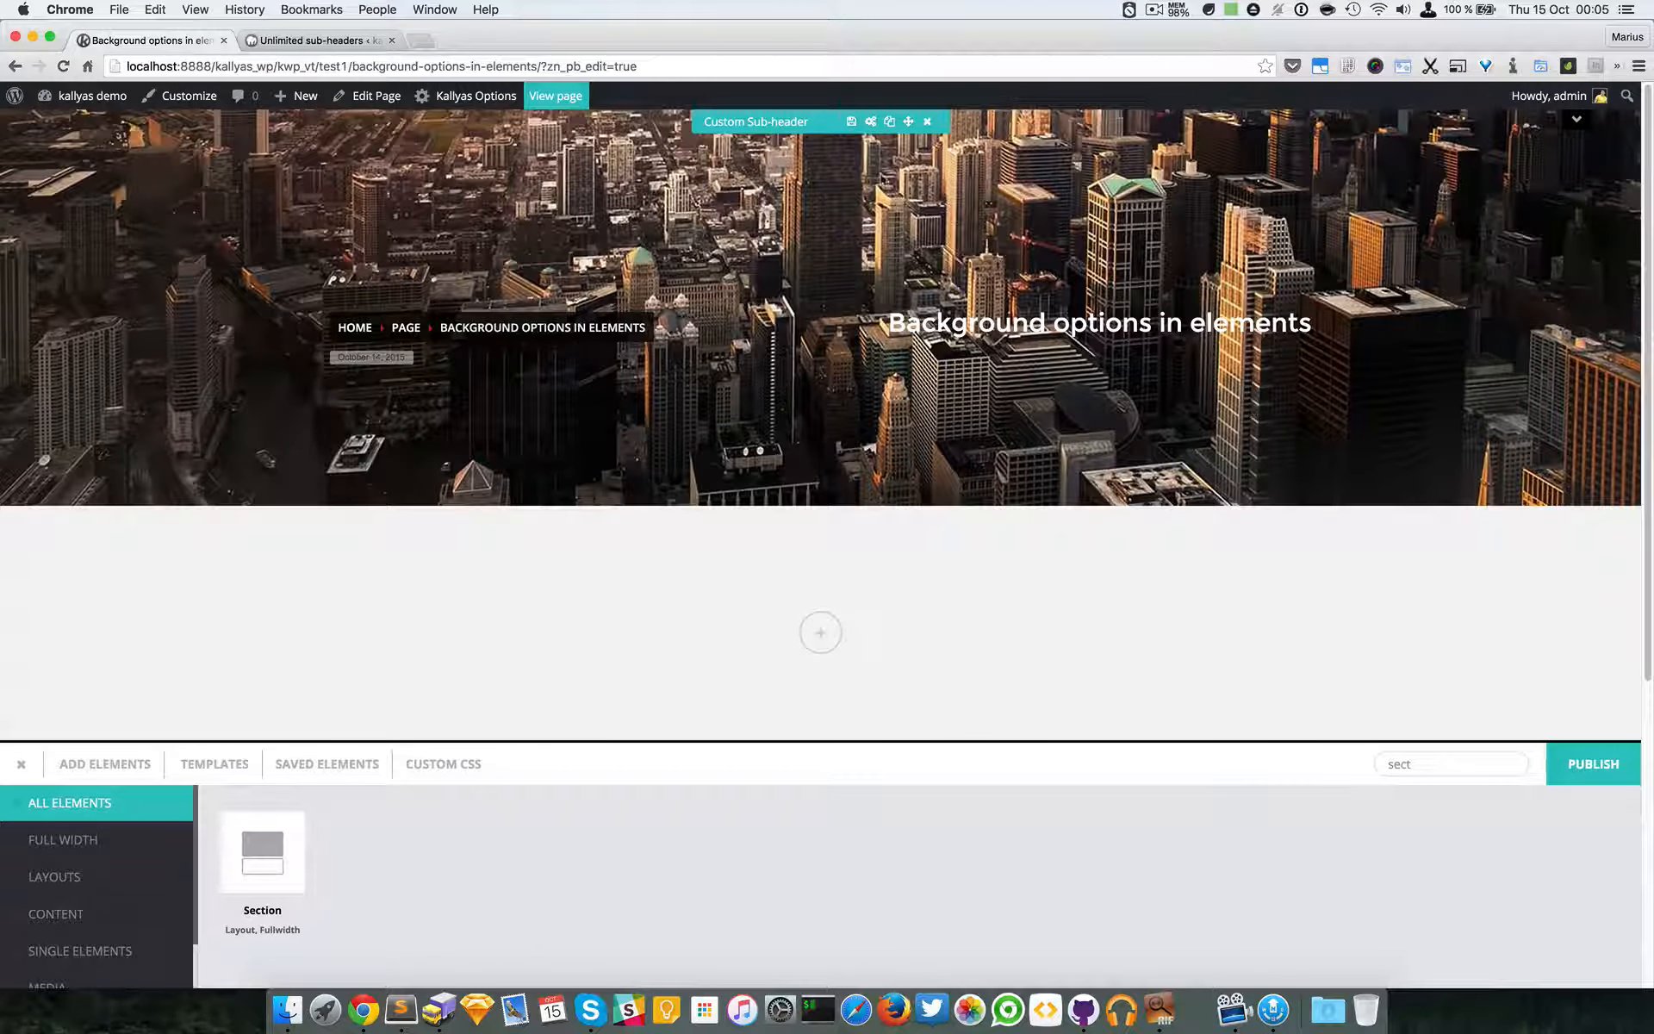
left_click(871, 121)
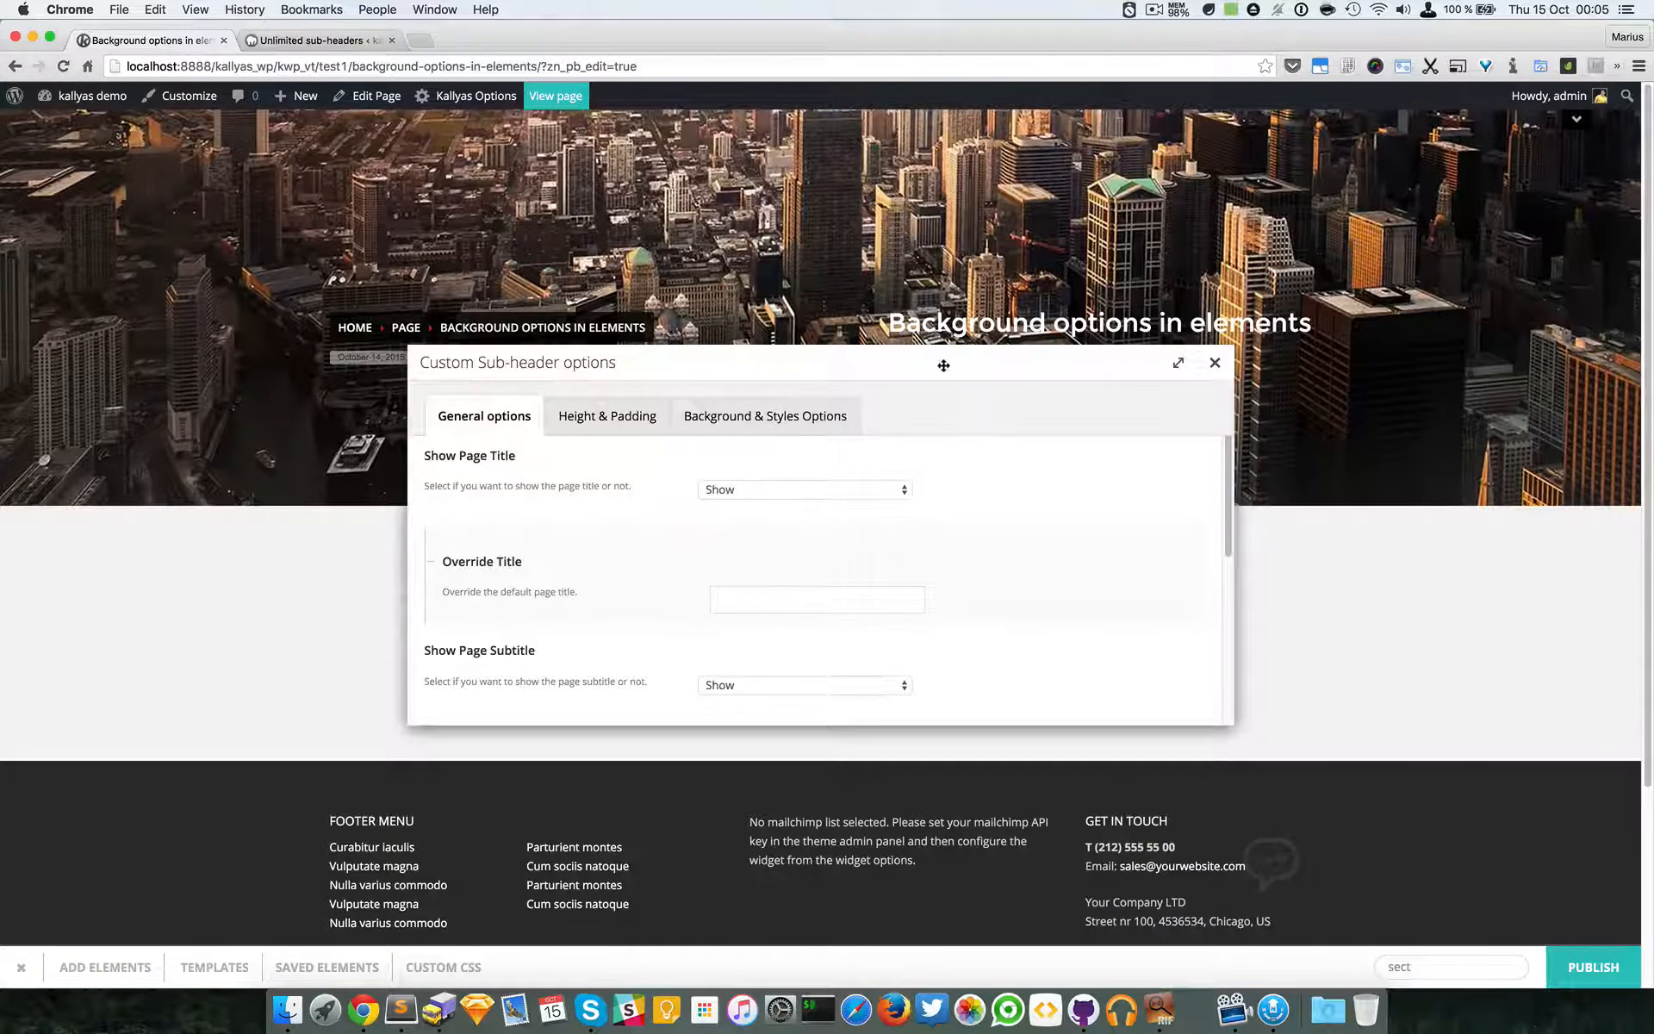
left_click(738, 414)
scroll(1061, 564, "down", 3)
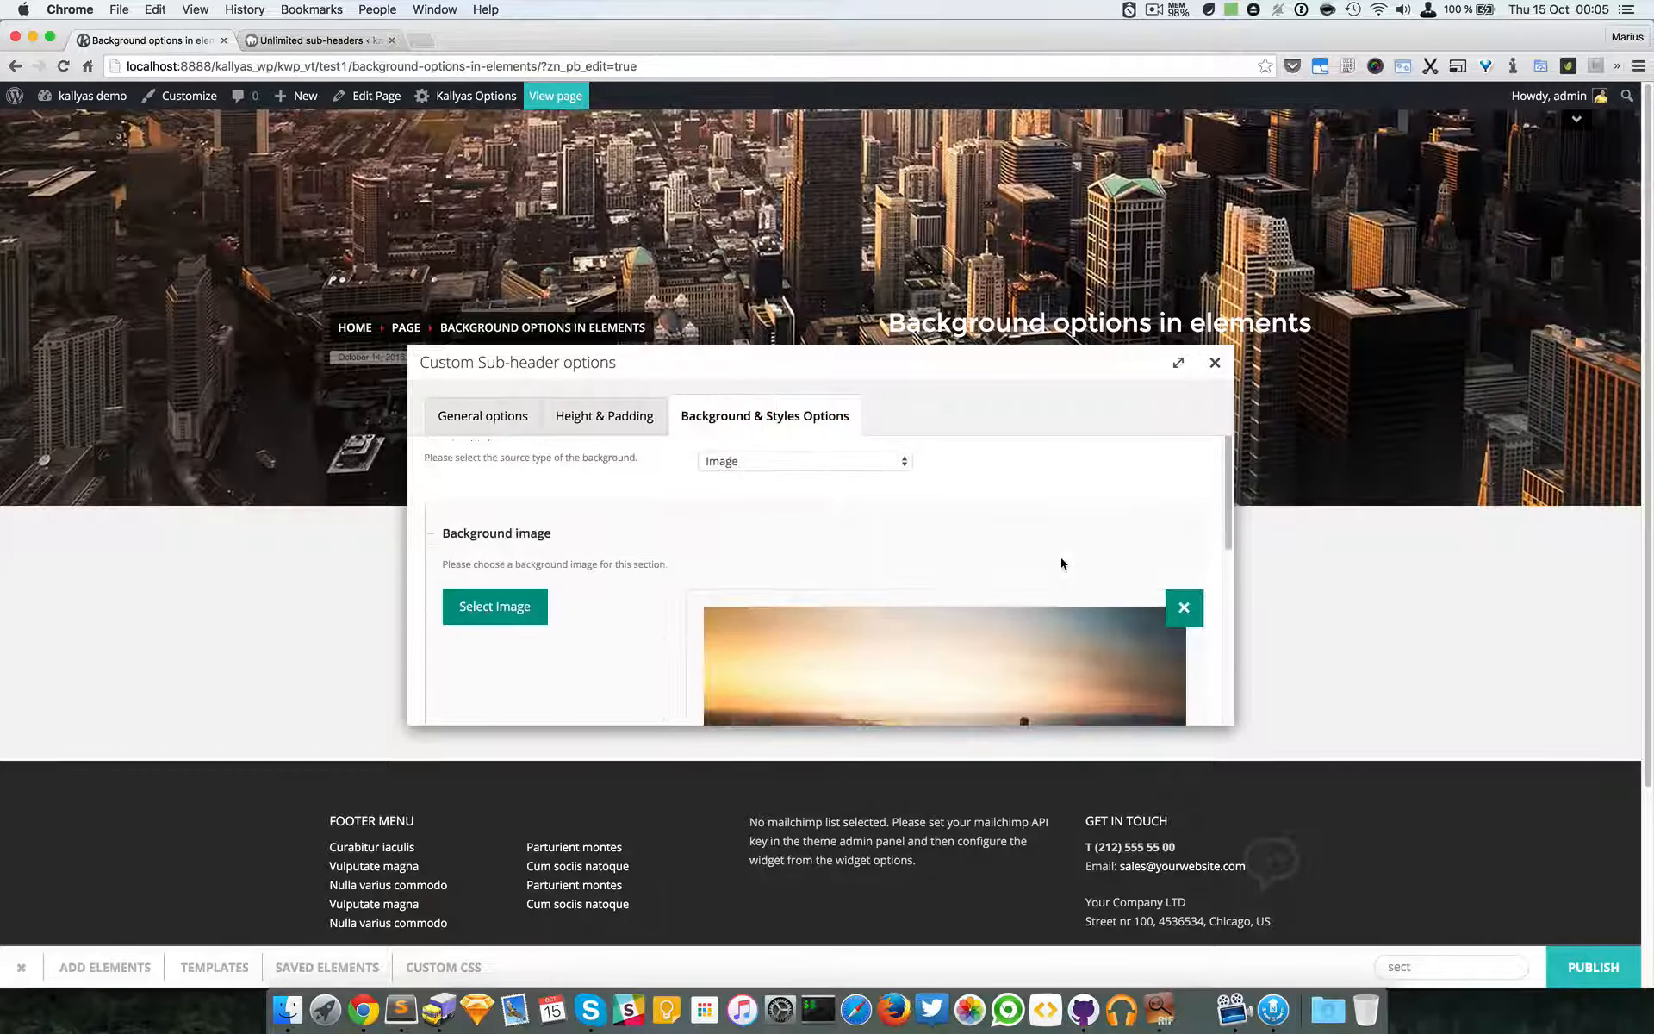
scroll(1061, 565, "down", 3)
left_click(1013, 653)
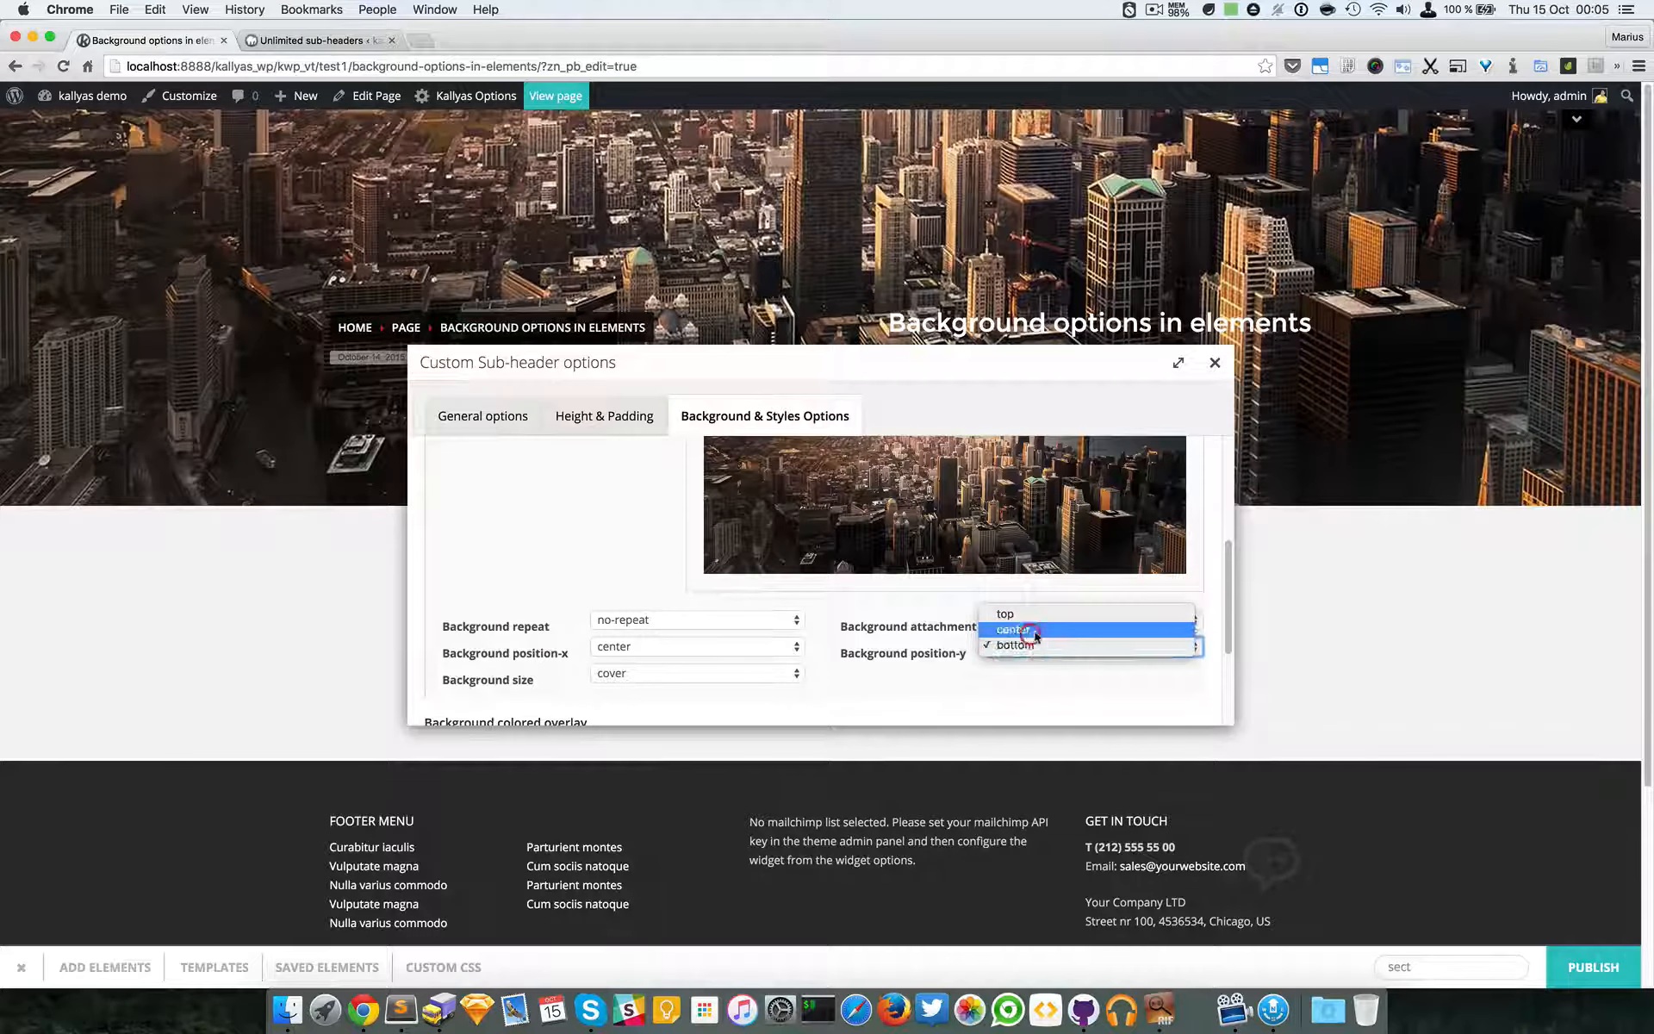
left_click(1028, 634)
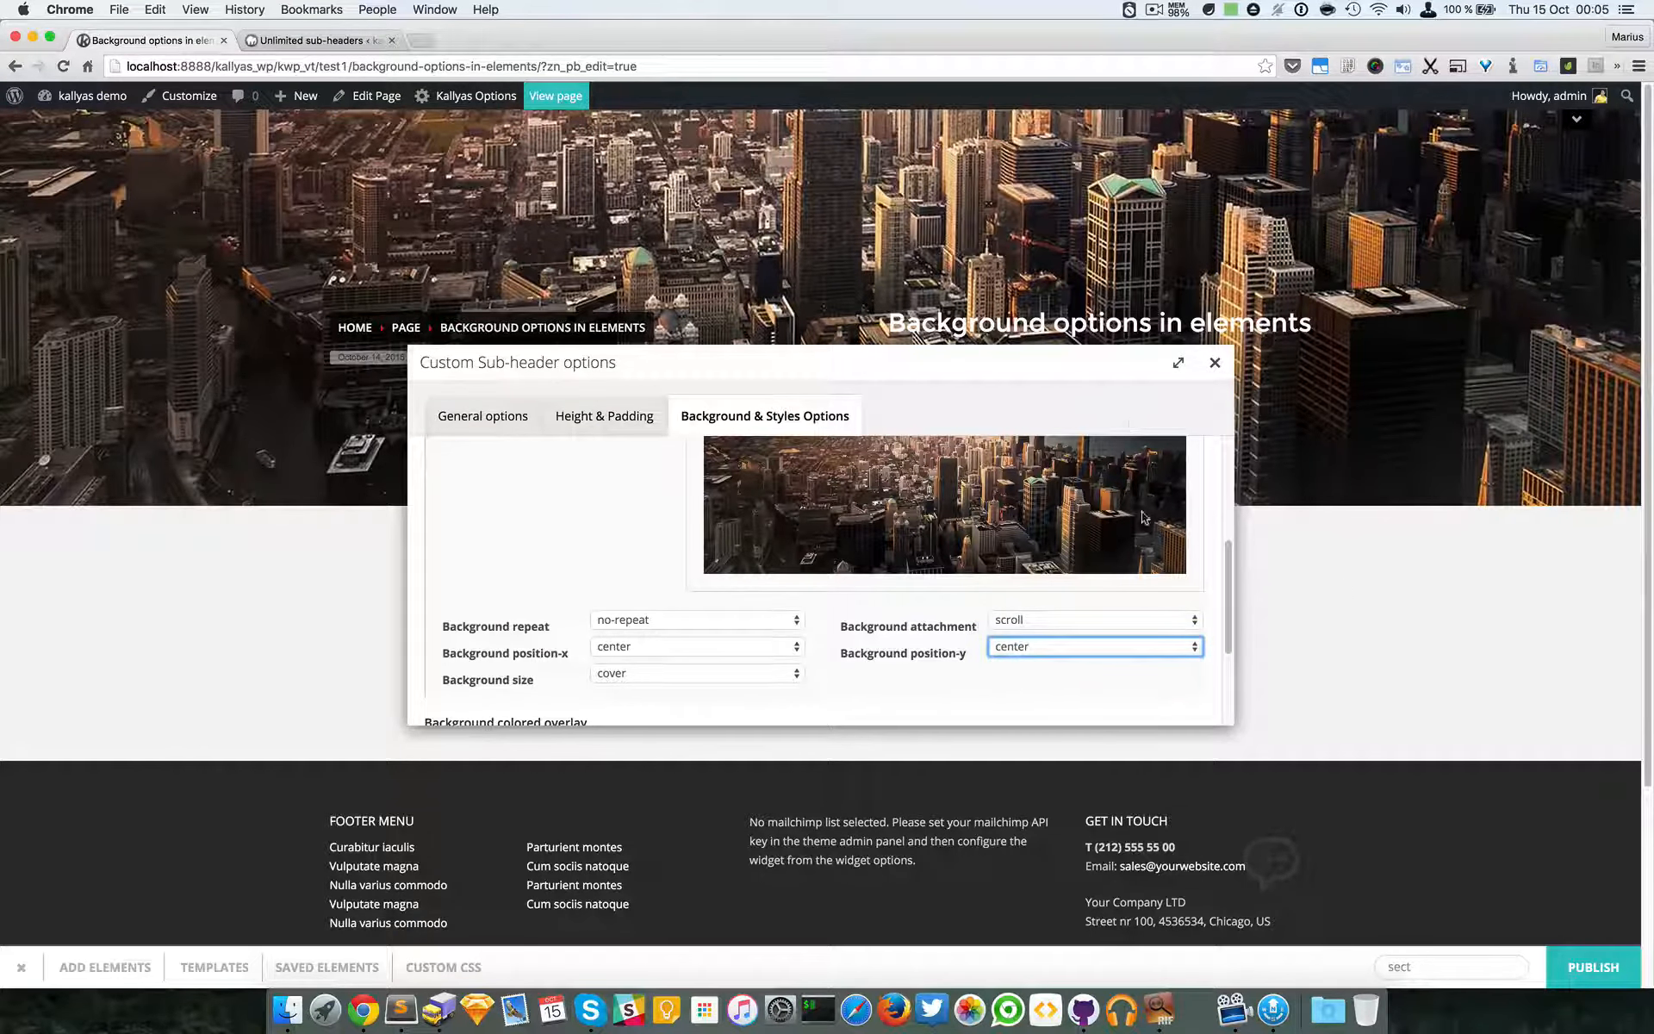
scroll(1124, 565, "up", 2)
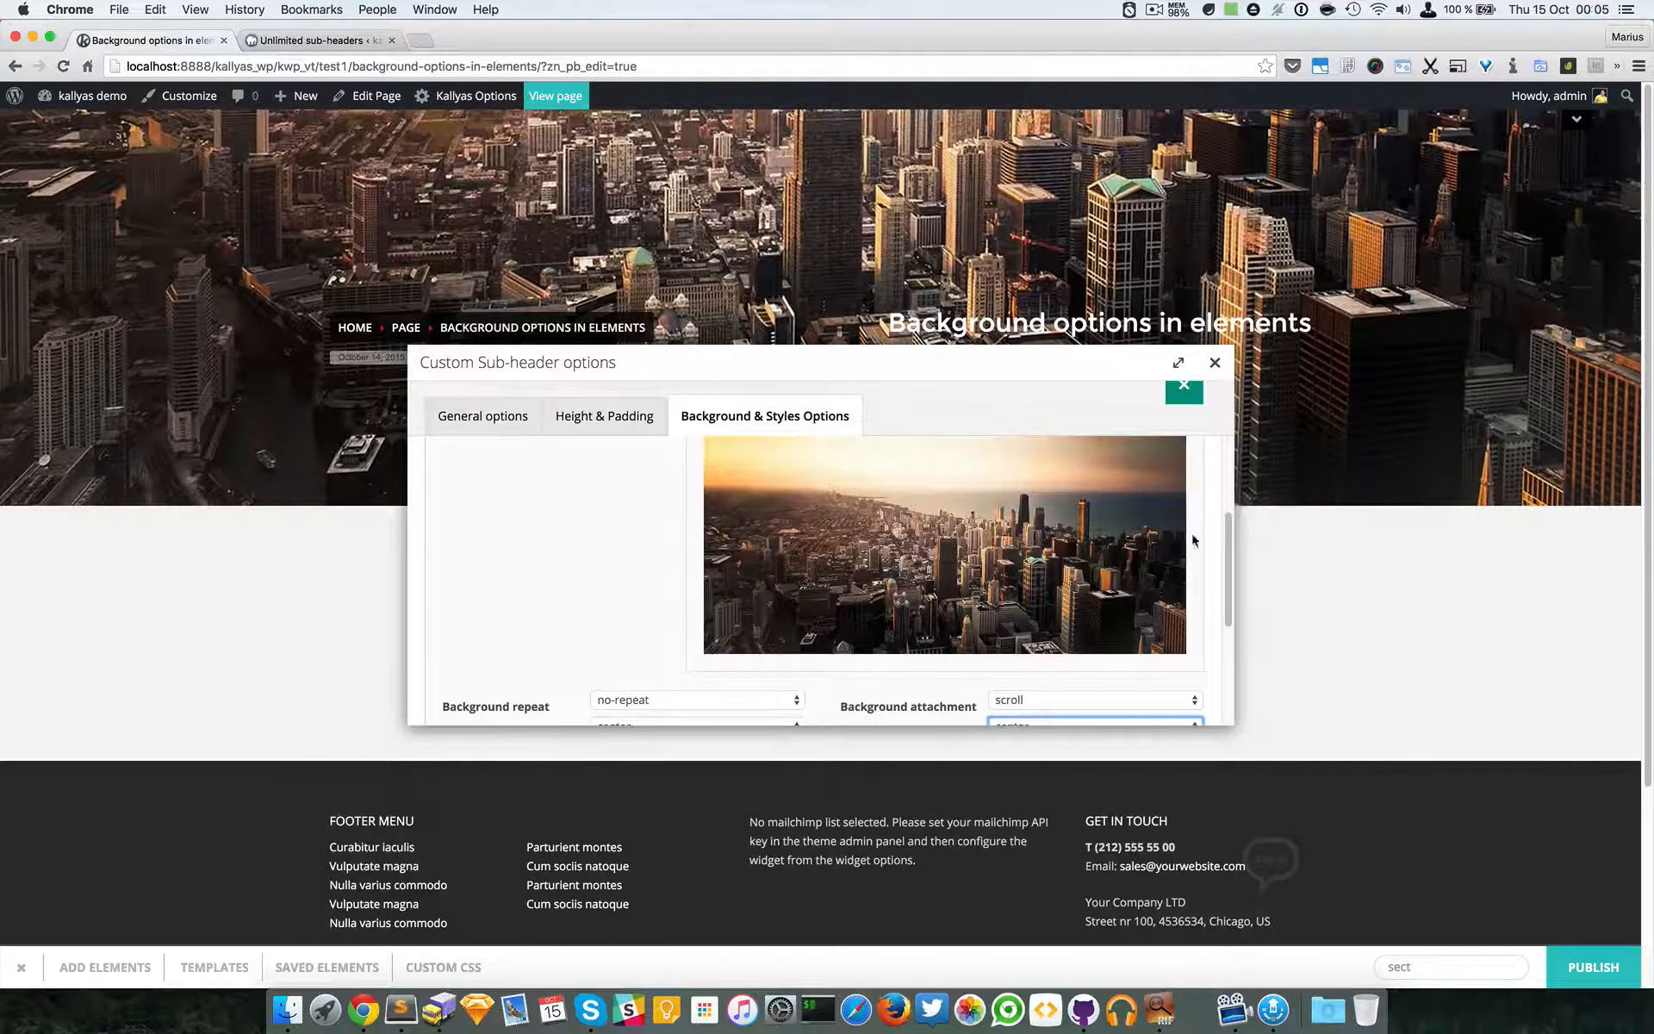
left_click(1215, 362)
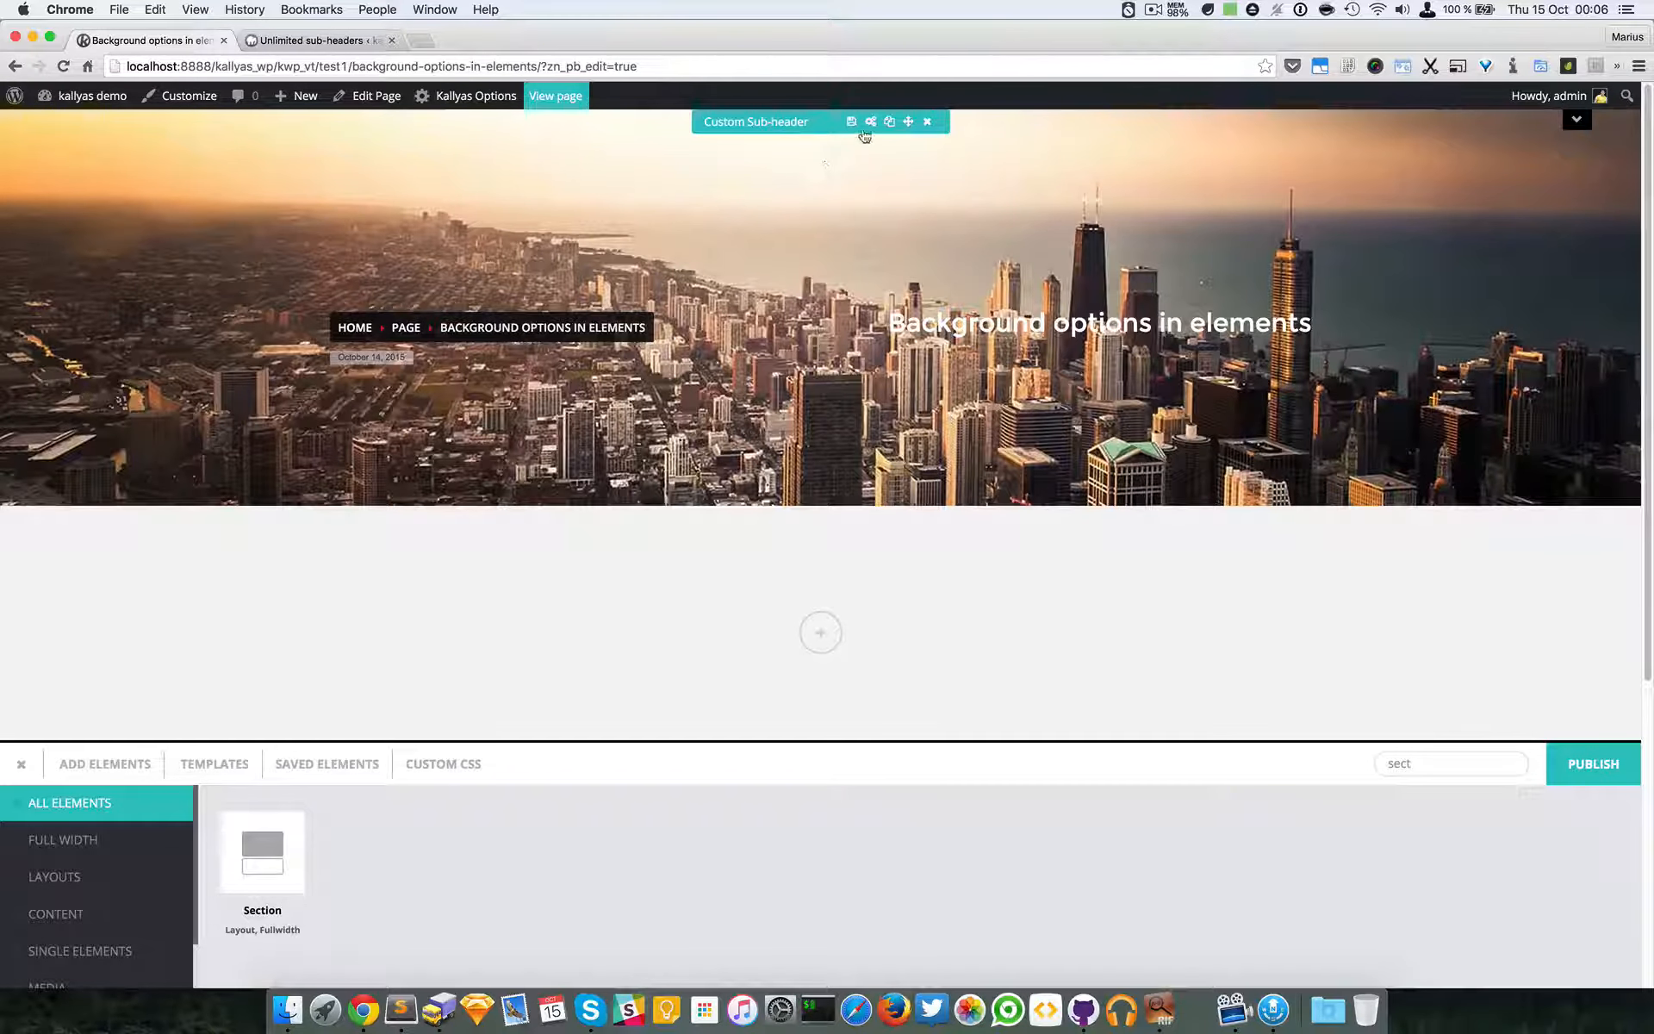
- Turn on the Custom Sub-header's background colored overlay with the Yes (Normal color) option
left_click(870, 121)
left_click(806, 412)
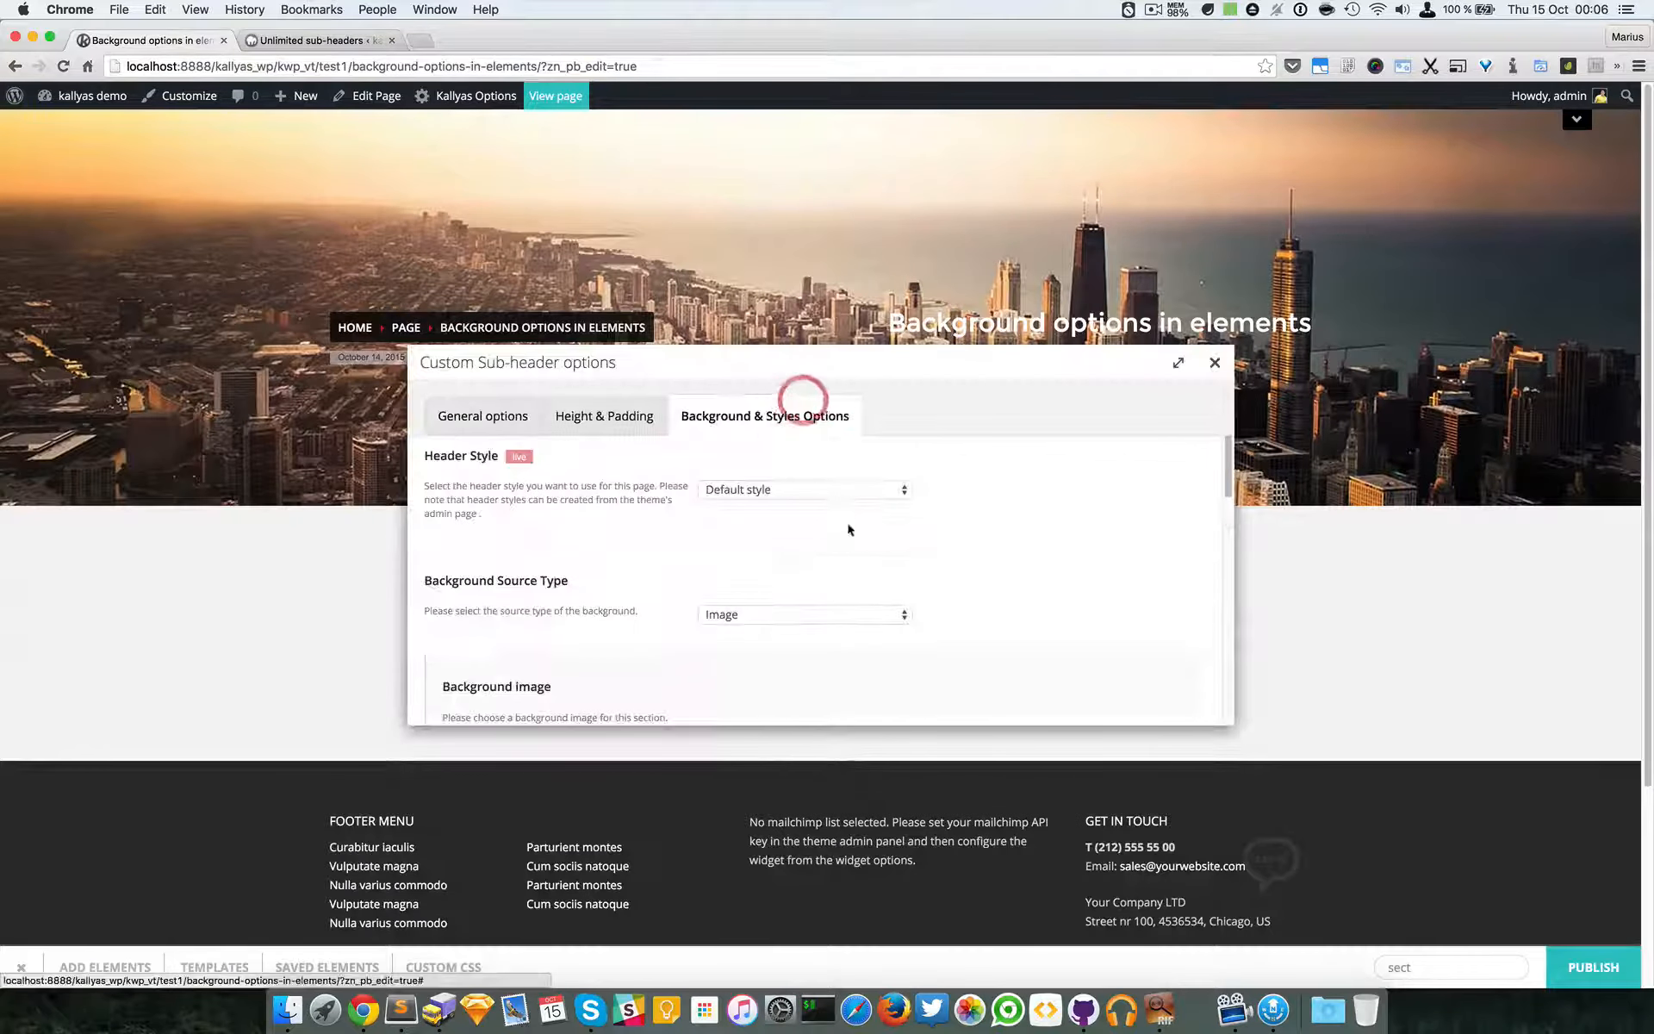
scroll(853, 539, "down", 5)
scroll(851, 537, "down", 5)
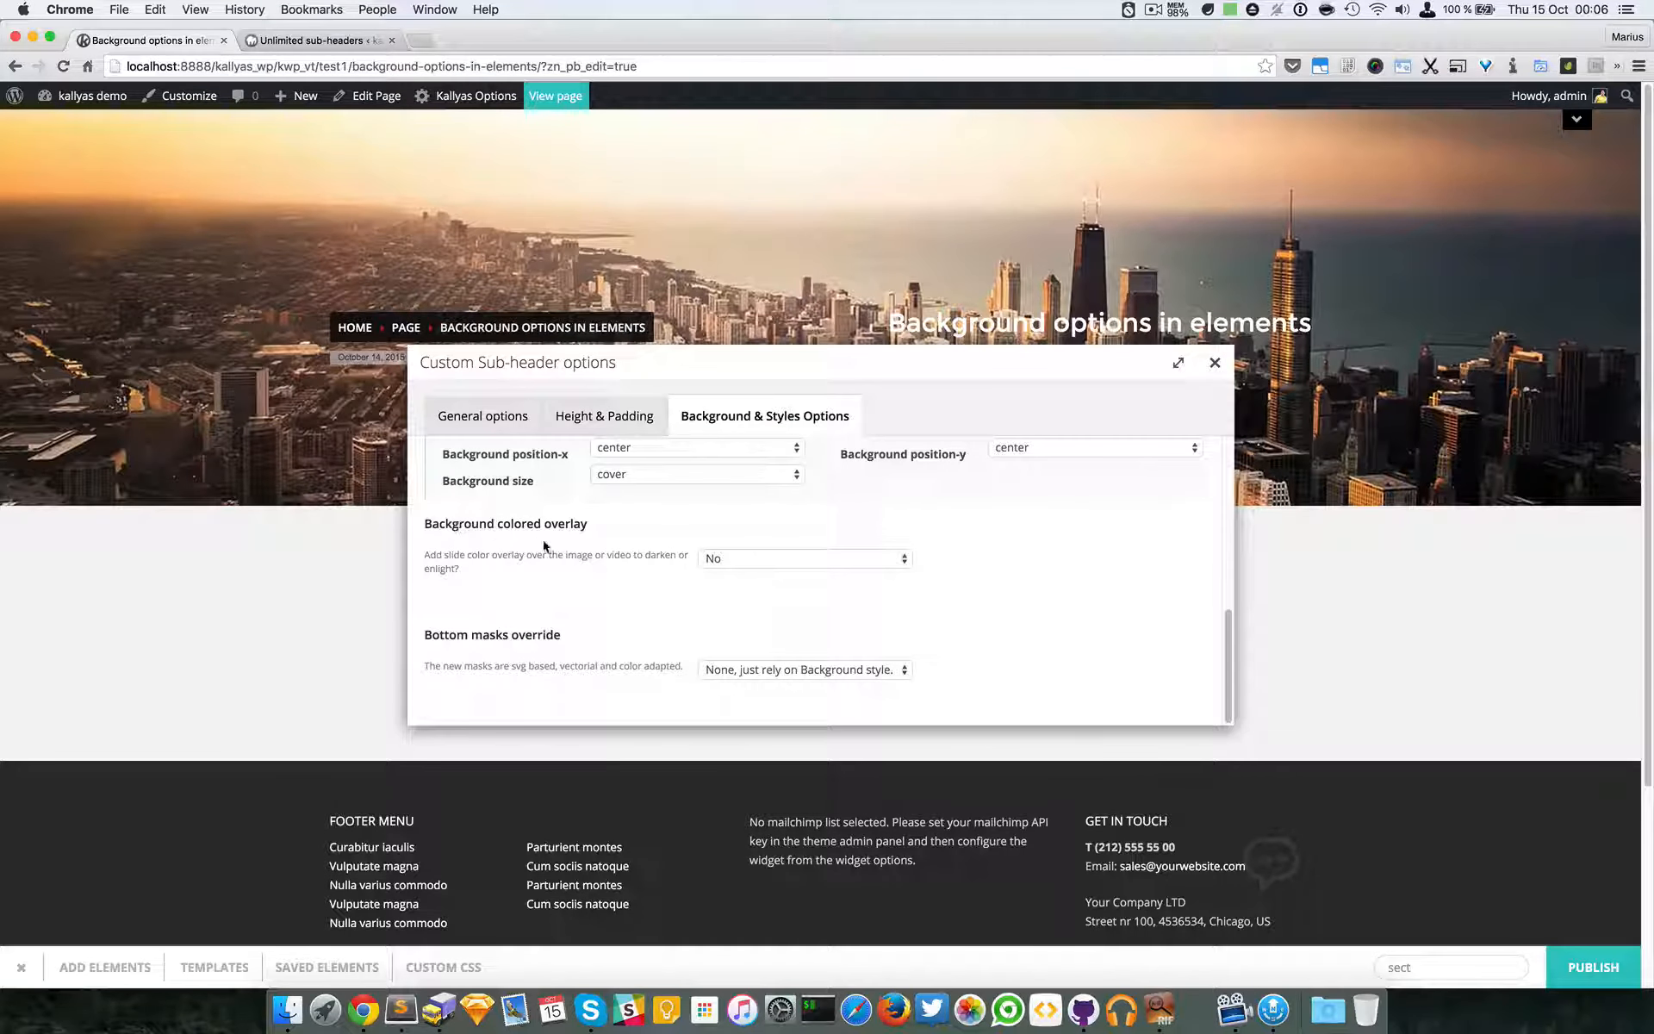
left_click(758, 559)
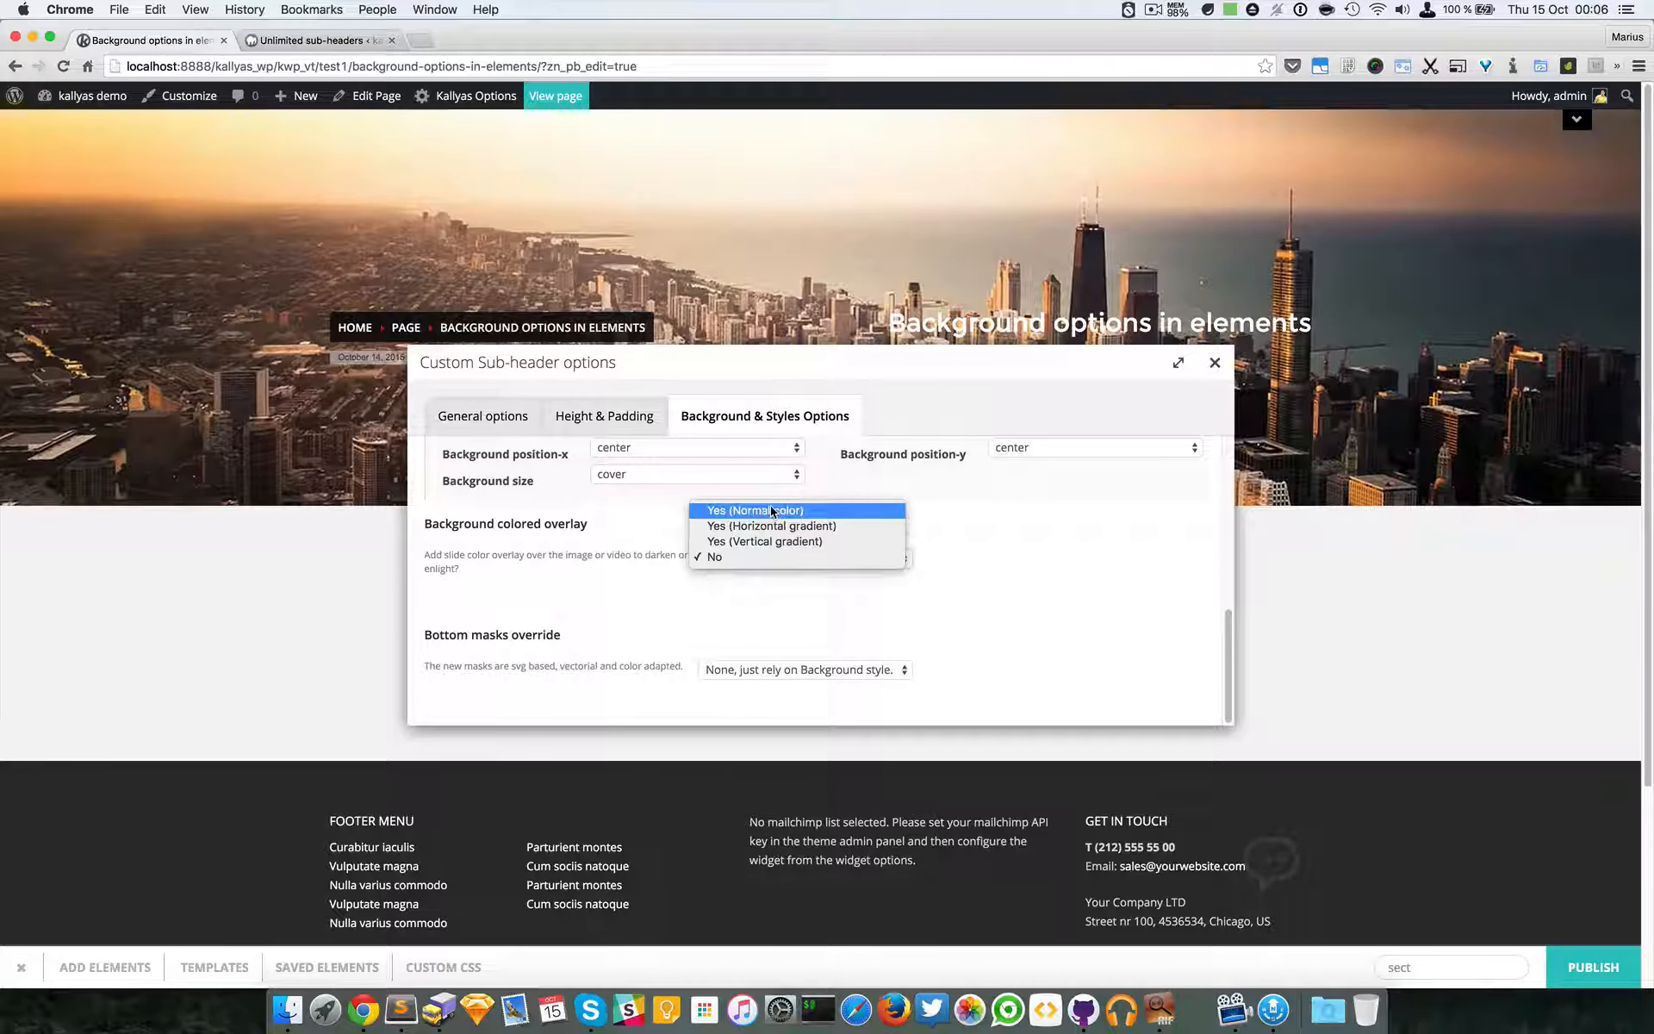
left_click(709, 511)
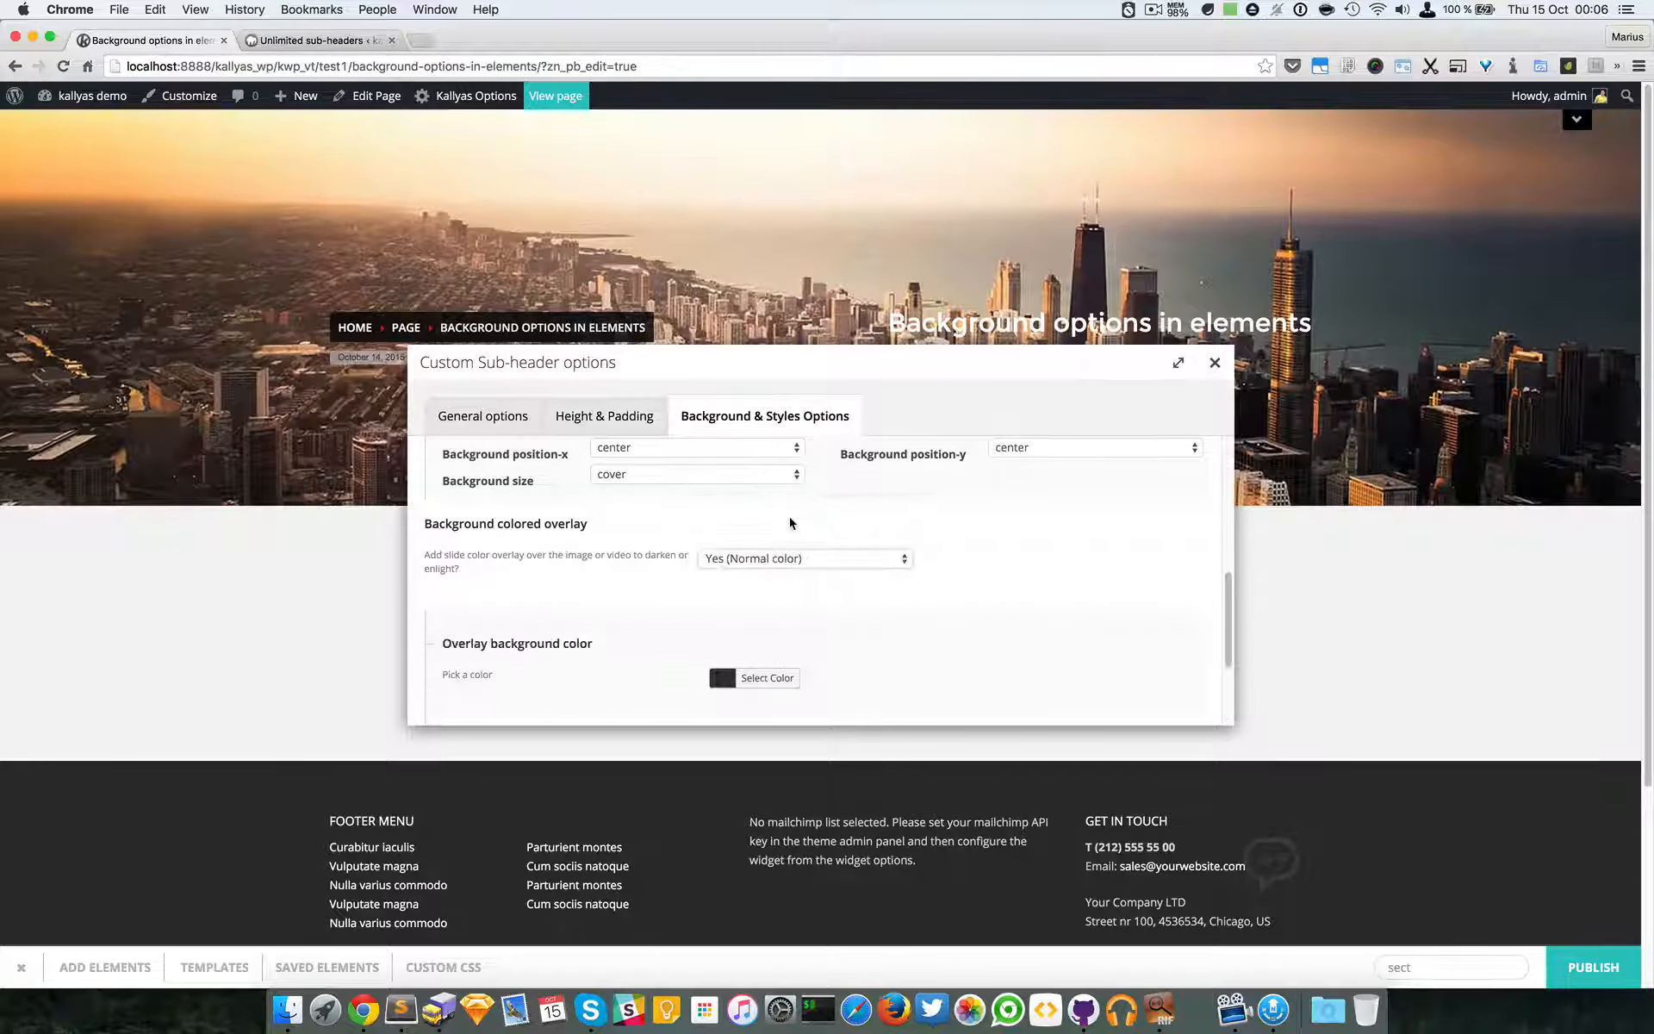
- Check the overlay background color picker, raise the overlay's opacity to 100, and close the sub-header options
scroll(791, 530, "down", 2)
scroll(794, 539, "down", 1)
left_click(759, 489)
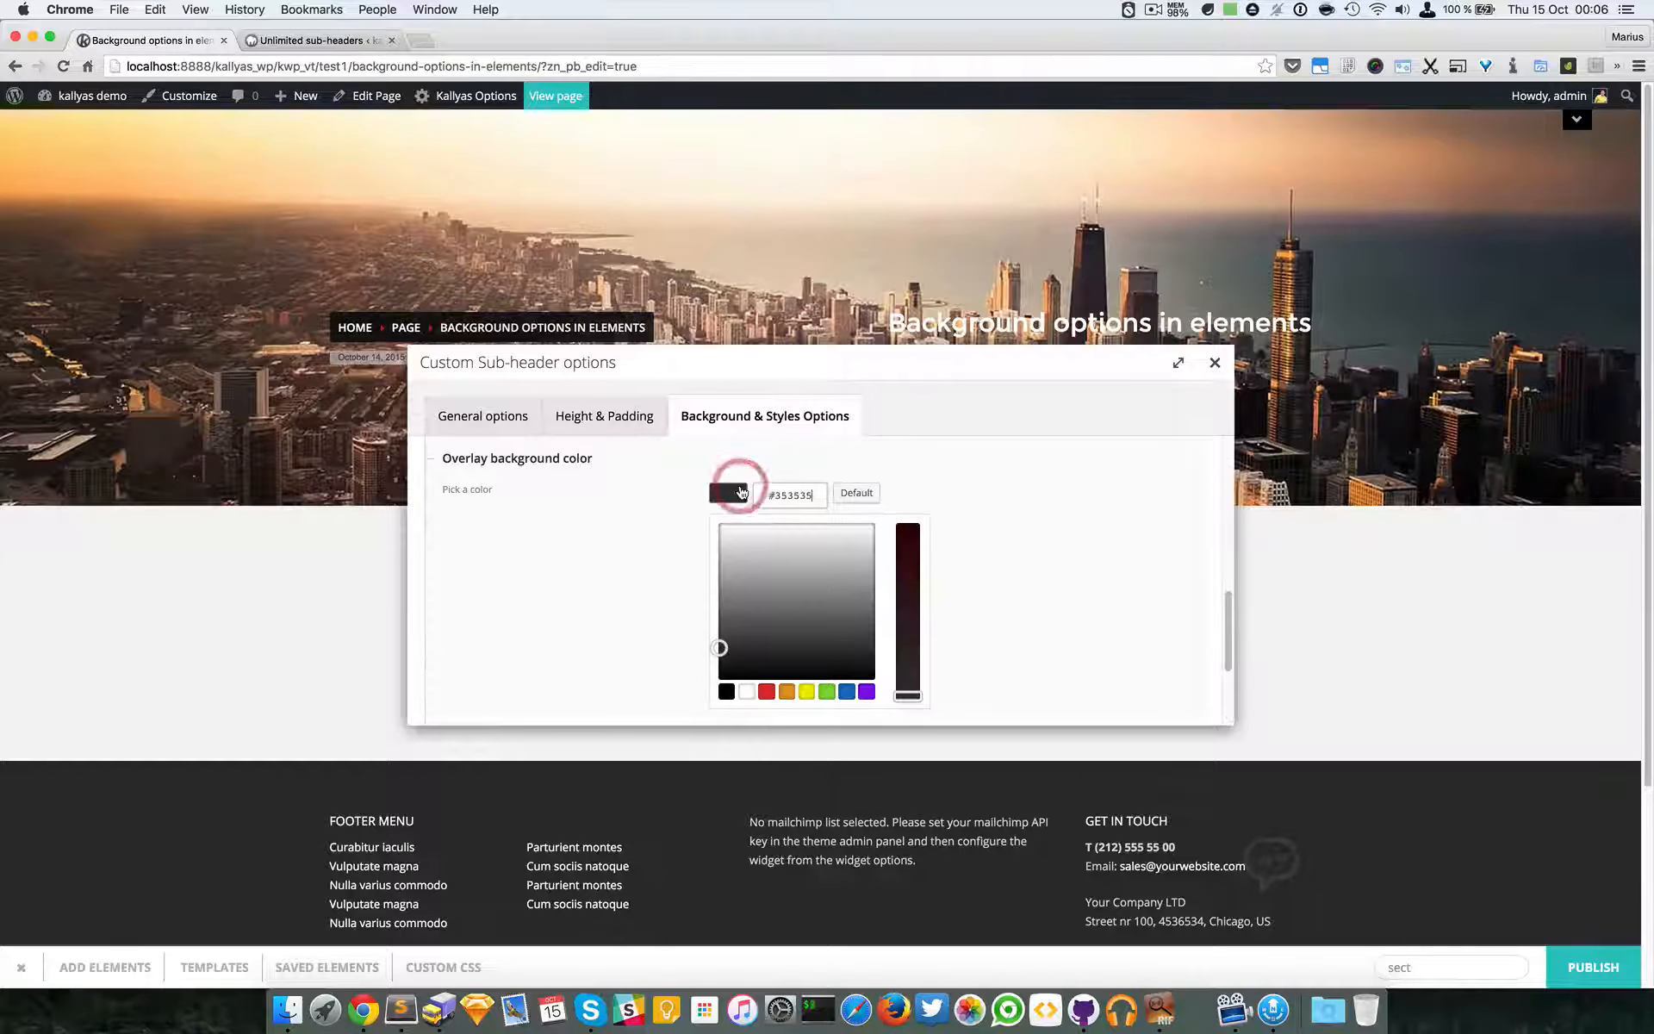
left_click(1075, 501)
left_click_drag(896, 594, 1241, 609)
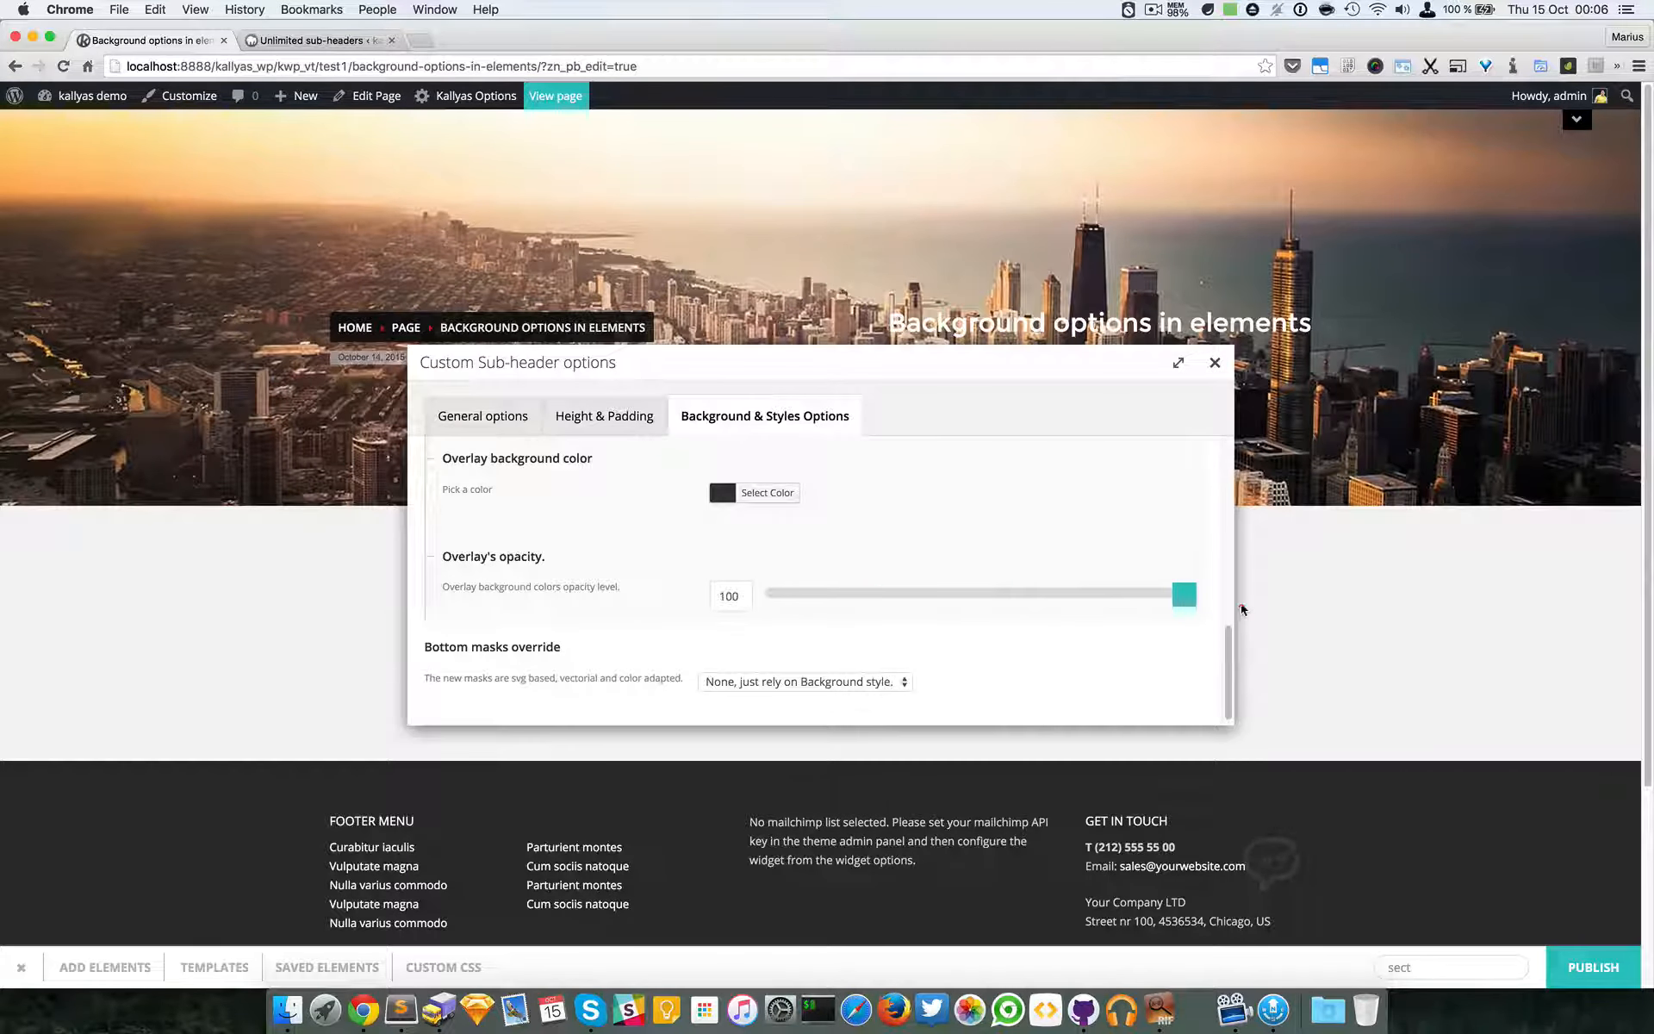
left_click(1215, 362)
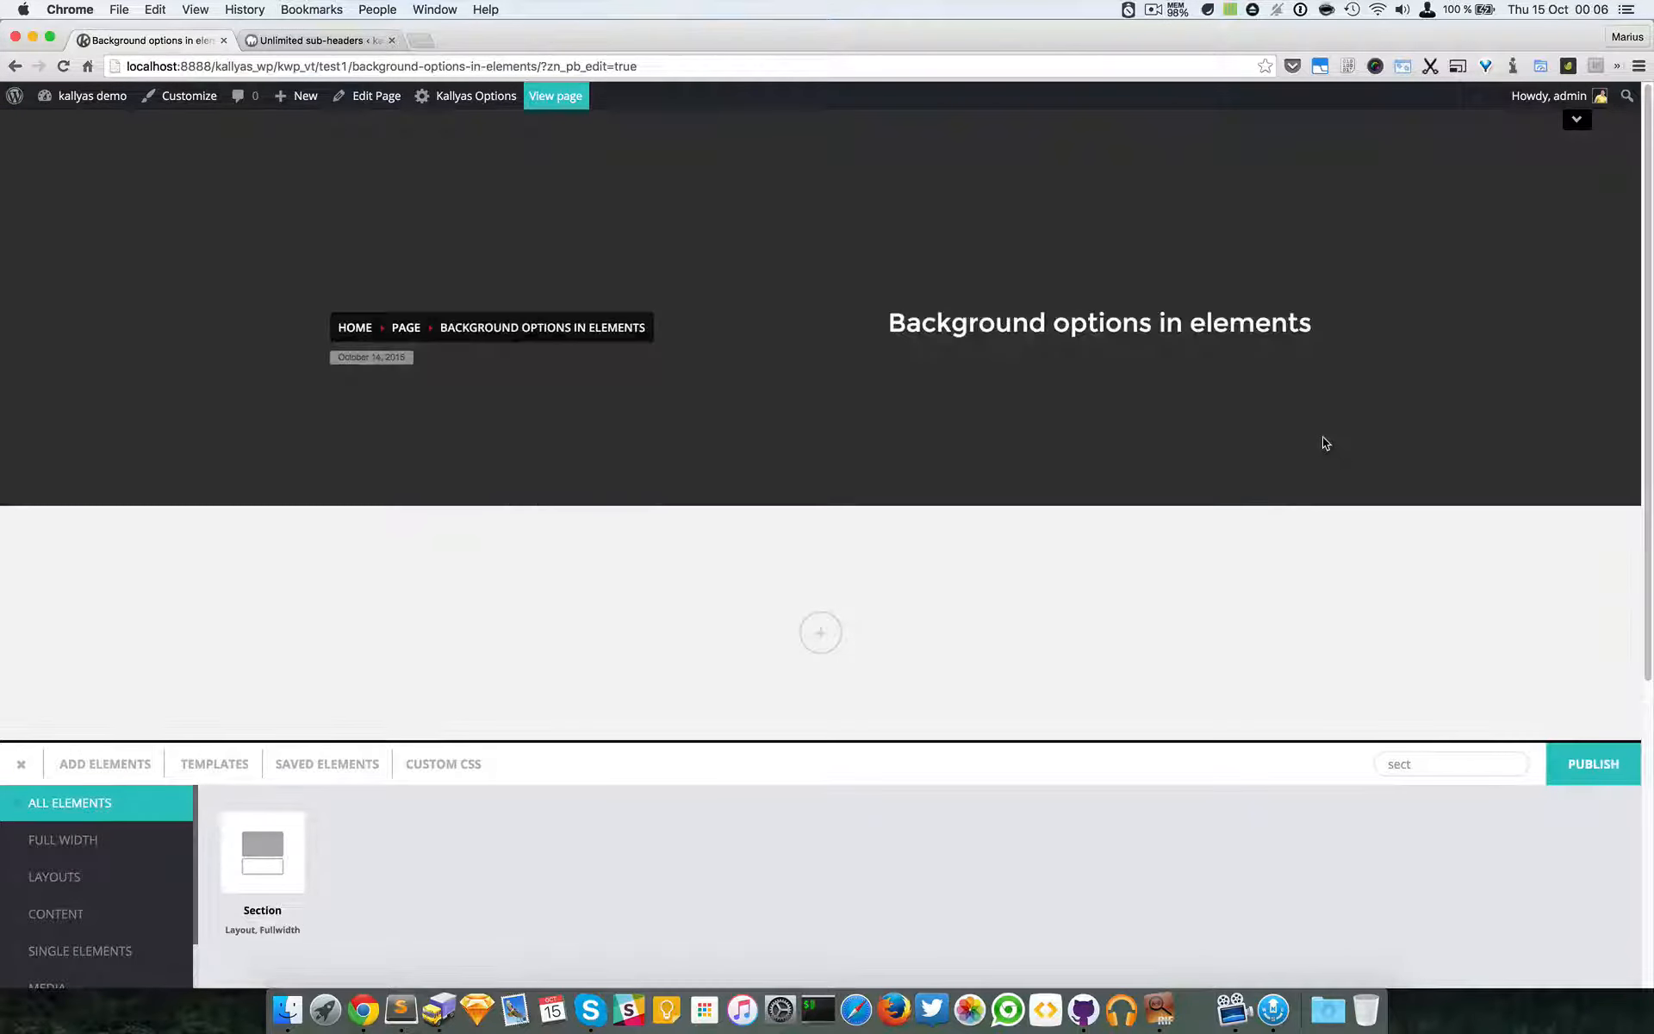
- Lower the sub-header overlay's opacity to 55 and close the options
mouse_move(824, 370)
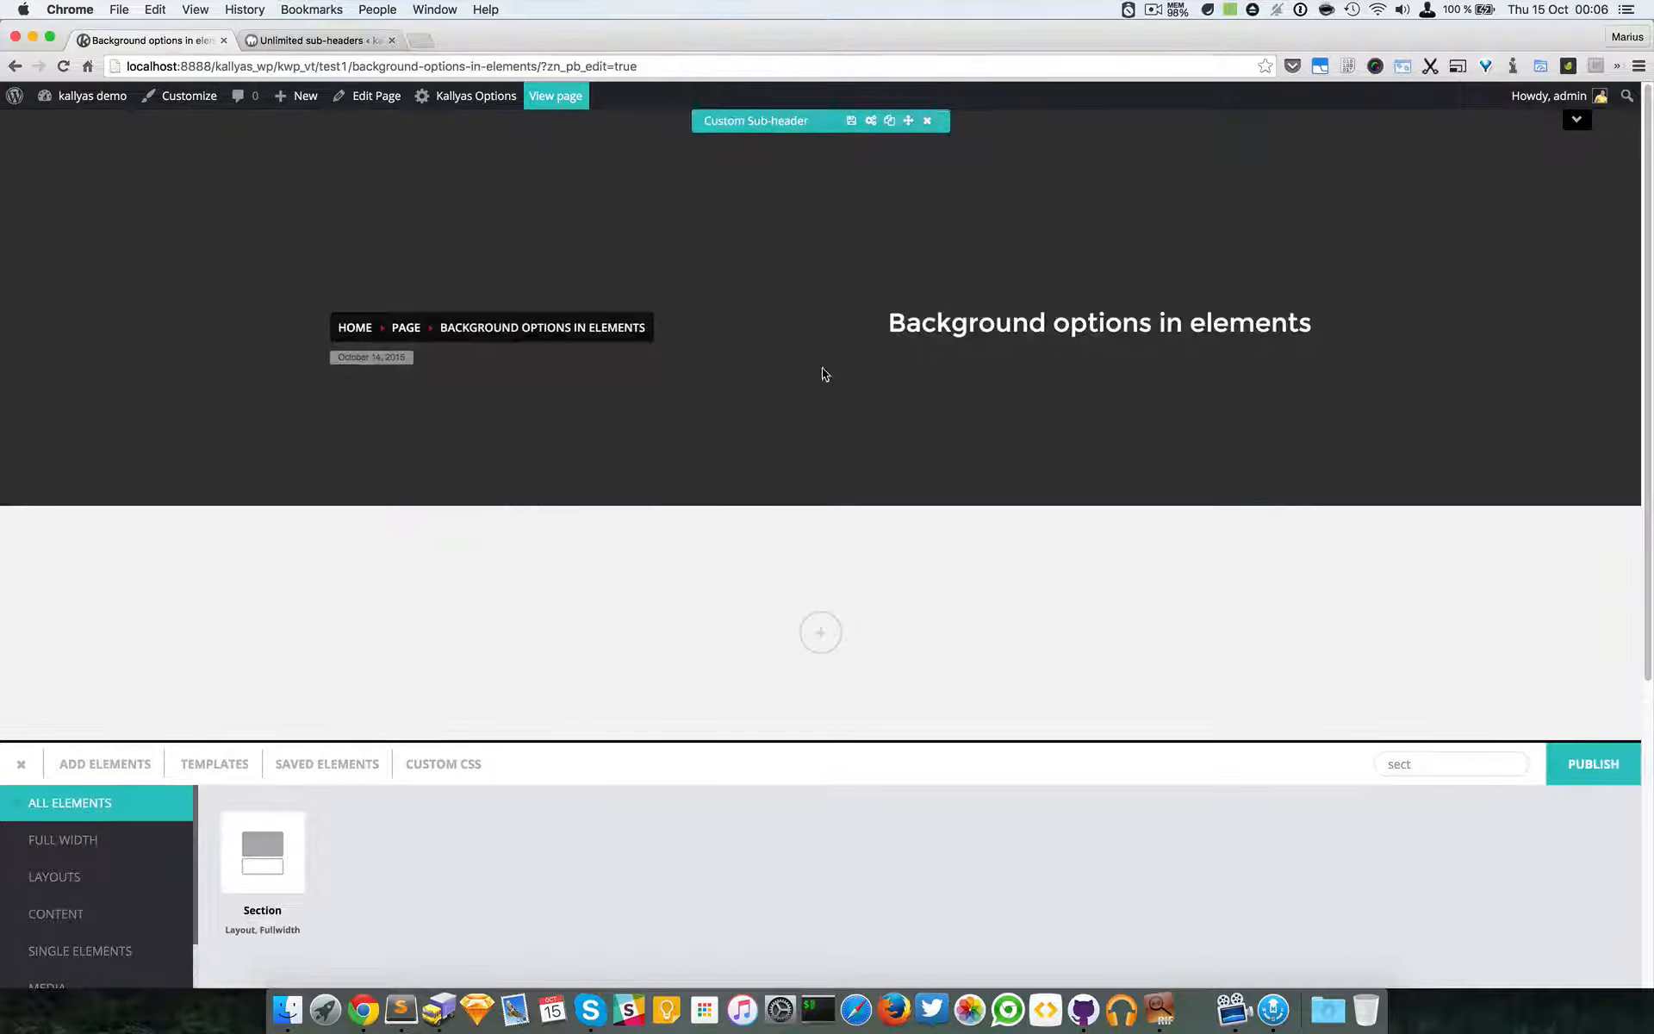
left_click(870, 121)
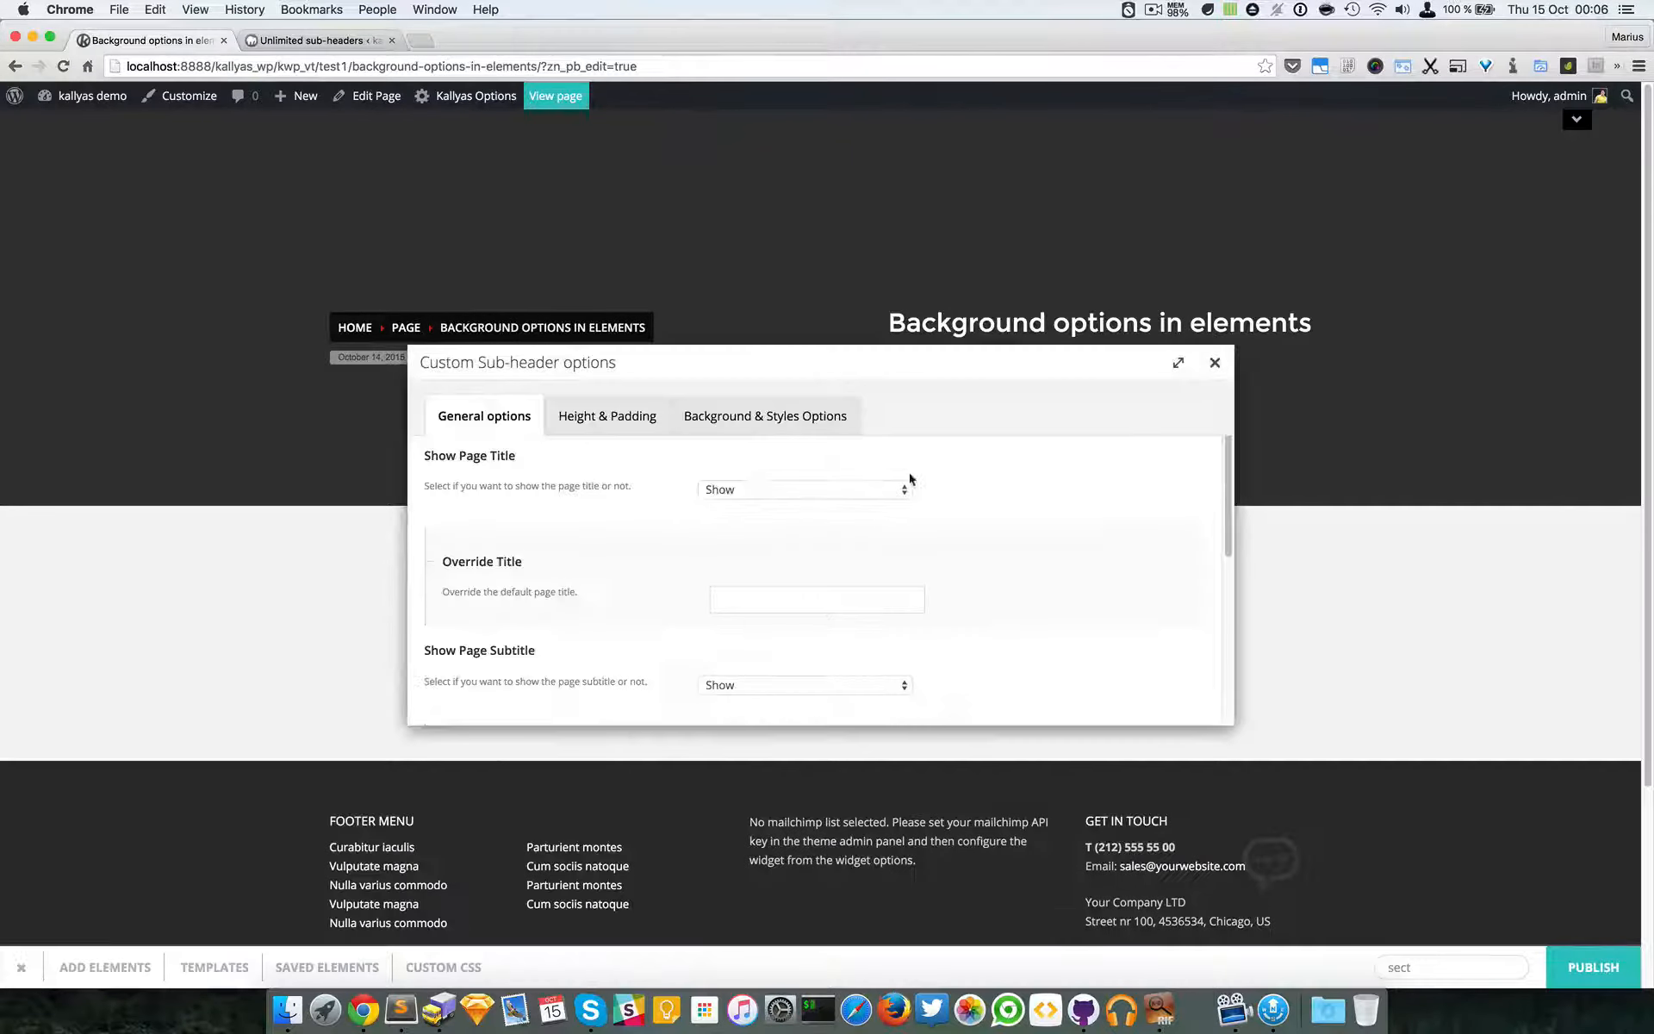
left_click(788, 414)
scroll(861, 517, "down", 10)
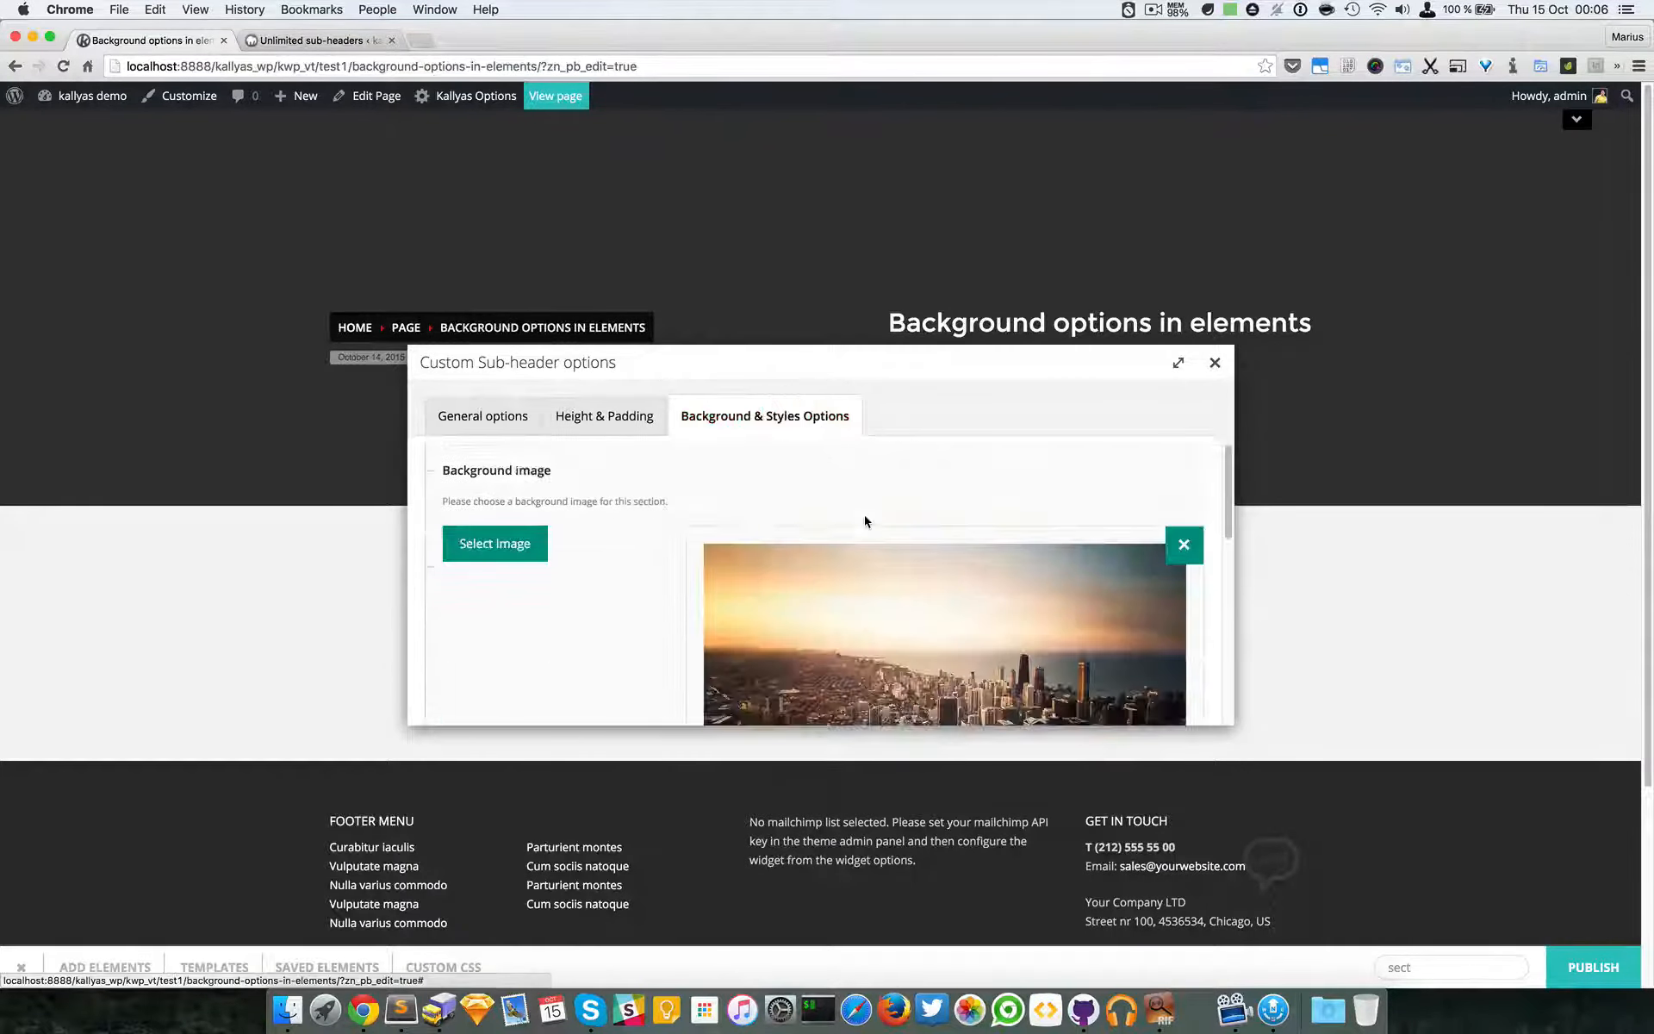
scroll(776, 520, "up", 1)
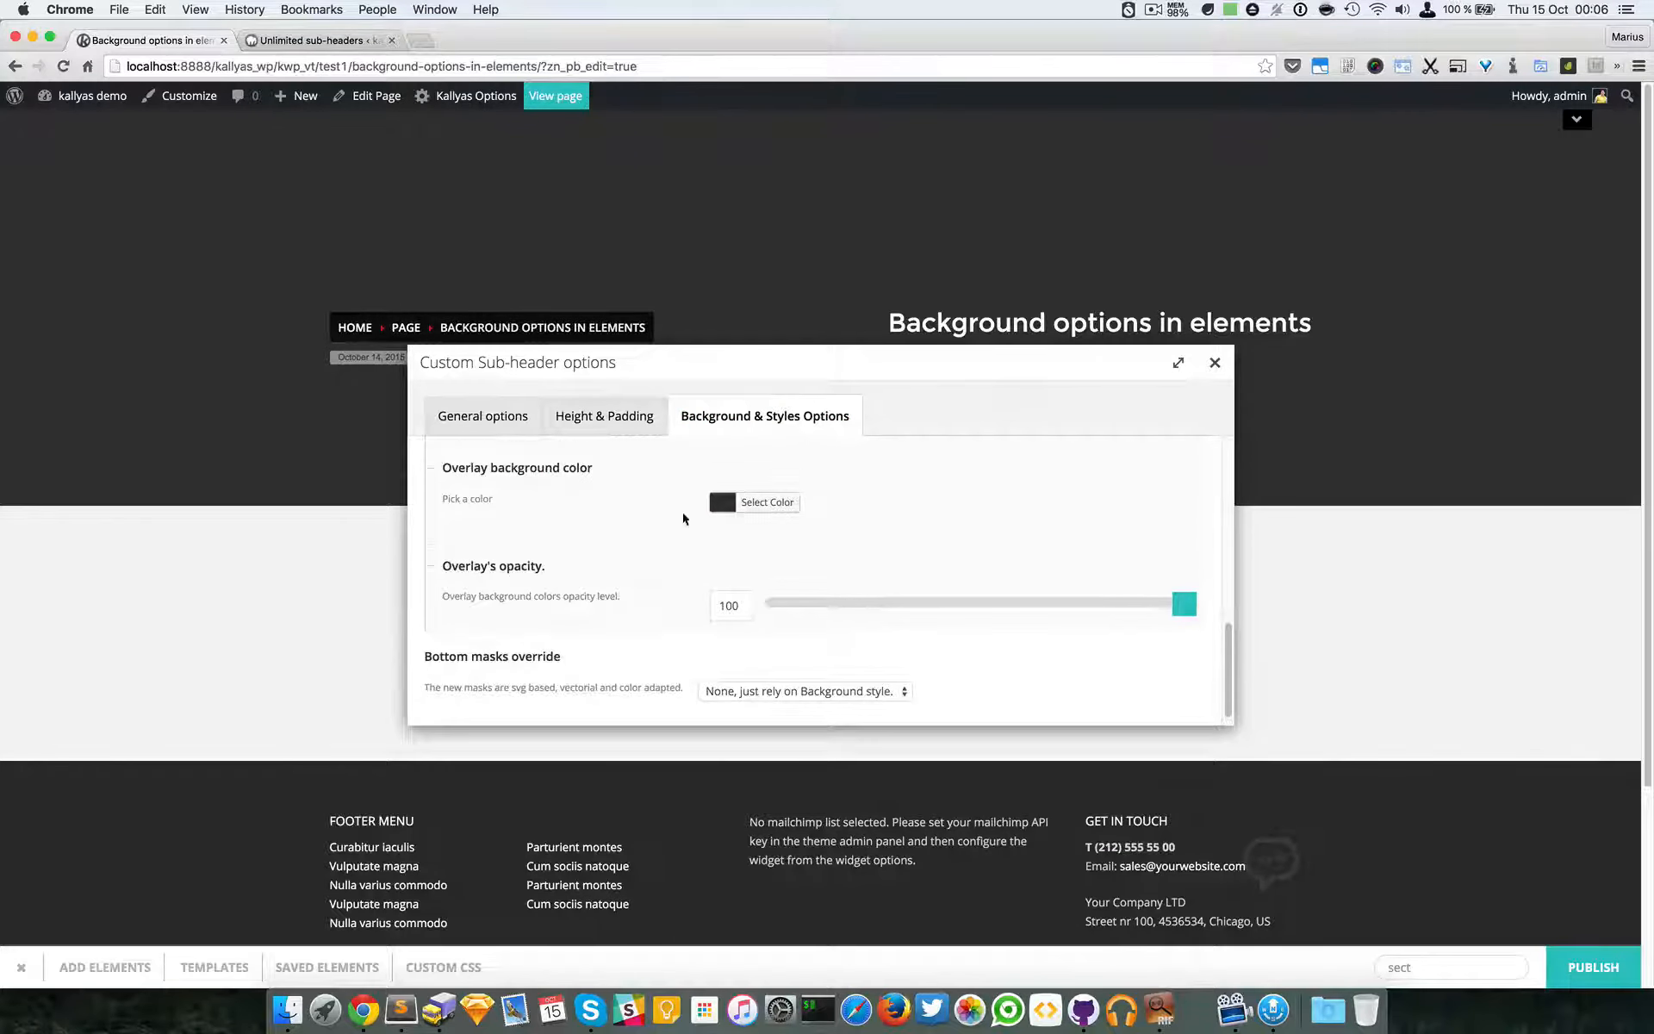
left_click_drag(1185, 604, 981, 612)
left_click(1215, 362)
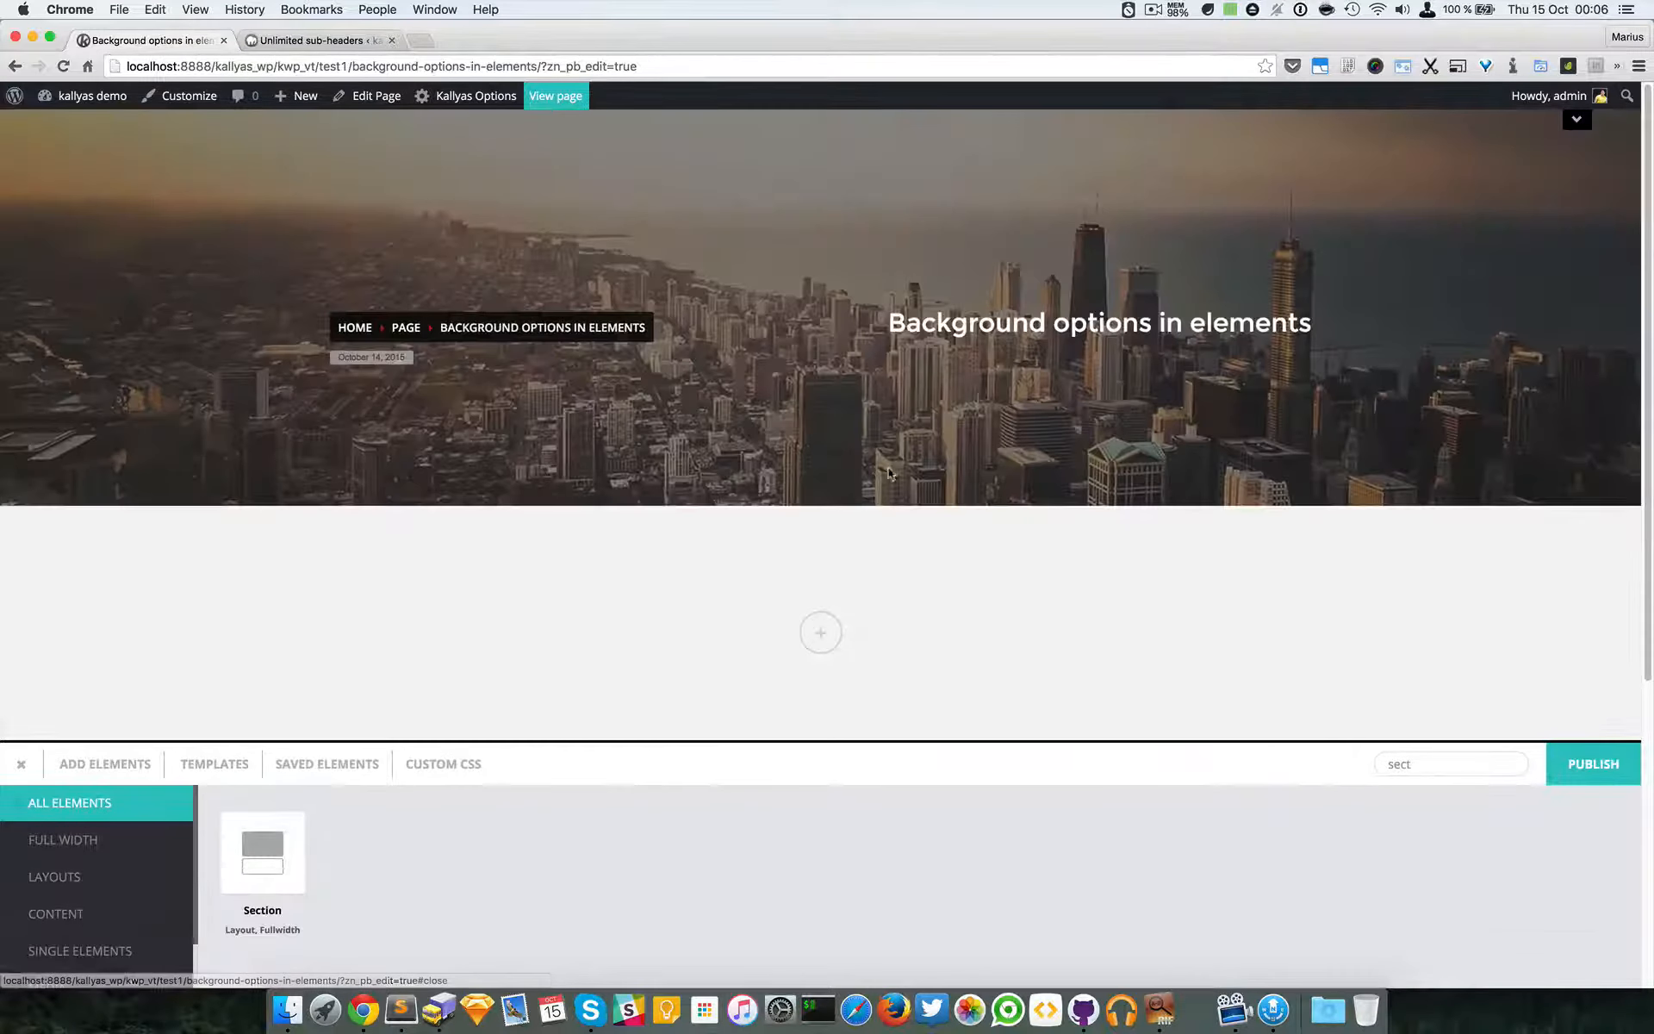
- Reopen the Custom Sub-header's background options, move the dialog off the image, and switch the colored overlay to Yes (Horizontal gradient)
mouse_move(898, 344)
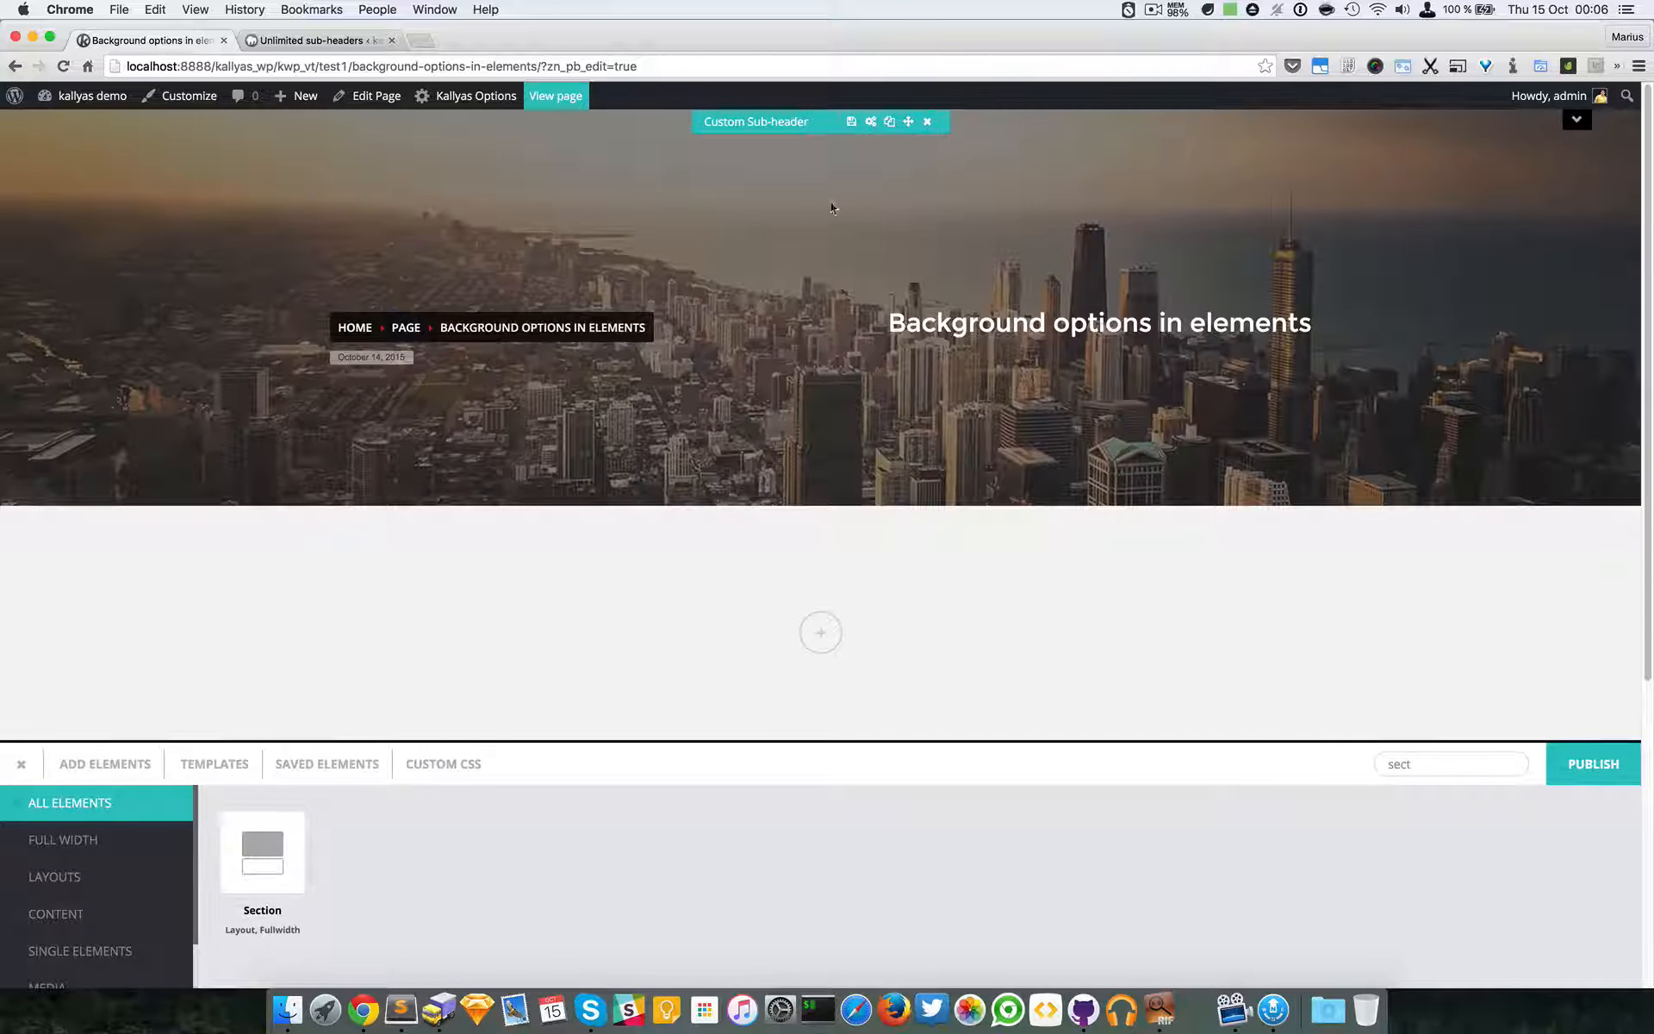
left_click(870, 126)
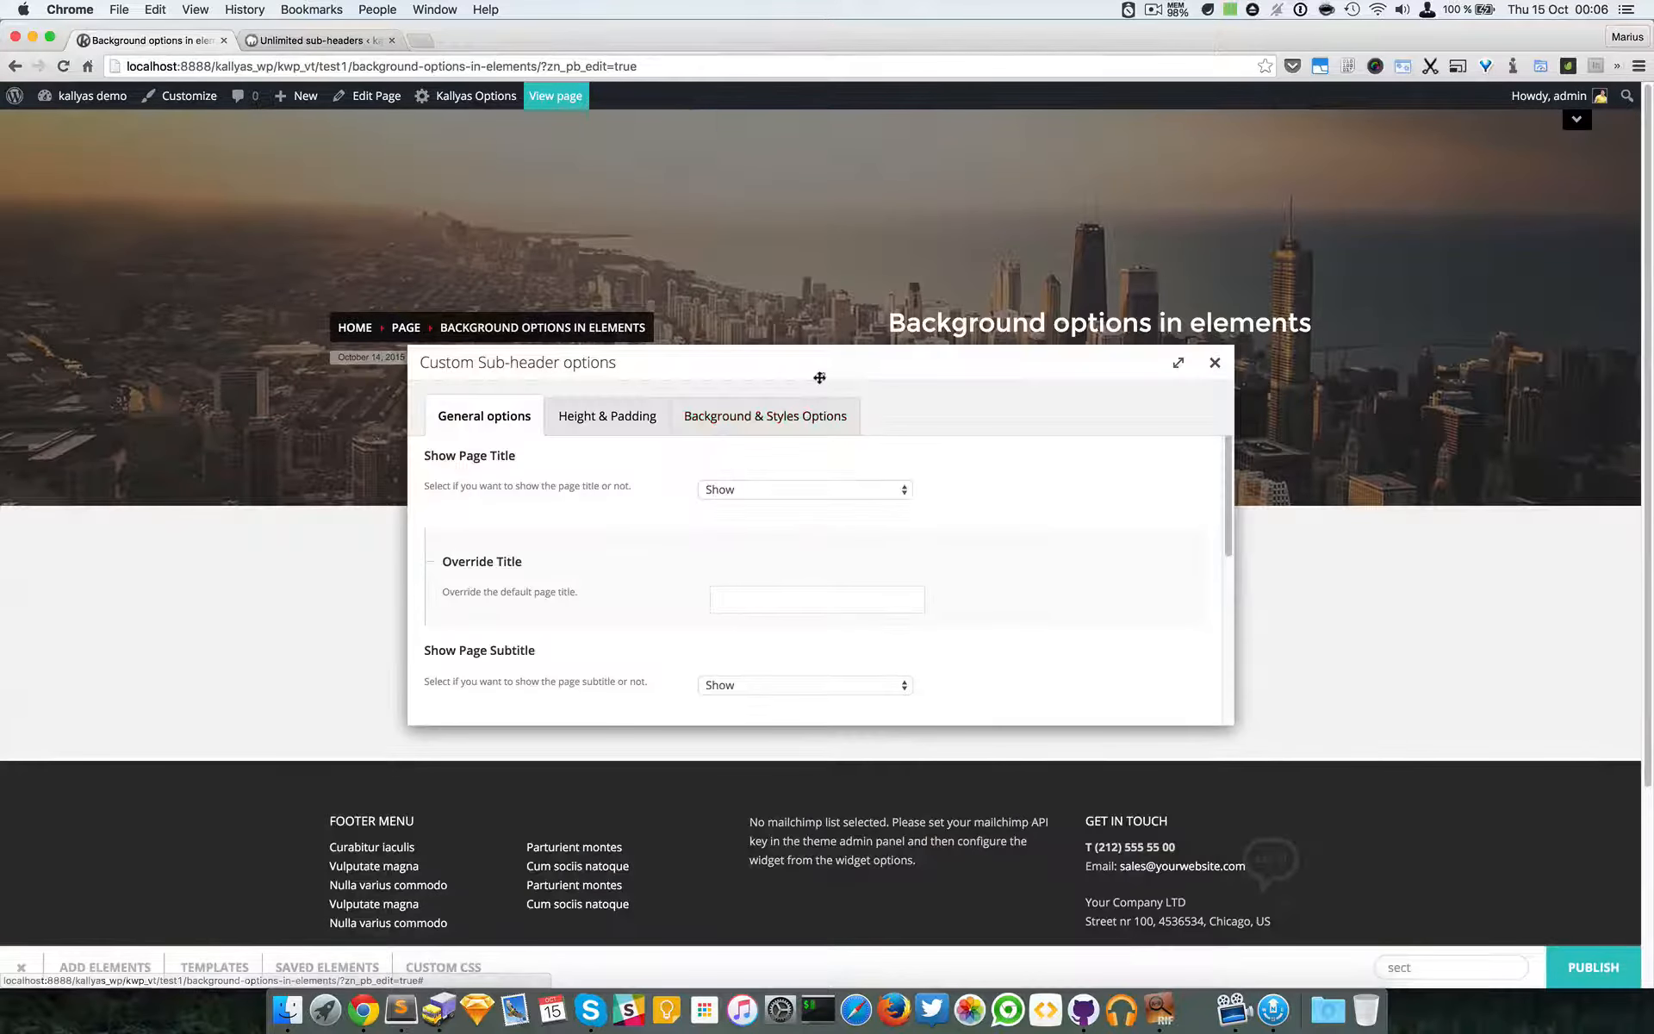
left_click_drag(823, 380, 877, 446)
left_click(850, 487)
scroll(958, 681, "down", 5)
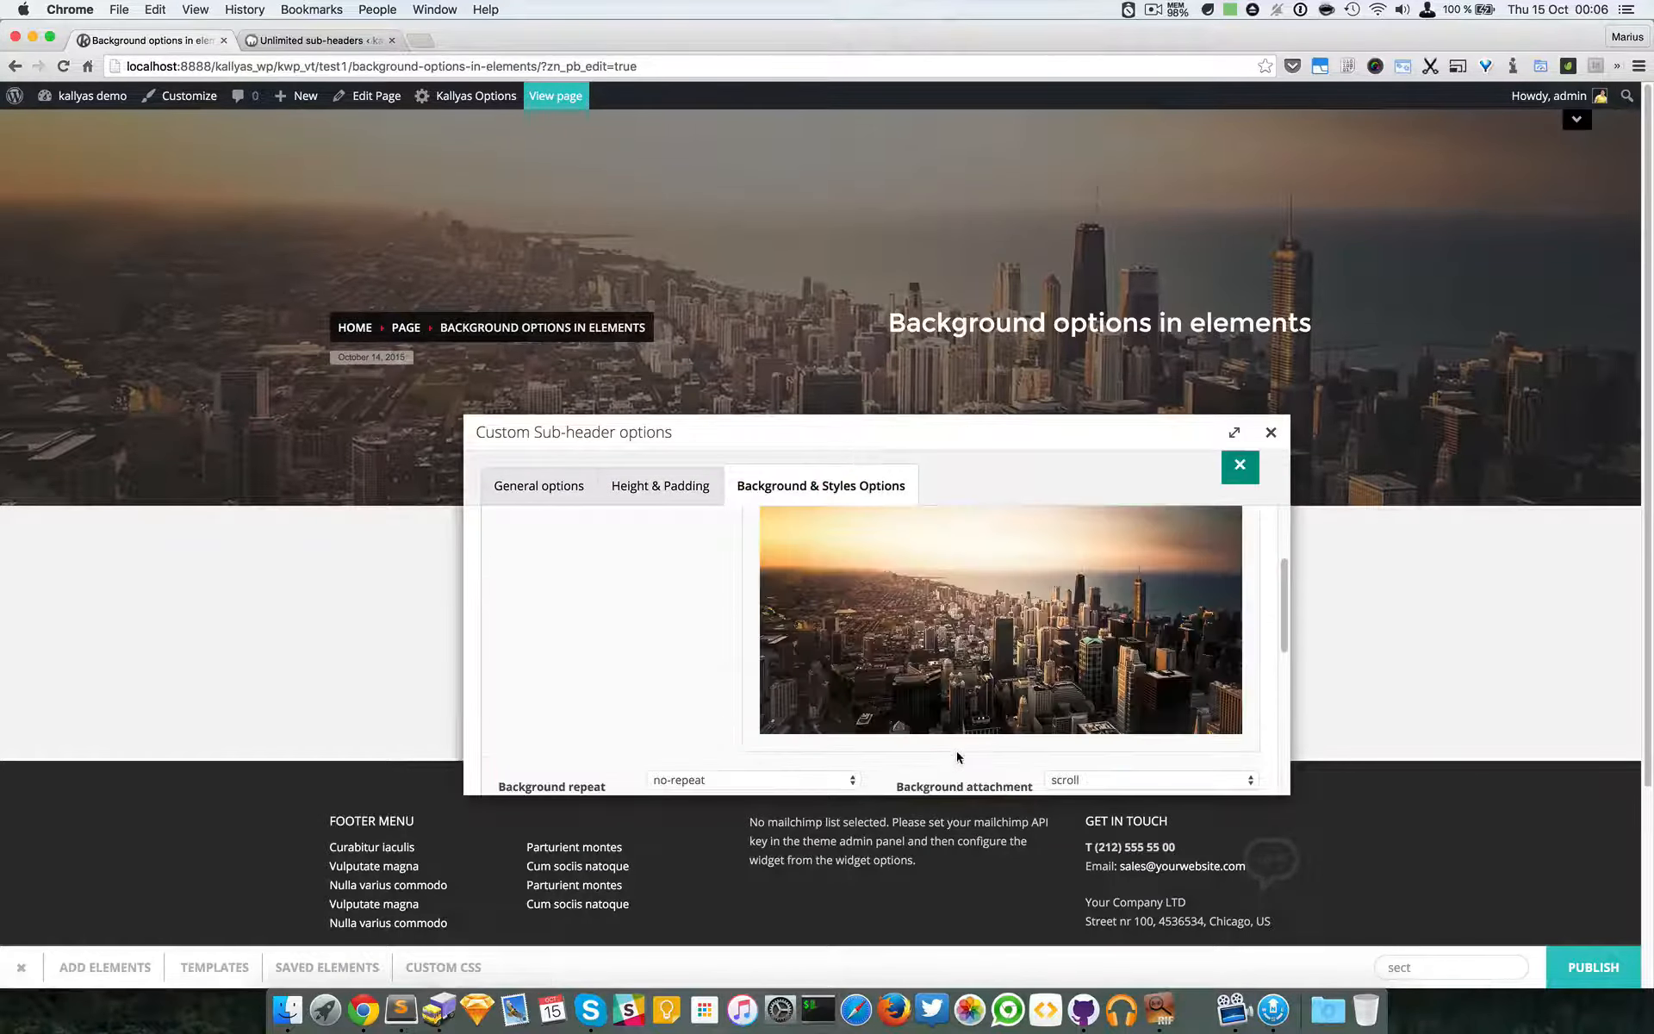
scroll(952, 748, "down", 3)
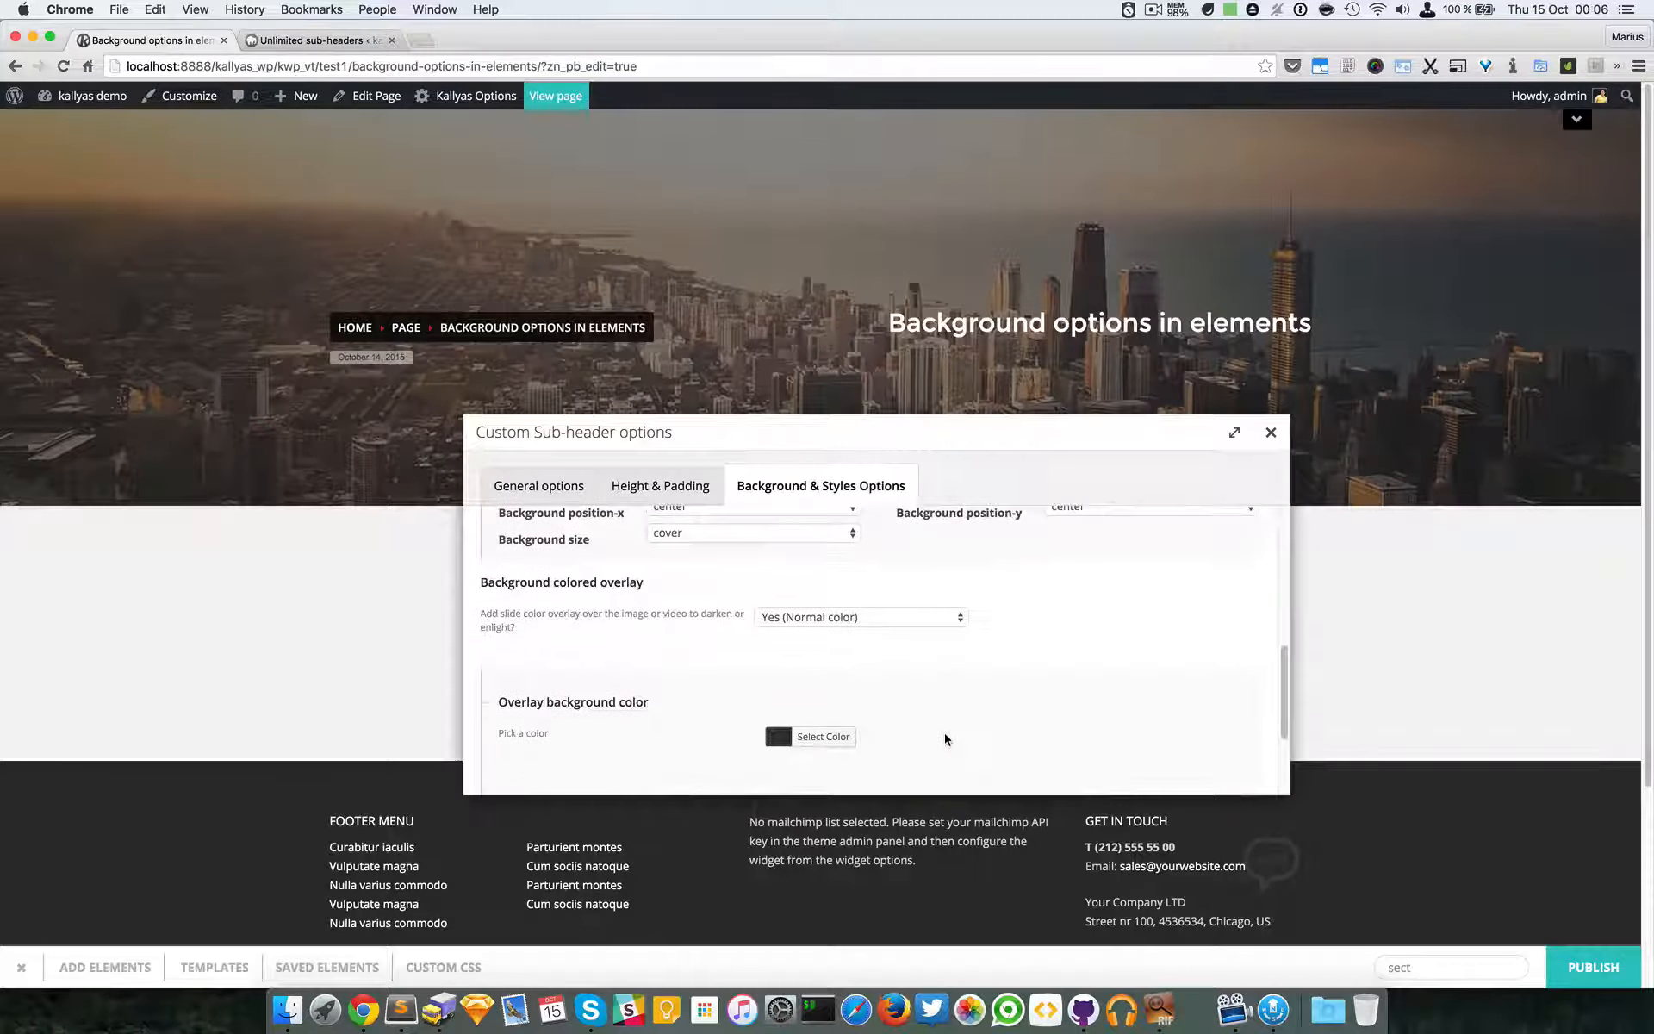
left_click(886, 620)
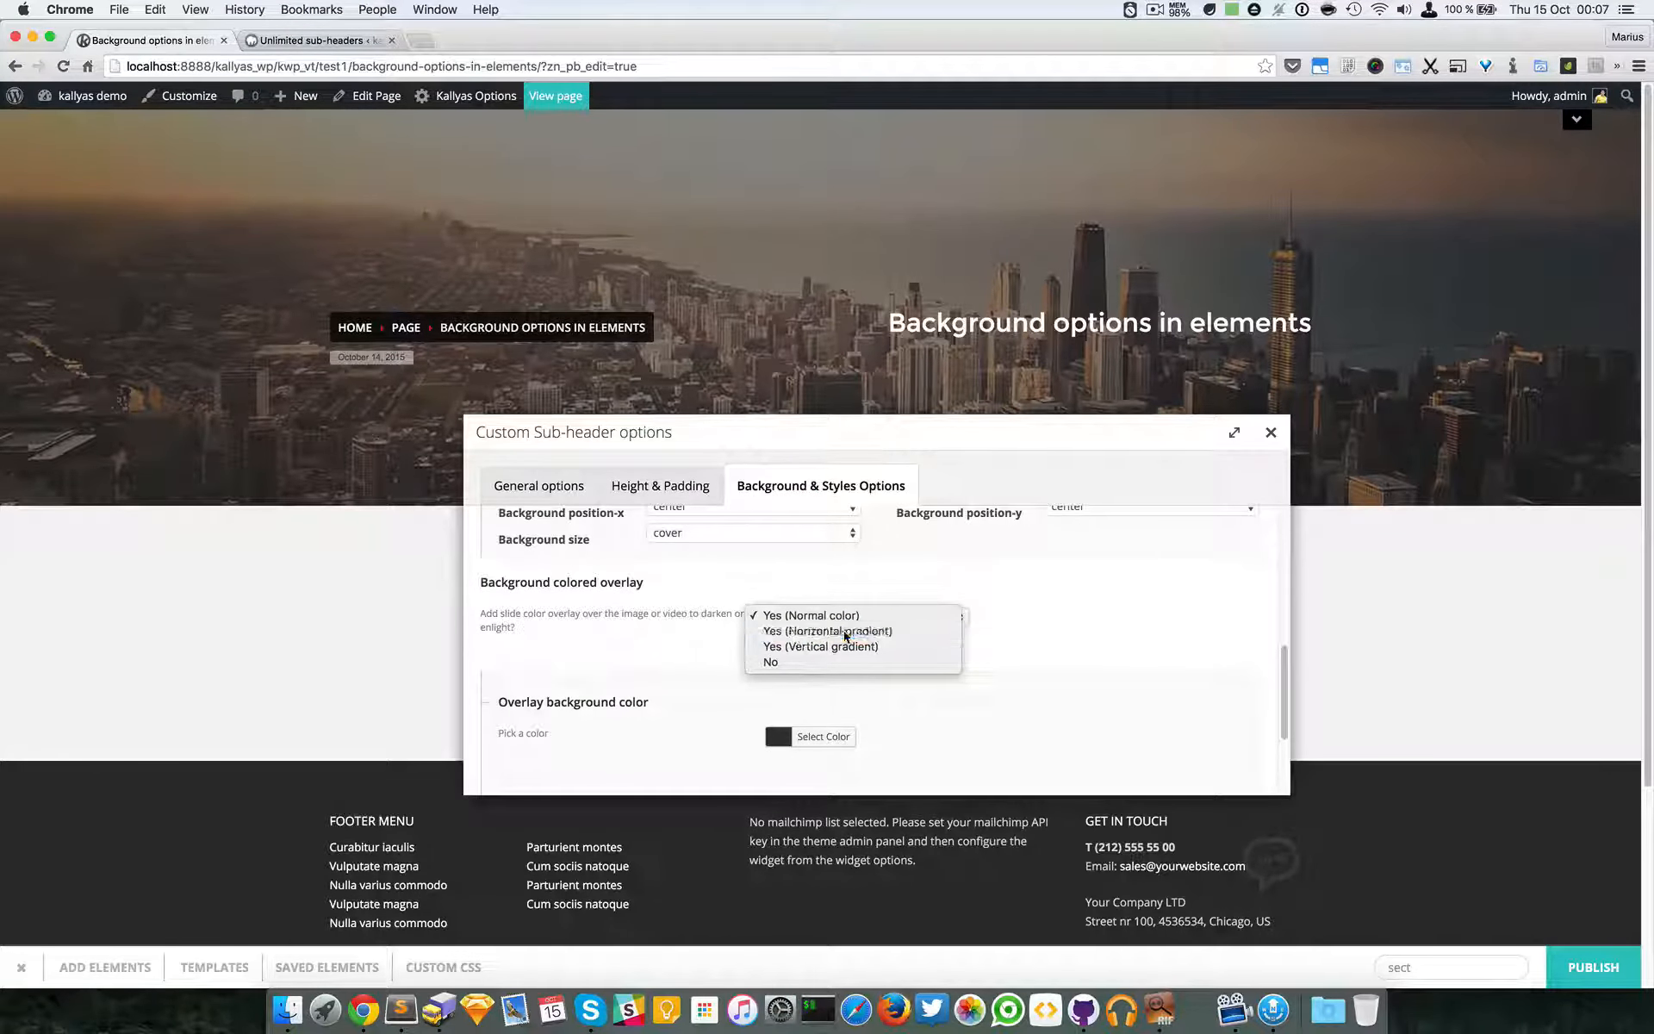
left_click(840, 632)
- Set the overlay background color to a slightly darkened orange-red and the overlay's opacity to 50
scroll(862, 655, "down", 2)
left_click(808, 656)
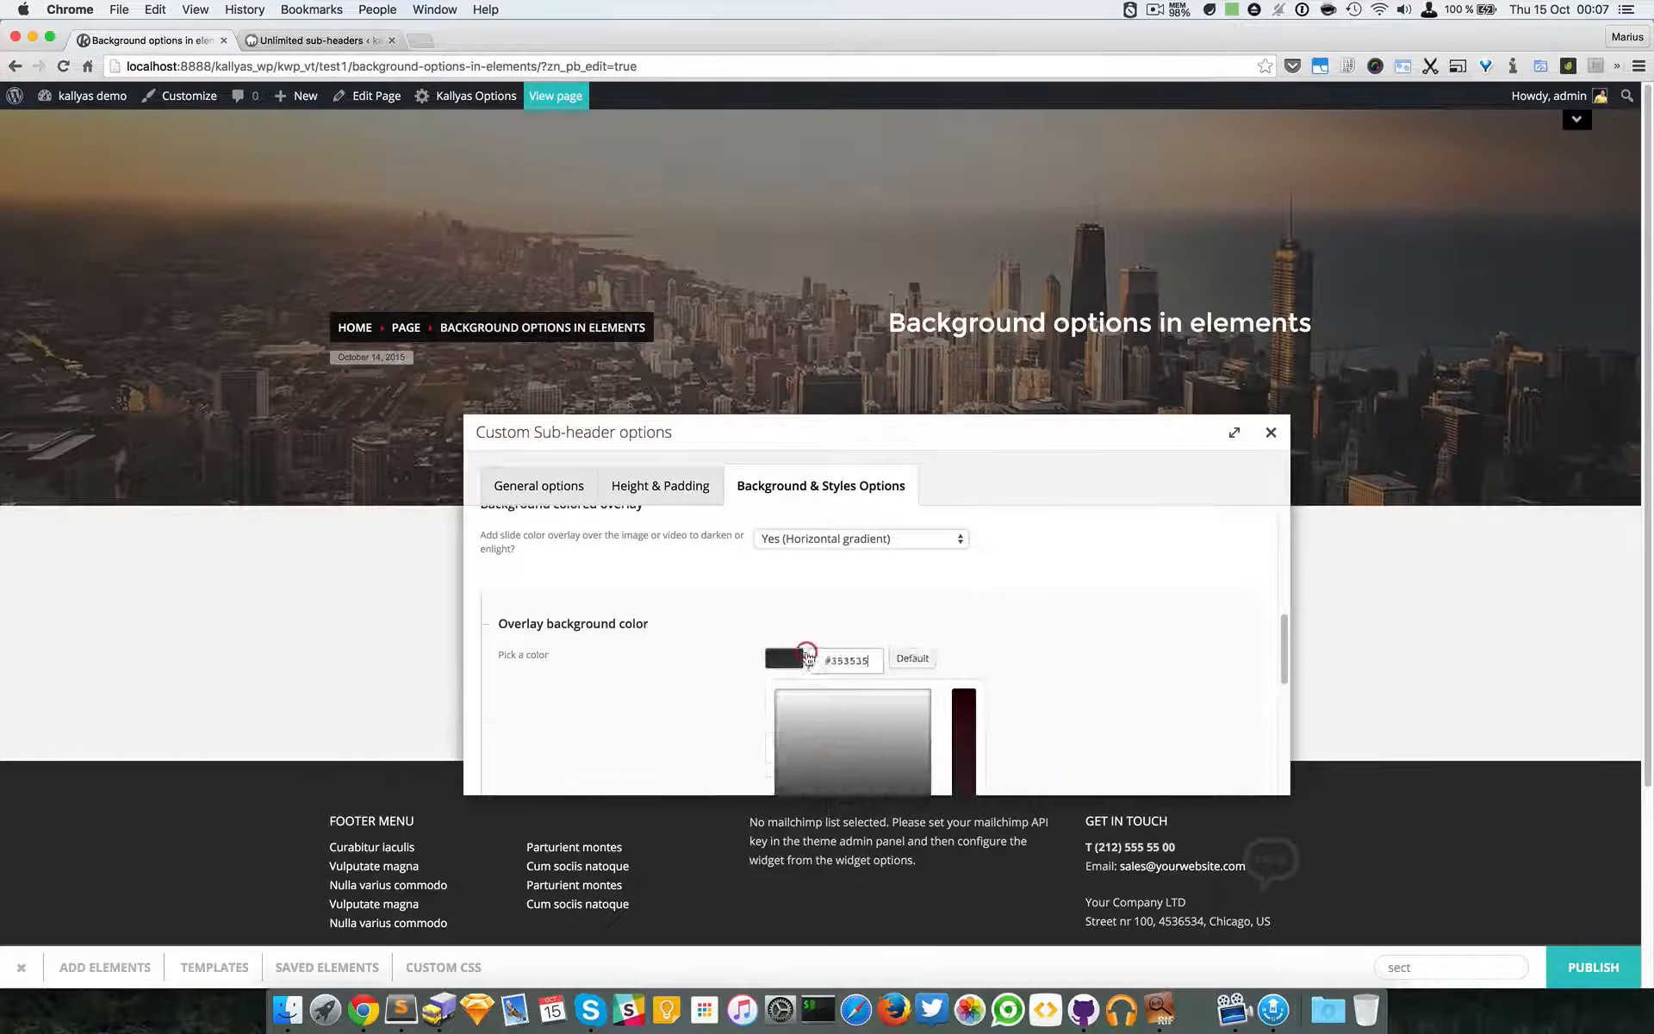
scroll(827, 646, "down", 3)
scroll(836, 630, "up", 1)
left_click(823, 630)
scroll(827, 637, "up", 1)
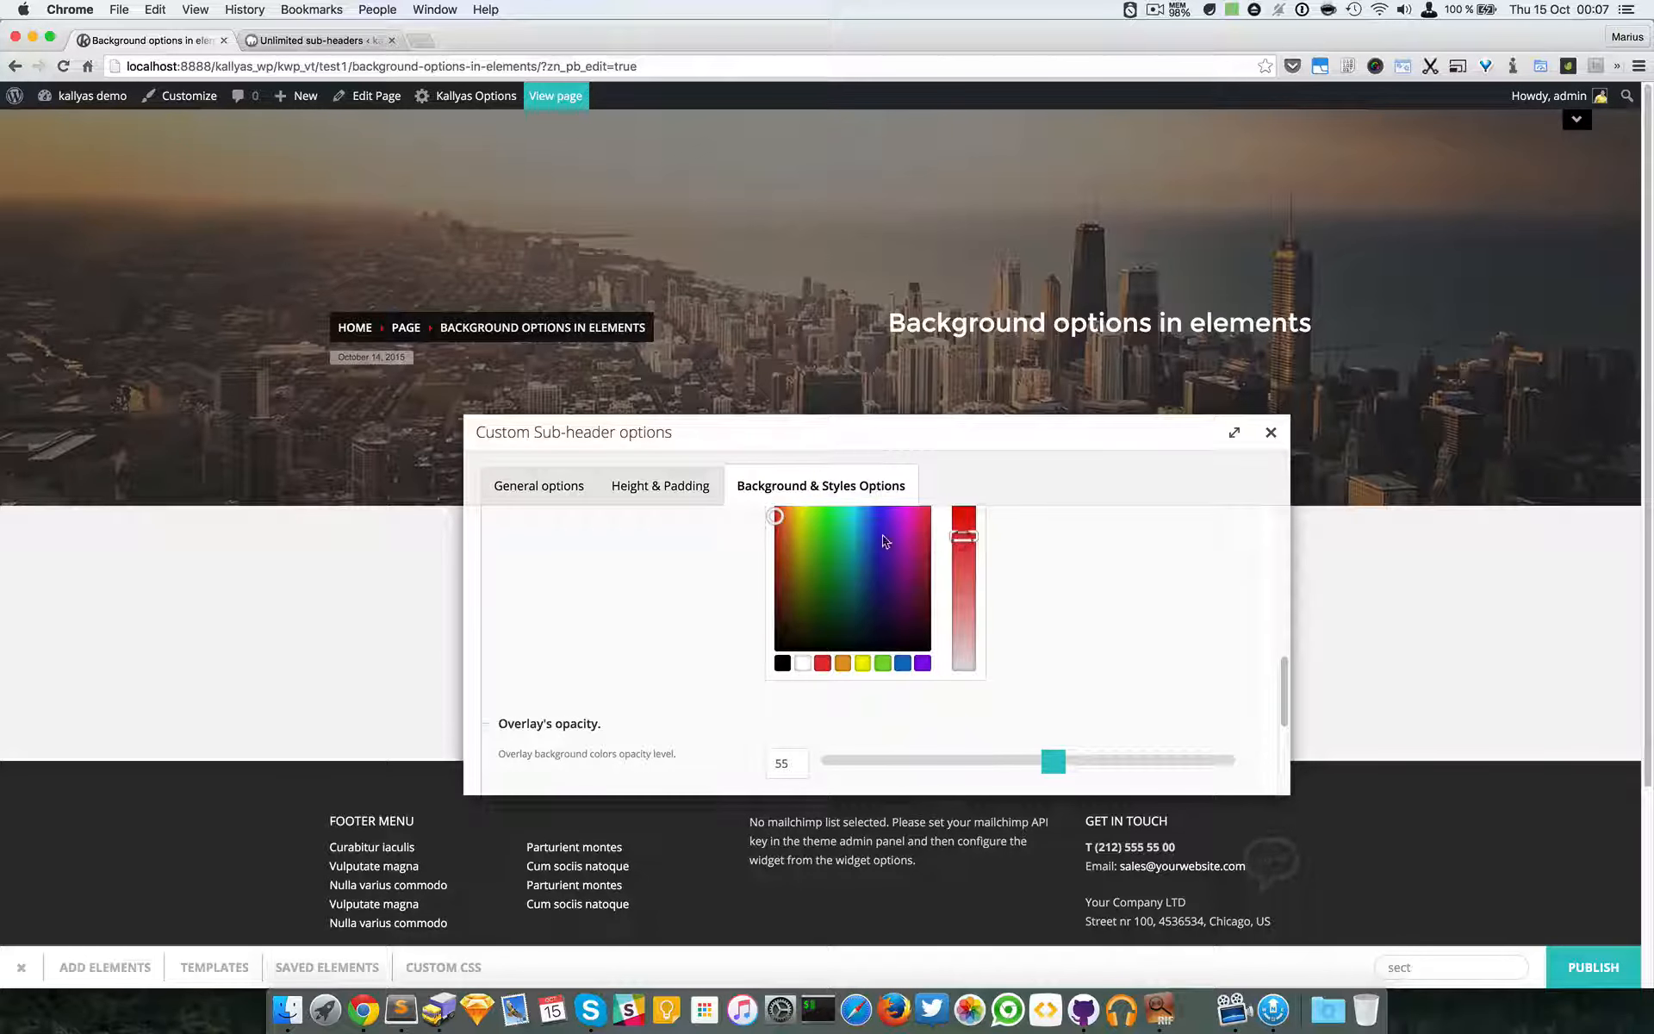
left_click_drag(776, 517, 783, 531)
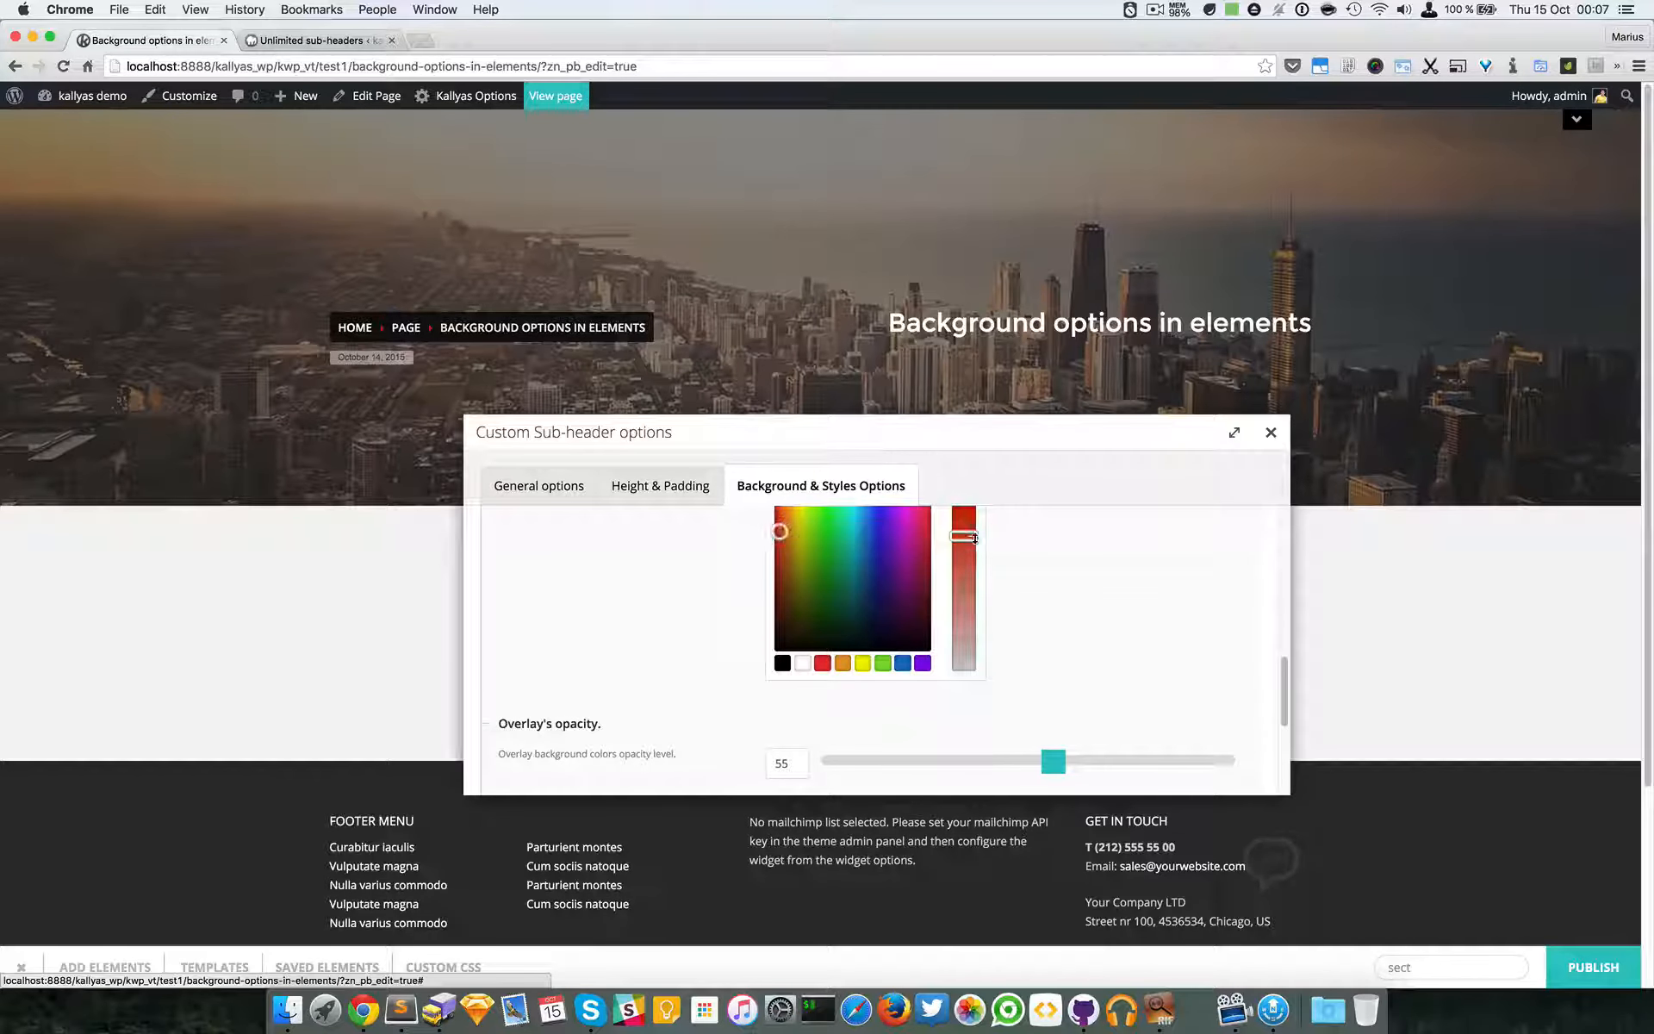
left_click(1043, 565)
scroll(1039, 653, "down", 1)
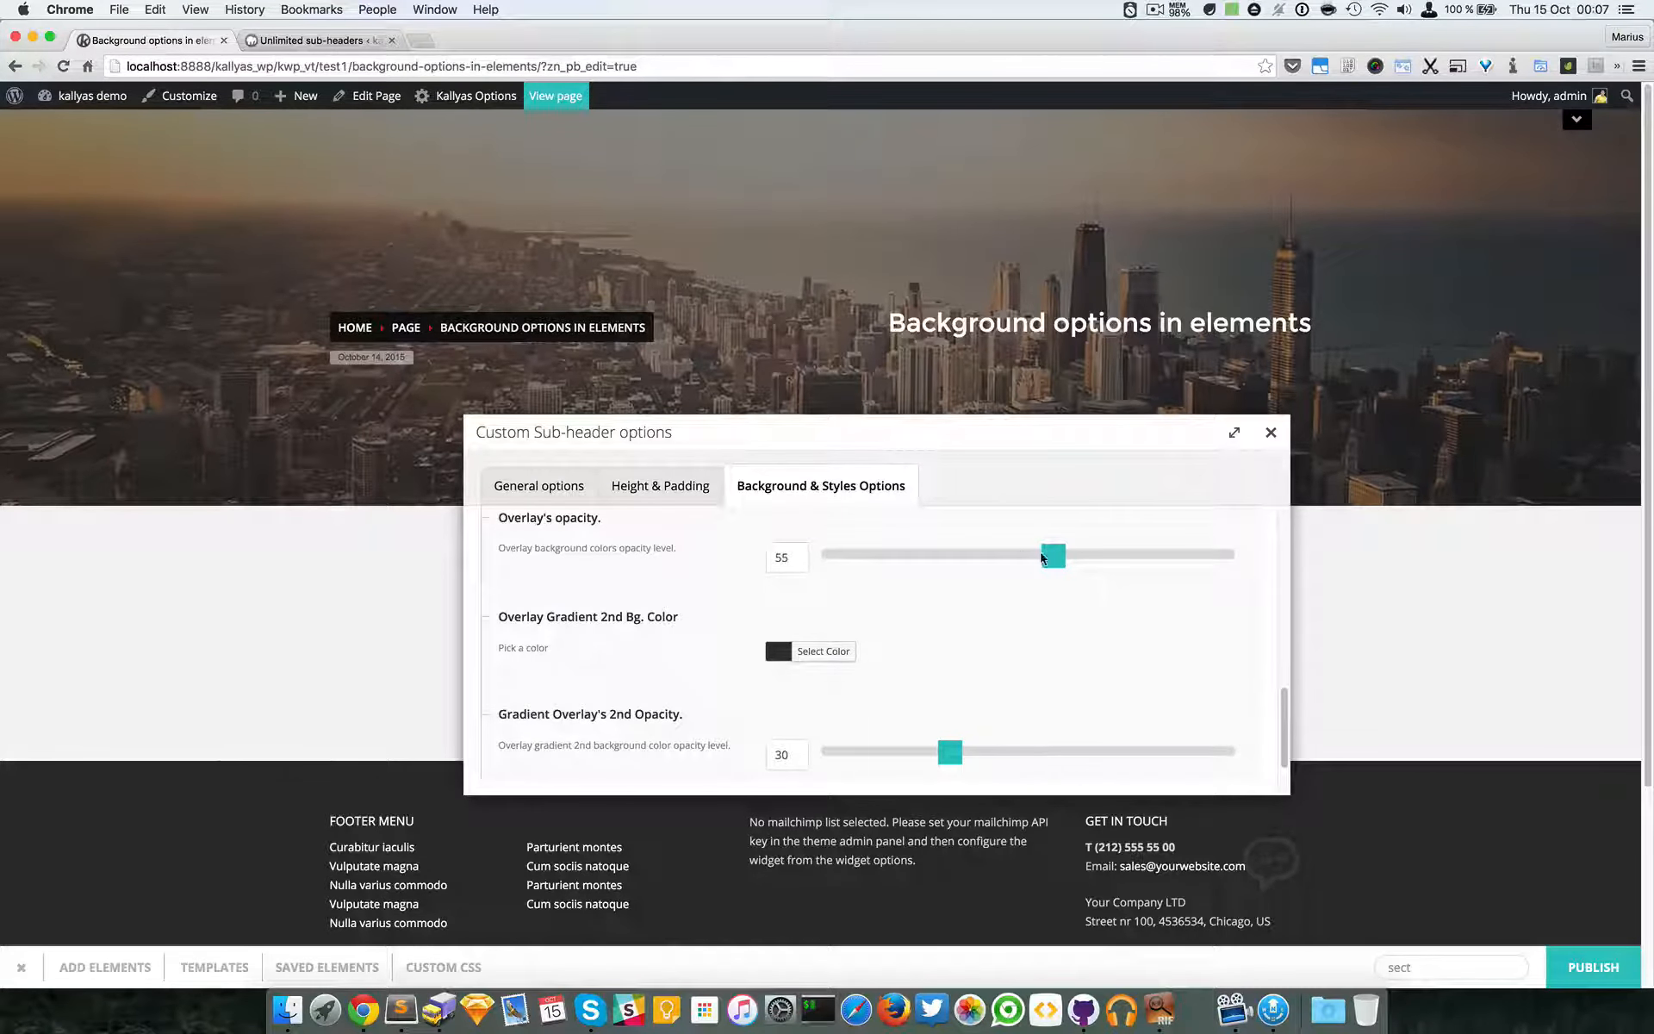
left_click_drag(1049, 556, 1006, 552)
- Set the overlay gradient's second background color to blue #1e73be
left_click(842, 652)
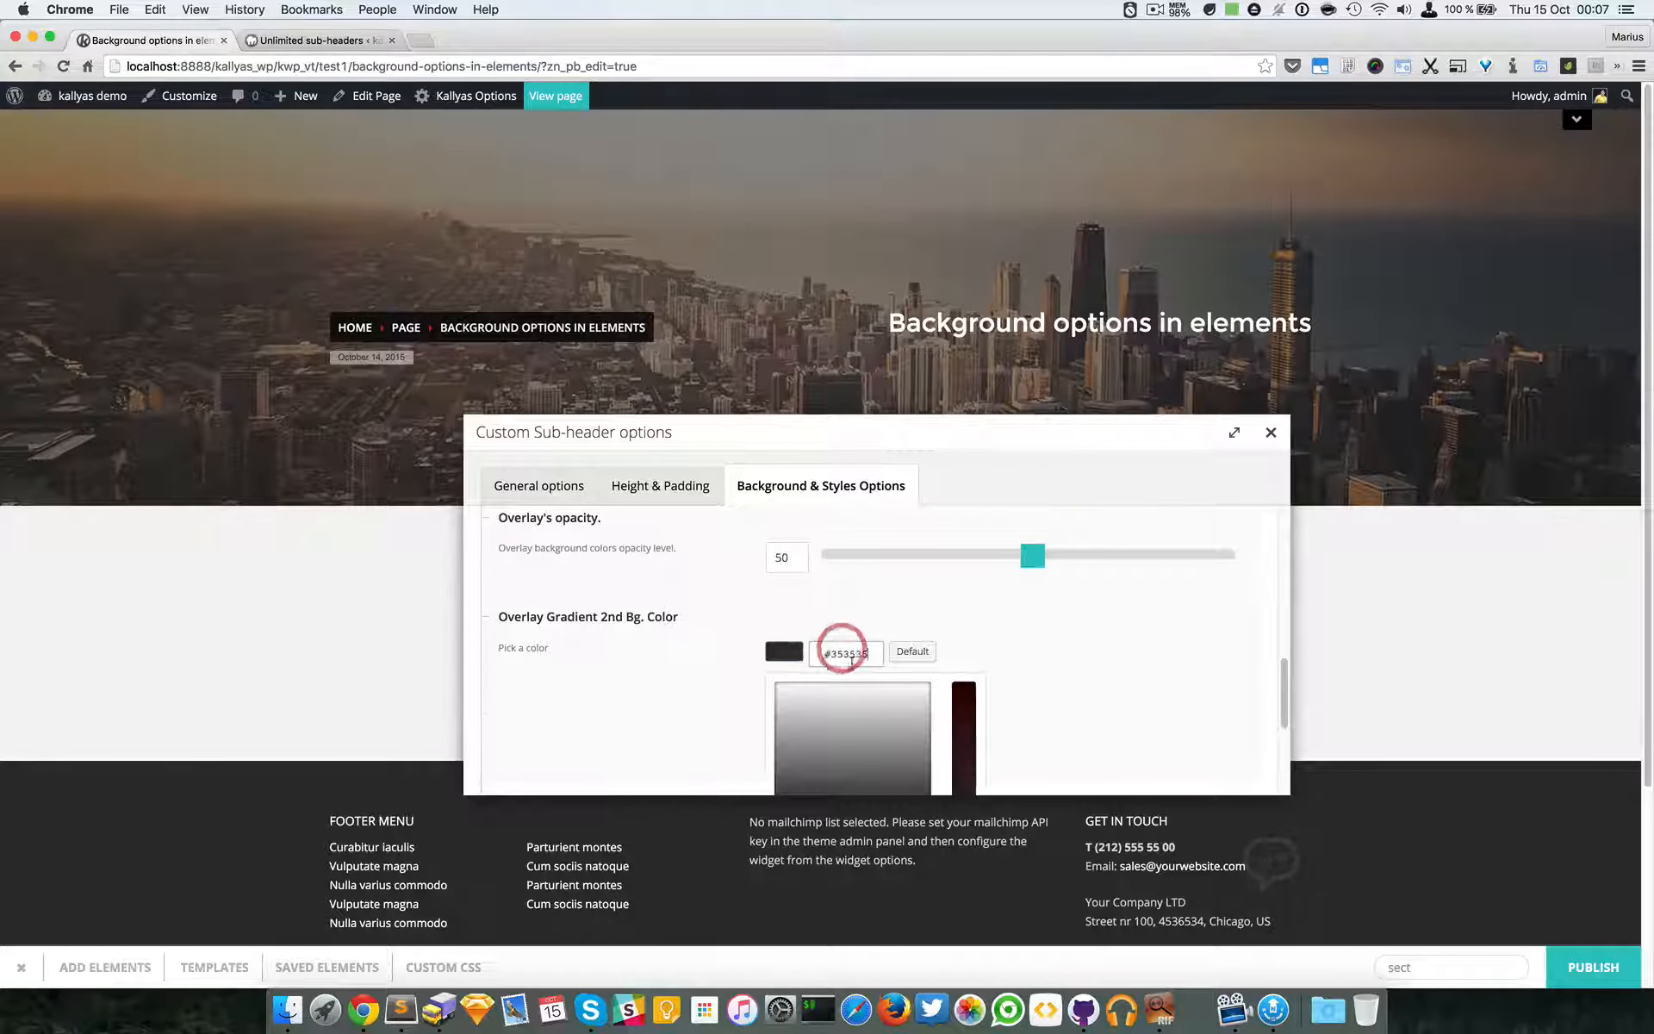
scroll(871, 722, "down", 1)
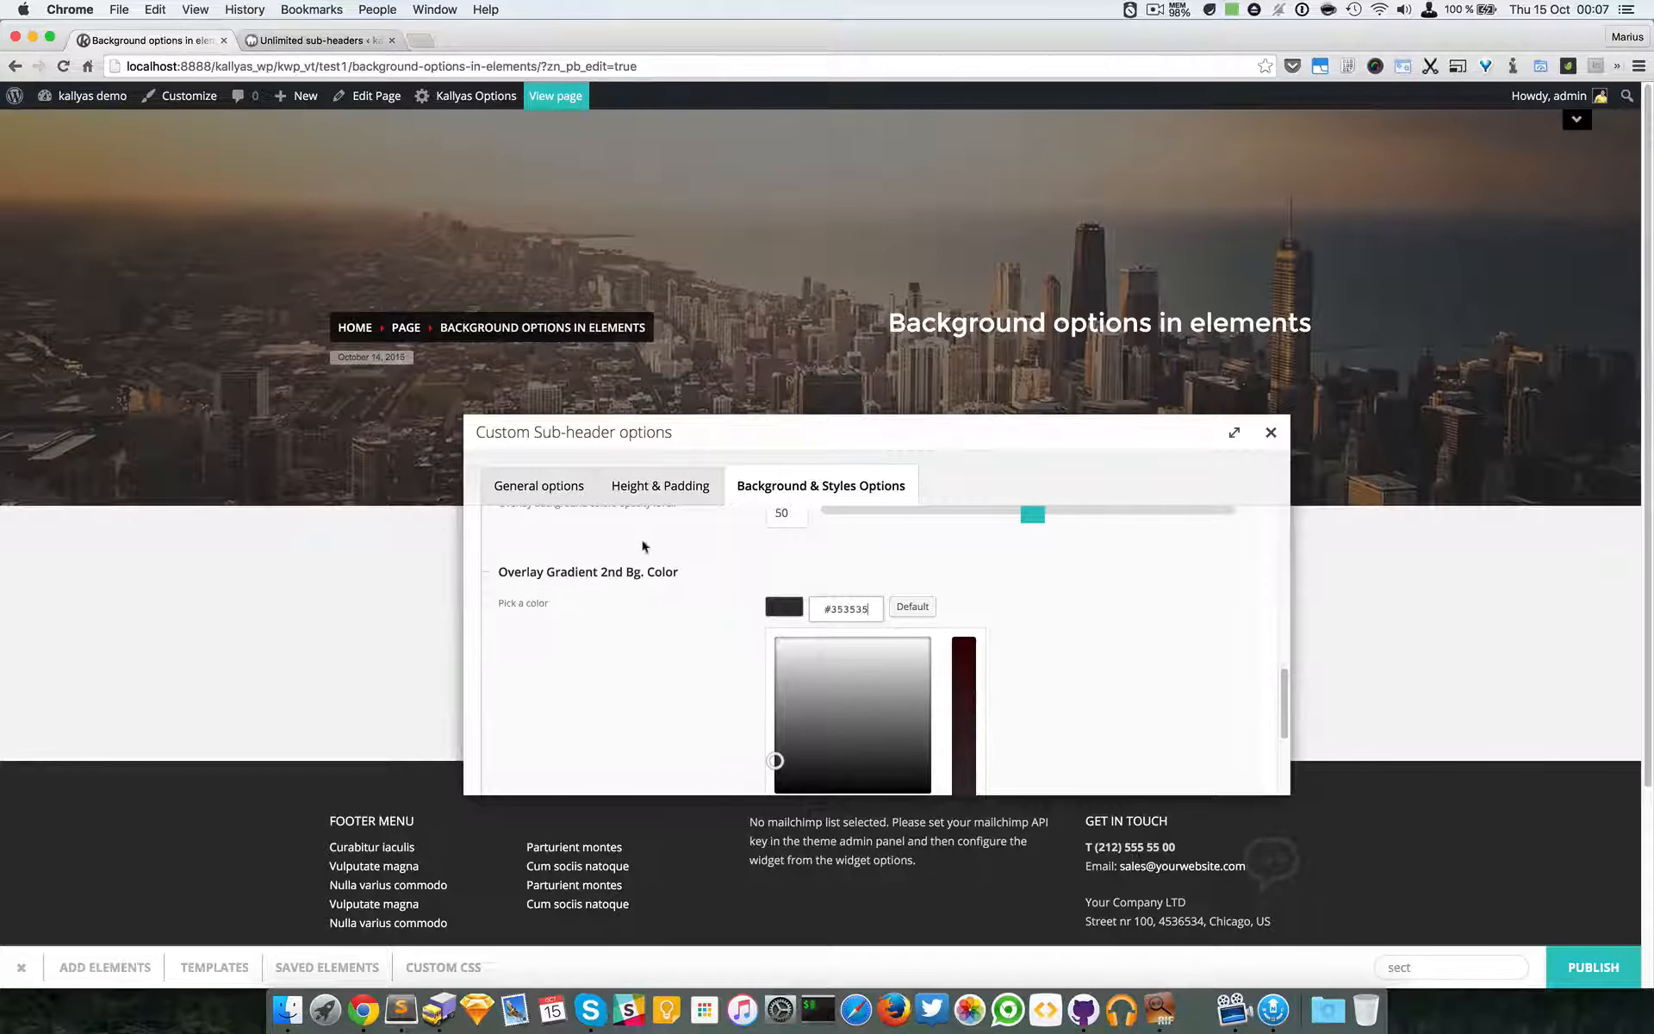
scroll(740, 562, "up", 2)
scroll(934, 641, "down", 2)
scroll(934, 641, "down", 1)
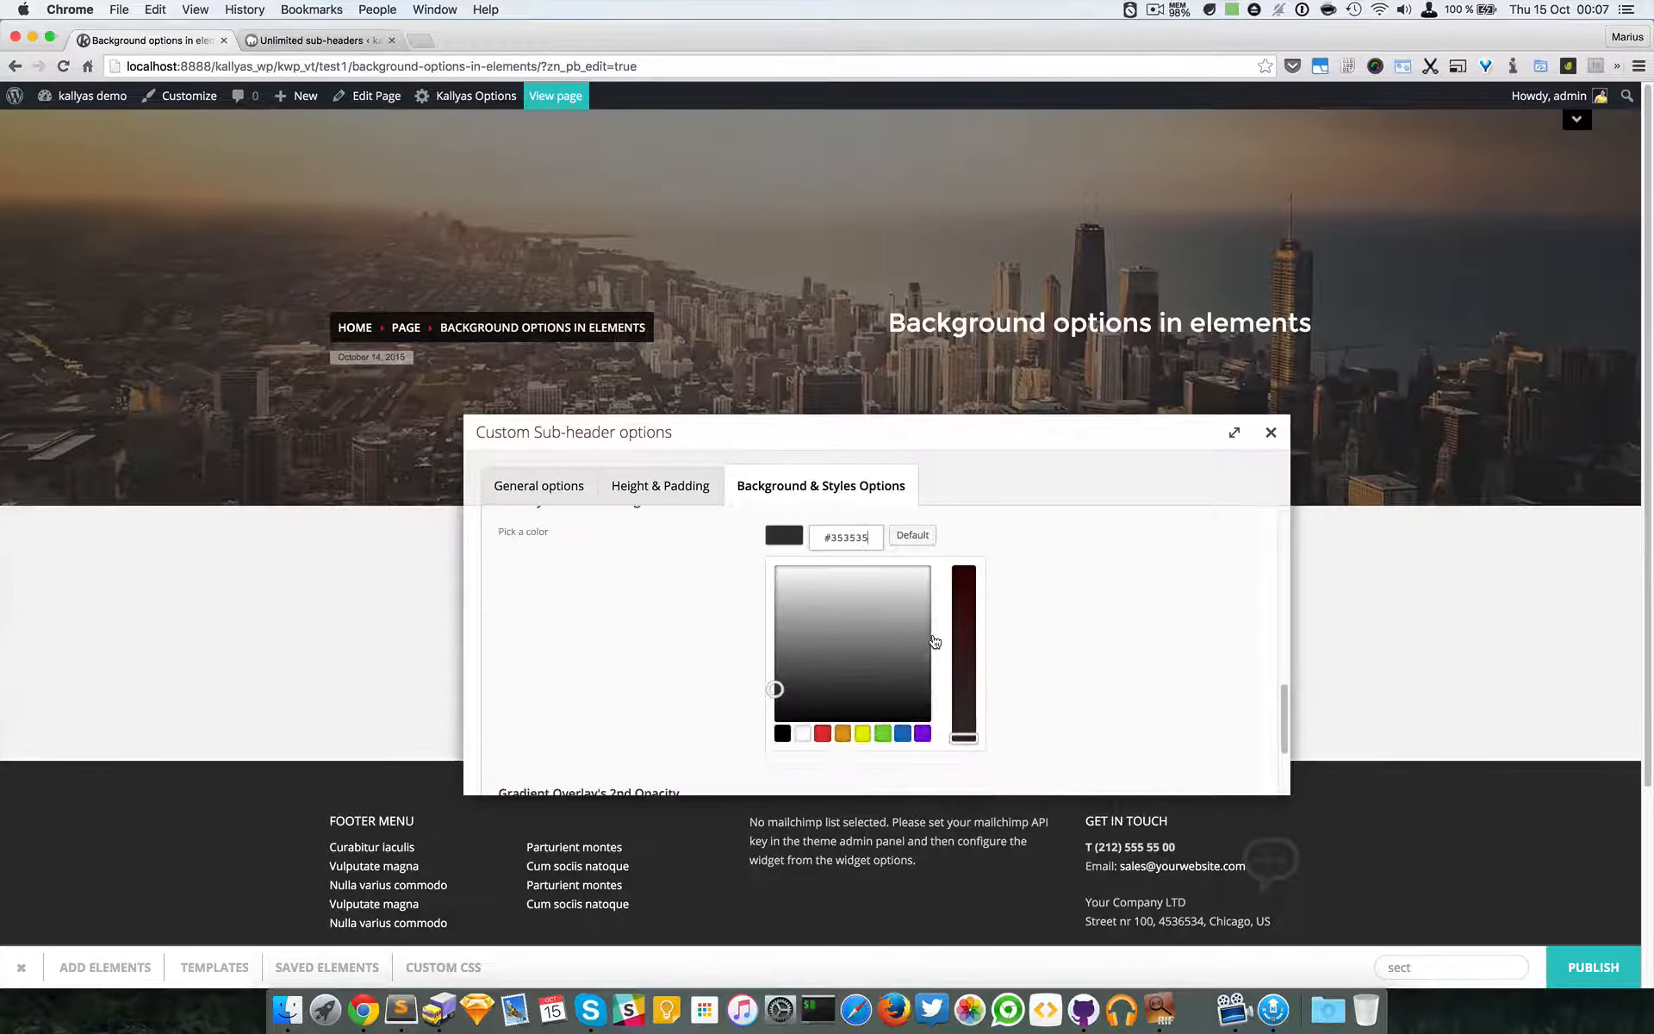
left_click(911, 733)
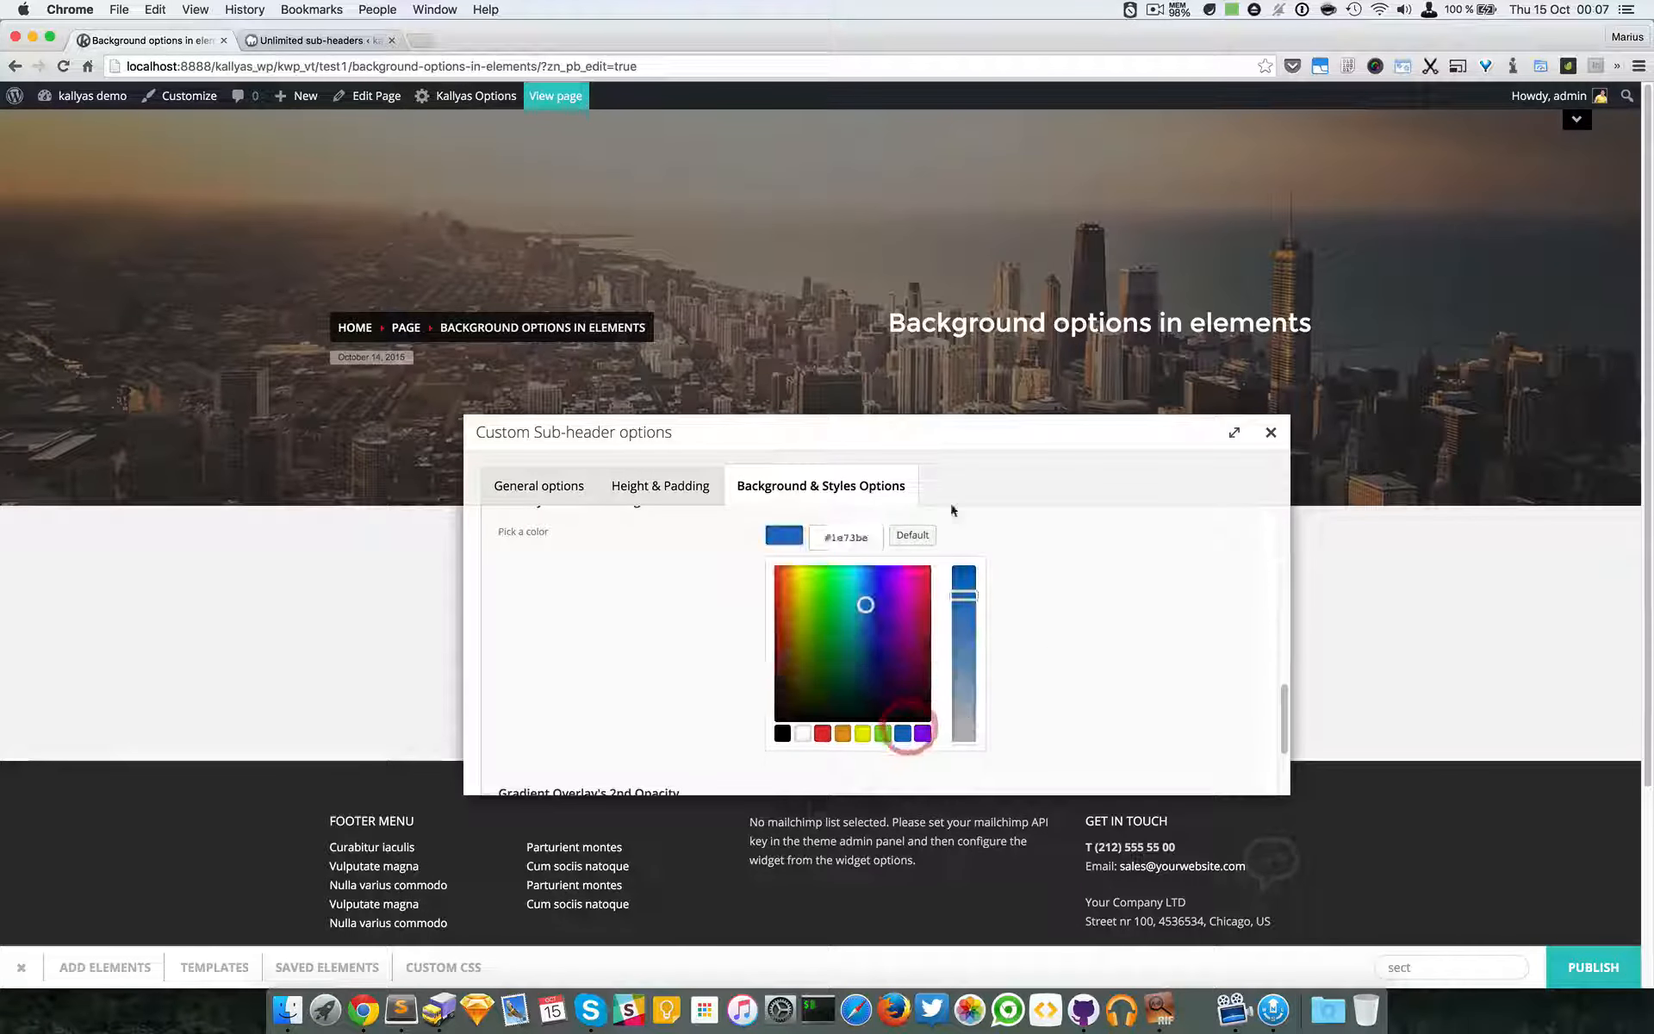
left_click(1080, 652)
- Set the gradient overlay's second opacity to 35 and close the sub-header options
scroll(649, 607, "up", 3)
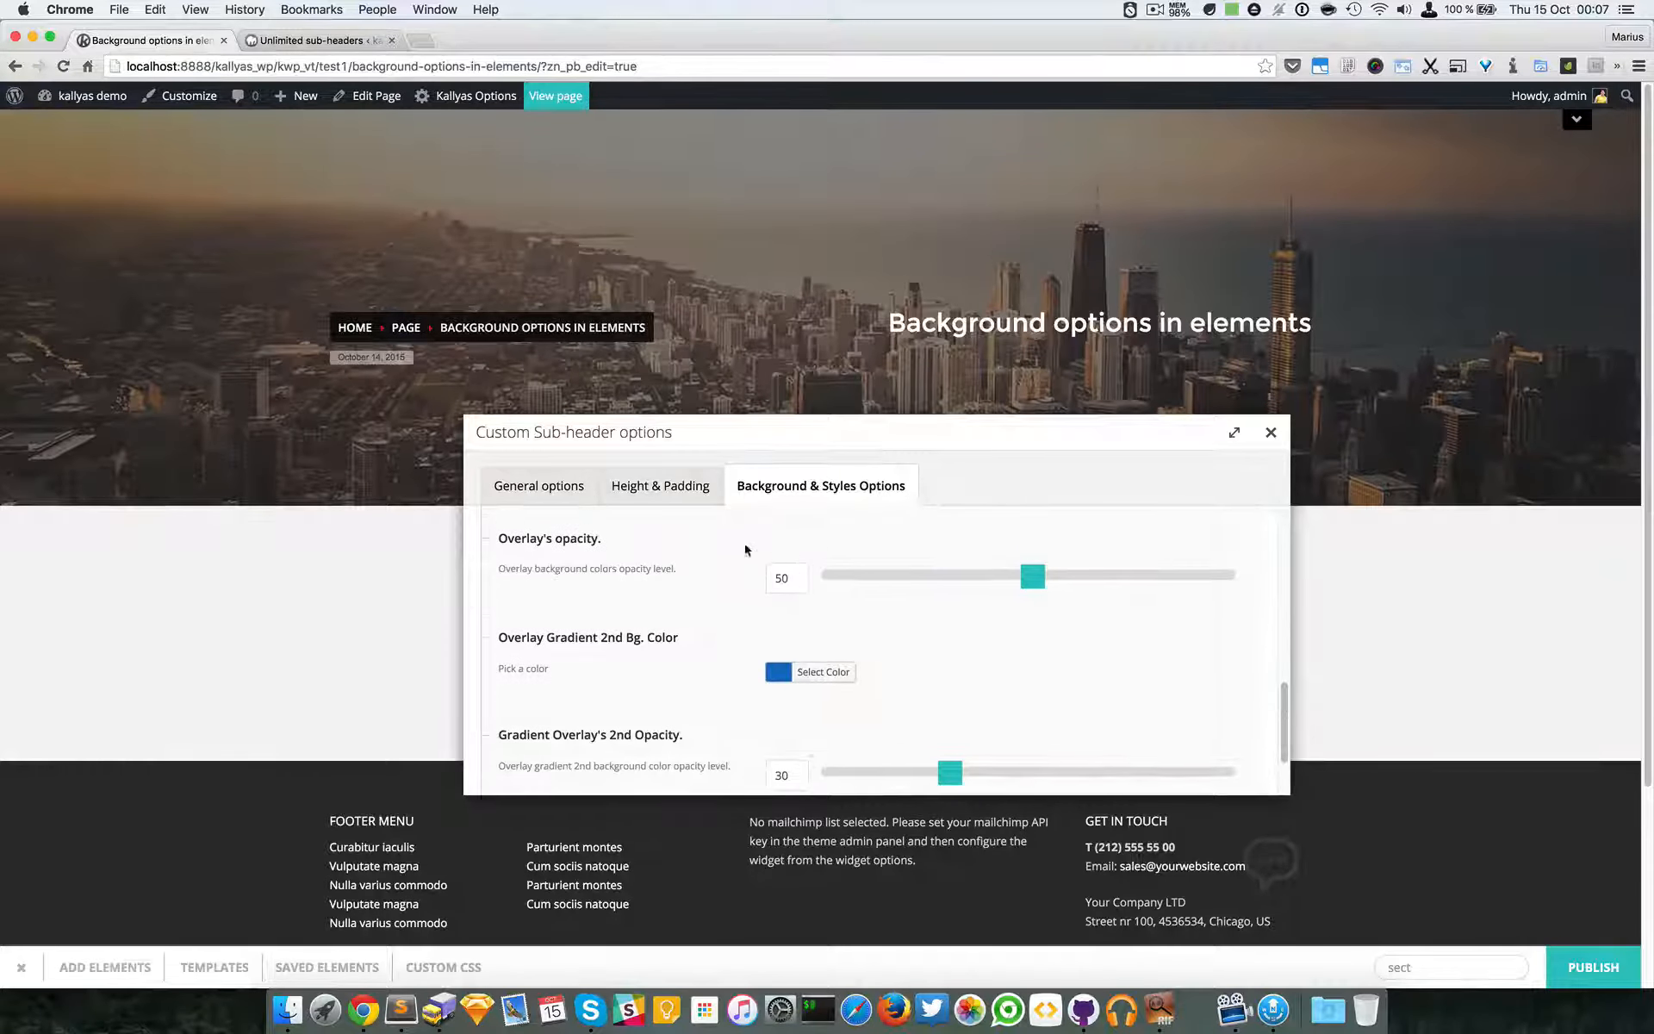
scroll(862, 620, "down", 2)
mouse_move(951, 699)
left_mouse_down()
mouse_move(1015, 703)
mouse_move(969, 701)
left_mouse_up()
scroll(1045, 680, "down", 1)
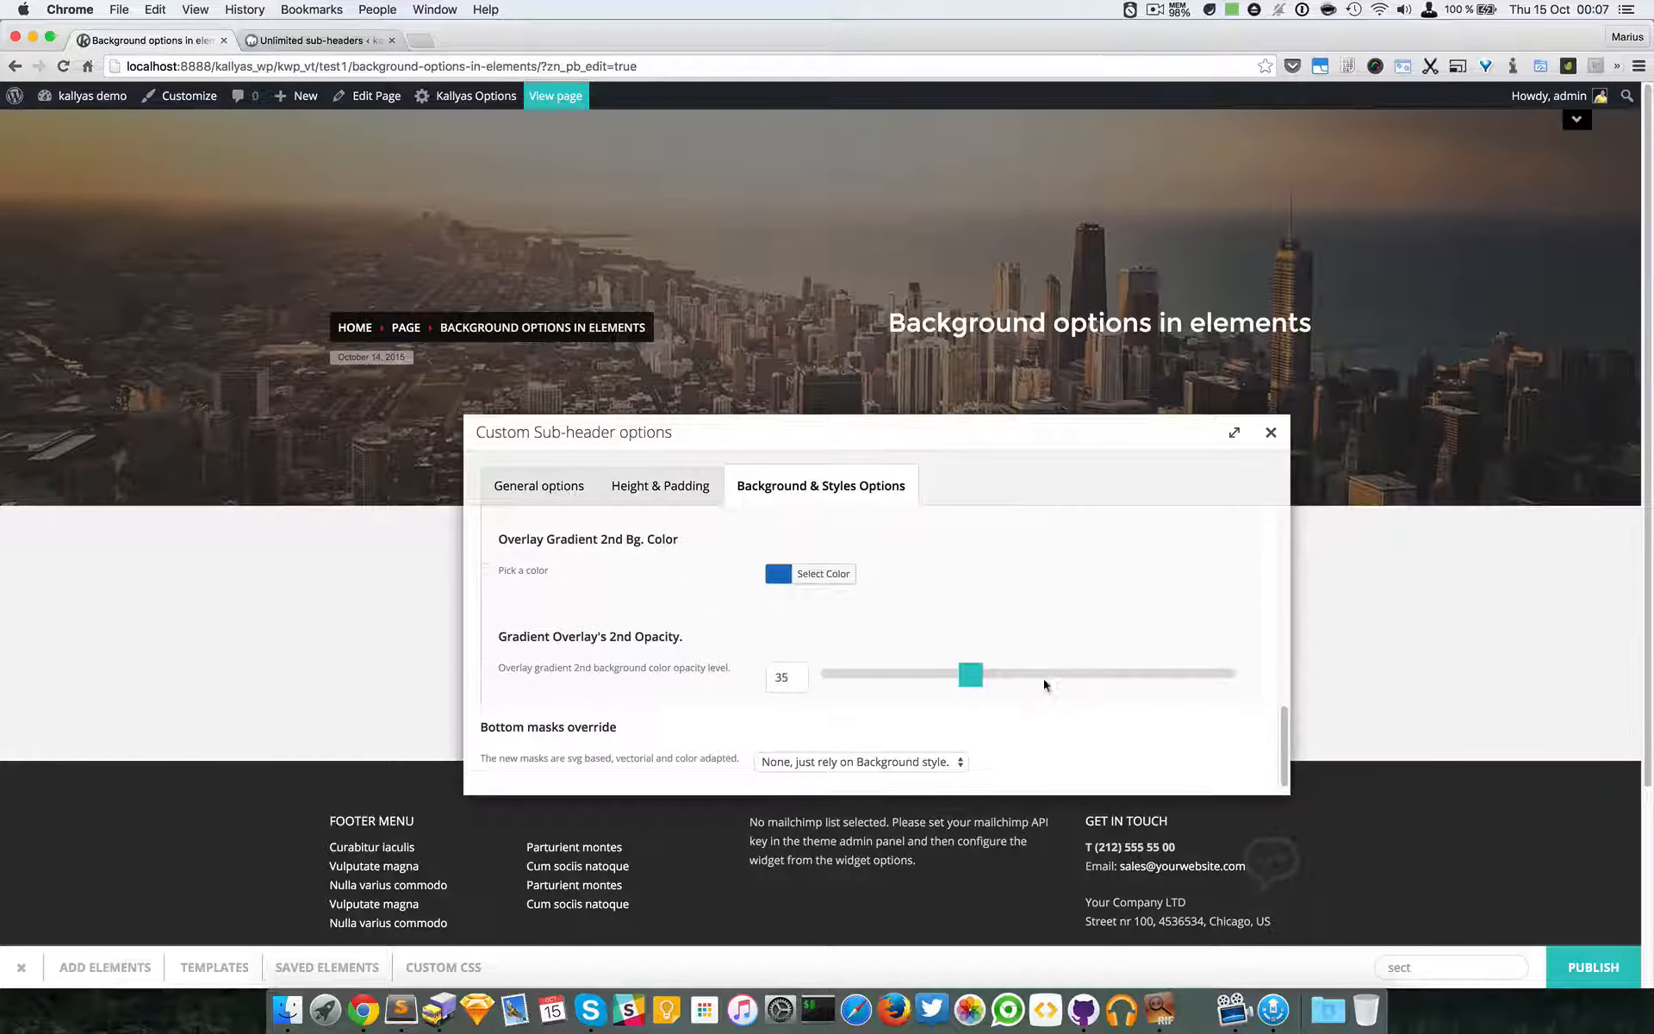
left_click(1272, 432)
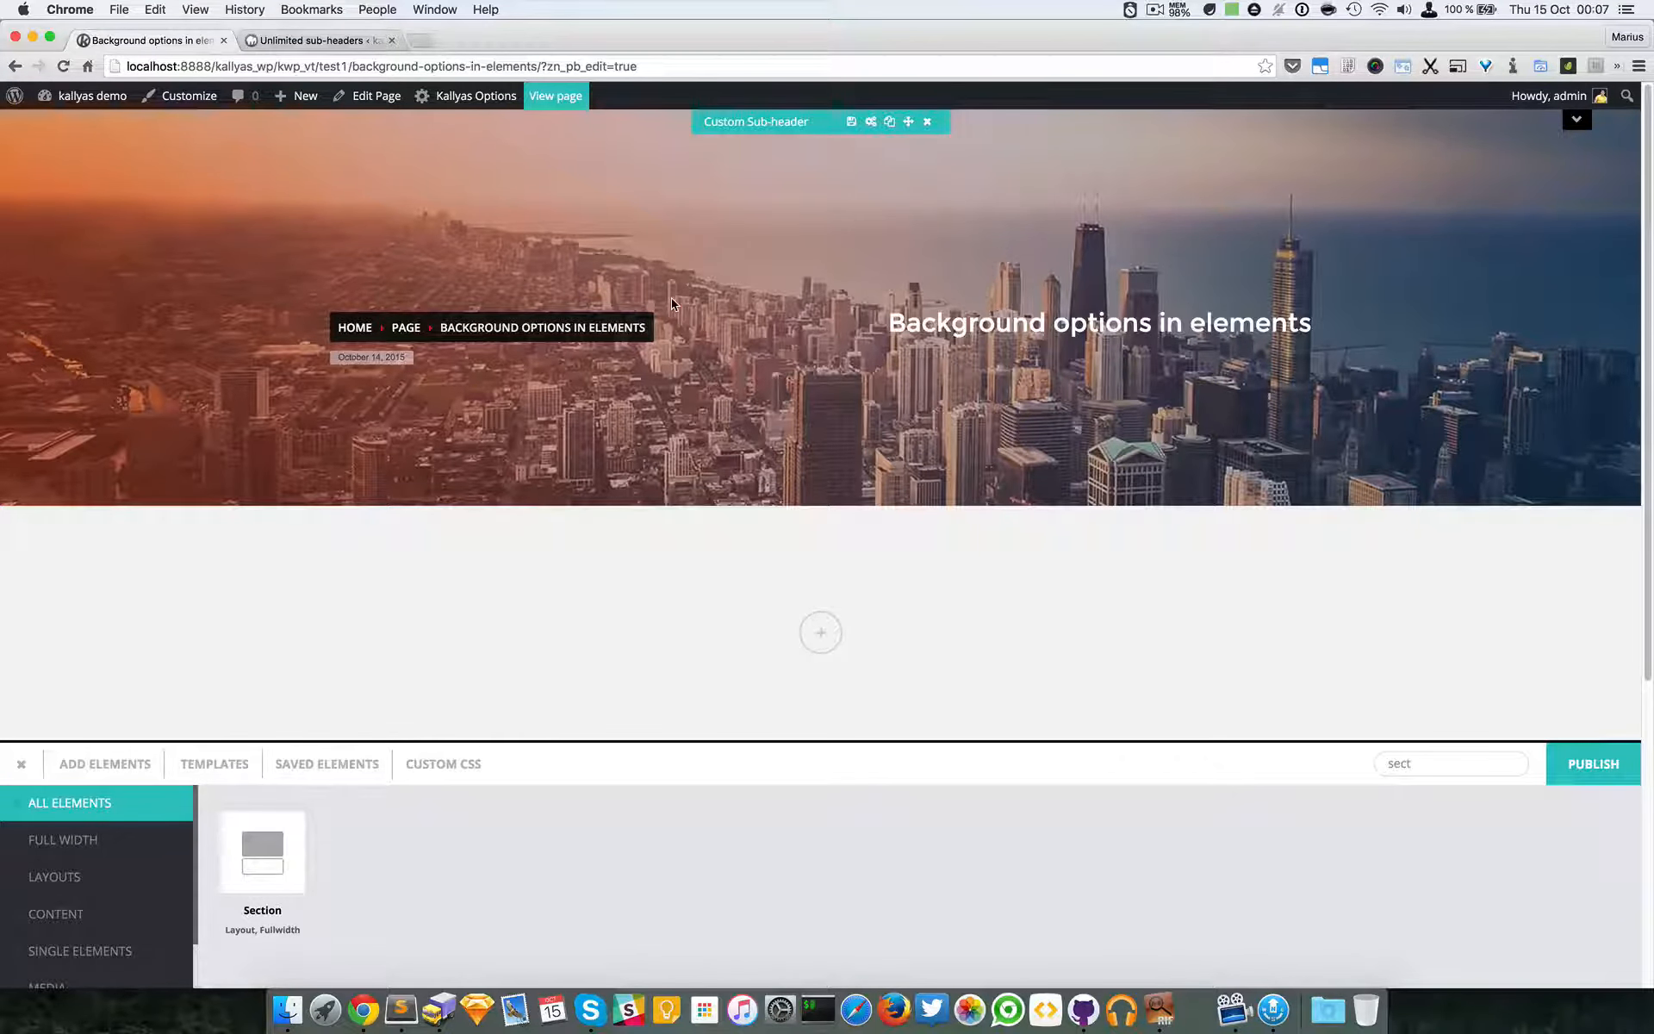
- Change the Custom Sub-header's background colored overlay to Yes (Vertical gradient) and close the options
left_click(870, 124)
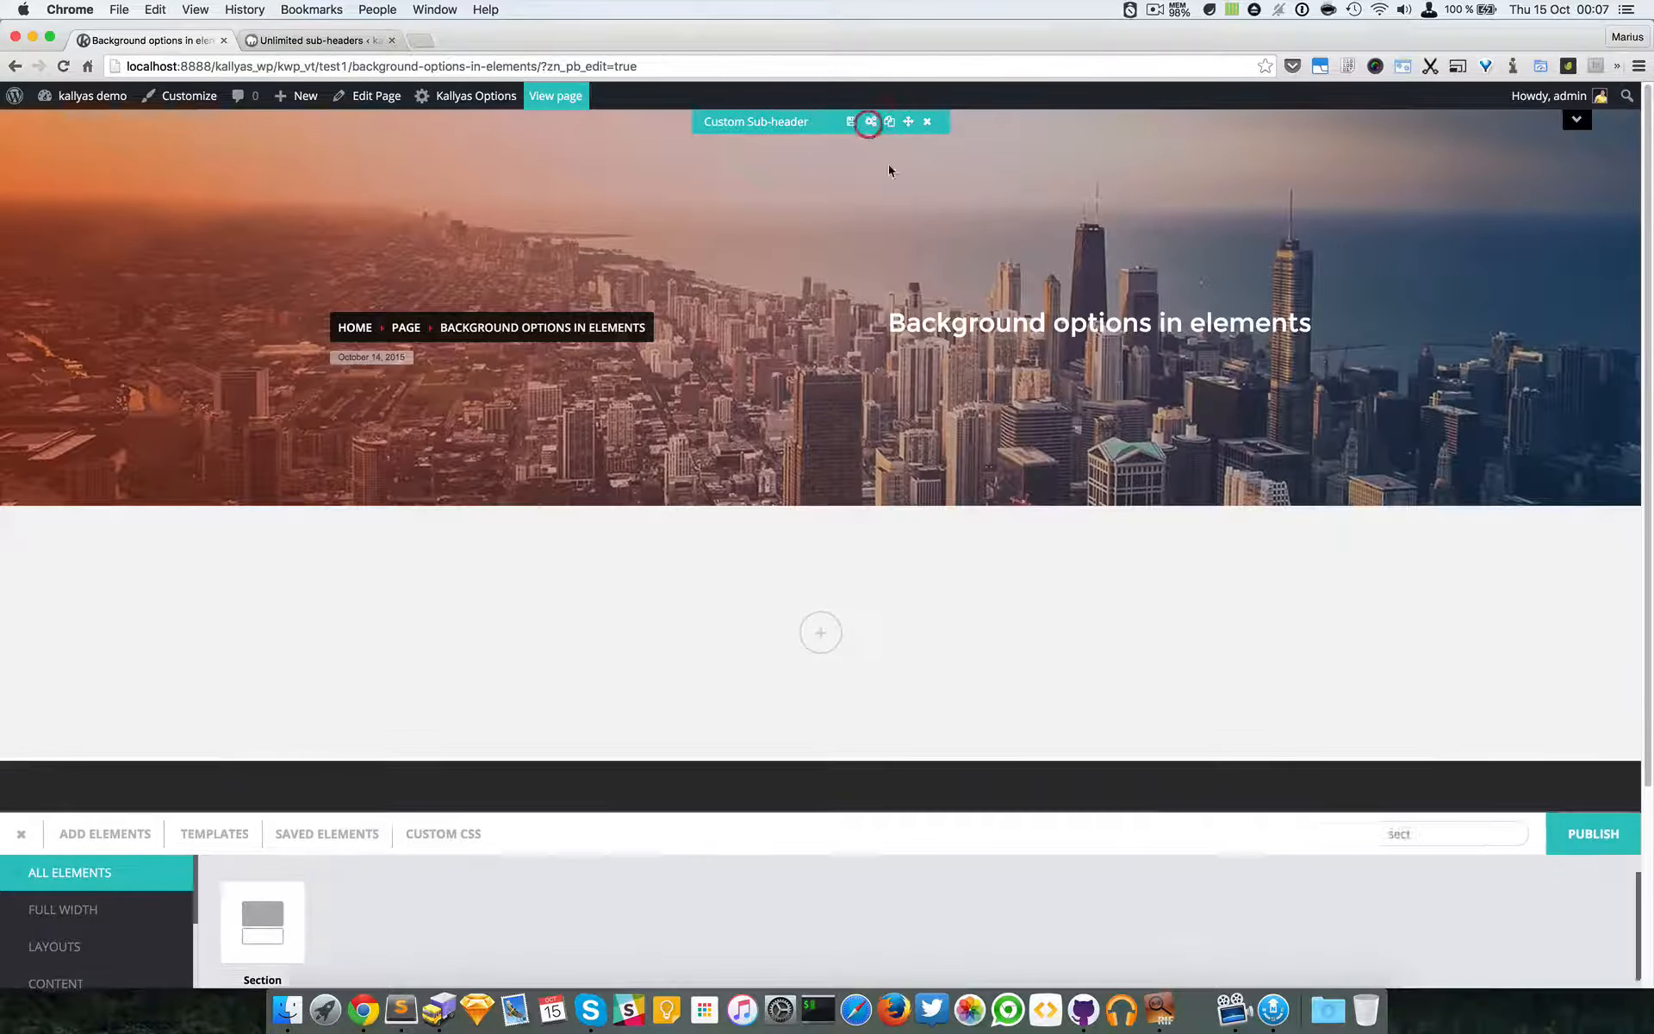
left_click(707, 427)
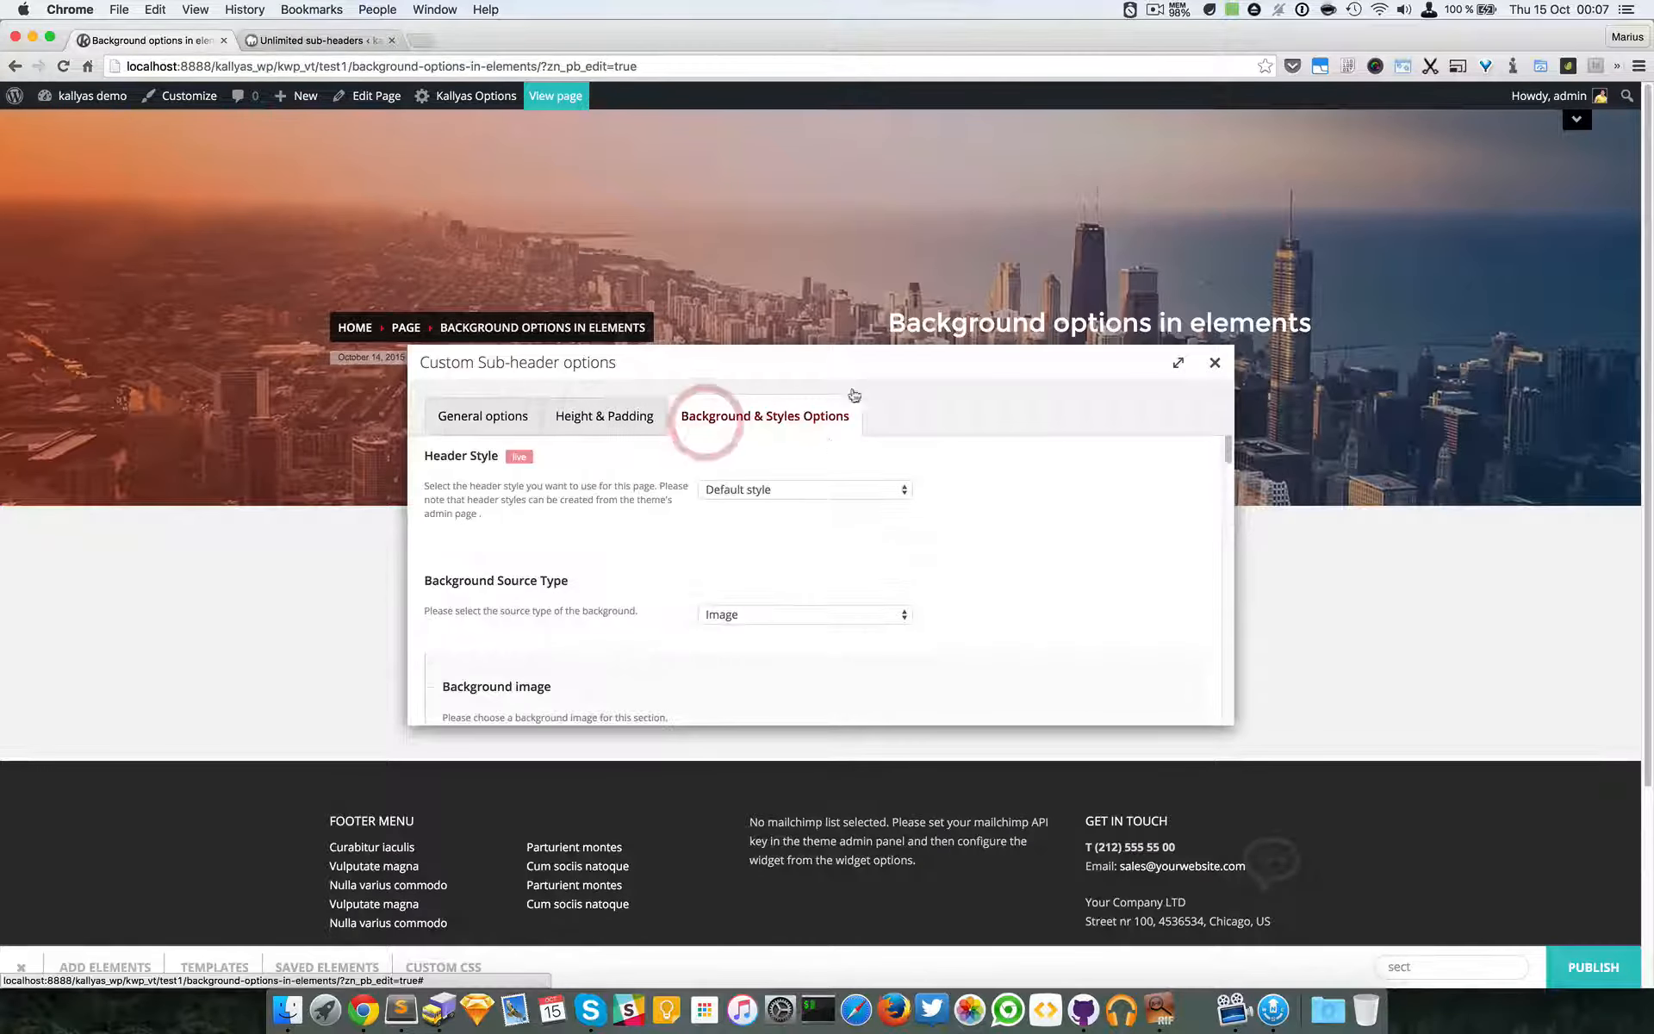
left_click_drag(869, 372, 998, 552)
scroll(1063, 701, "down", 5)
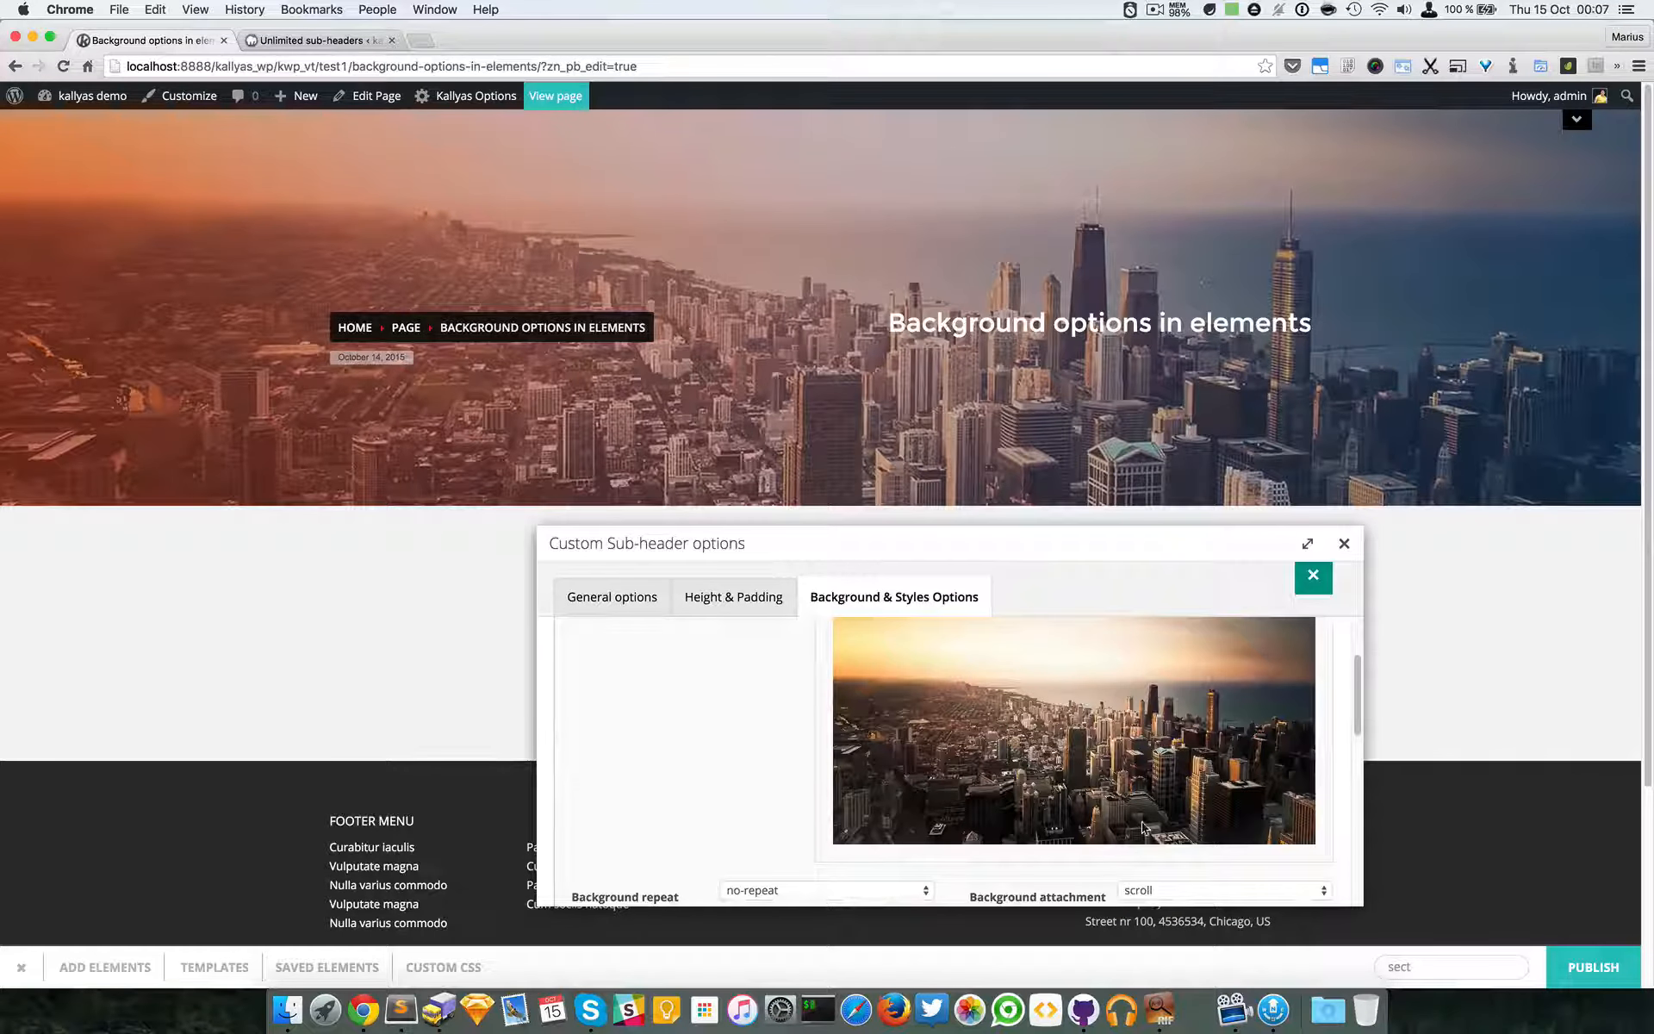
scroll(1142, 827, "down", 8)
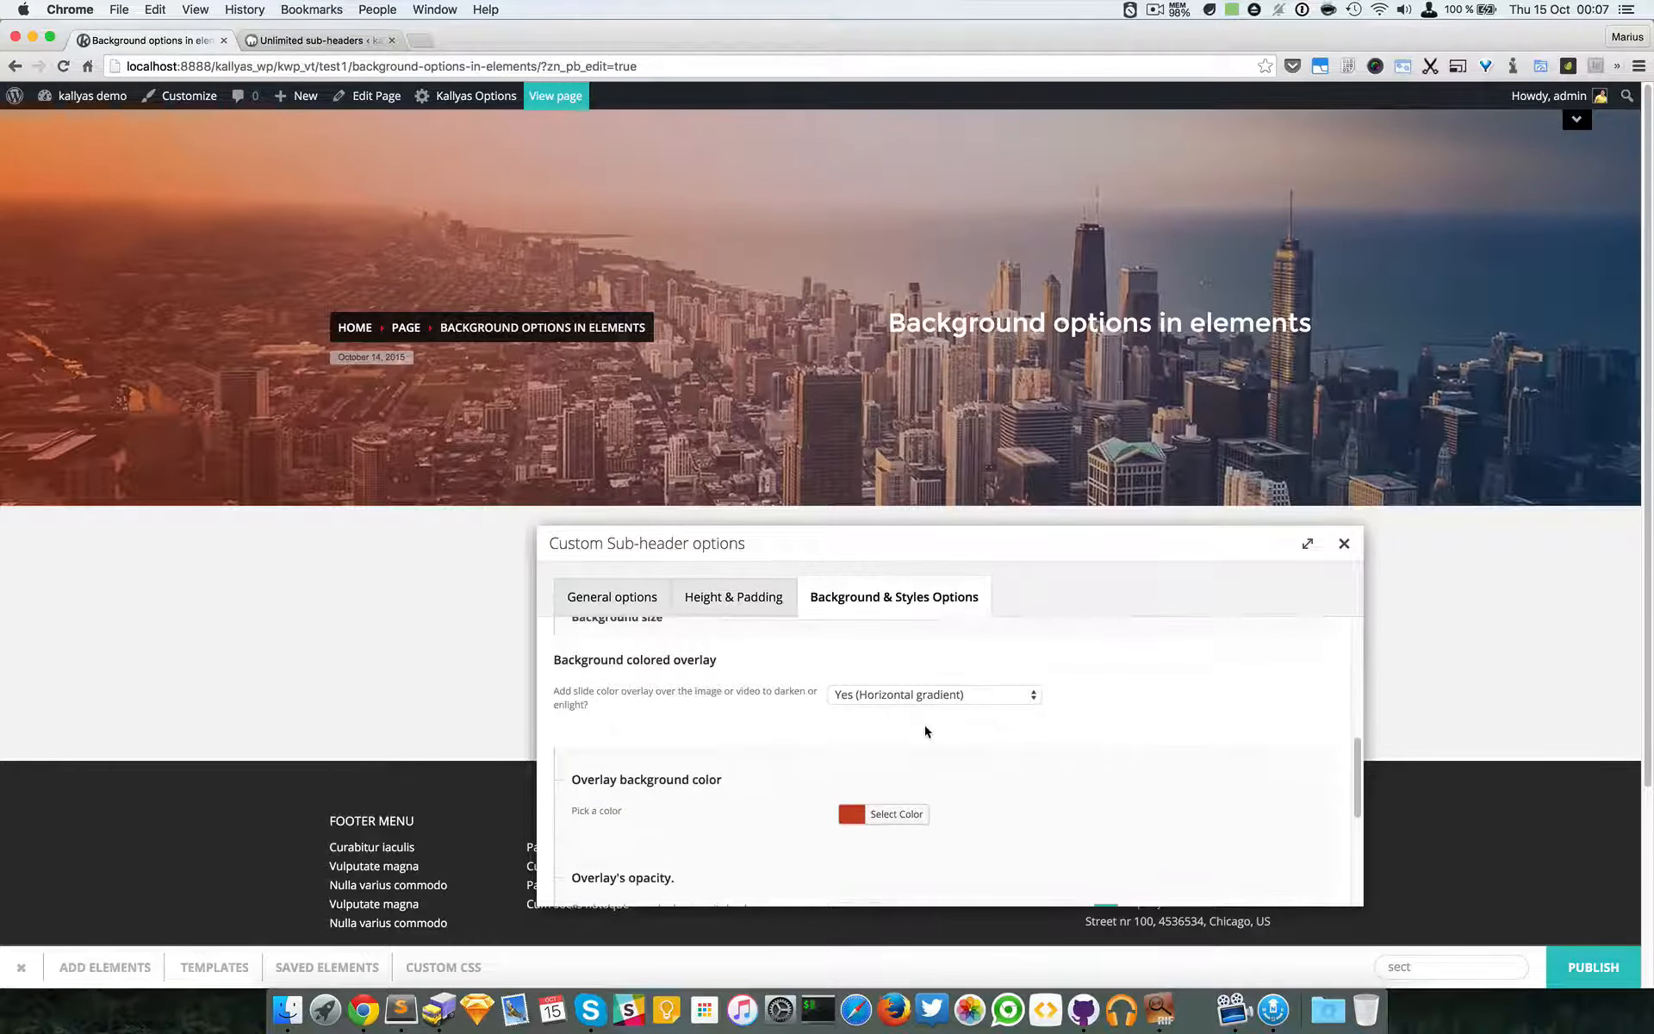
left_click(929, 687)
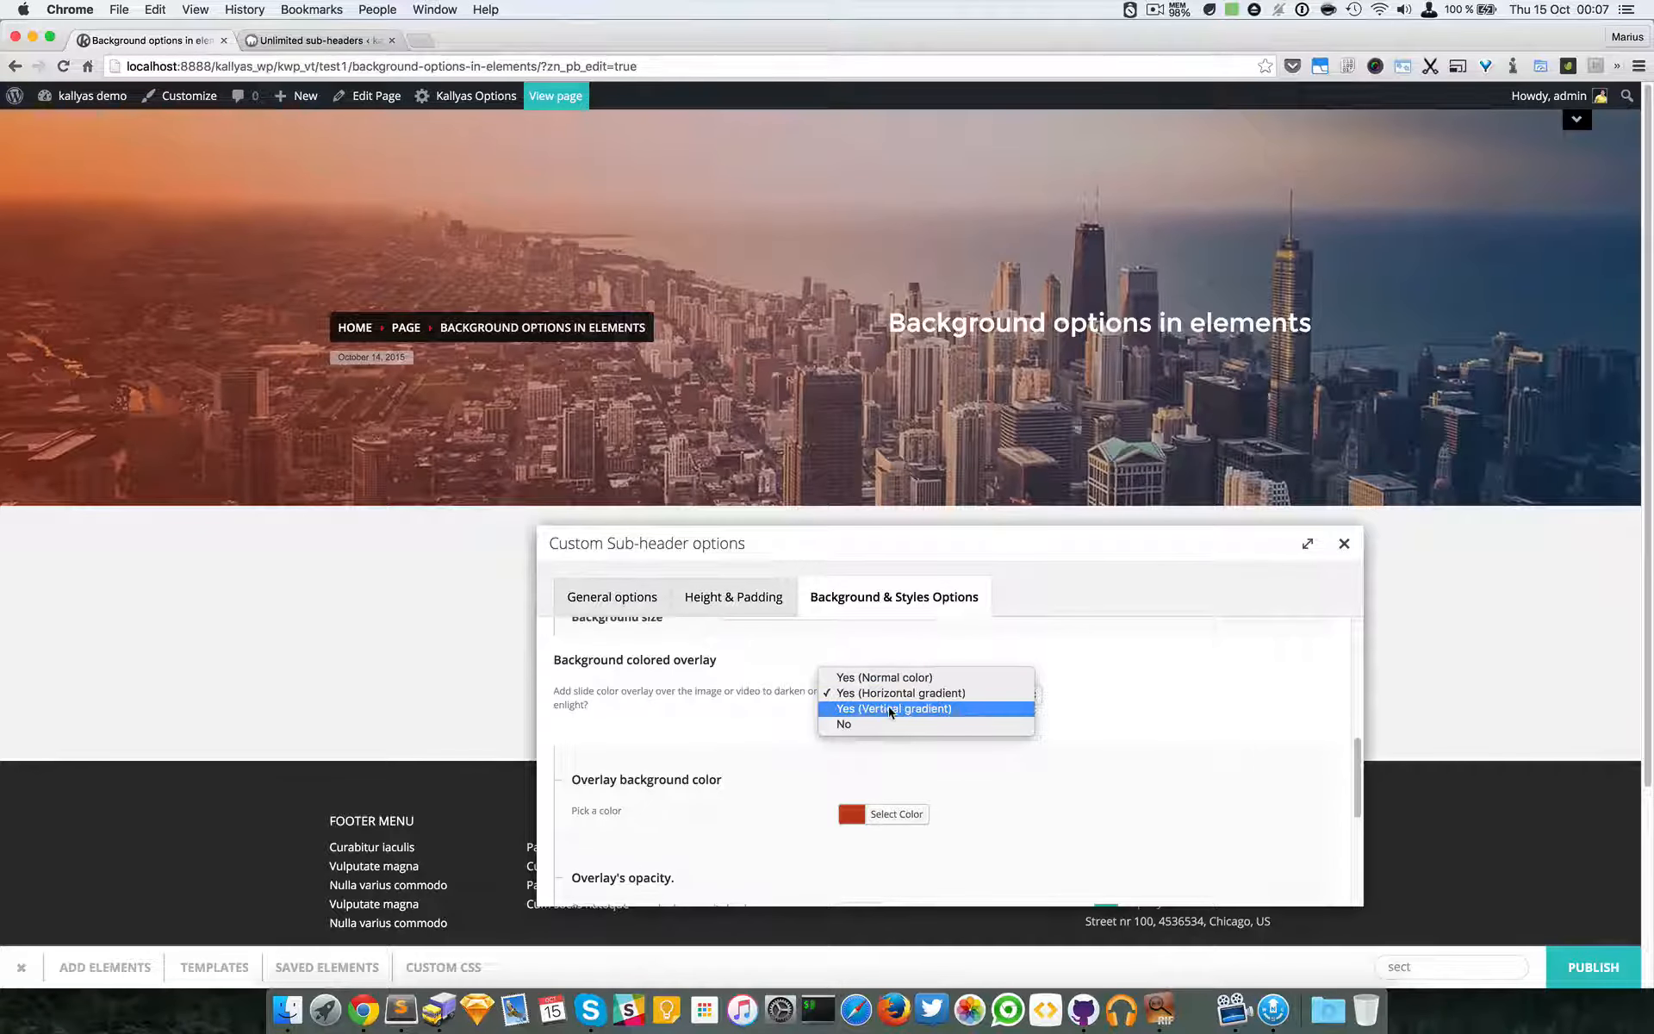
left_click(891, 708)
left_click(1347, 545)
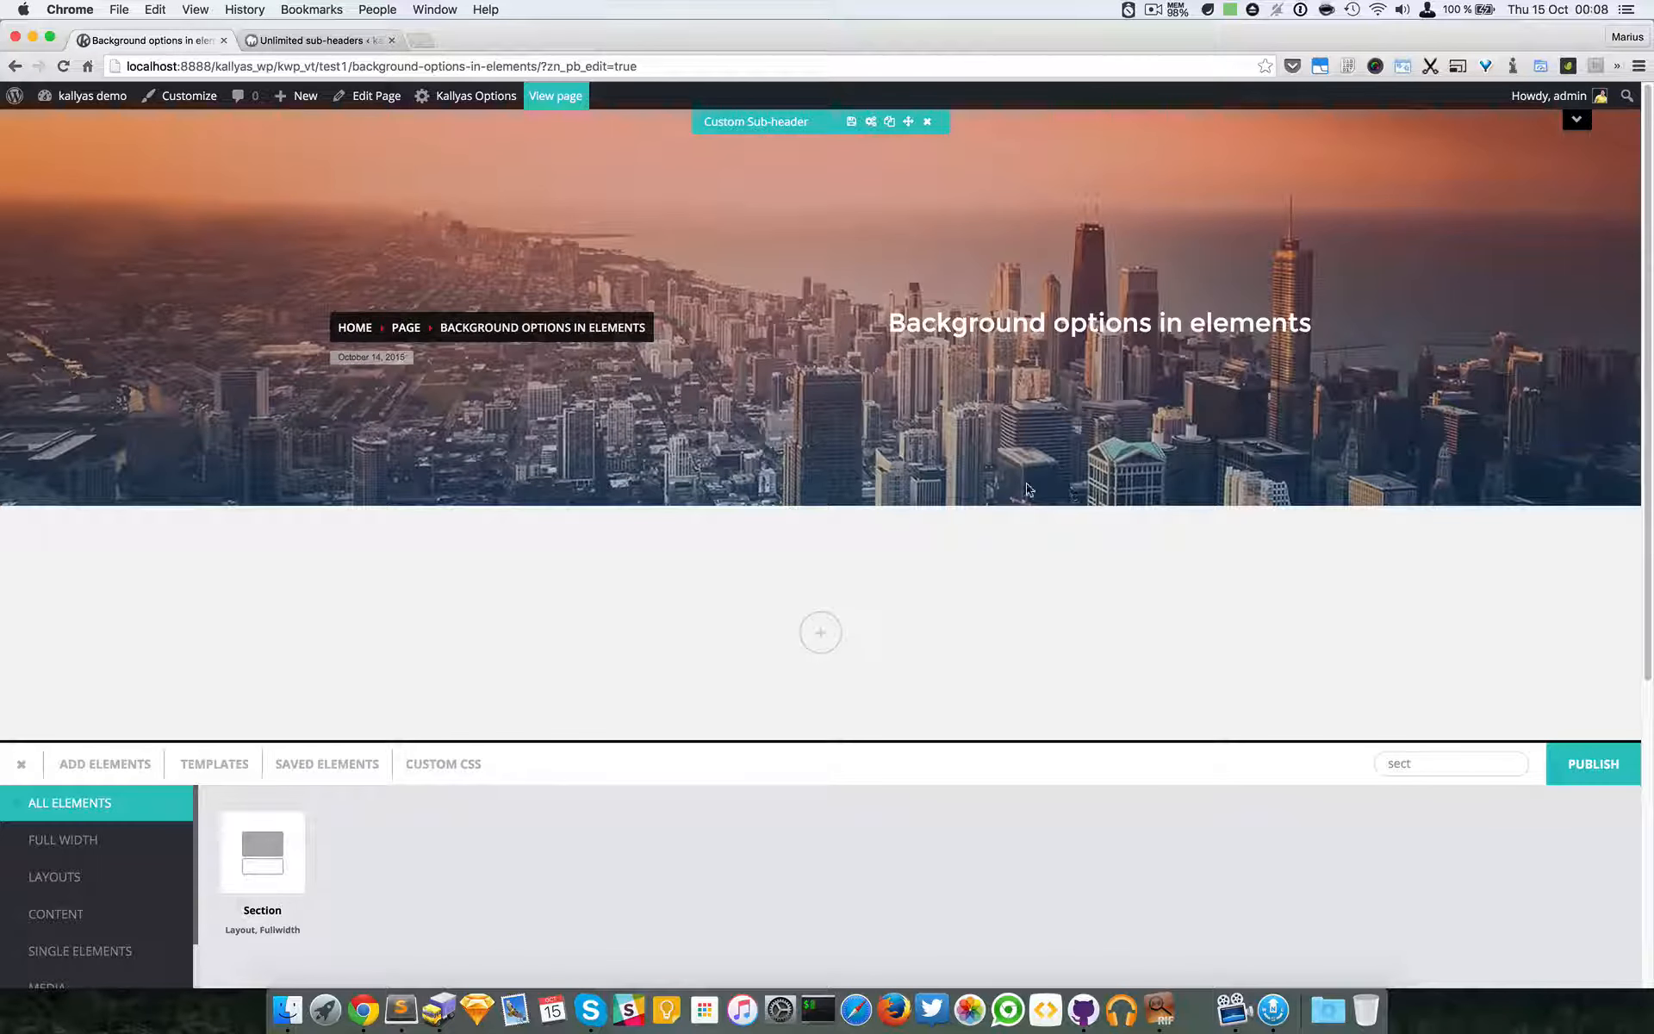
- Set the Custom Sub-header's bottom masks override to Shadow Up and close its options
left_click(871, 123)
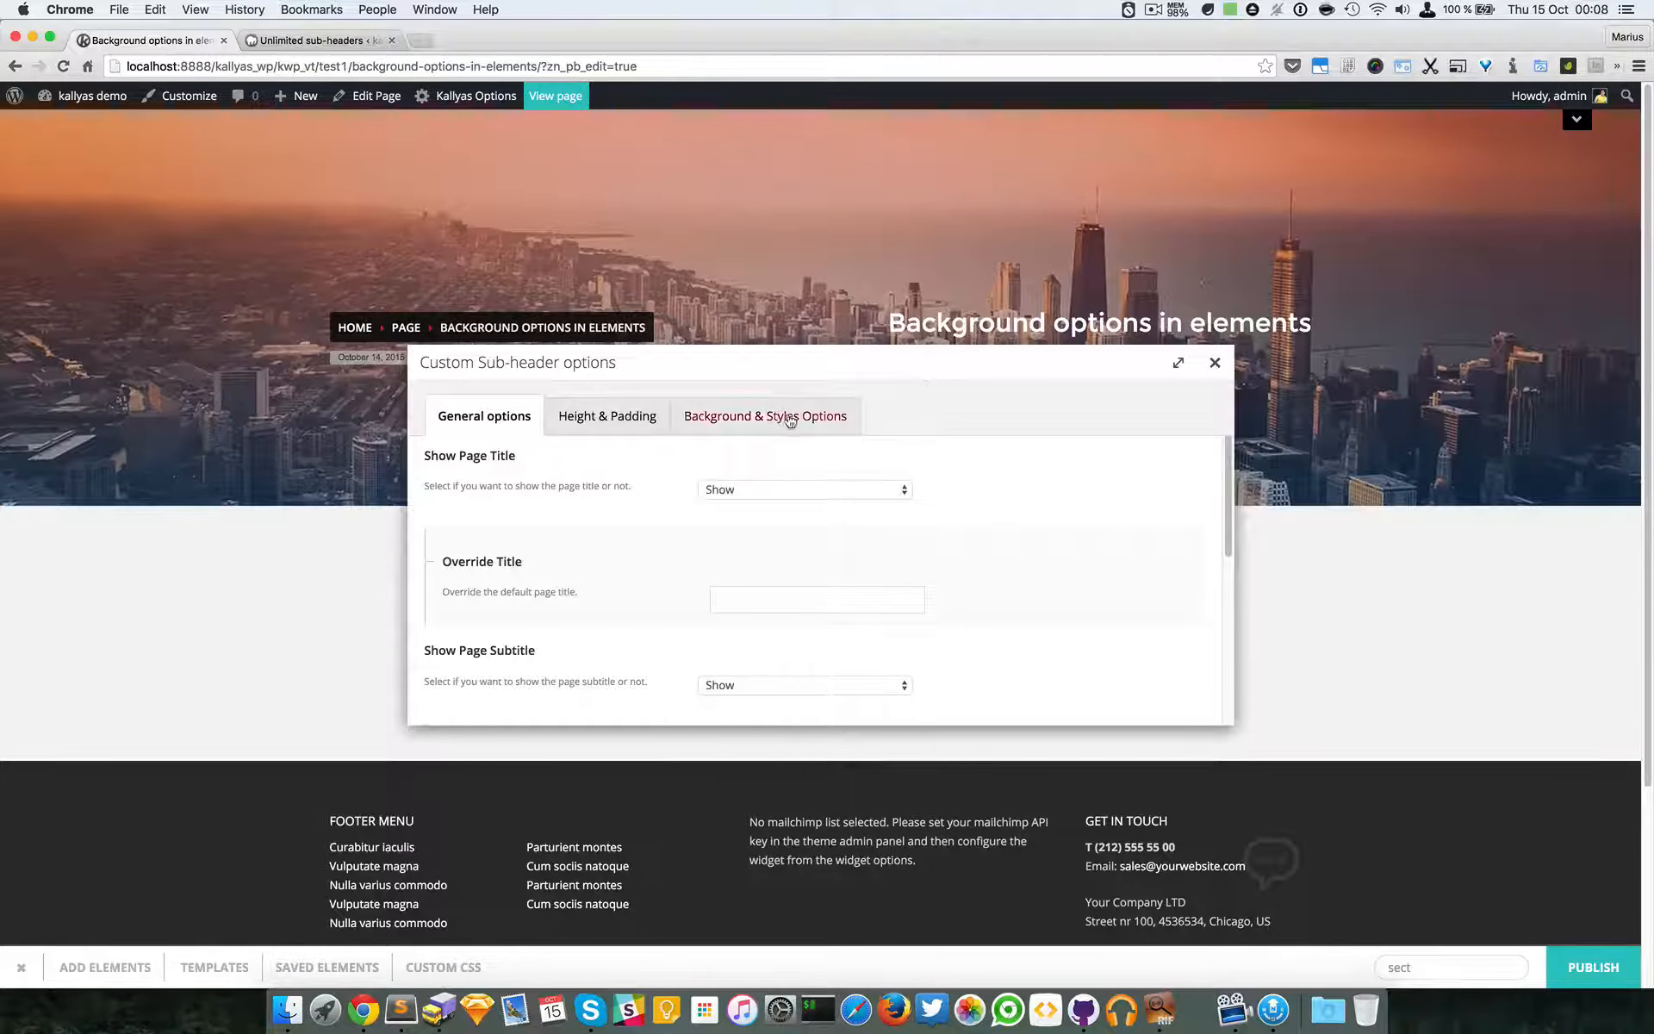
left_click(789, 417)
scroll(1118, 534, "down", 6)
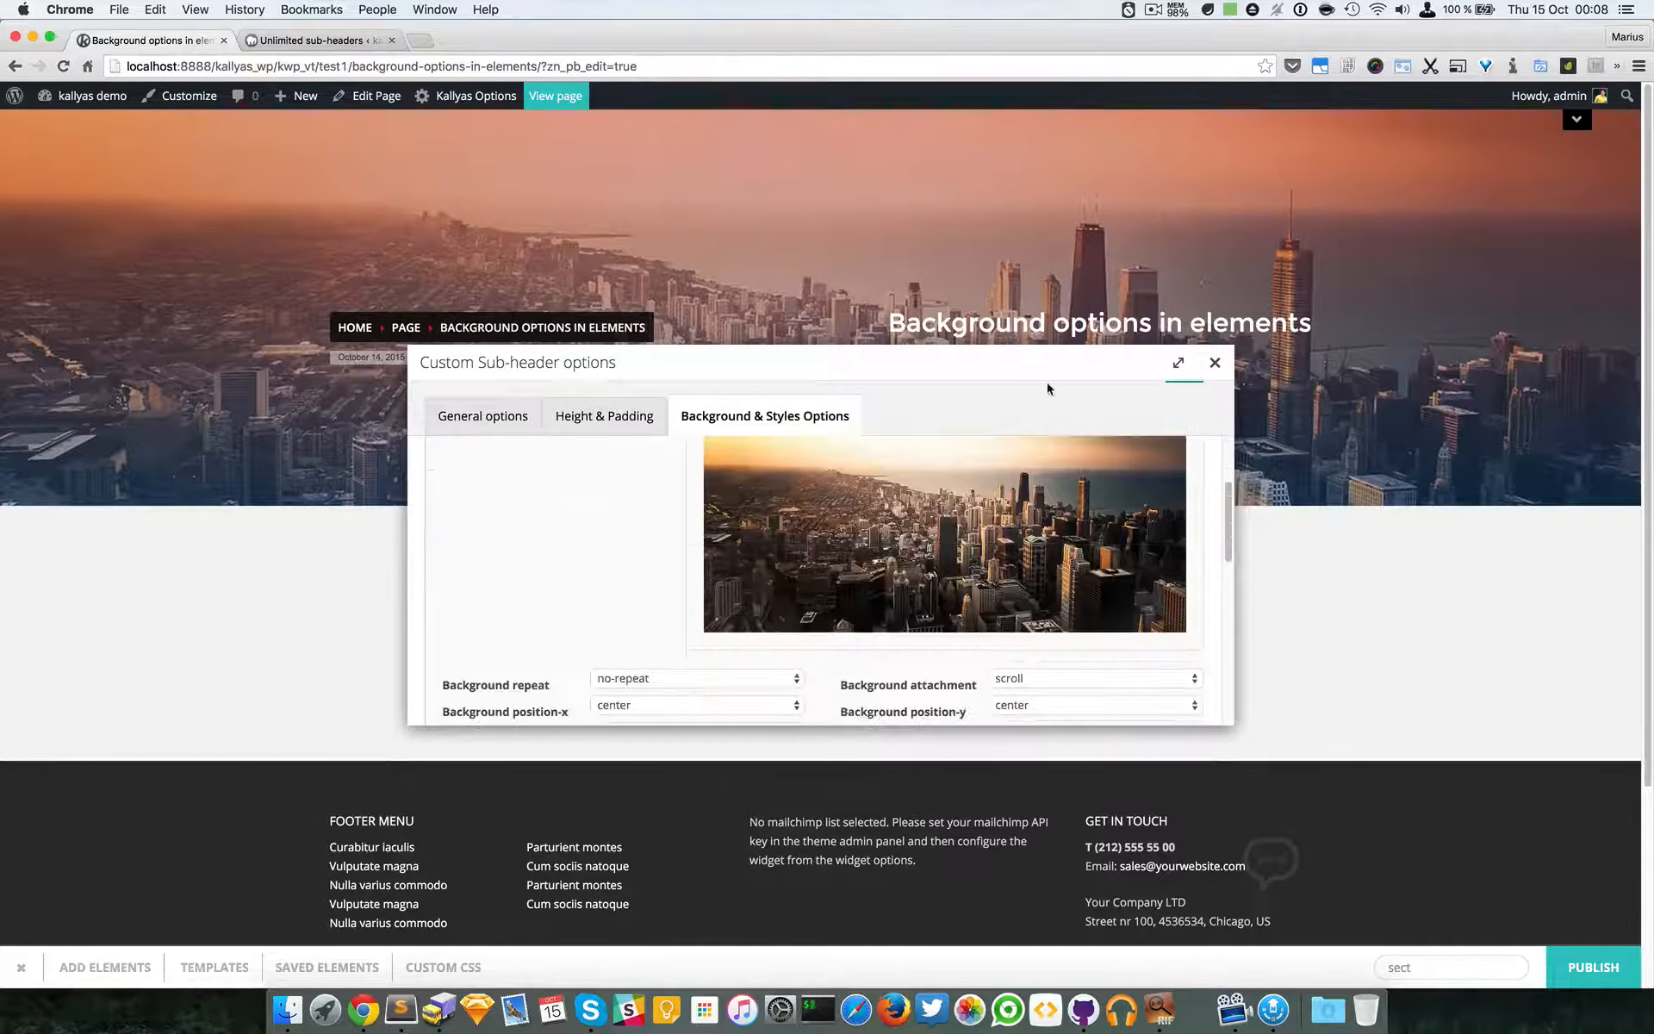
left_click_drag(1044, 361, 1189, 554)
scroll(1014, 681, "down", 3)
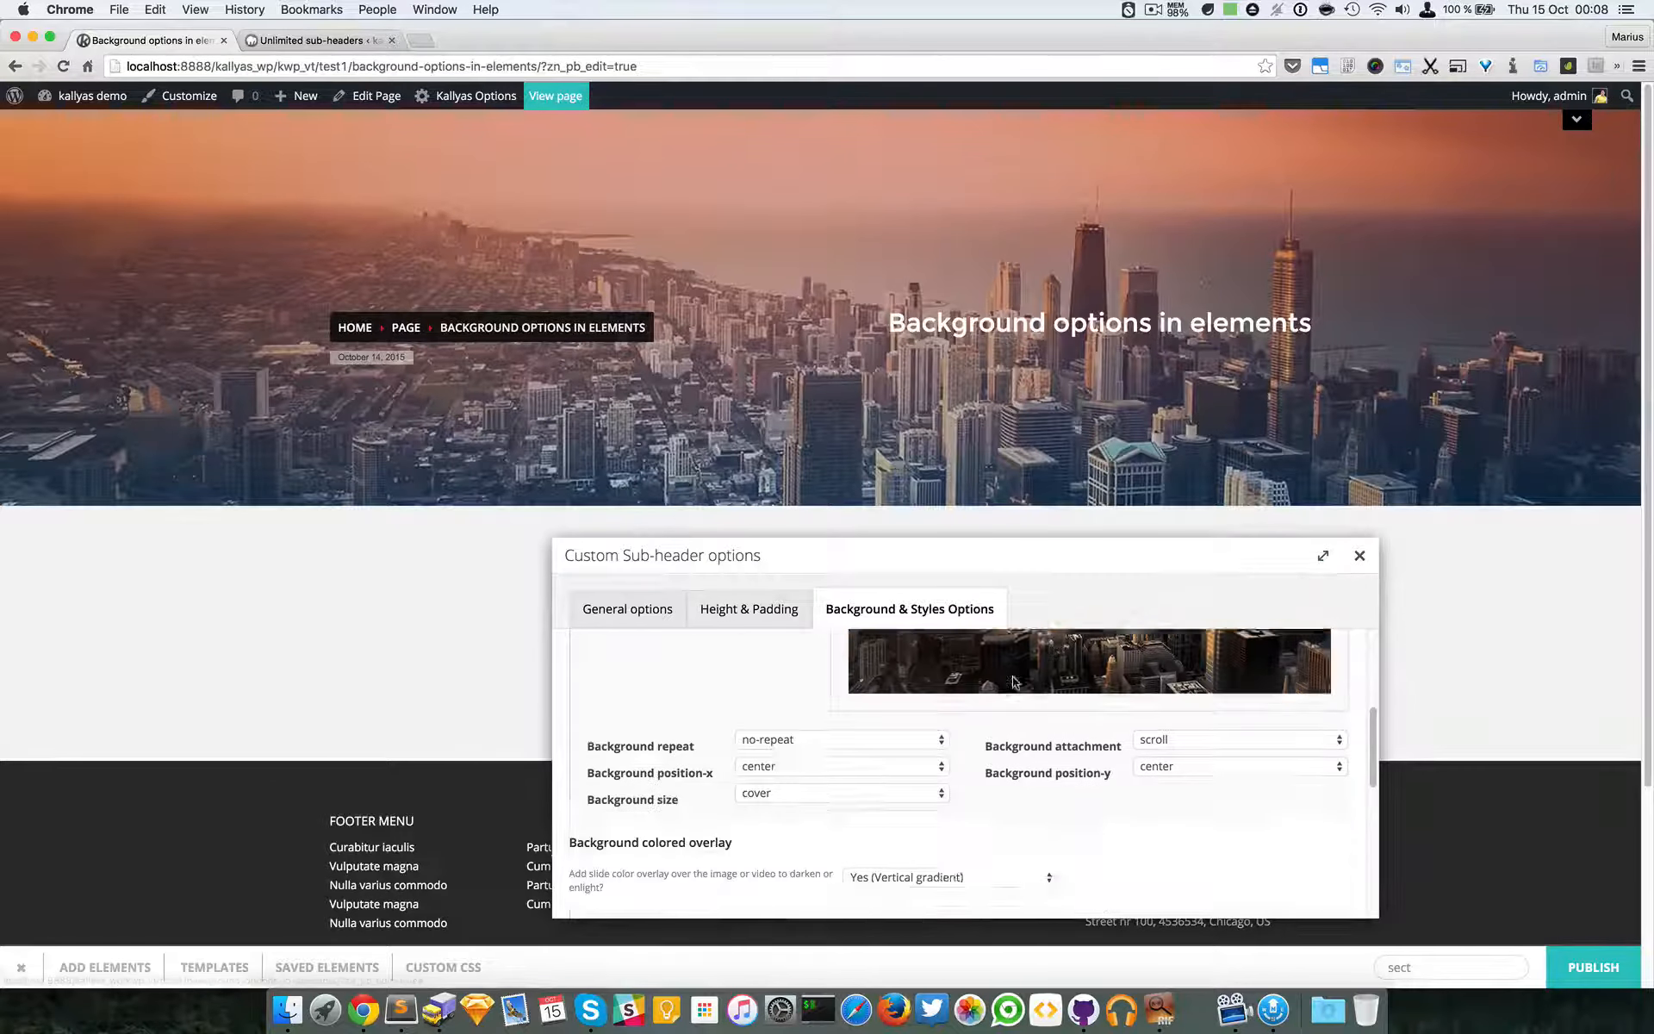
scroll(974, 742, "down", 4)
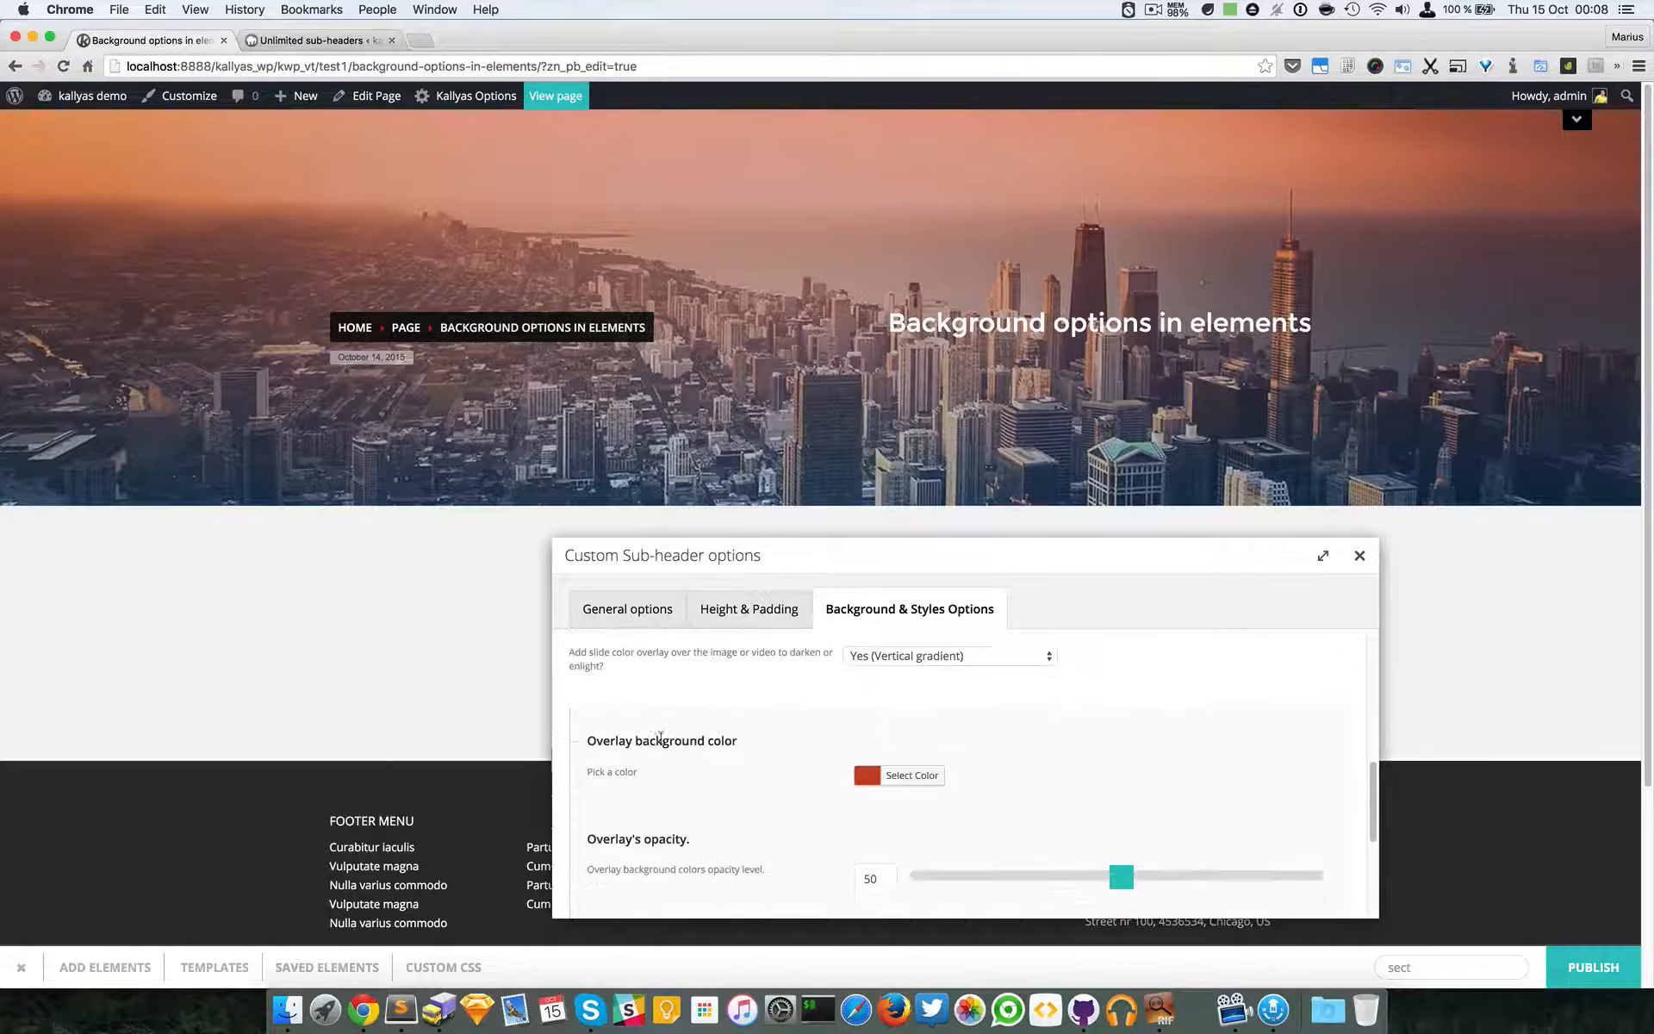
scroll(675, 689, "down", 3)
scroll(858, 752, "up", 2)
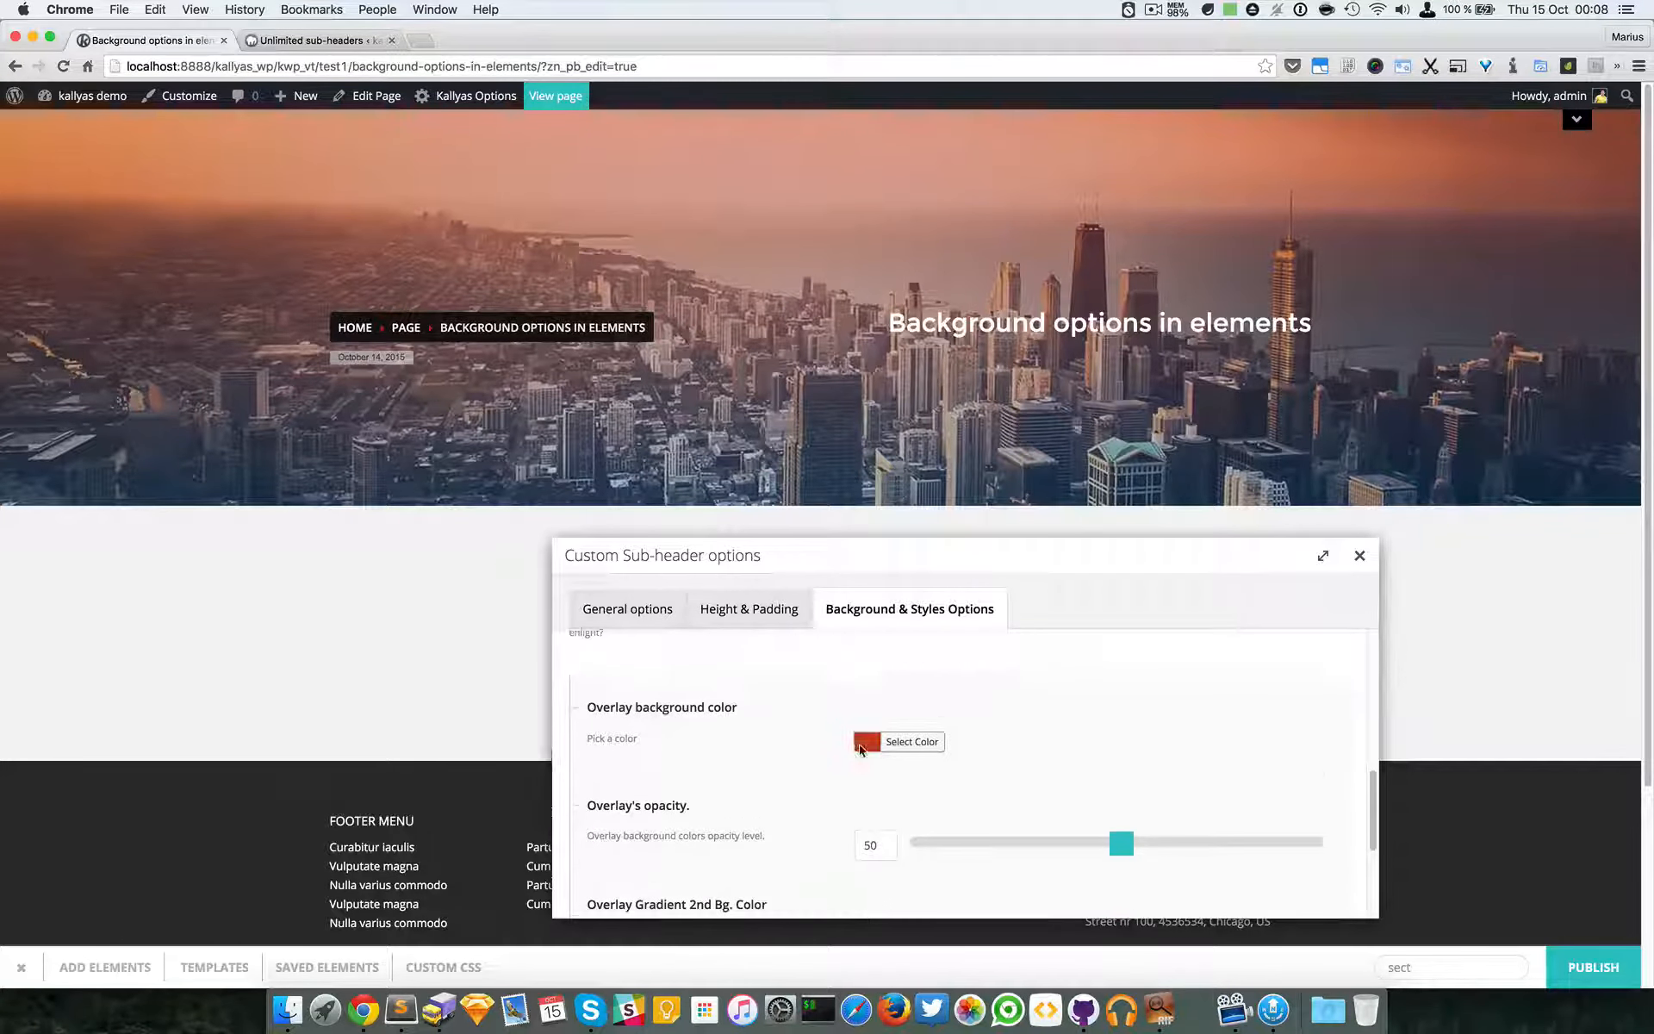
scroll(866, 736, "up", 1)
scroll(1015, 731, "down", 5)
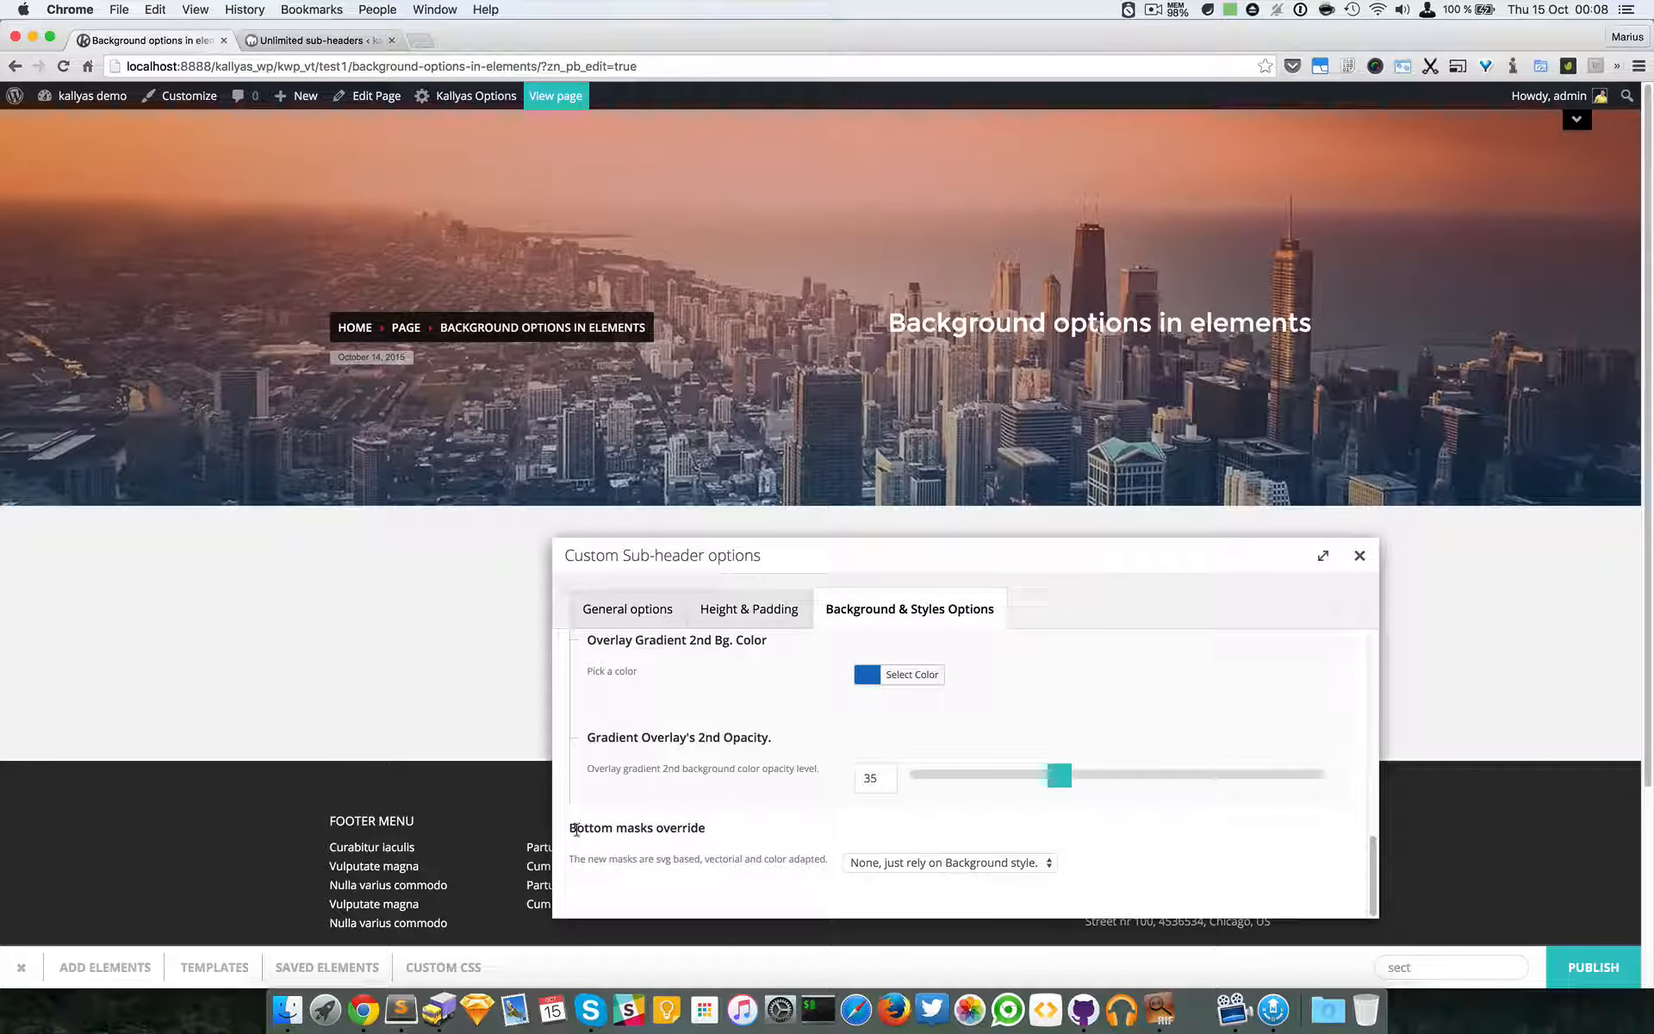
left_click(866, 864)
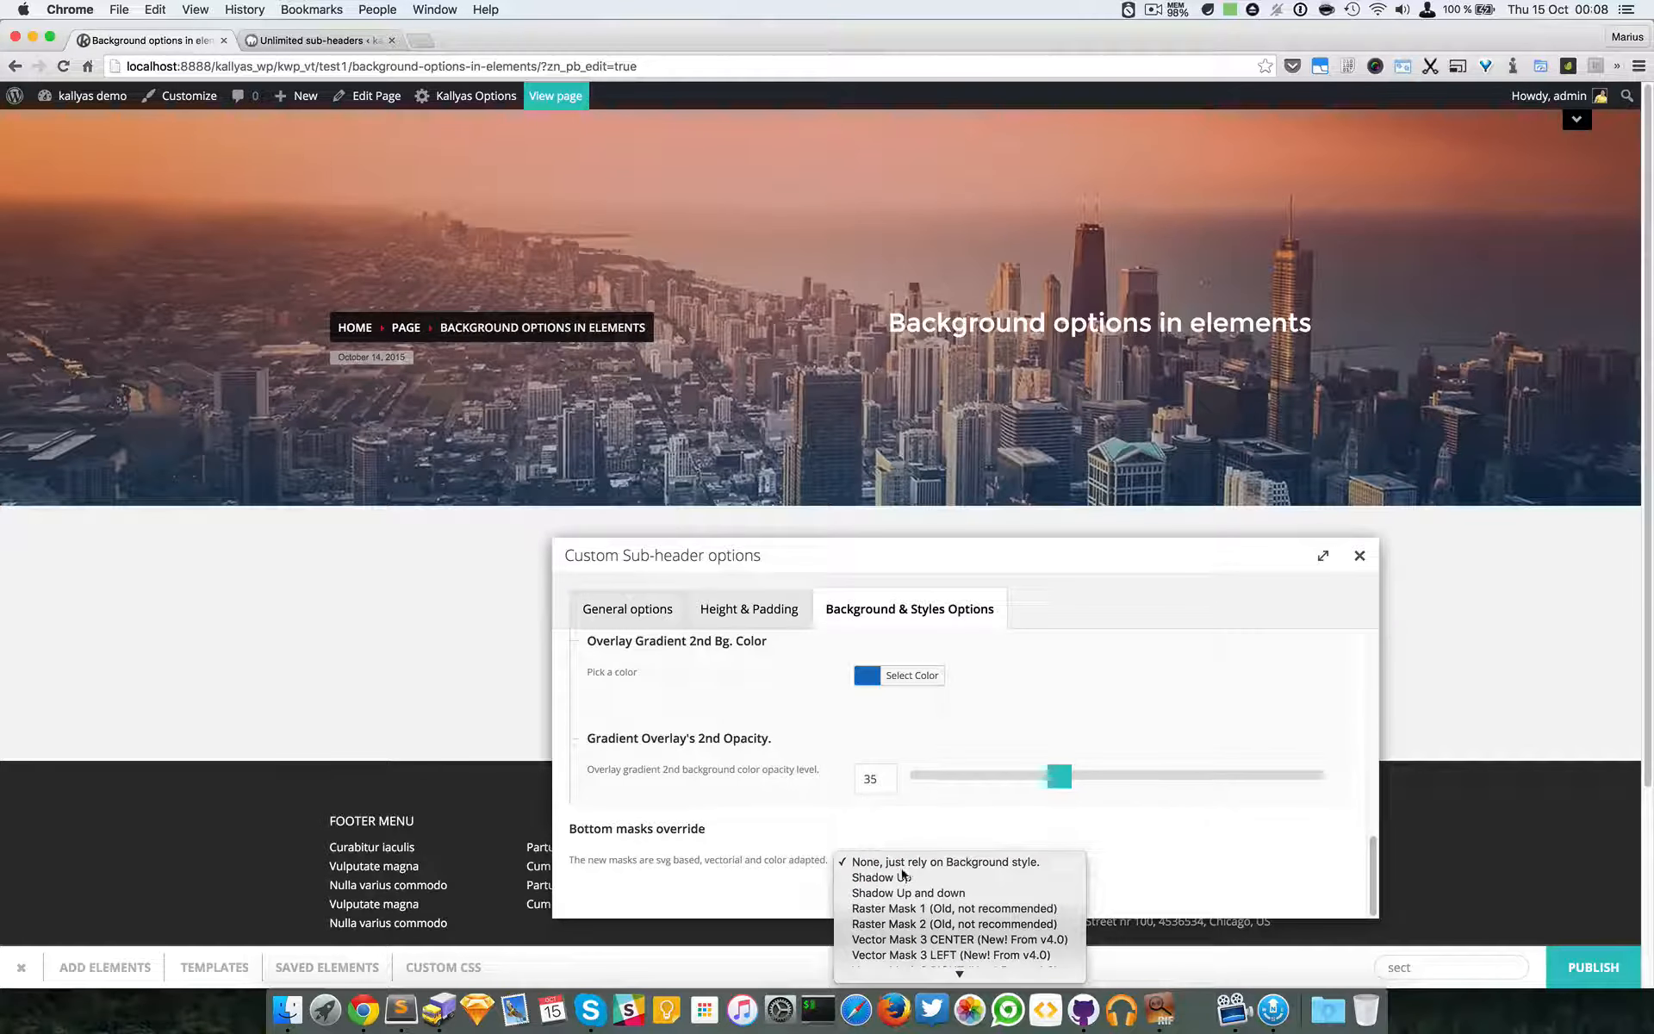
scroll(926, 888, "down", 3)
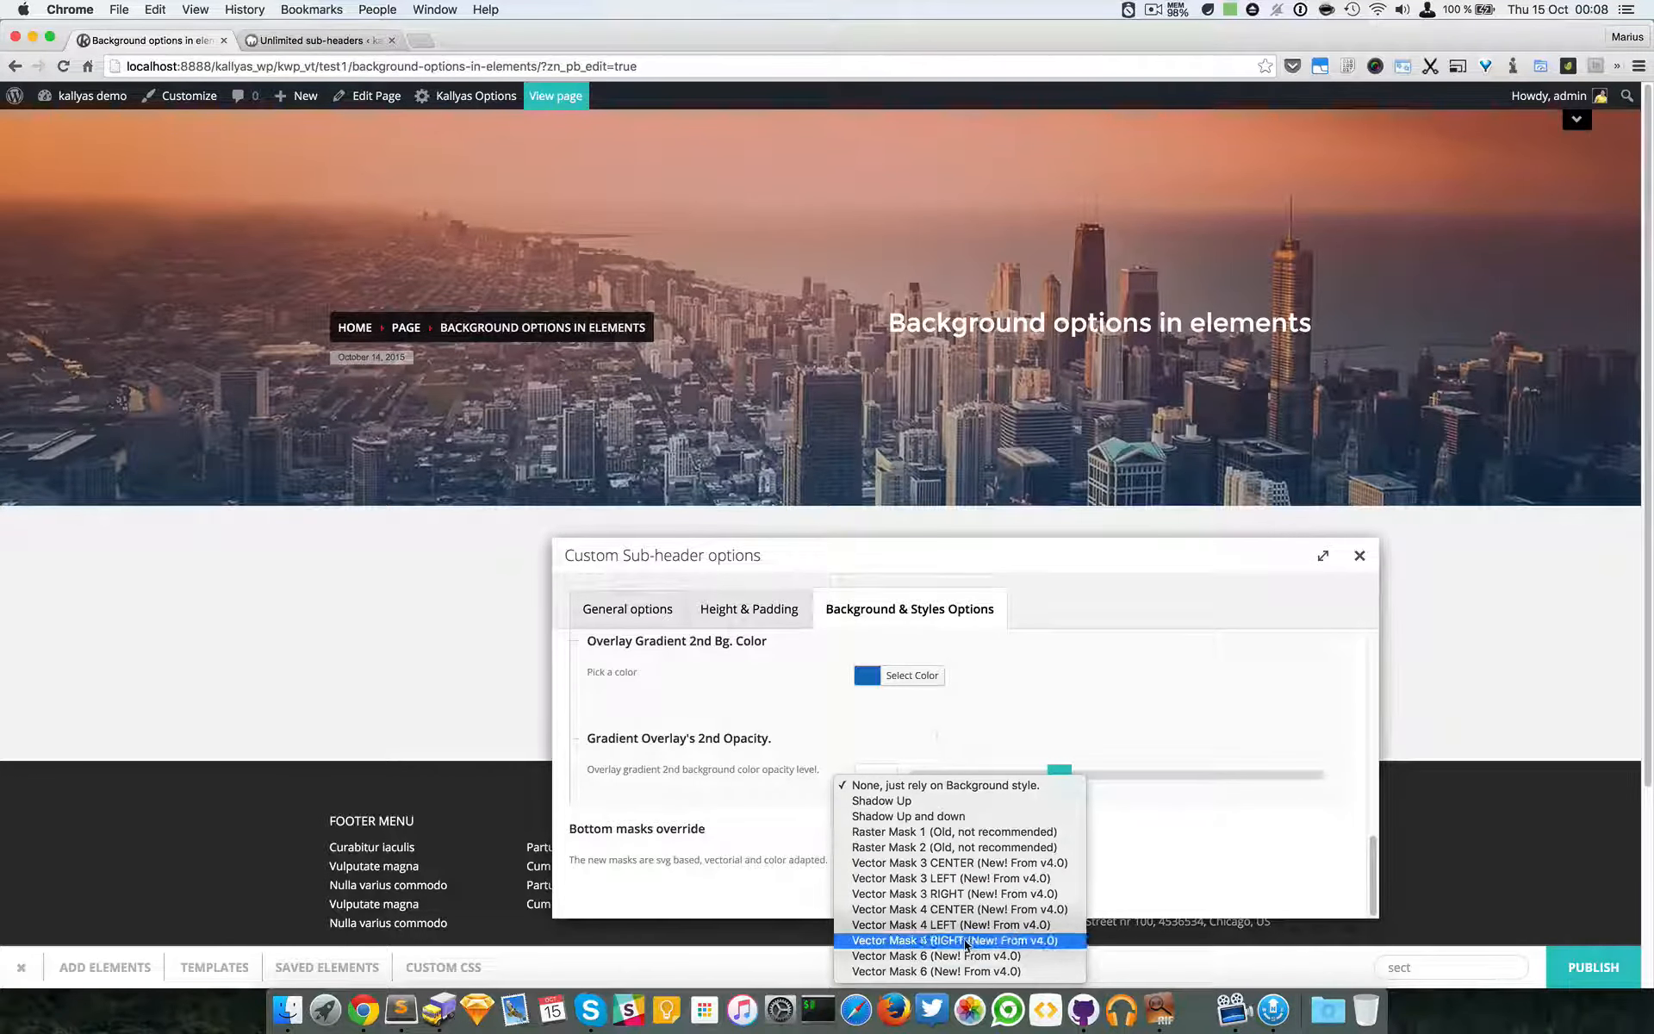
left_click(934, 801)
left_click(1360, 556)
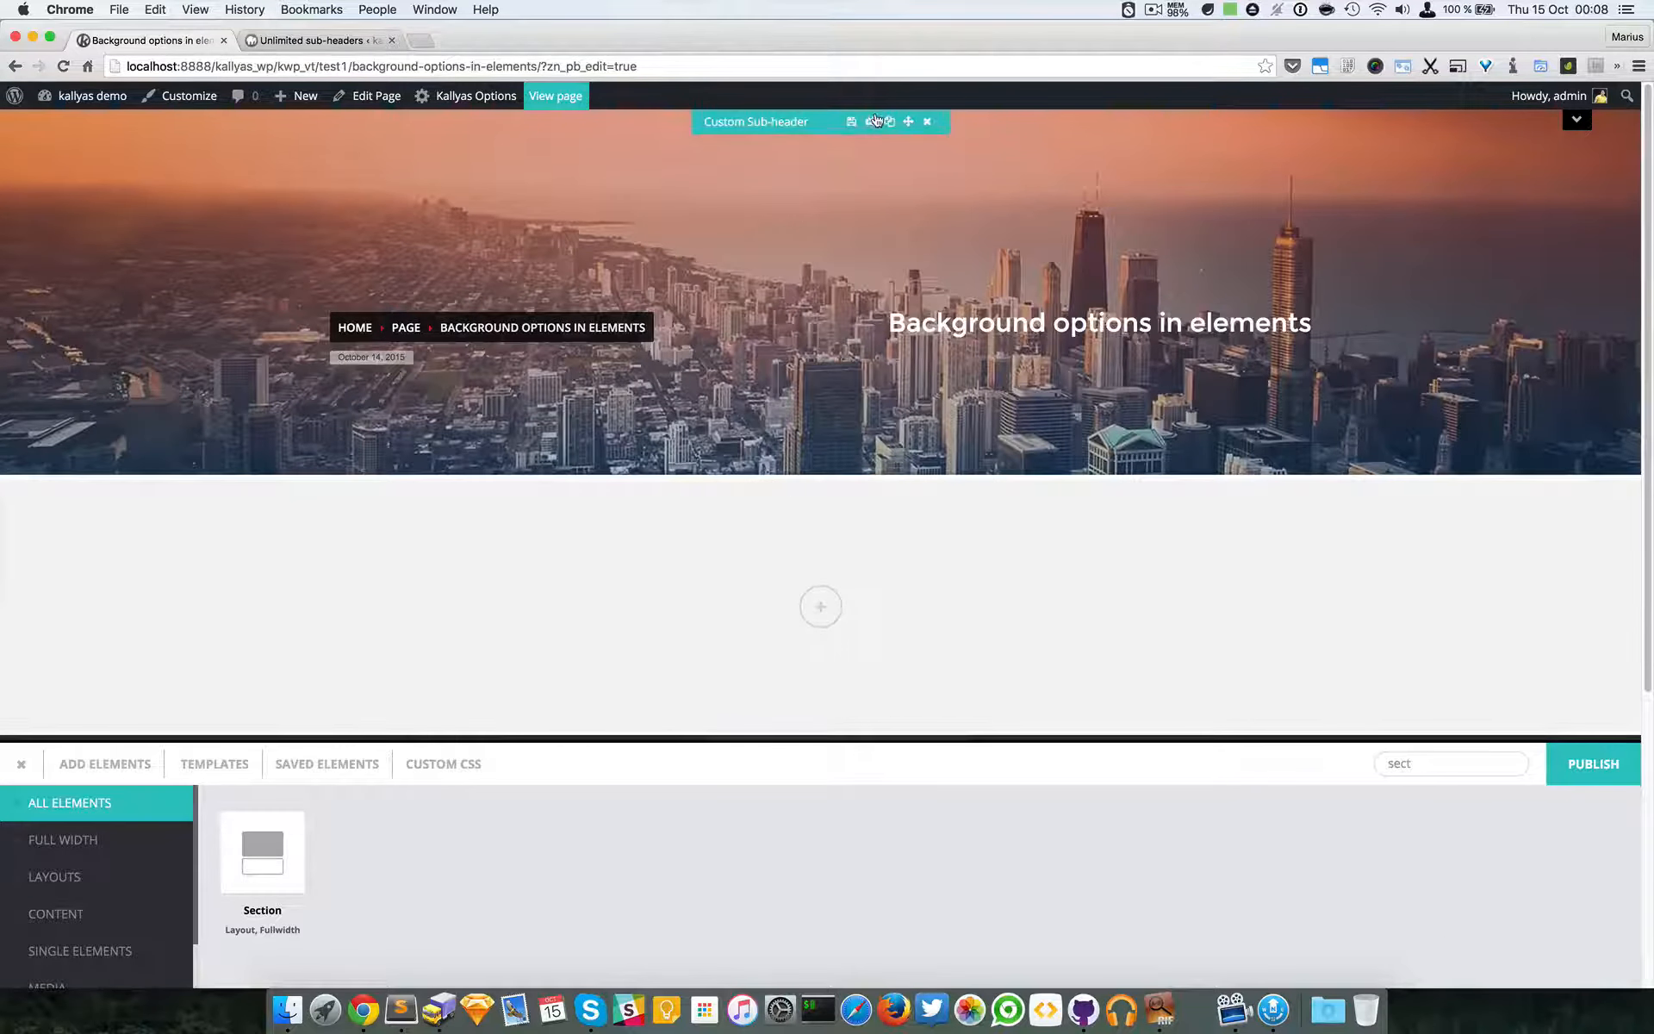
- Change the Custom Sub-header's bottom masks override to Shadow Up and down and close the options
left_click(876, 121)
left_click(800, 492)
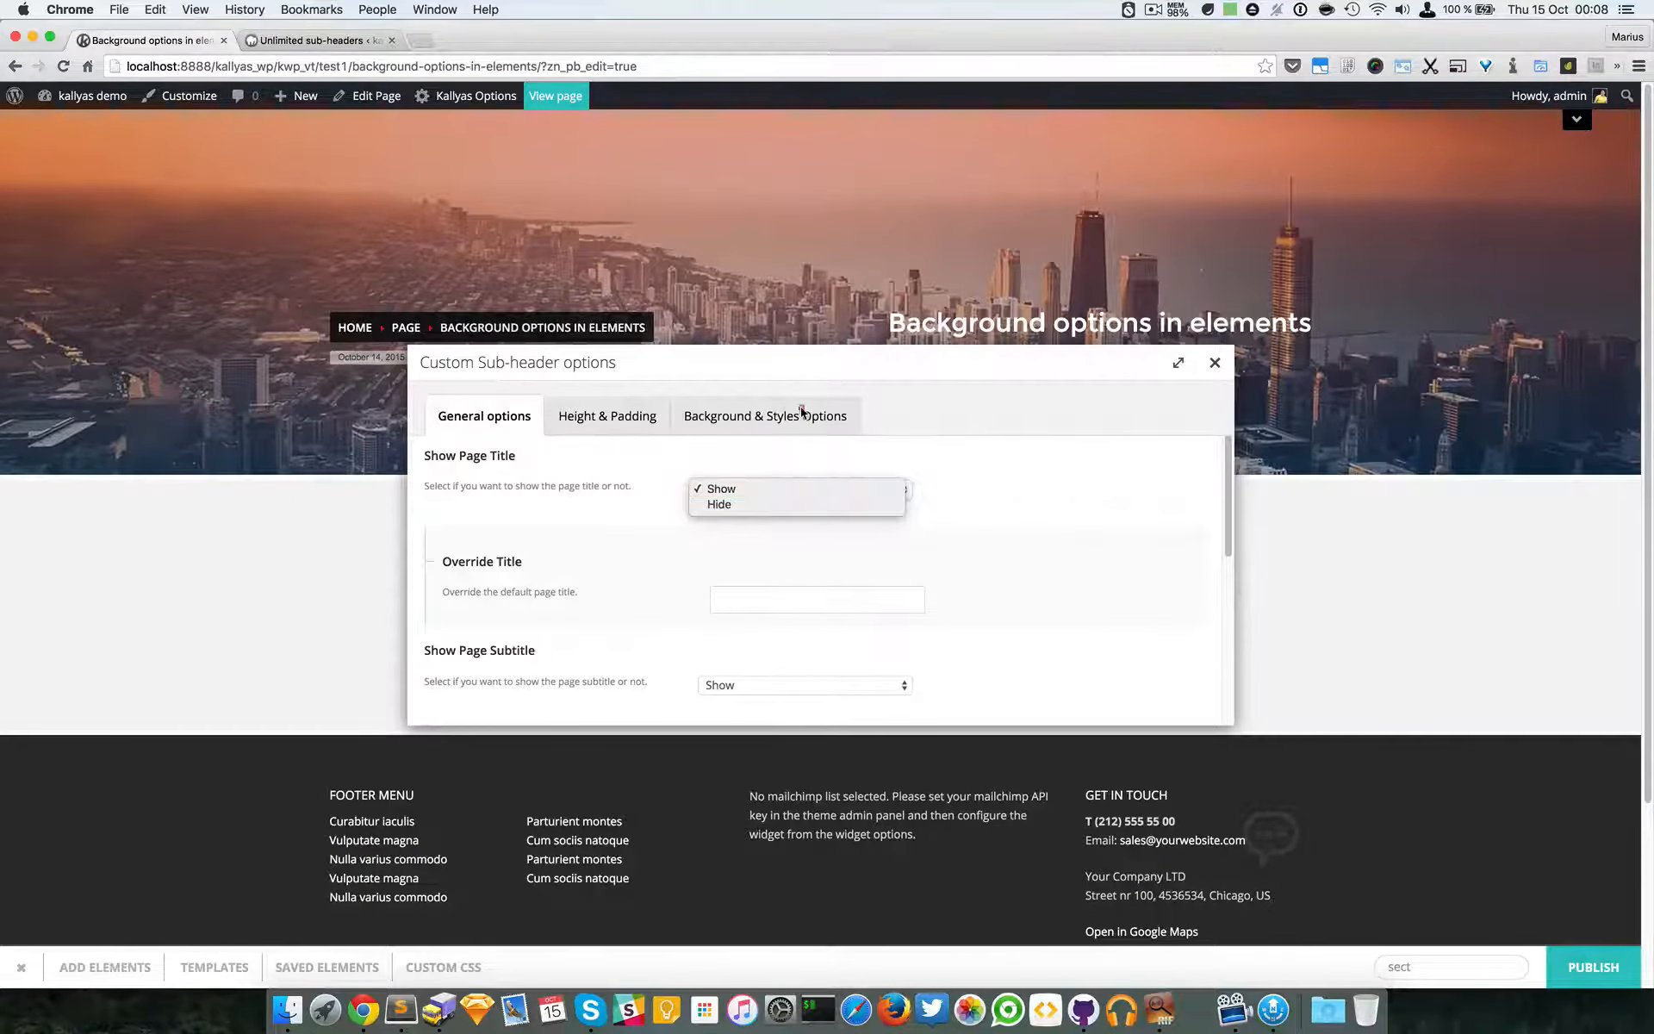
left_click(802, 416)
scroll(839, 639, "down", 5)
scroll(839, 638, "down", 10)
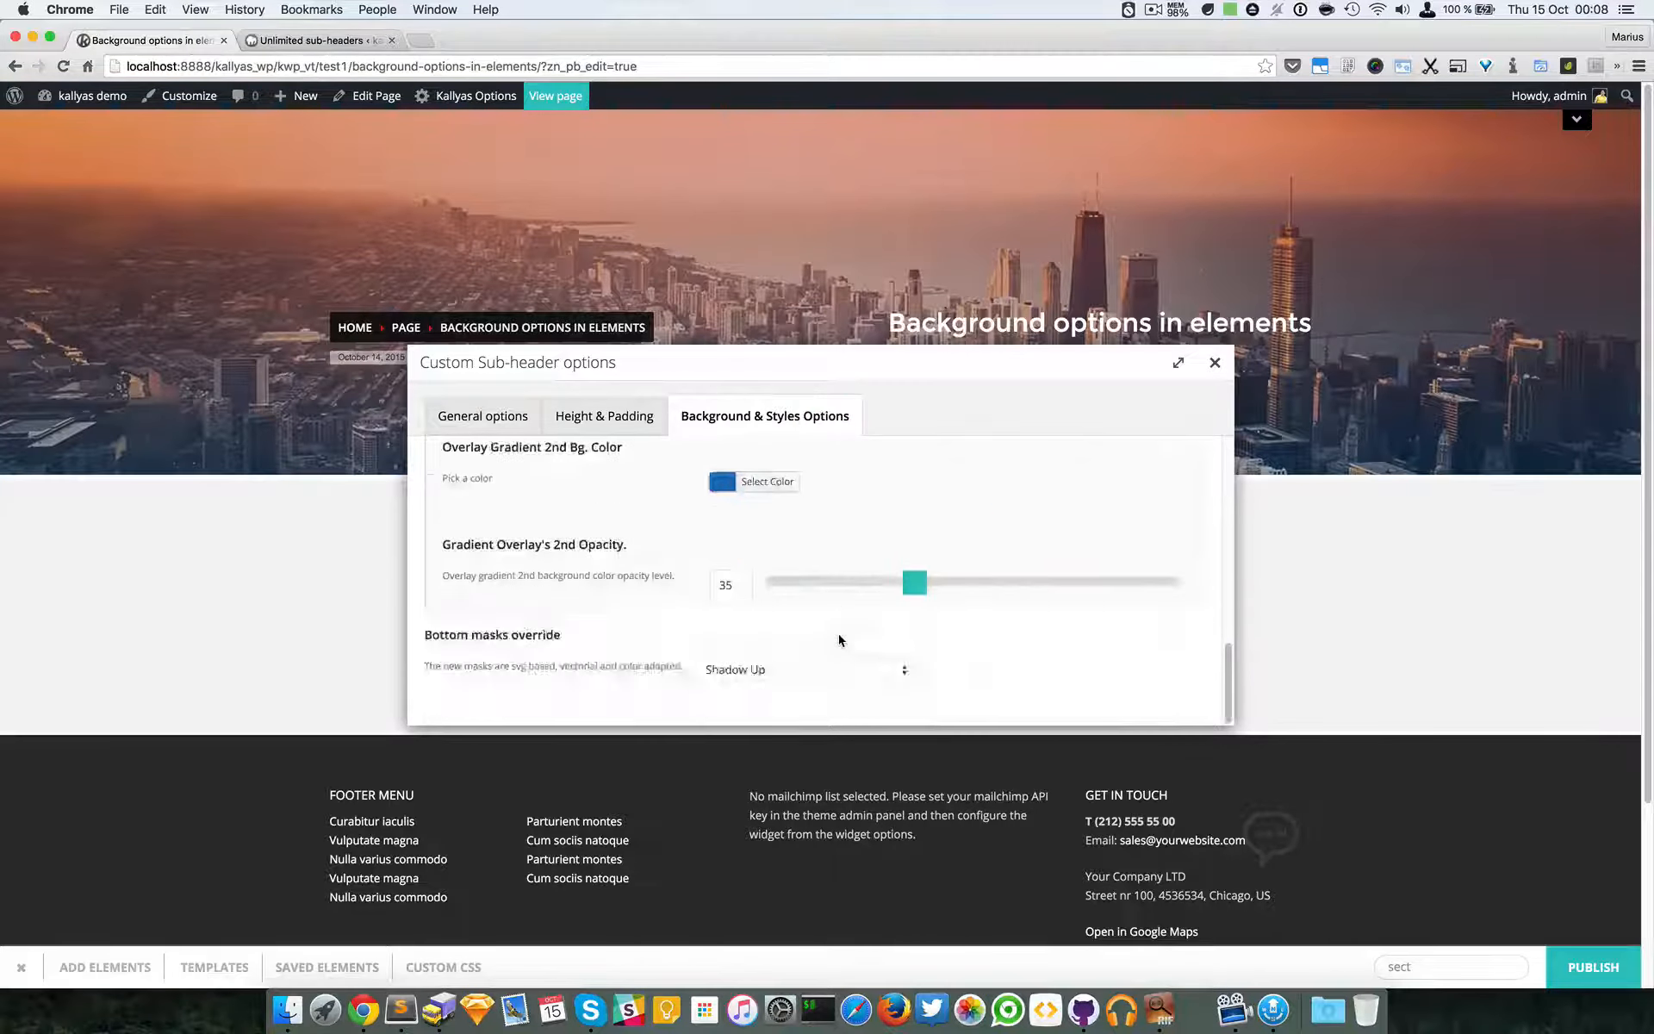
scroll(838, 638, "up", 4)
scroll(838, 639, "down", 4)
left_click(833, 674)
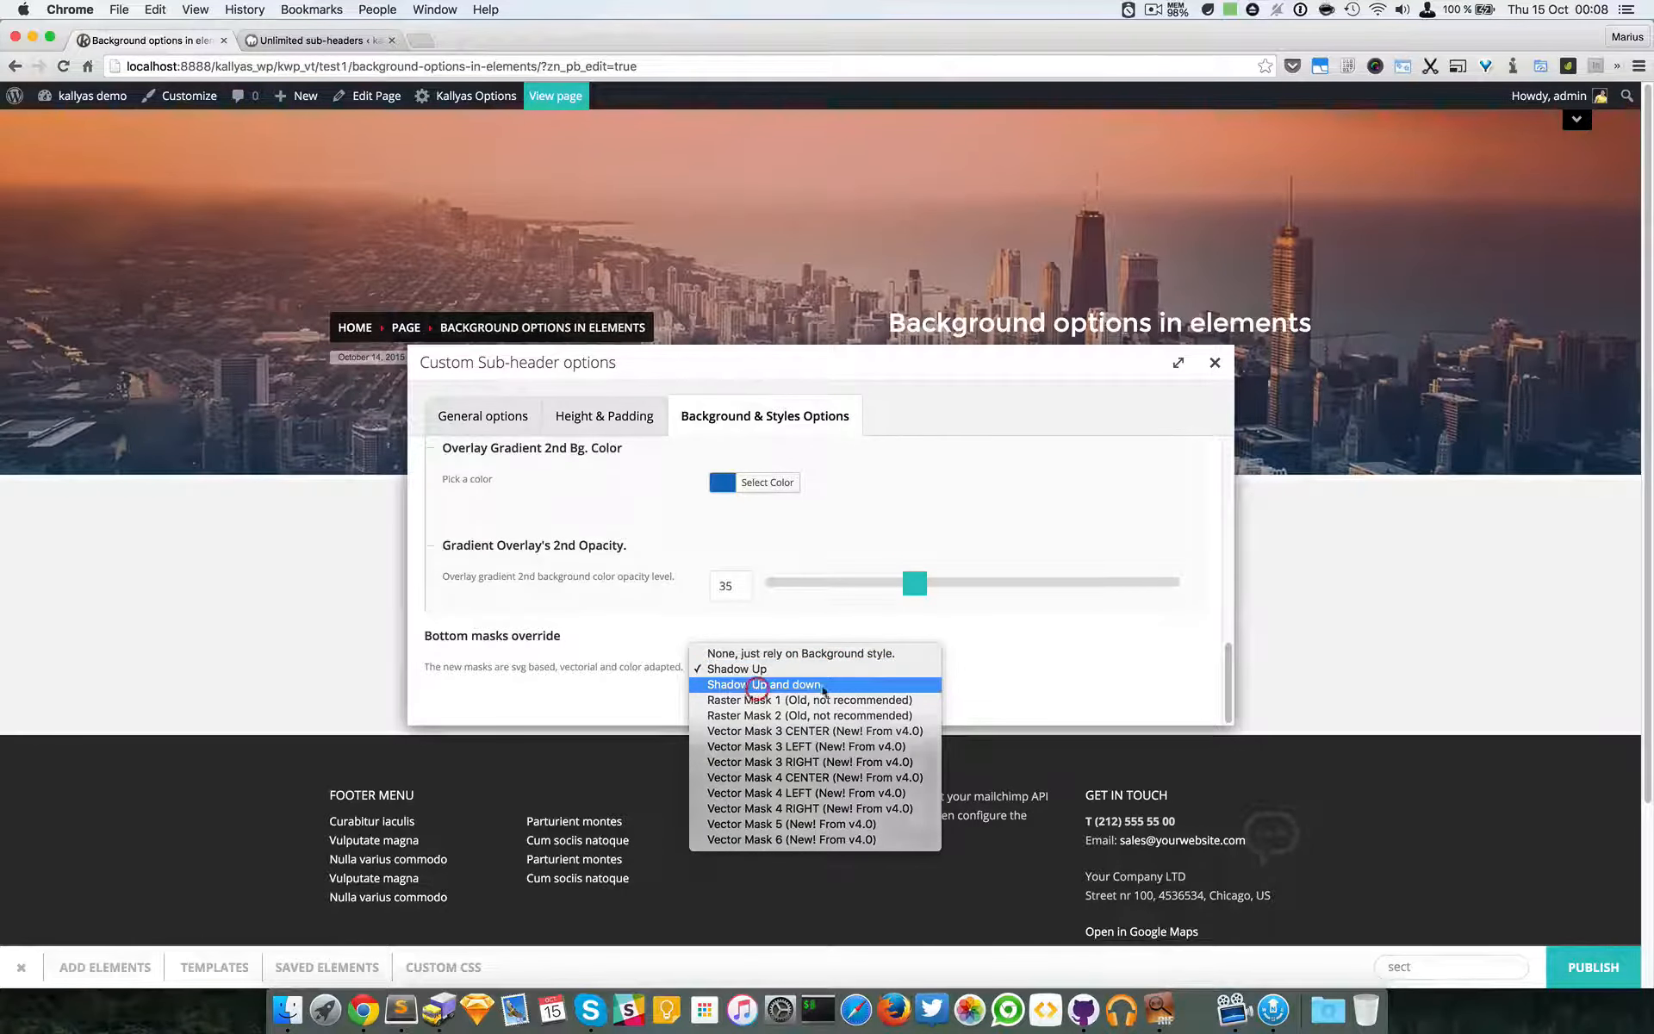
left_click(758, 684)
left_click(1215, 363)
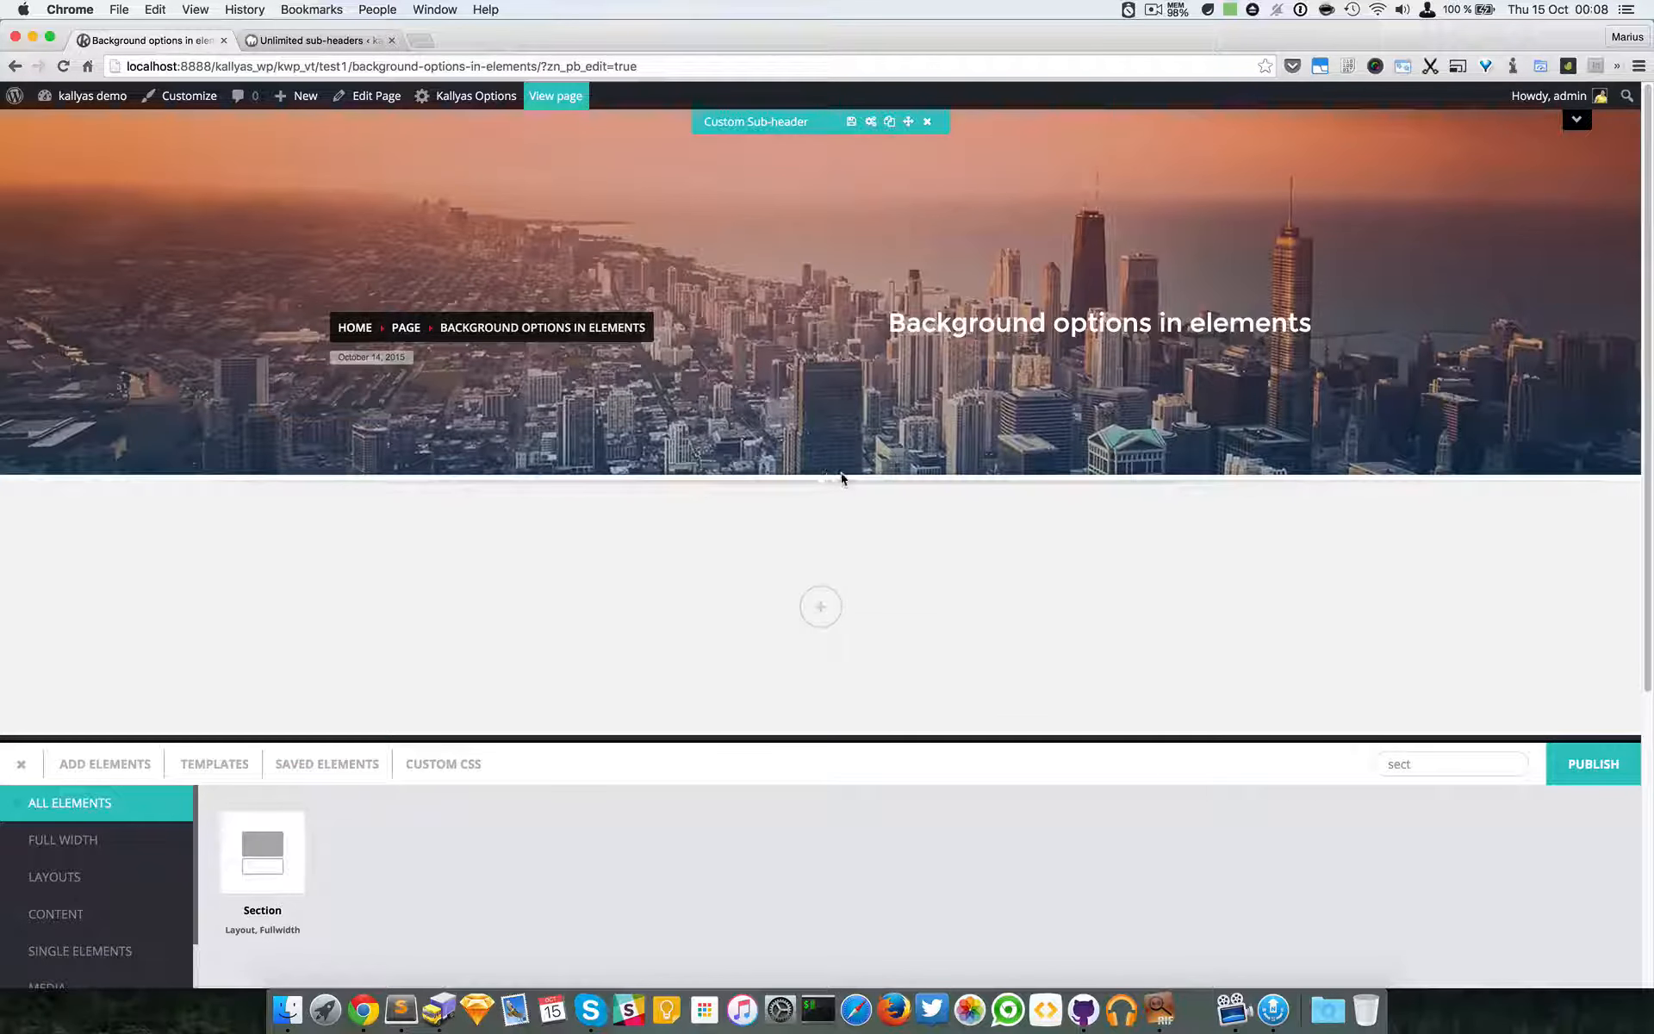
- Switch the Custom Sub-header's bottom mask to Vector Mask 3 CENTER and close the options
left_click(870, 123)
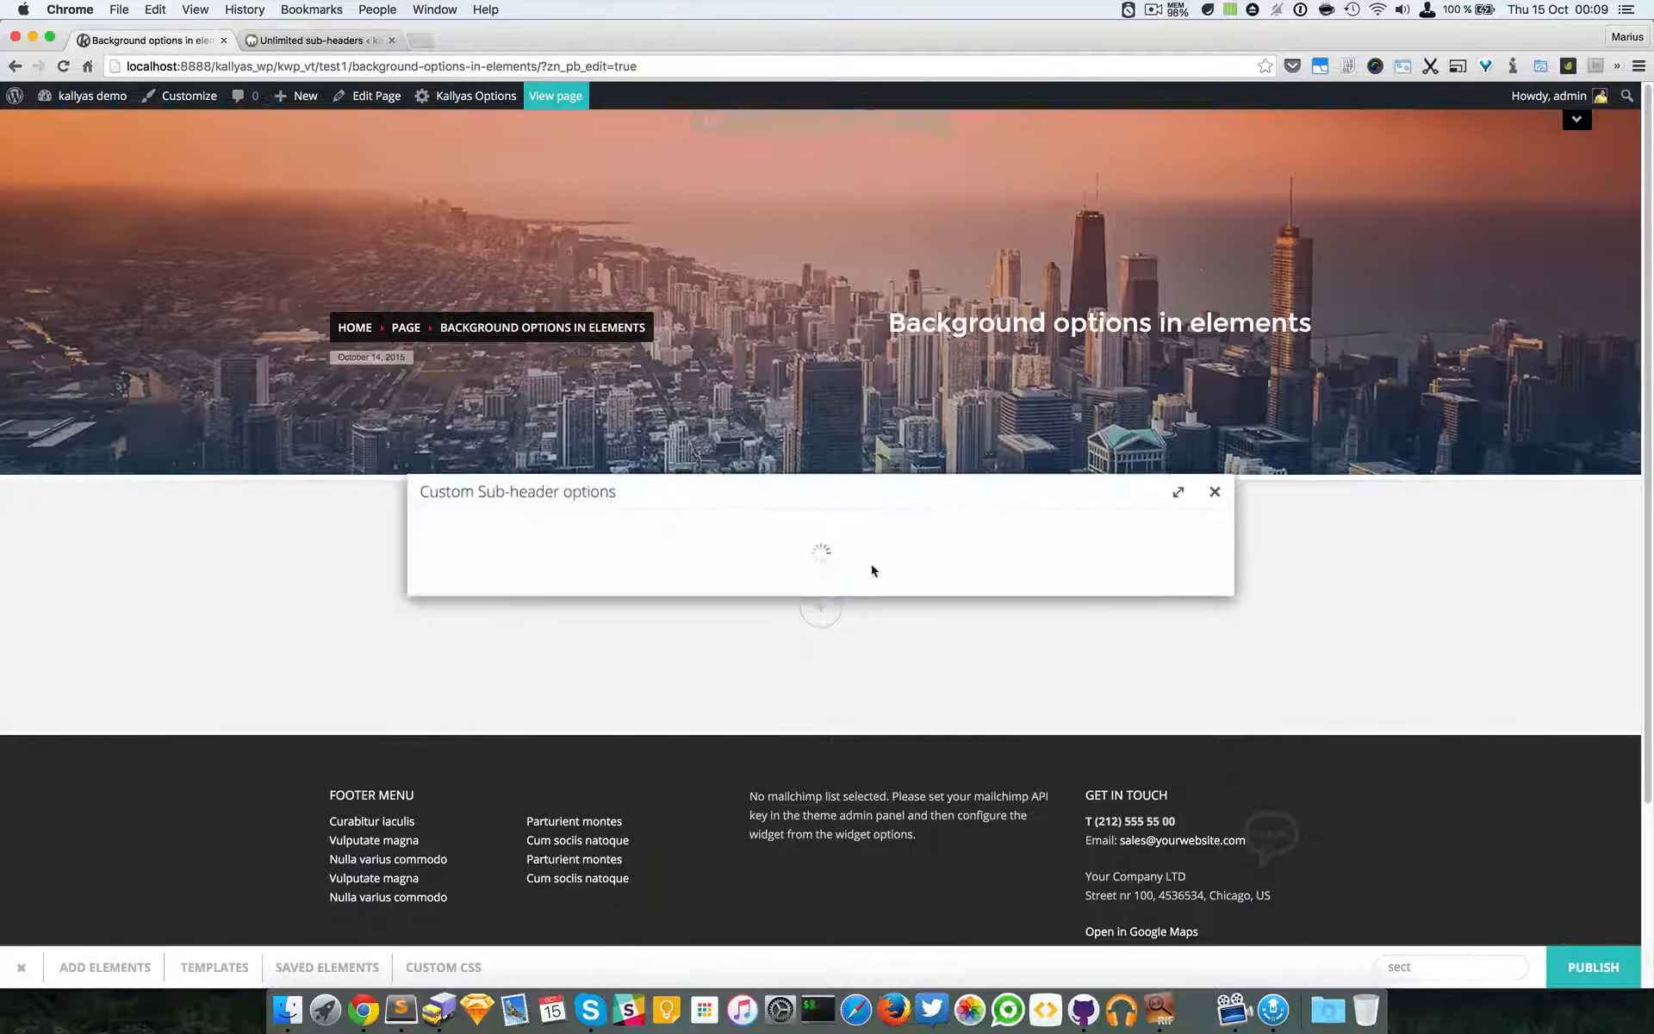
left_click(770, 422)
scroll(782, 471, "down", 15)
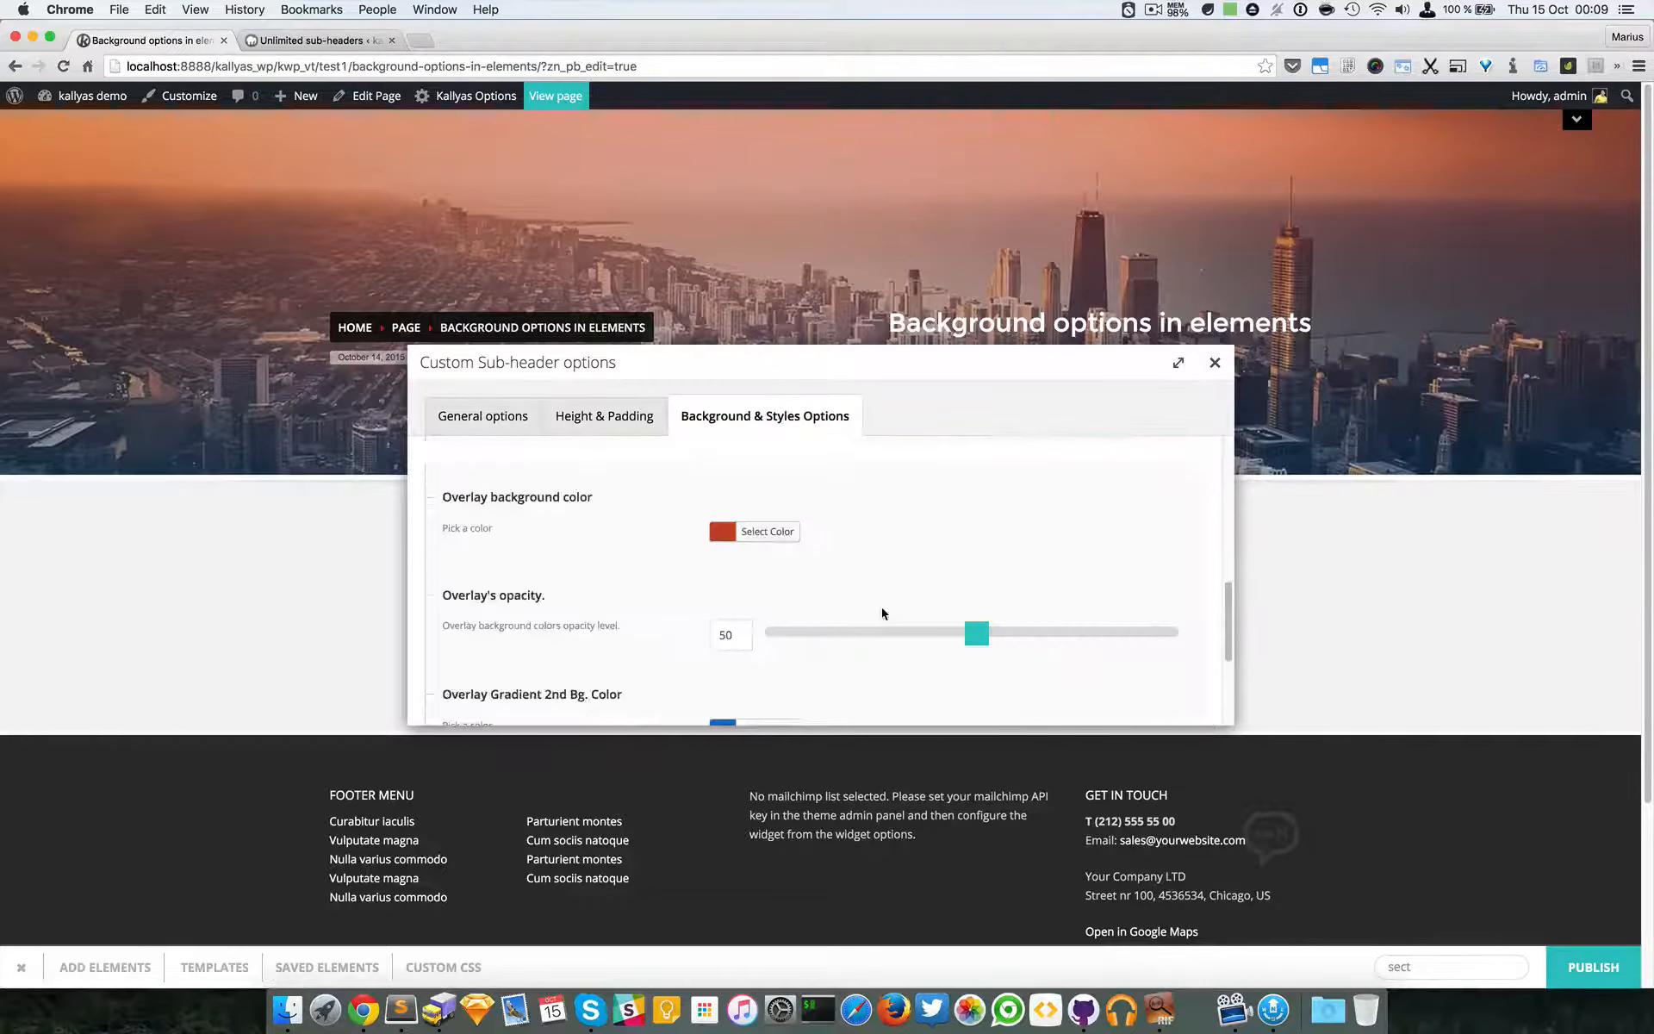
left_click(807, 677)
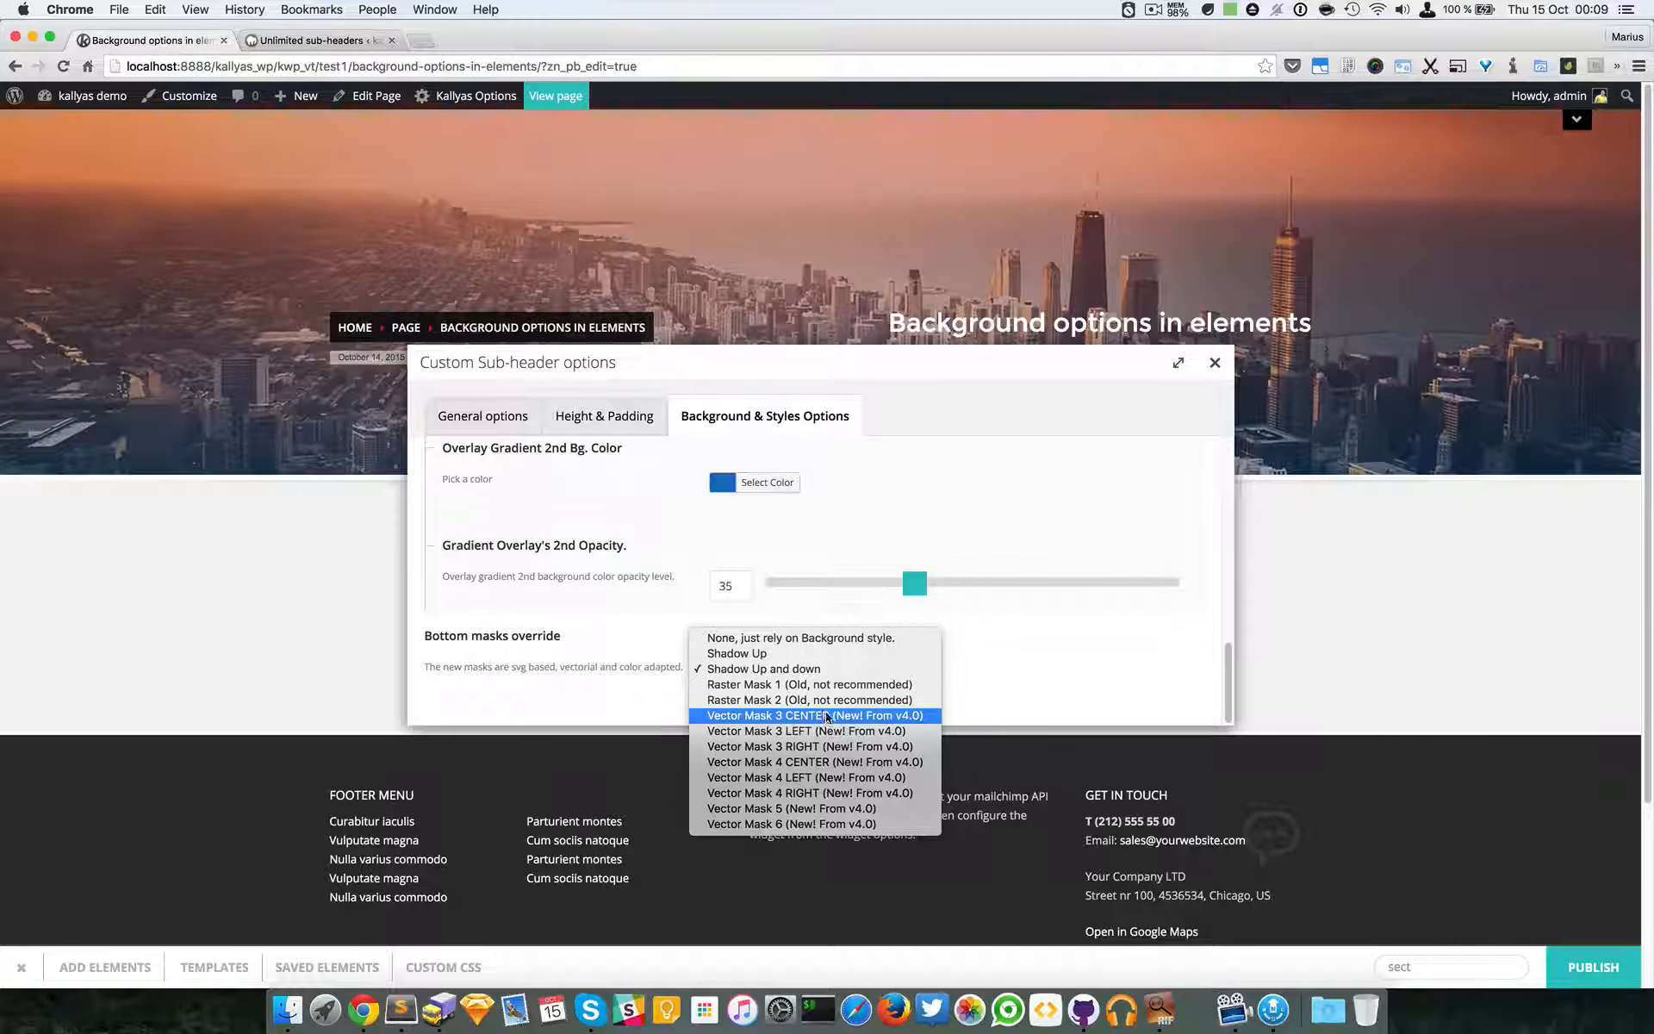
left_click(769, 719)
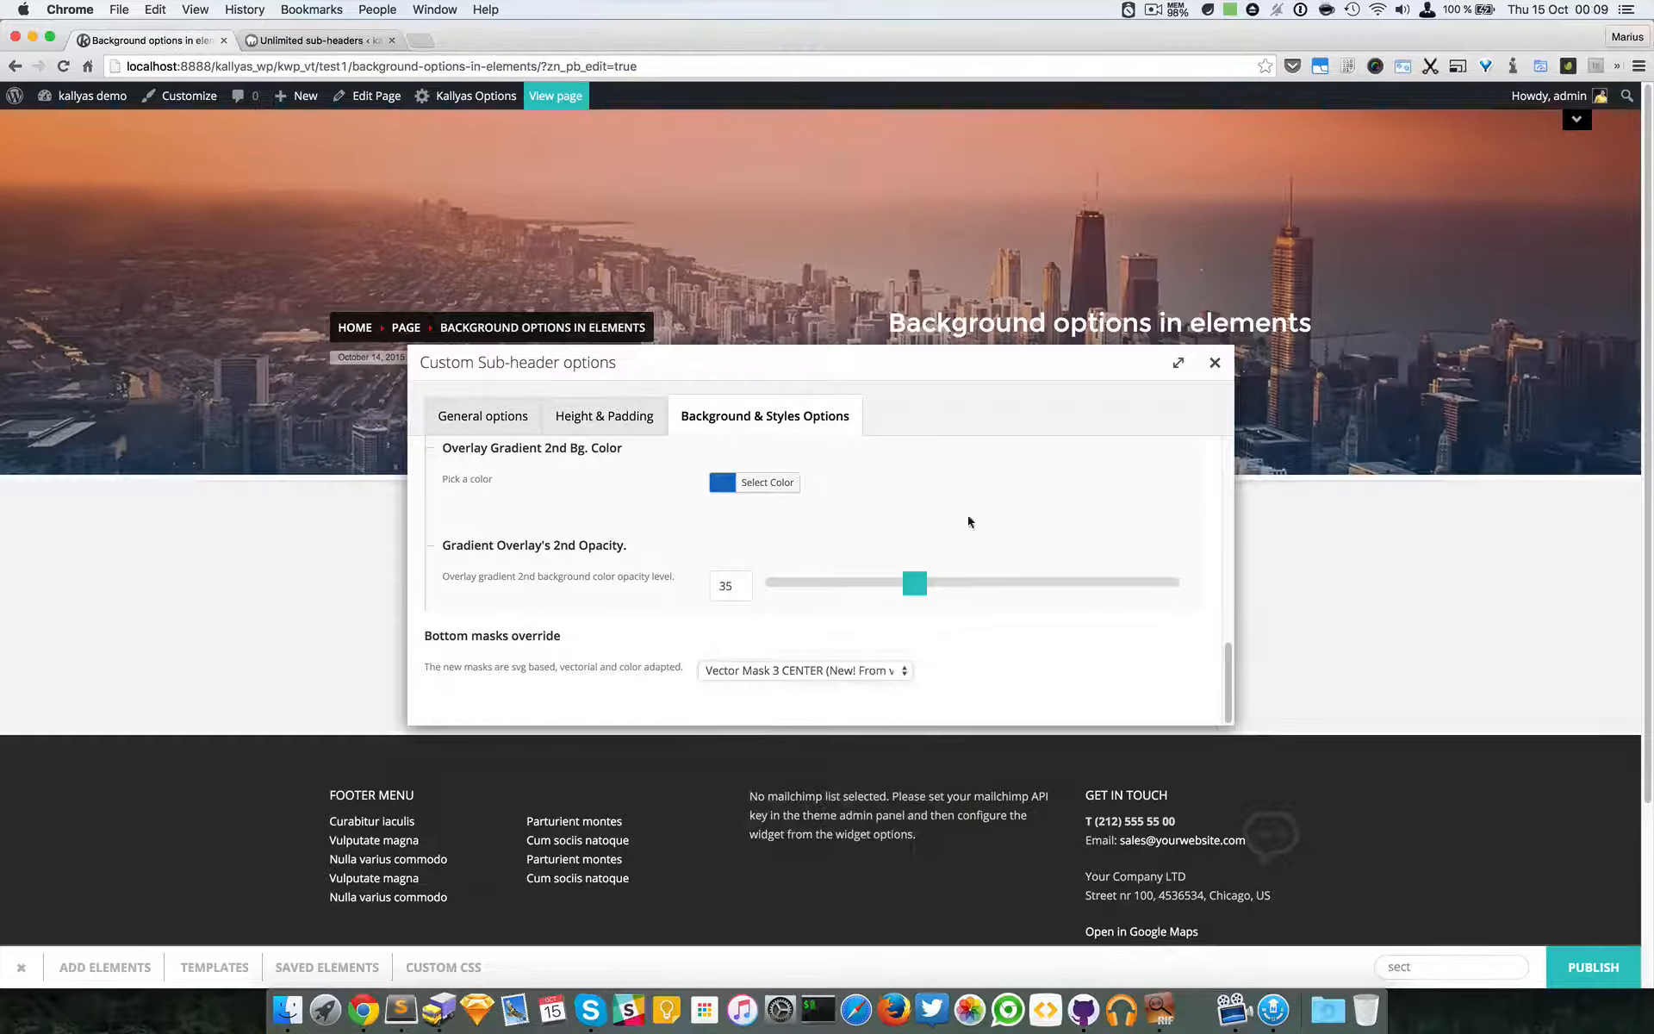
left_click(1214, 363)
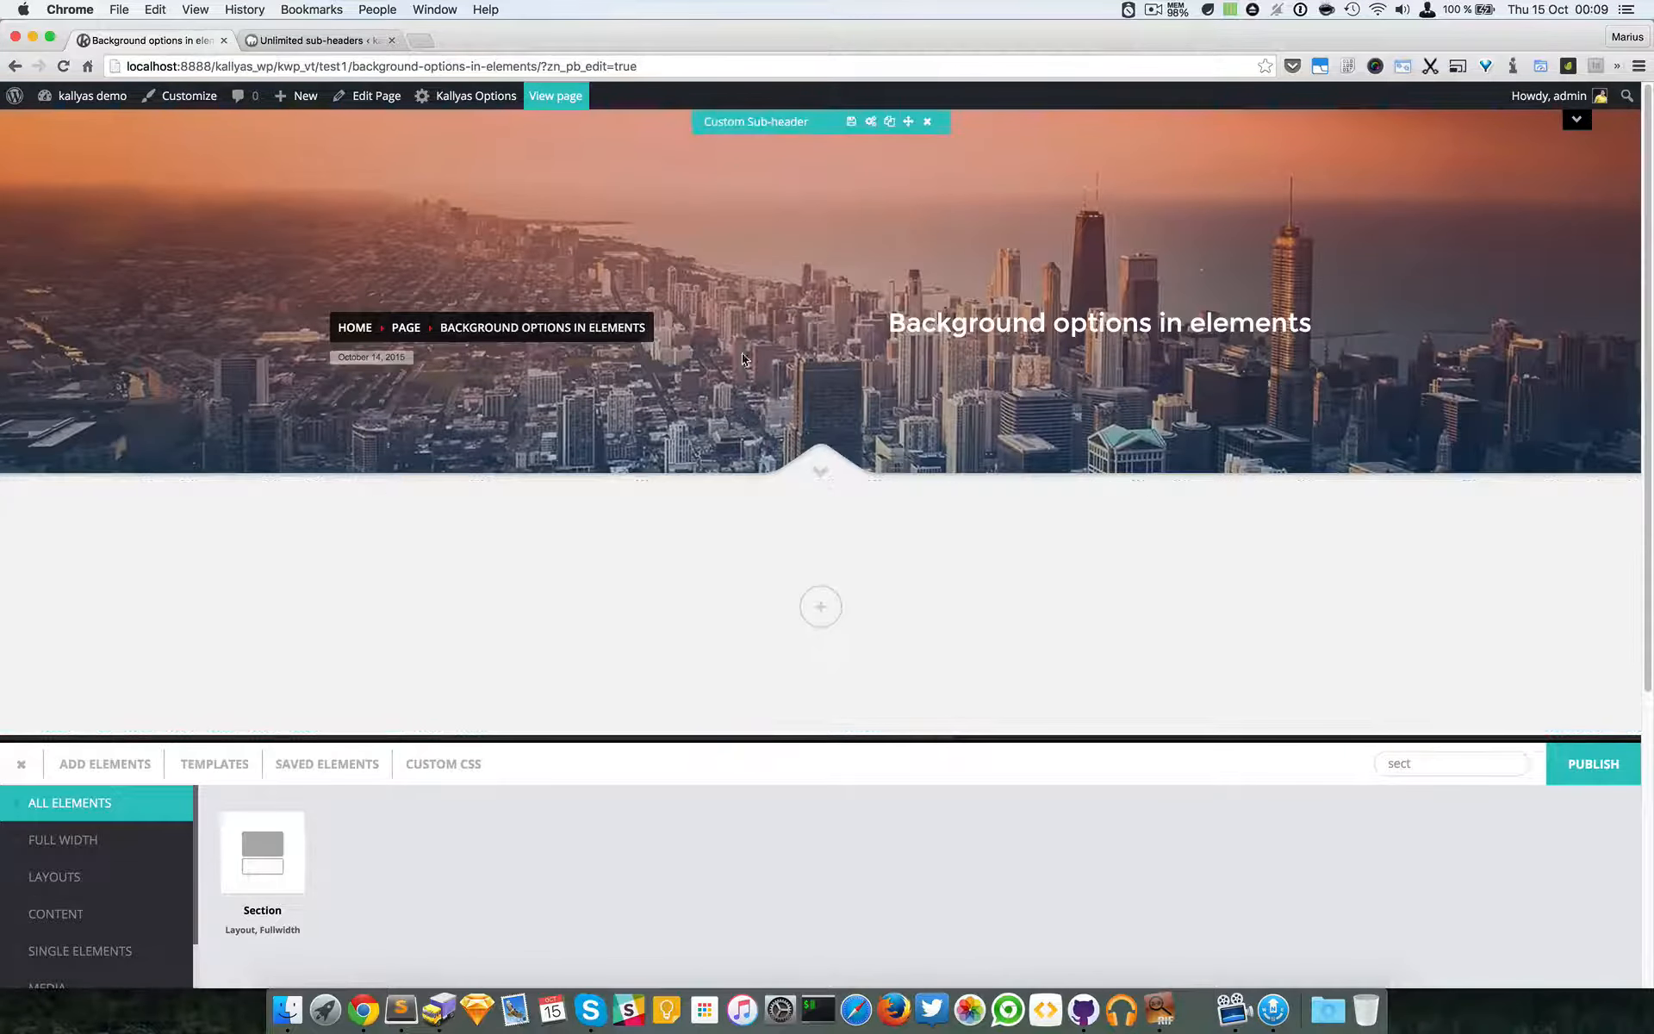
- Replace the Custom Sub-header's bottom mask with Vector Mask 3 LEFT and close the options
left_click(871, 125)
left_click(763, 425)
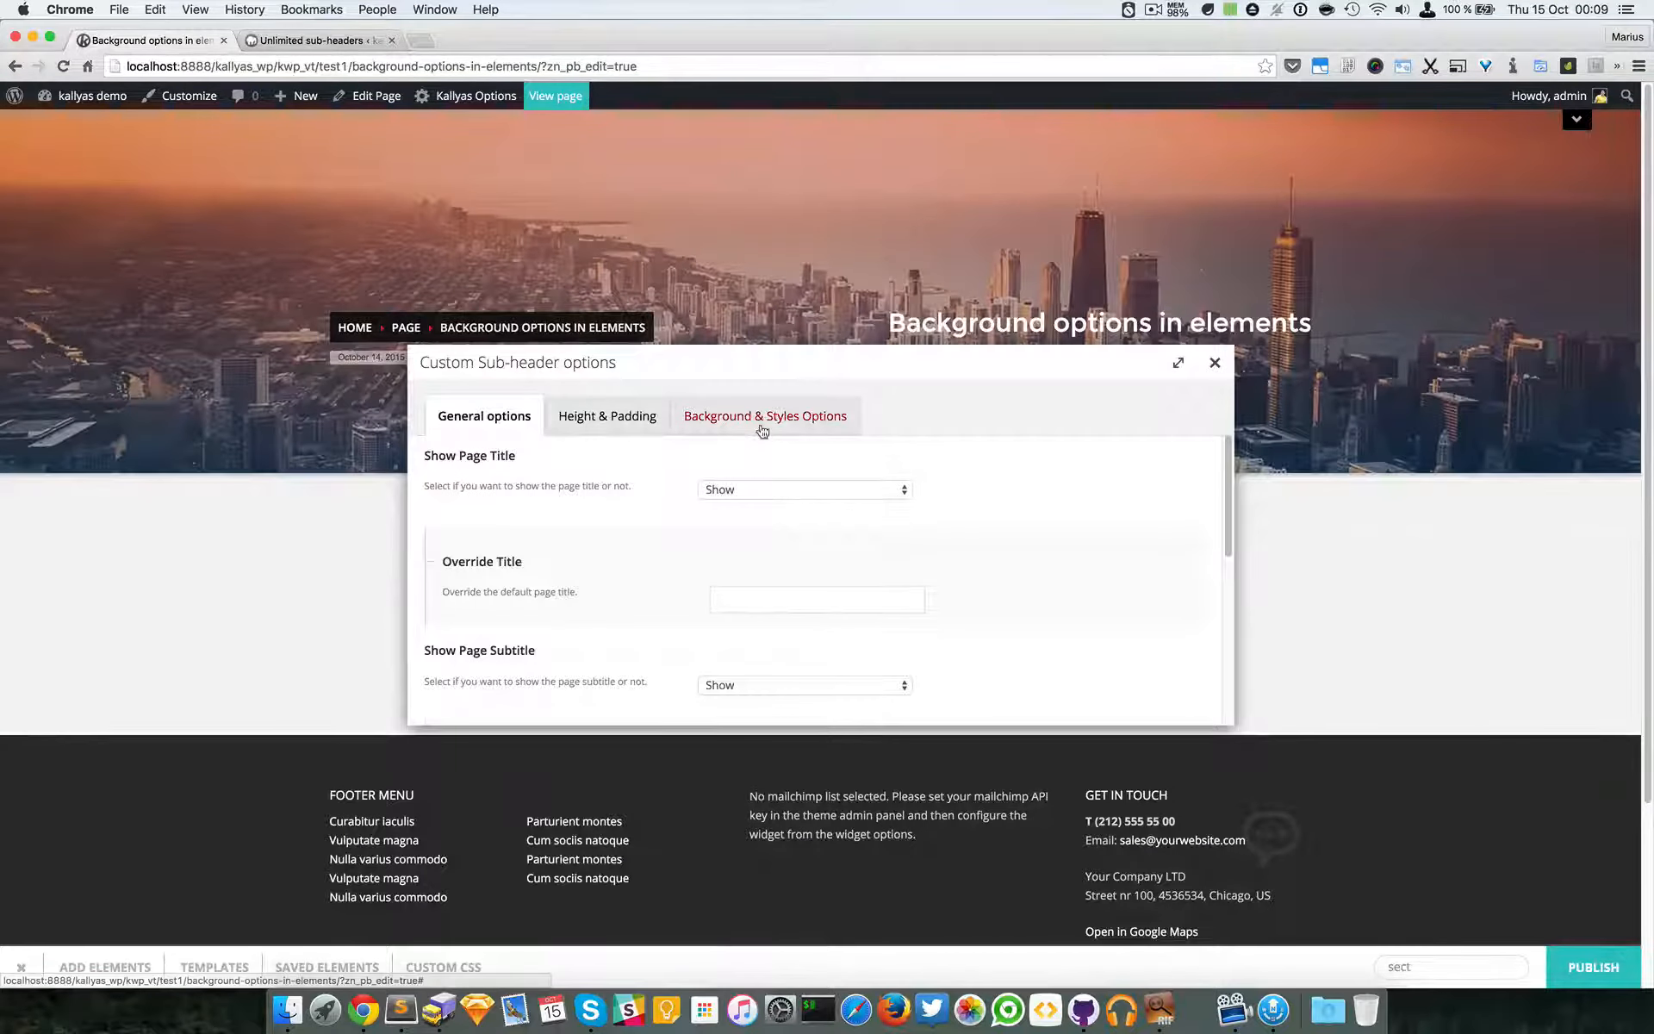
scroll(859, 599, "down", 10)
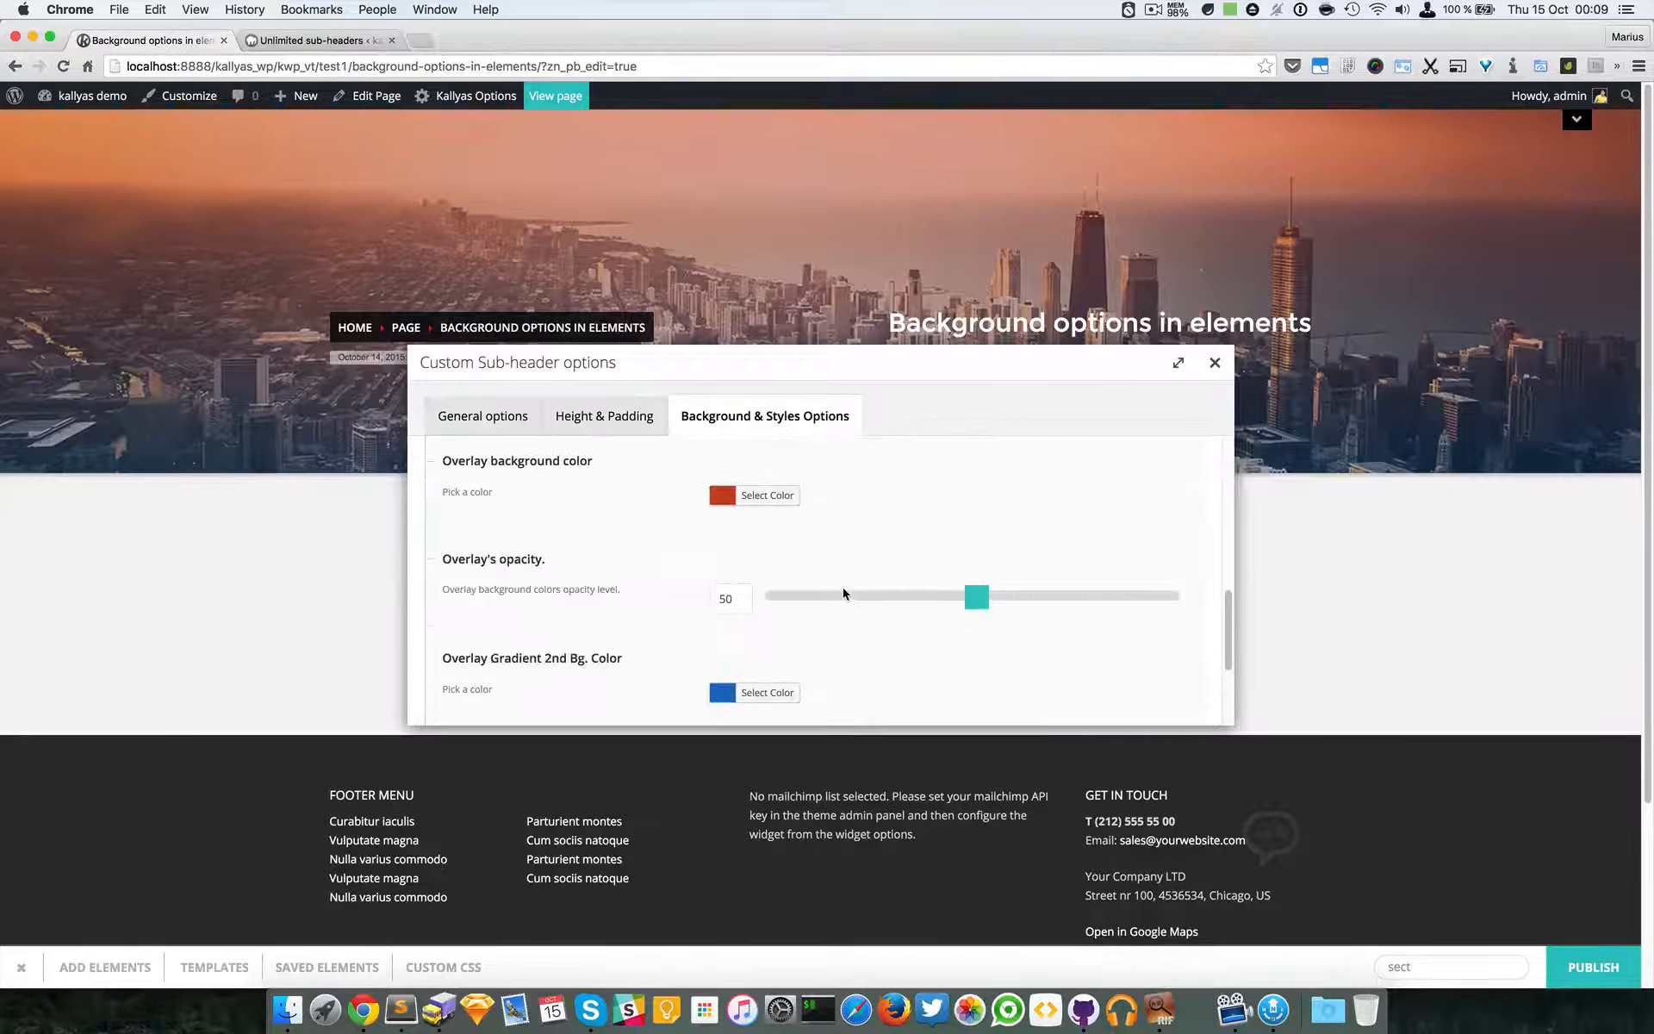
scroll(844, 593, "up", 3)
scroll(843, 593, "down", 2)
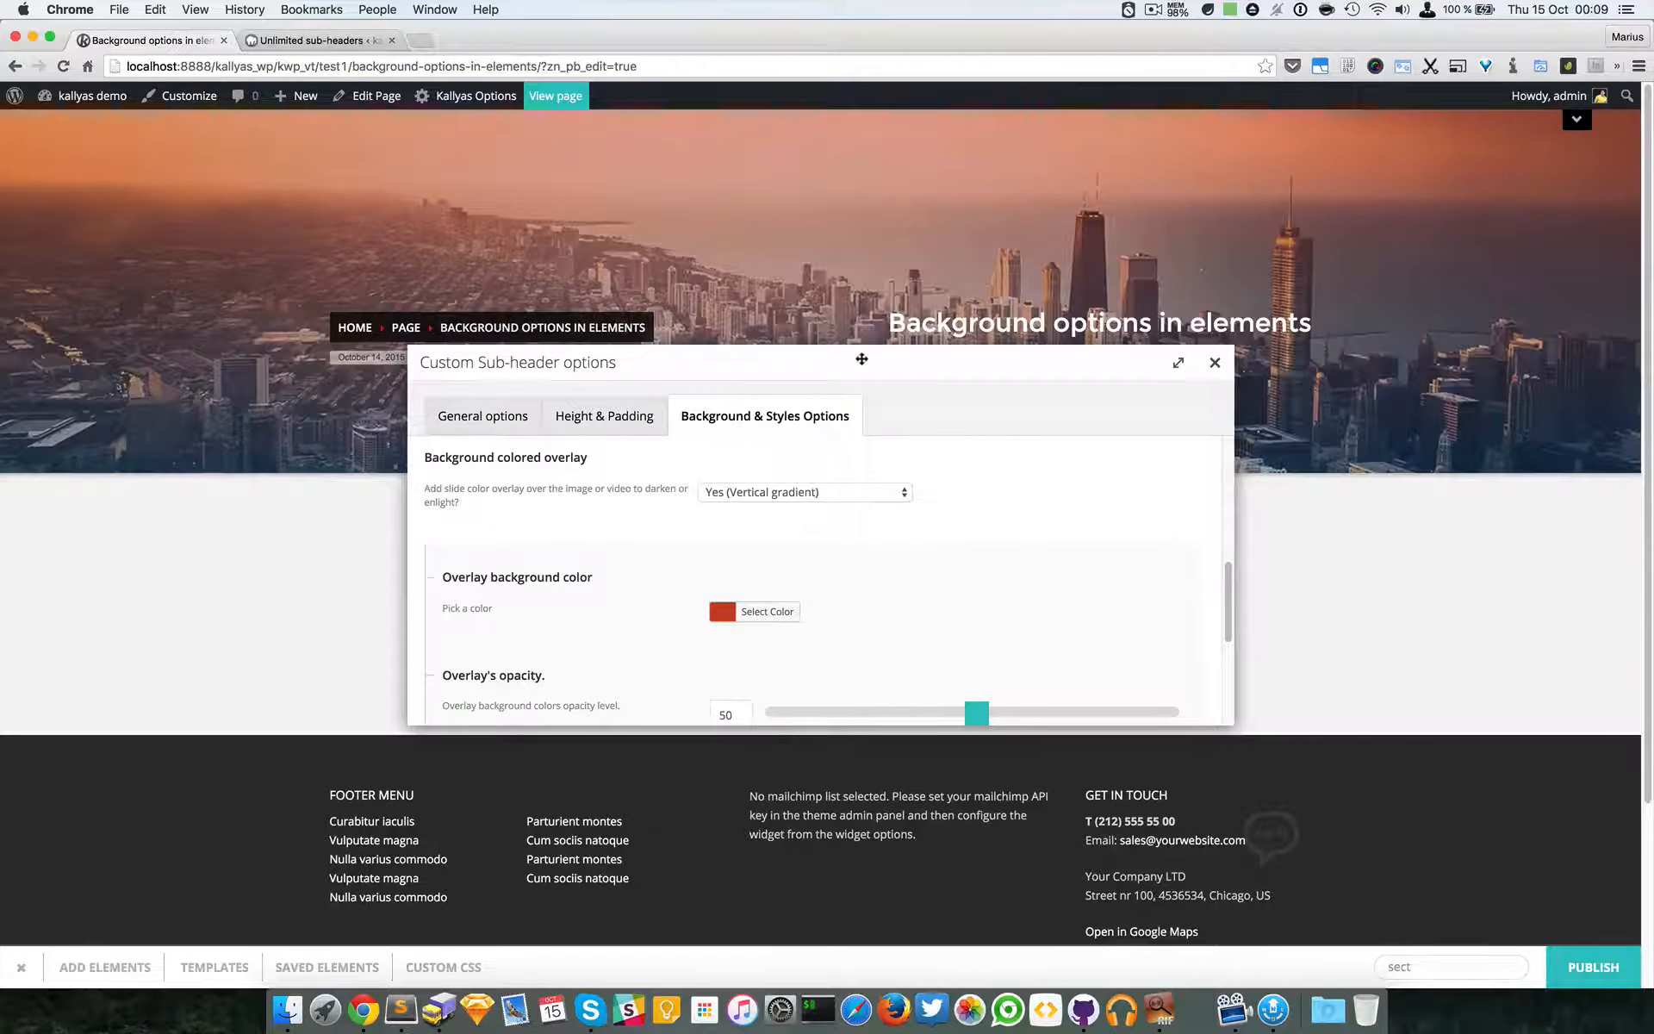
left_click_drag(859, 359, 971, 578)
scroll(896, 674, "down", 5)
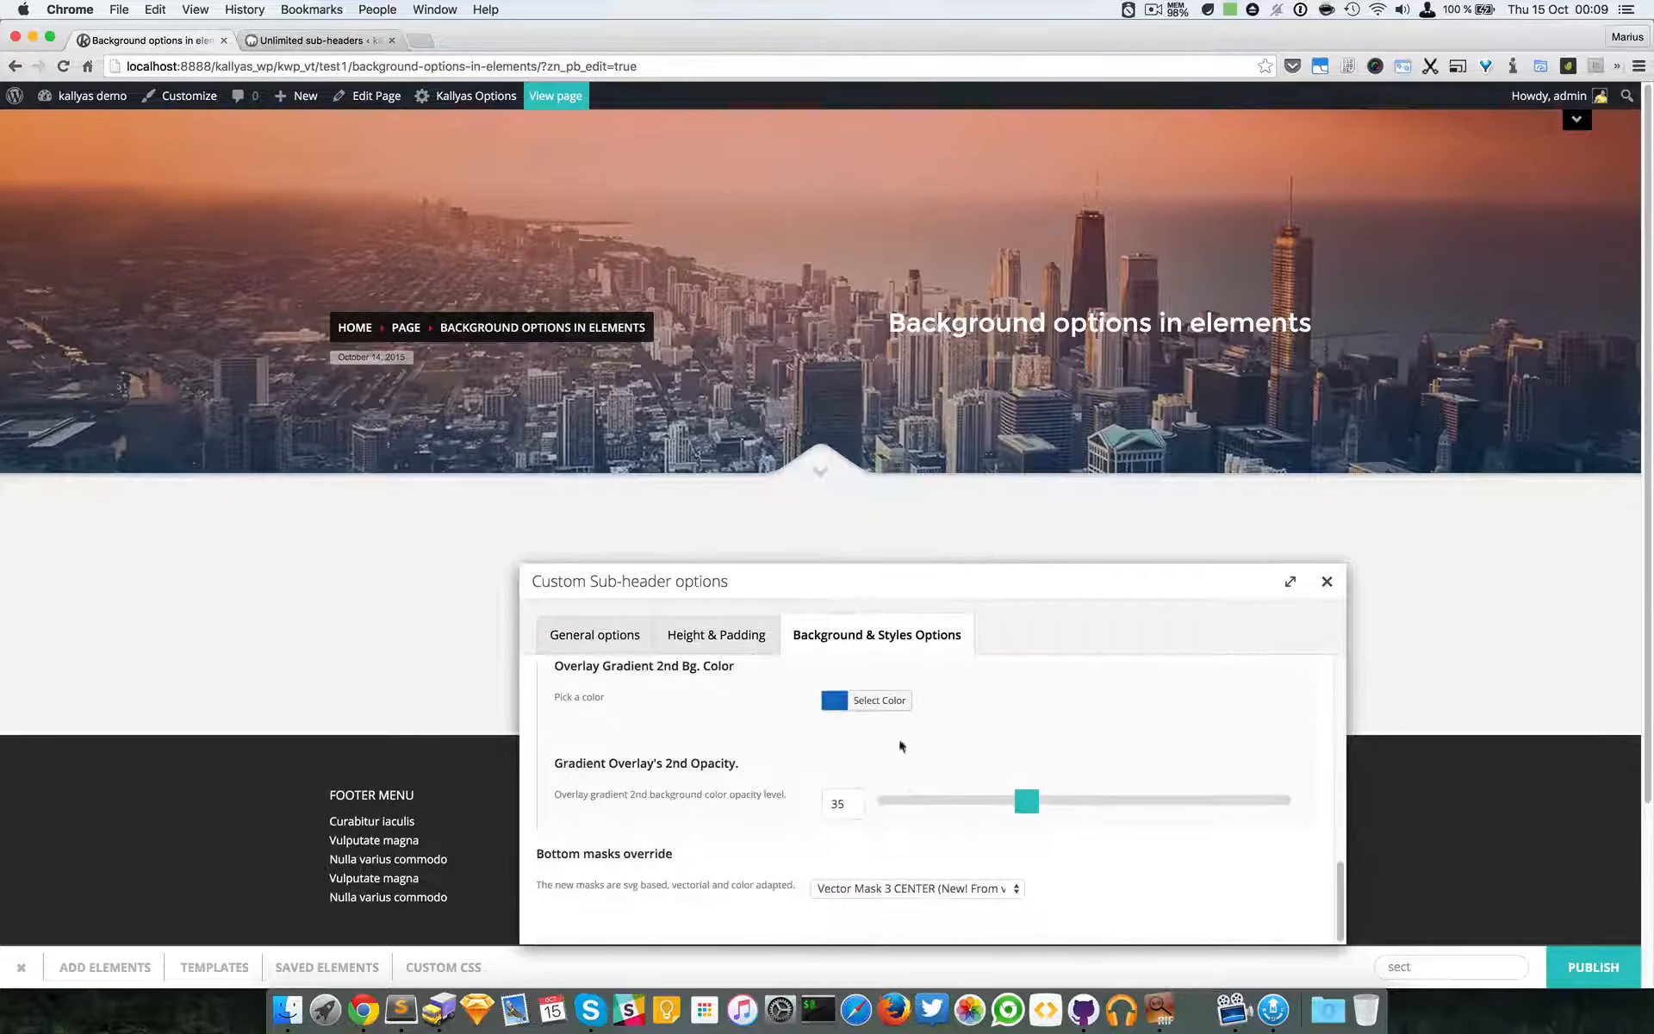
left_click(943, 887)
left_click(946, 902)
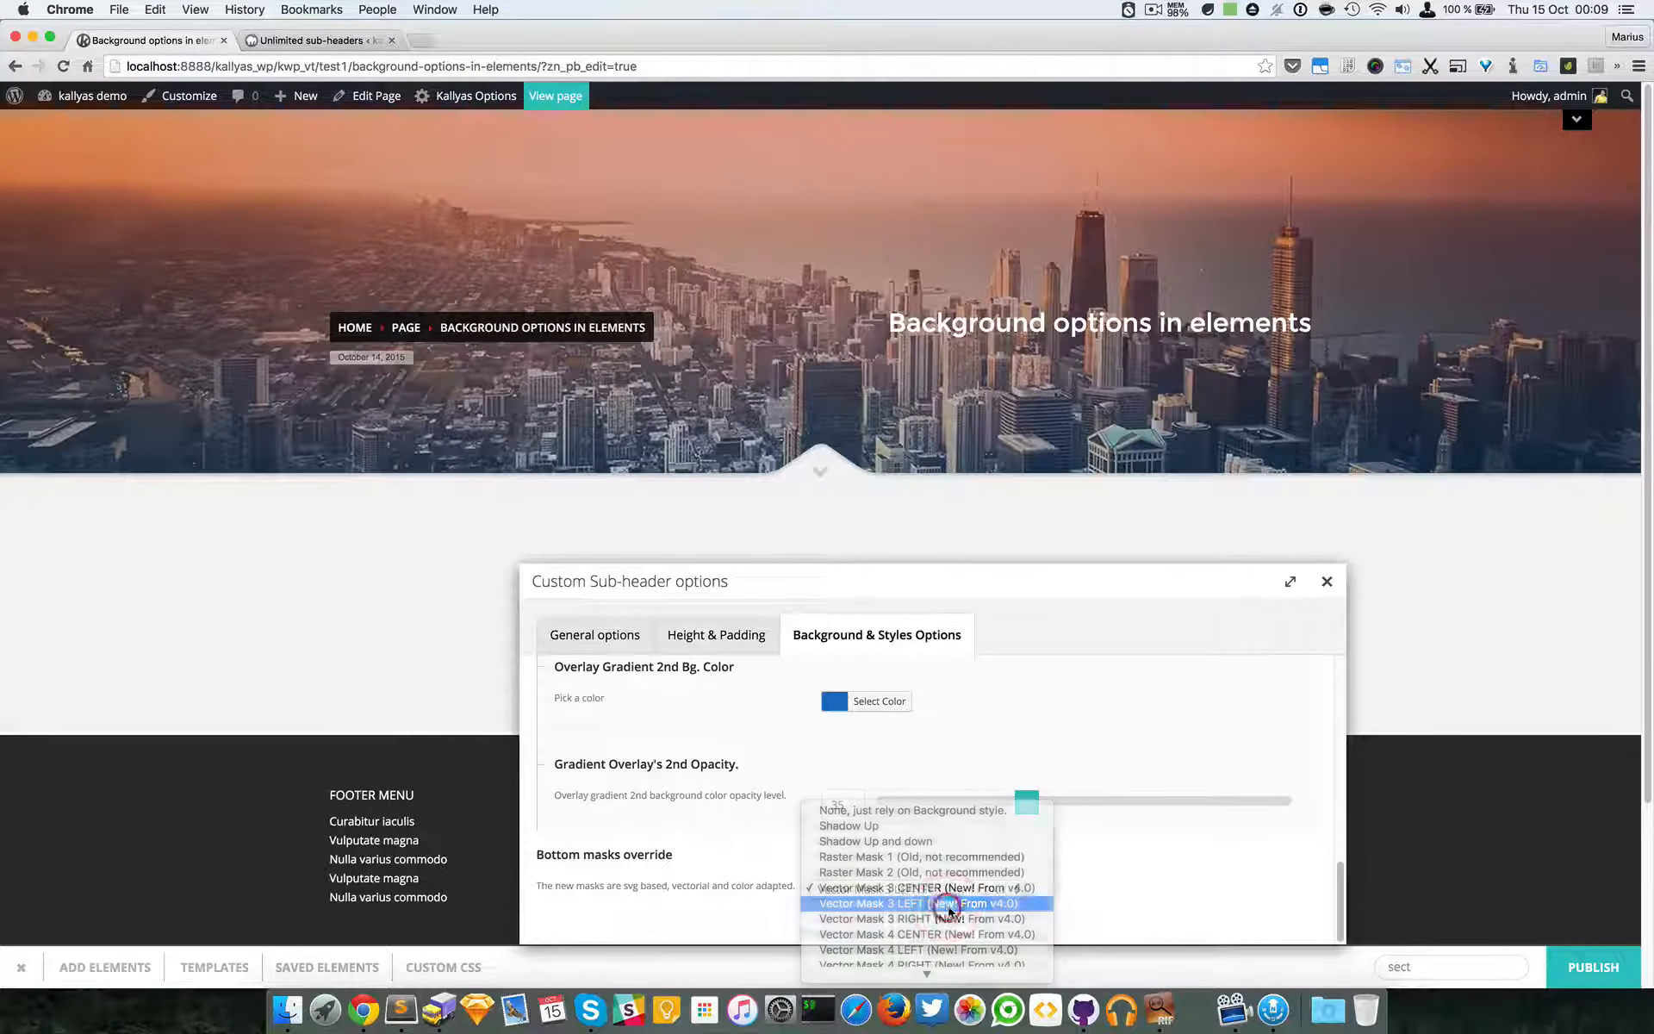
left_click(1327, 582)
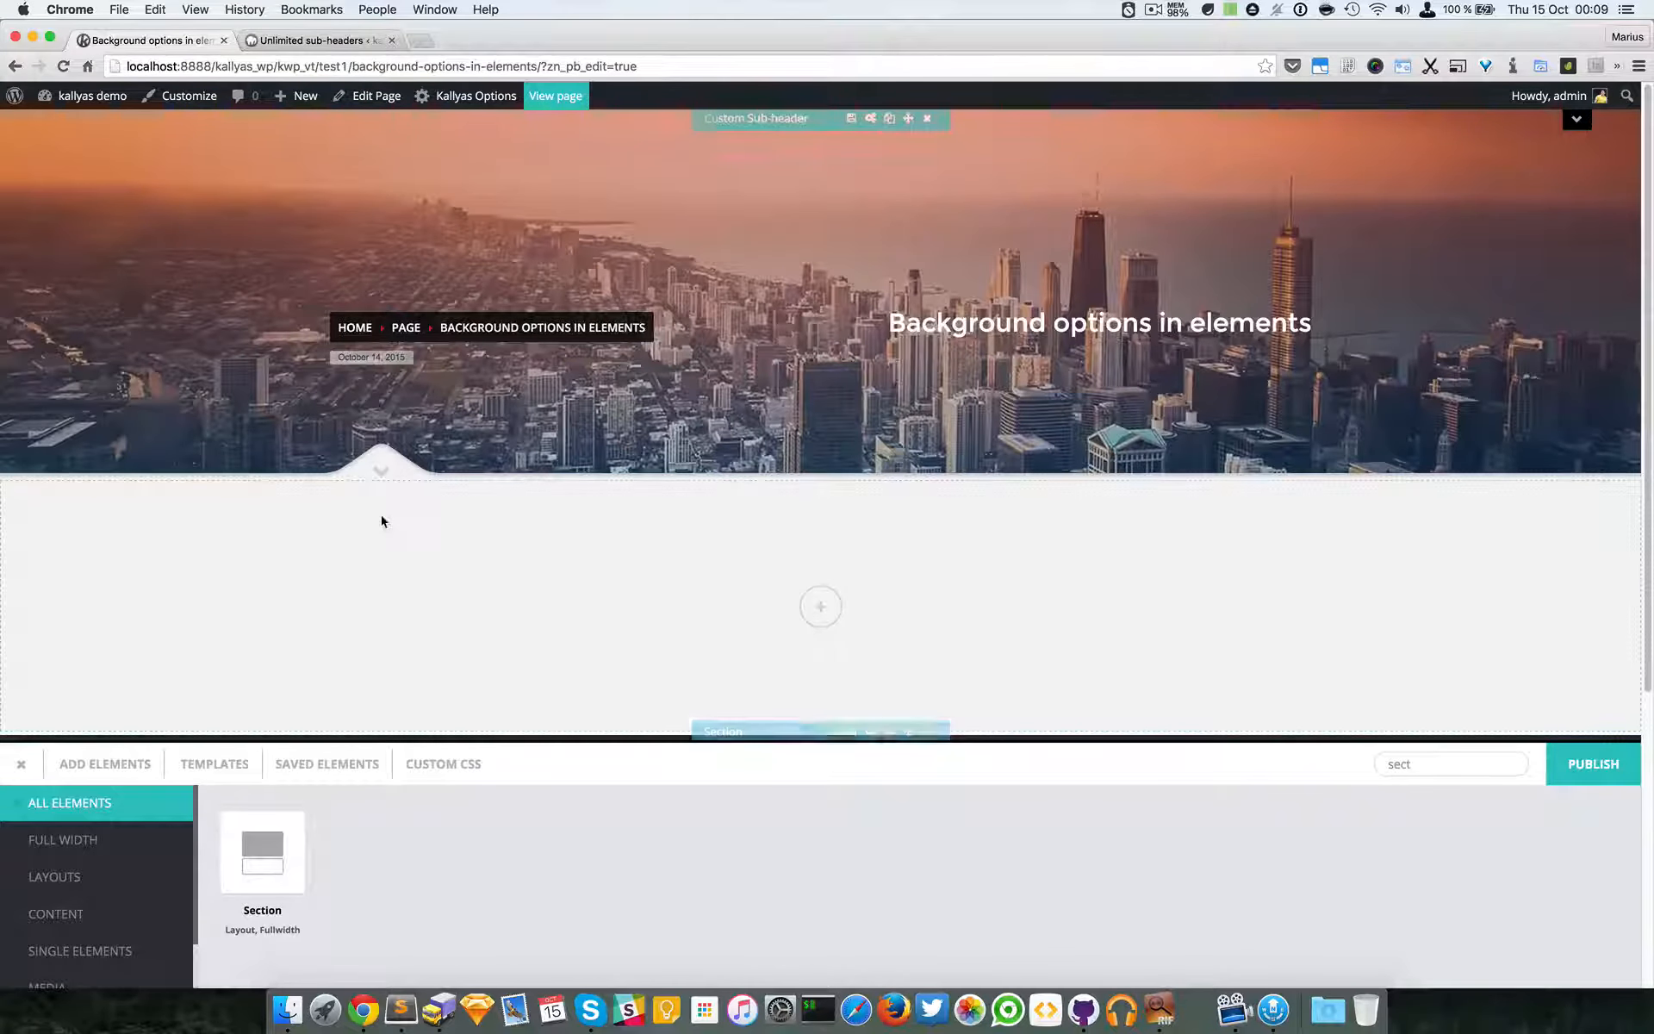
- Reveal the site header over the sub-header to check it, and hide it again
scroll(458, 695, "down", 1)
scroll(1542, 147, "up", 1)
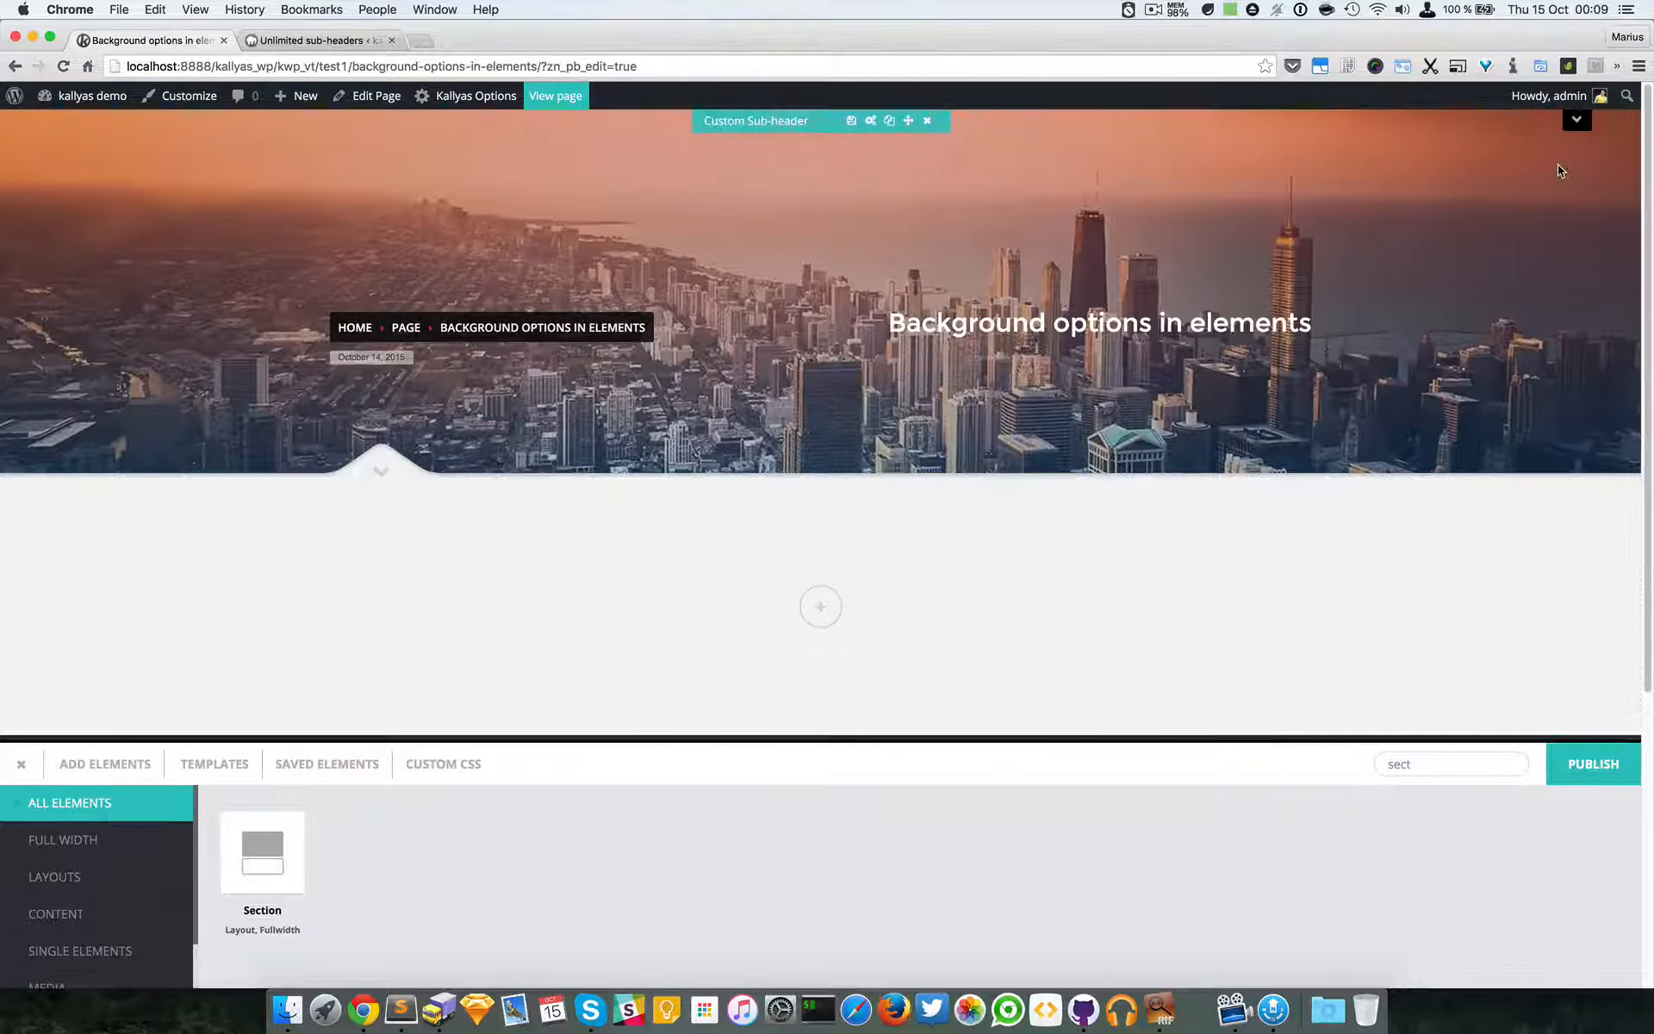
left_click(1577, 121)
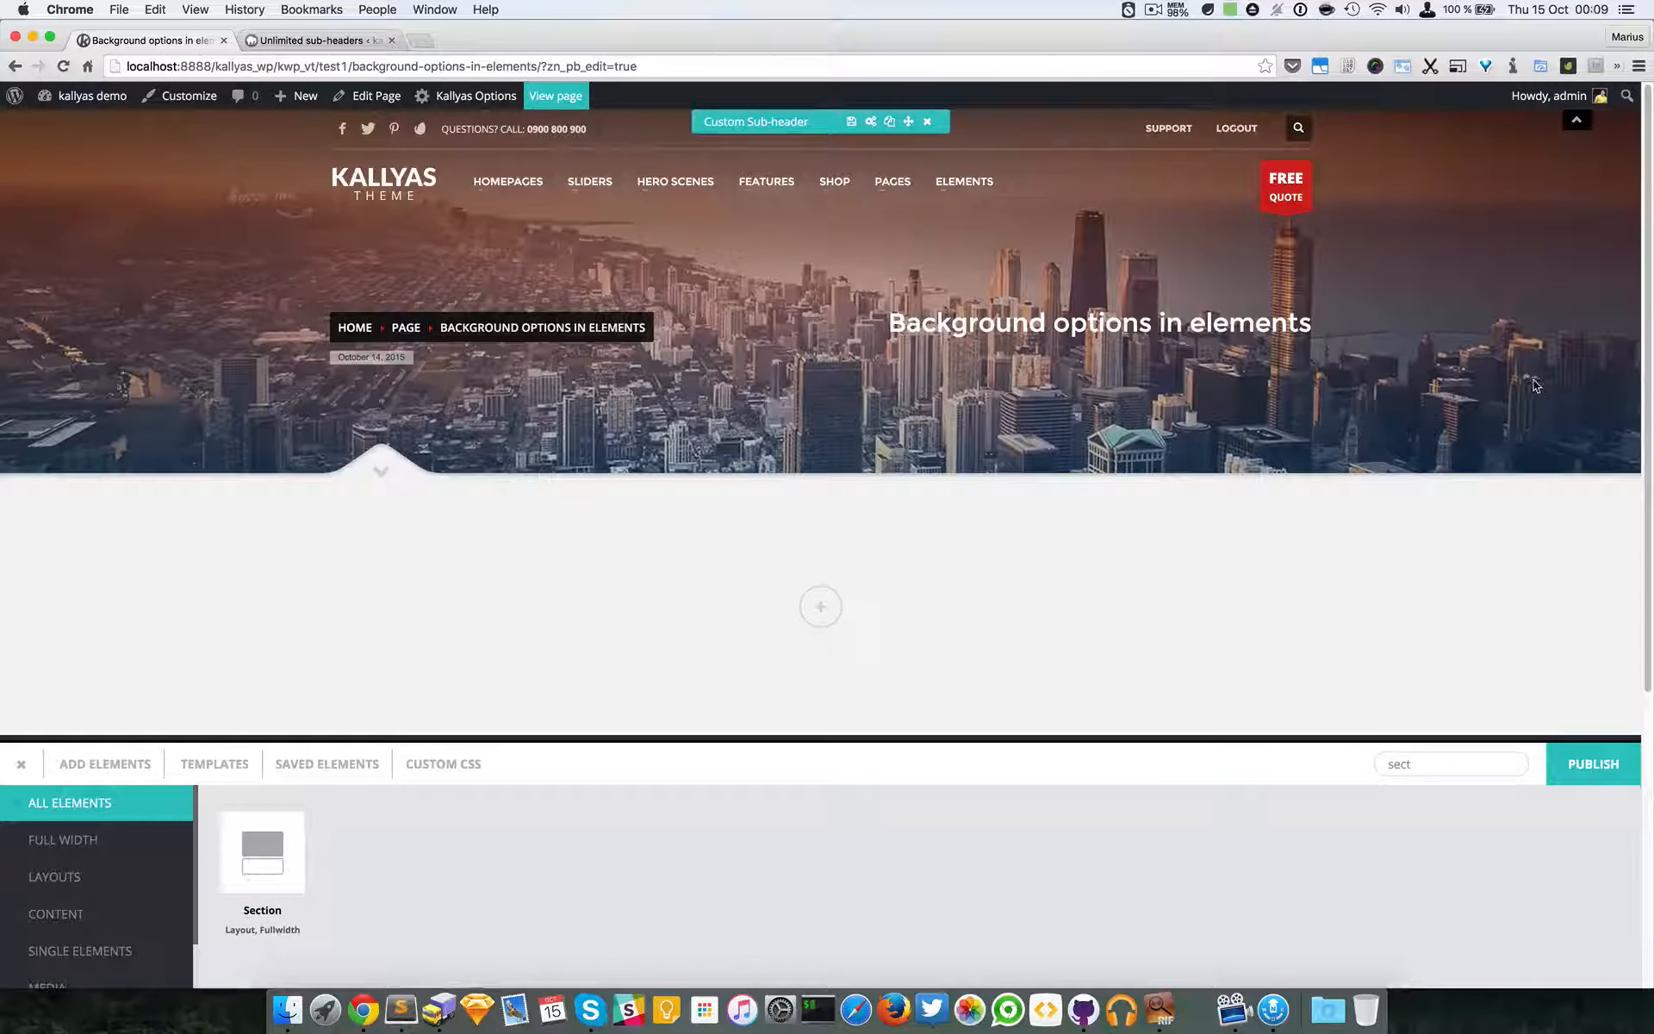
left_click(1561, 138)
- Set the Custom Sub-header's bottom masks override to Vector Mask 4 CENTER and close the options
mouse_move(878, 257)
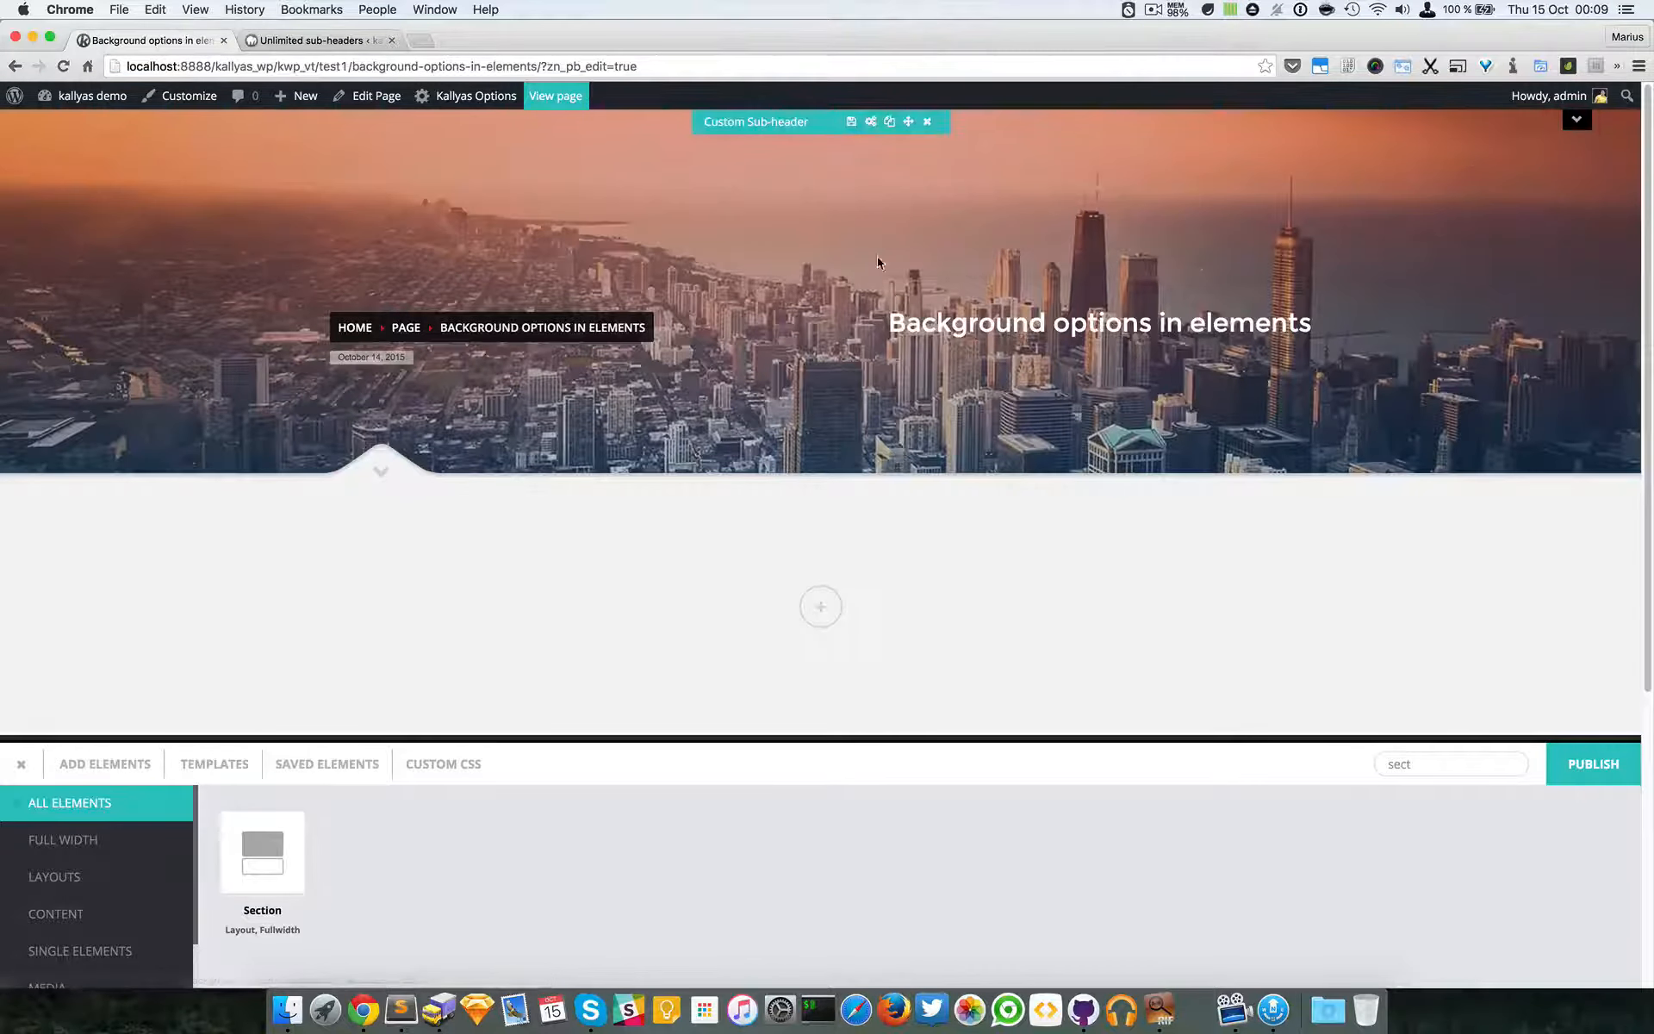
left_click(872, 125)
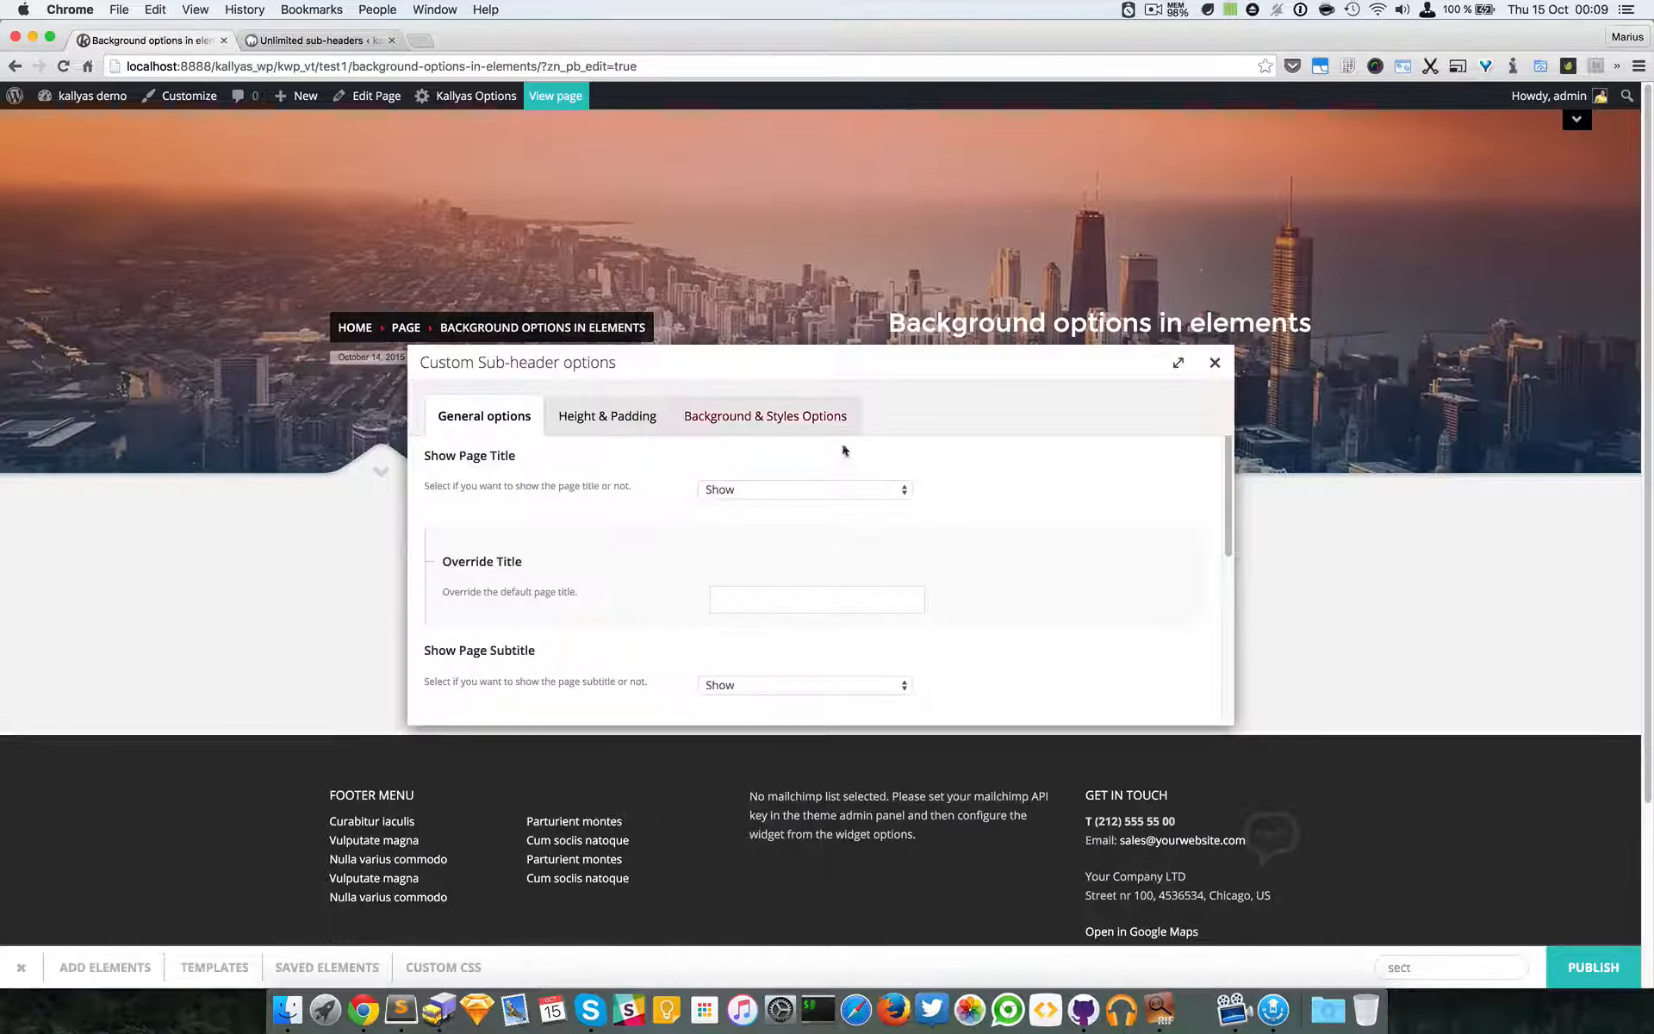
left_click(770, 422)
scroll(833, 711, "down", 15)
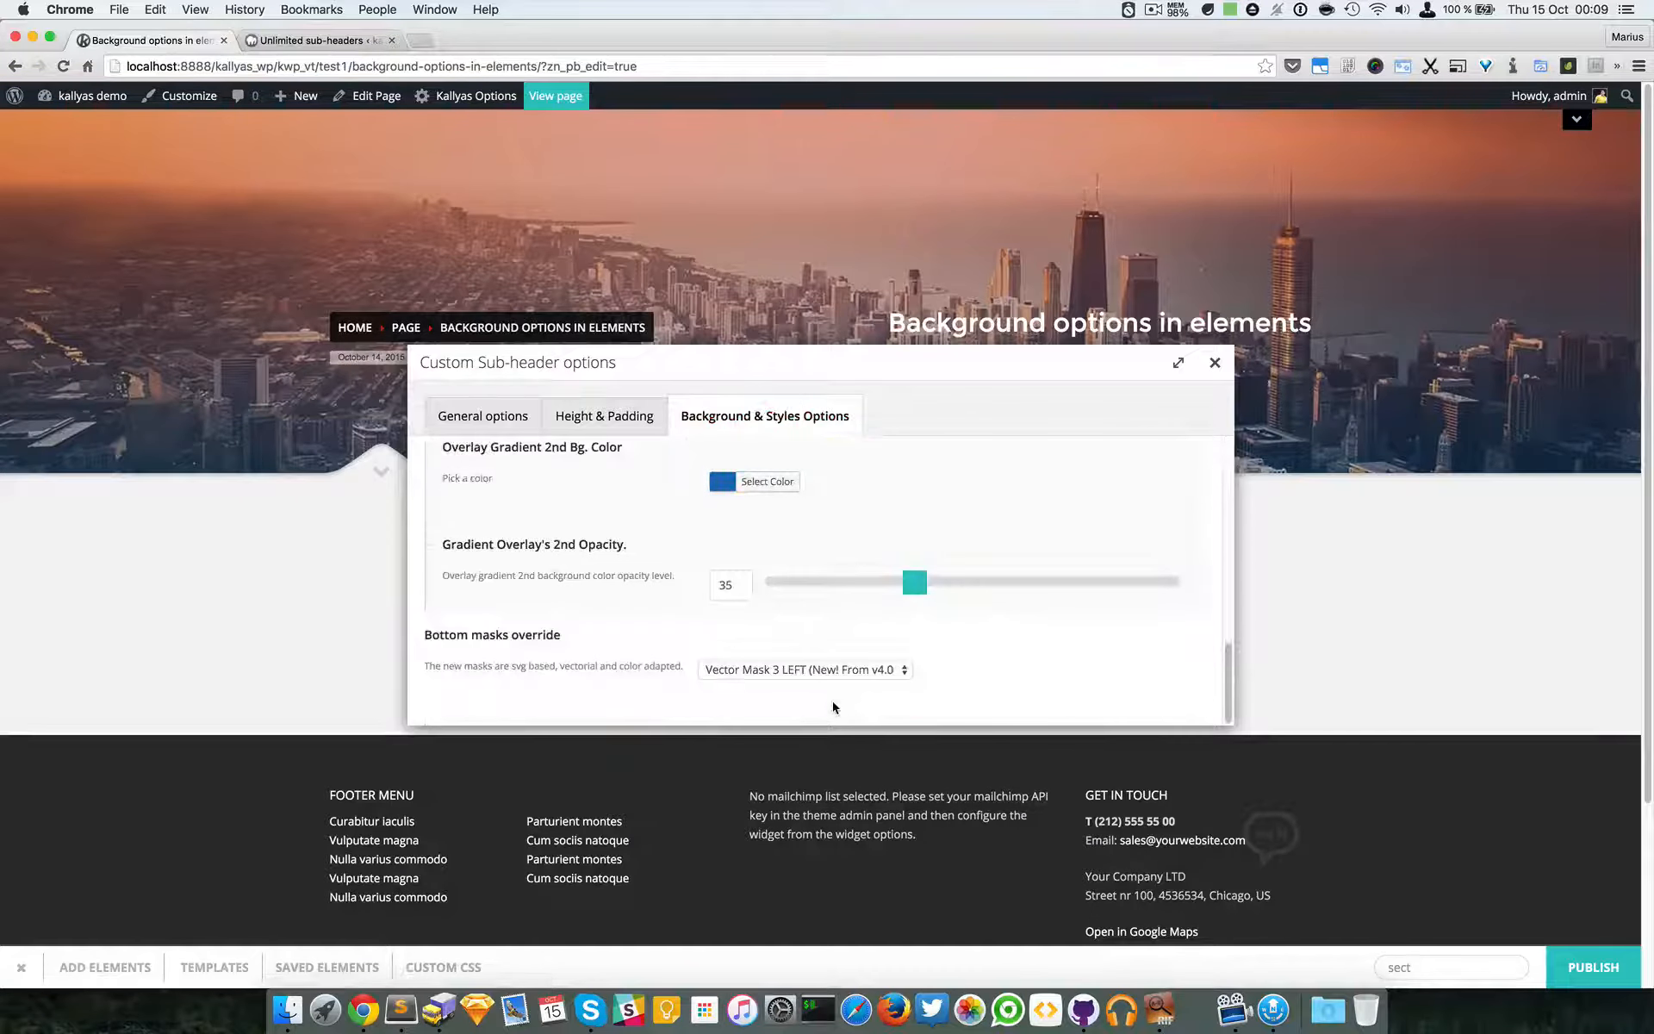
left_click(820, 673)
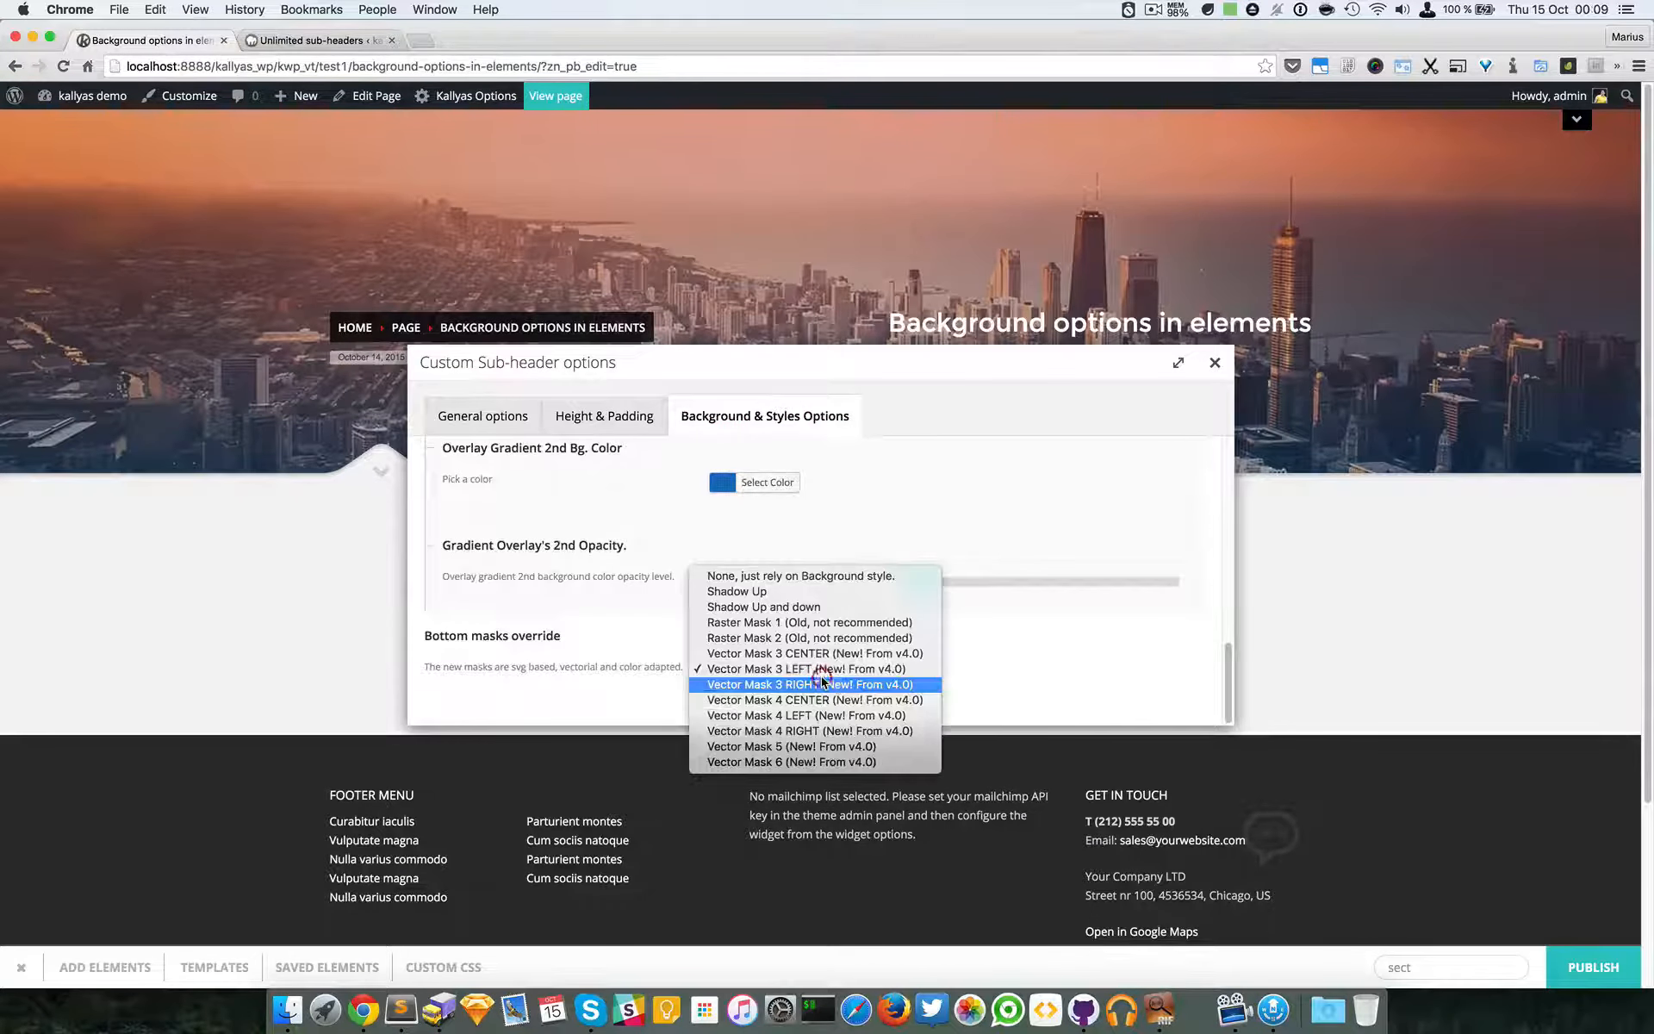
left_click(778, 700)
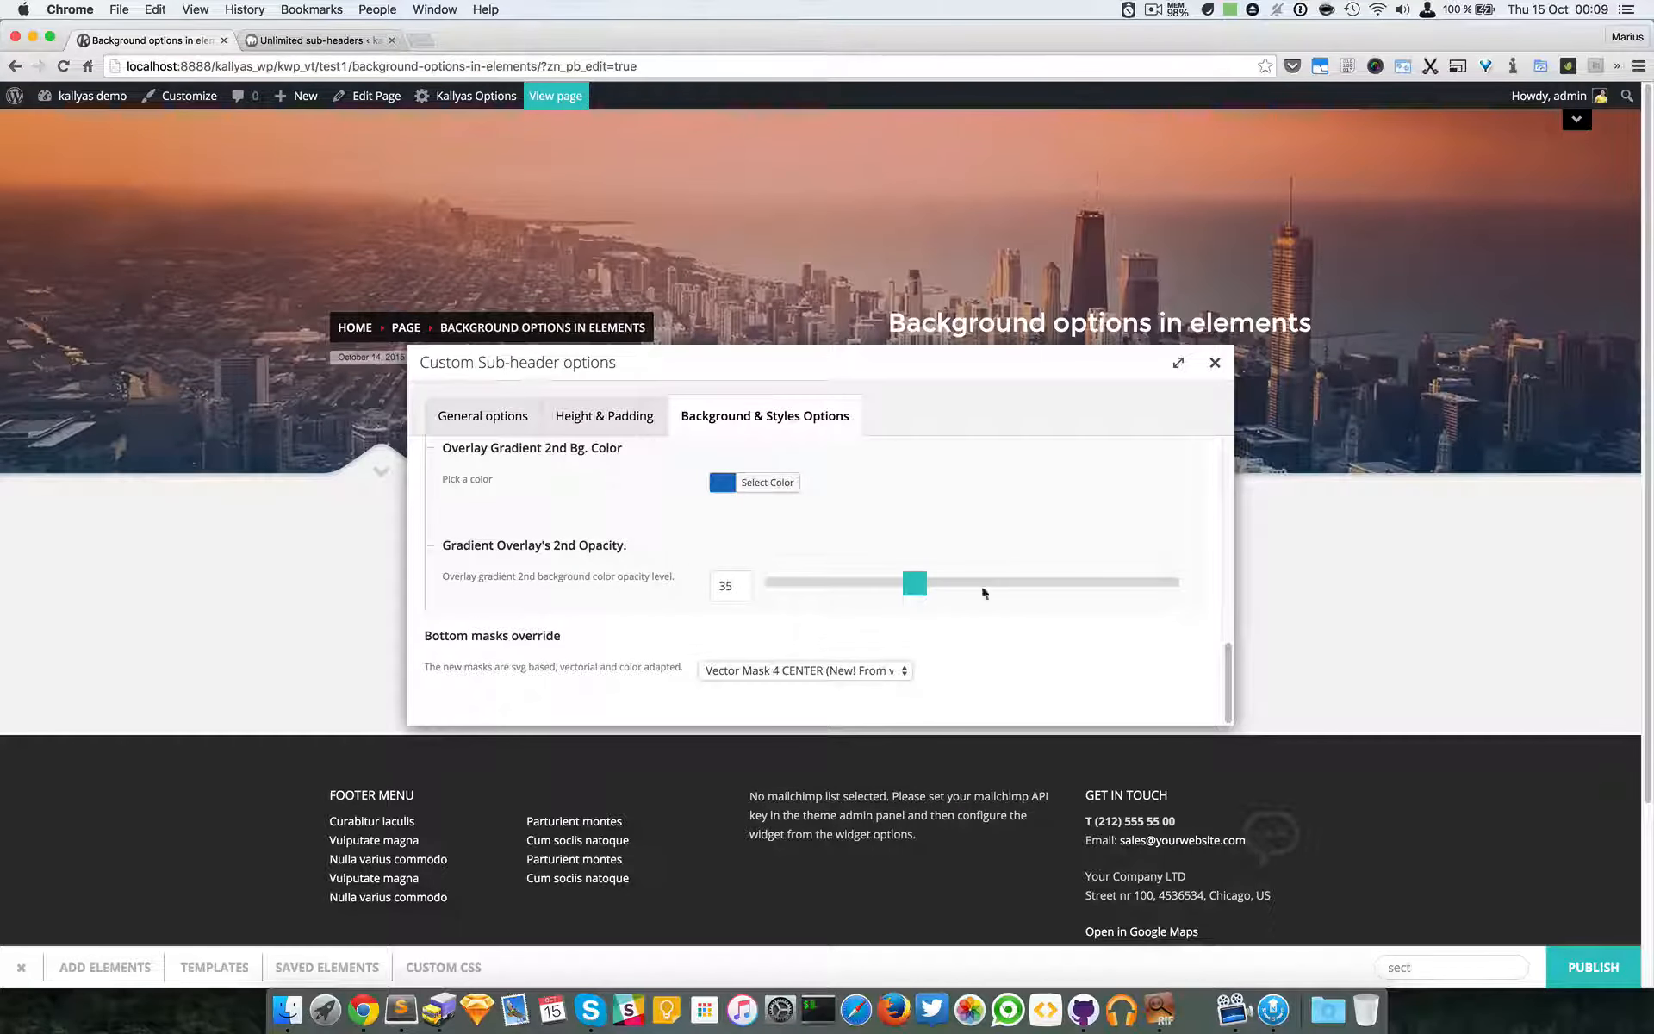
left_click(1215, 363)
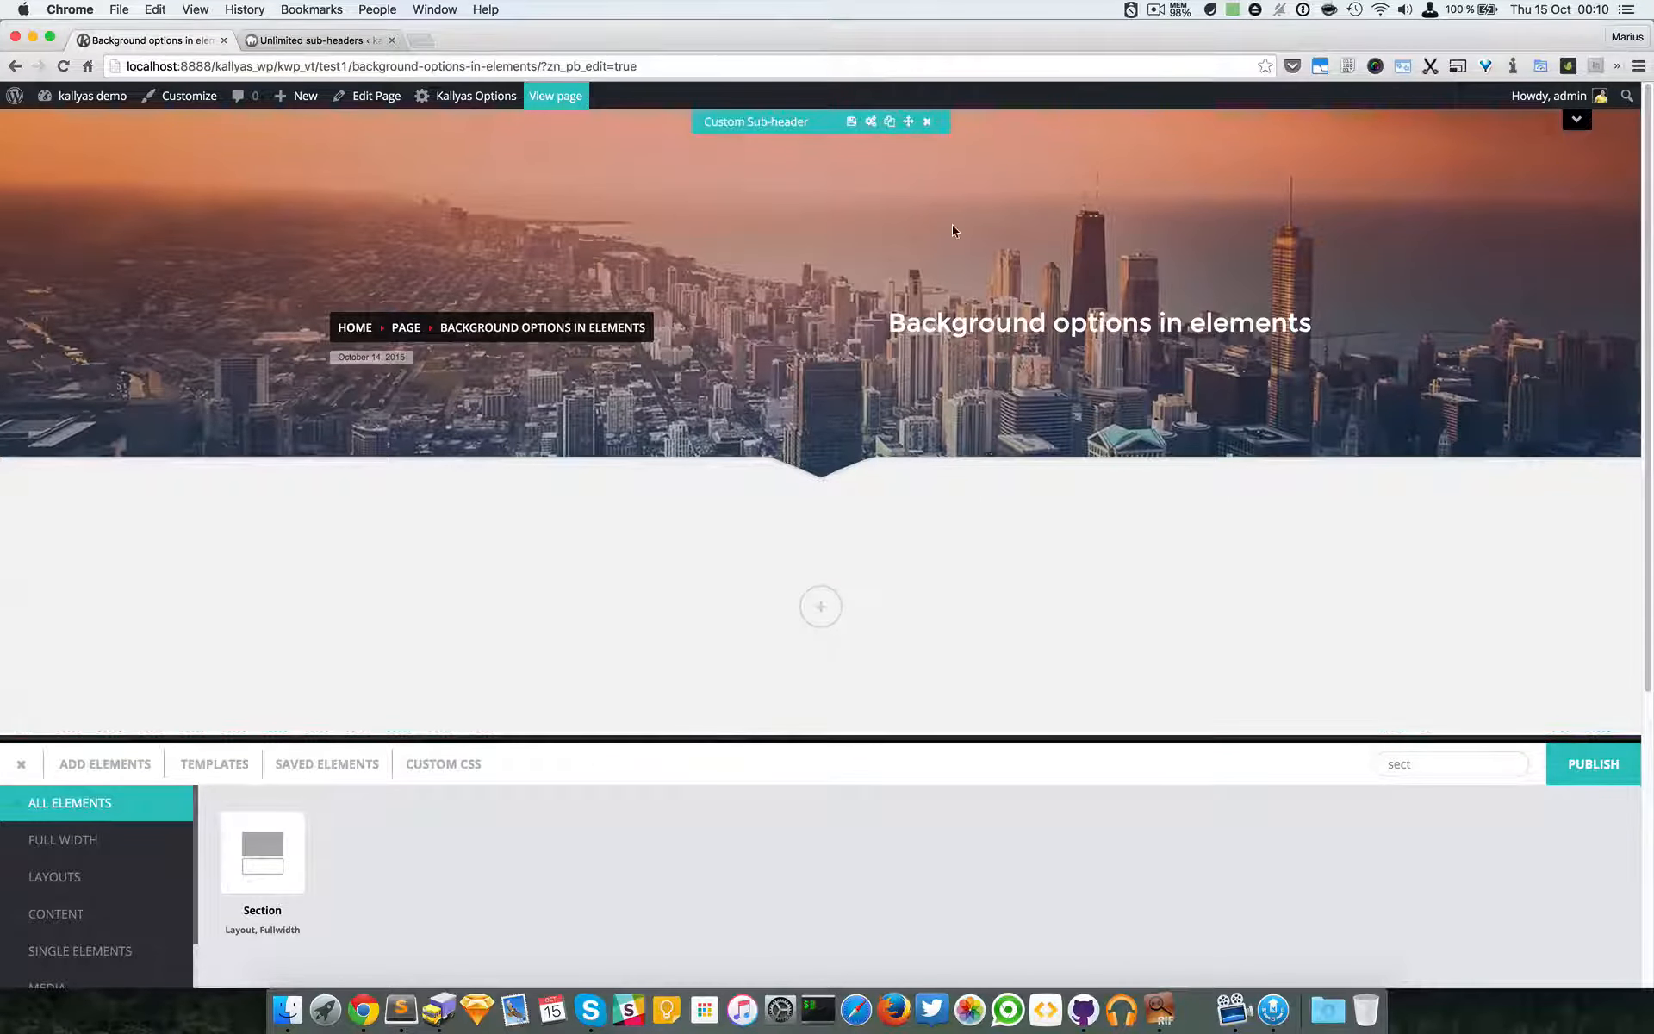
- Set the Custom Sub-header's bottom masks override to Vector Mask 5 and close the options
left_click(877, 123)
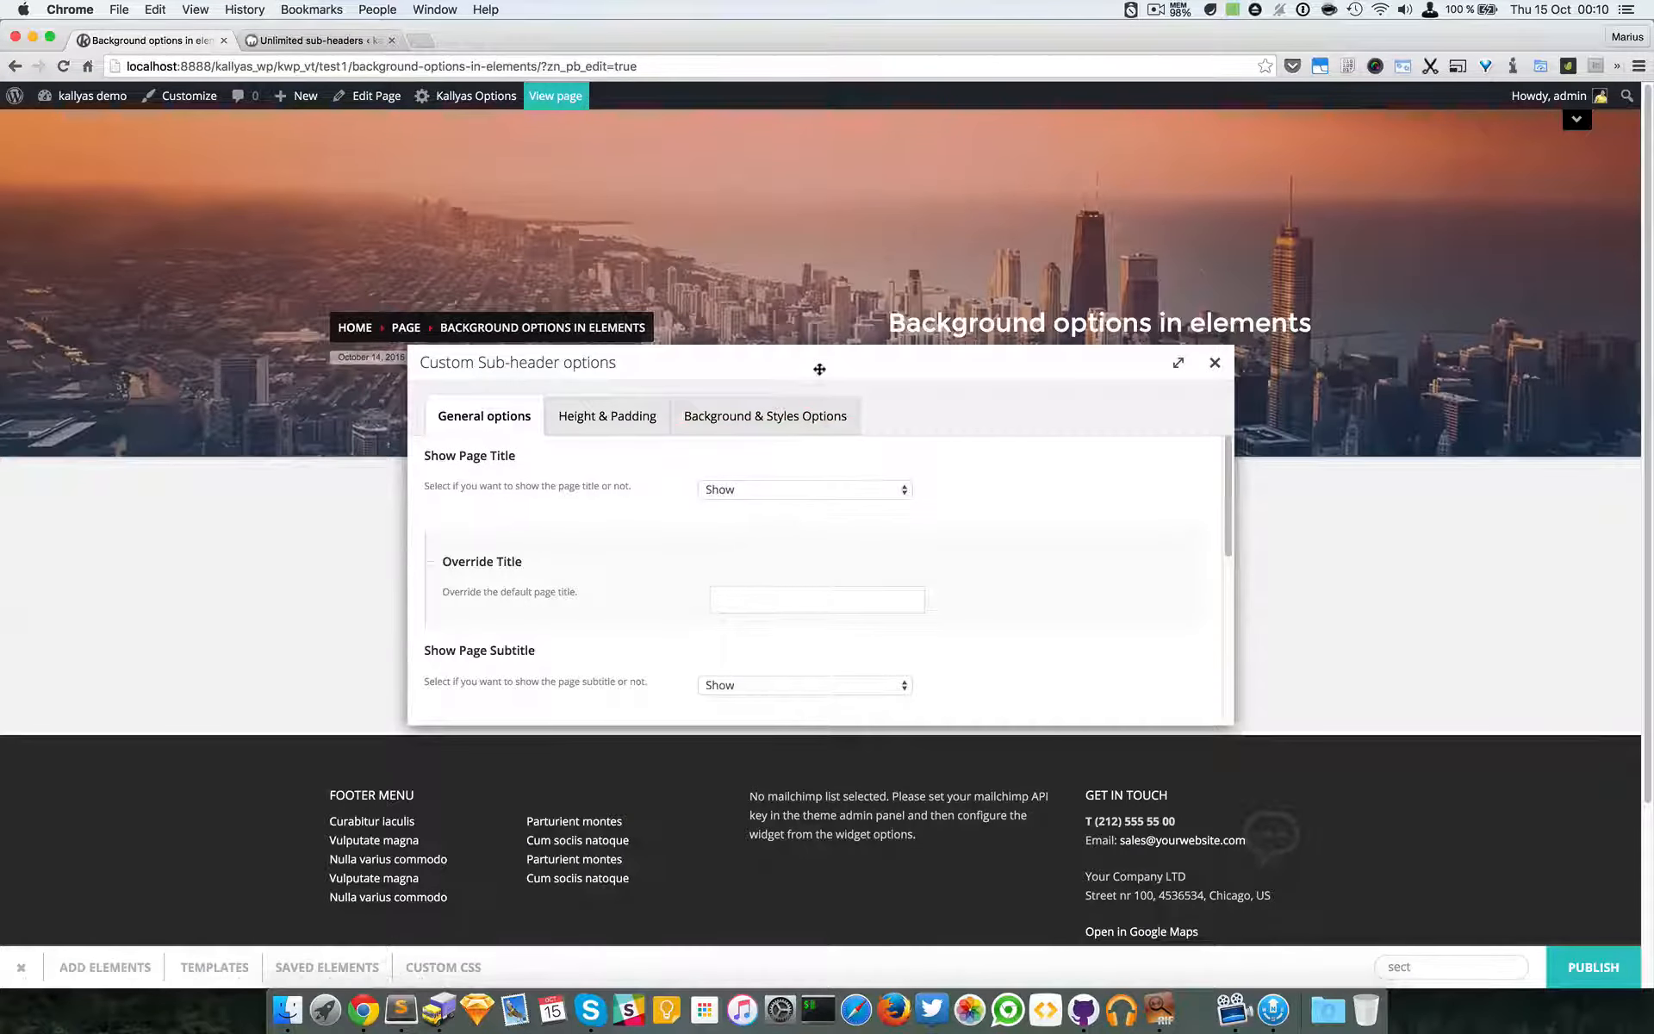
left_click_drag(819, 367, 900, 552)
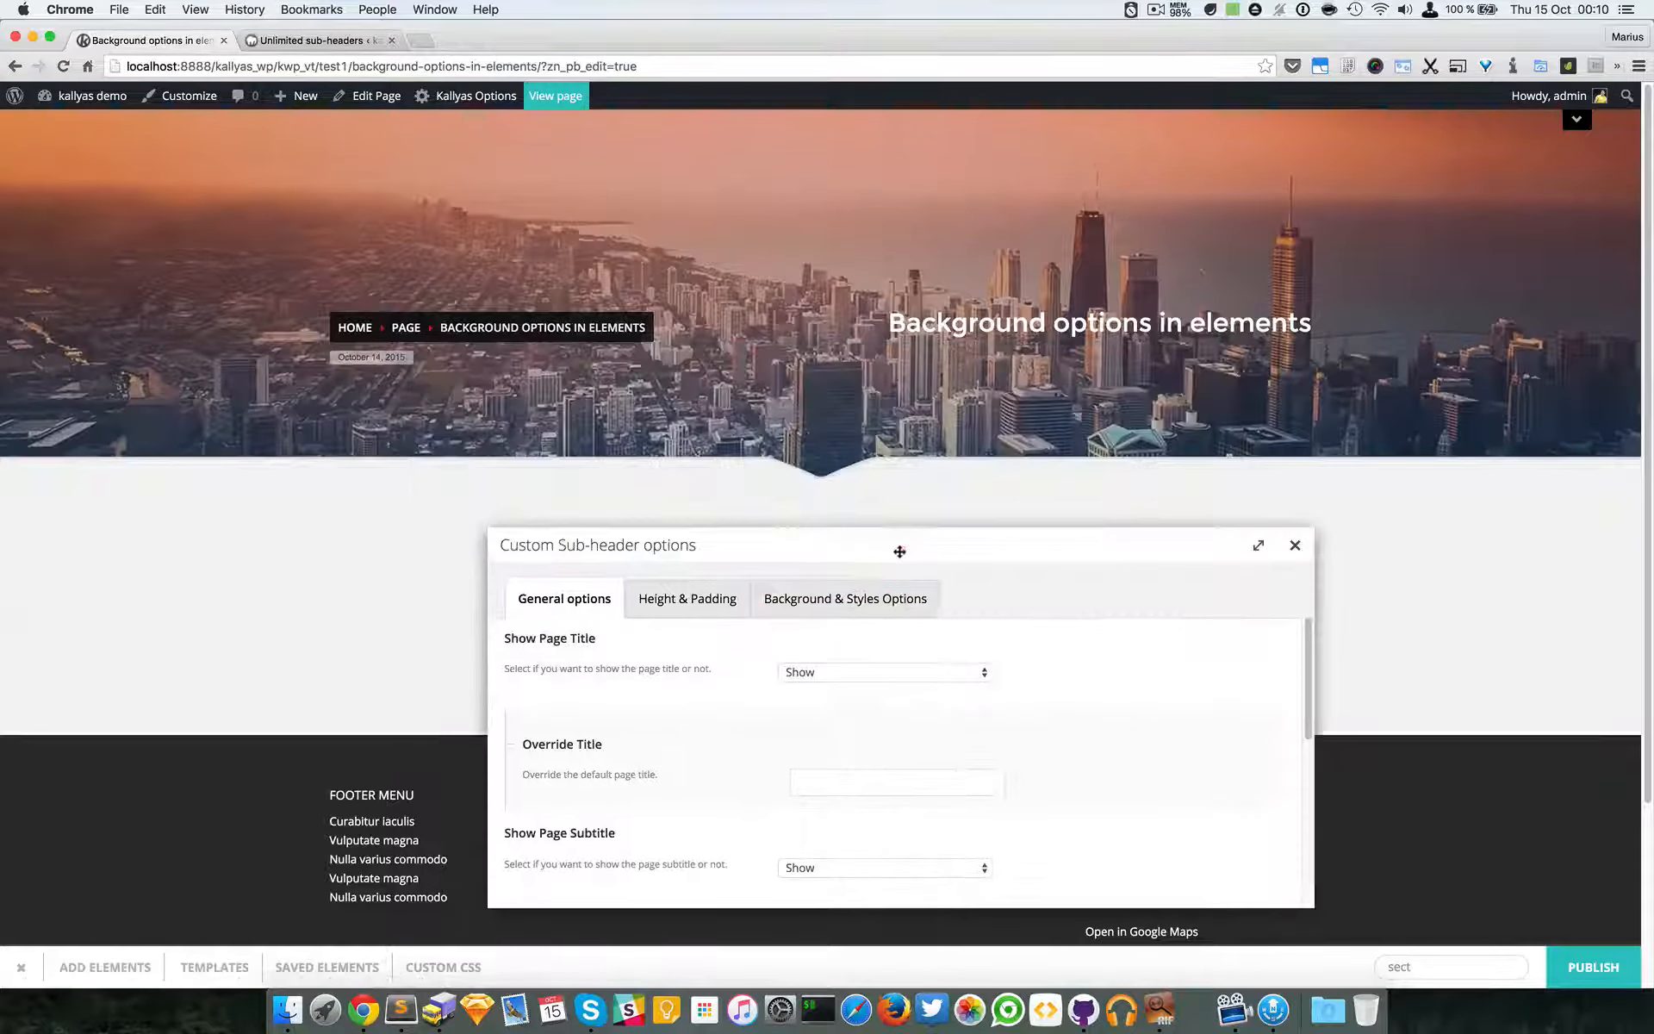
left_click(857, 590)
scroll(929, 707, "down", 10)
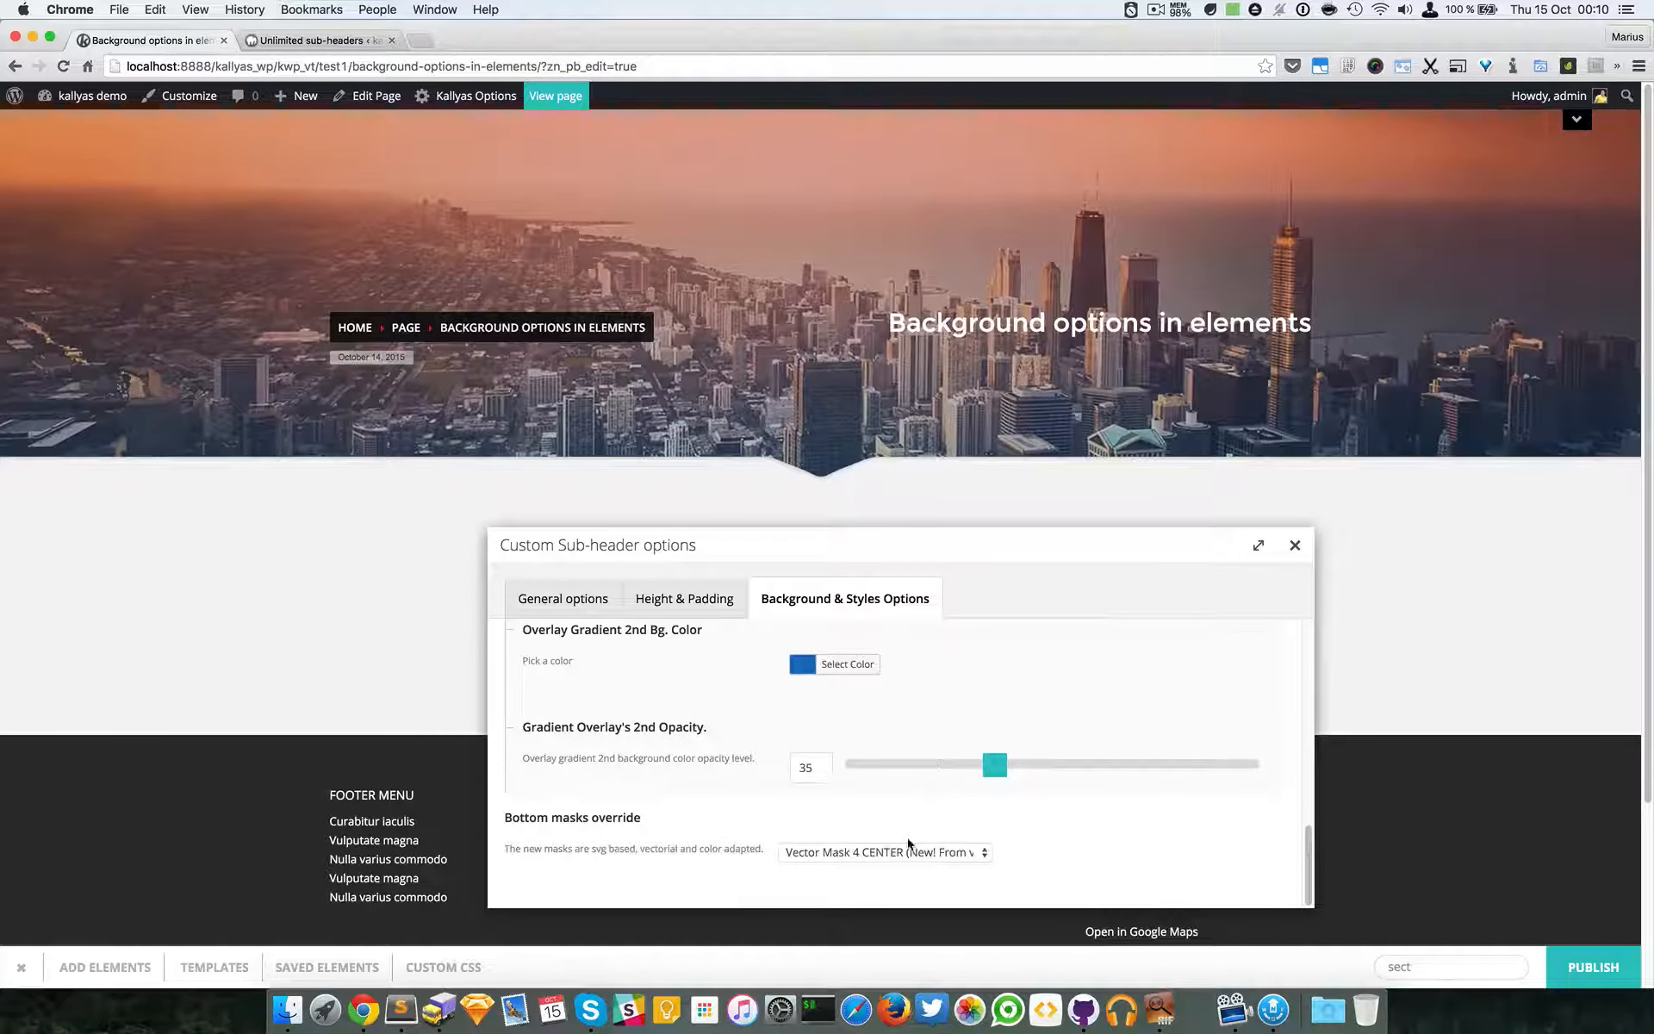
left_click(909, 851)
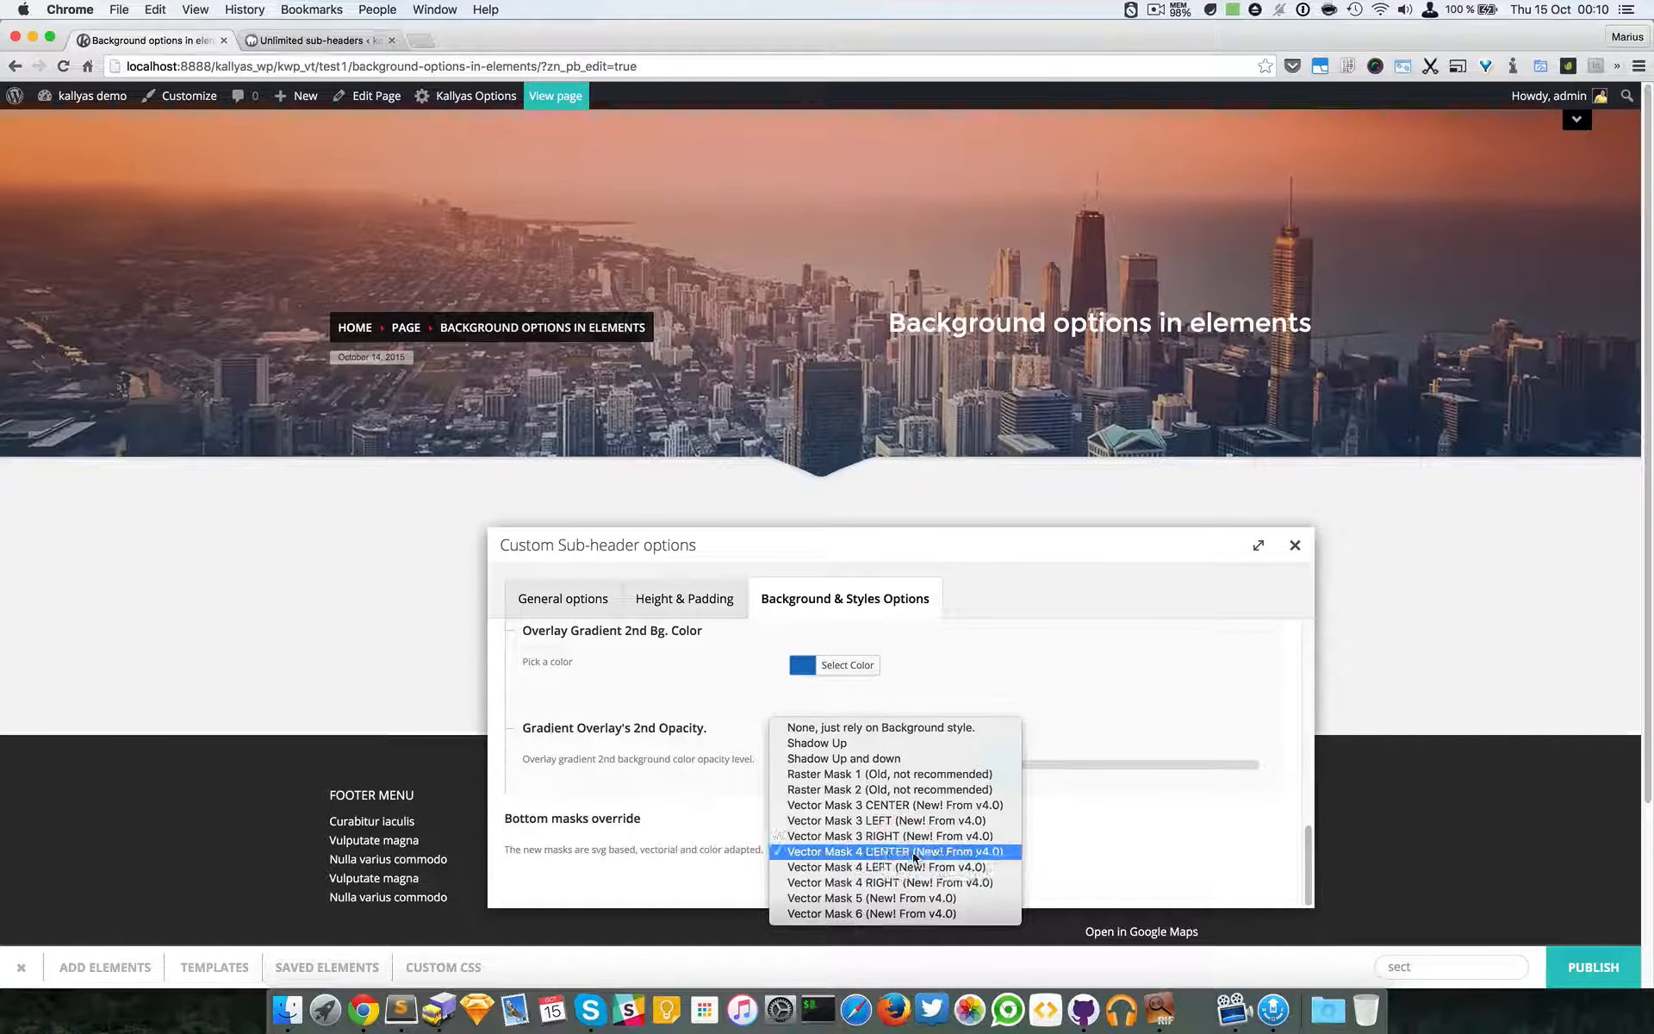
left_click(904, 886)
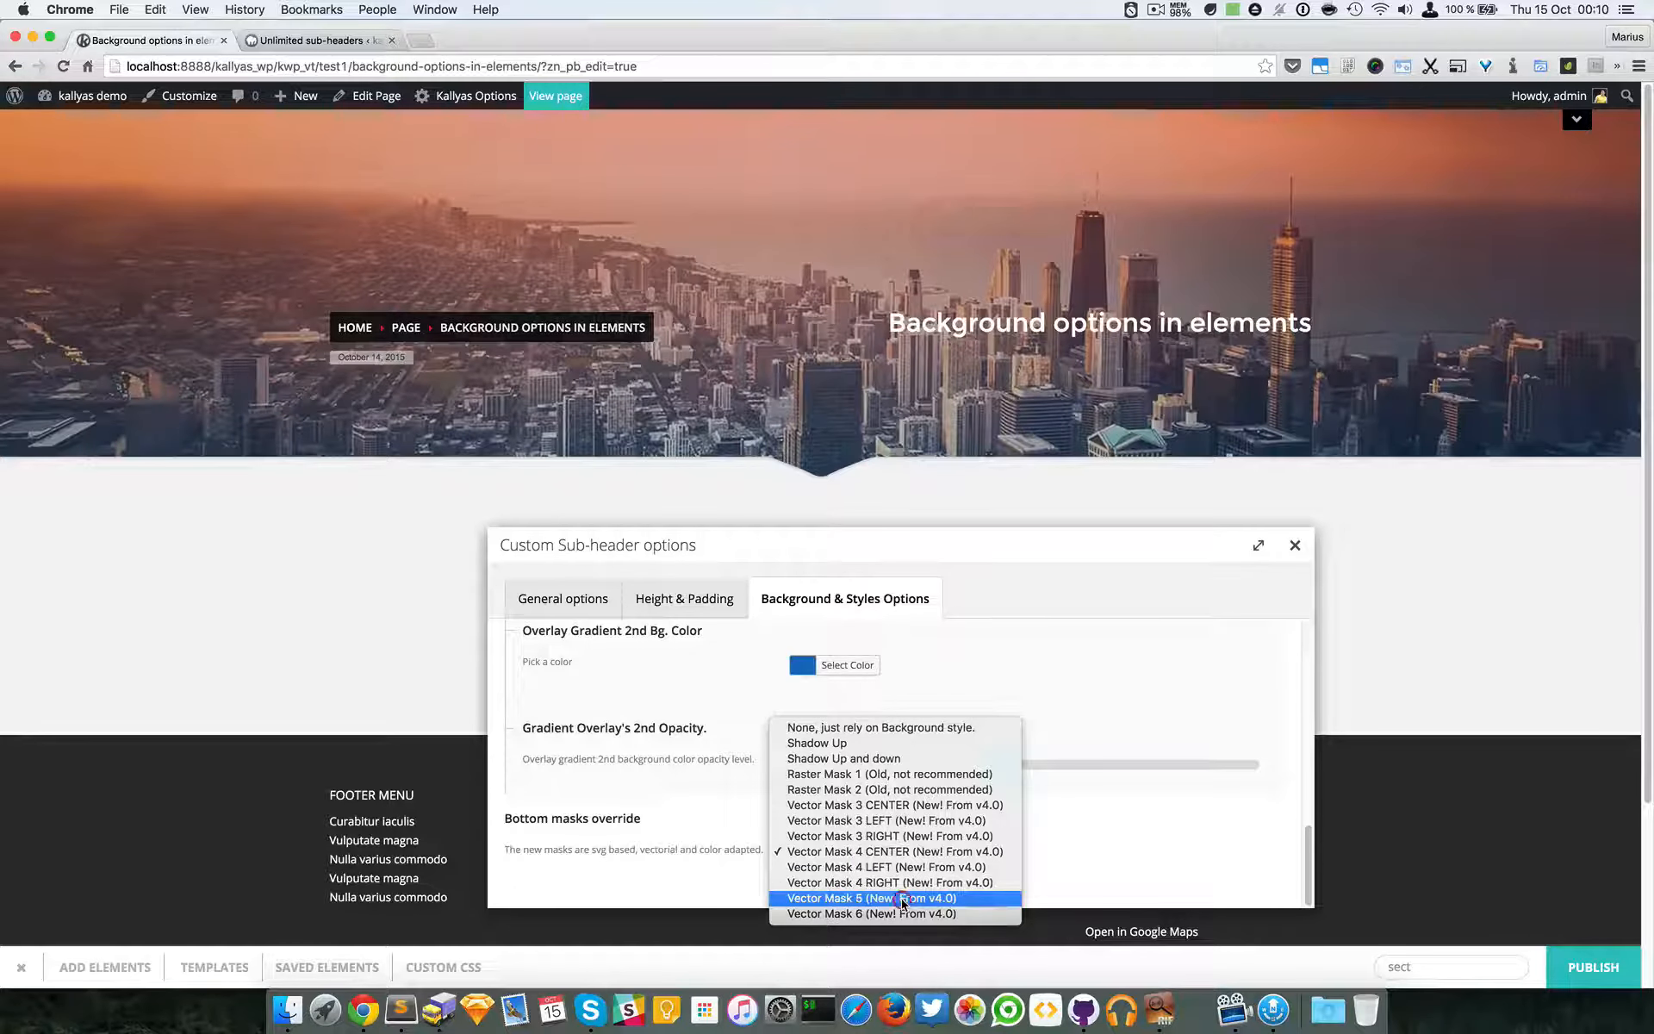
left_click(903, 900)
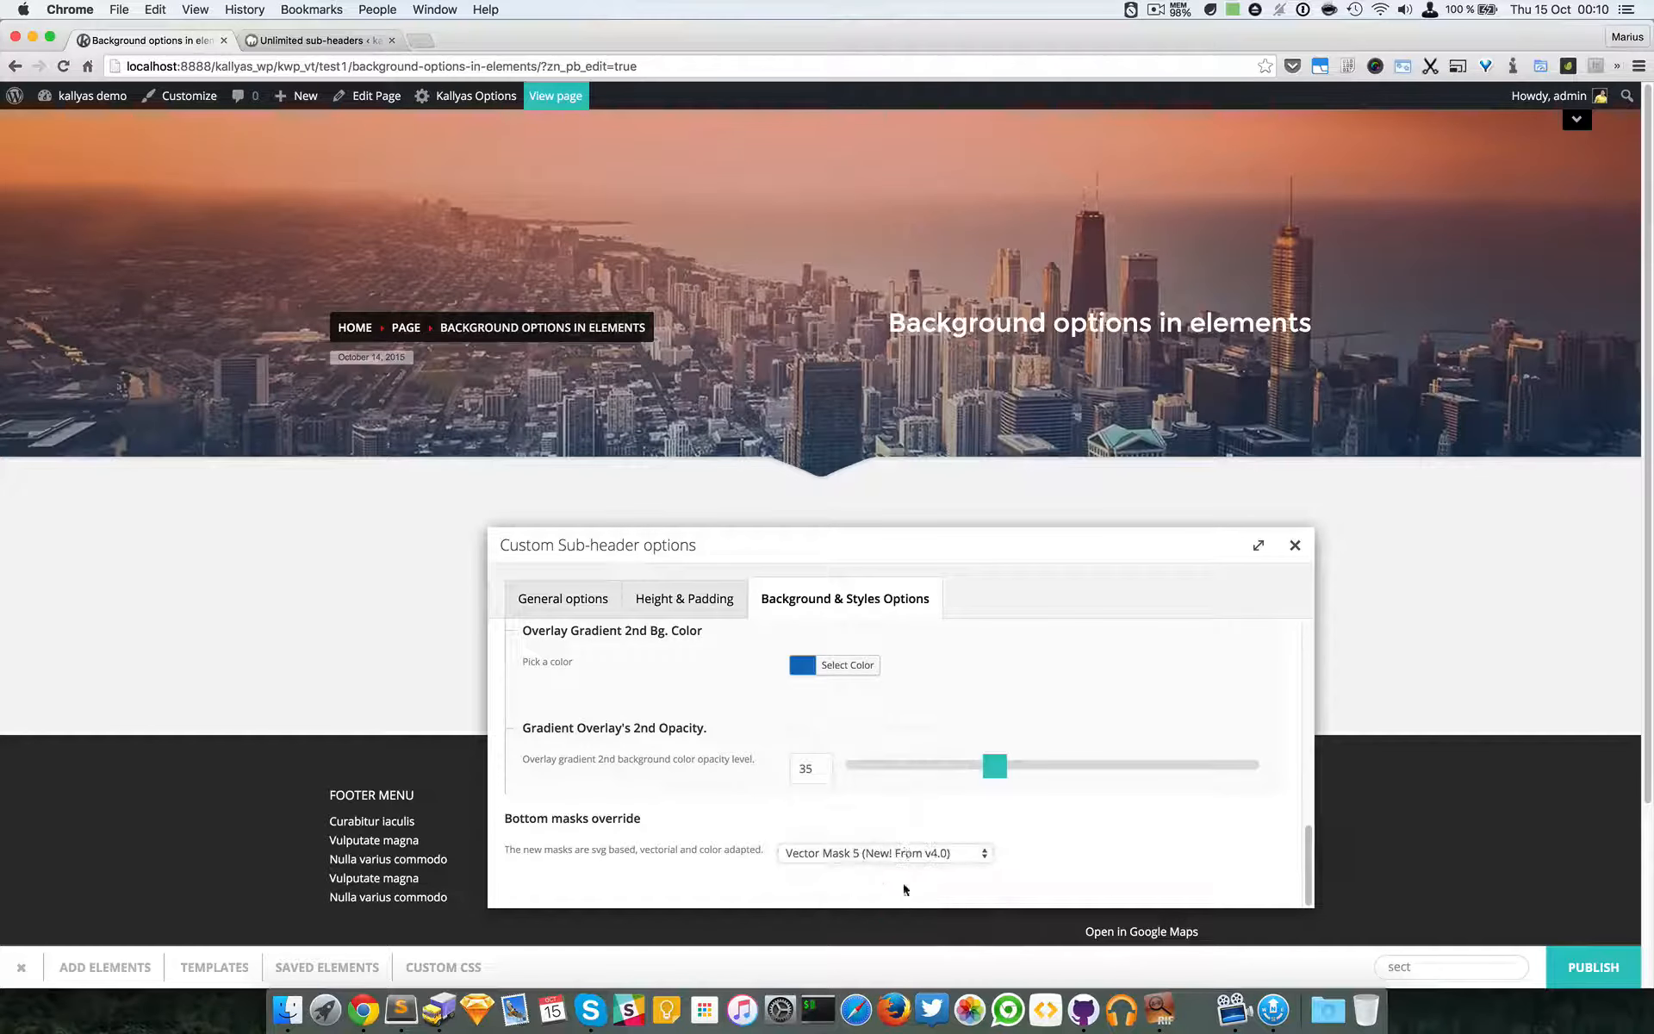
left_click(1295, 546)
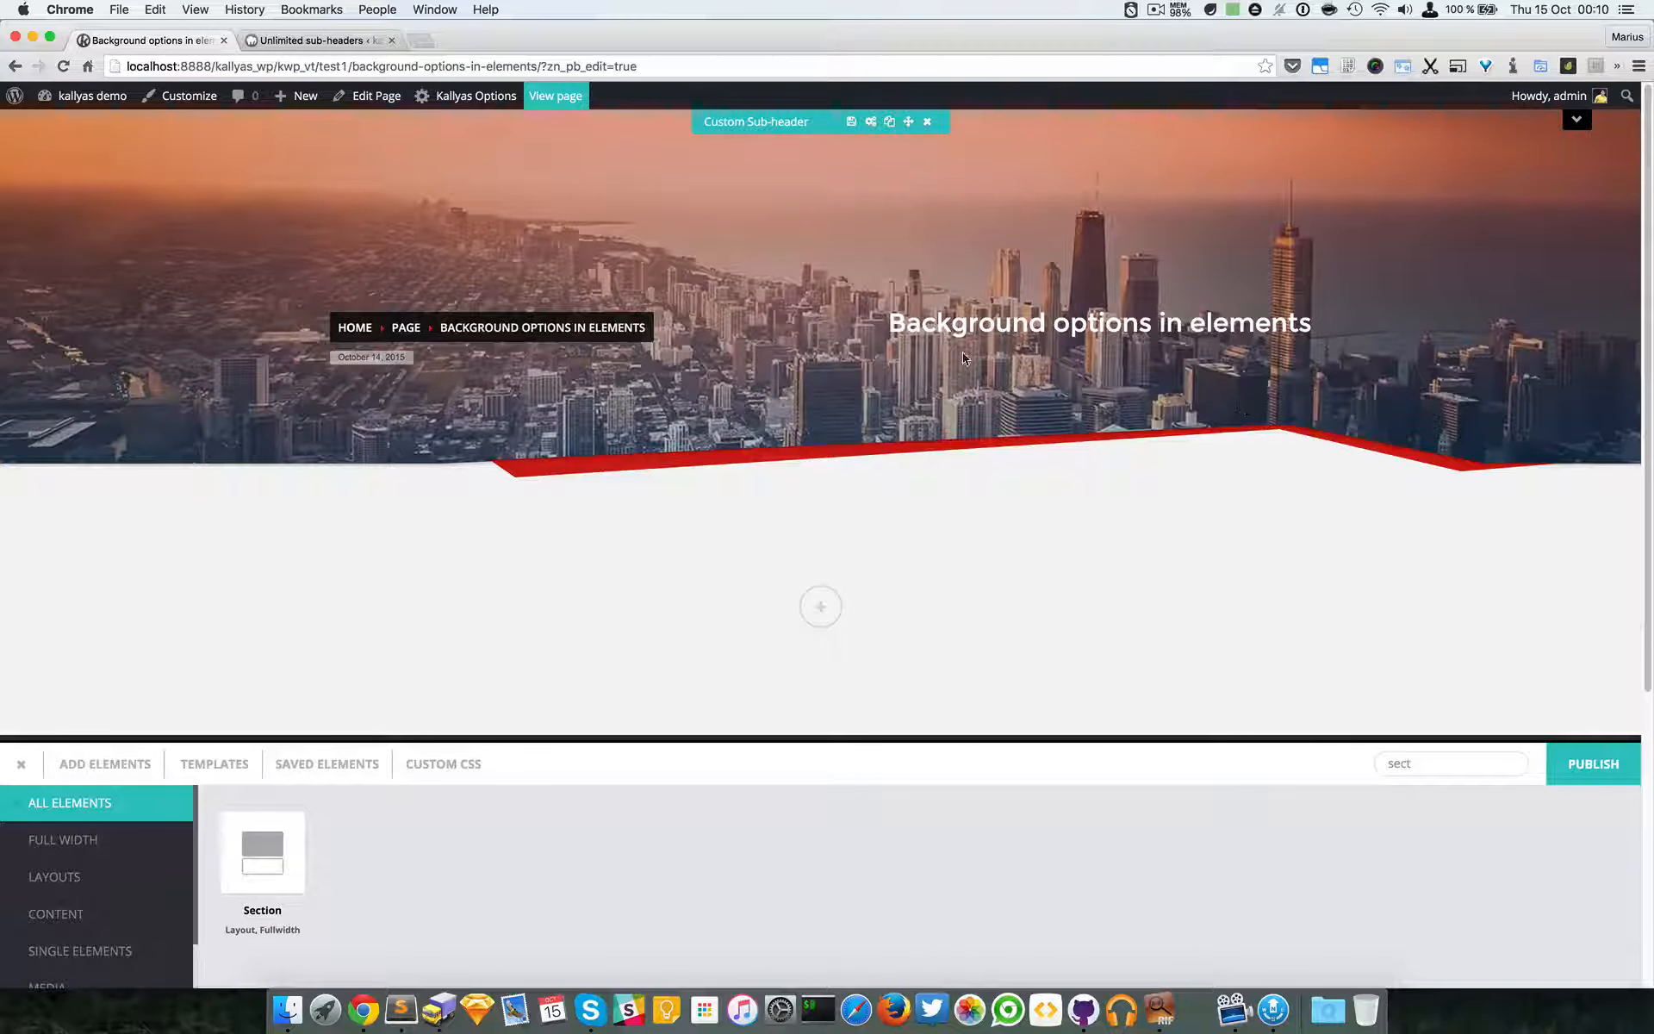
- Switch the Custom Sub-header's bottom masks override to Vector Mask 6 and close the options
left_click(871, 126)
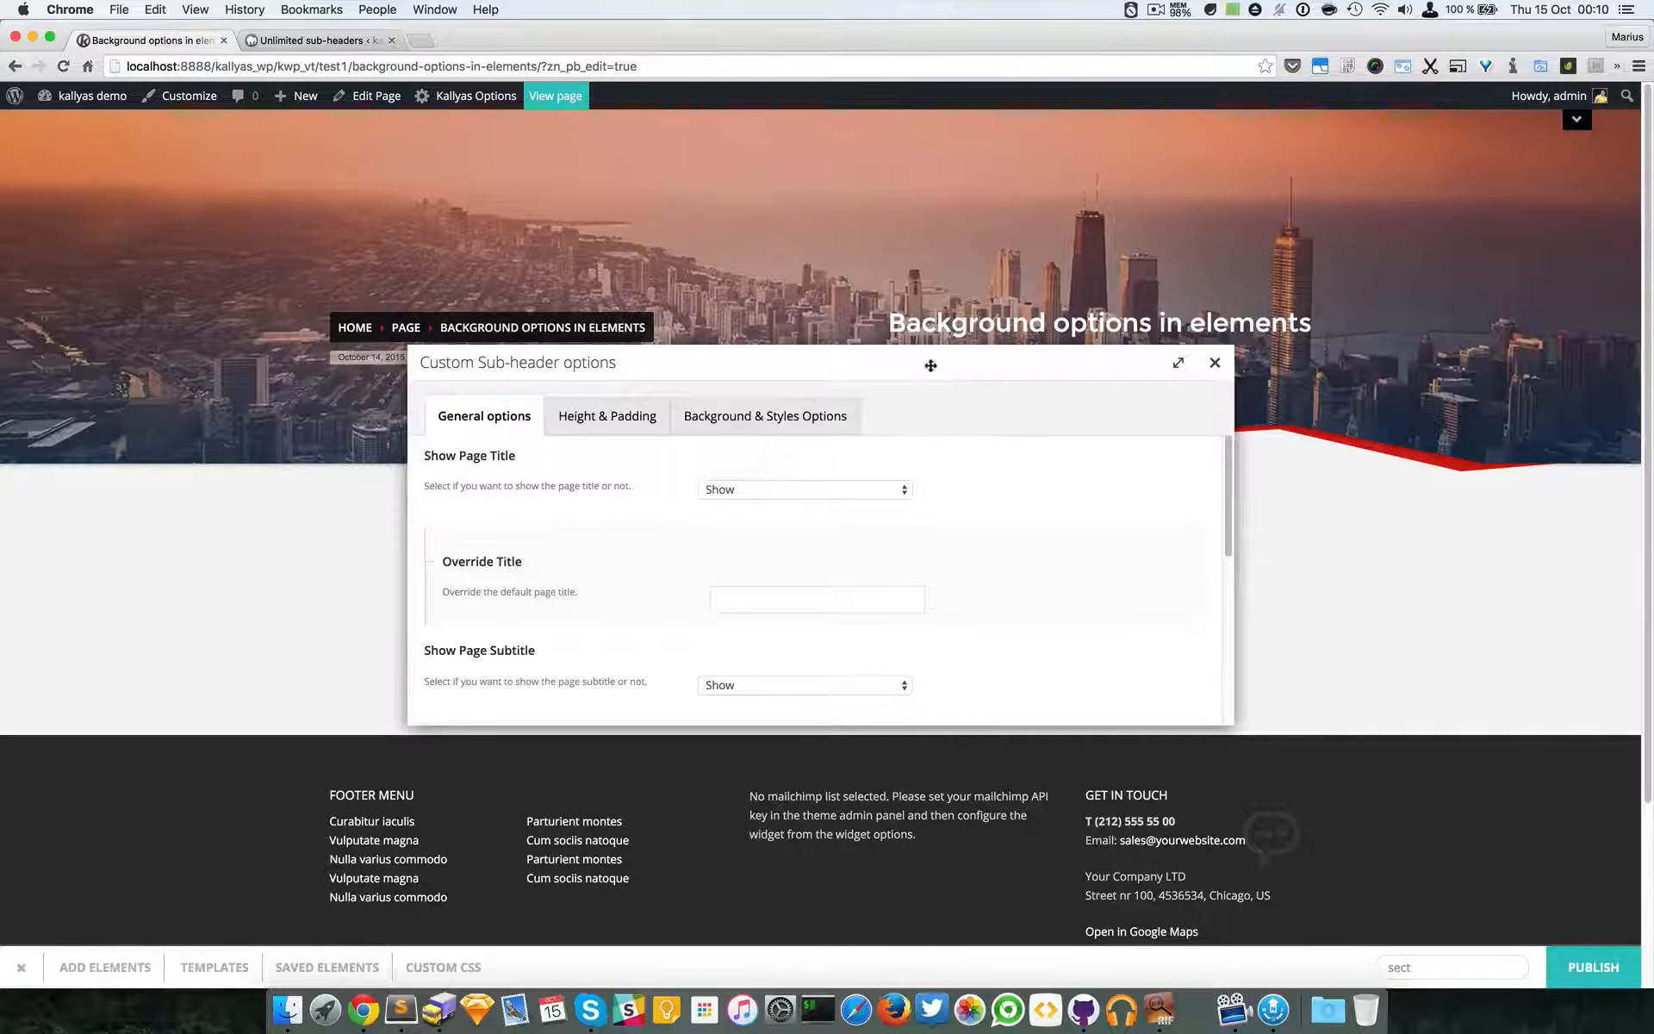
left_click_drag(931, 365, 1053, 555)
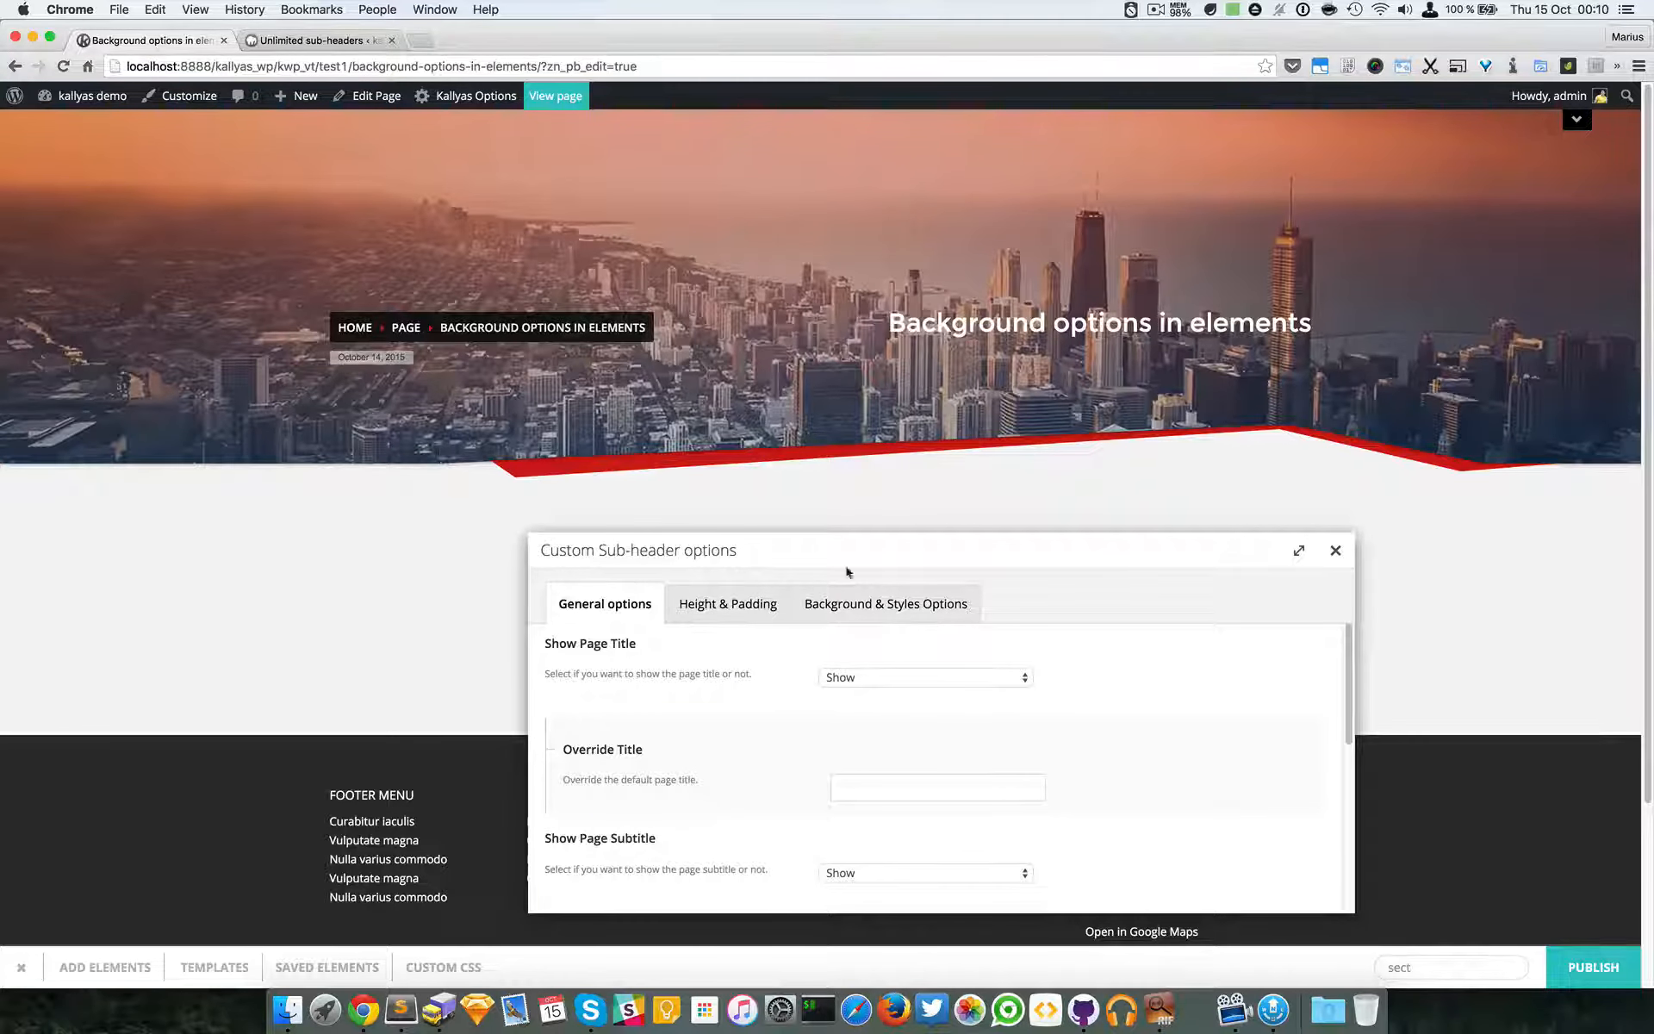
left_click(888, 603)
scroll(930, 805, "down", 10)
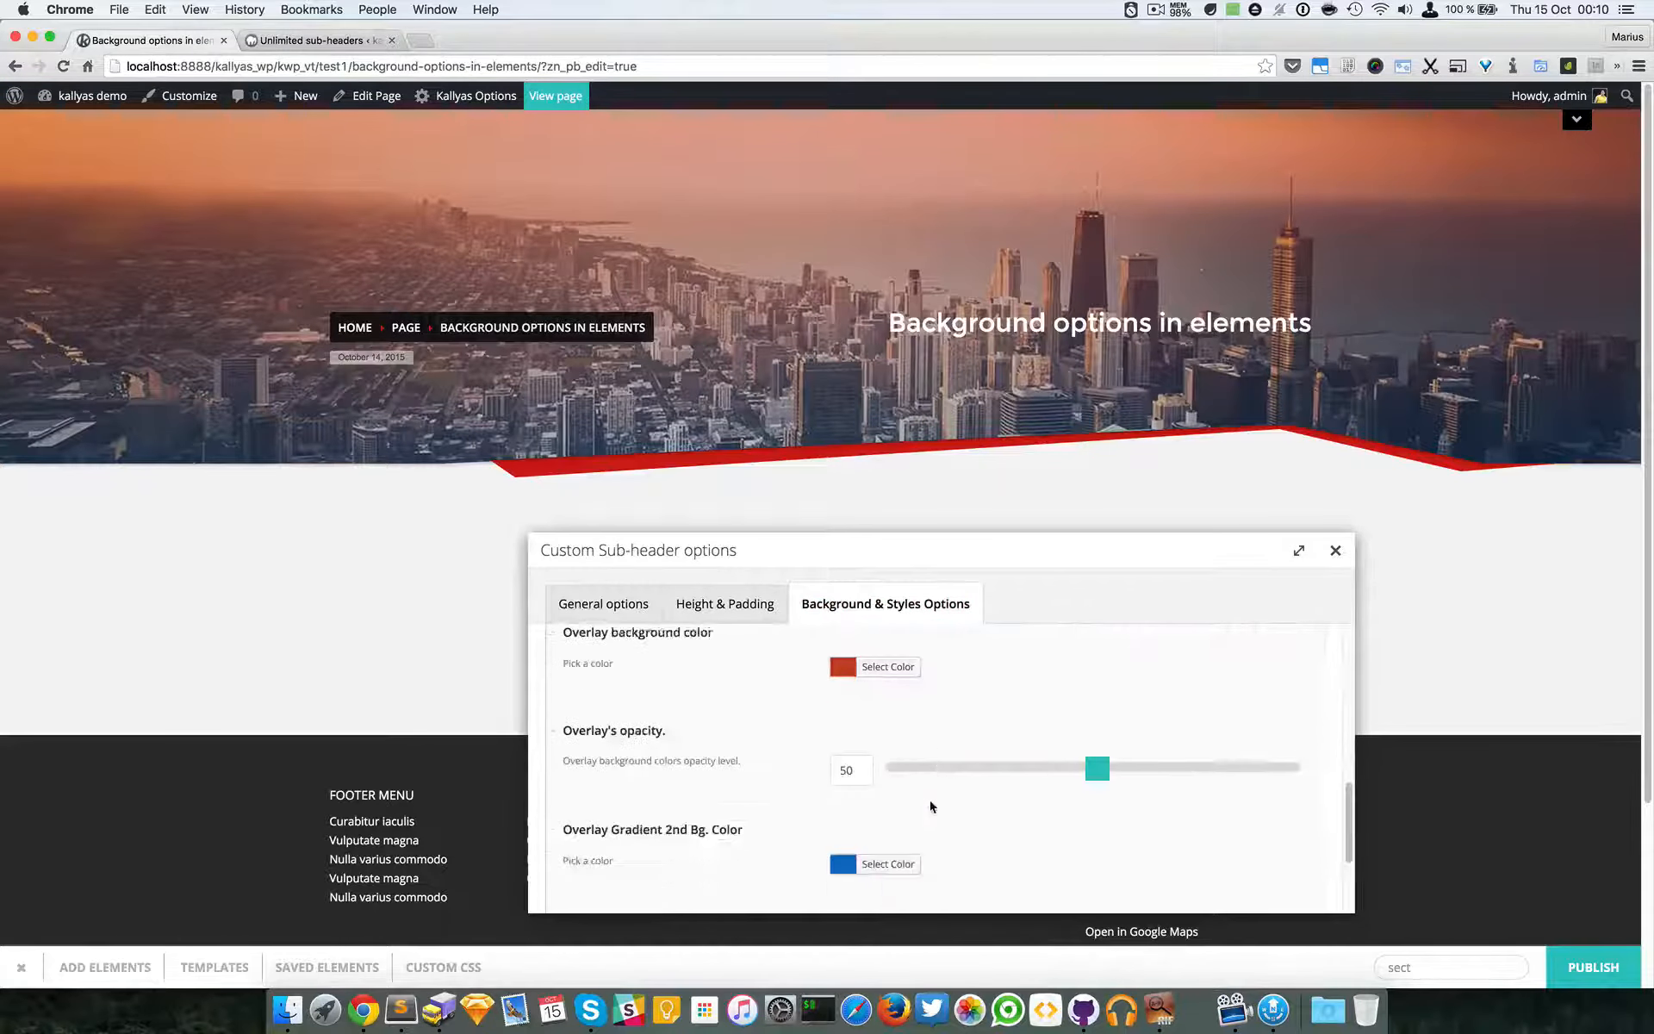
scroll(931, 806, "down", 3)
left_click(945, 858)
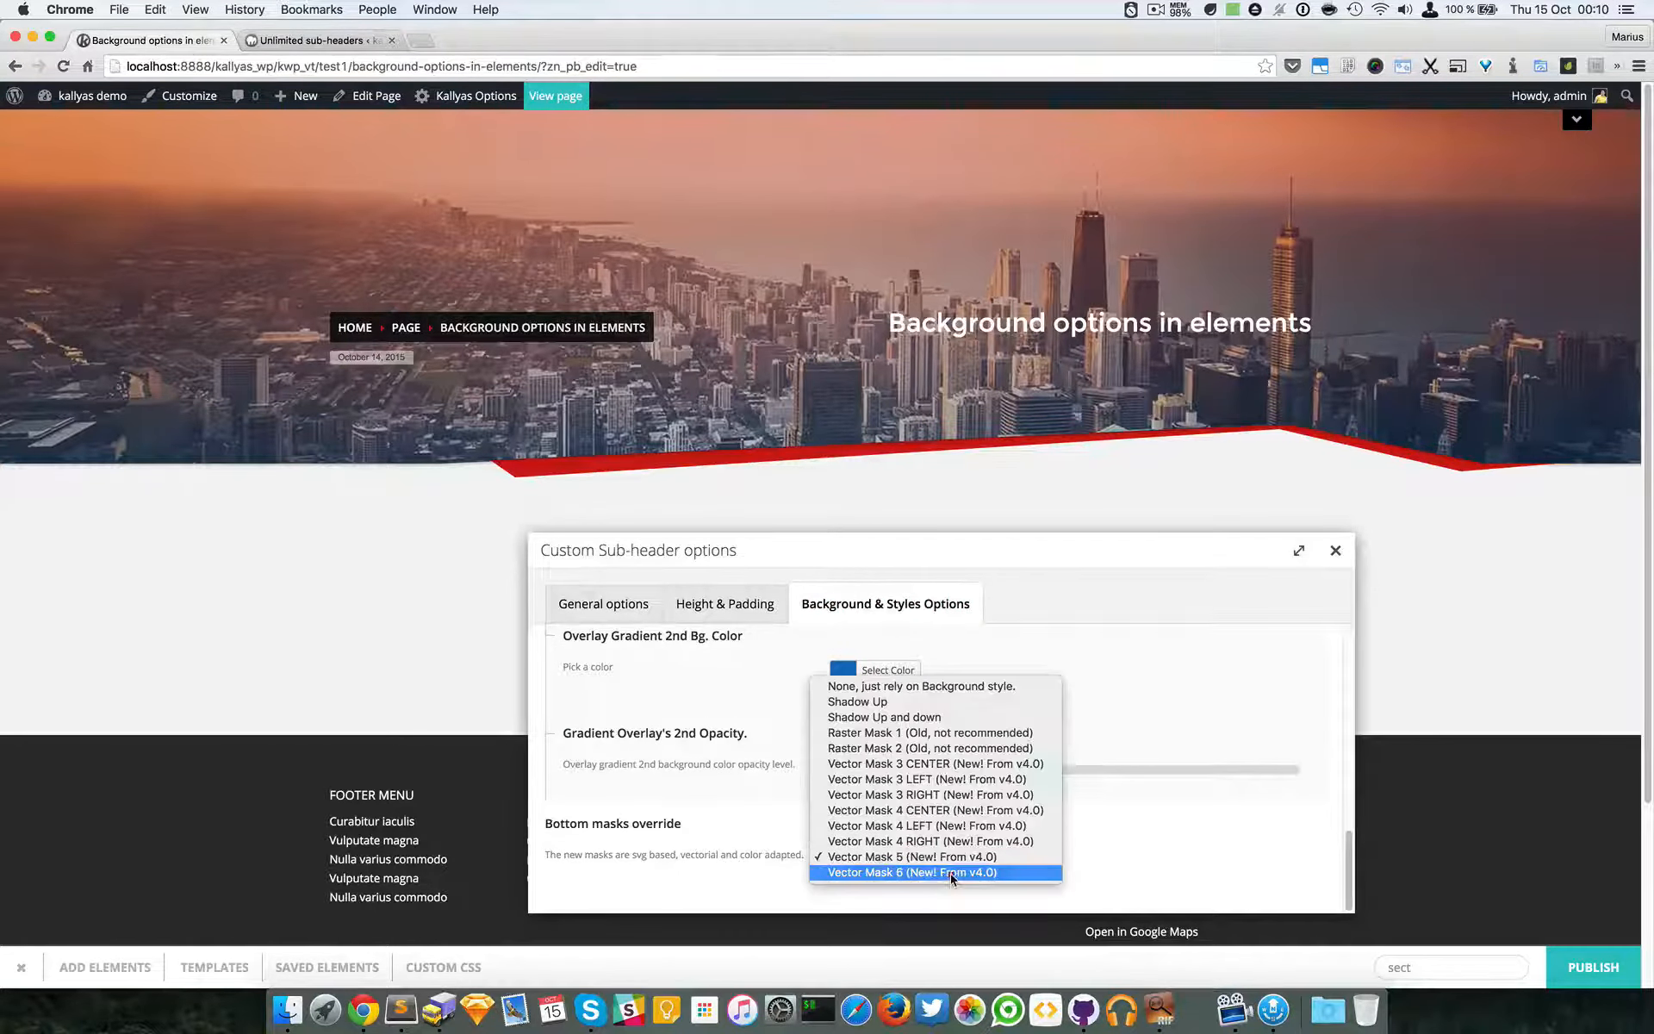
left_click(950, 874)
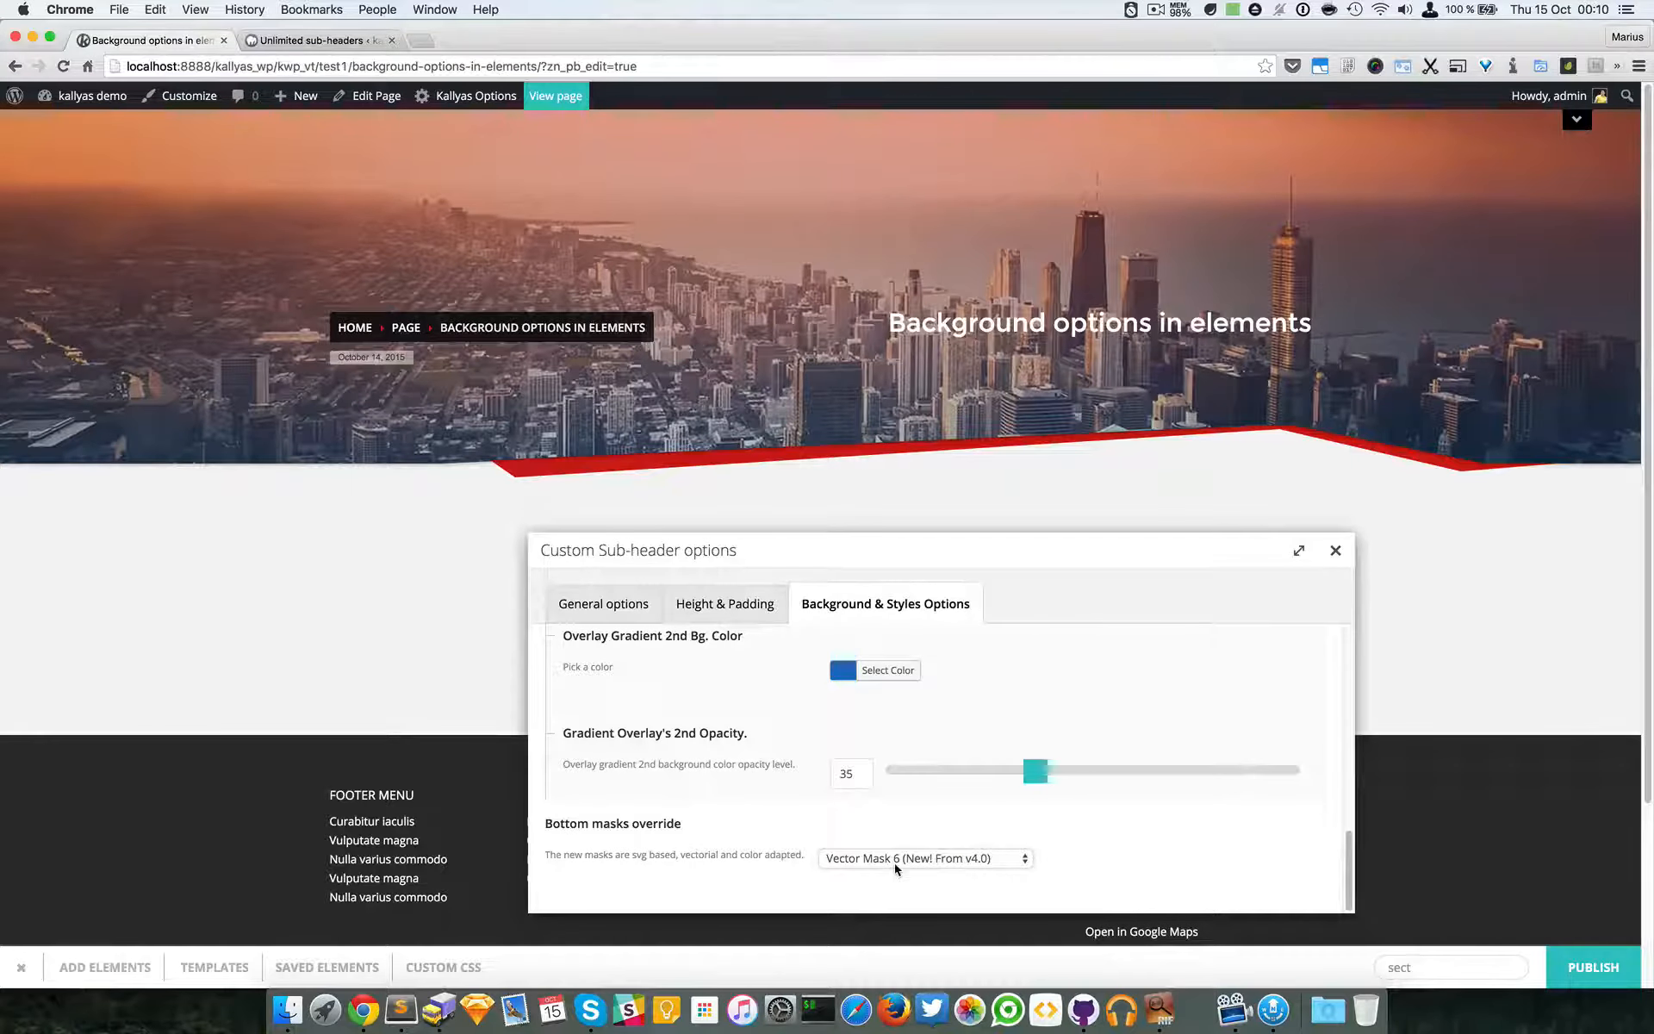
left_click(1342, 548)
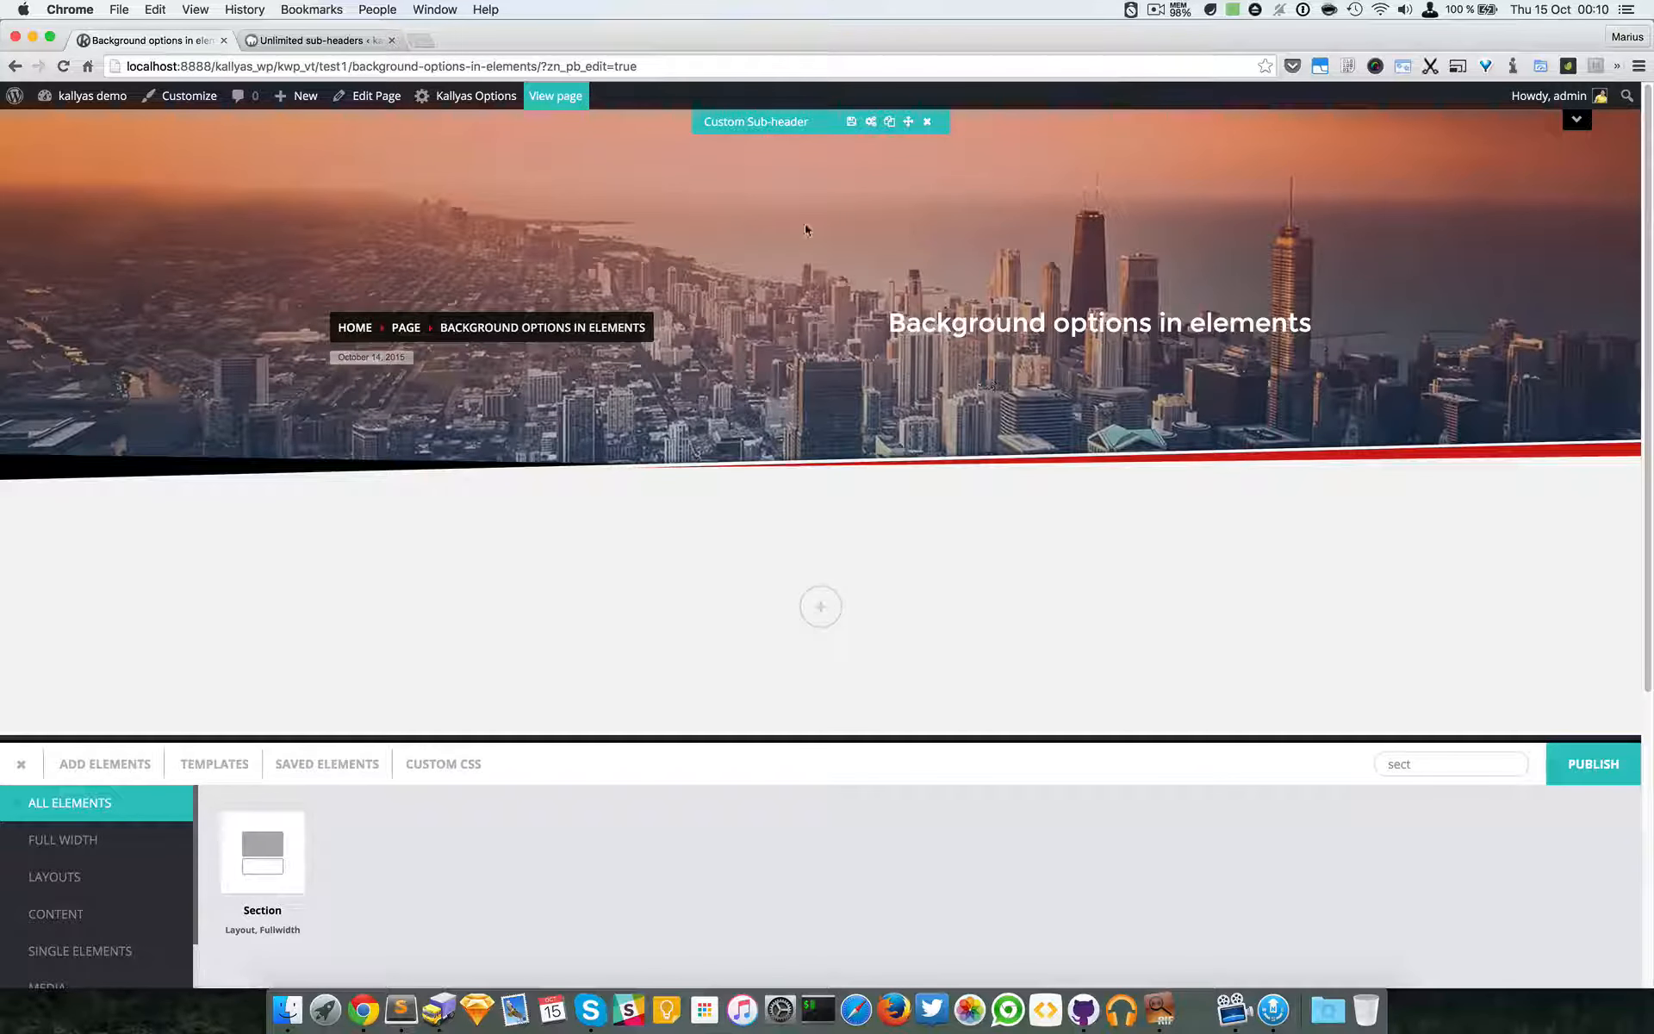
- Set the Custom Sub-header's Background Source Type to Self Hosted Video in its background and styles options
left_click(873, 123)
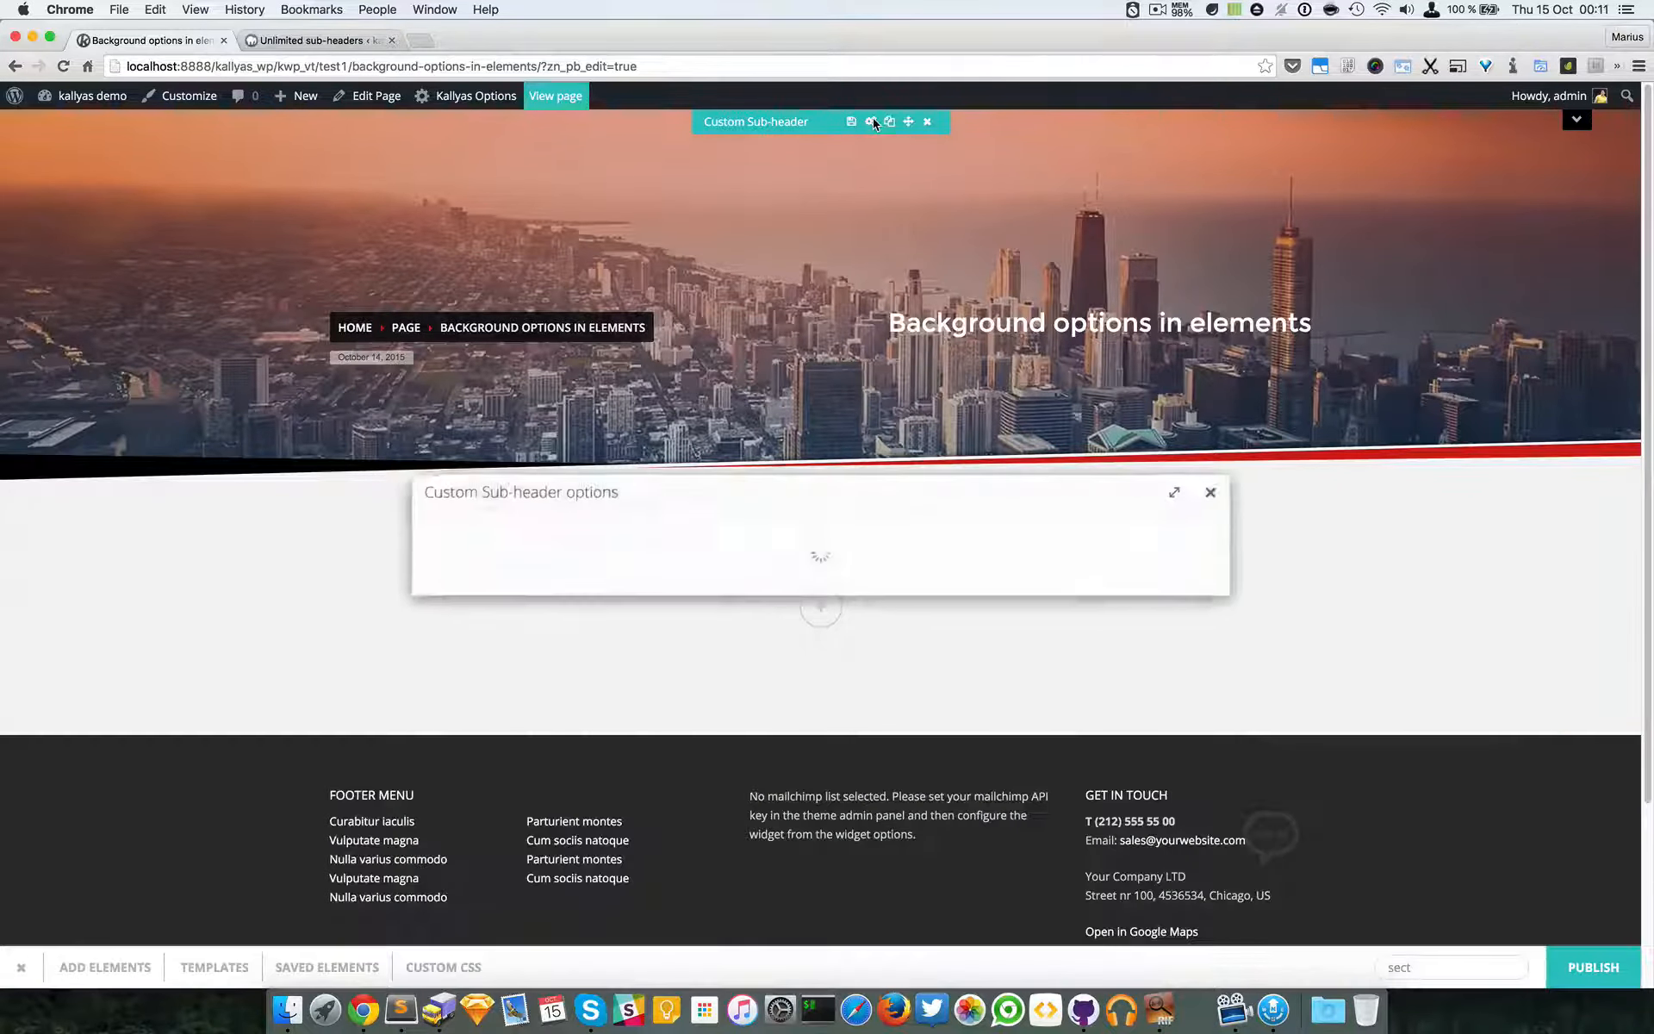
left_click(748, 425)
left_click_drag(828, 361, 1007, 491)
scroll(1135, 645, "down", 3)
scroll(1134, 645, "down", 10)
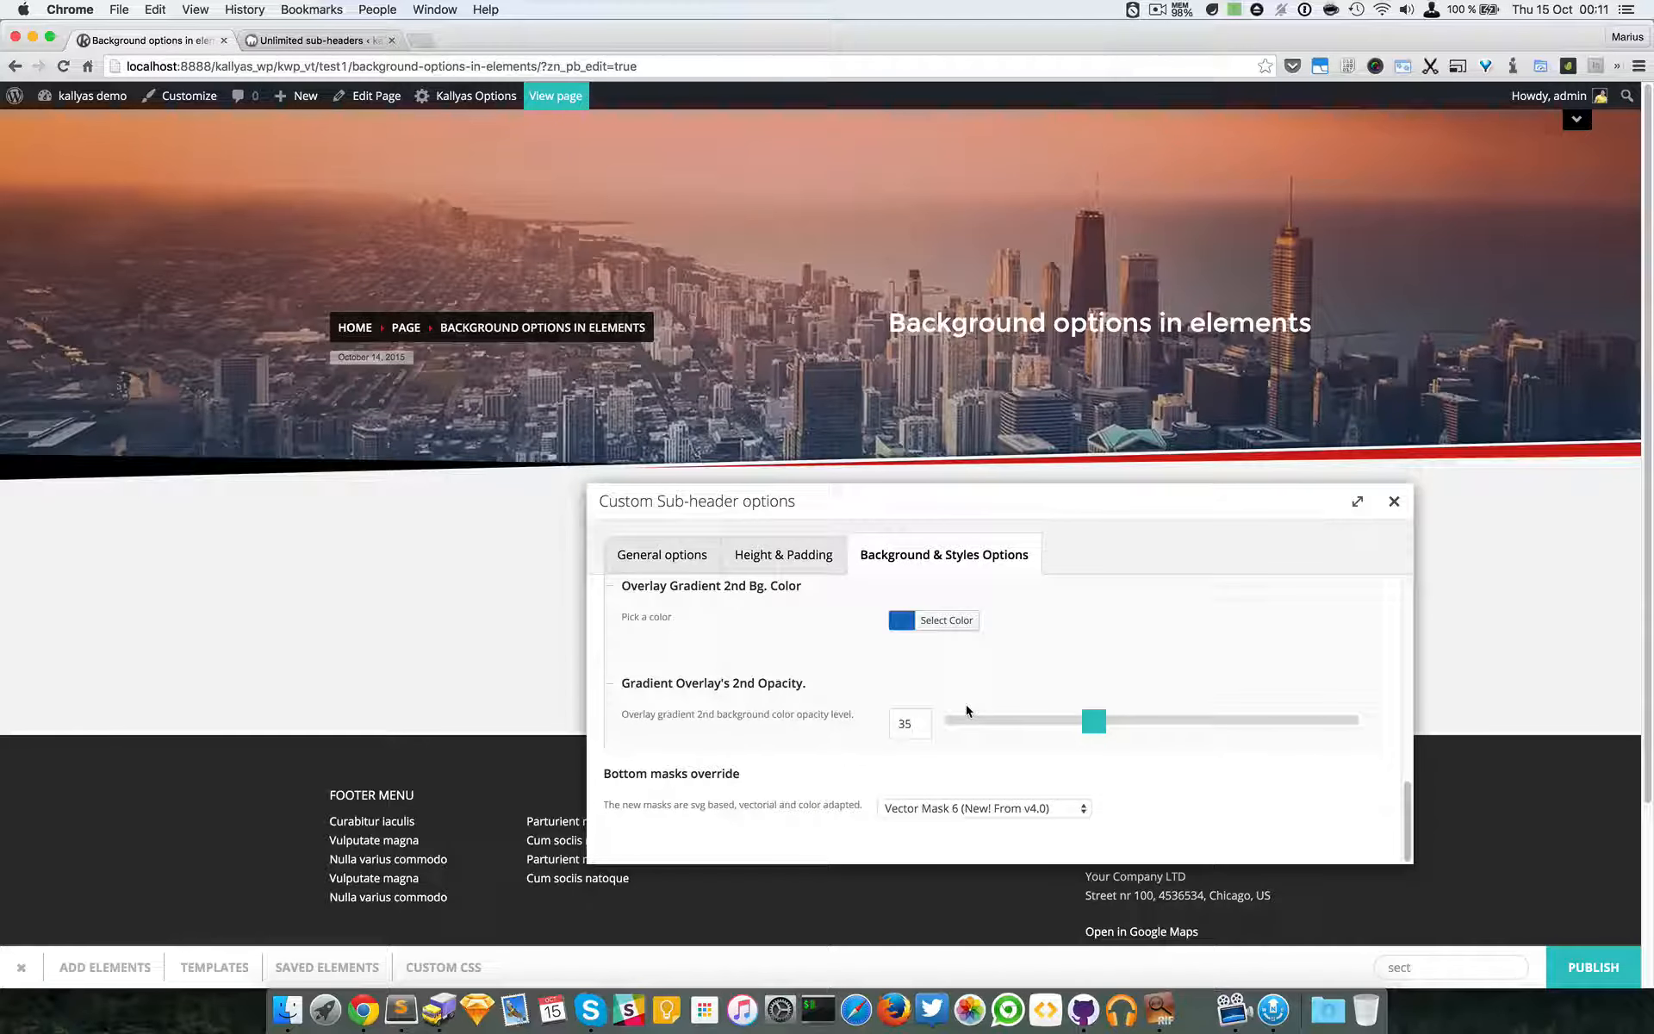
left_click_drag(834, 509, 841, 529)
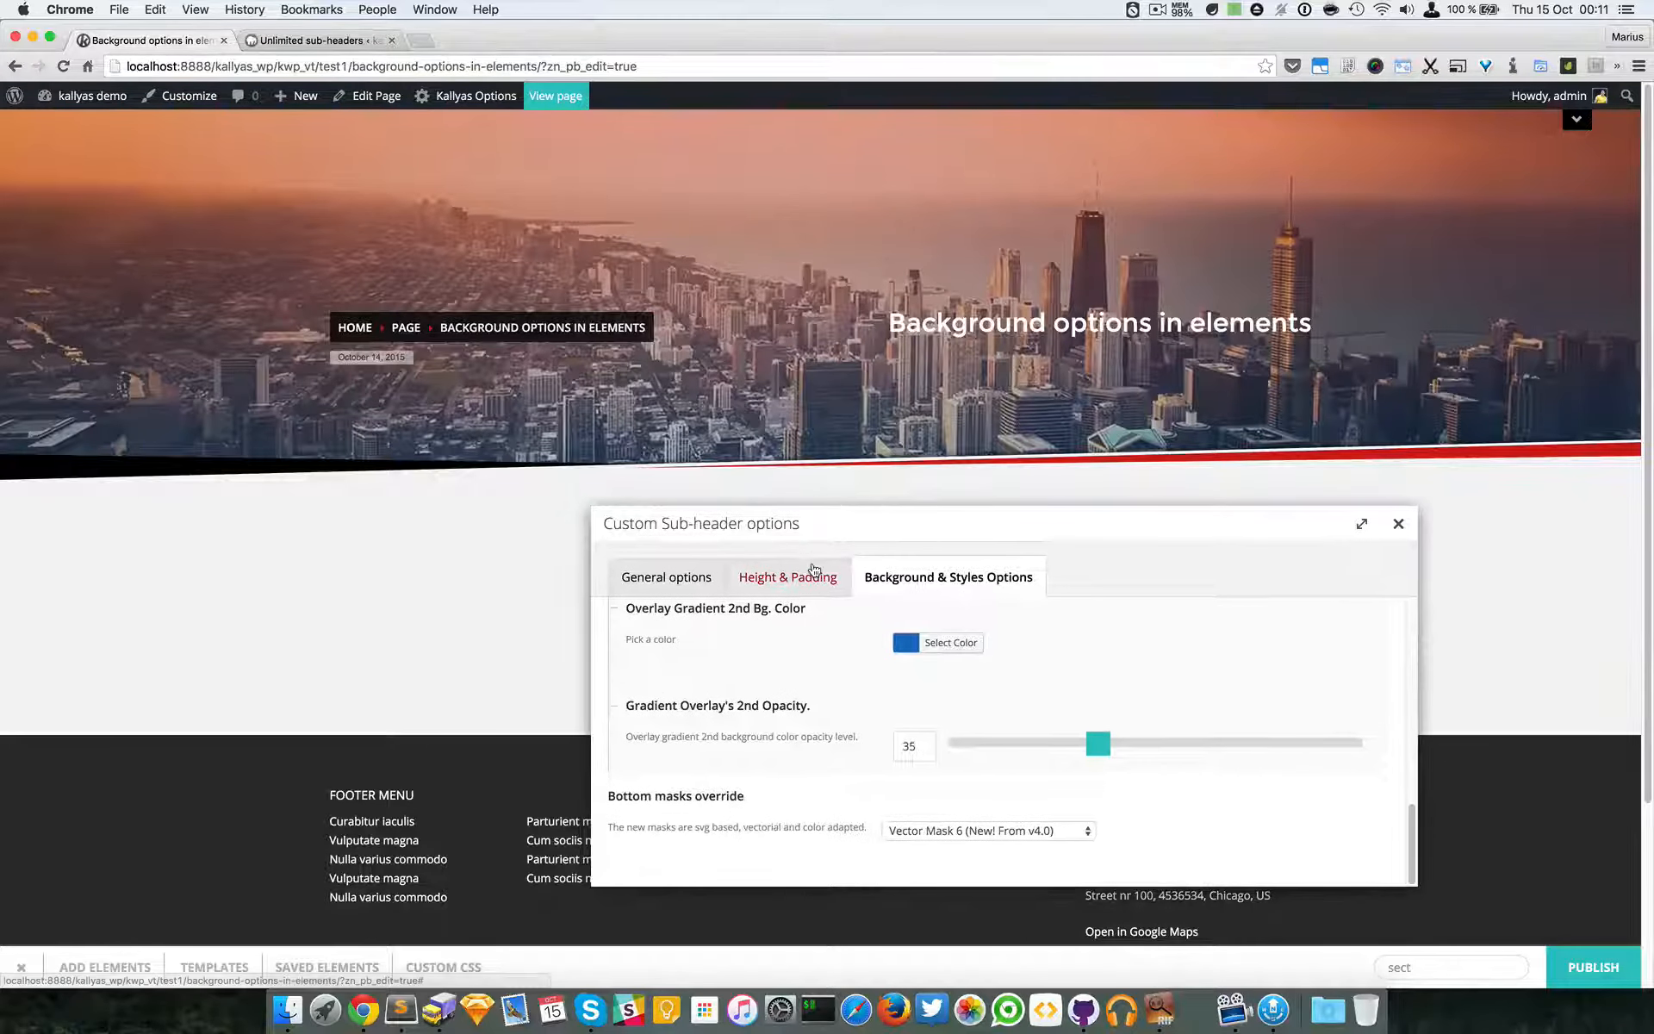
scroll(944, 680, "up", 10)
scroll(944, 684, "up", 3)
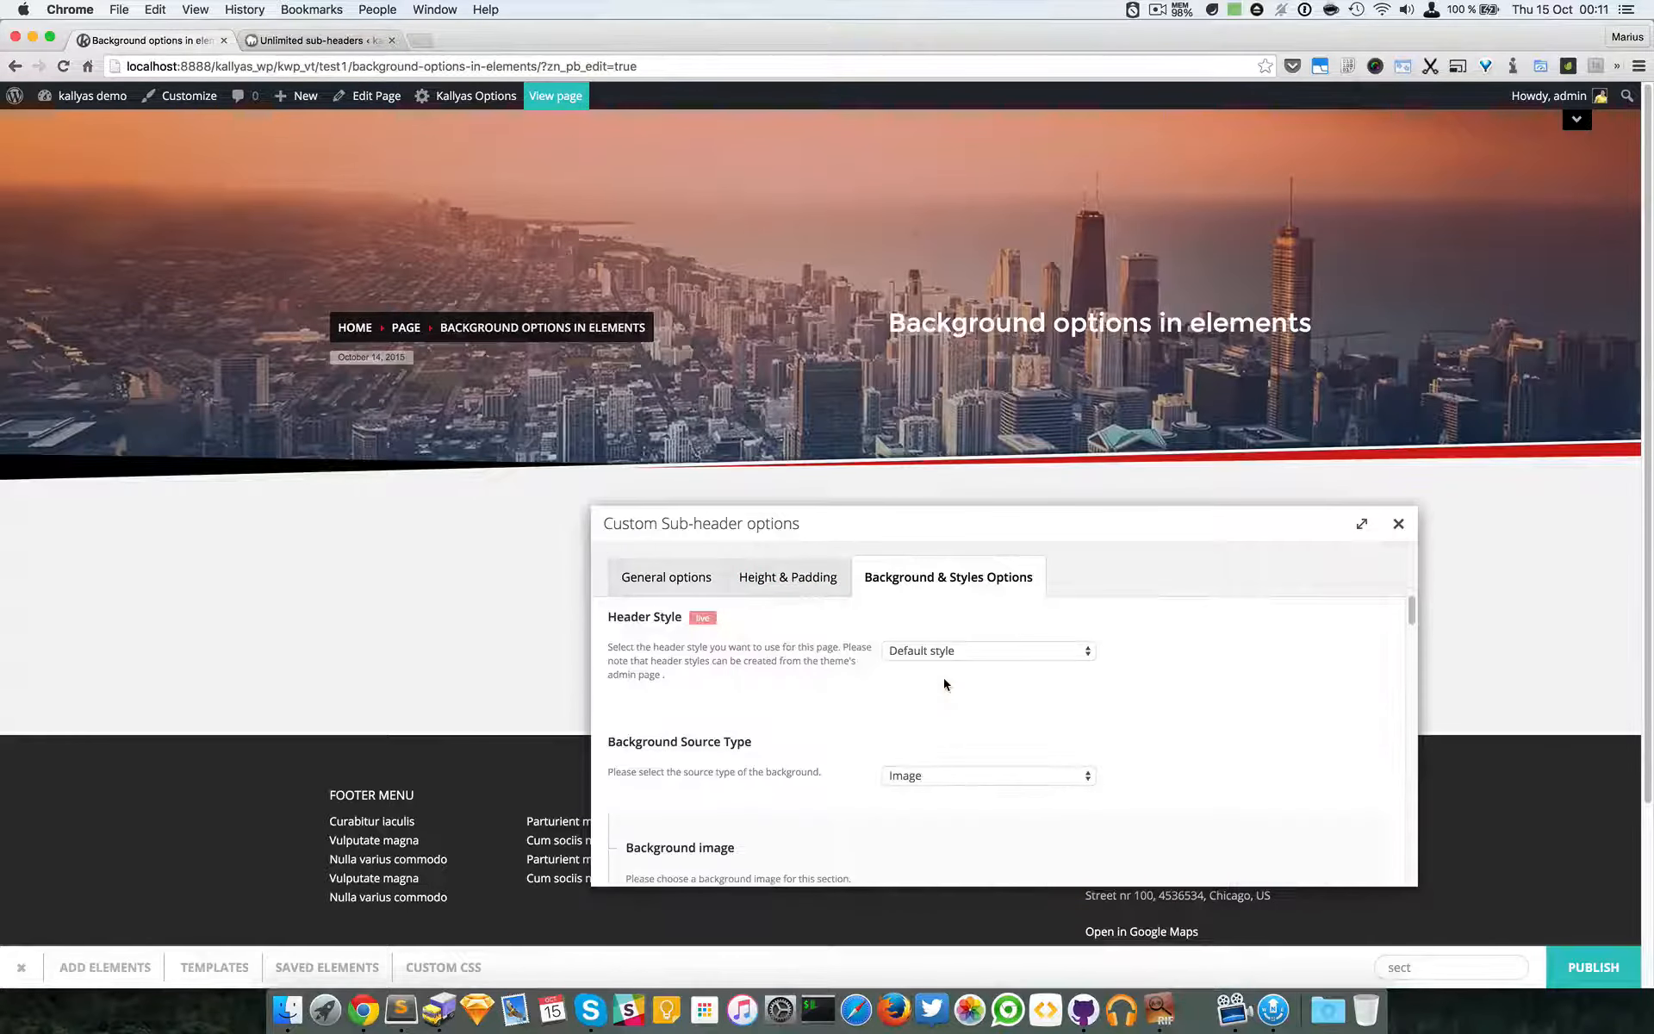
triple_click(631, 737)
left_click(758, 739)
scroll(964, 737, "down", 1)
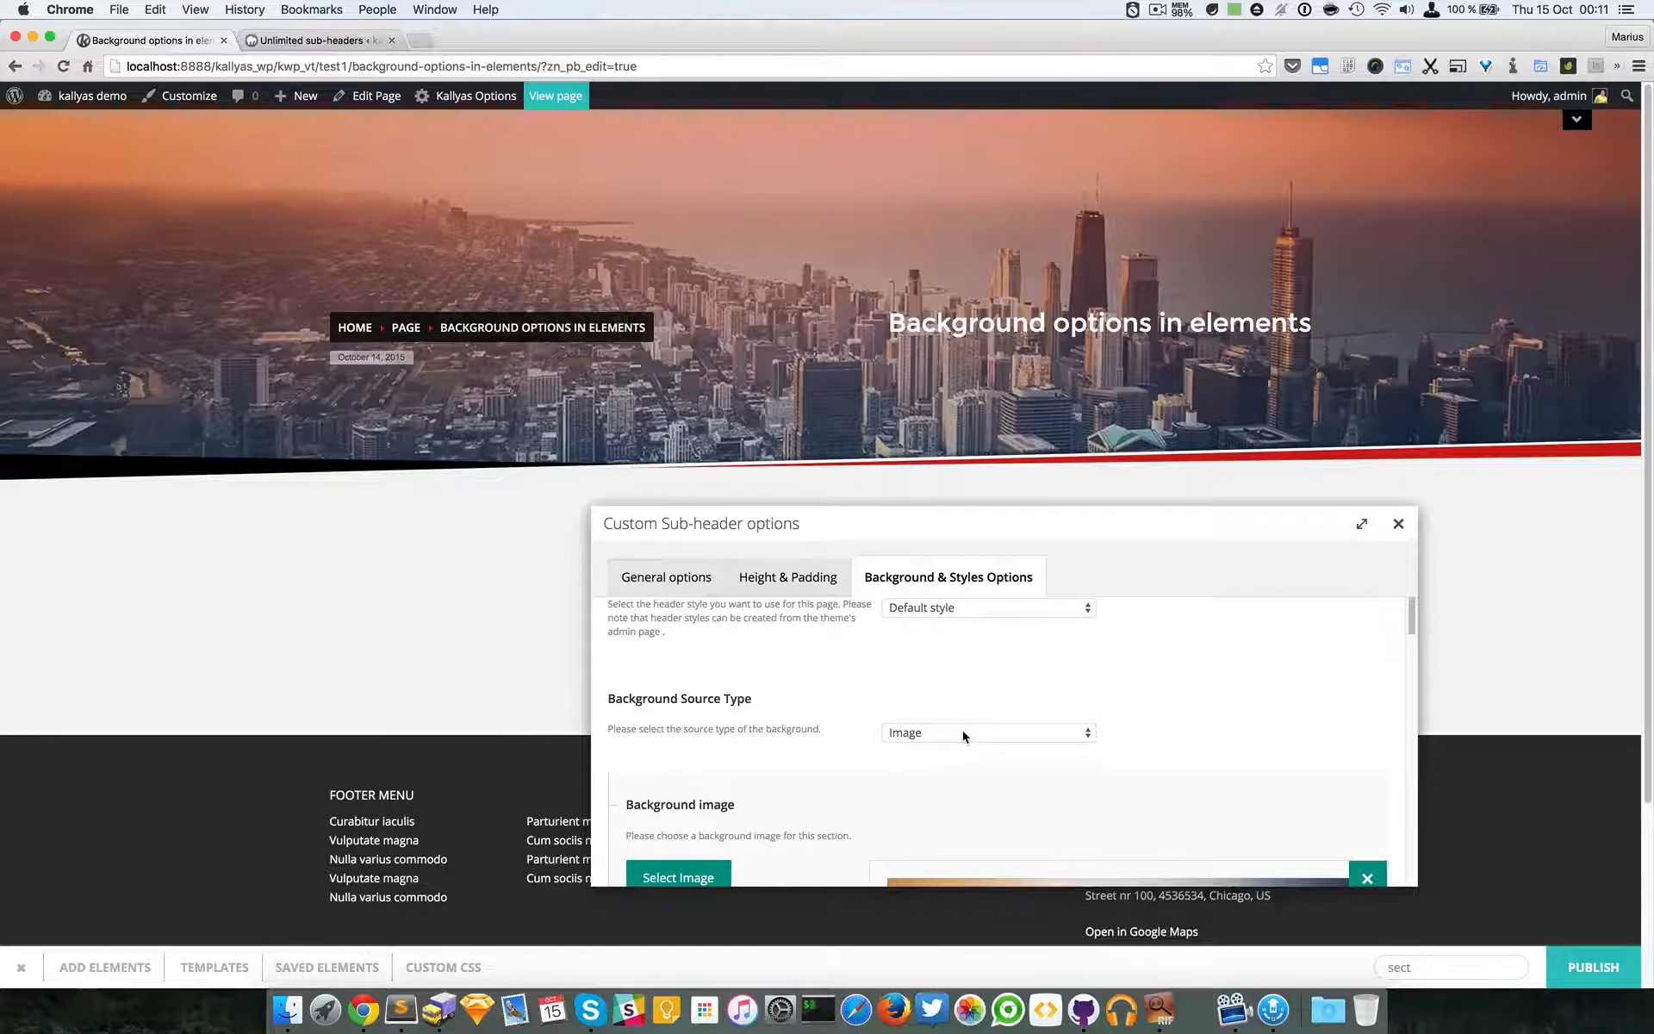
left_click(964, 734)
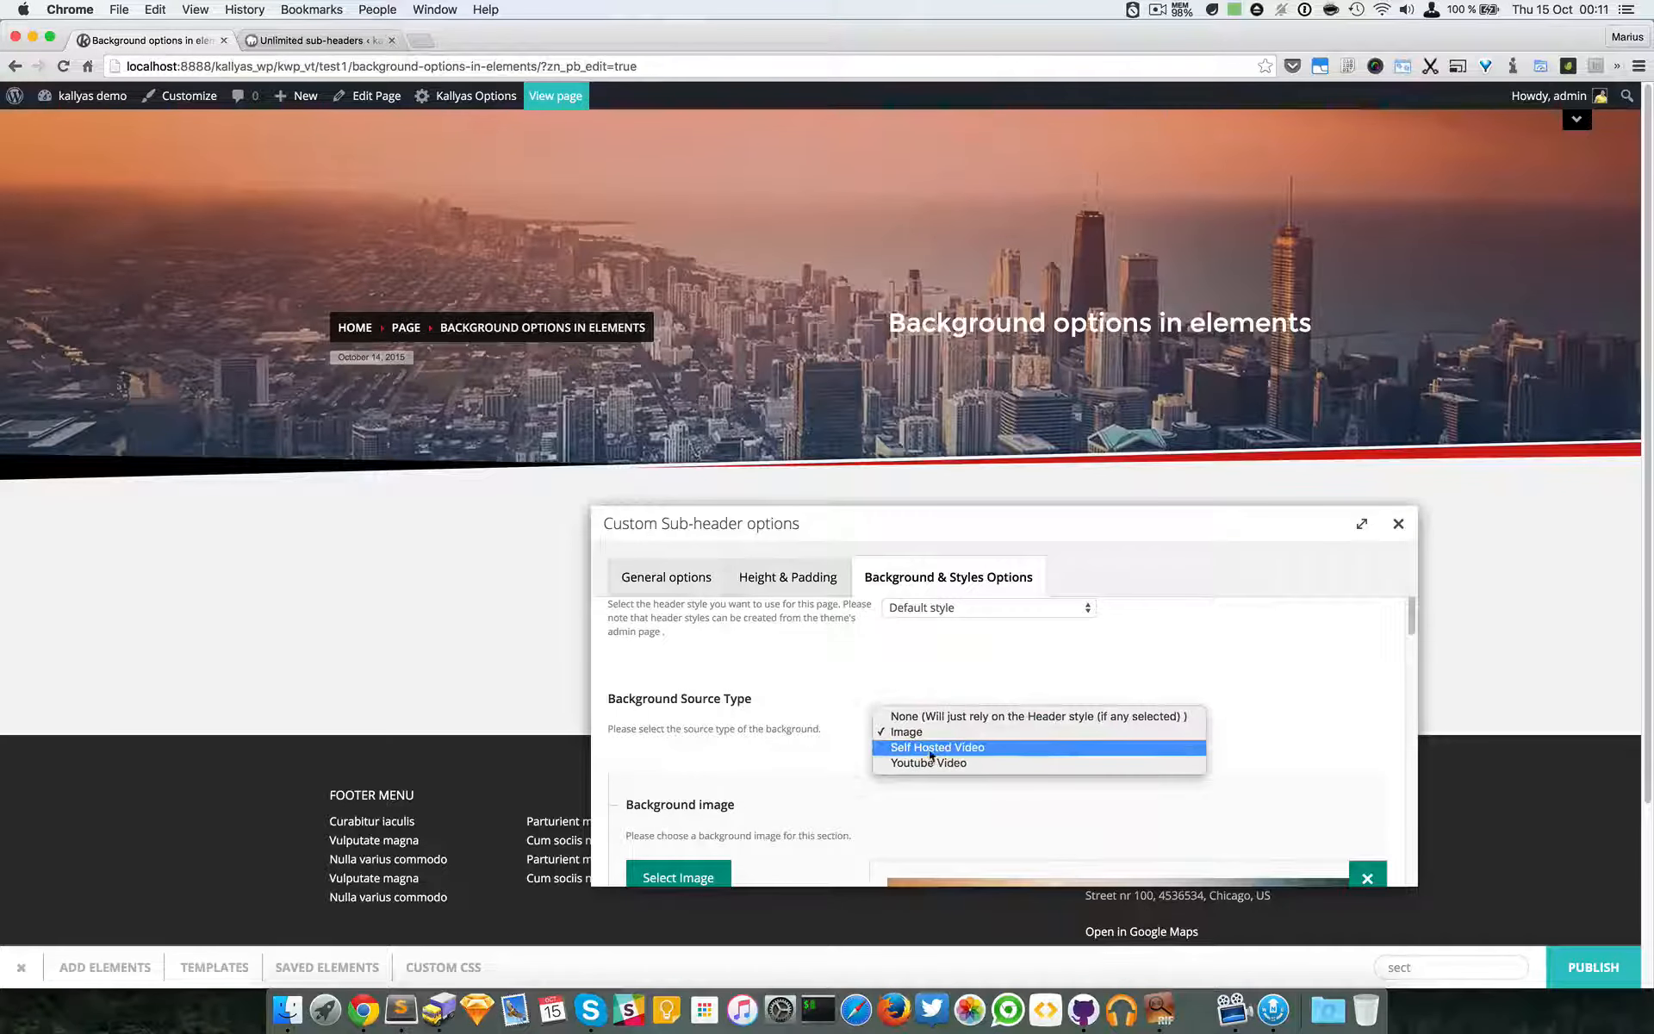
left_click(929, 750)
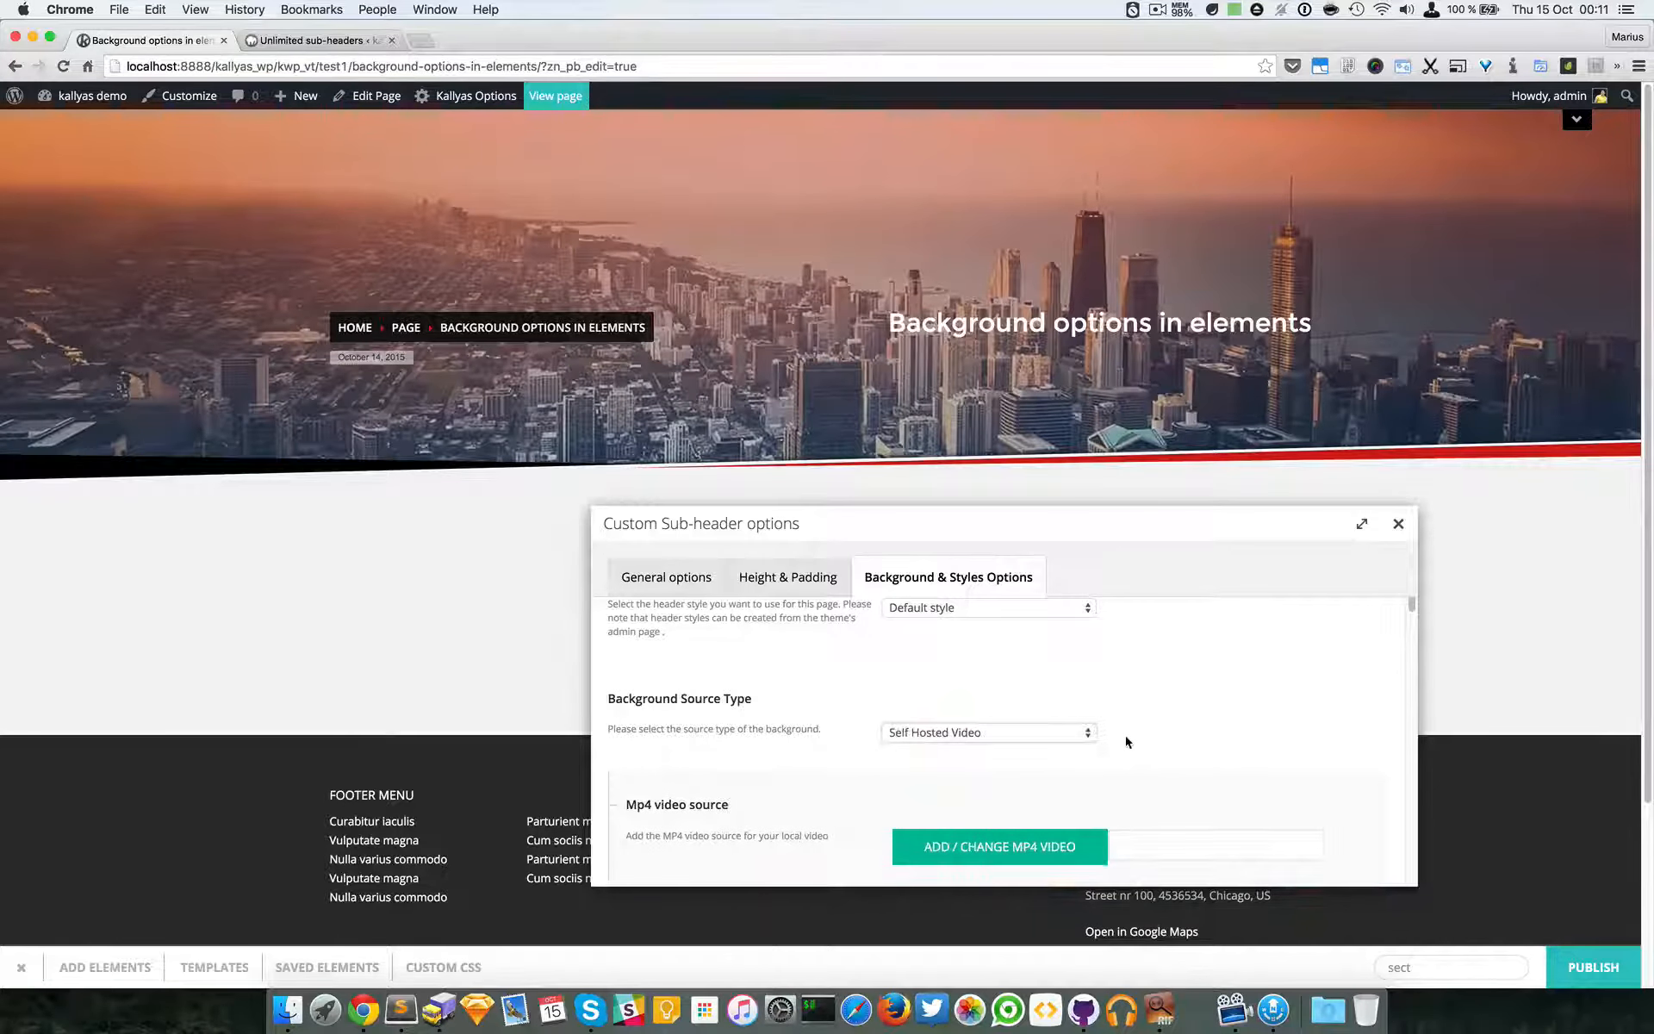
- Enlarge the sub-header options window and view the MP4 videos in the media library without choosing one
scroll(1126, 741, "down", 2)
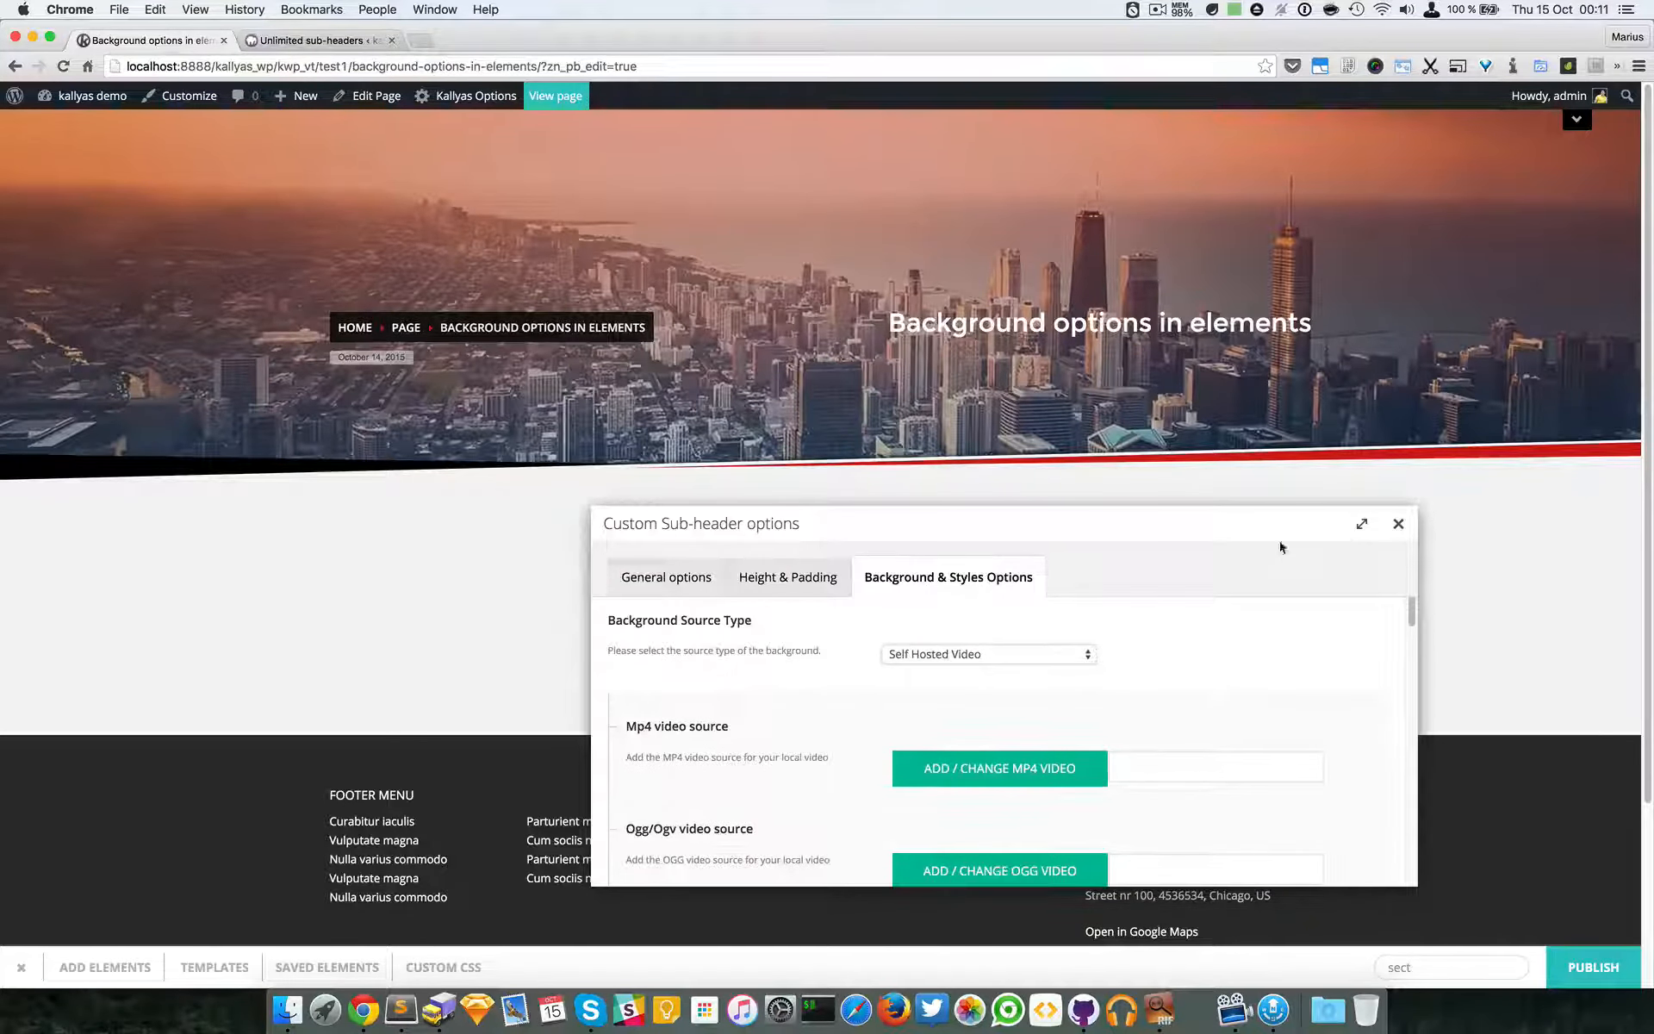
left_click(1361, 523)
left_click_drag(1051, 392, 1040, 255)
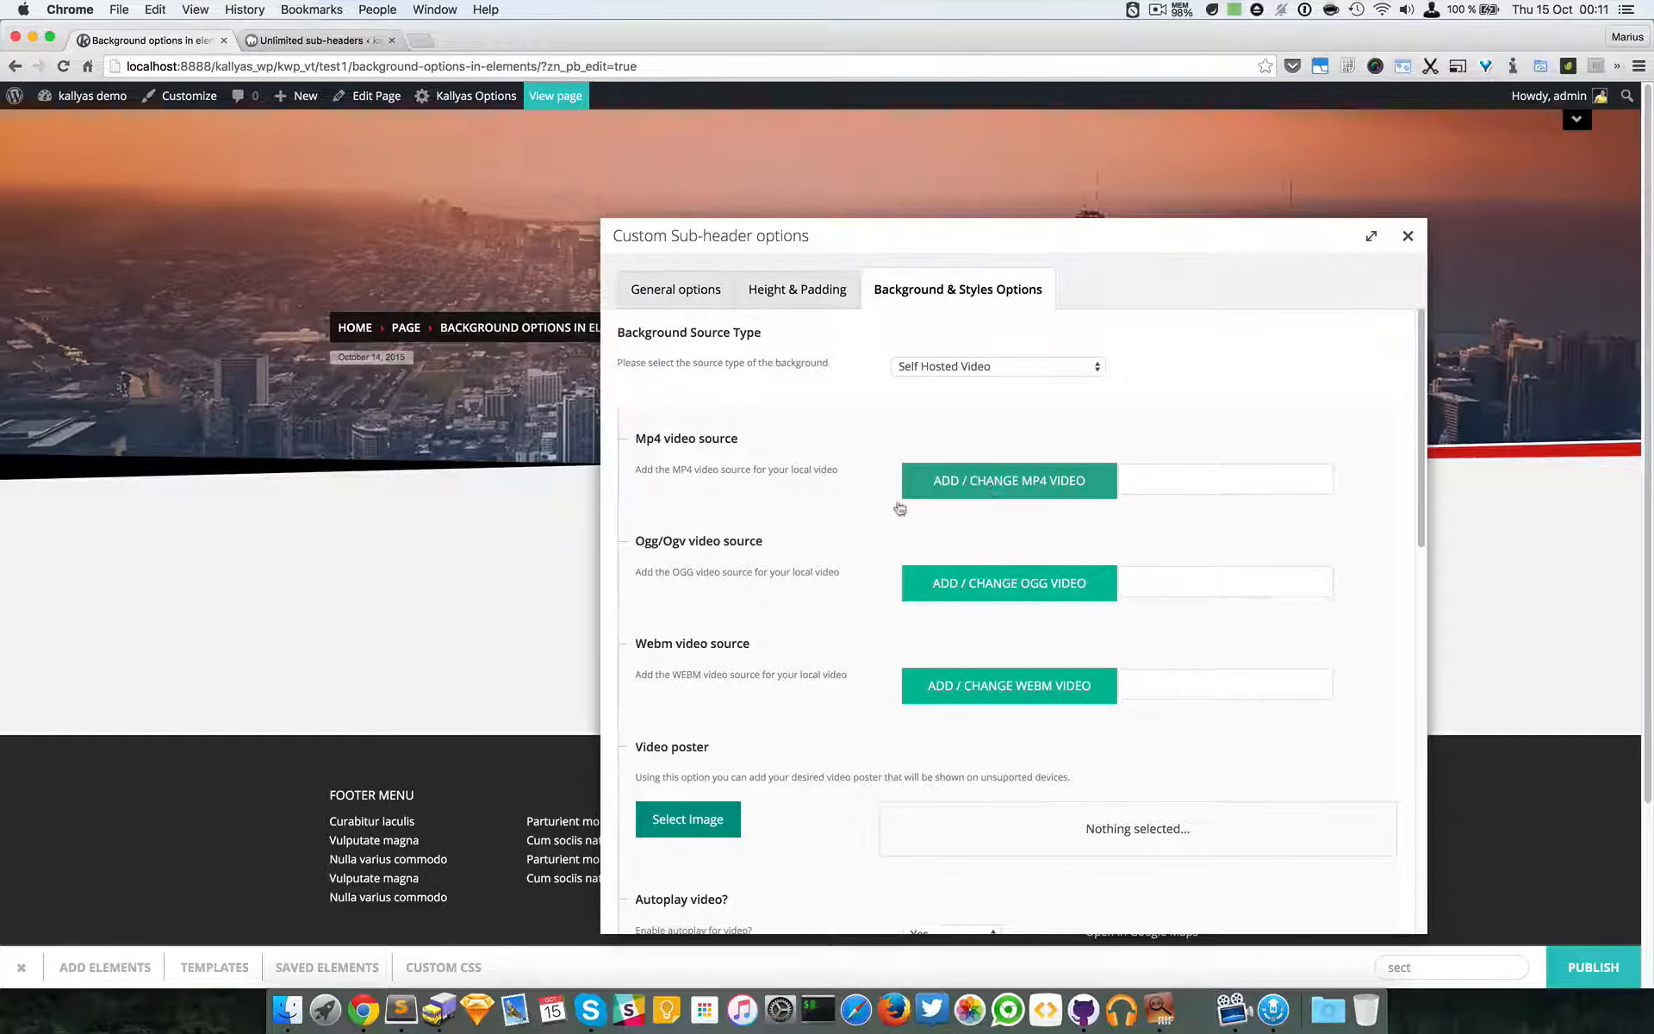
left_click(992, 498)
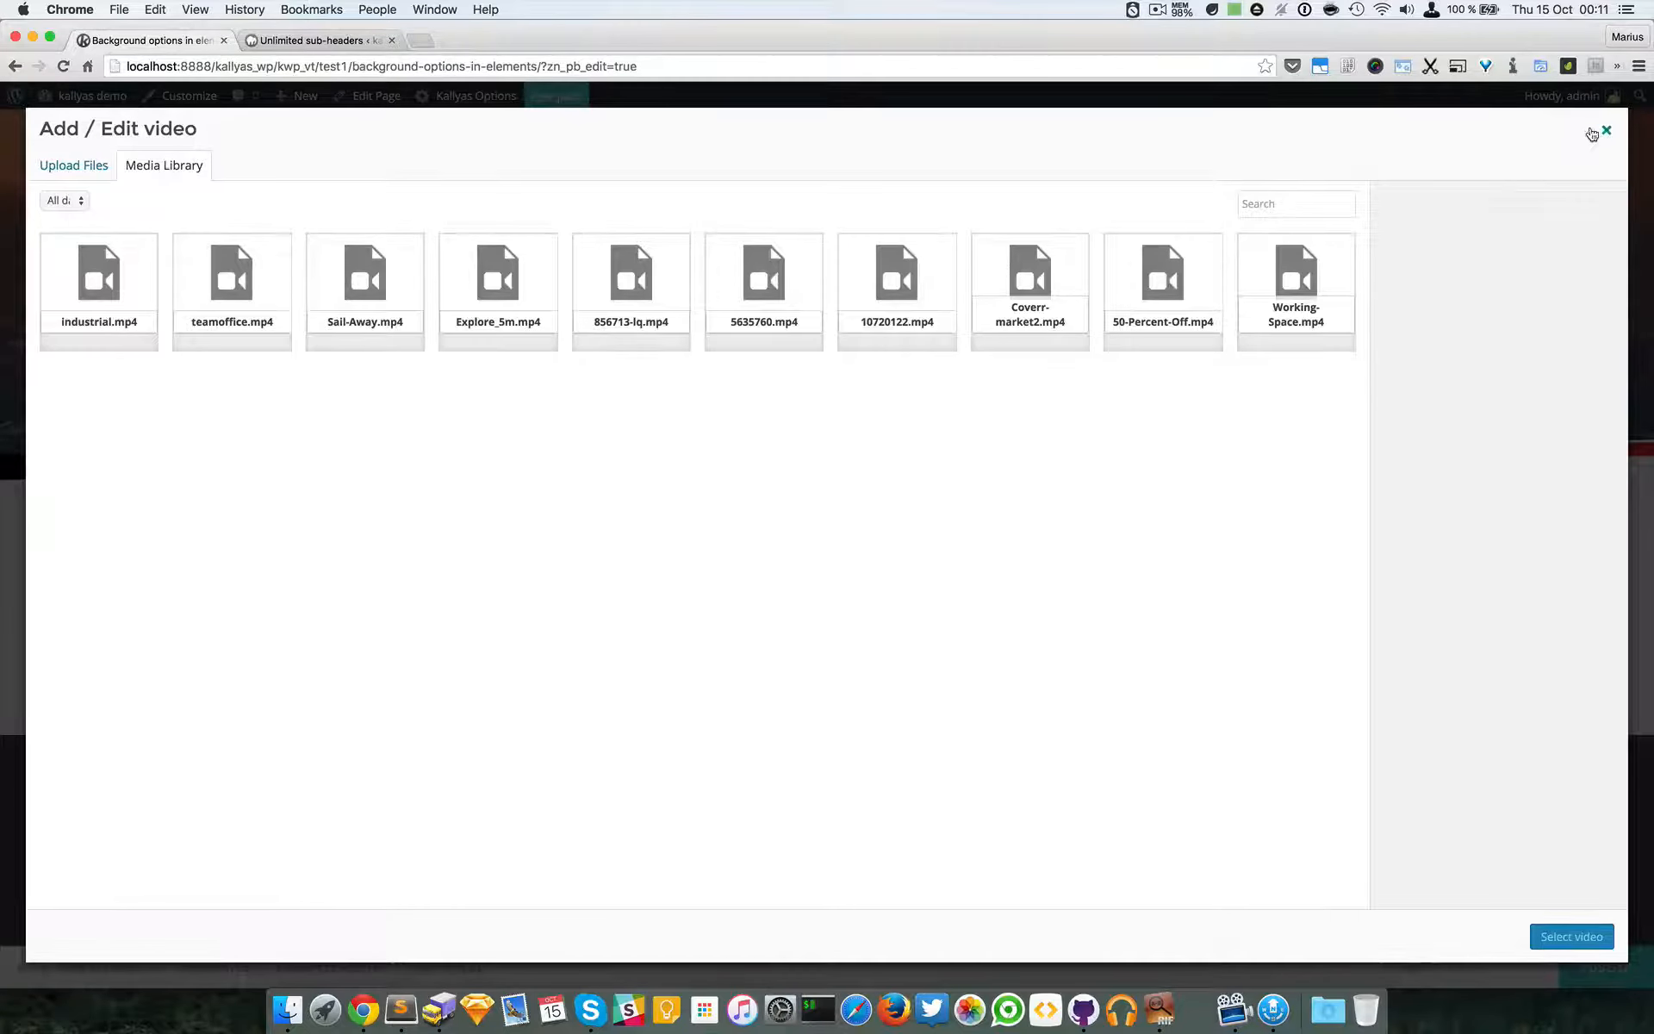
left_click(1601, 132)
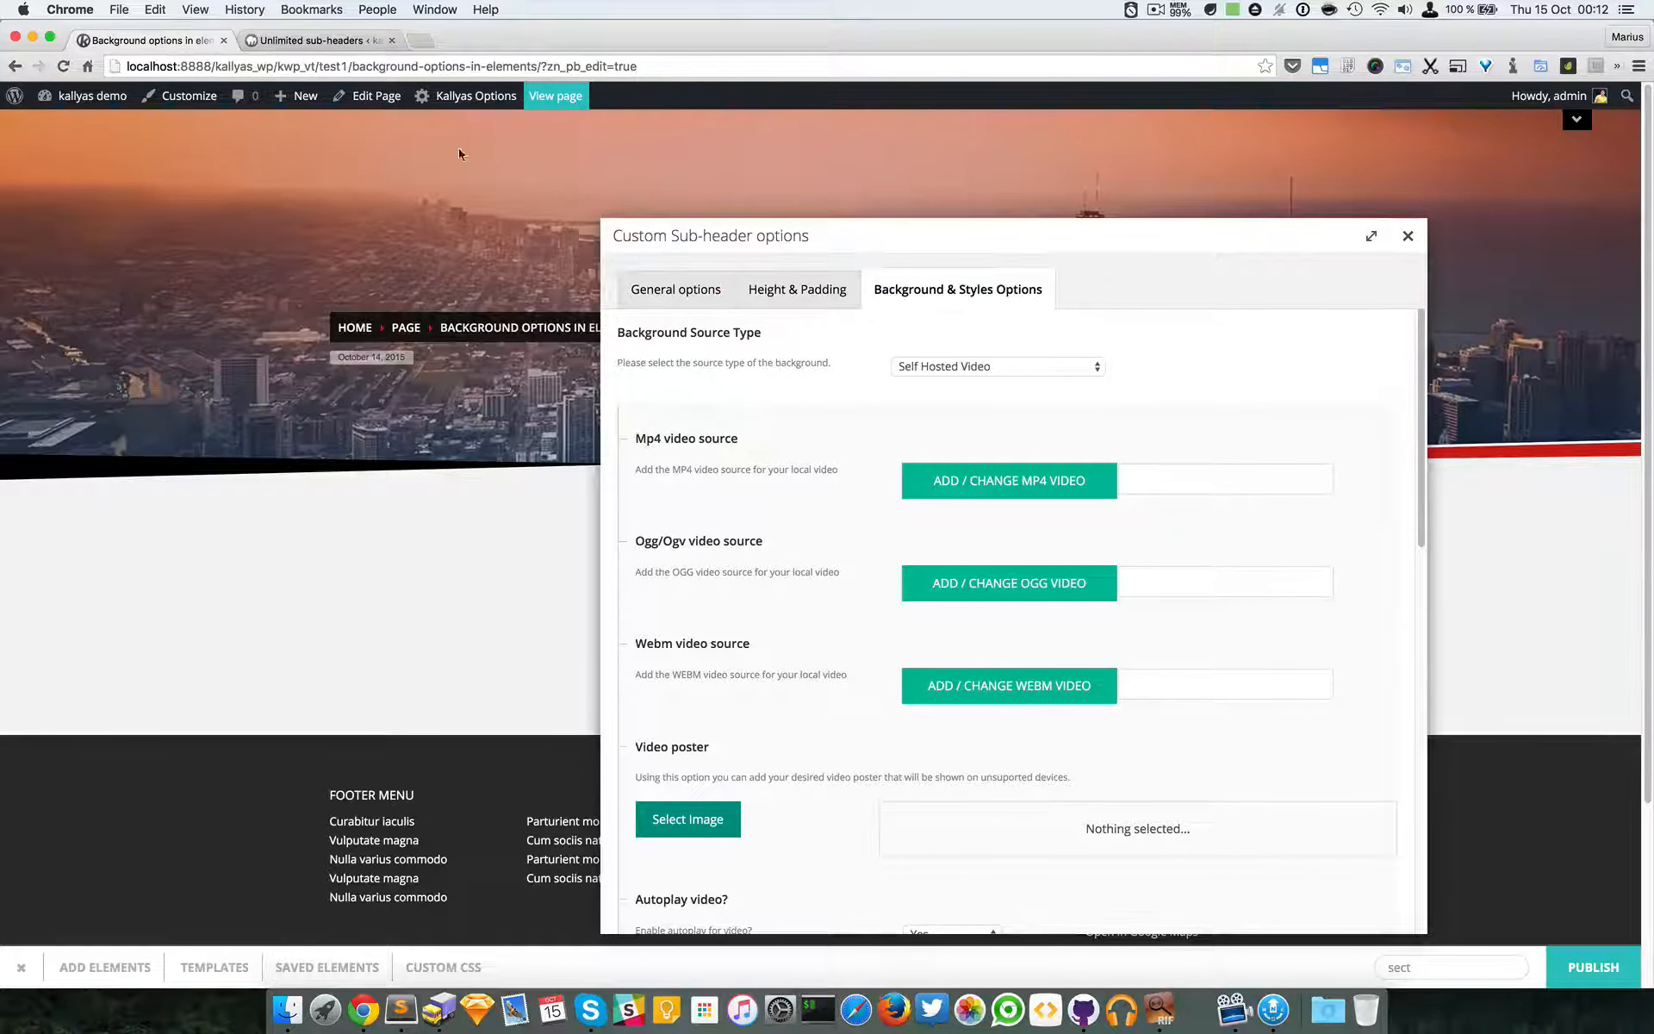
- Search Google in a new browser tab for "can i use mp4 video" and open the Can I use MPEG-4/H.264 support table
left_click(420, 41)
left_click(86, 66)
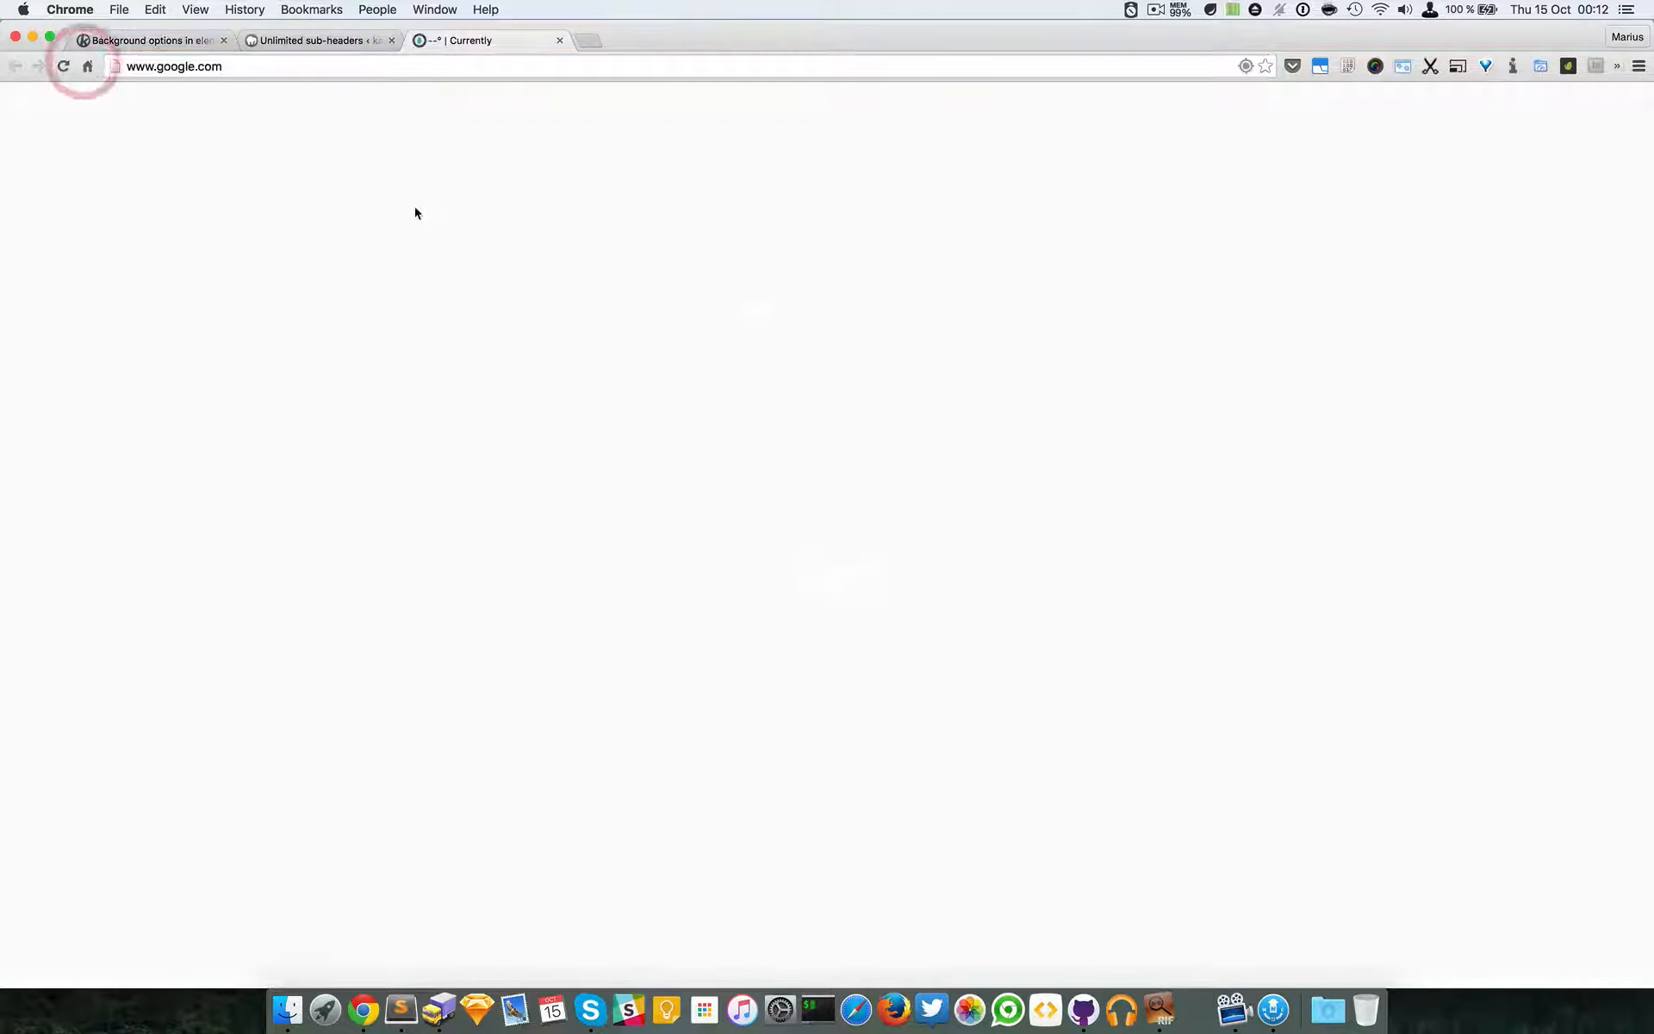
type("an")
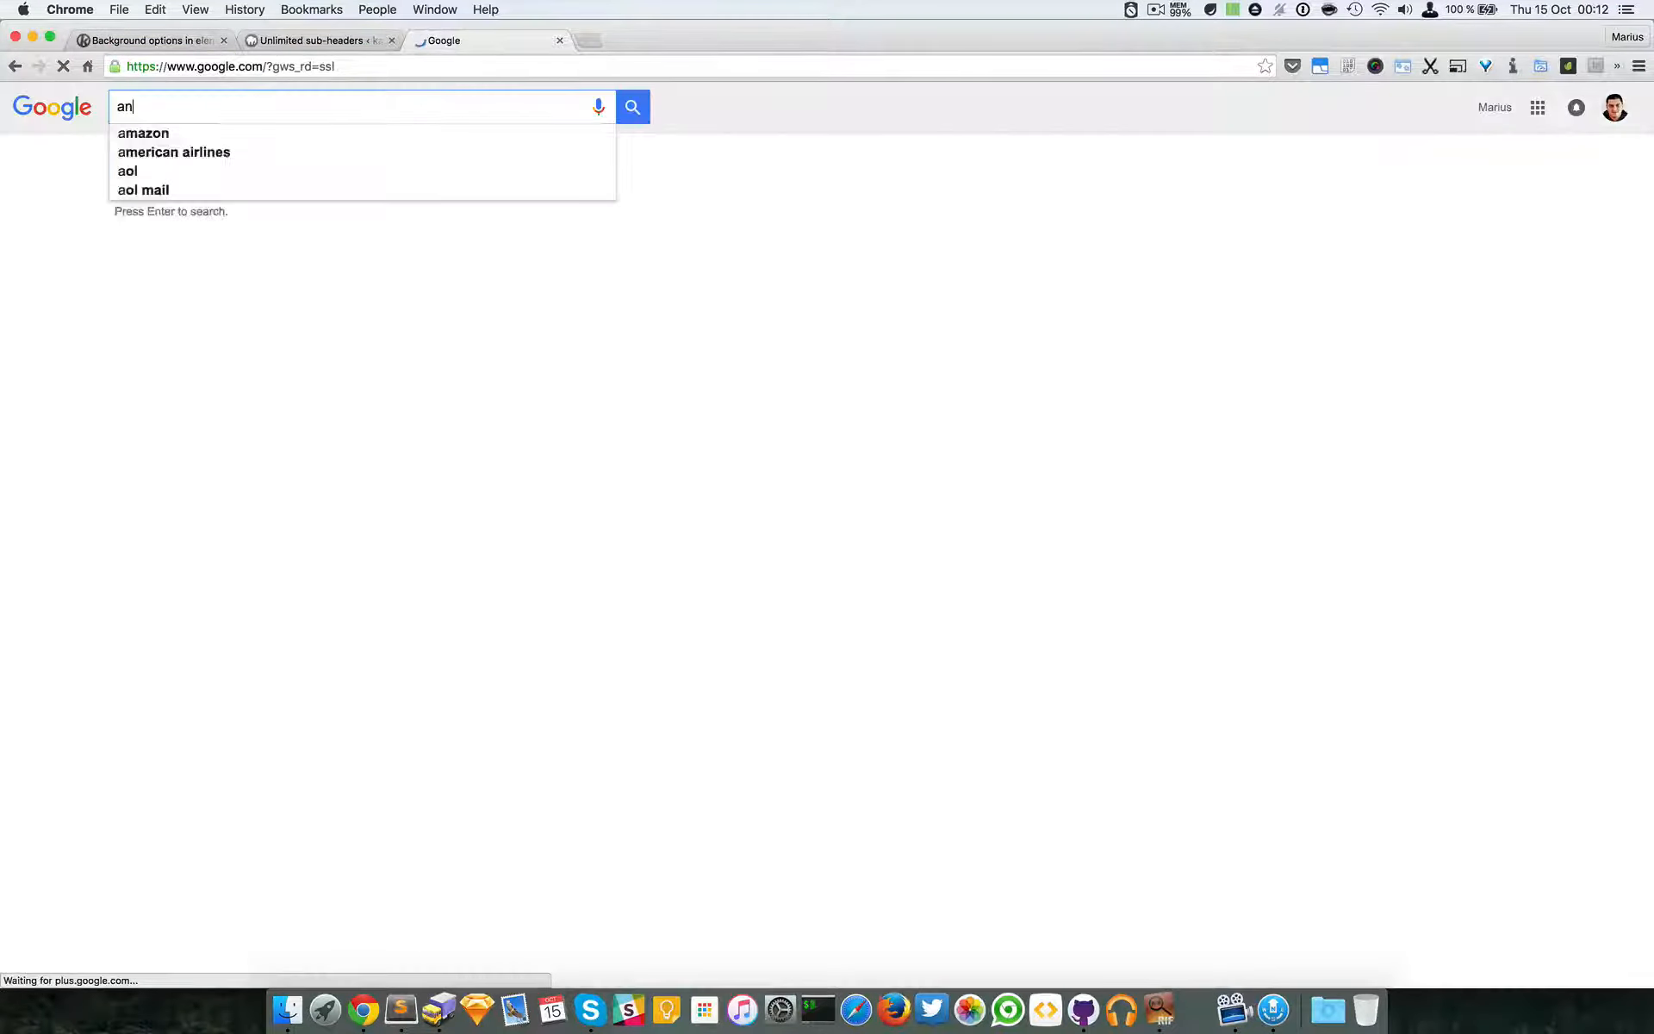
key("BackSpace")
key("BackSpace")
type("can i use")
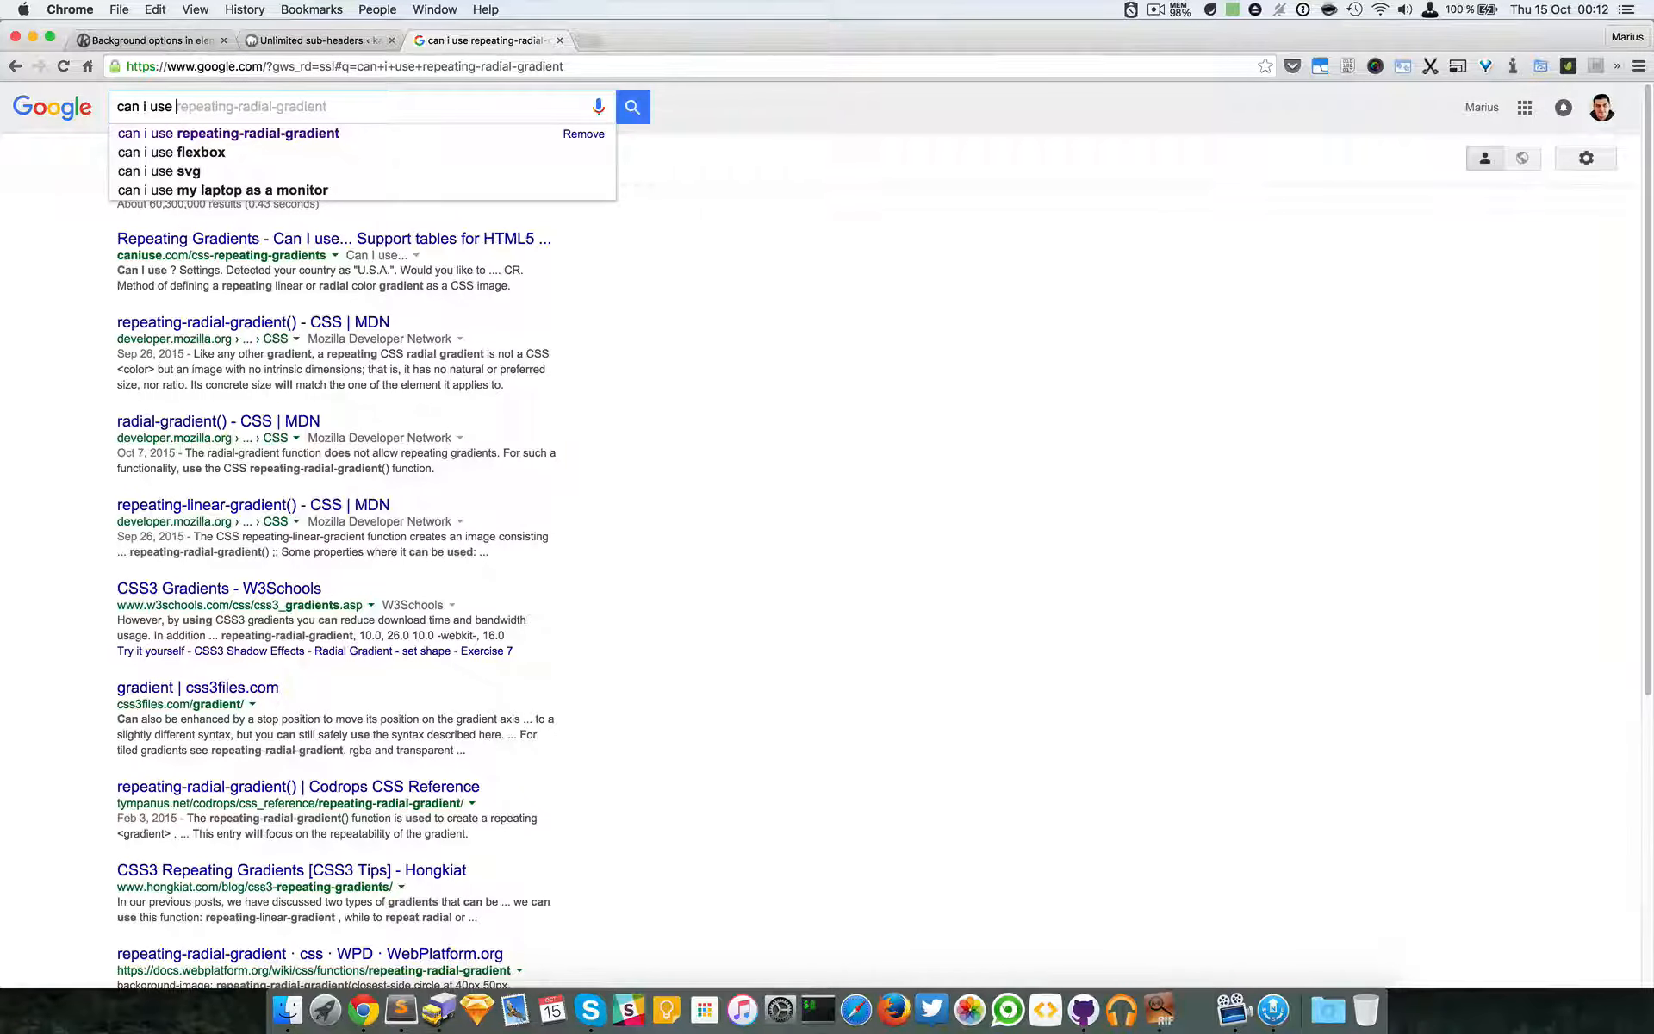
type("m")
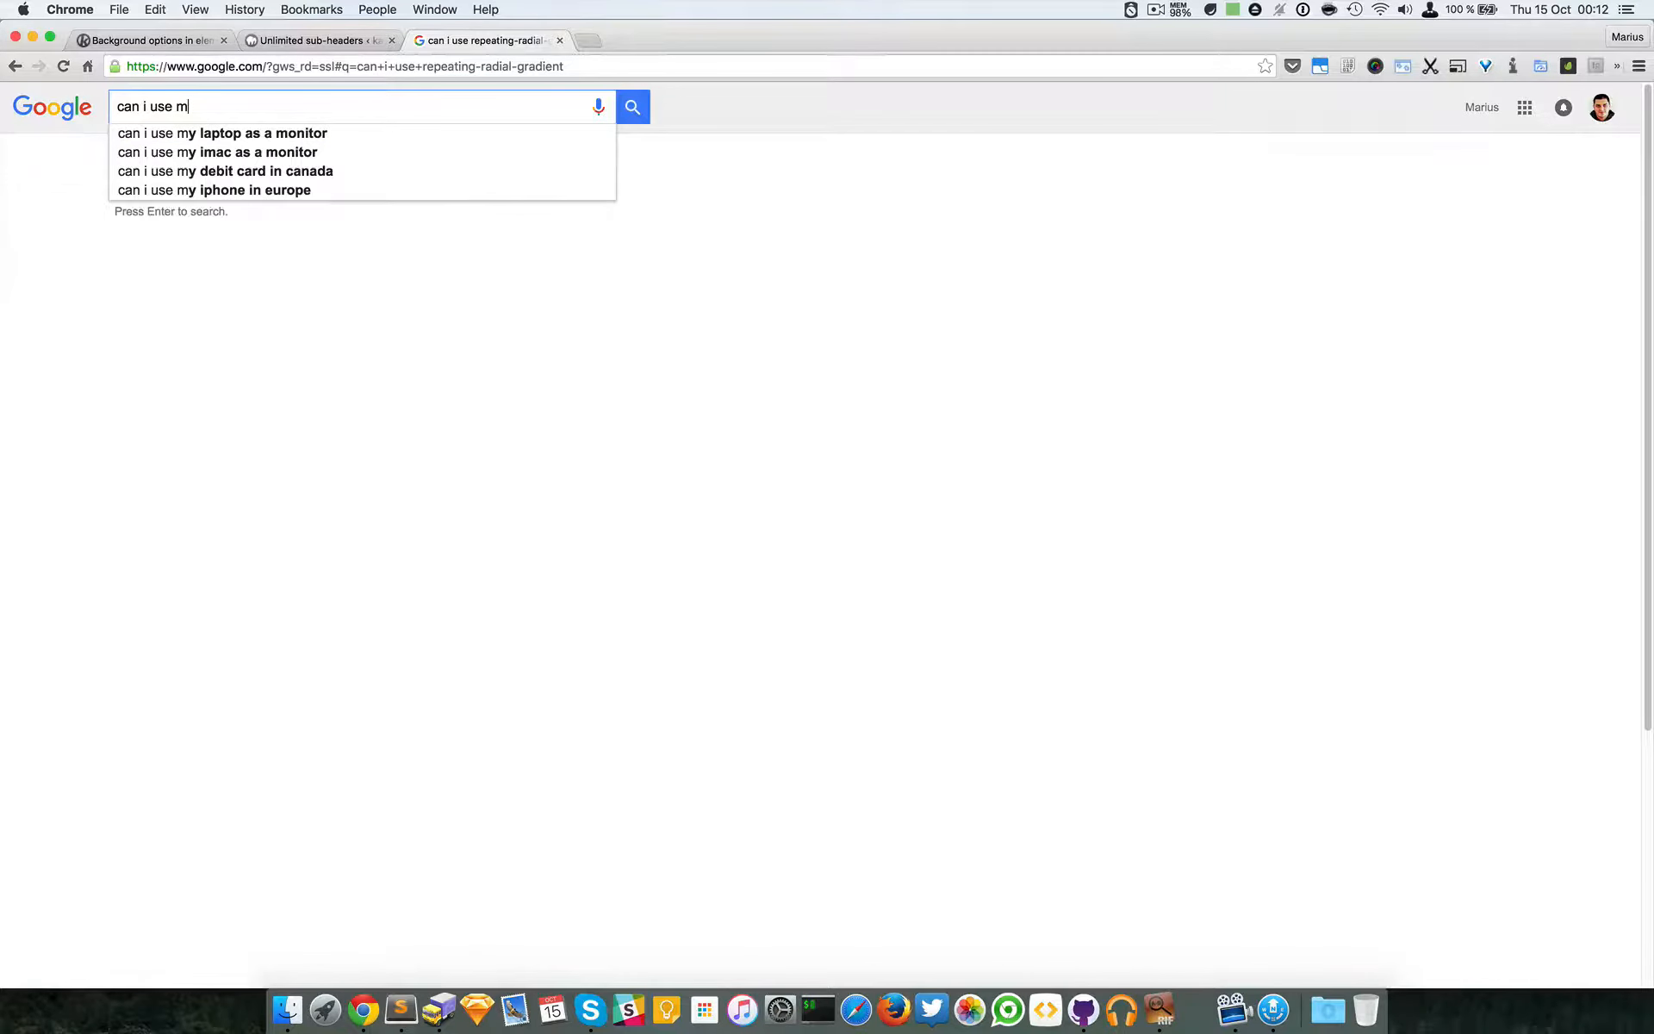
type("p4 video")
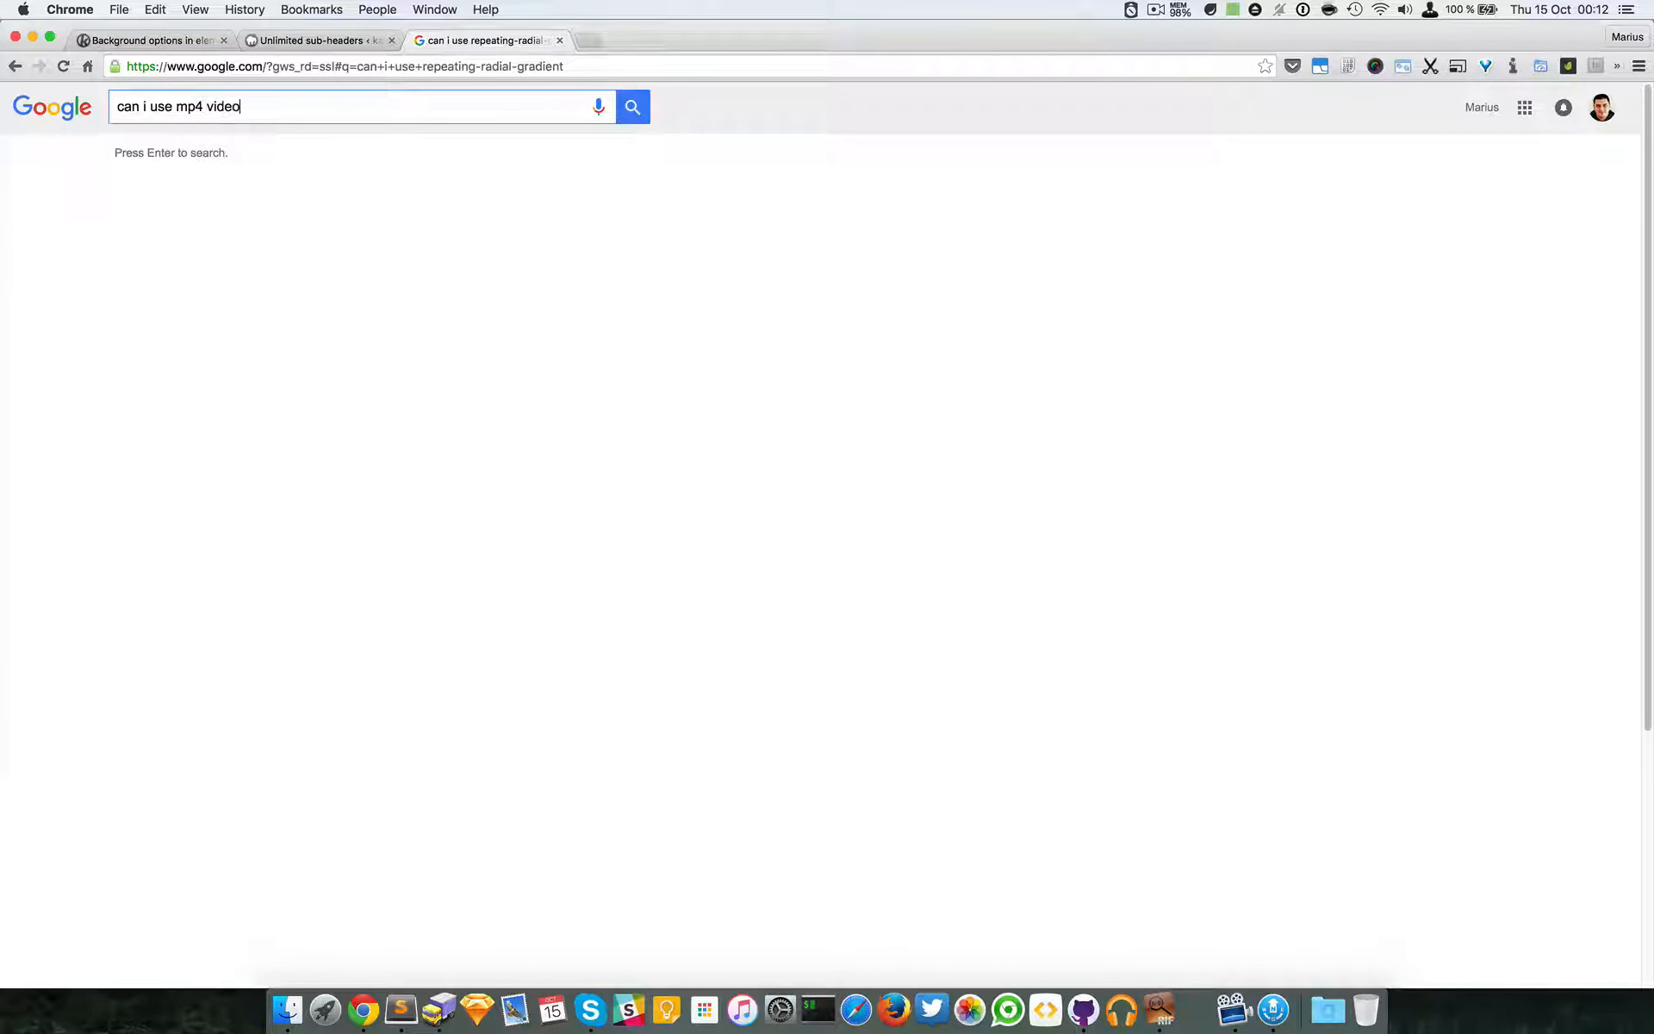
key("Return")
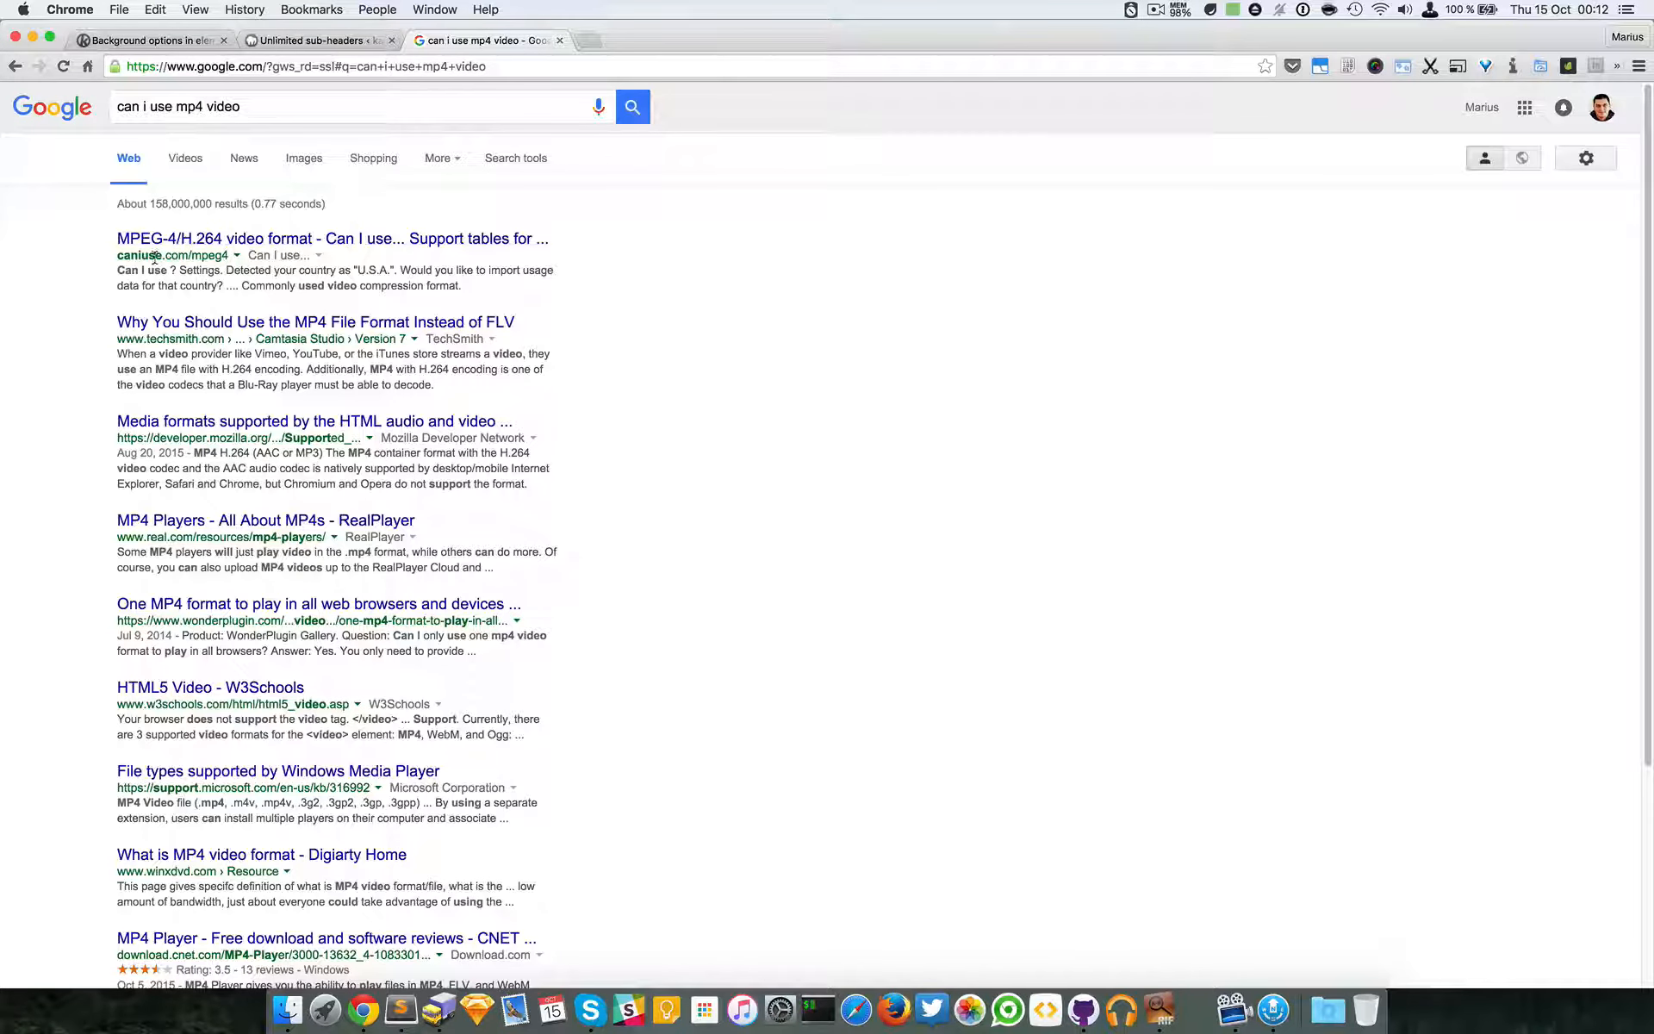
left_click(210, 238)
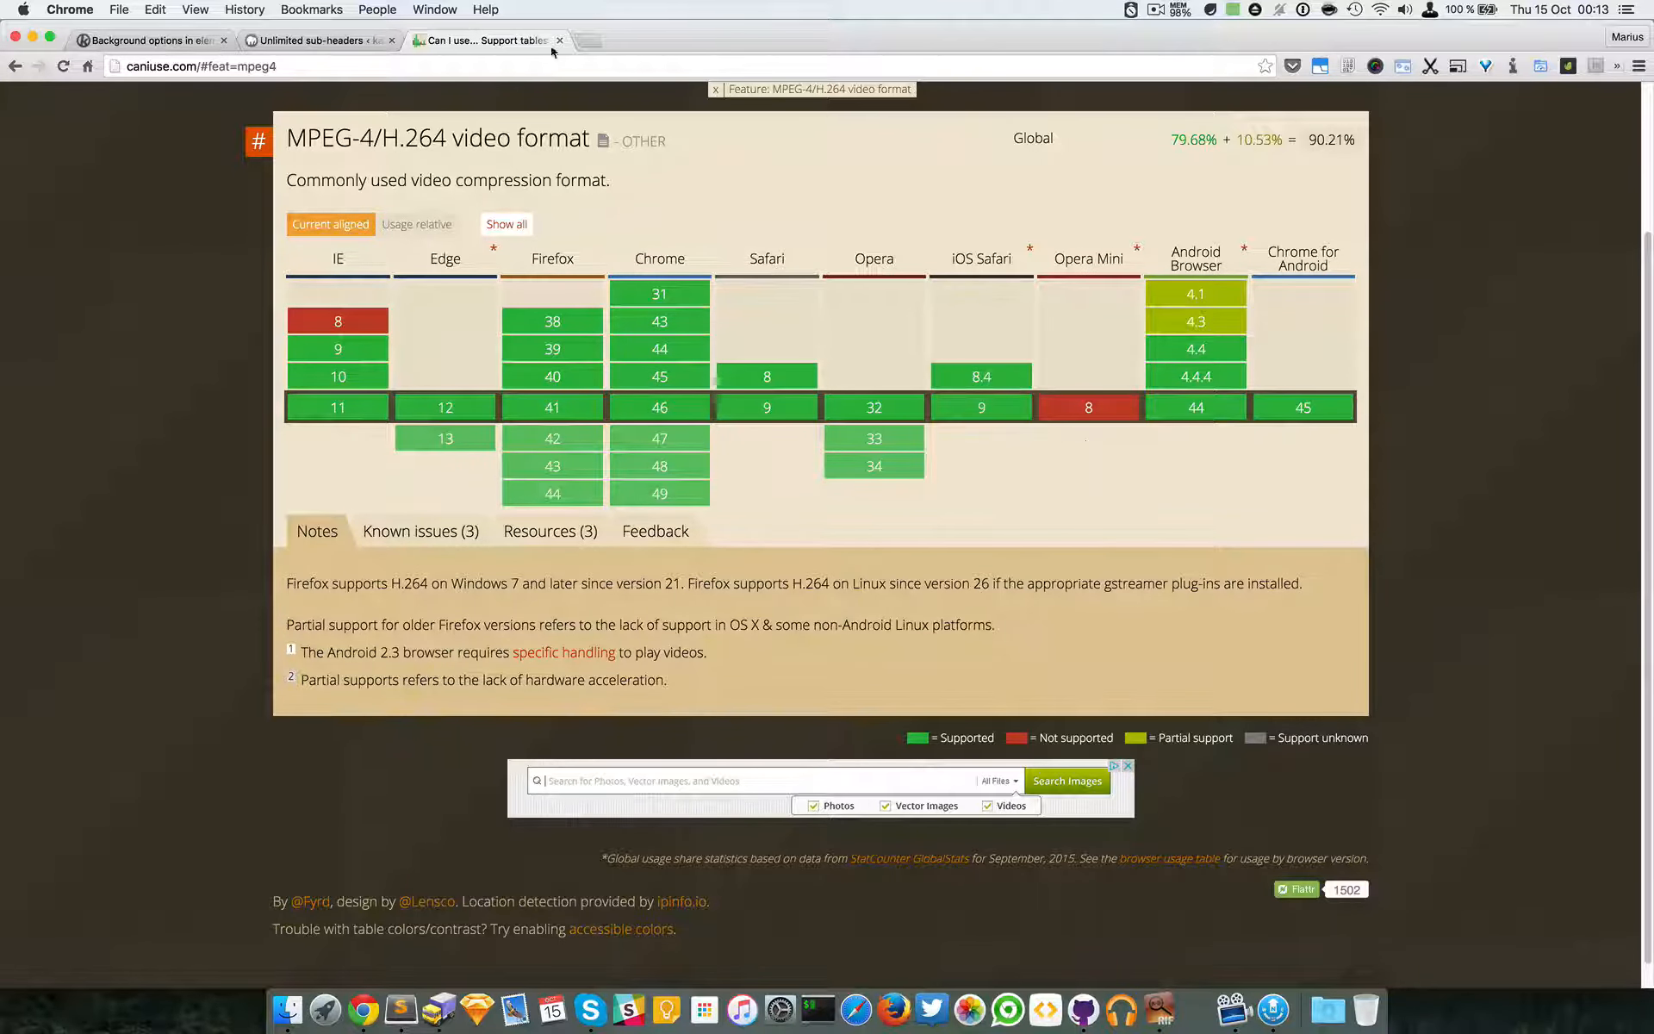
- Return to the page builder and choose Working-Space.mp4 from the media library as the sub-header's Mp4 video source
left_click(149, 39)
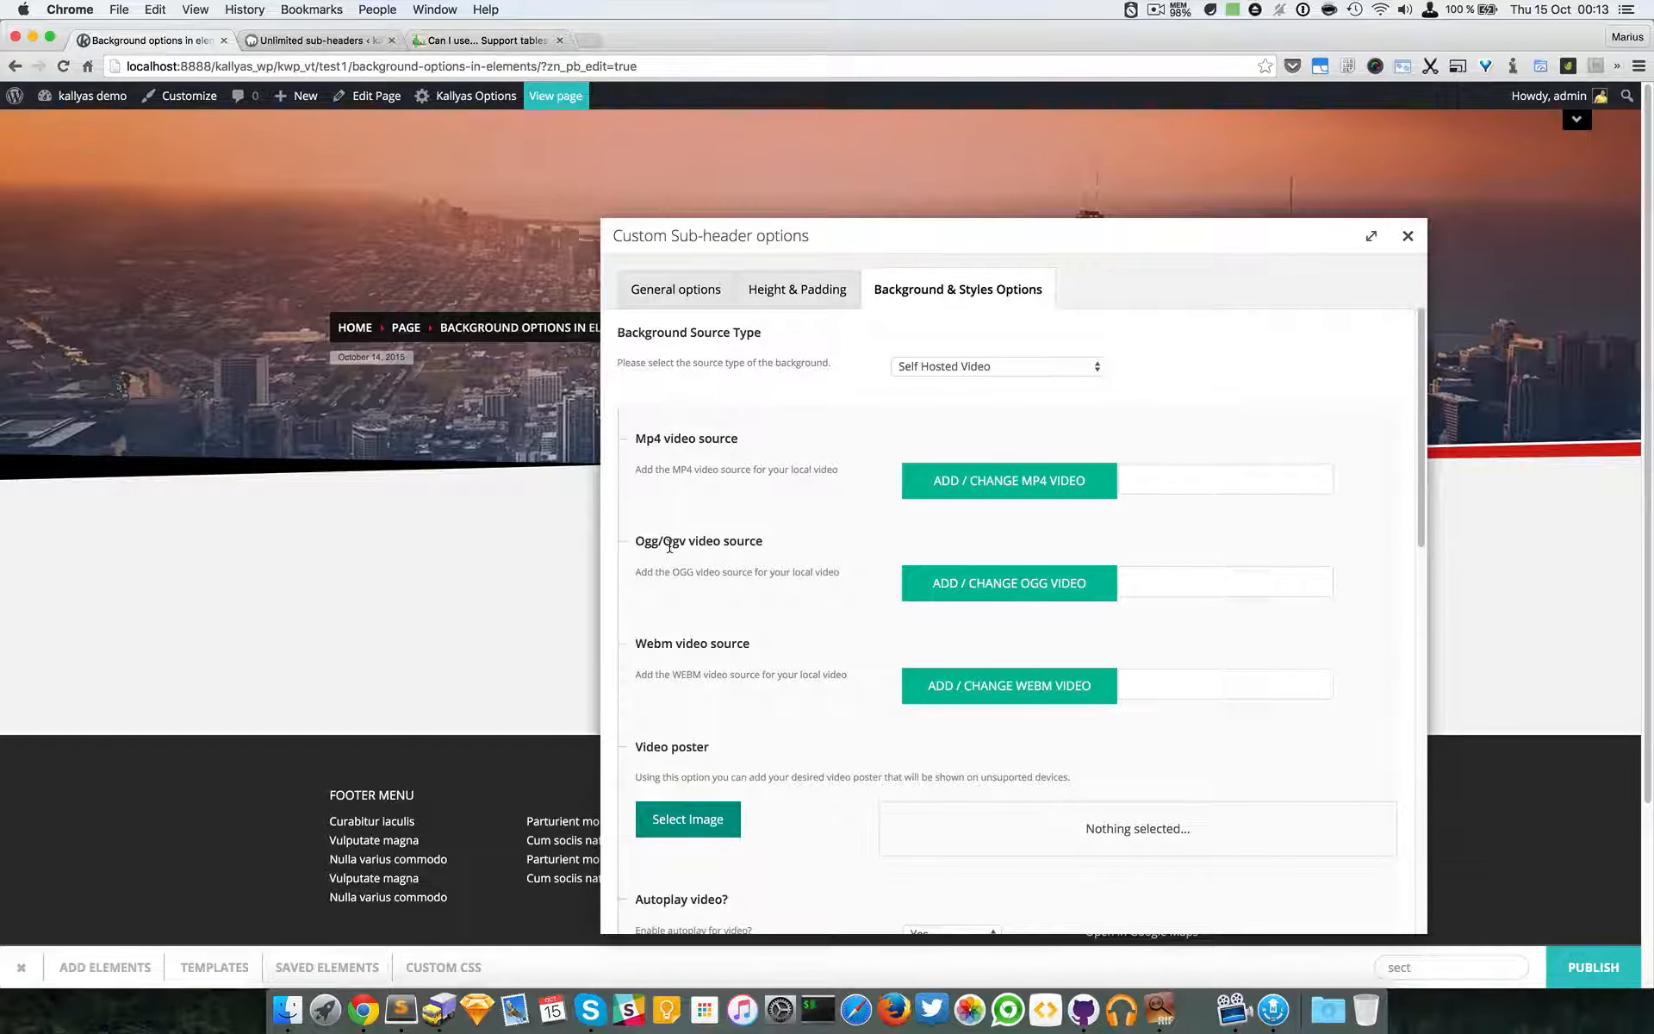
left_click_drag(663, 543, 687, 548)
left_click(967, 484)
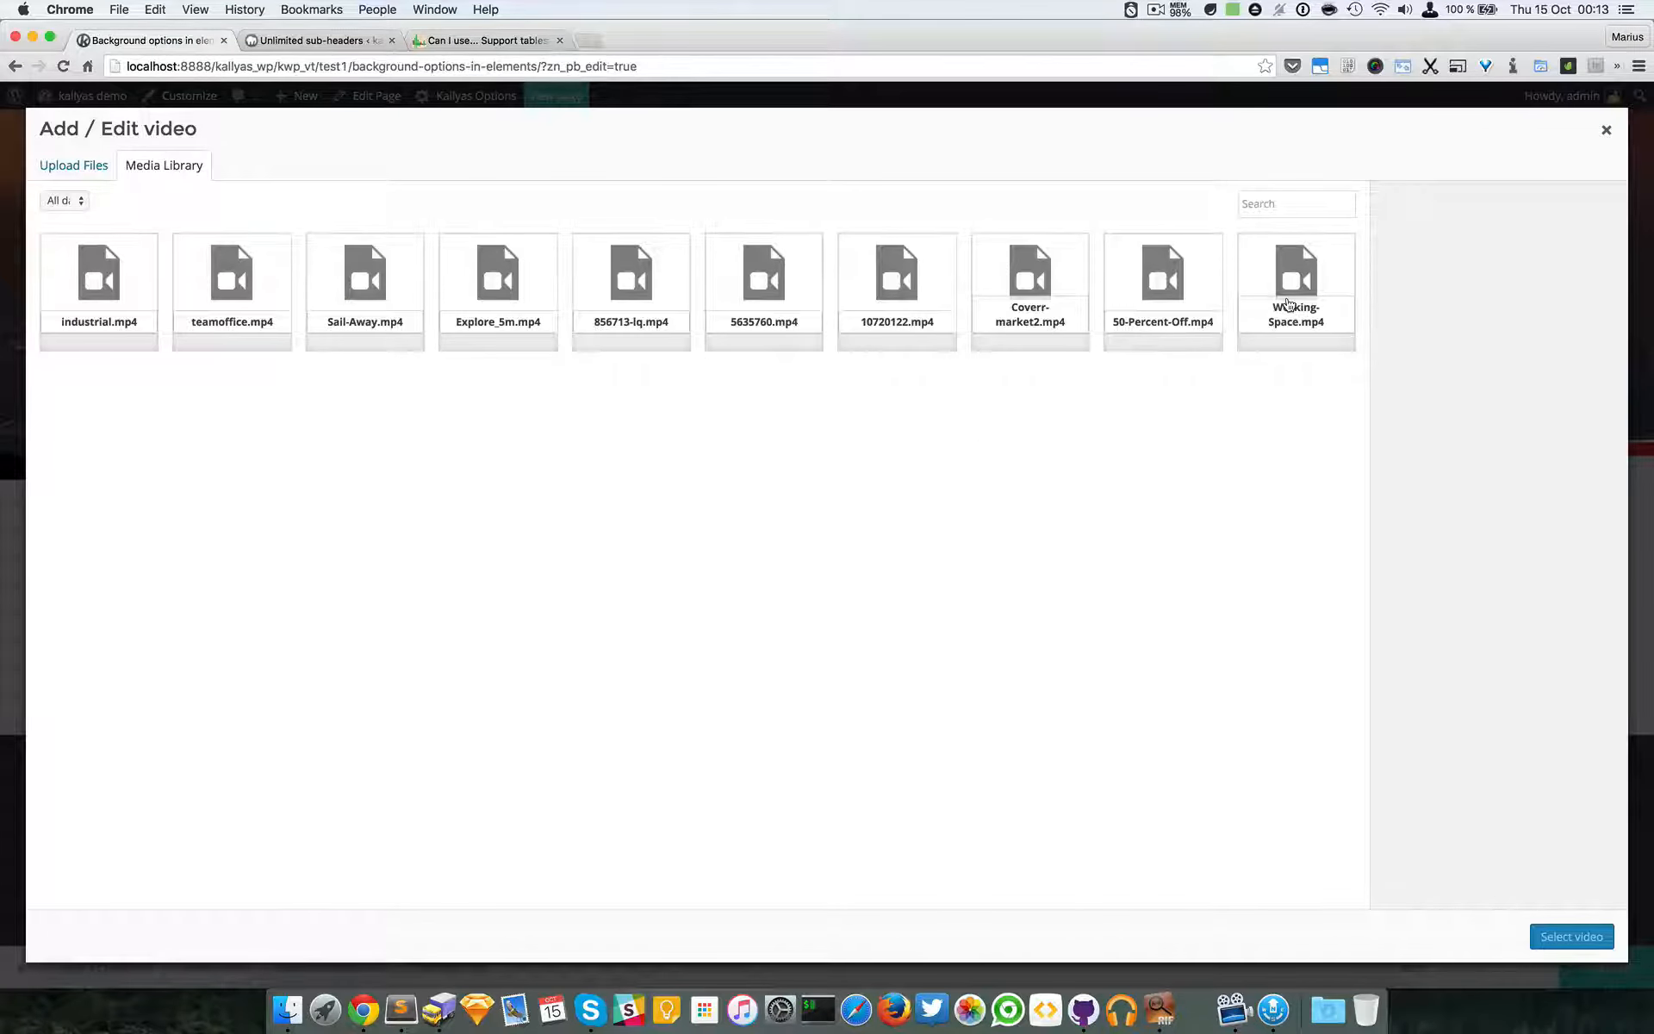
left_click(1287, 325)
left_click(1590, 939)
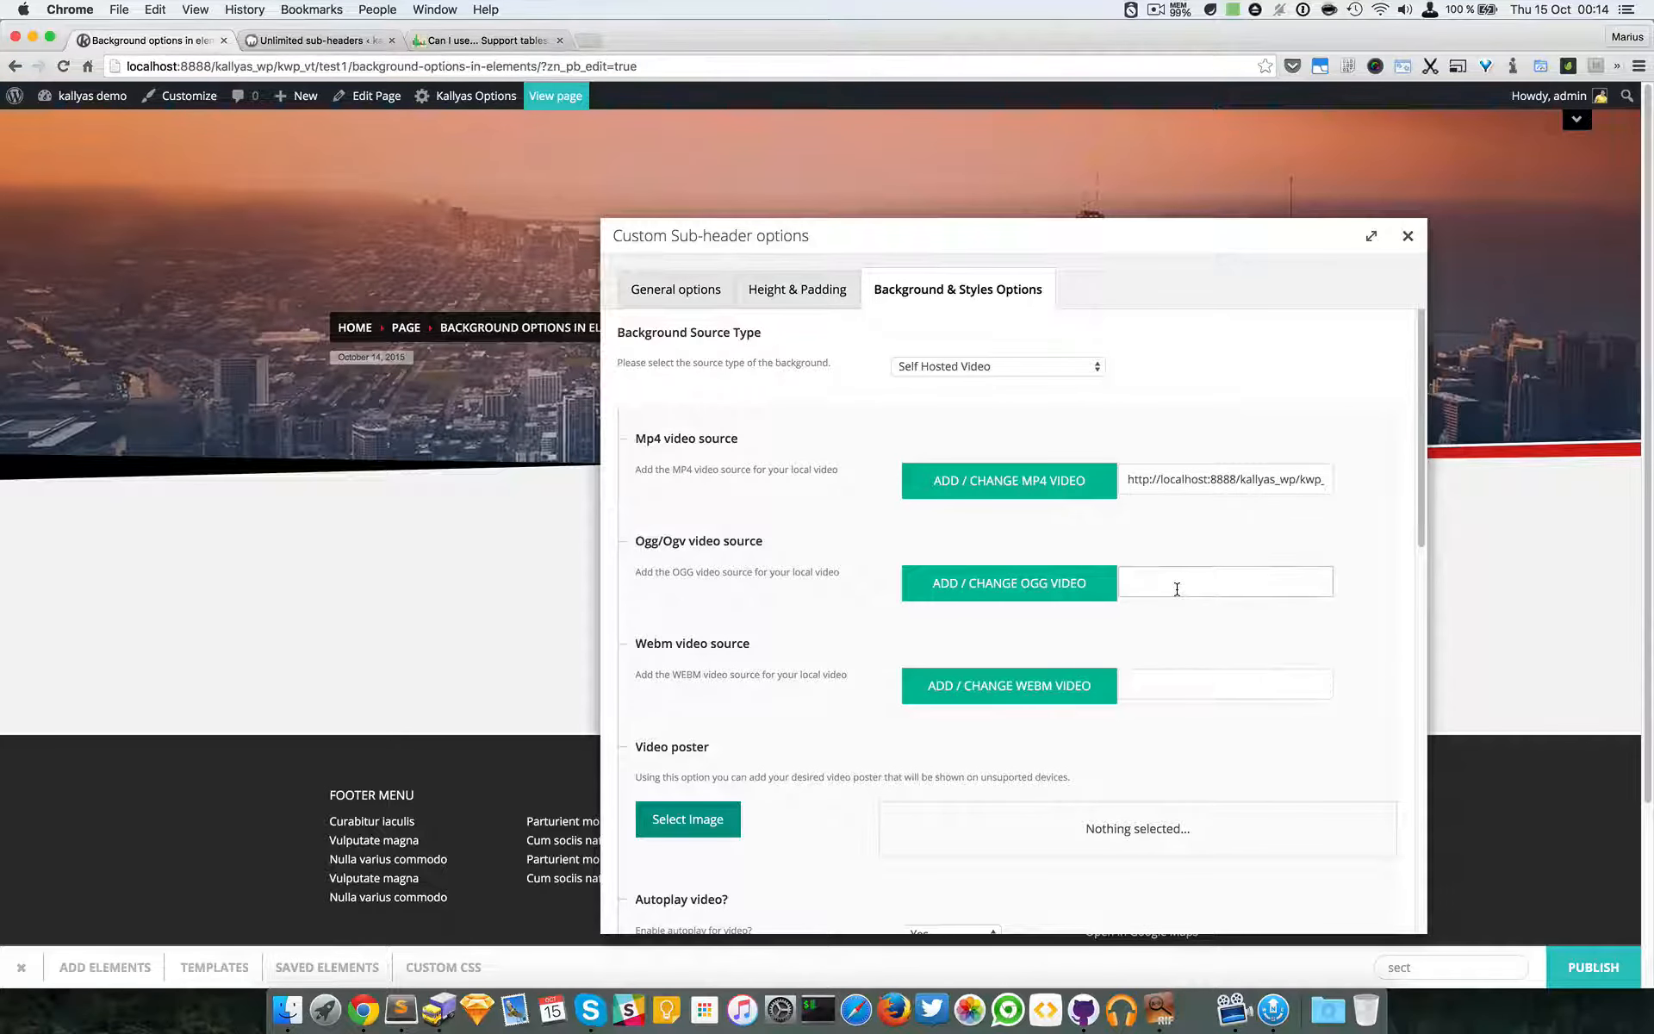
- Choose Working-Space.ogv as the sub-header's Ogg/Ogv video source and Working-Space.webm as its Webm video source from the media library
left_click(1081, 593)
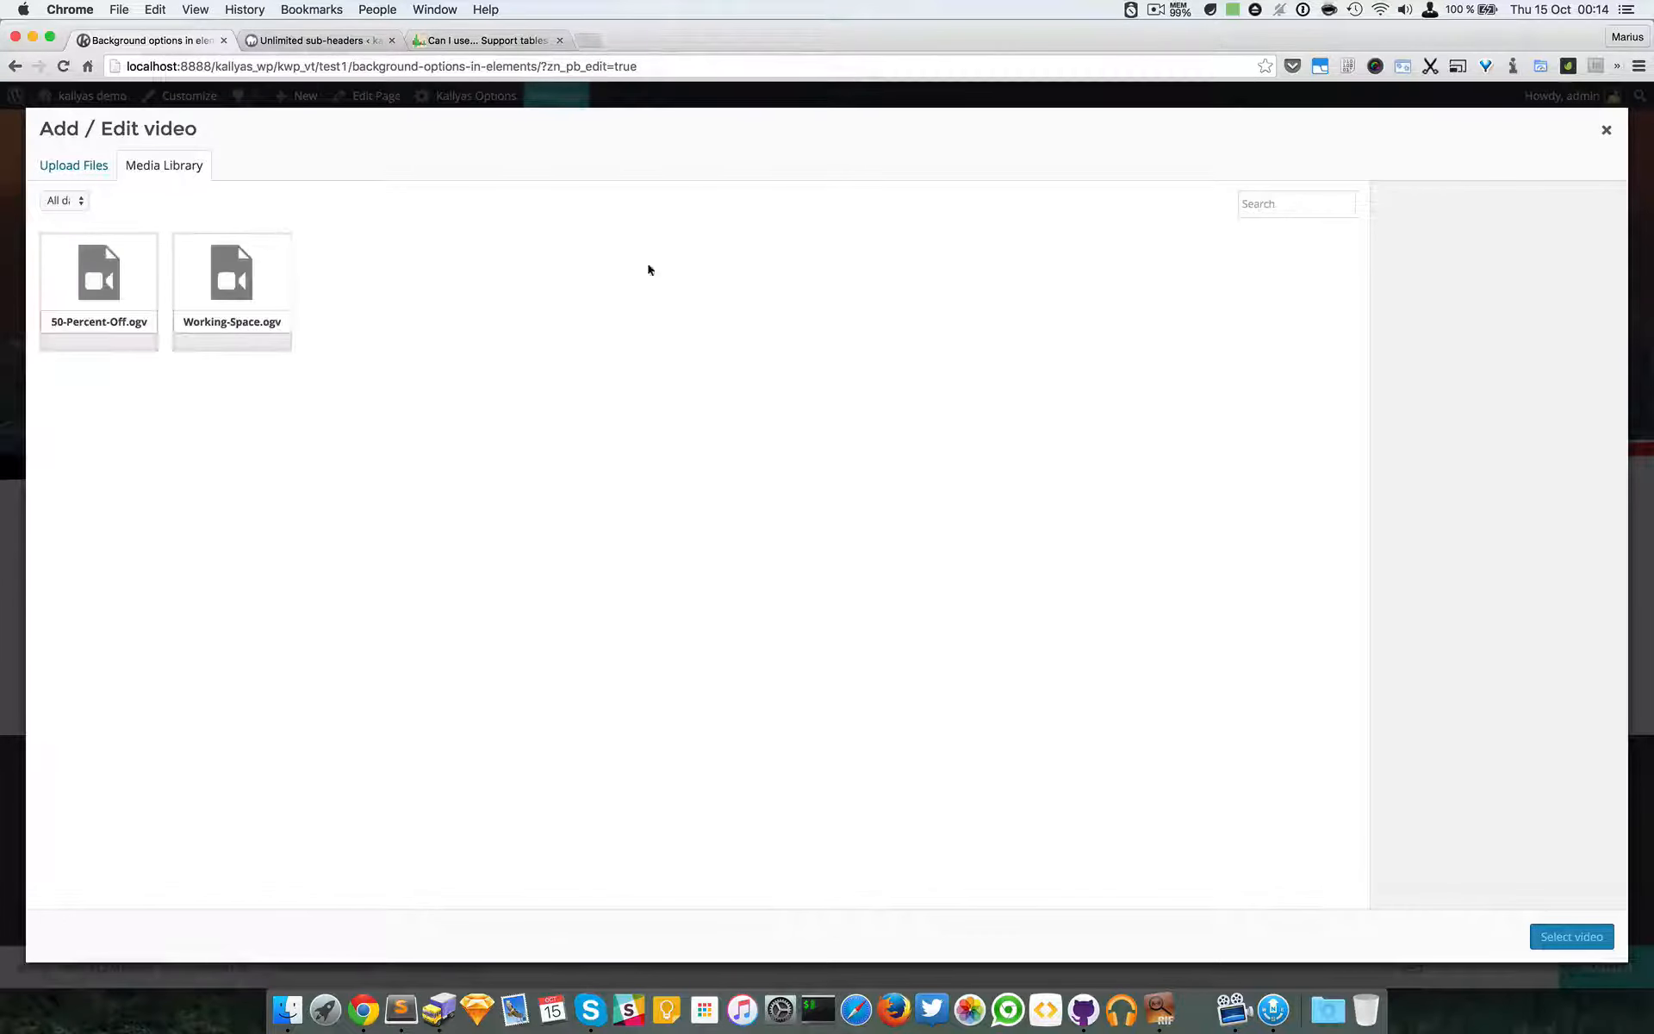
left_click(211, 271)
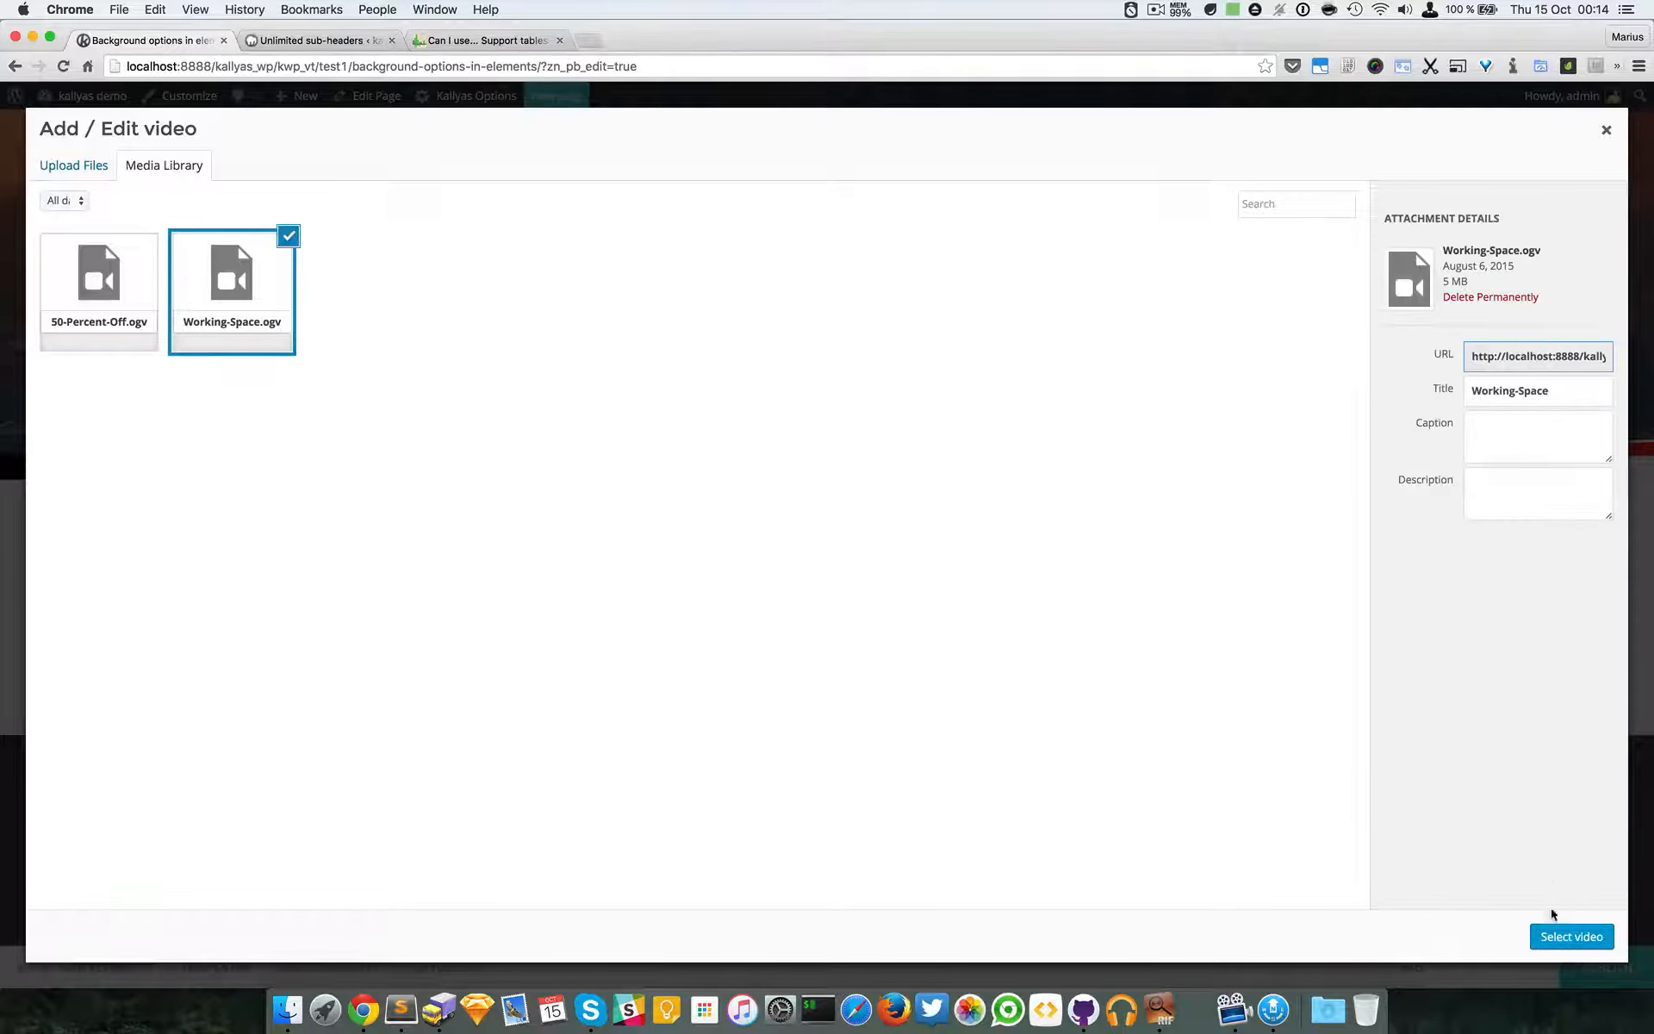
left_click(1570, 937)
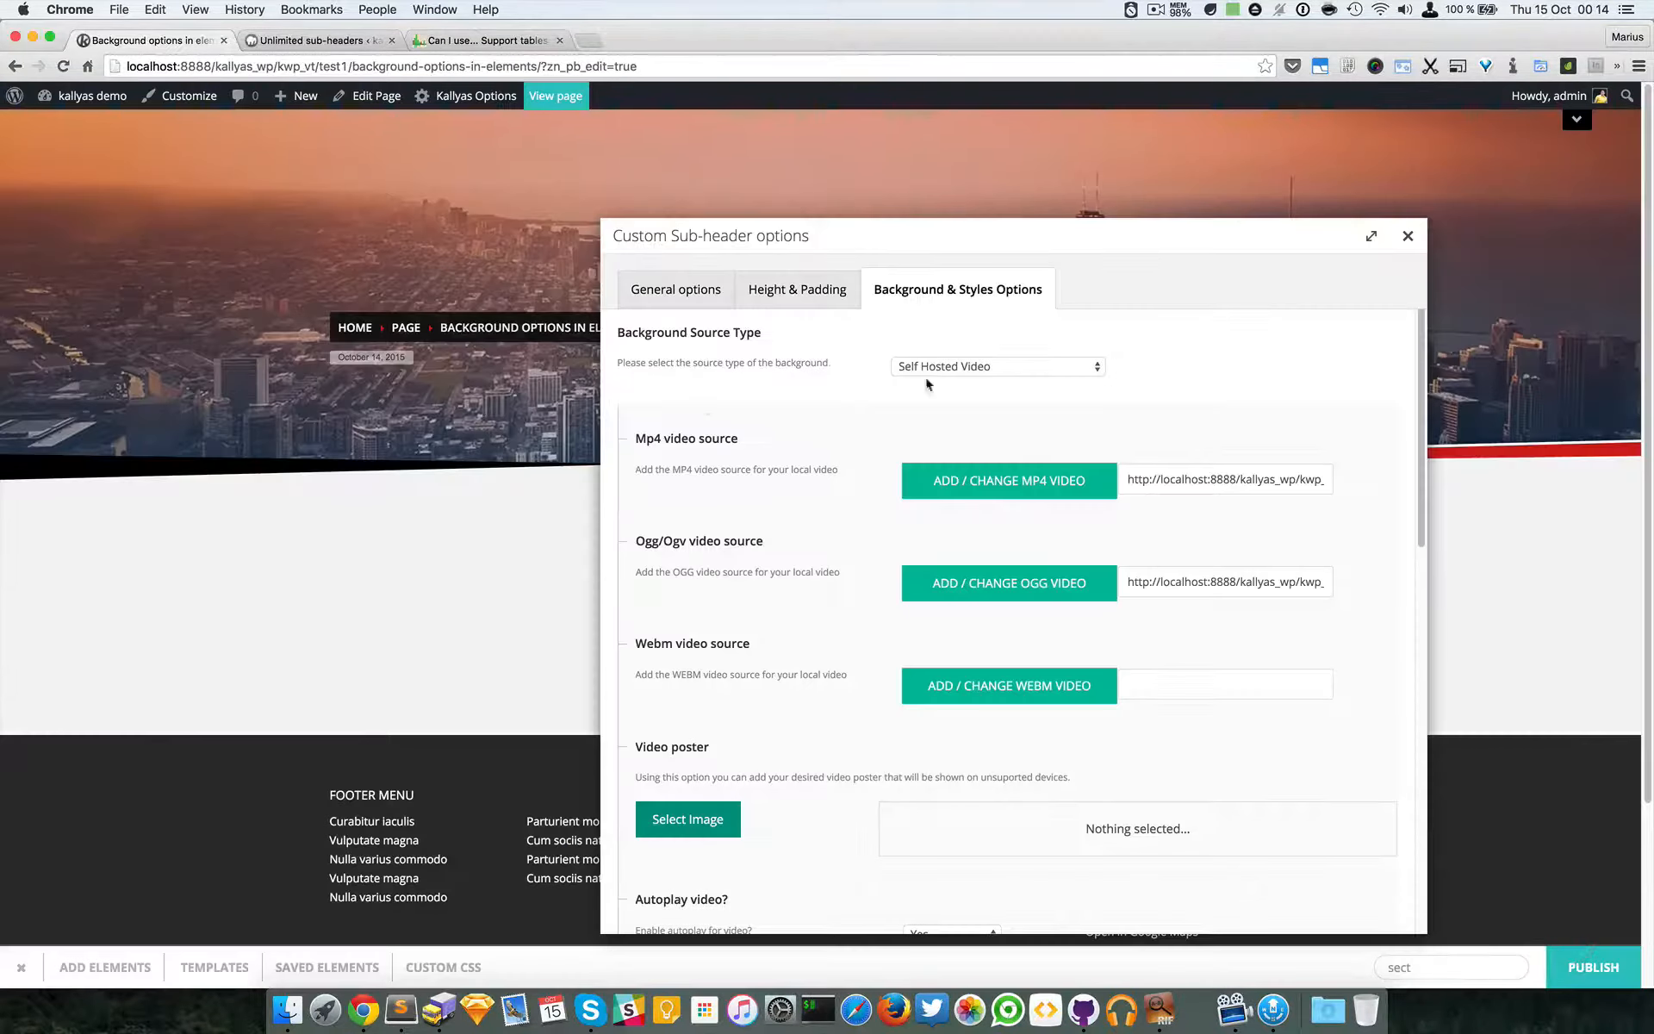
left_click(1057, 706)
left_click(635, 274)
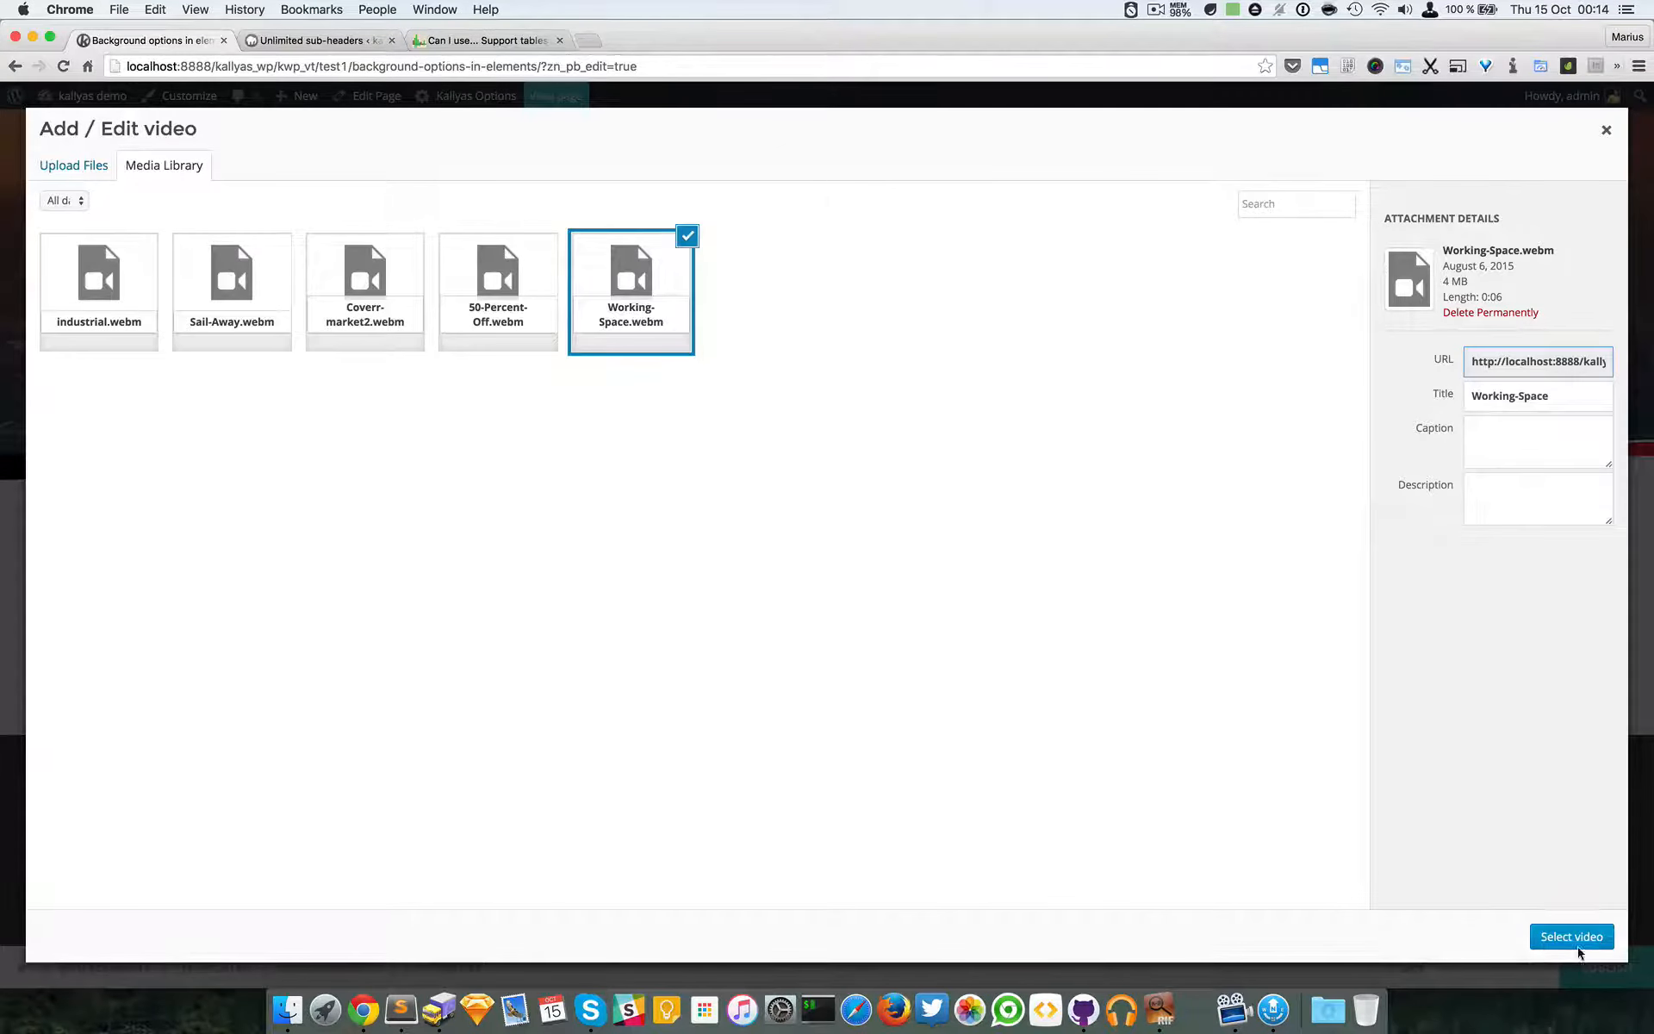
left_click(1579, 947)
- Insert Working-Space.jpg from the media library as the sub-header's video poster
scroll(1176, 566, "down", 2)
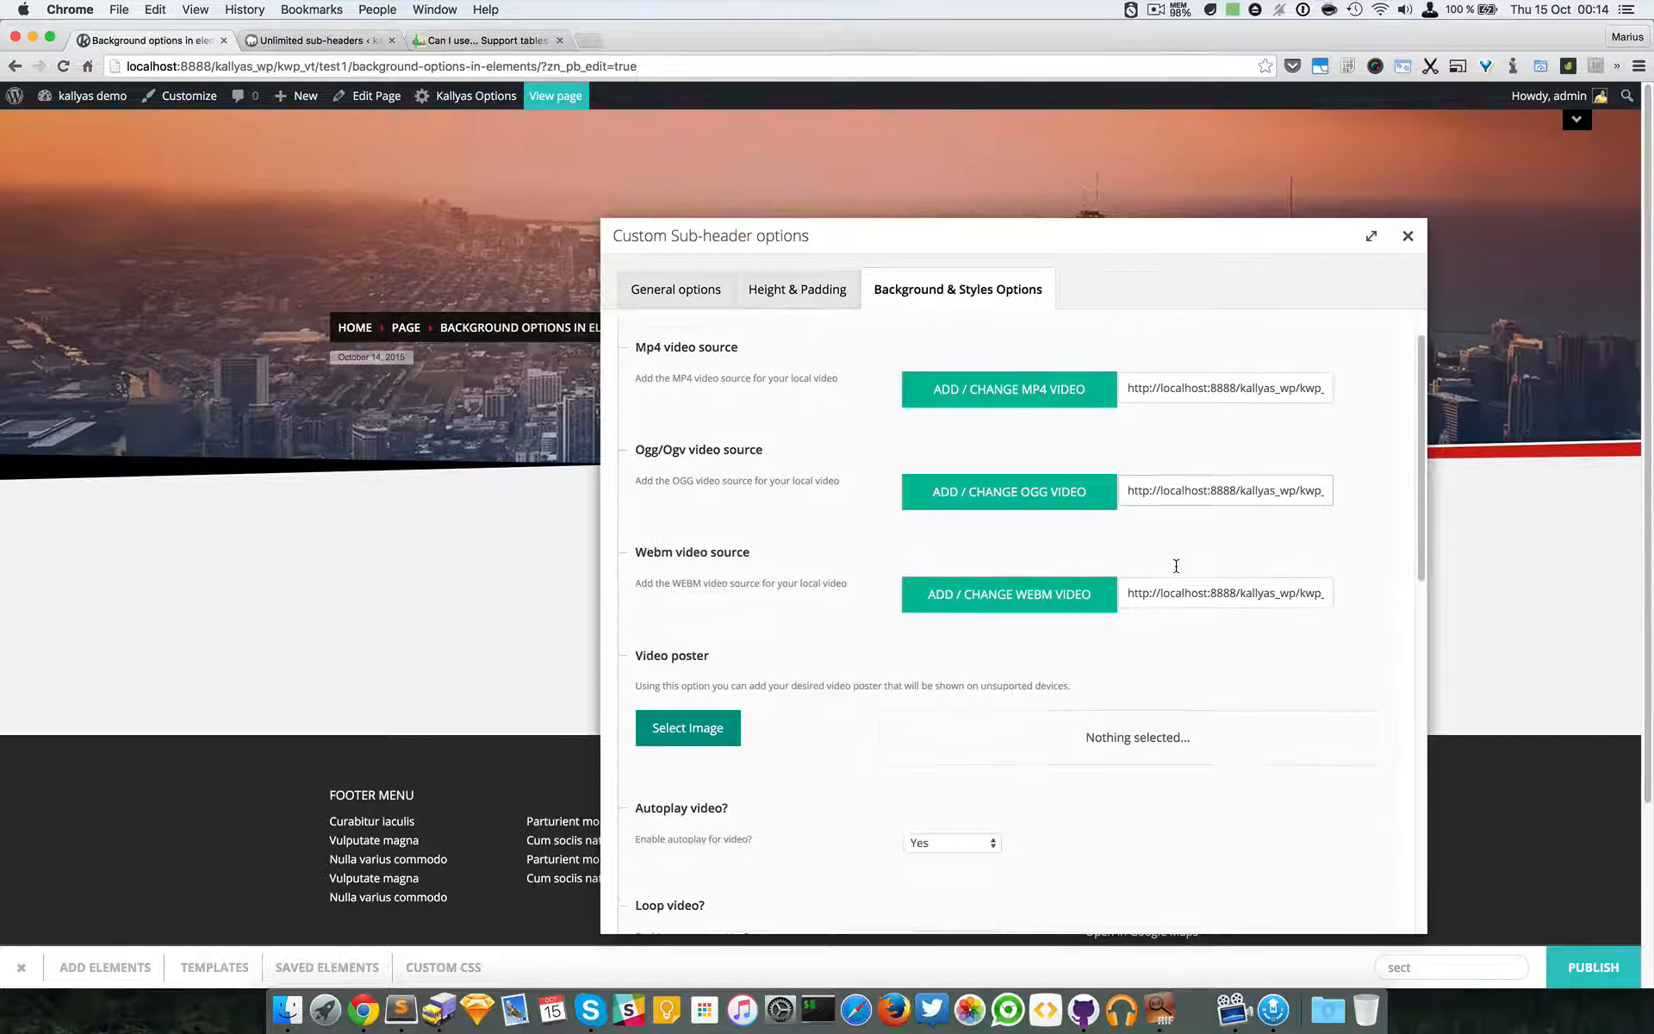
scroll(1176, 566, "down", 2)
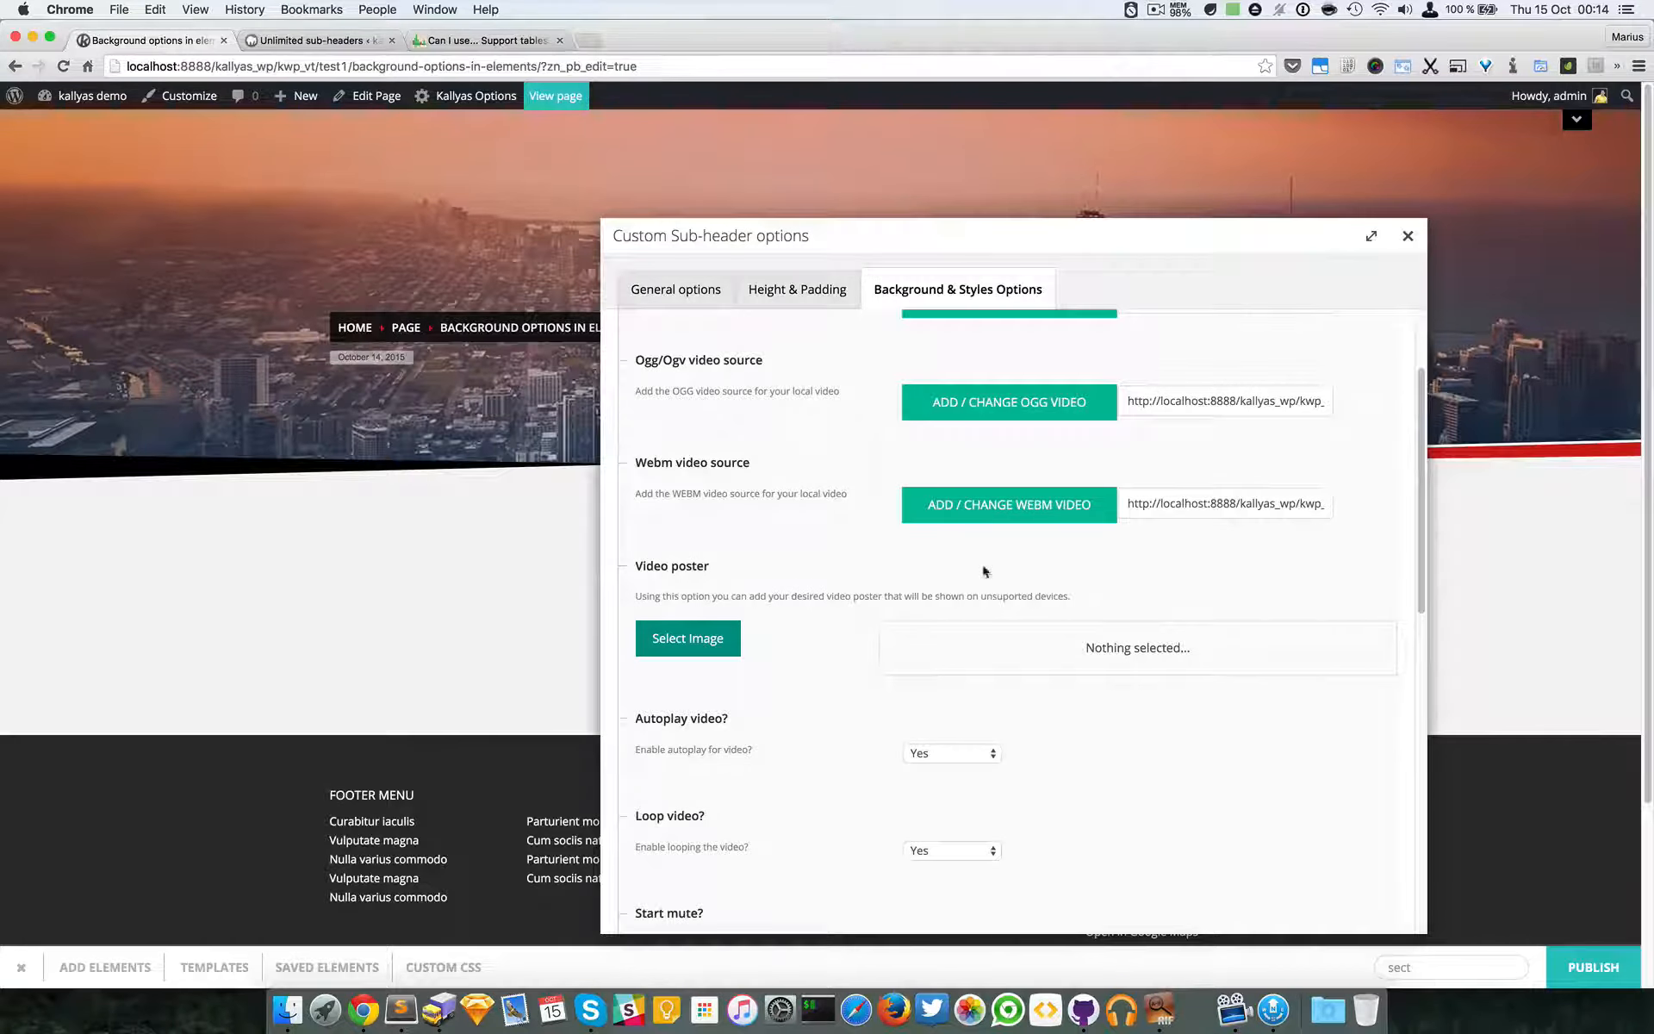
left_click(690, 640)
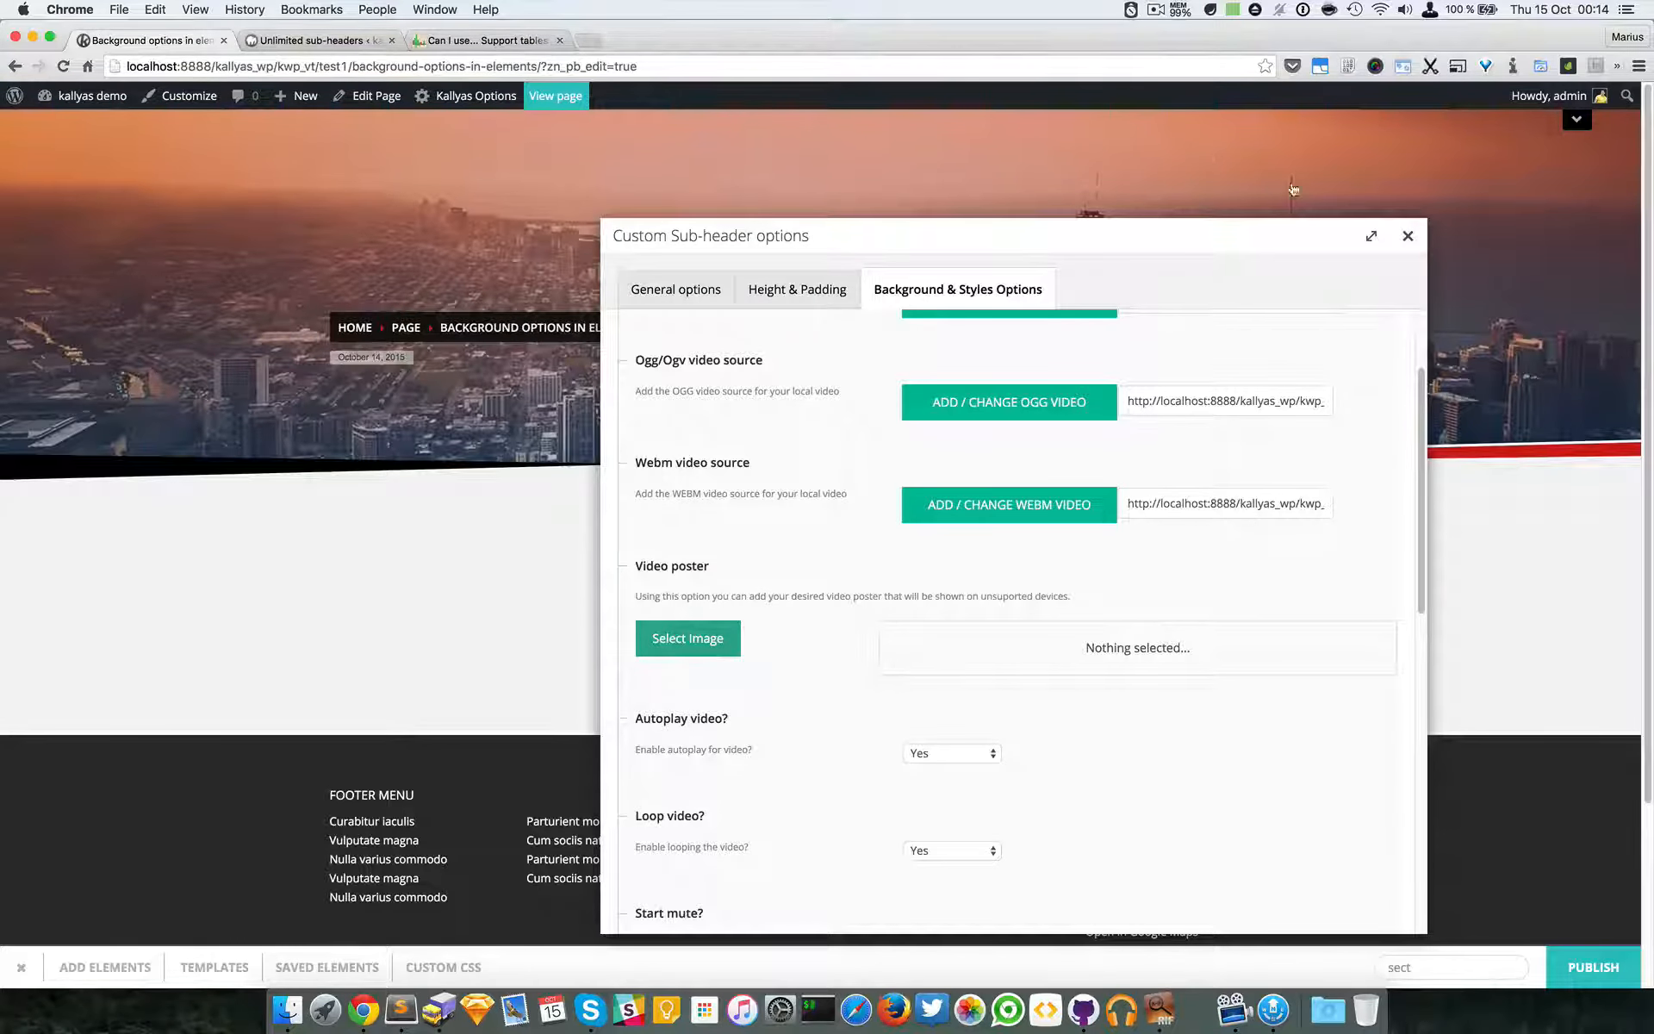
scroll(1258, 416, "down", 20)
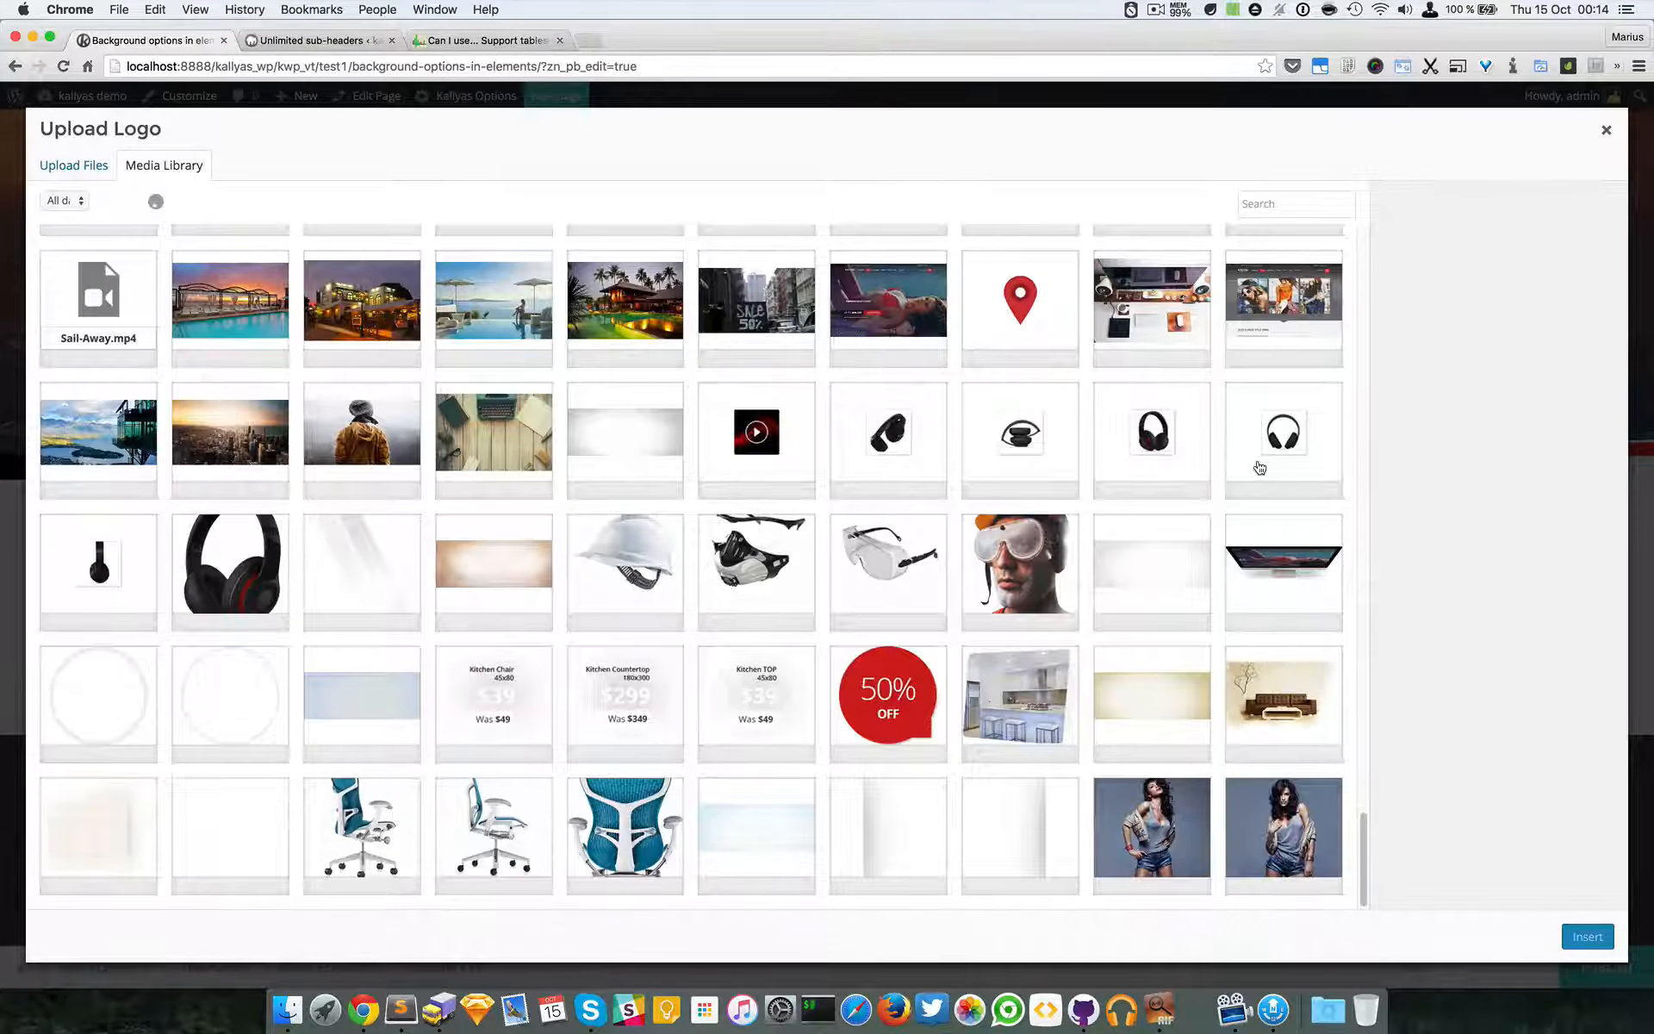
scroll(1260, 467, "down", 6)
scroll(1258, 465, "down", 6)
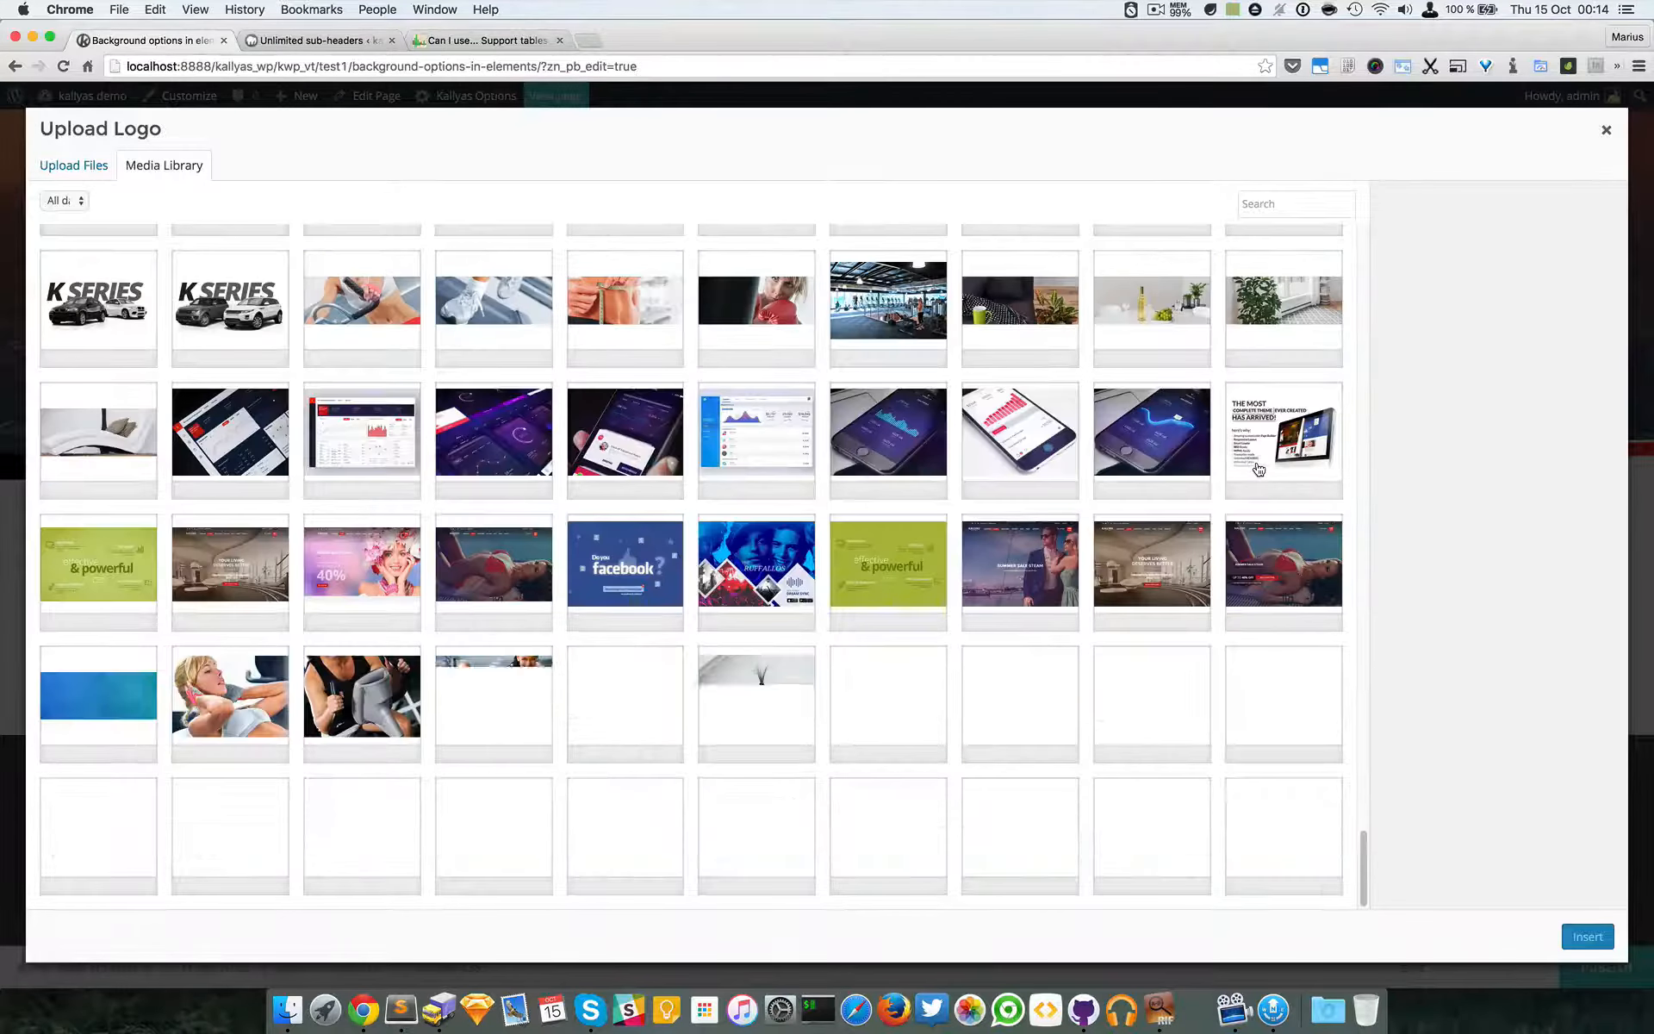
scroll(1127, 578, "down", 5)
scroll(1130, 562, "down", 2)
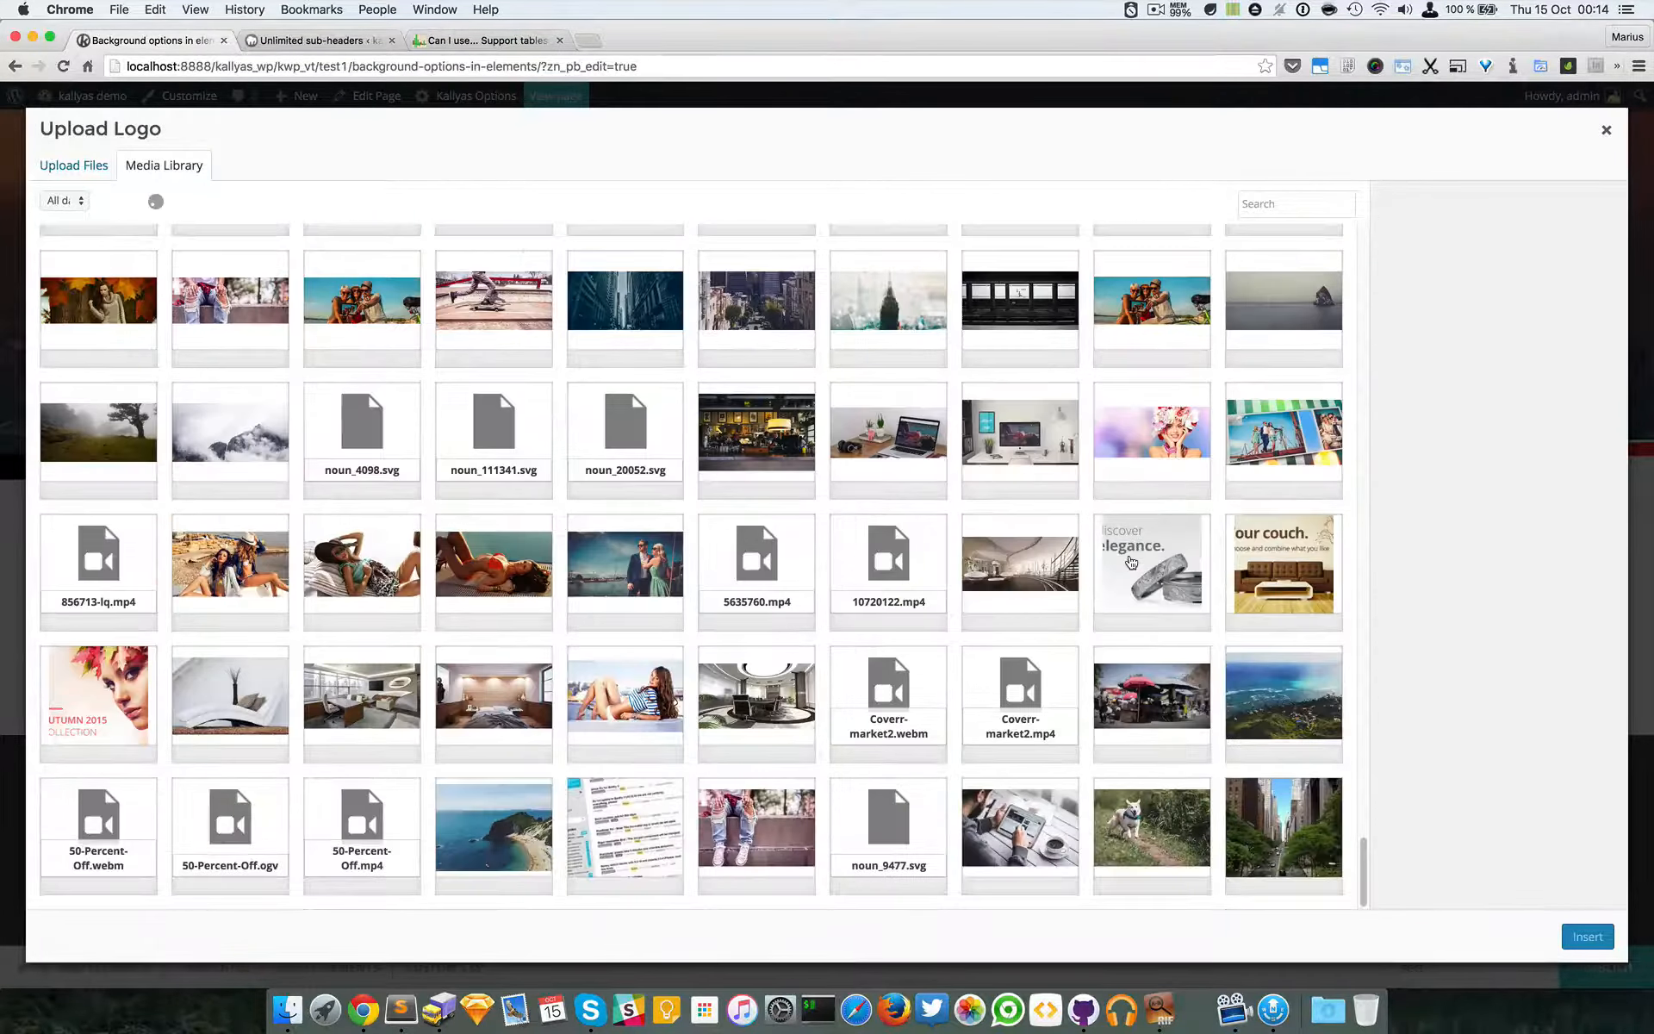
scroll(1121, 611, "down", 6)
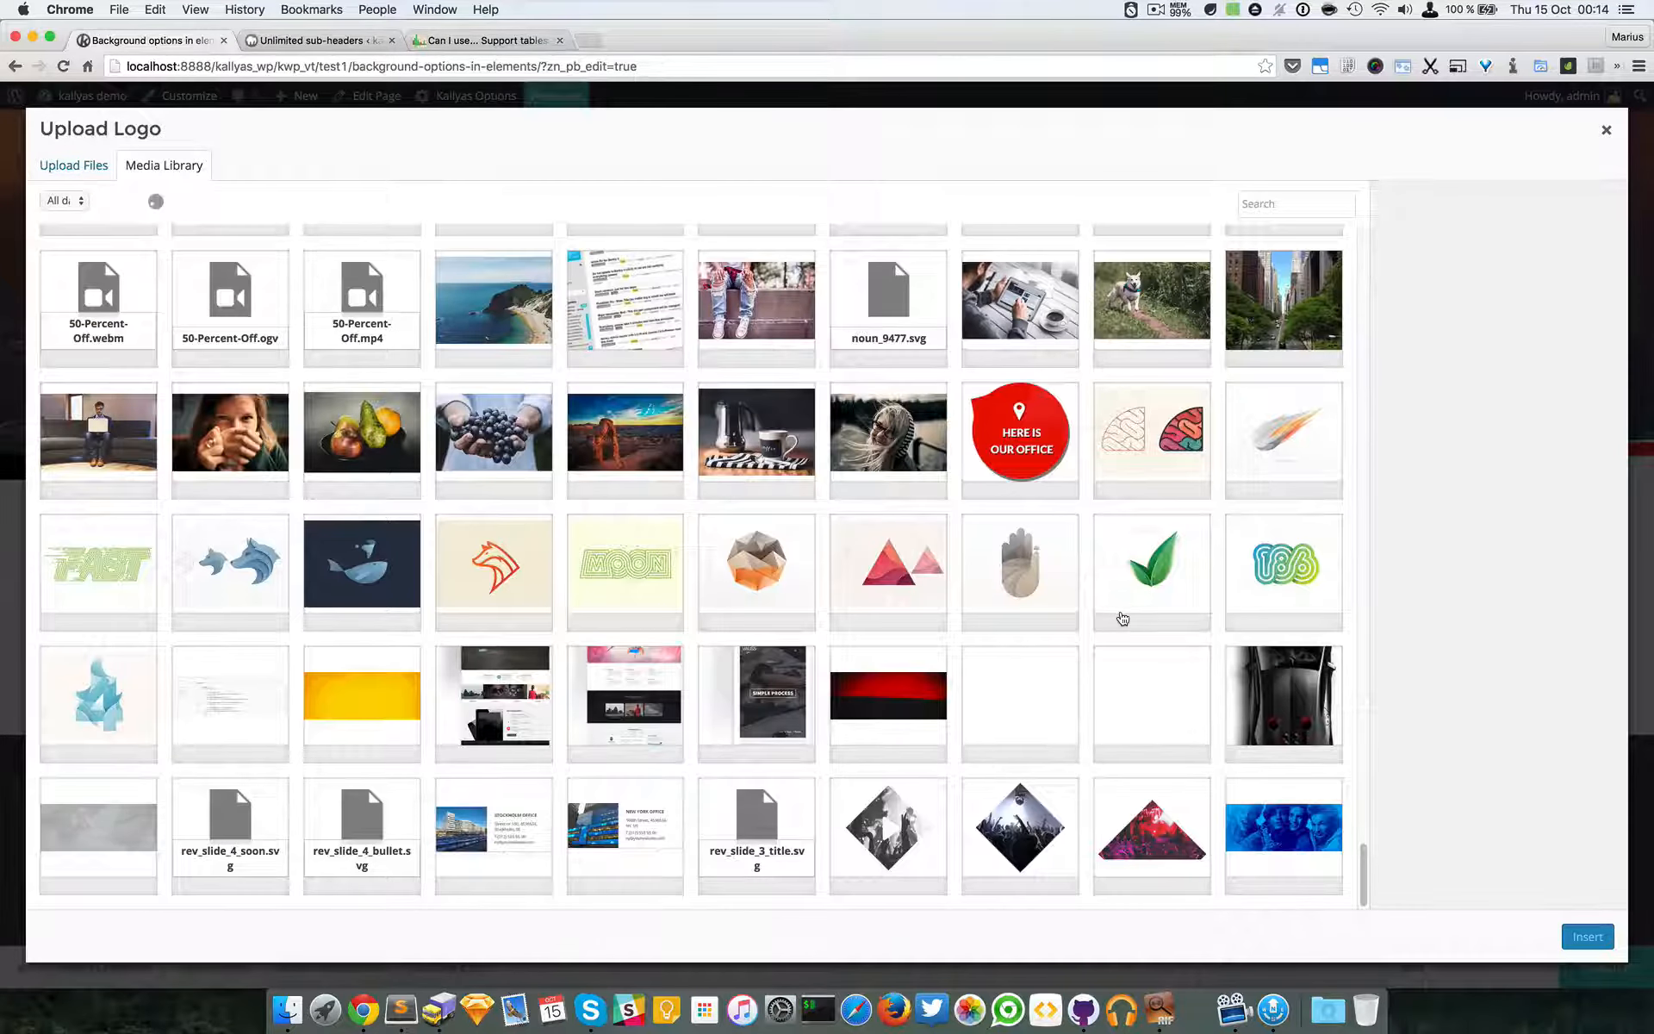
scroll(1198, 715, "down", 3)
scroll(1208, 729, "down", 5)
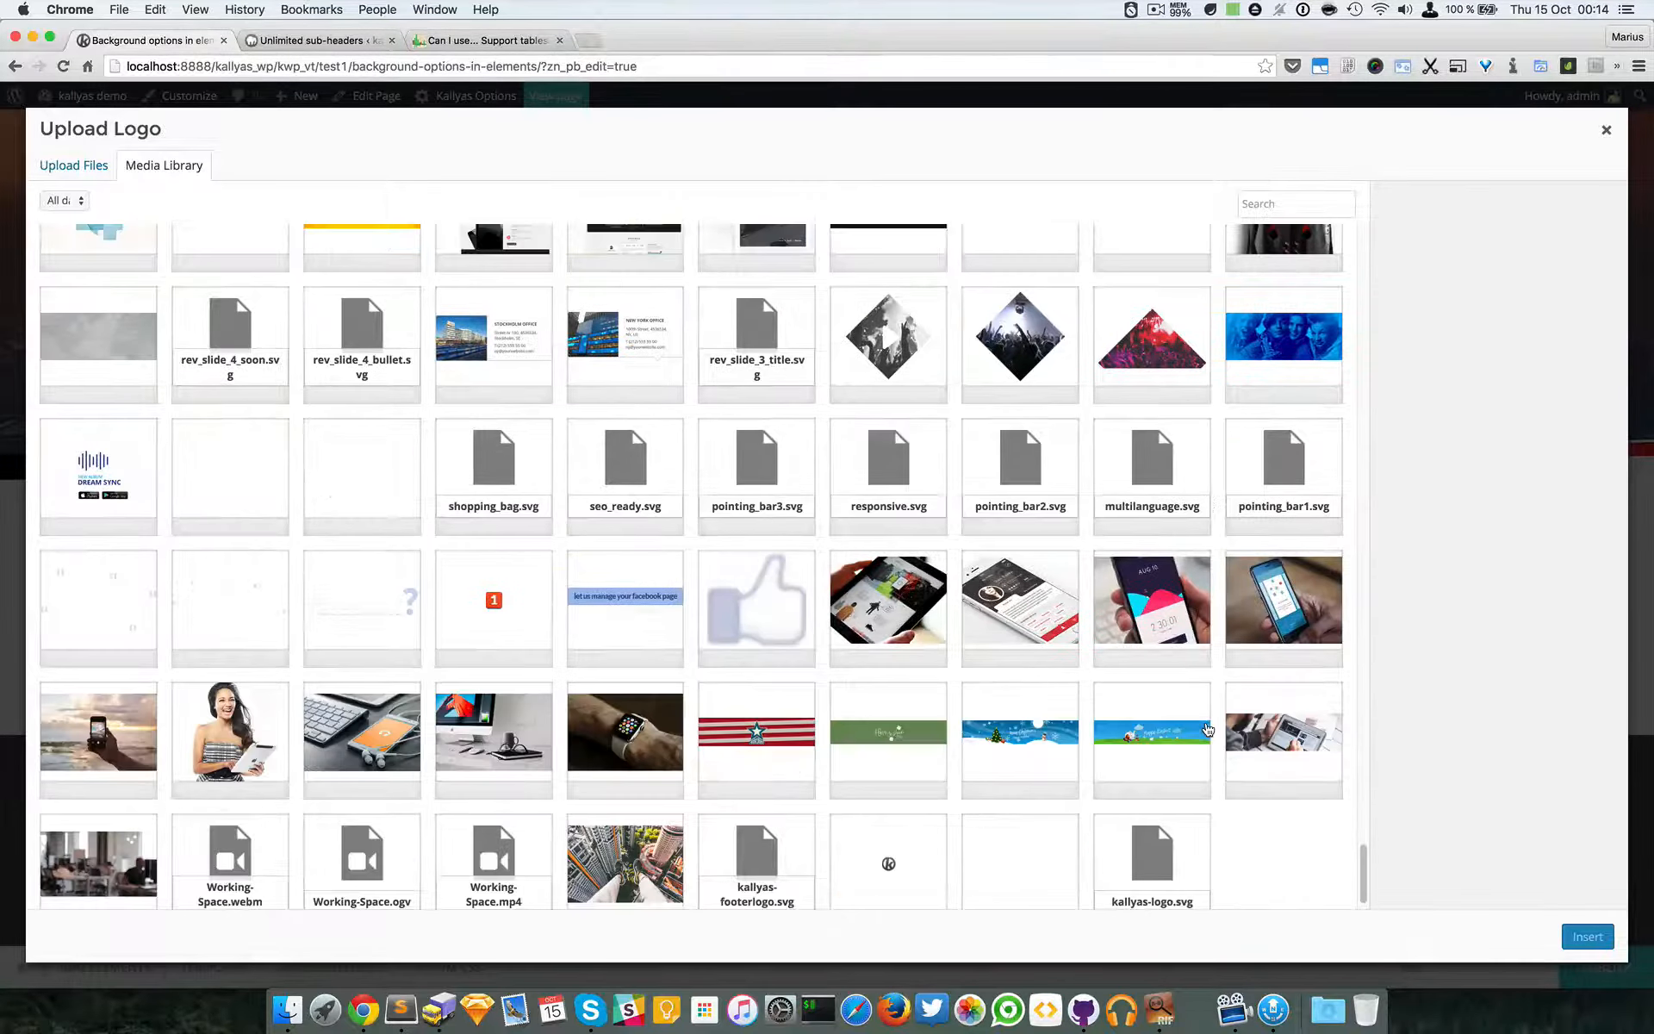
left_click(72, 805)
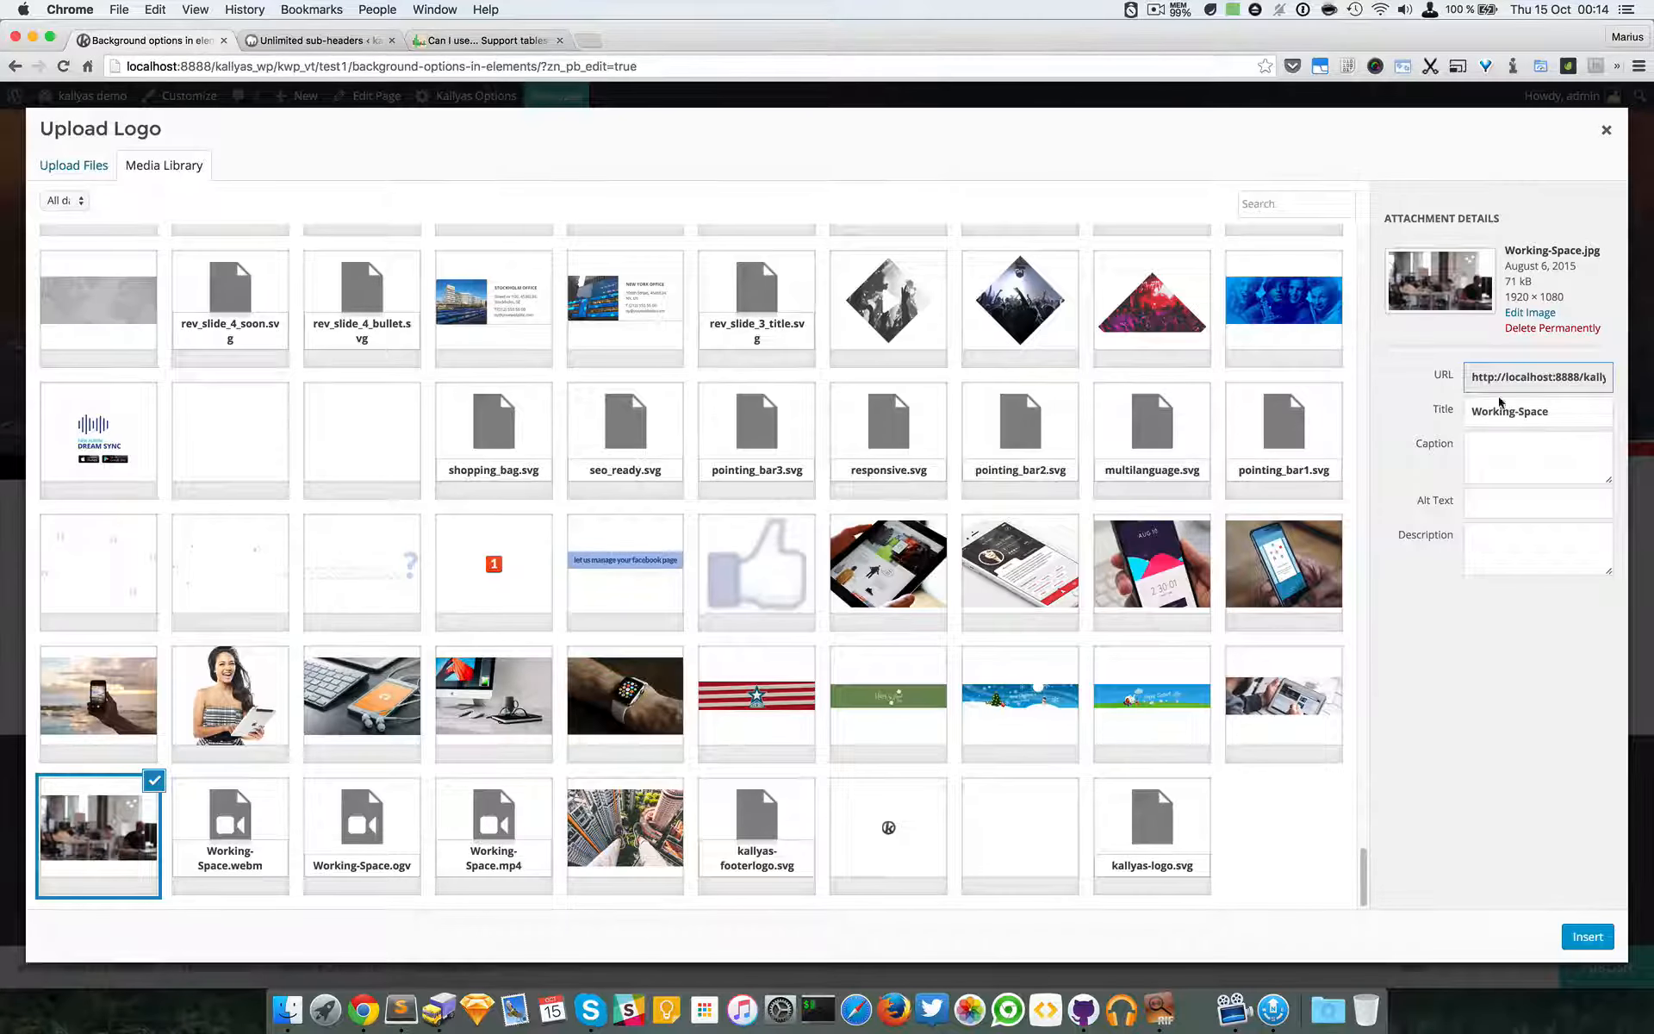
left_click(1587, 937)
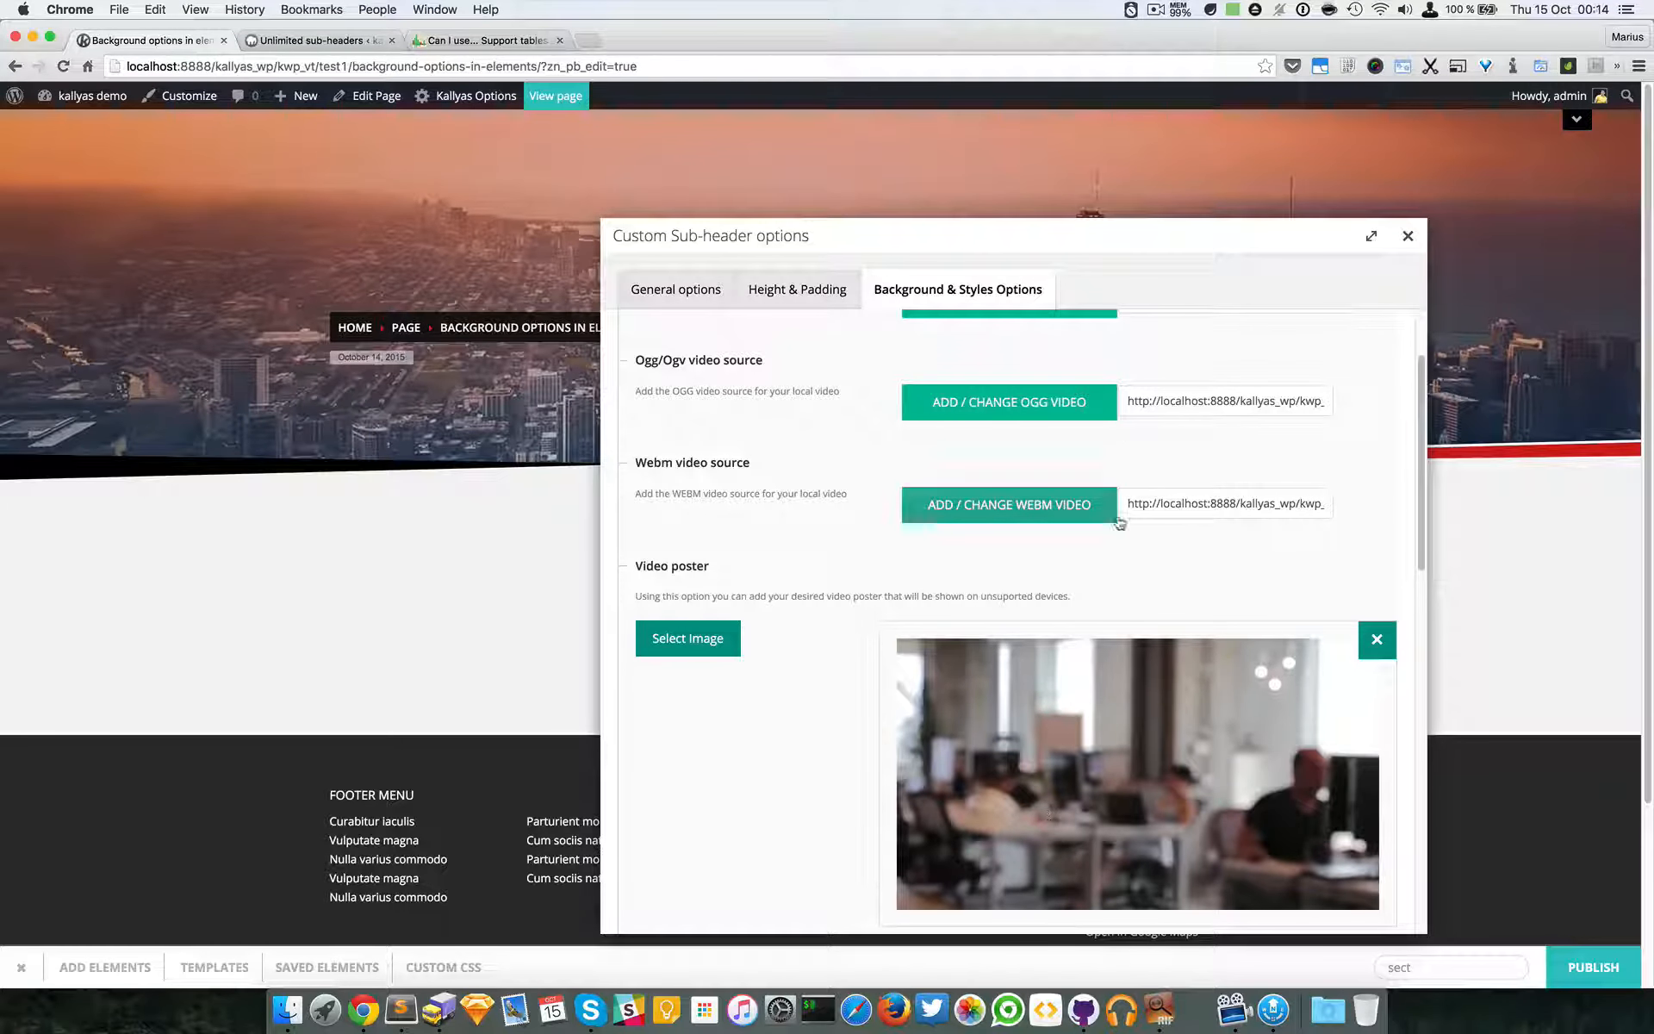
- Review the video source fields and the video poster description, moving the options window clear of the sub-header to view its background
scroll(1178, 502, "up", 3)
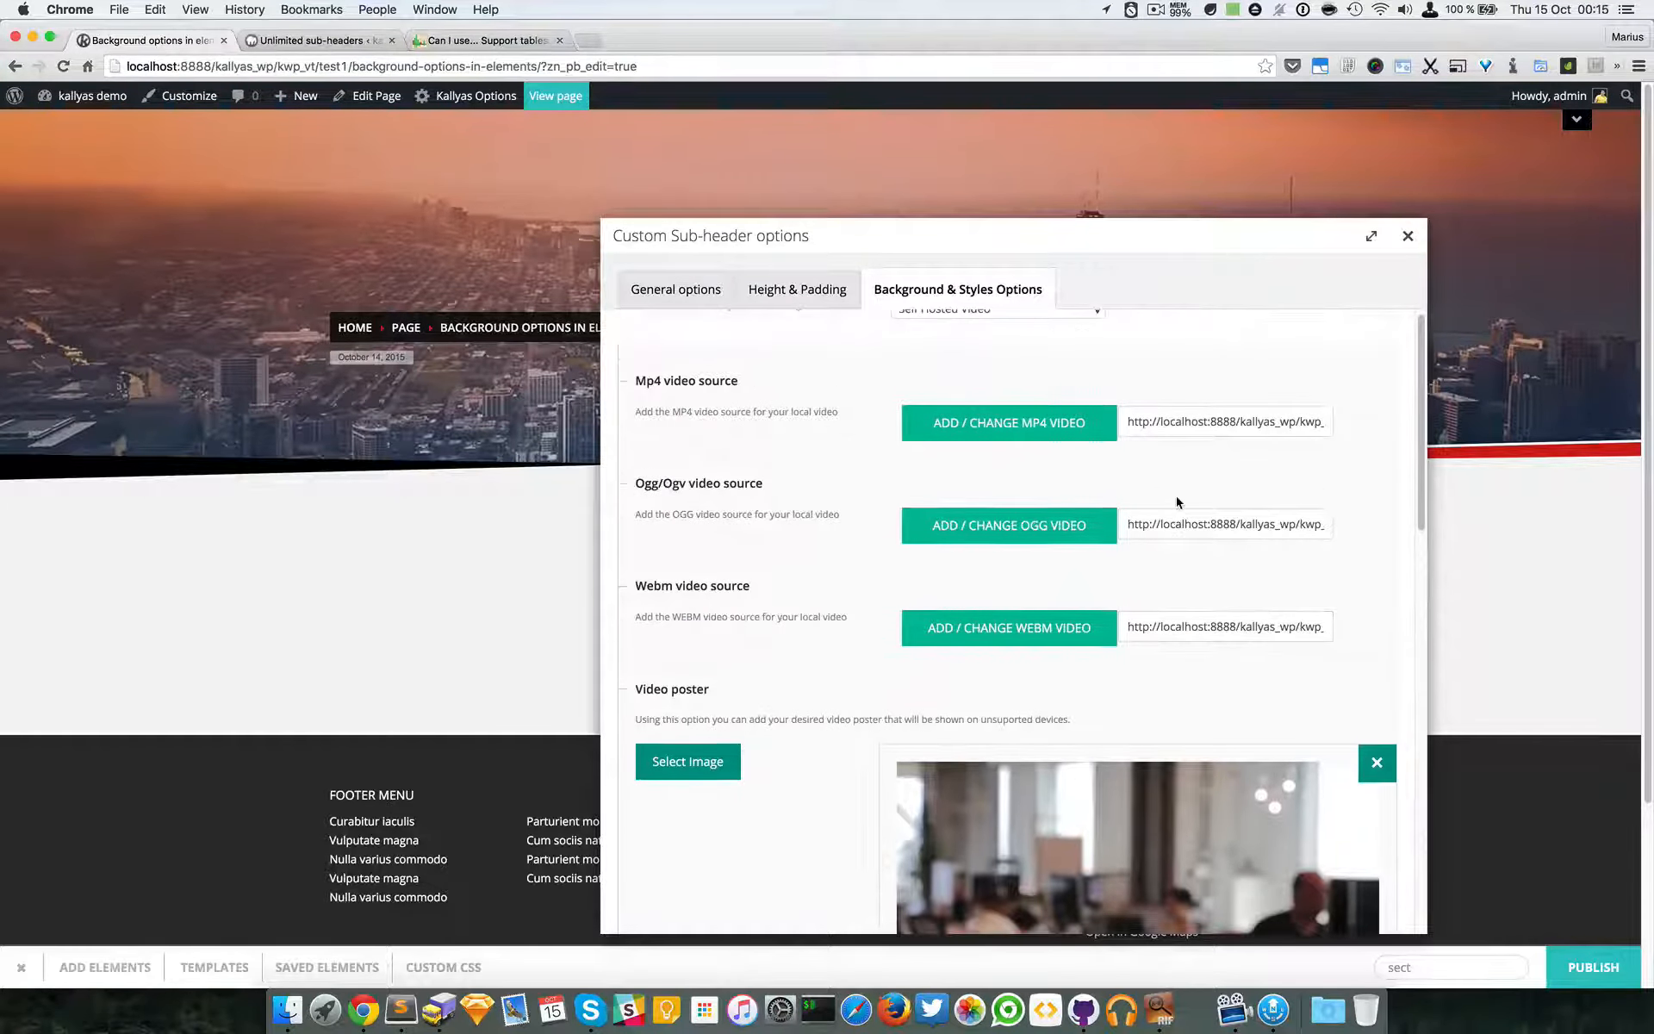
scroll(1176, 498, "down", 3)
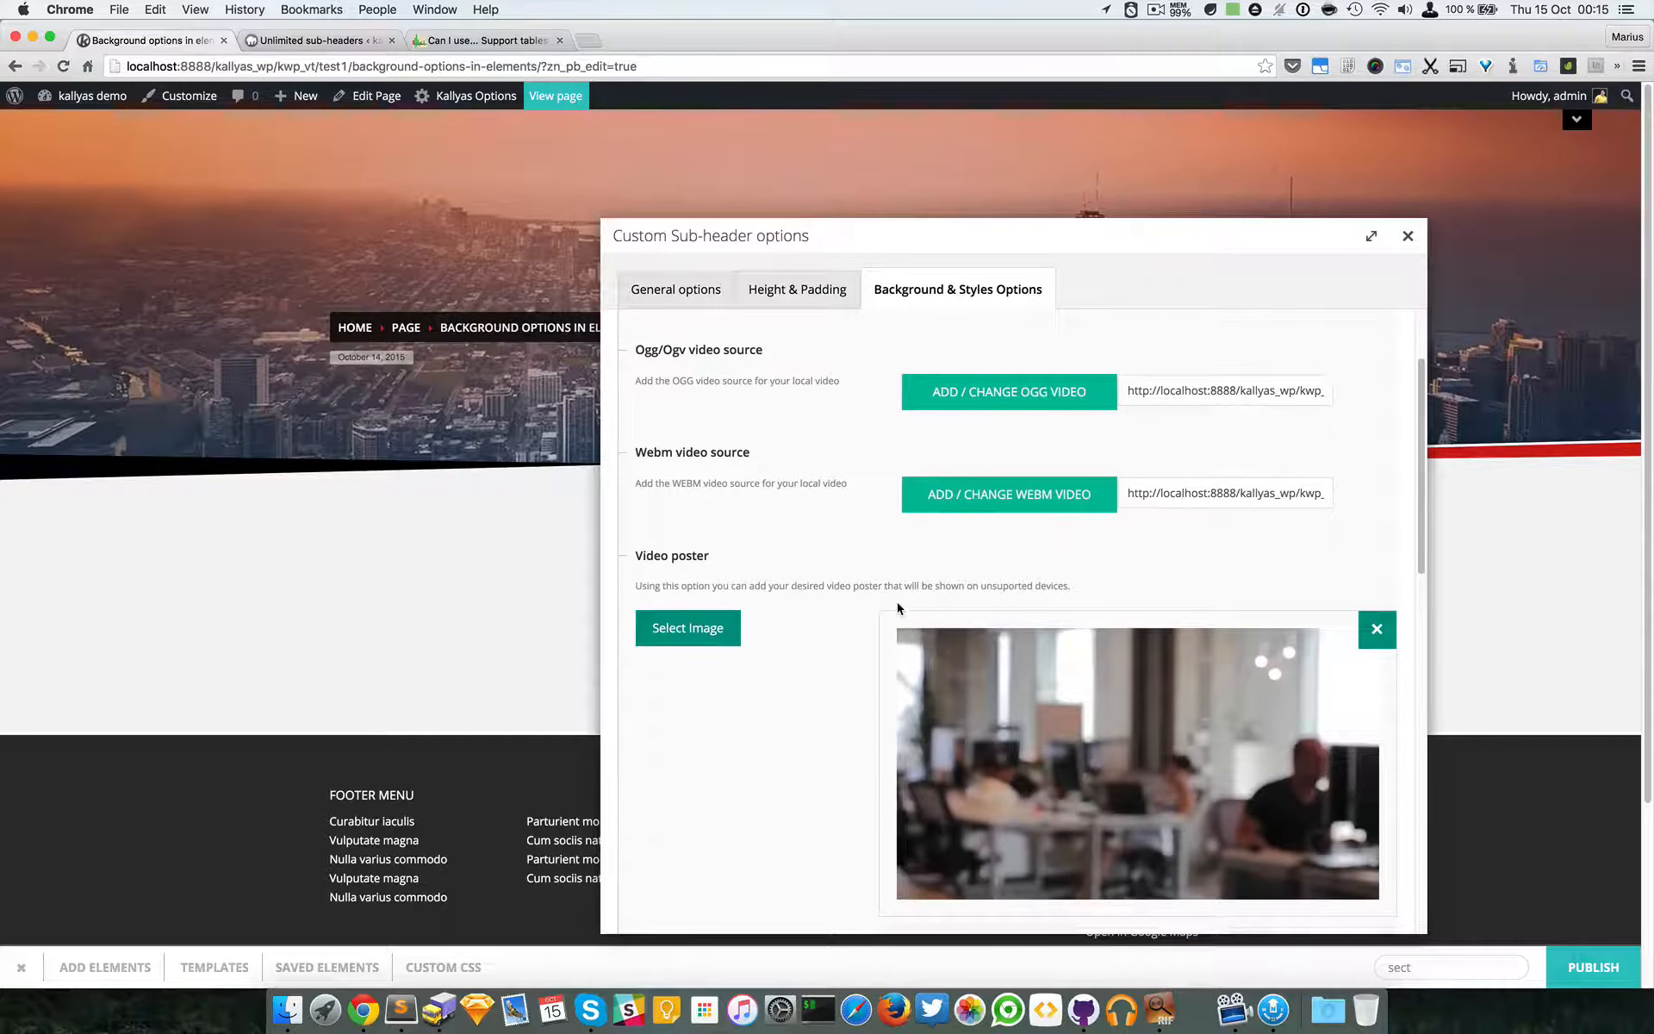
scroll(872, 582, "down", 1)
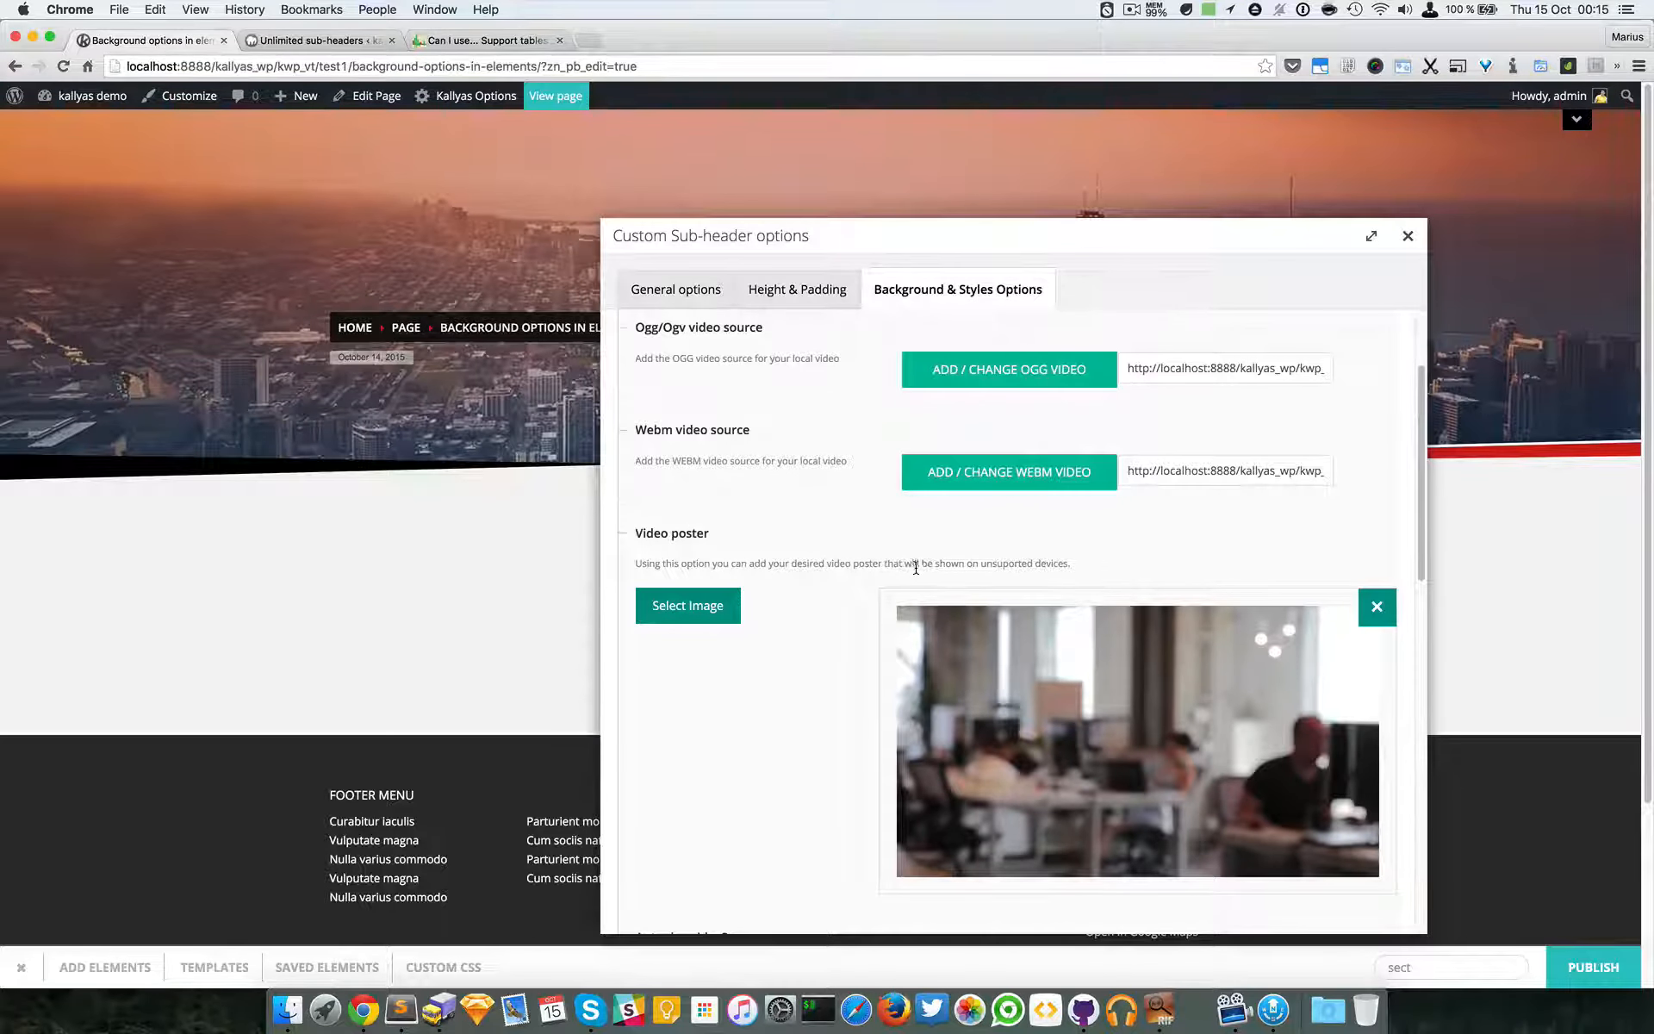
left_click_drag(965, 565, 1061, 565)
triple_click(1059, 565)
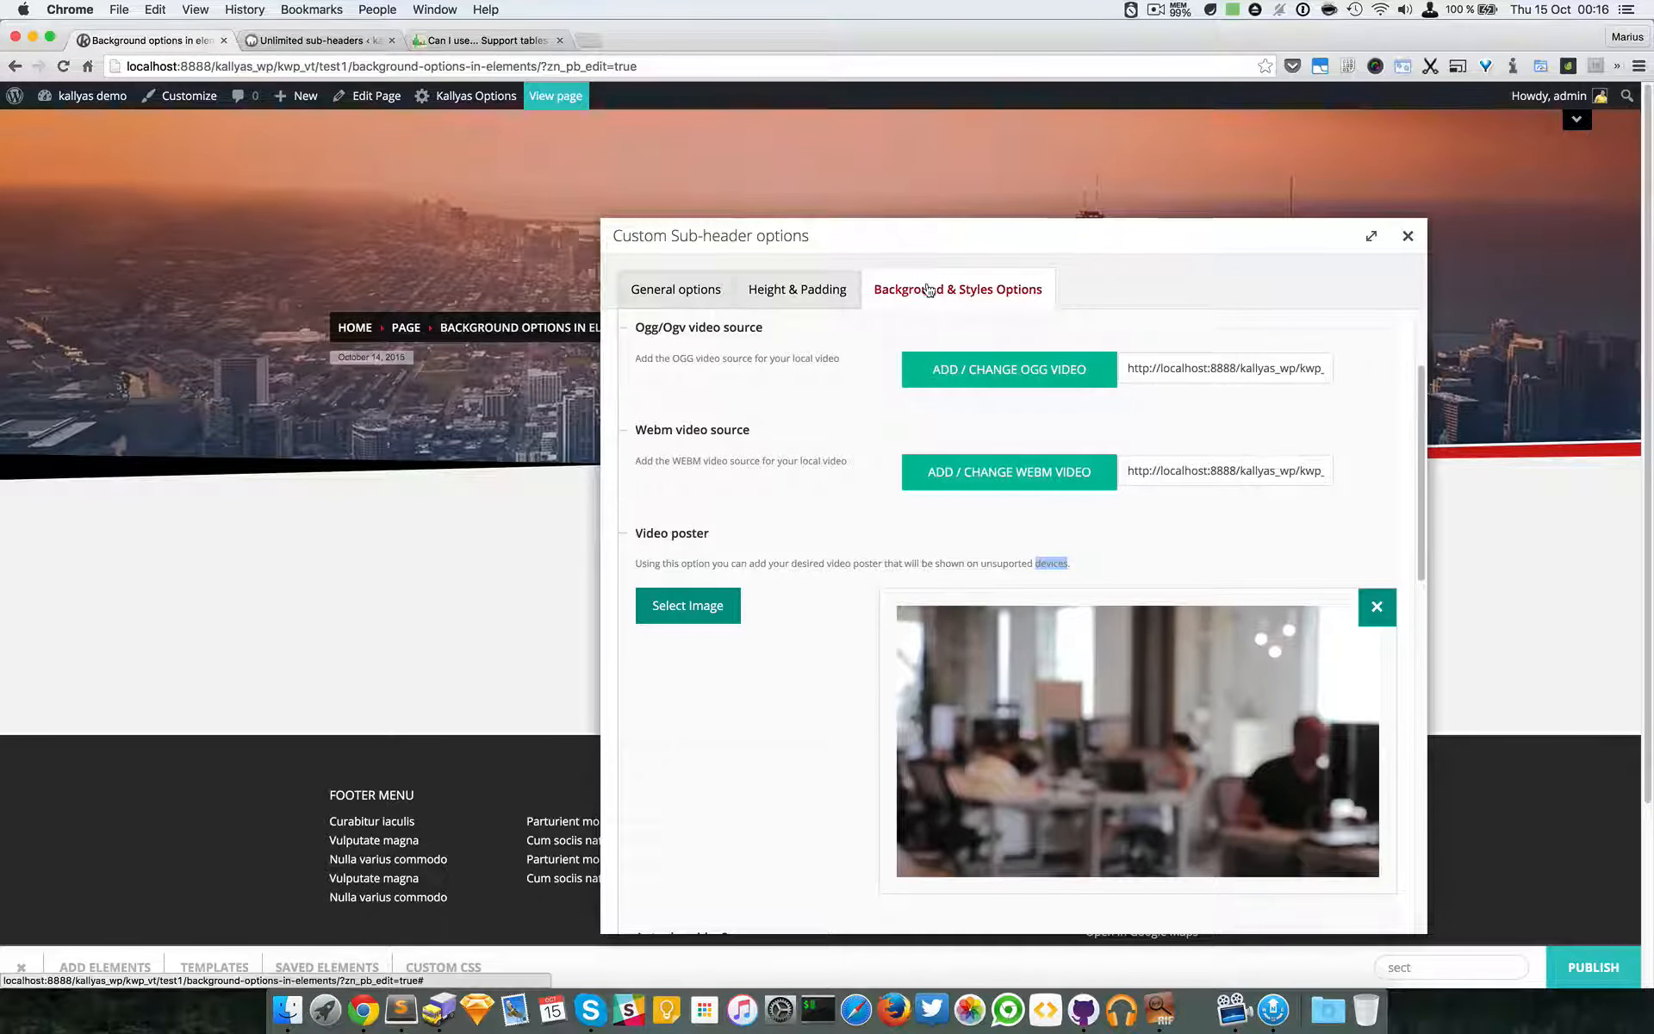
left_click_drag(919, 248, 920, 433)
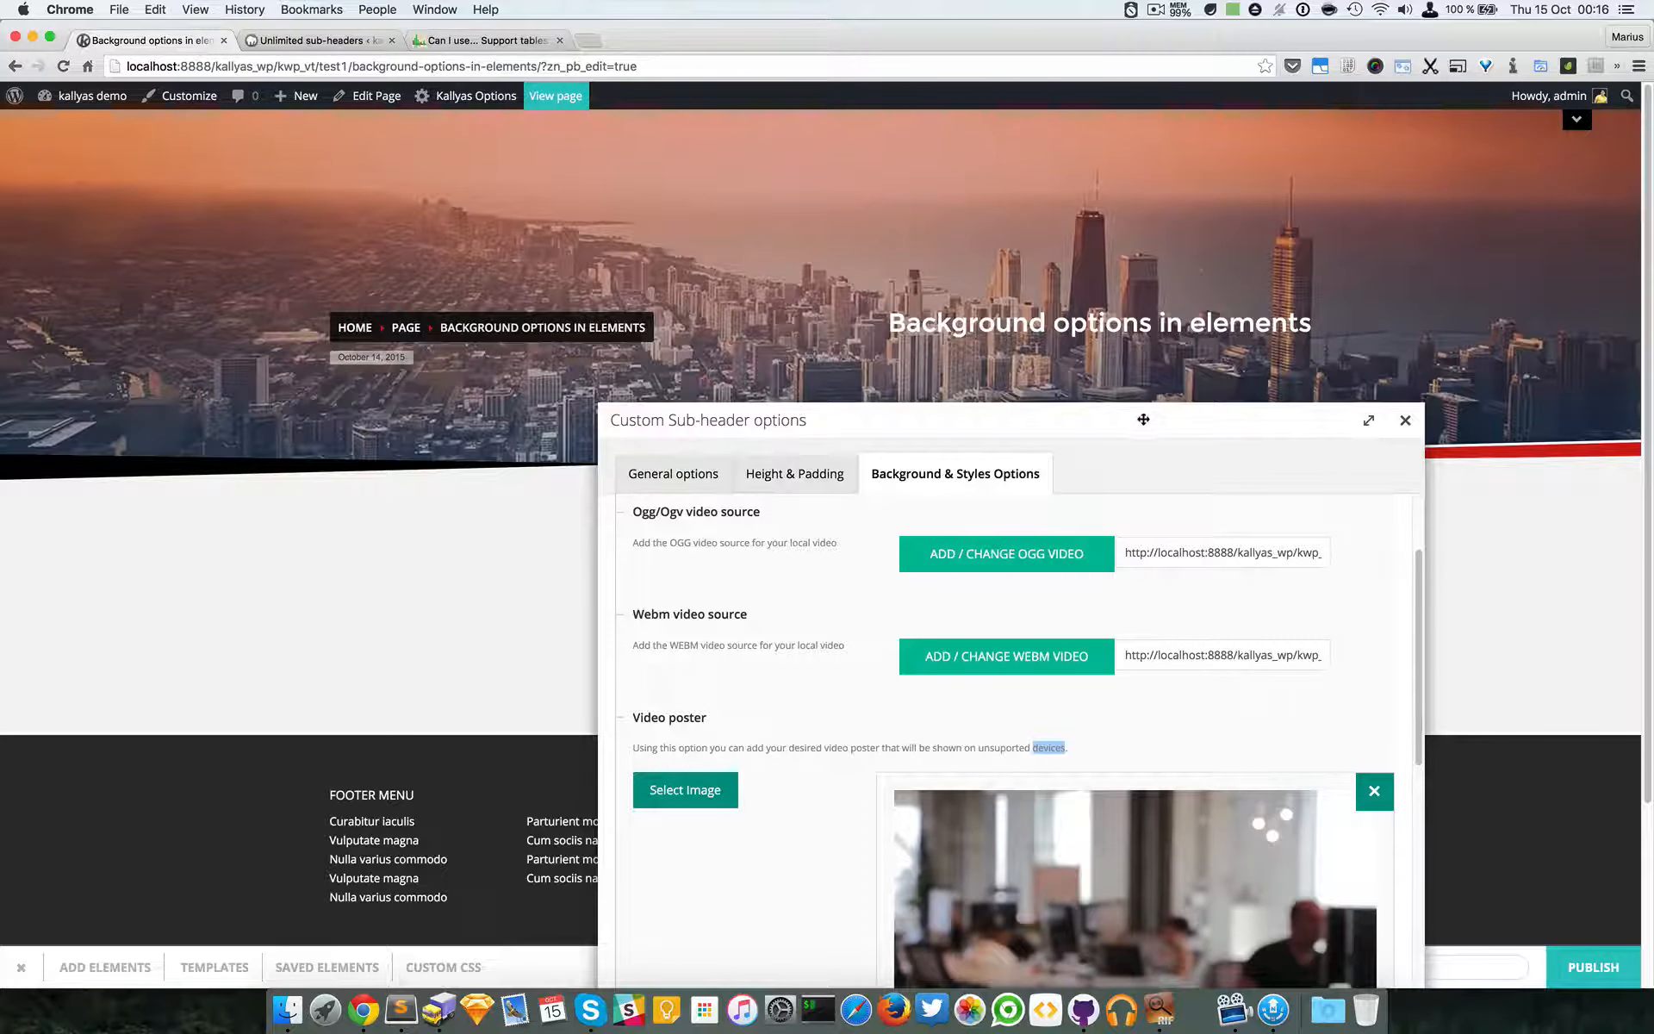
left_click_drag(1138, 422, 1132, 206)
left_click(1109, 517)
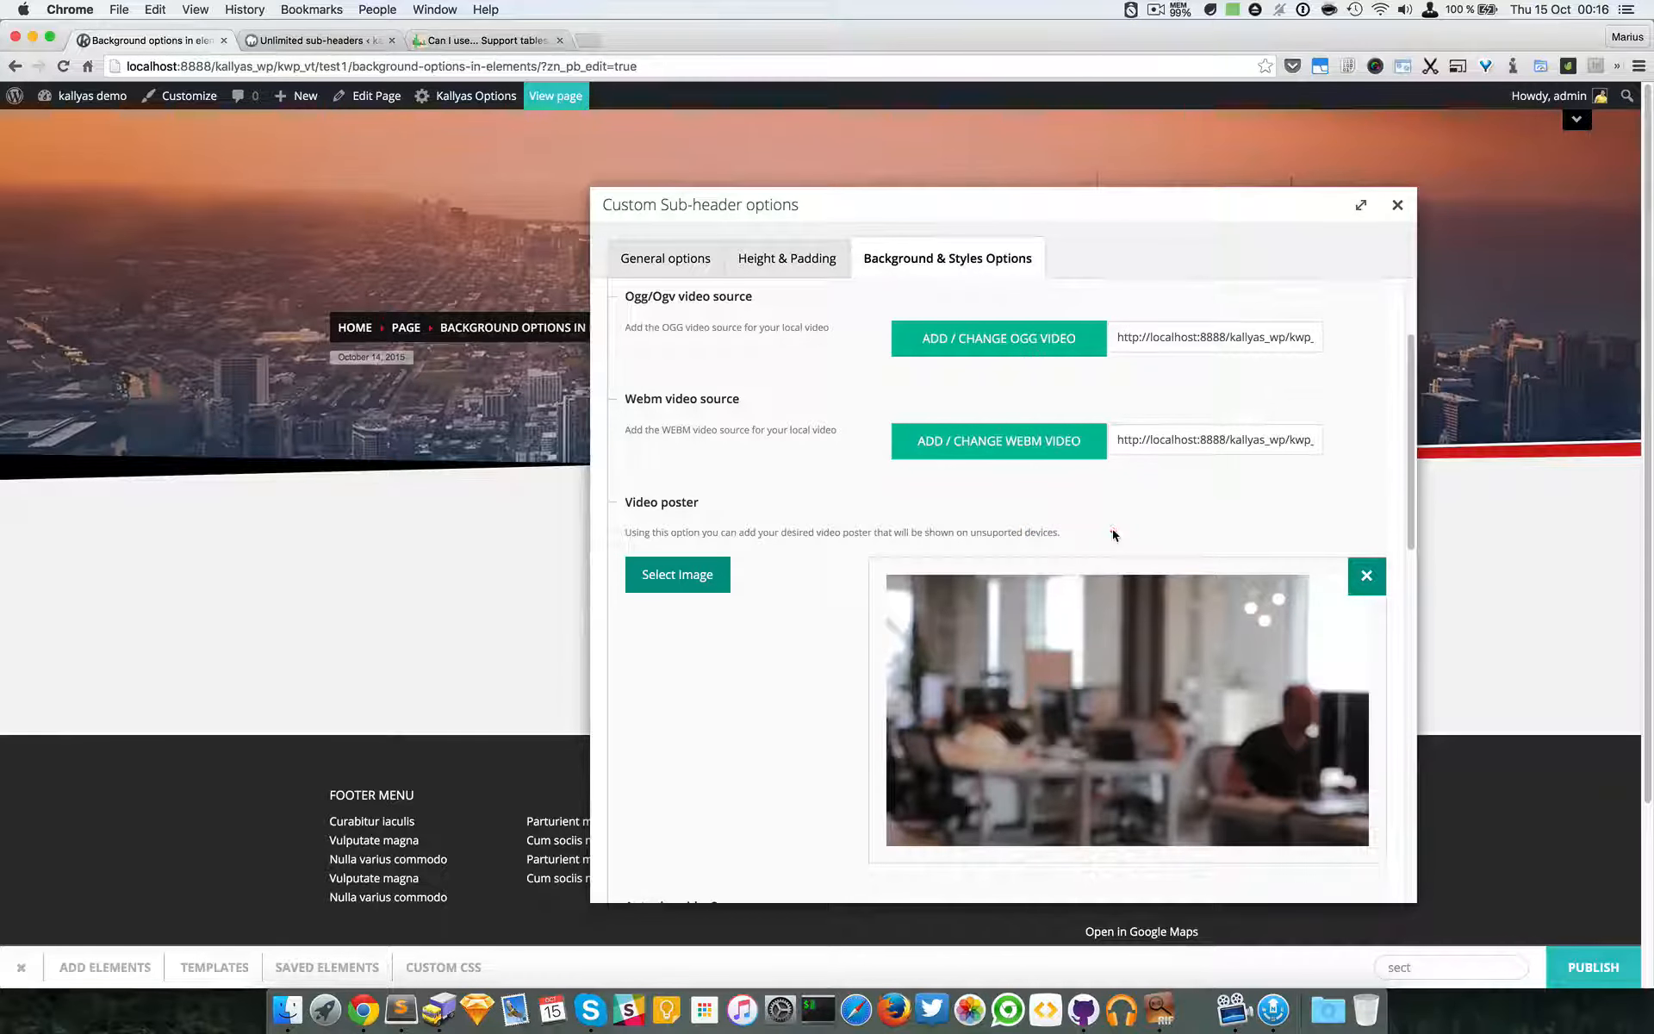
left_click_drag(1052, 203, 993, 428)
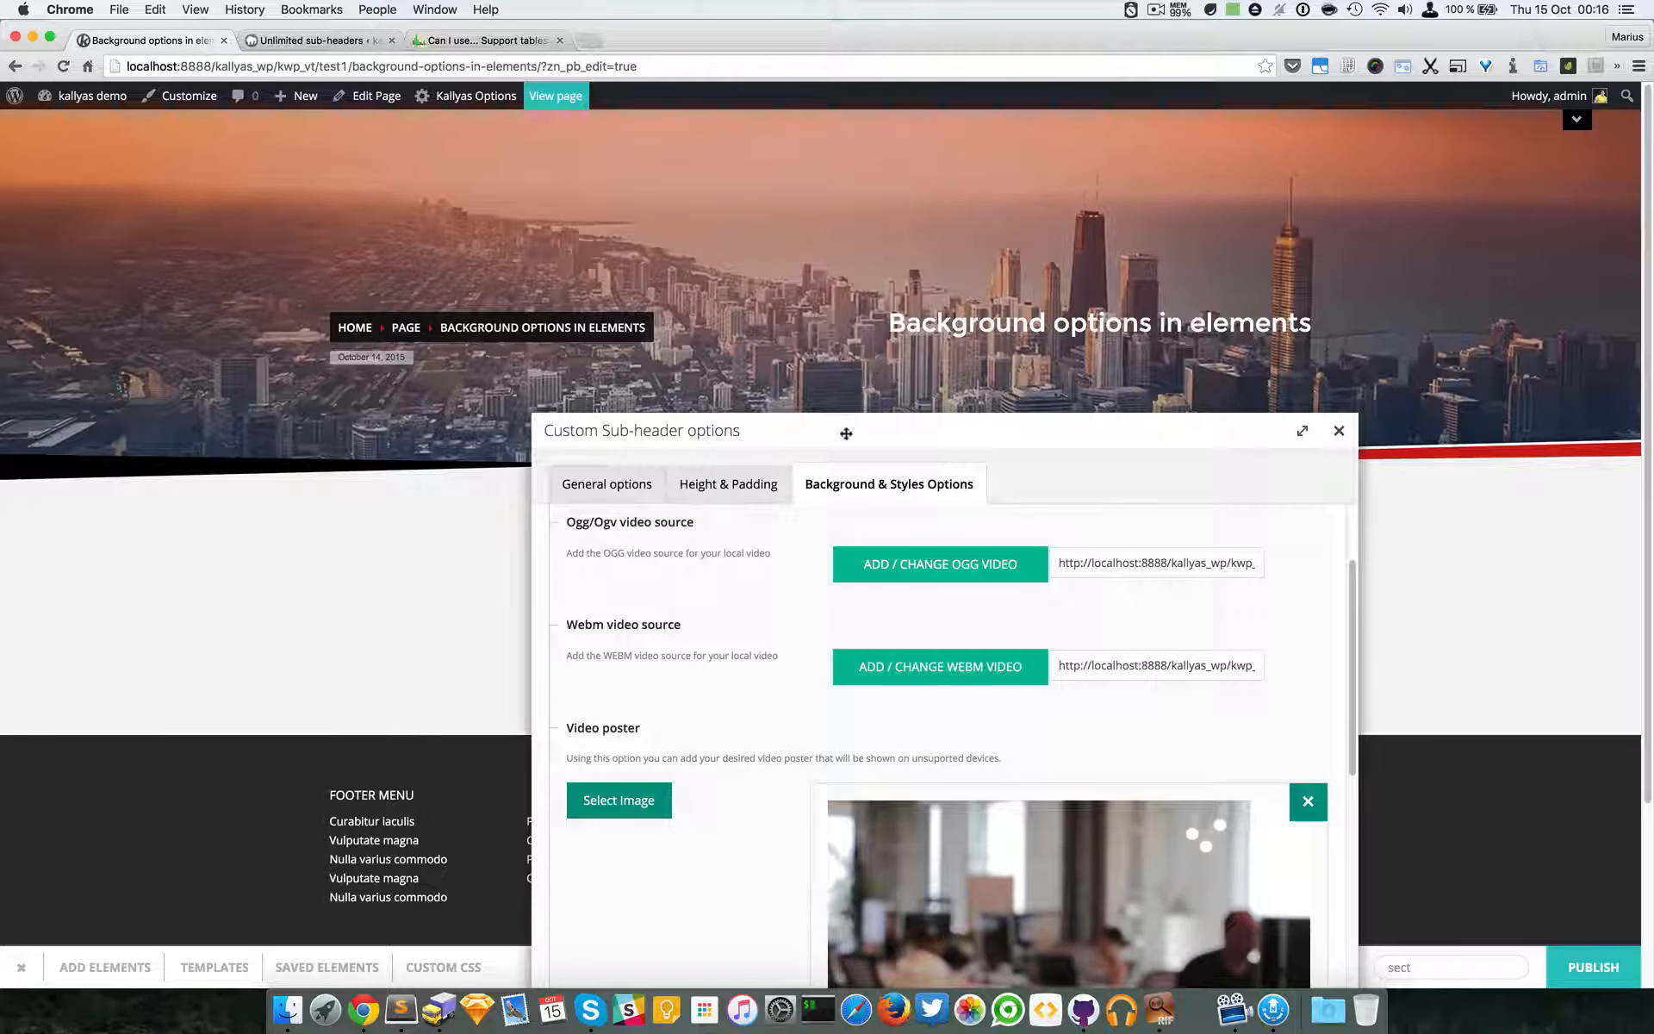
left_click_drag(847, 433, 954, 261)
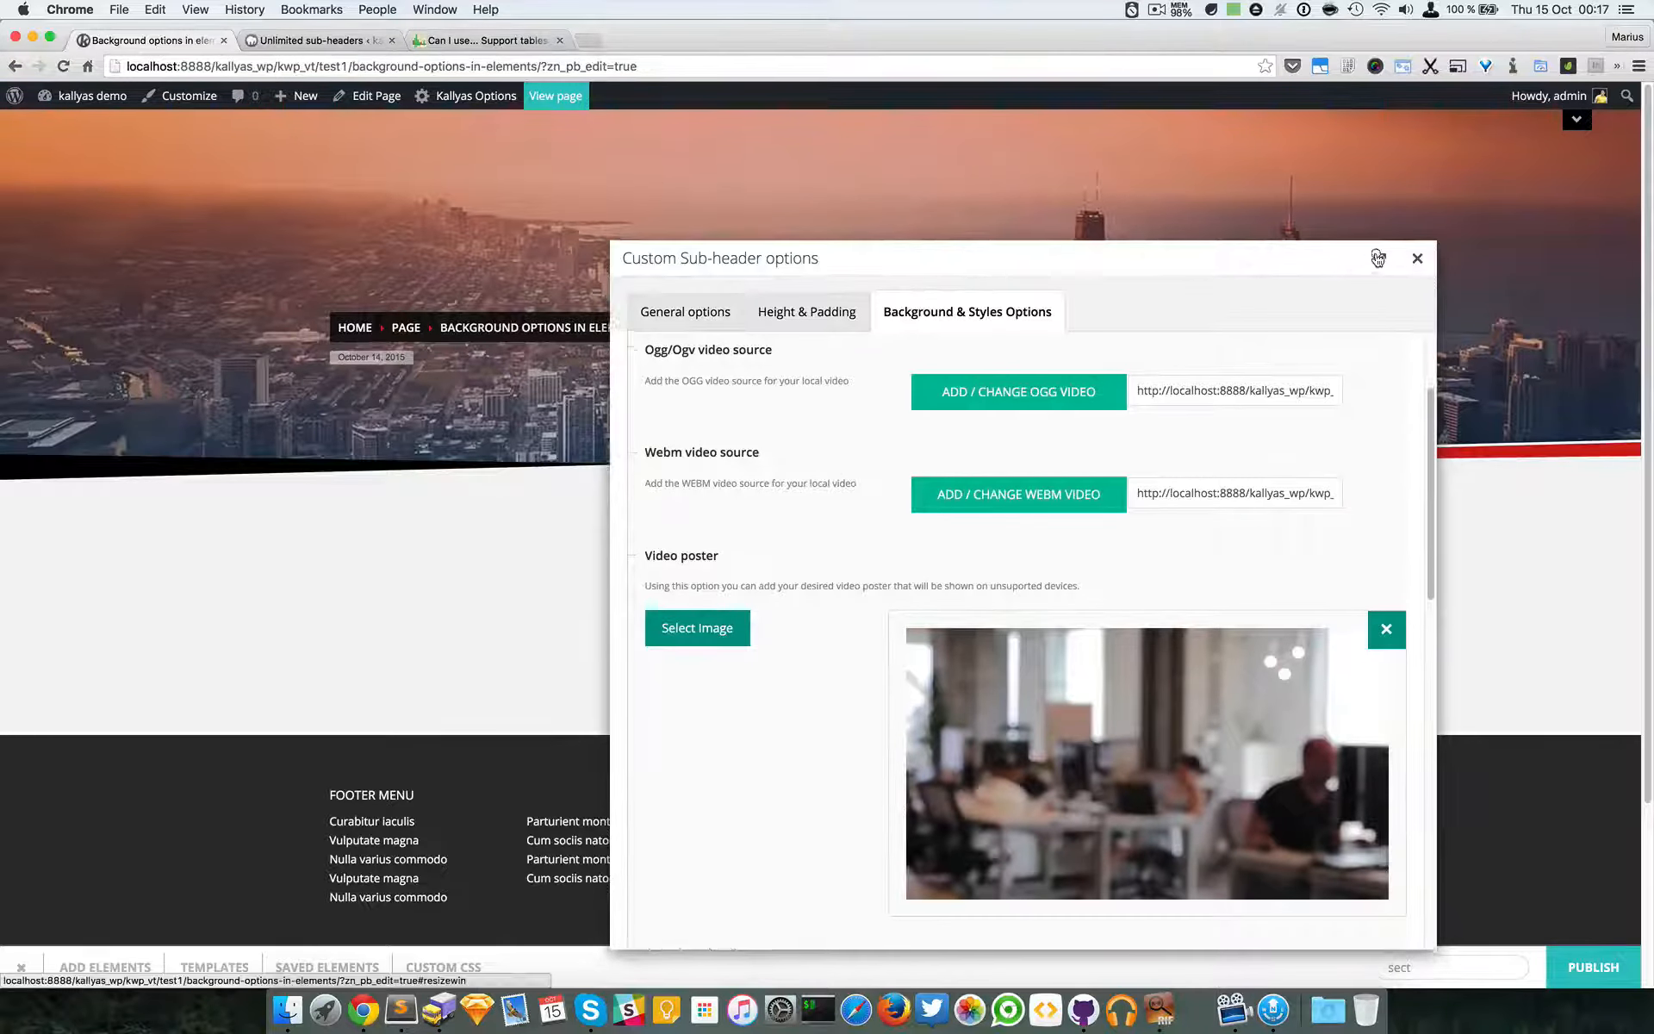
left_click_drag(1376, 260, 1023, 511)
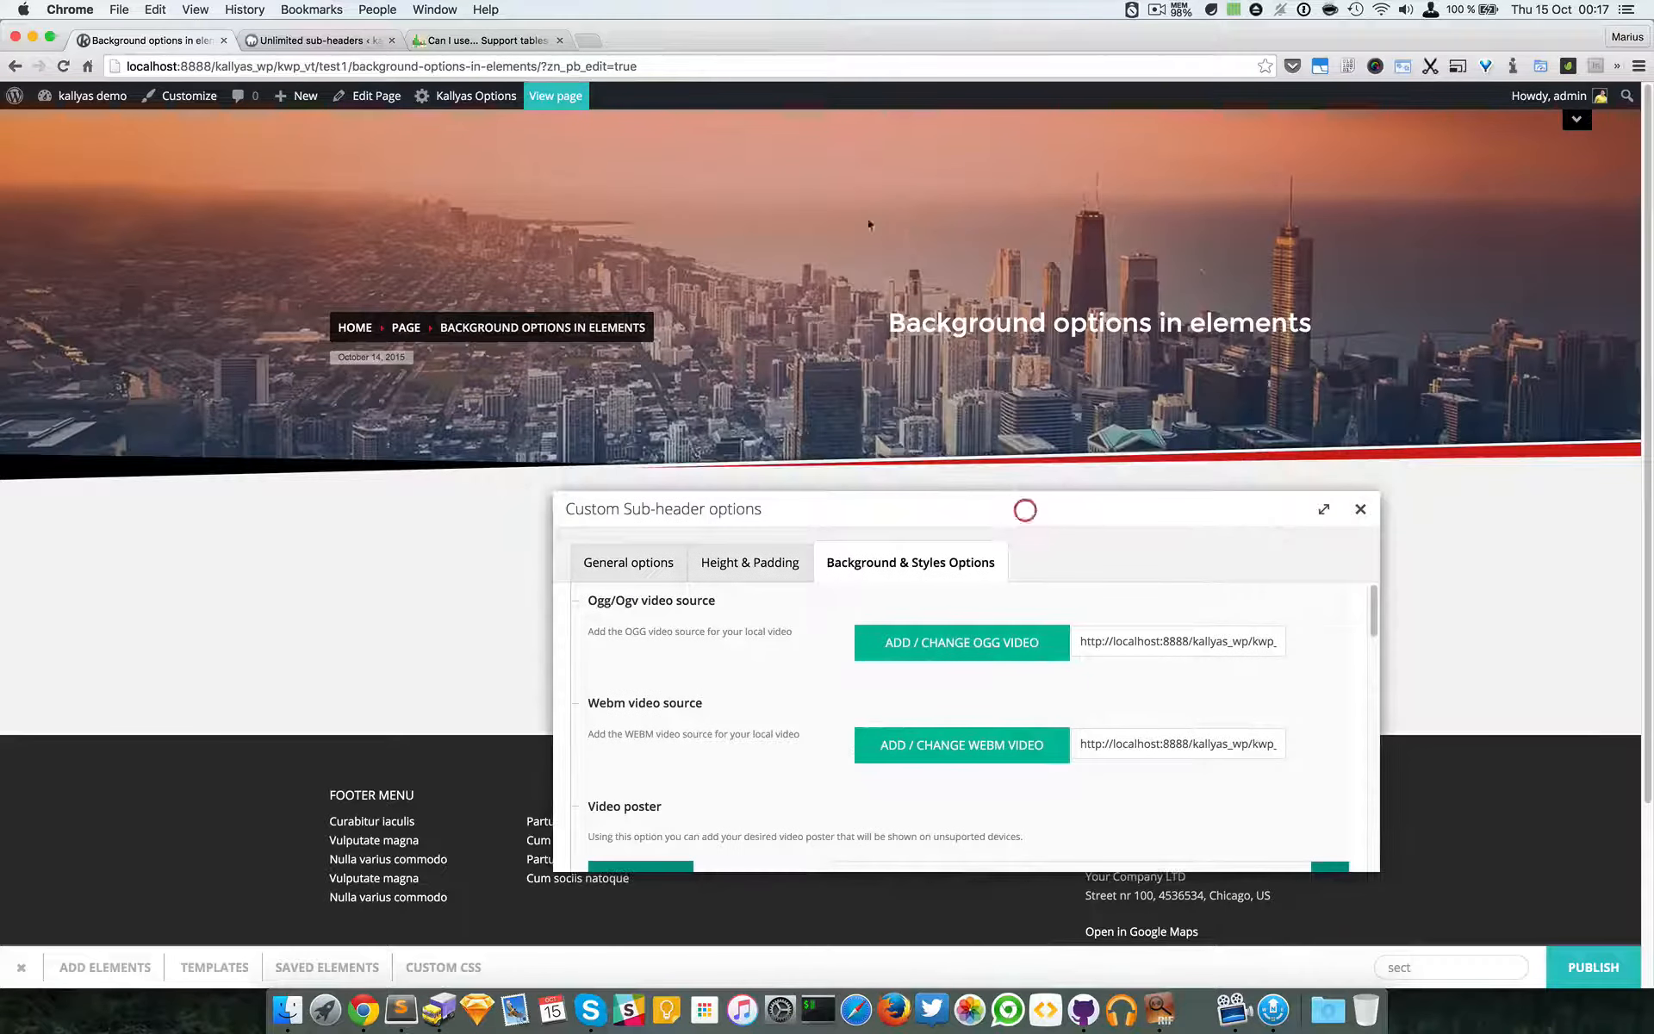
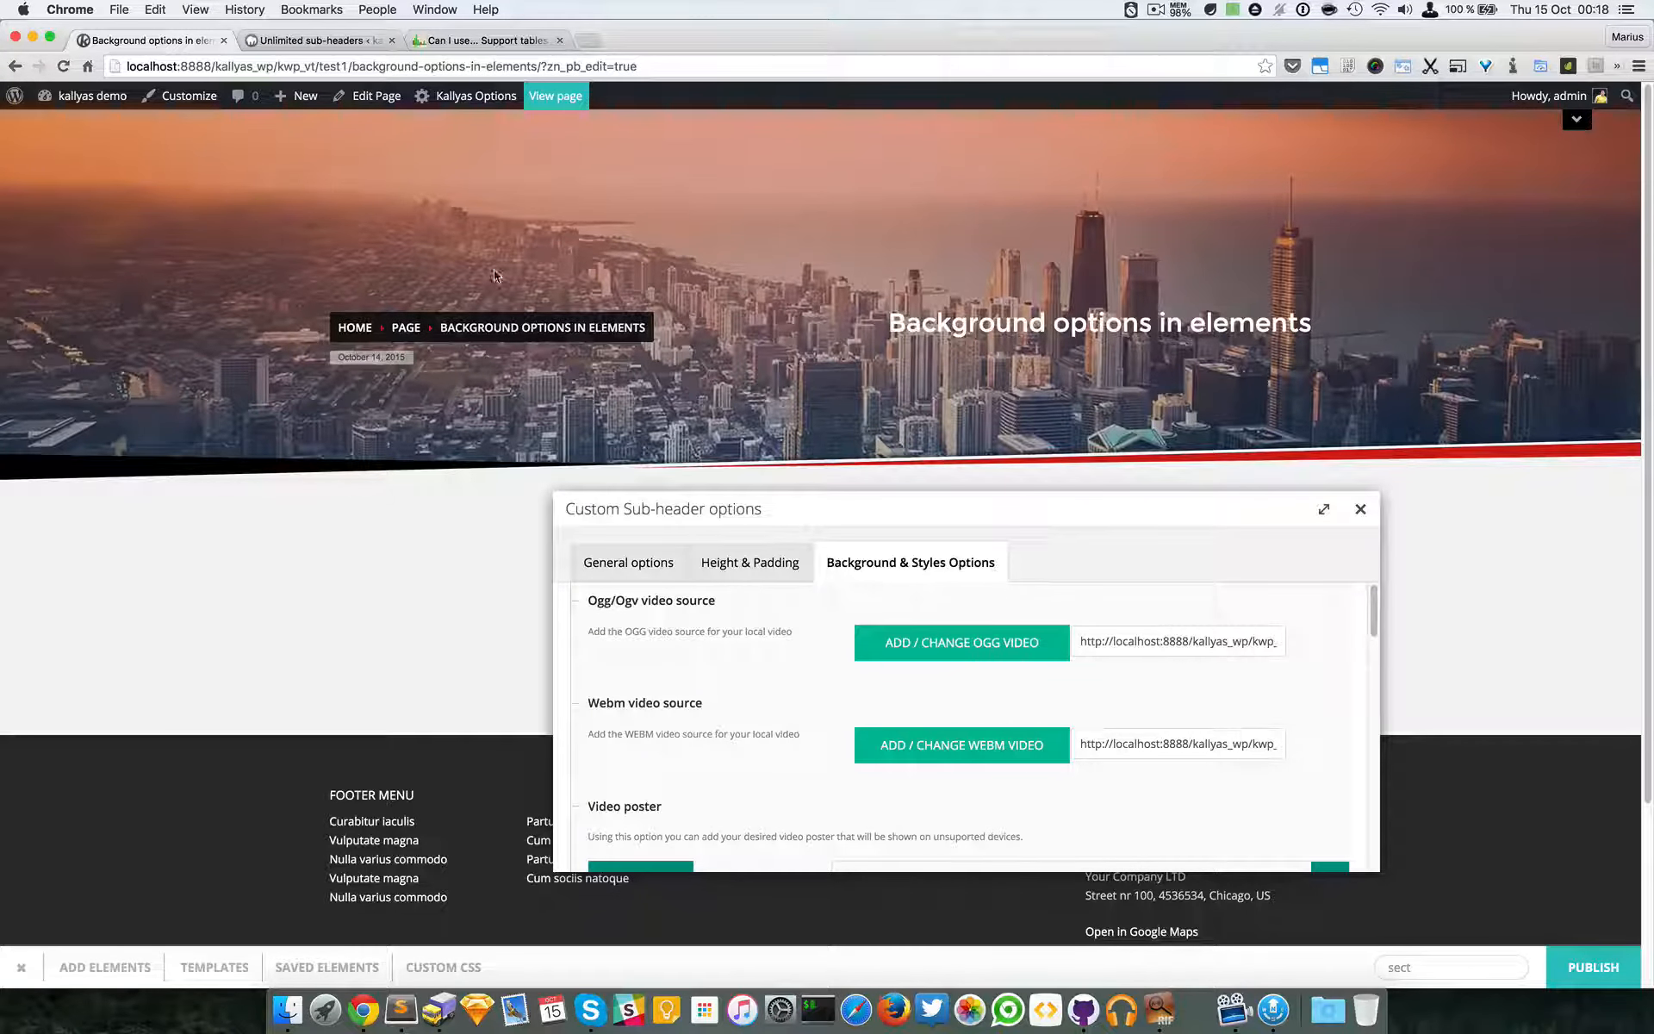
- Examine the video poster and the autoplay, loop, start mute and video controls settings of the self-hosted video background
scroll(758, 672, "down", 5)
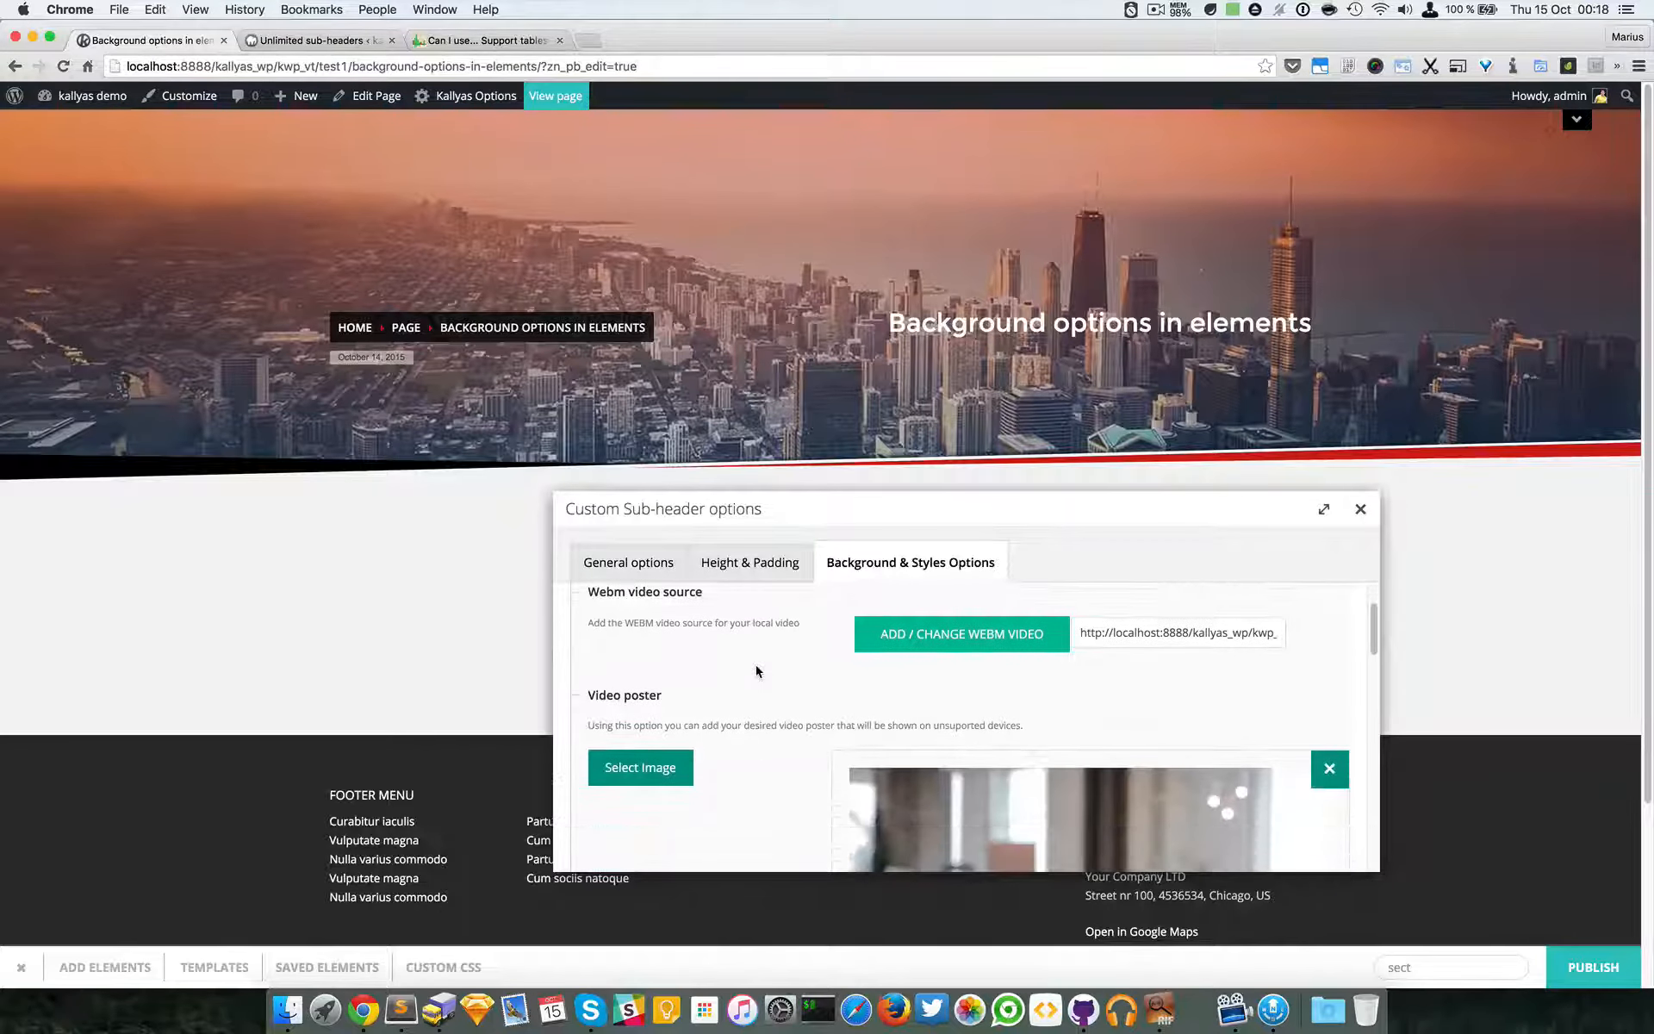
scroll(779, 689, "down", 5)
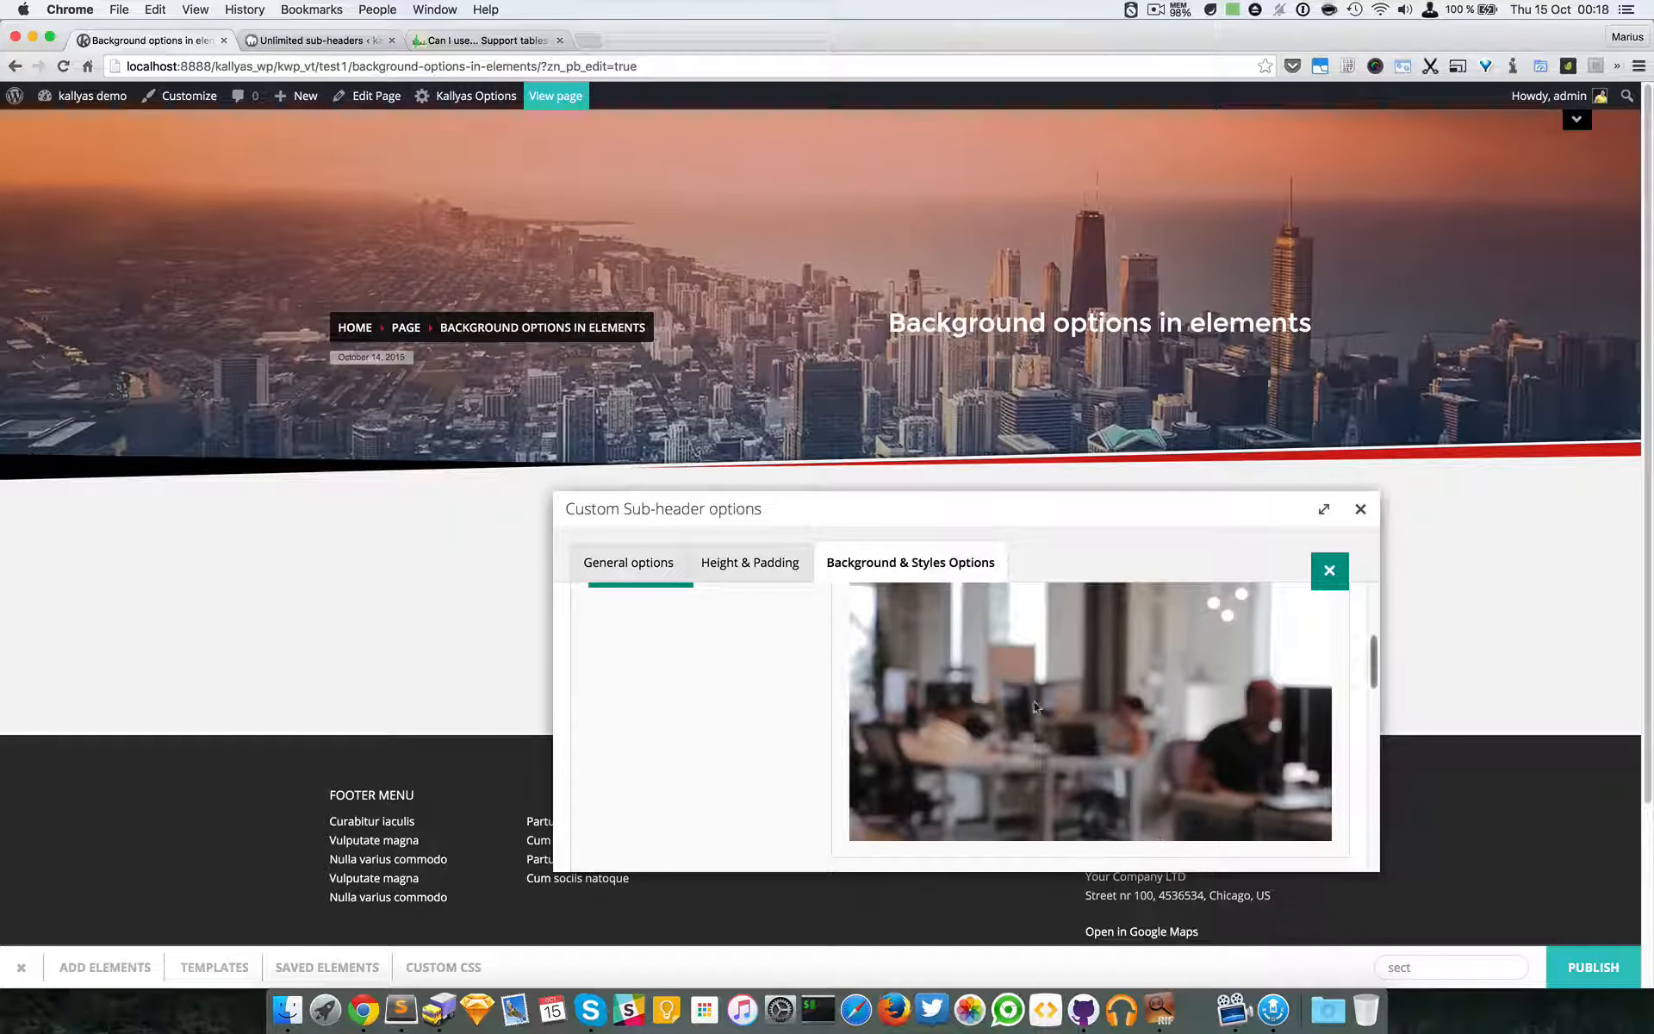
scroll(877, 727, "up", 2)
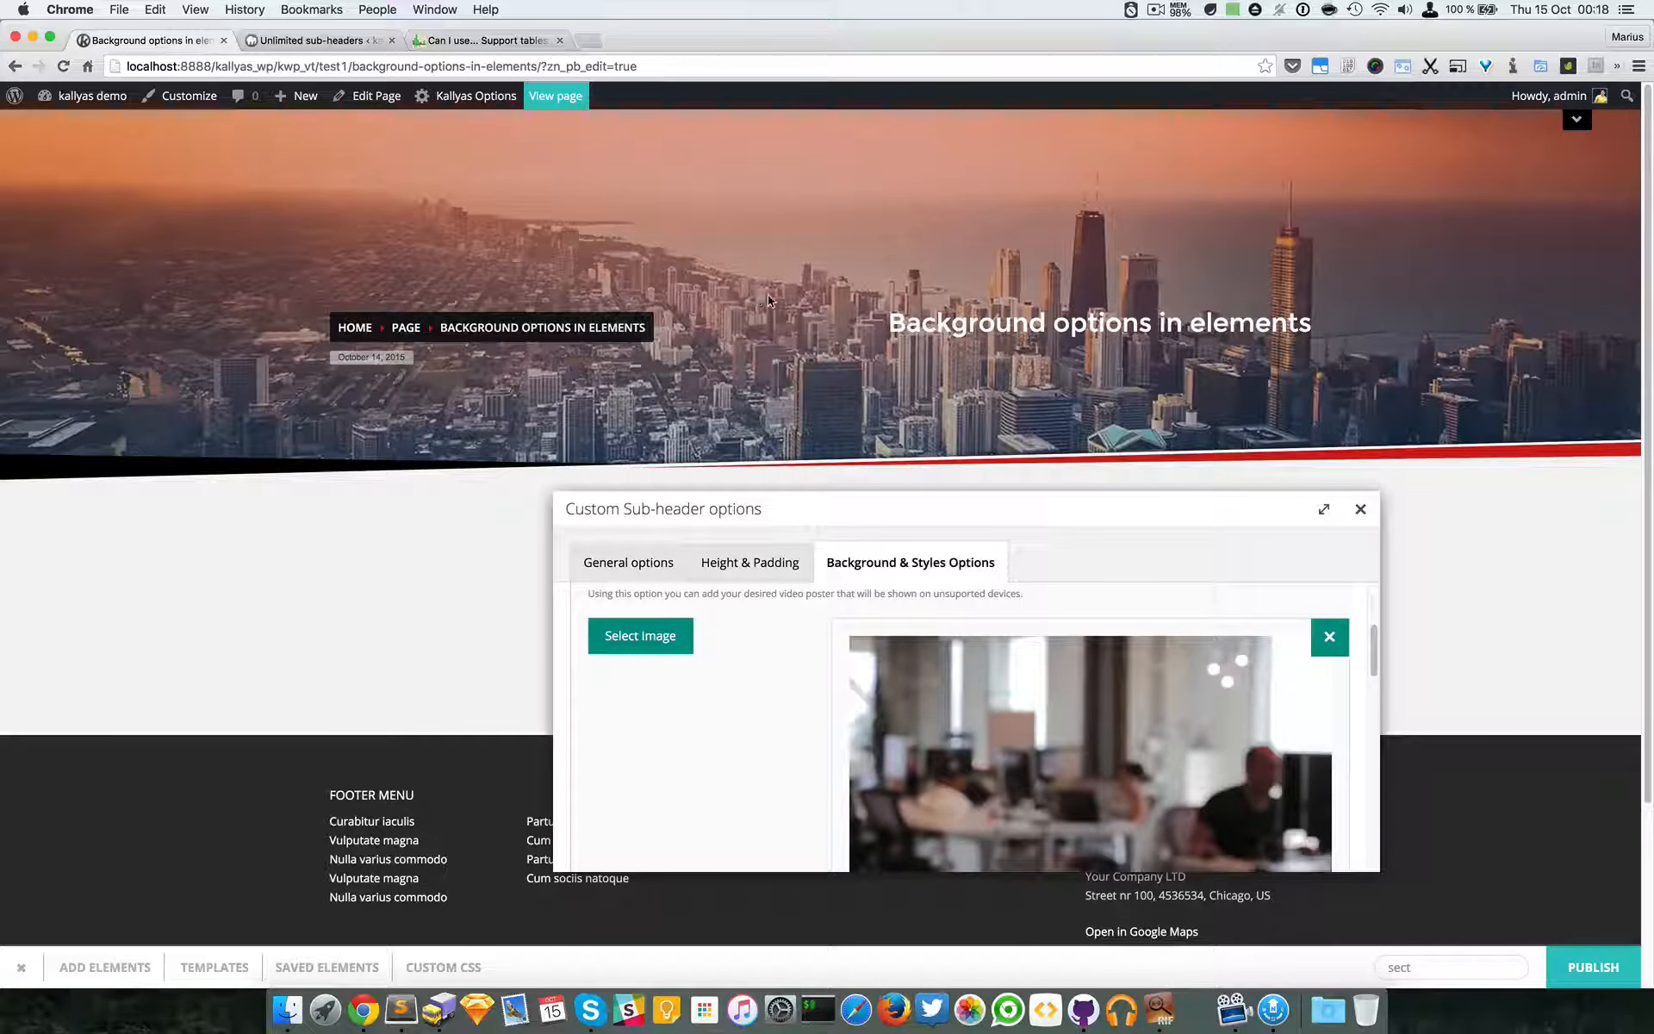
left_click_drag(987, 507, 1064, 316)
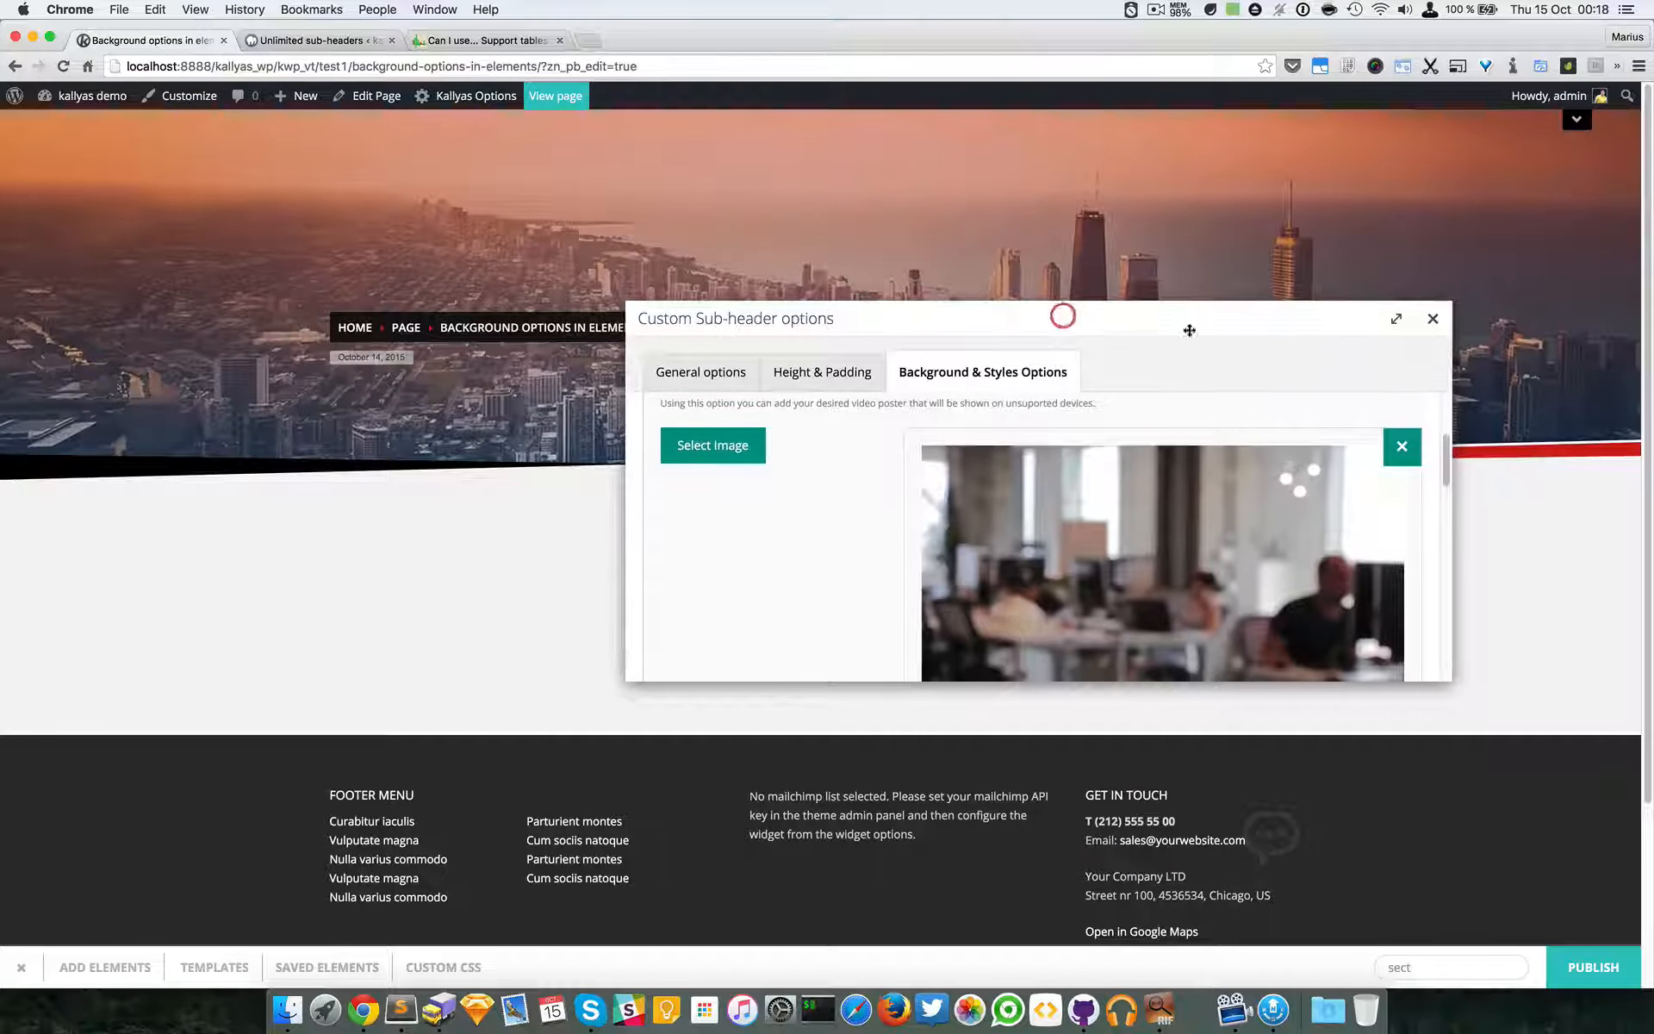
left_click(1396, 331)
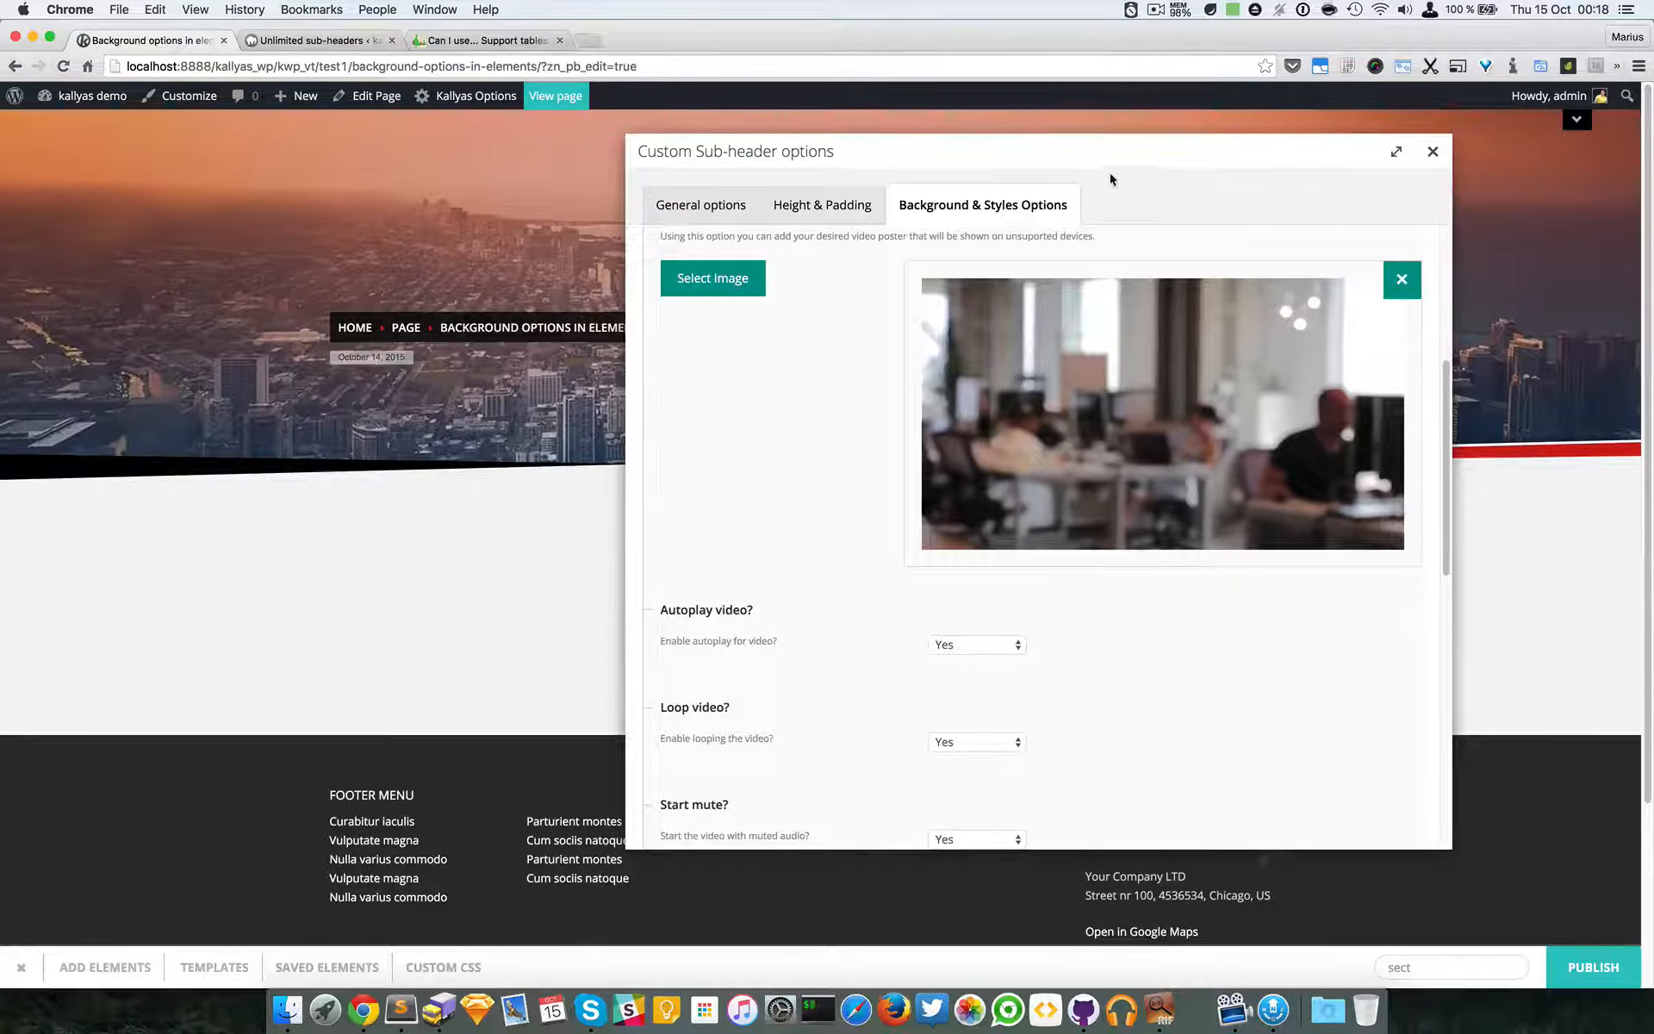
left_click_drag(1104, 151, 1106, 294)
scroll(869, 775, "down", 1)
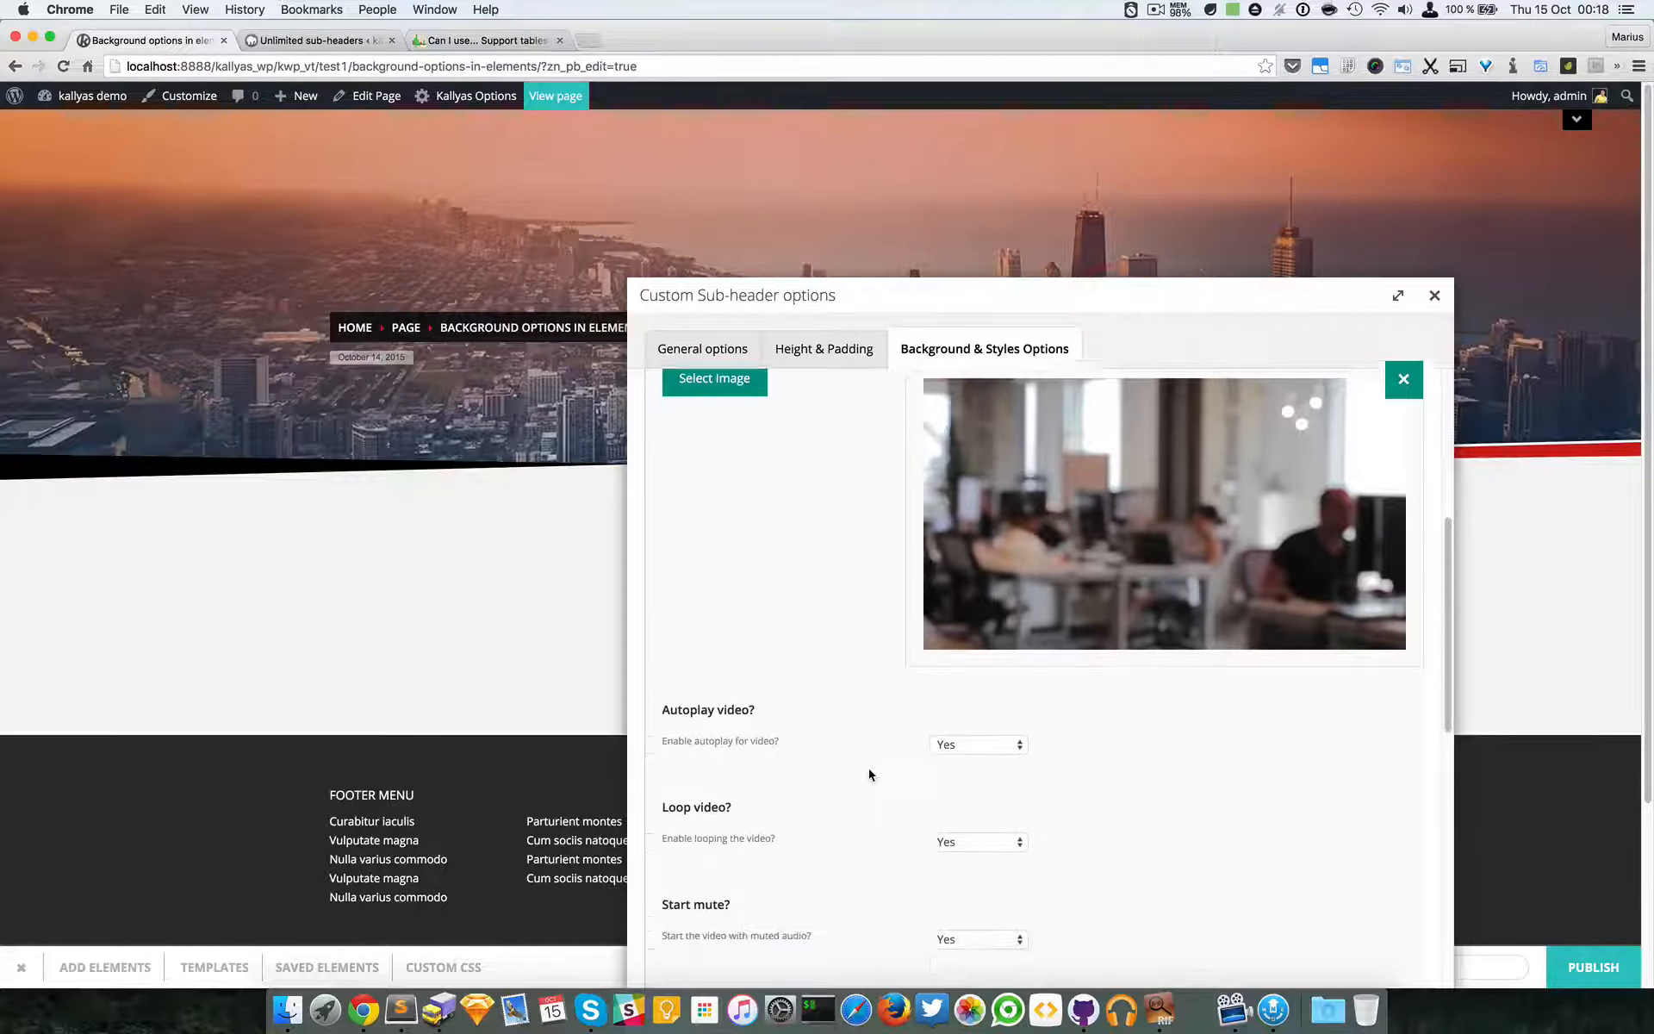
scroll(871, 773, "down", 1)
scroll(859, 539, "up", 4)
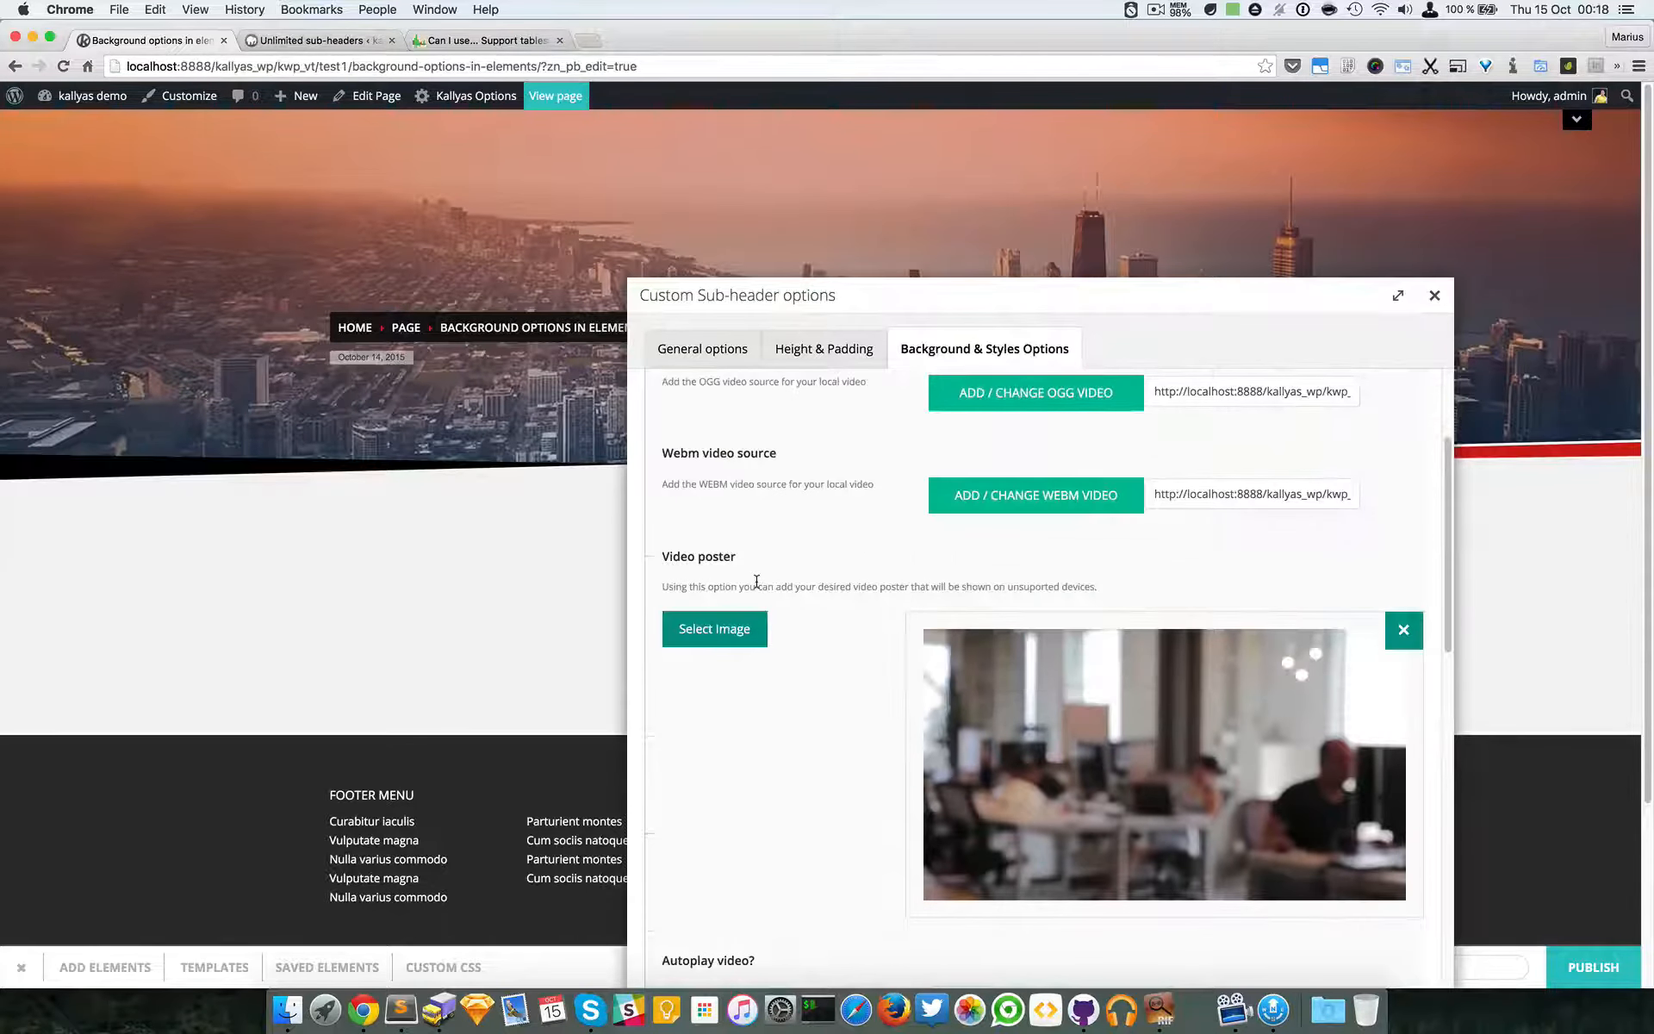
scroll(786, 573, "down", 5)
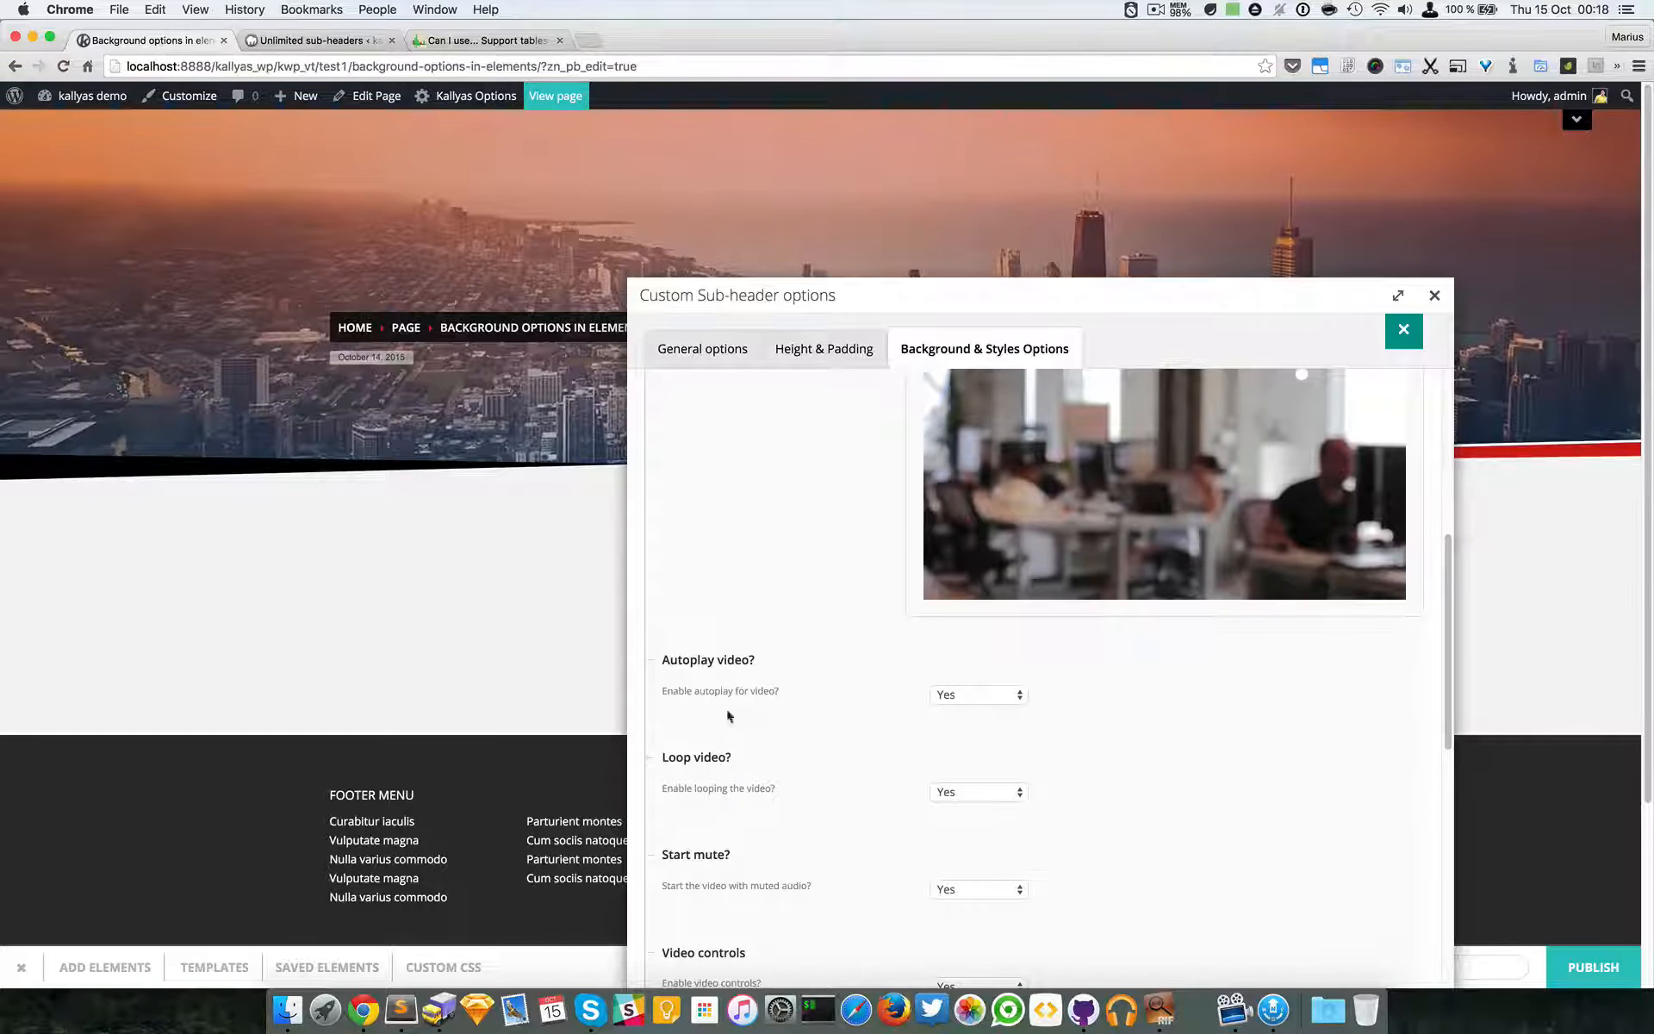
scroll(895, 706, "down", 1)
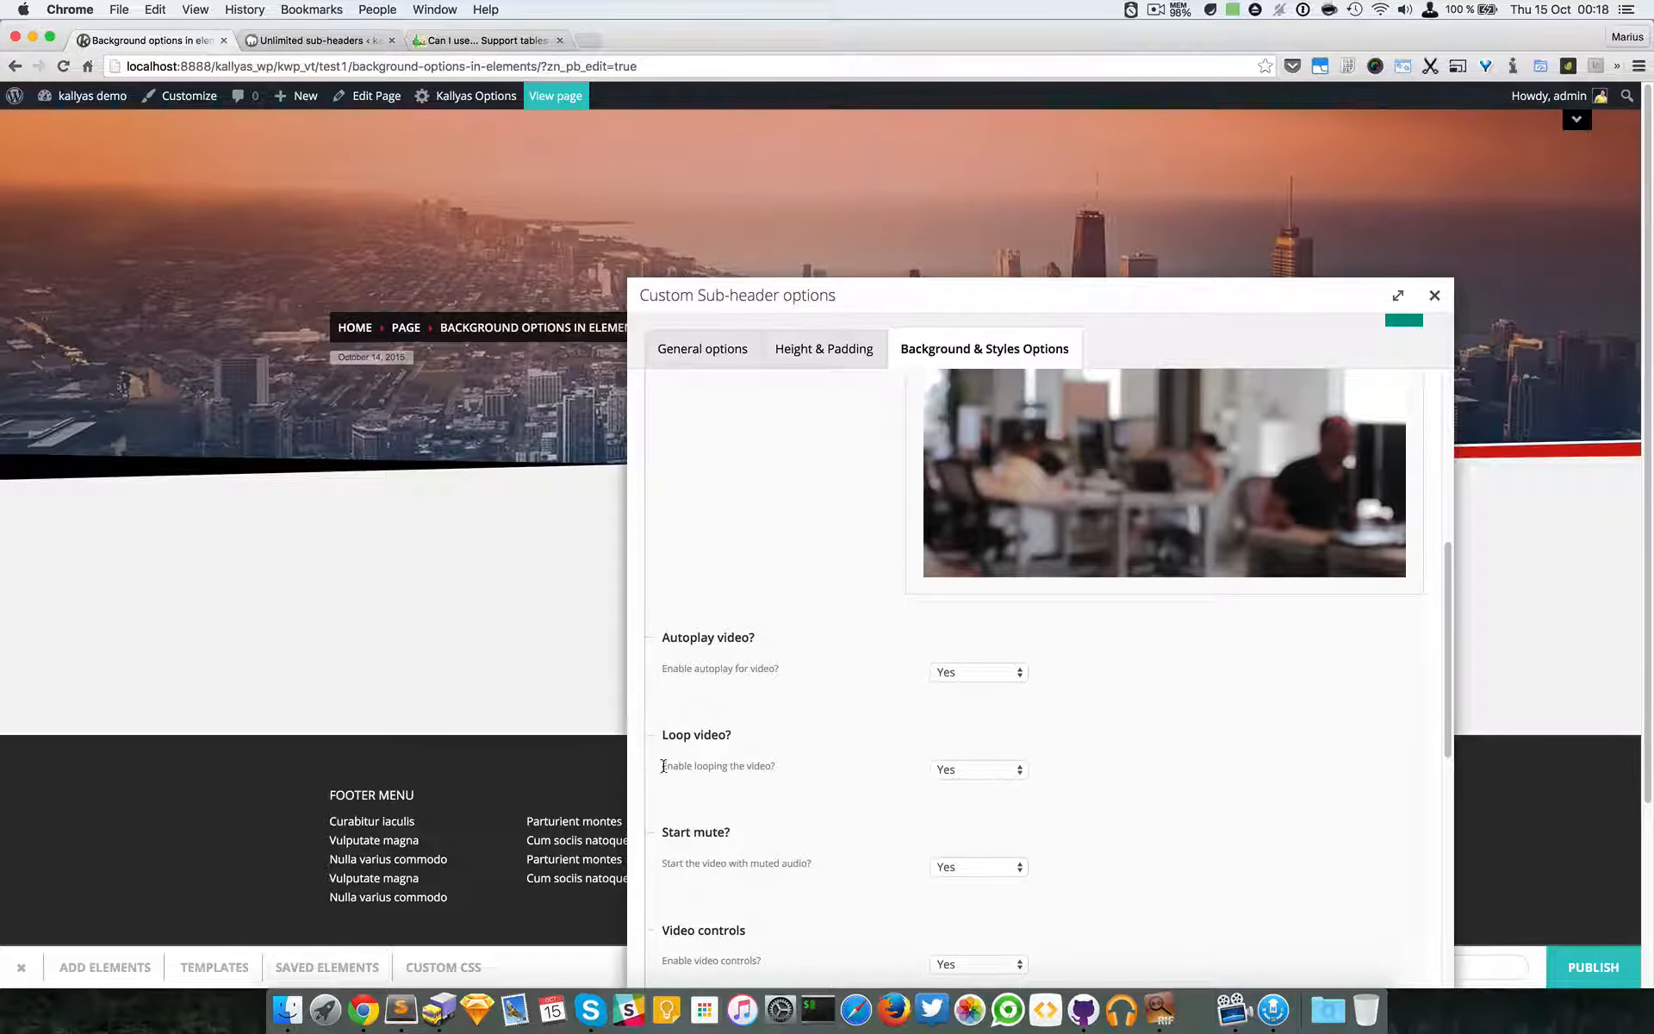
scroll(681, 765, "down", 2)
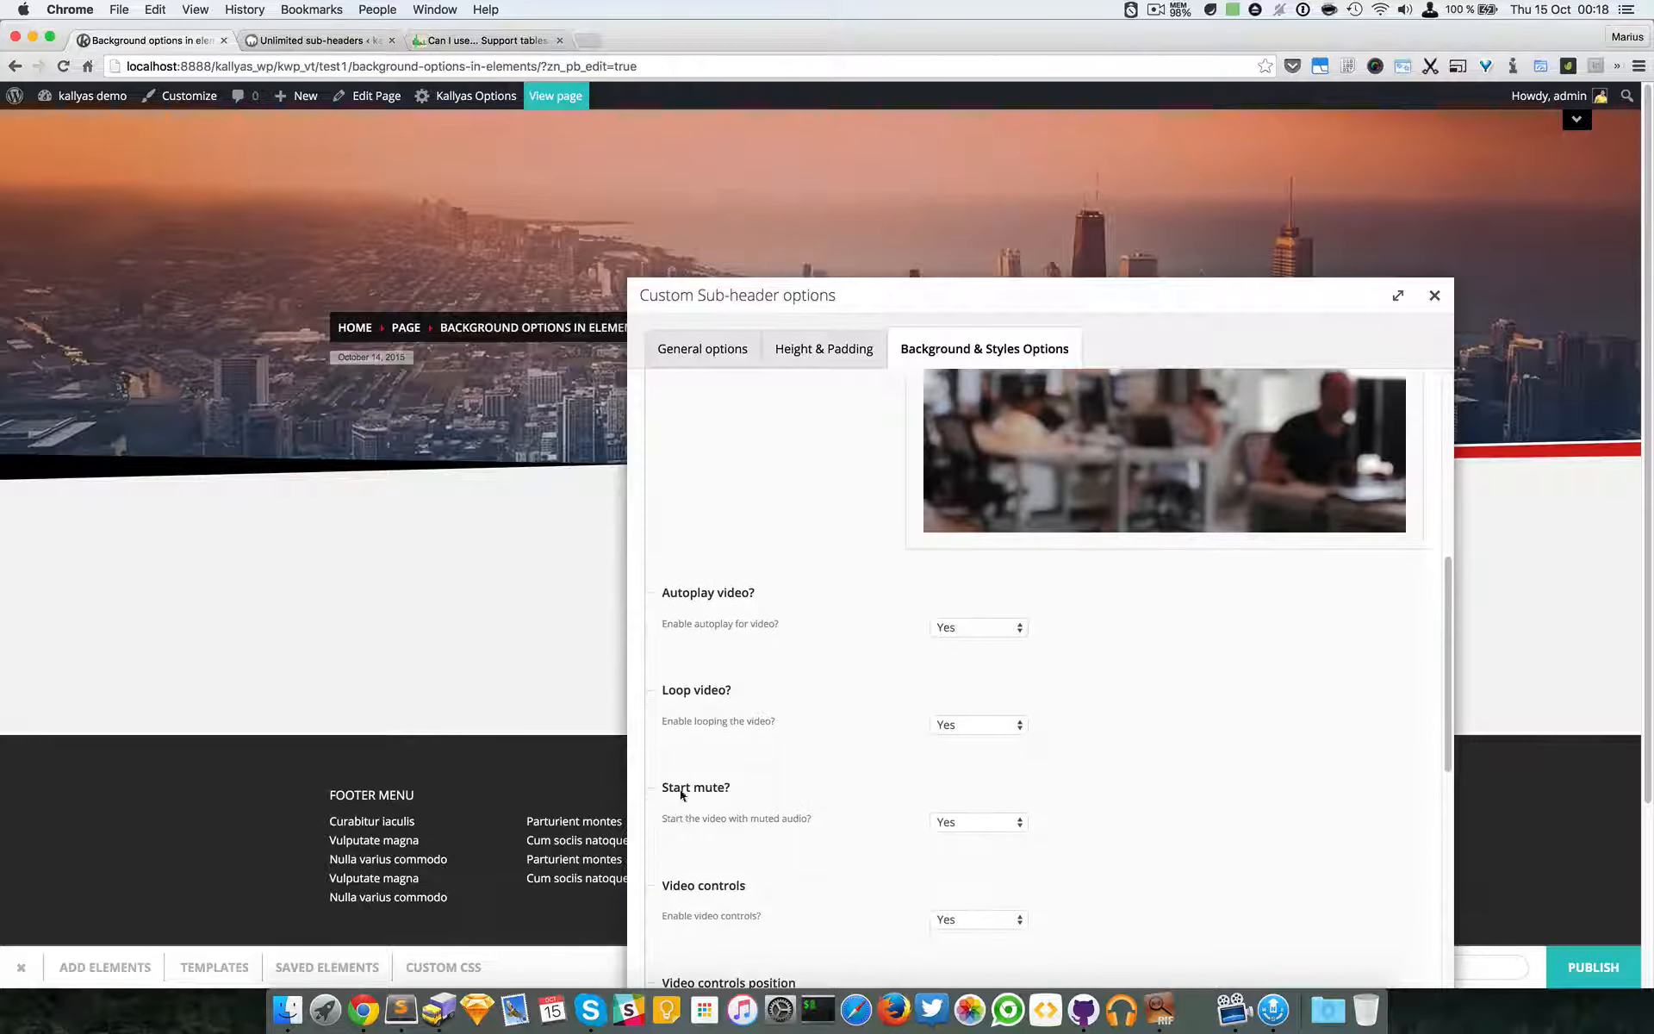
scroll(680, 771, "down", 2)
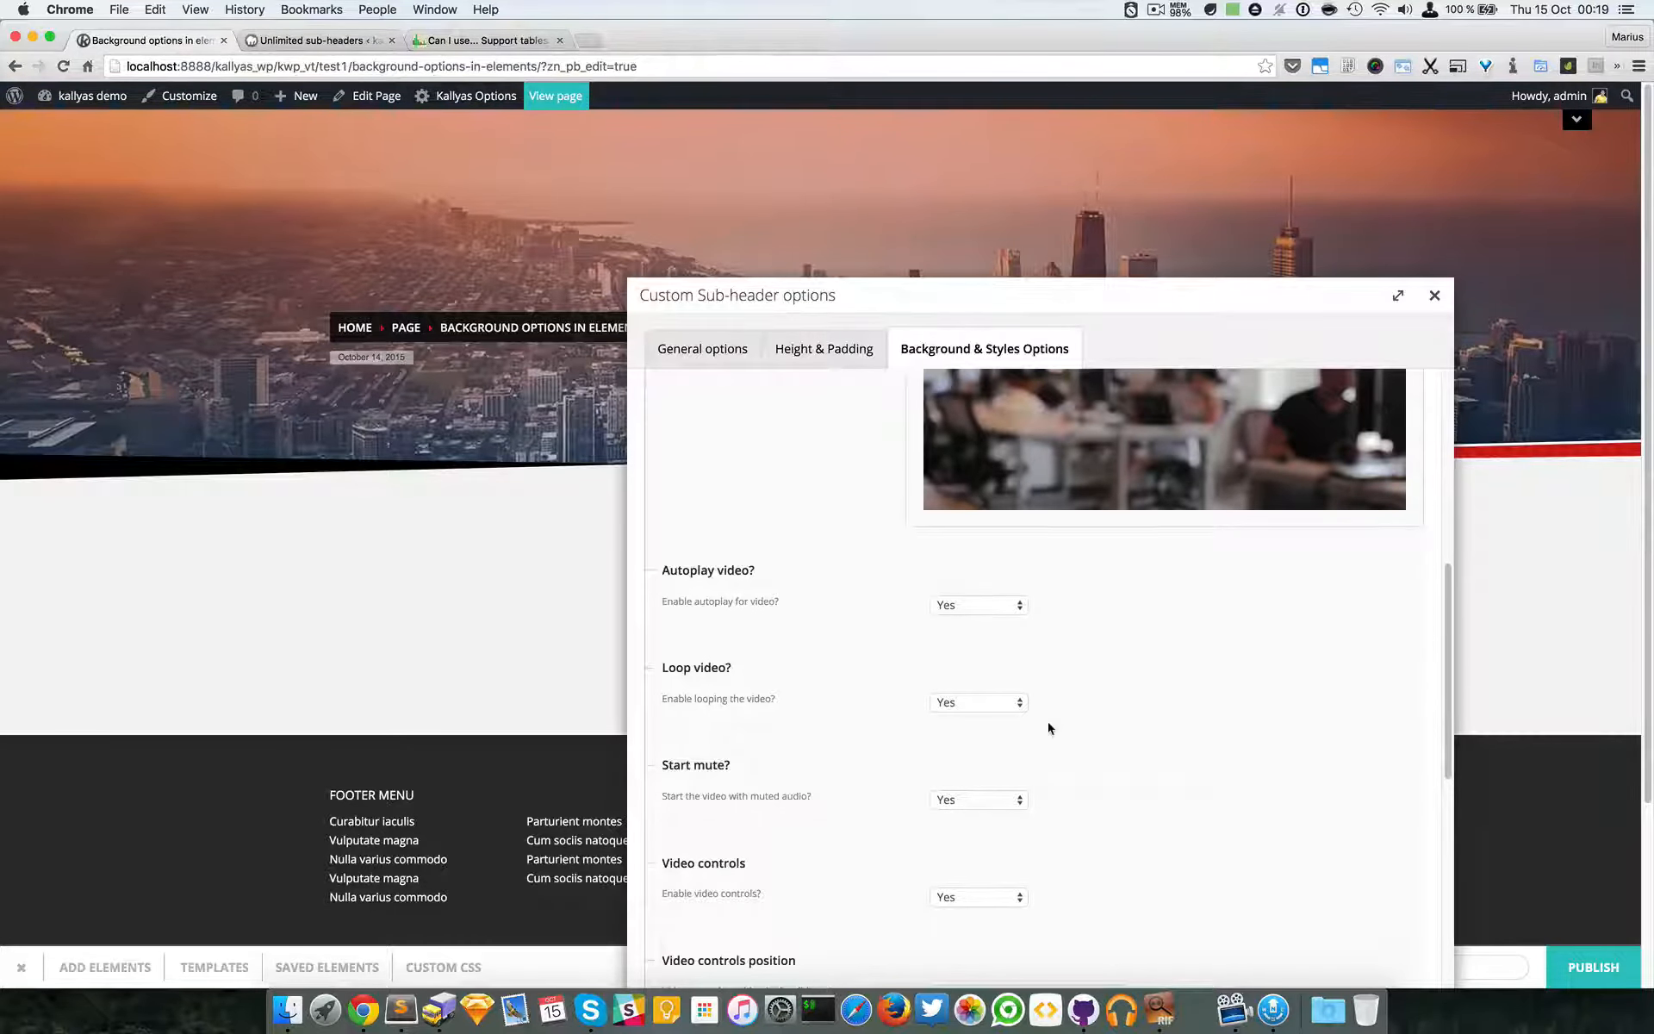
- Review the video controls position setting and close the options to view the sub-header's video background
scroll(1028, 777, "down", 3)
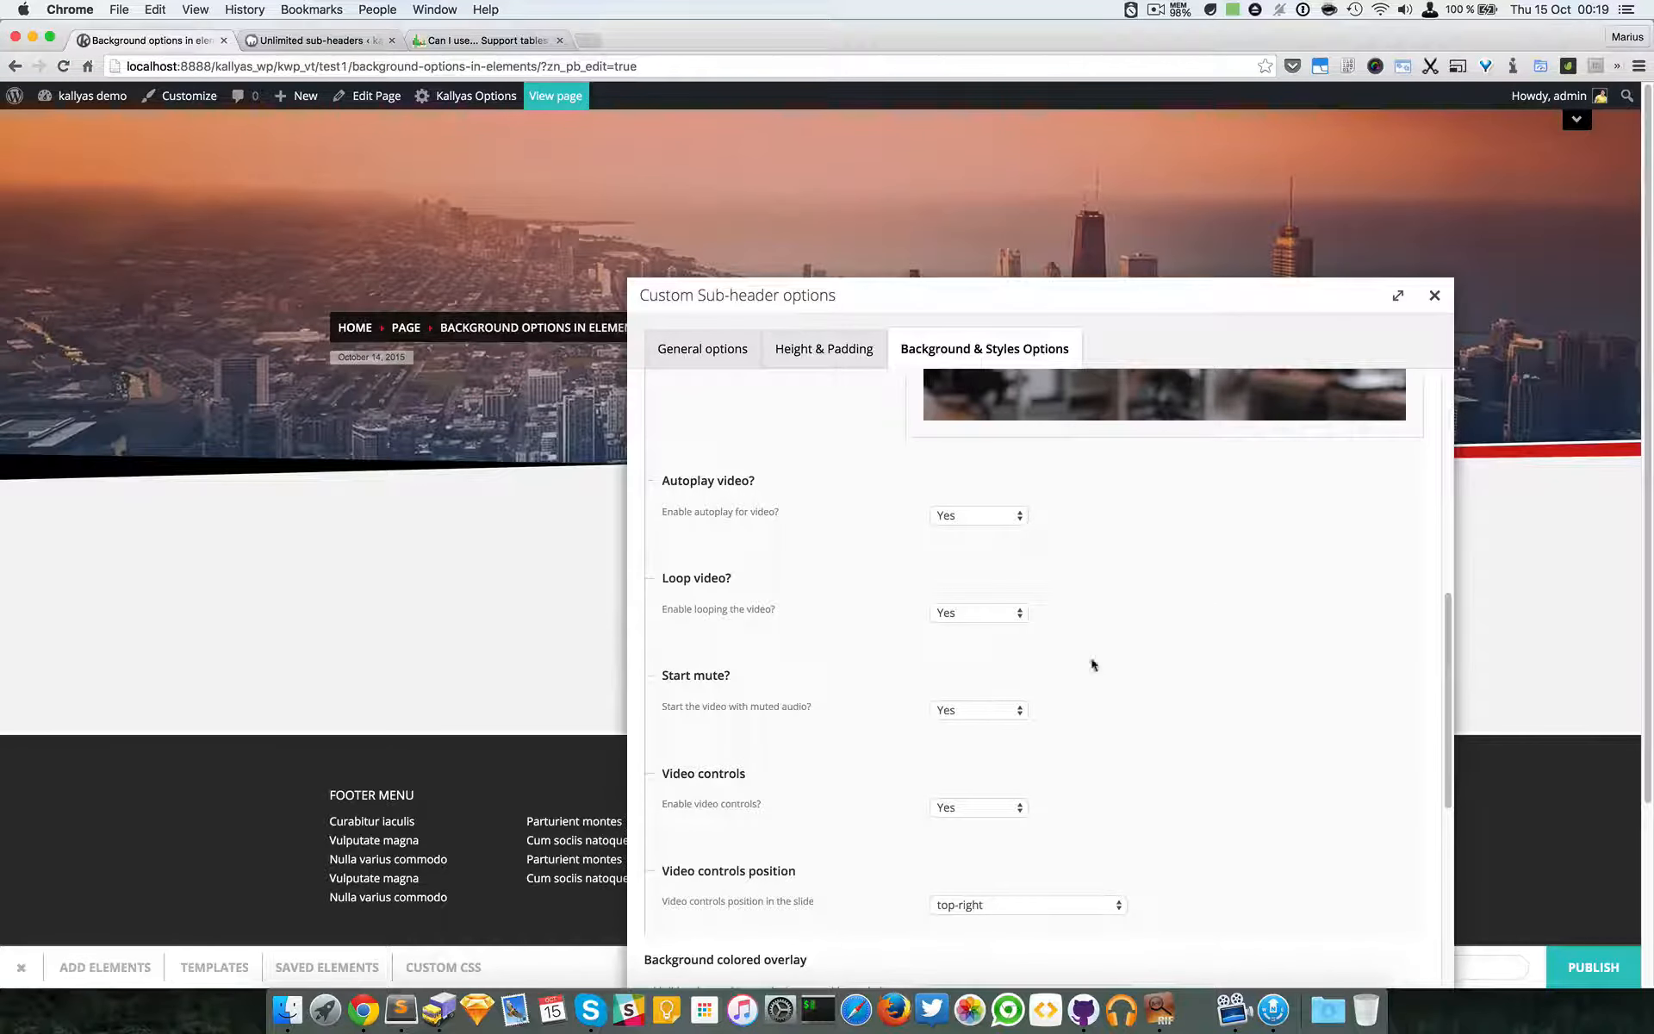
left_click(1435, 295)
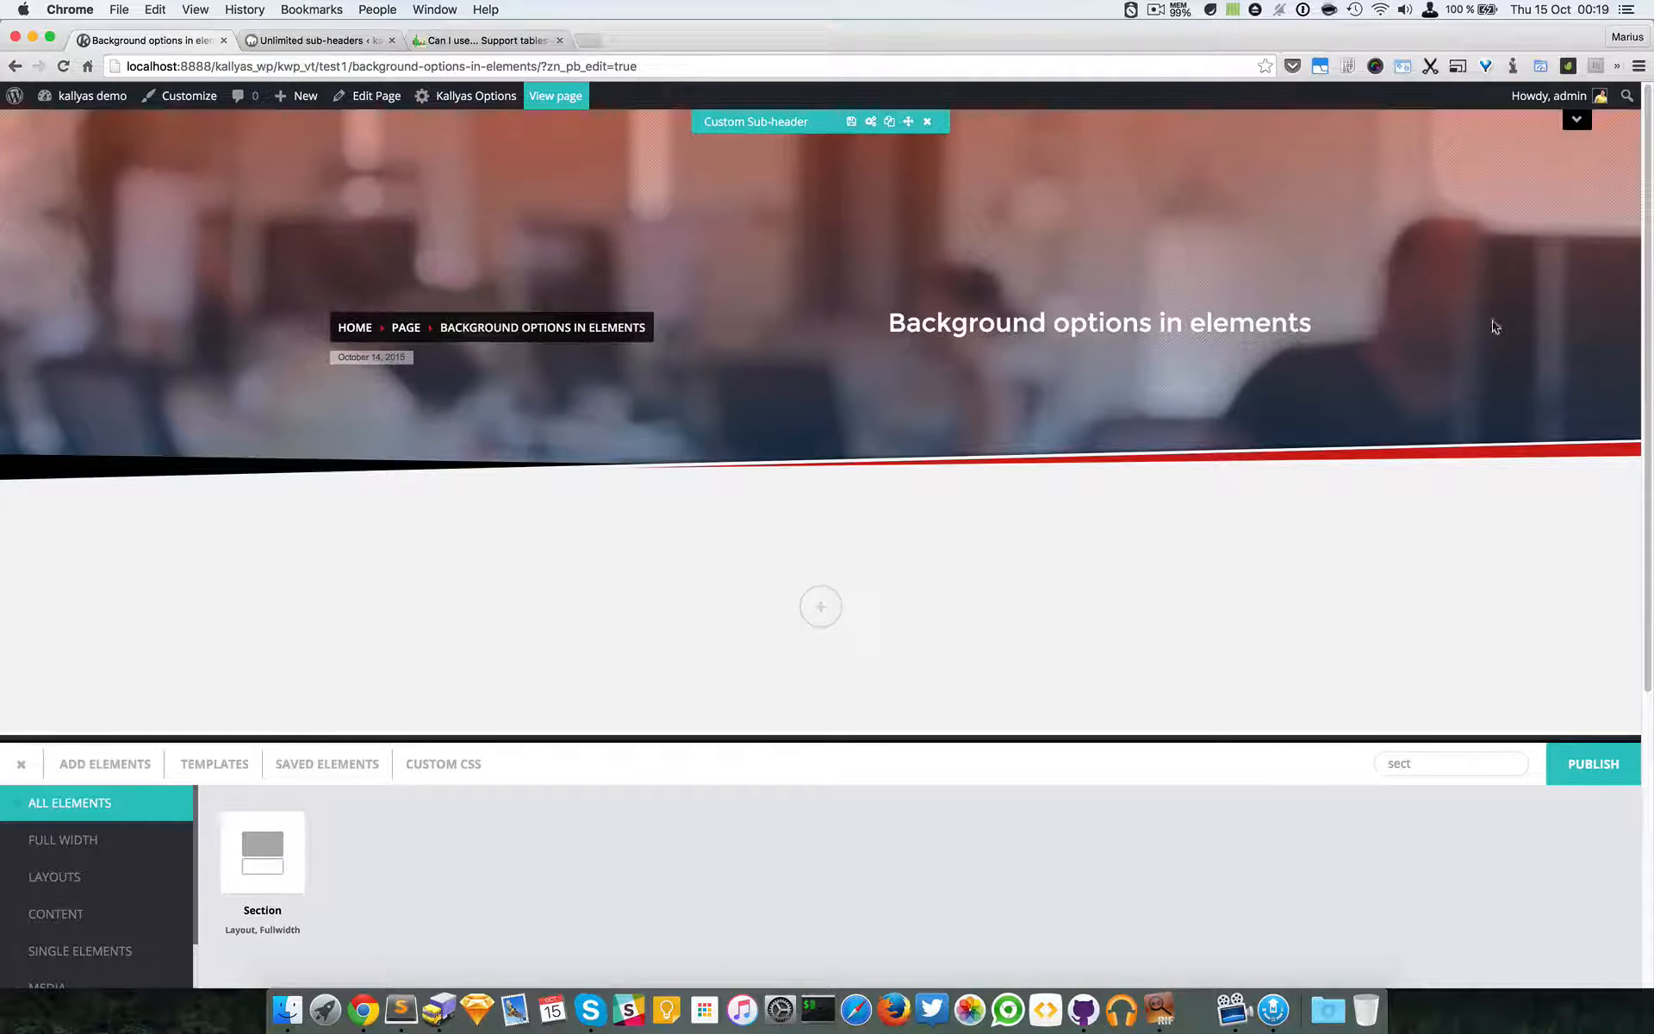
- Set the sub-header's top padding to 260 pixels and its height to about 590 pixels
left_click(872, 126)
left_click(794, 415)
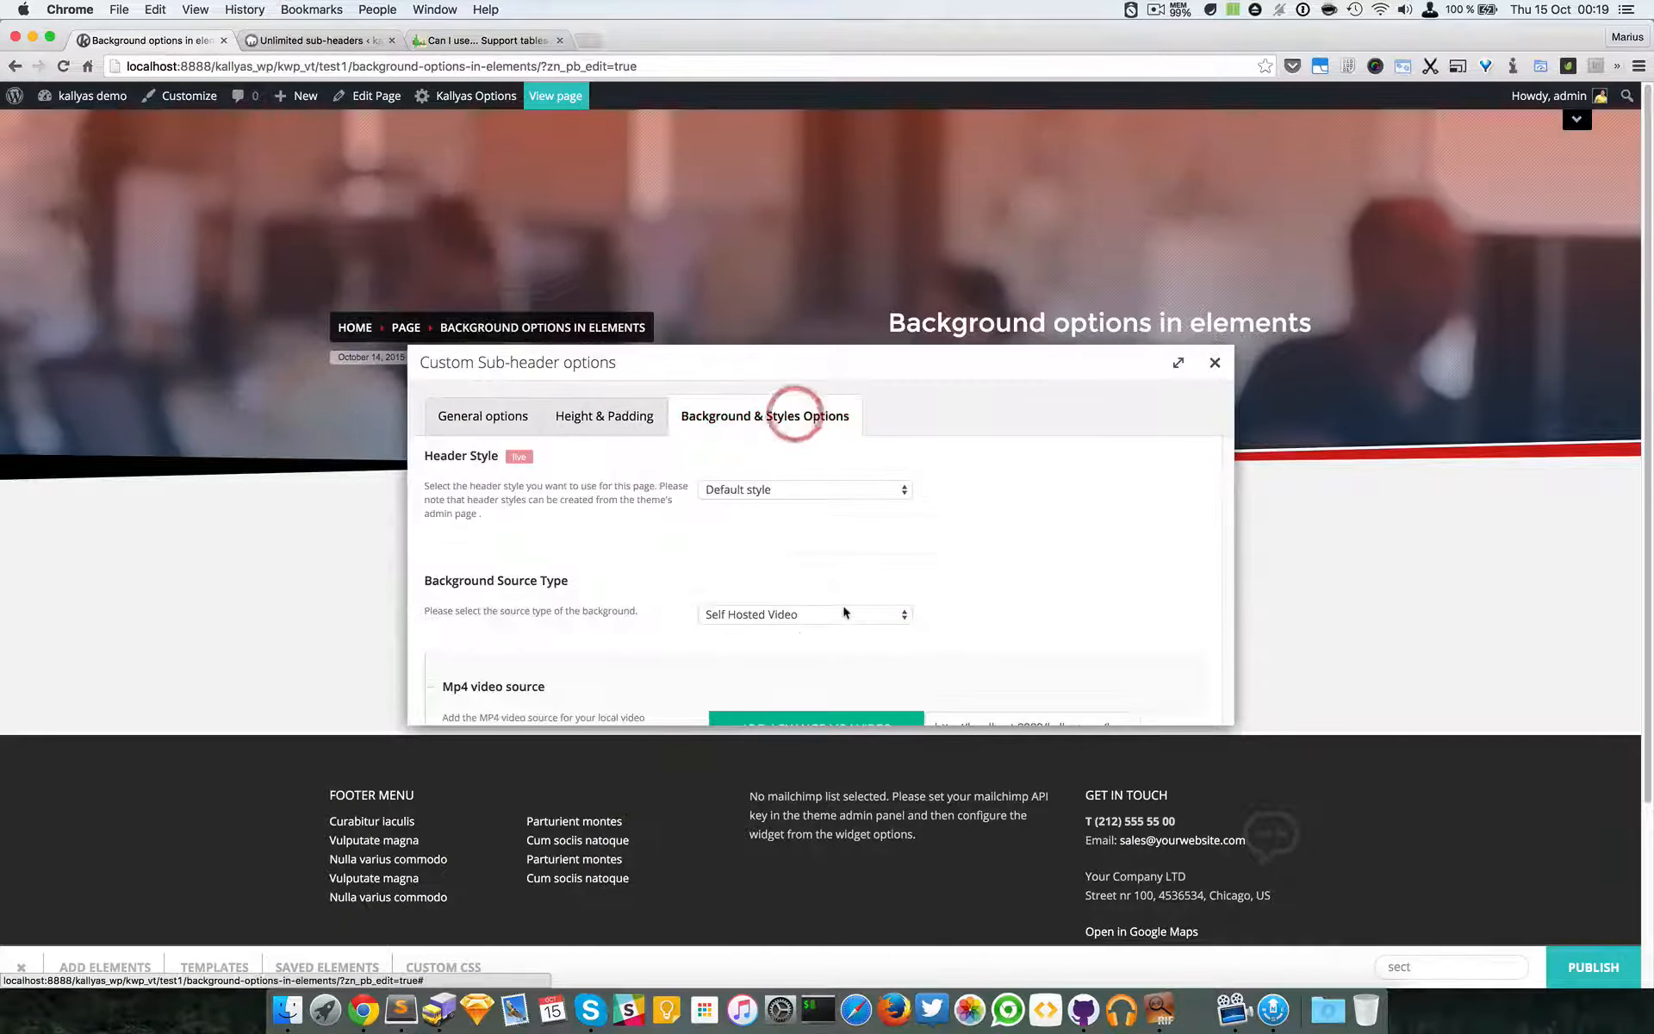
scroll(845, 611, "down", 6)
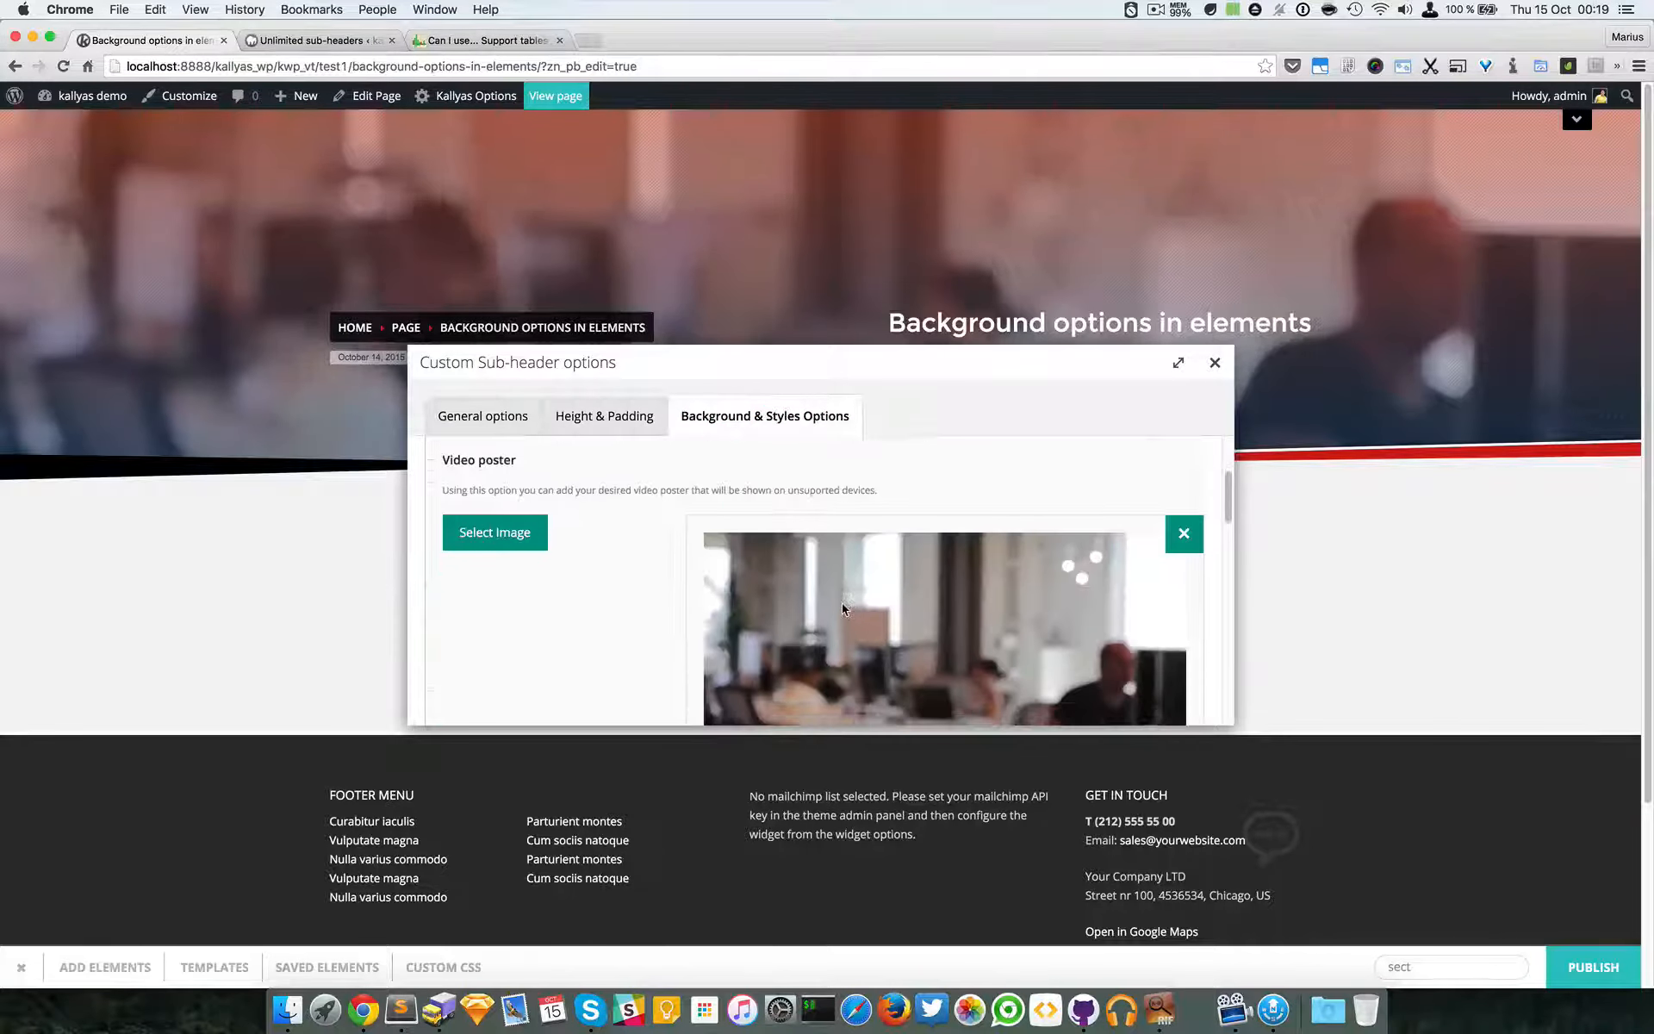
left_click(633, 417)
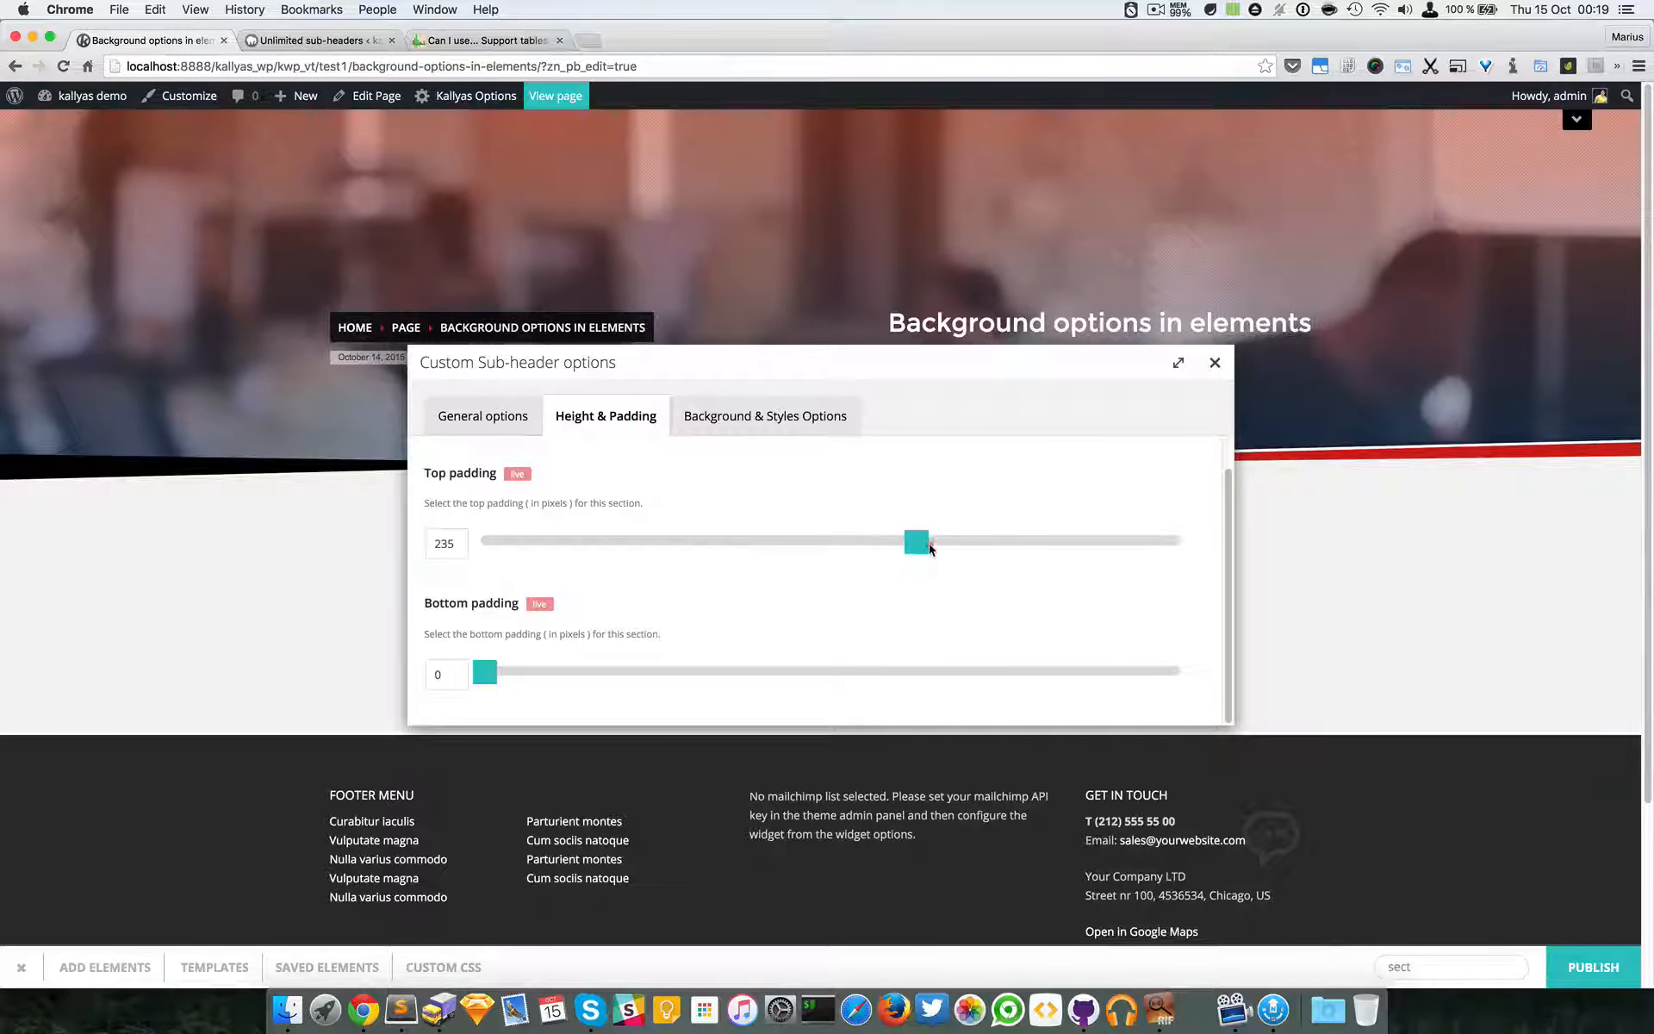
left_click_drag(931, 548, 977, 544)
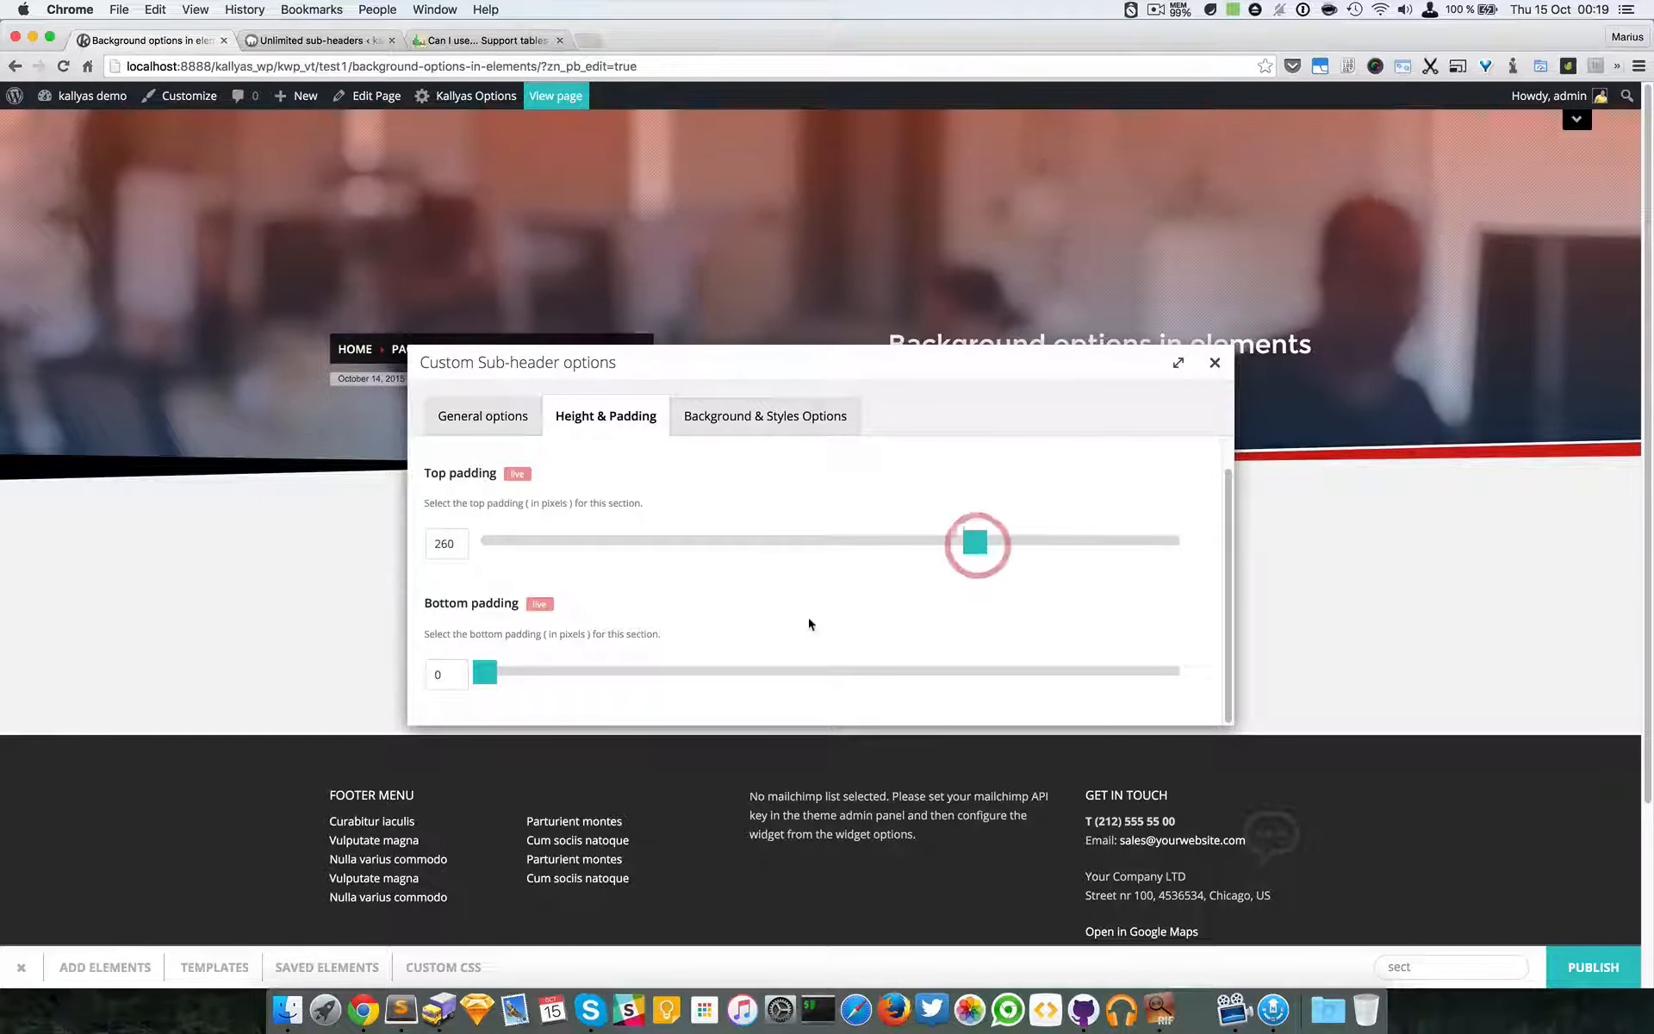
scroll(861, 616, "up", 3)
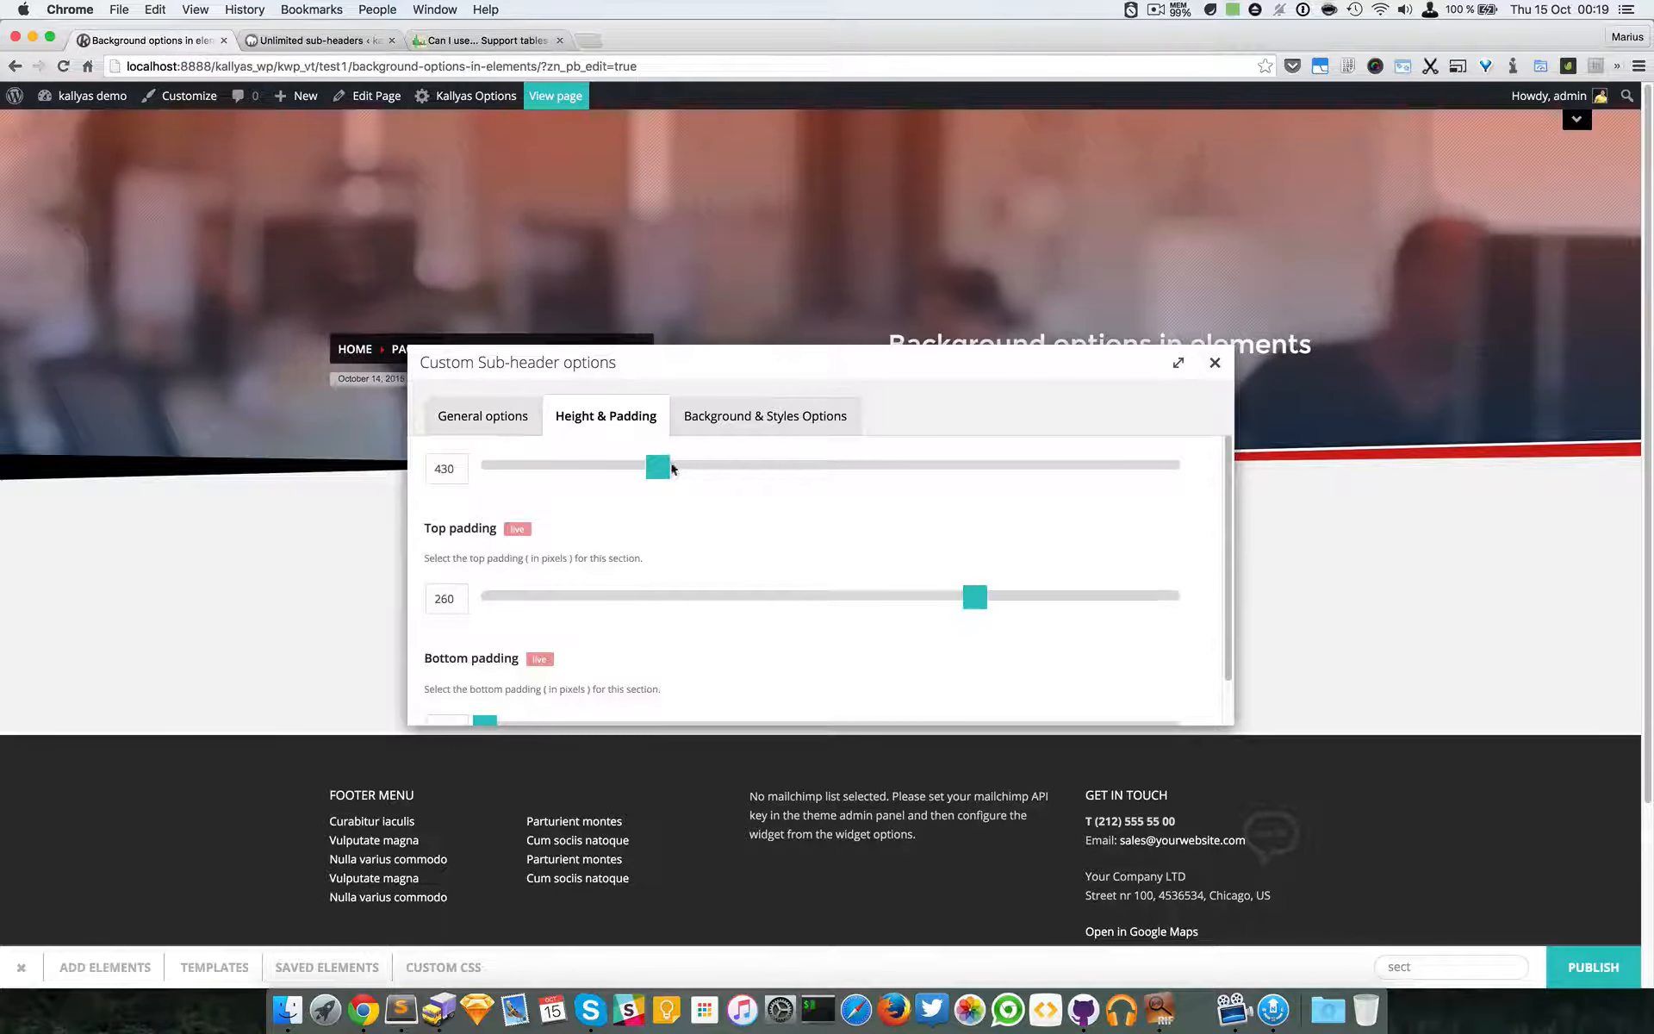
left_click_drag(672, 468, 767, 487)
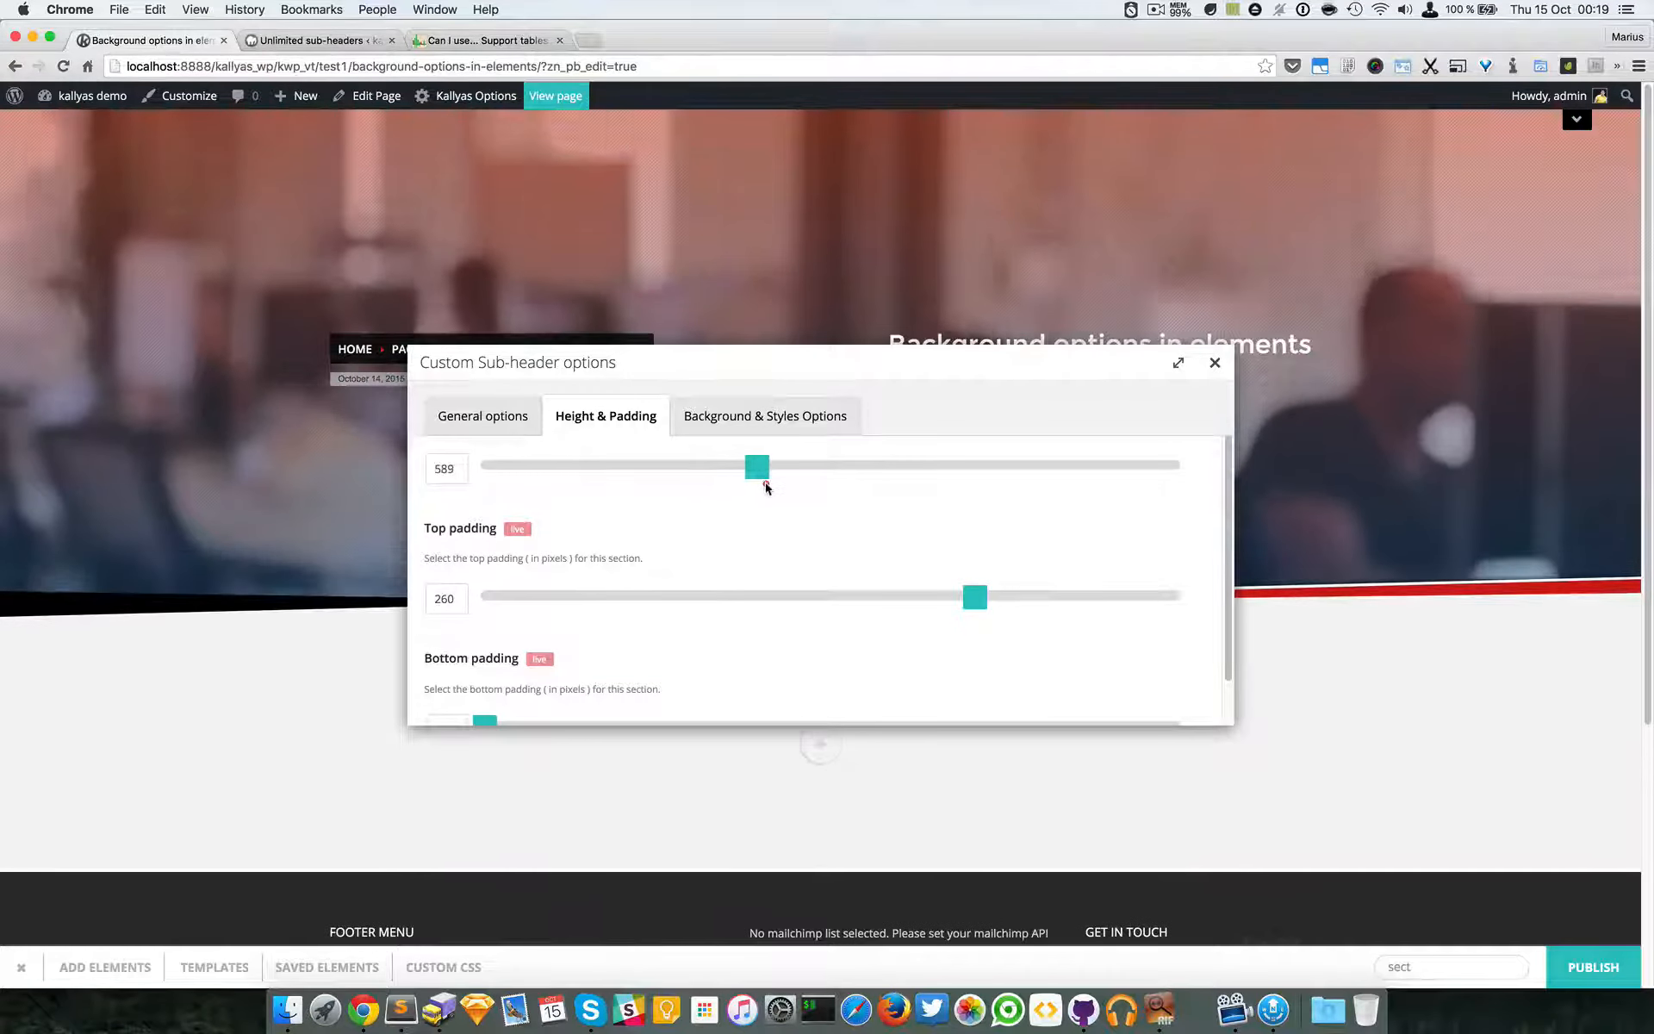
- Set the background video's controls position to middle-right and close the sub-header options
left_click(728, 415)
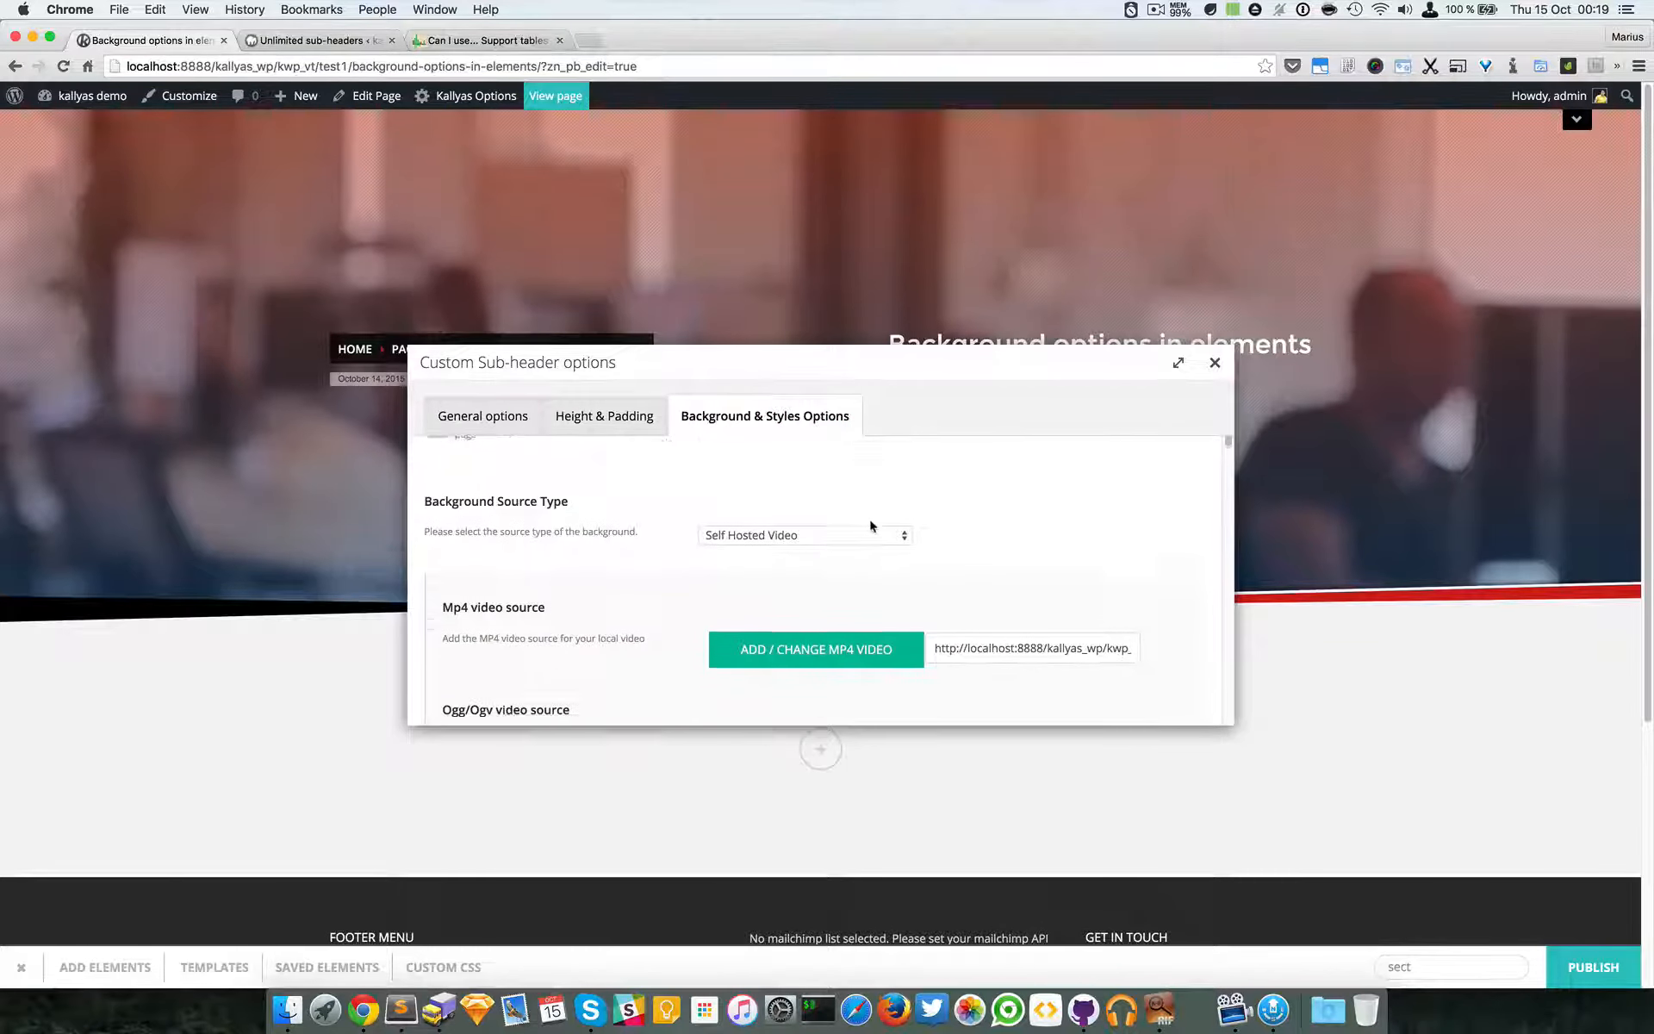
scroll(965, 561, "down", 10)
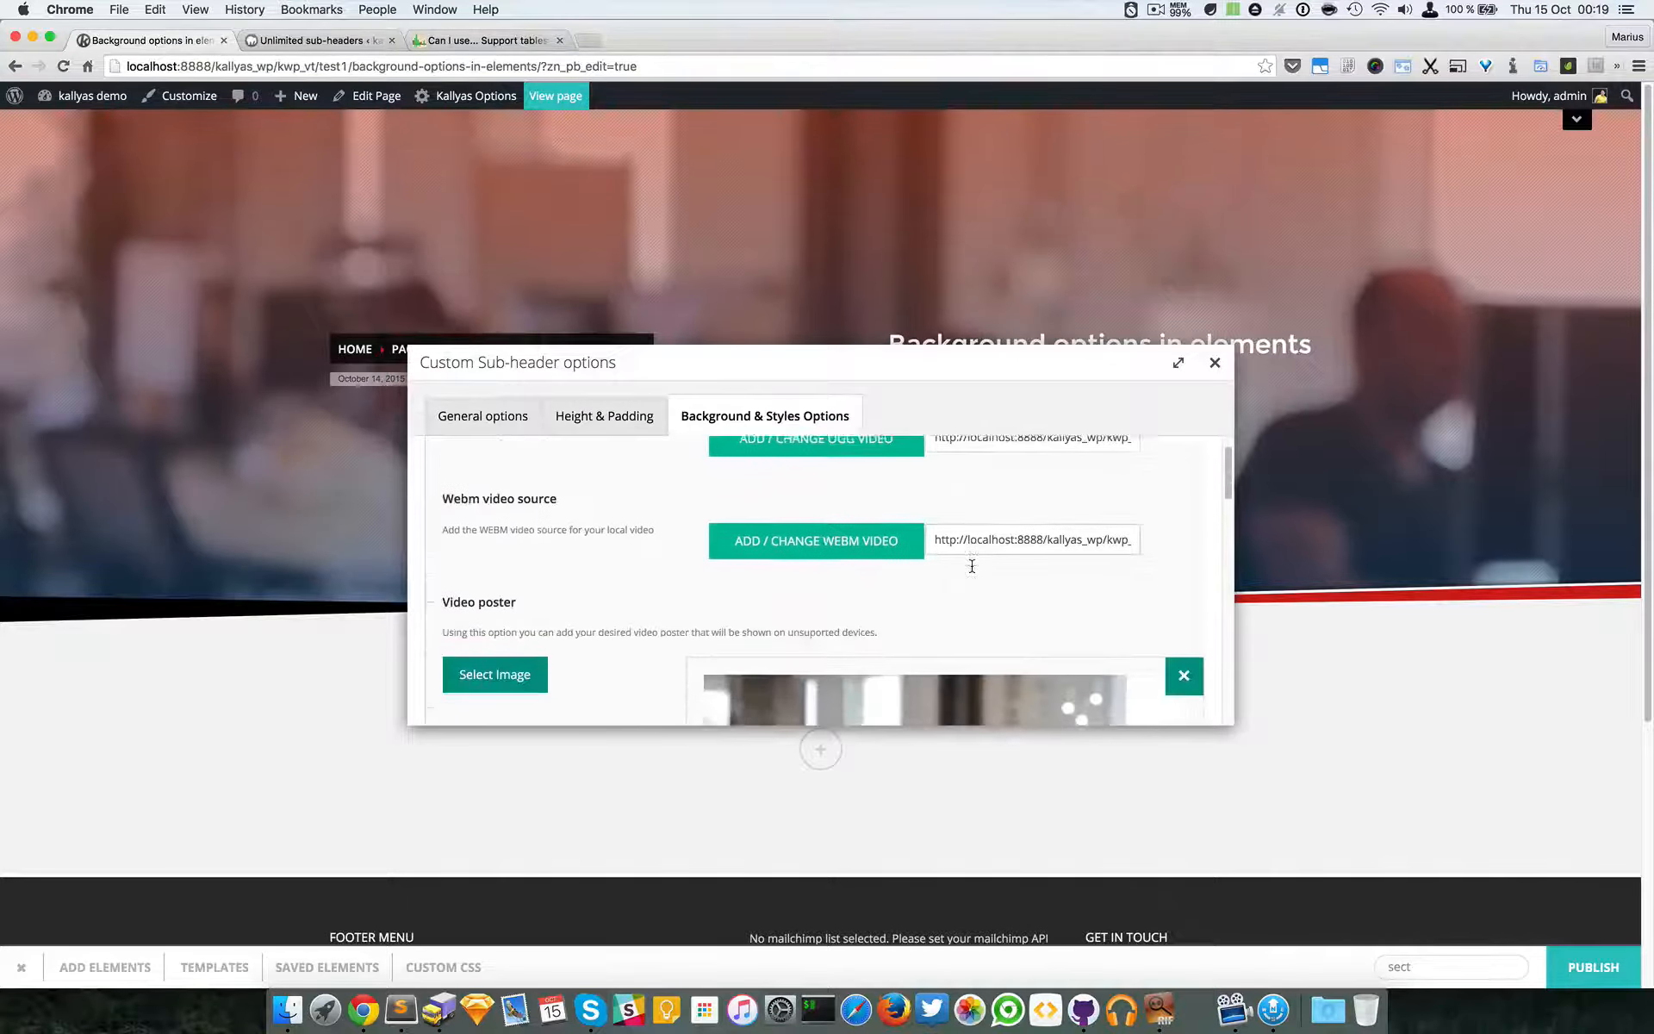
scroll(972, 566, "down", 10)
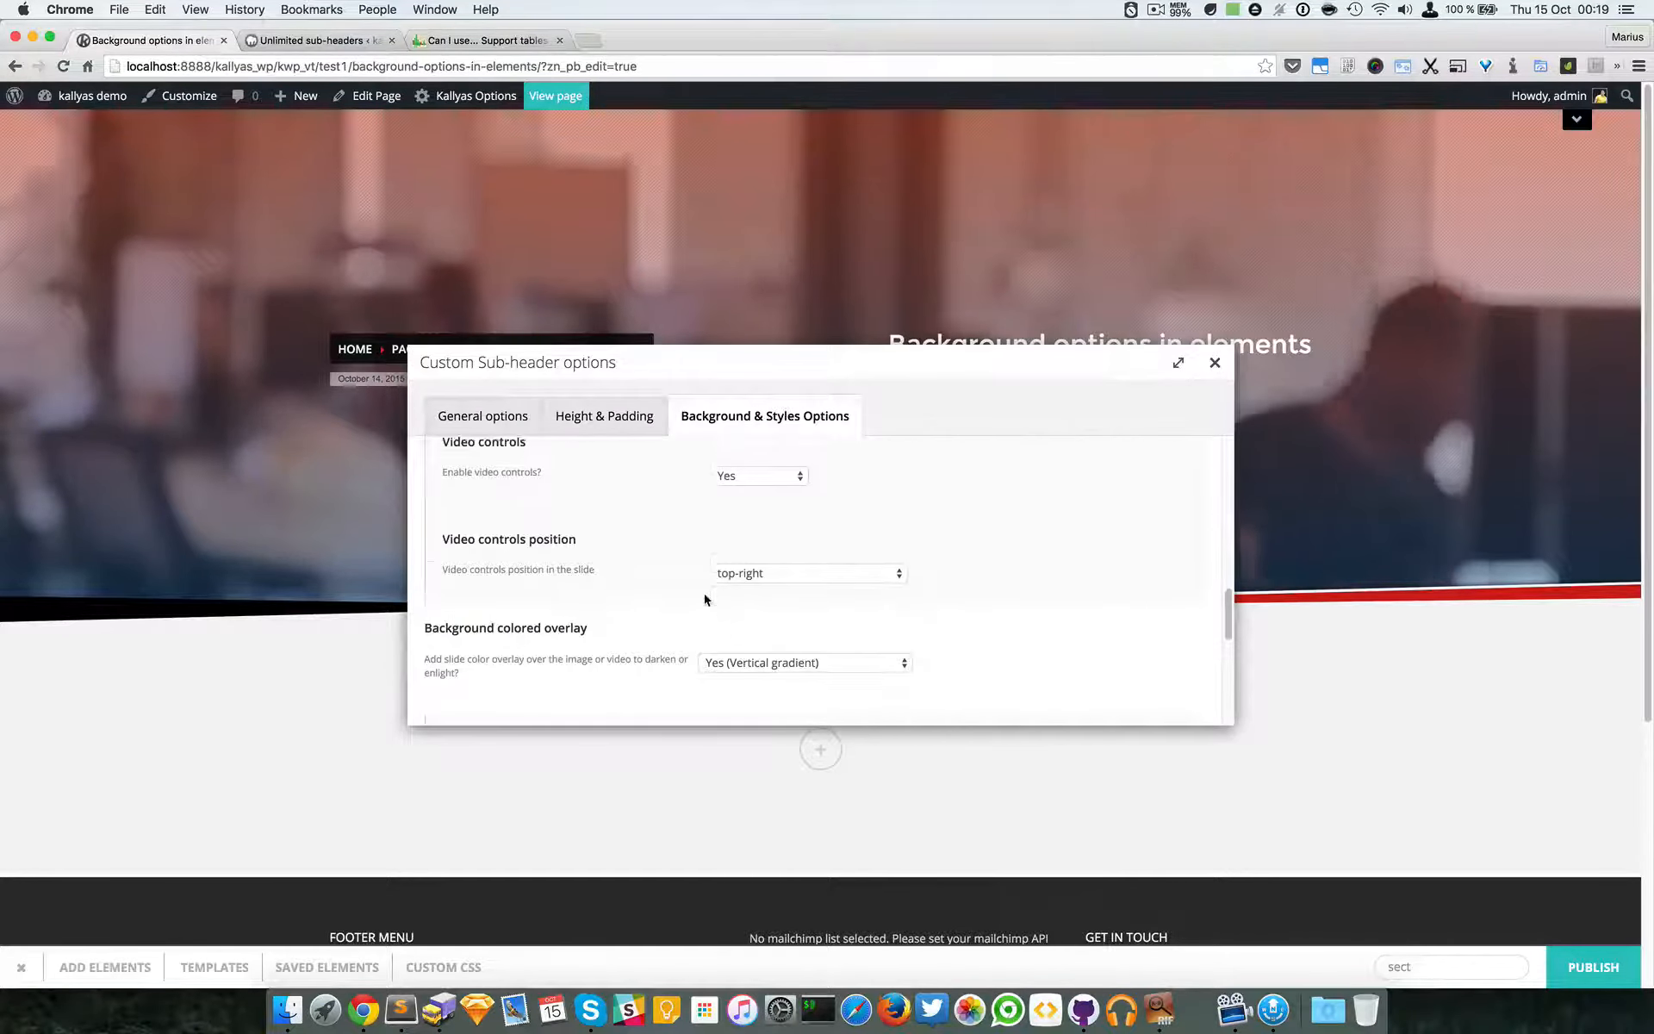
scroll(704, 598, "up", 1)
left_click(751, 617)
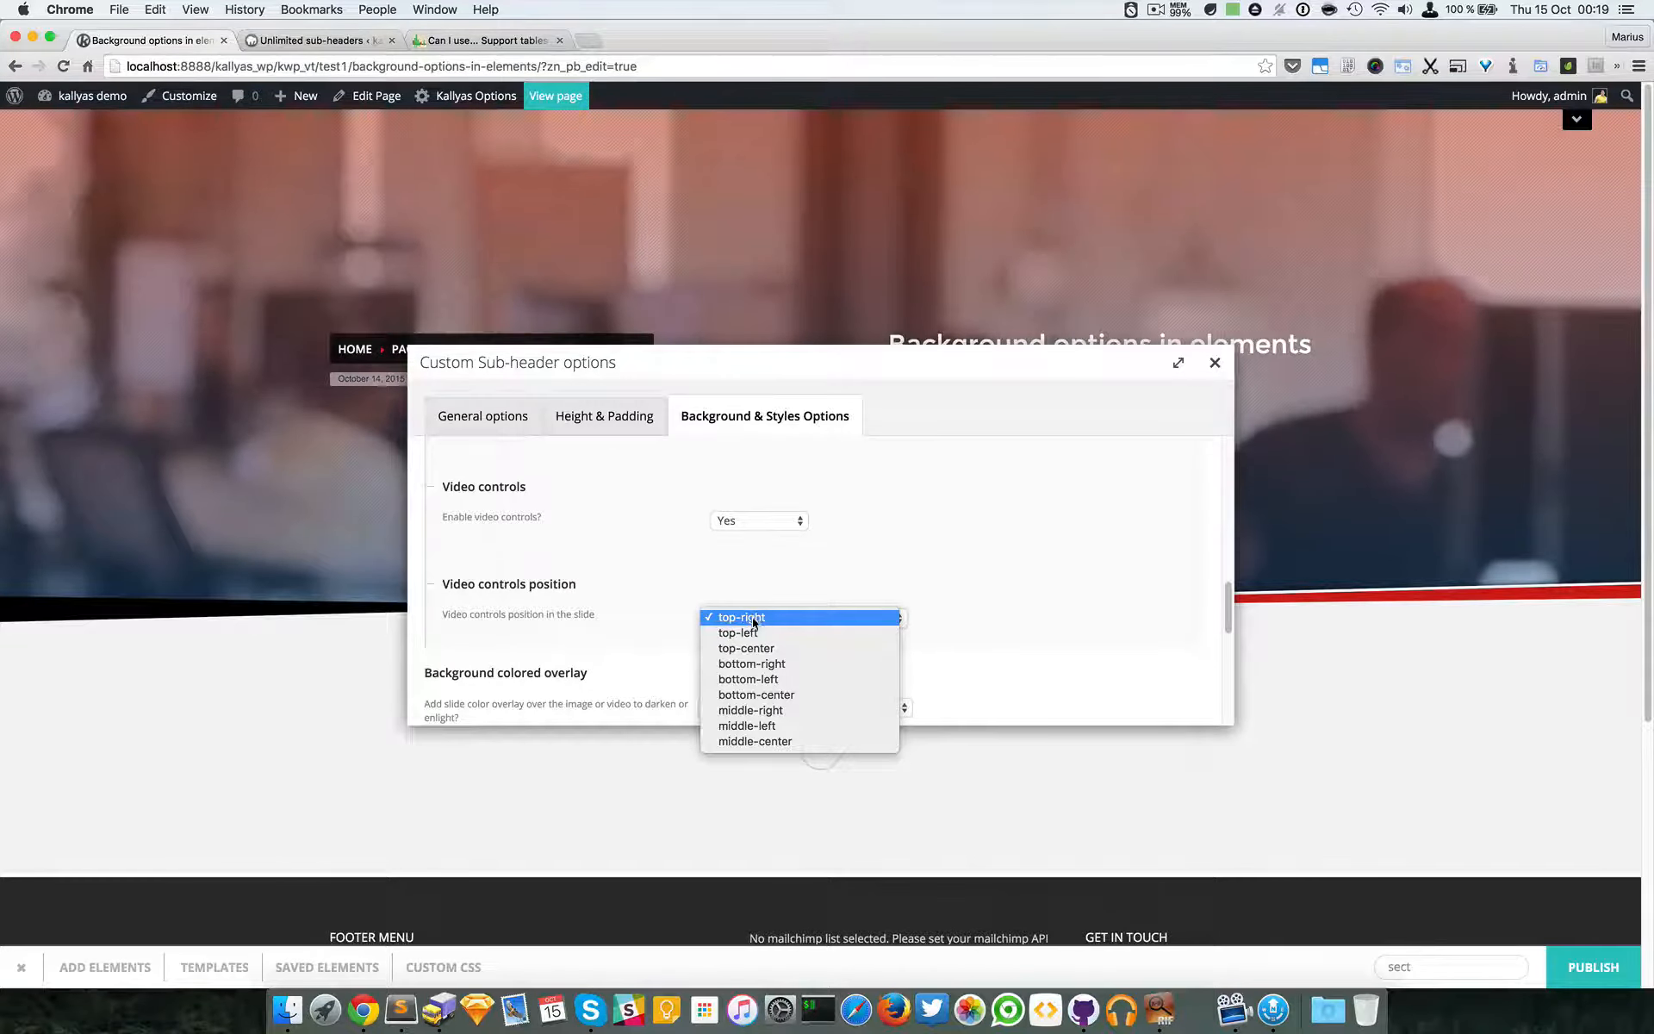
left_click(783, 712)
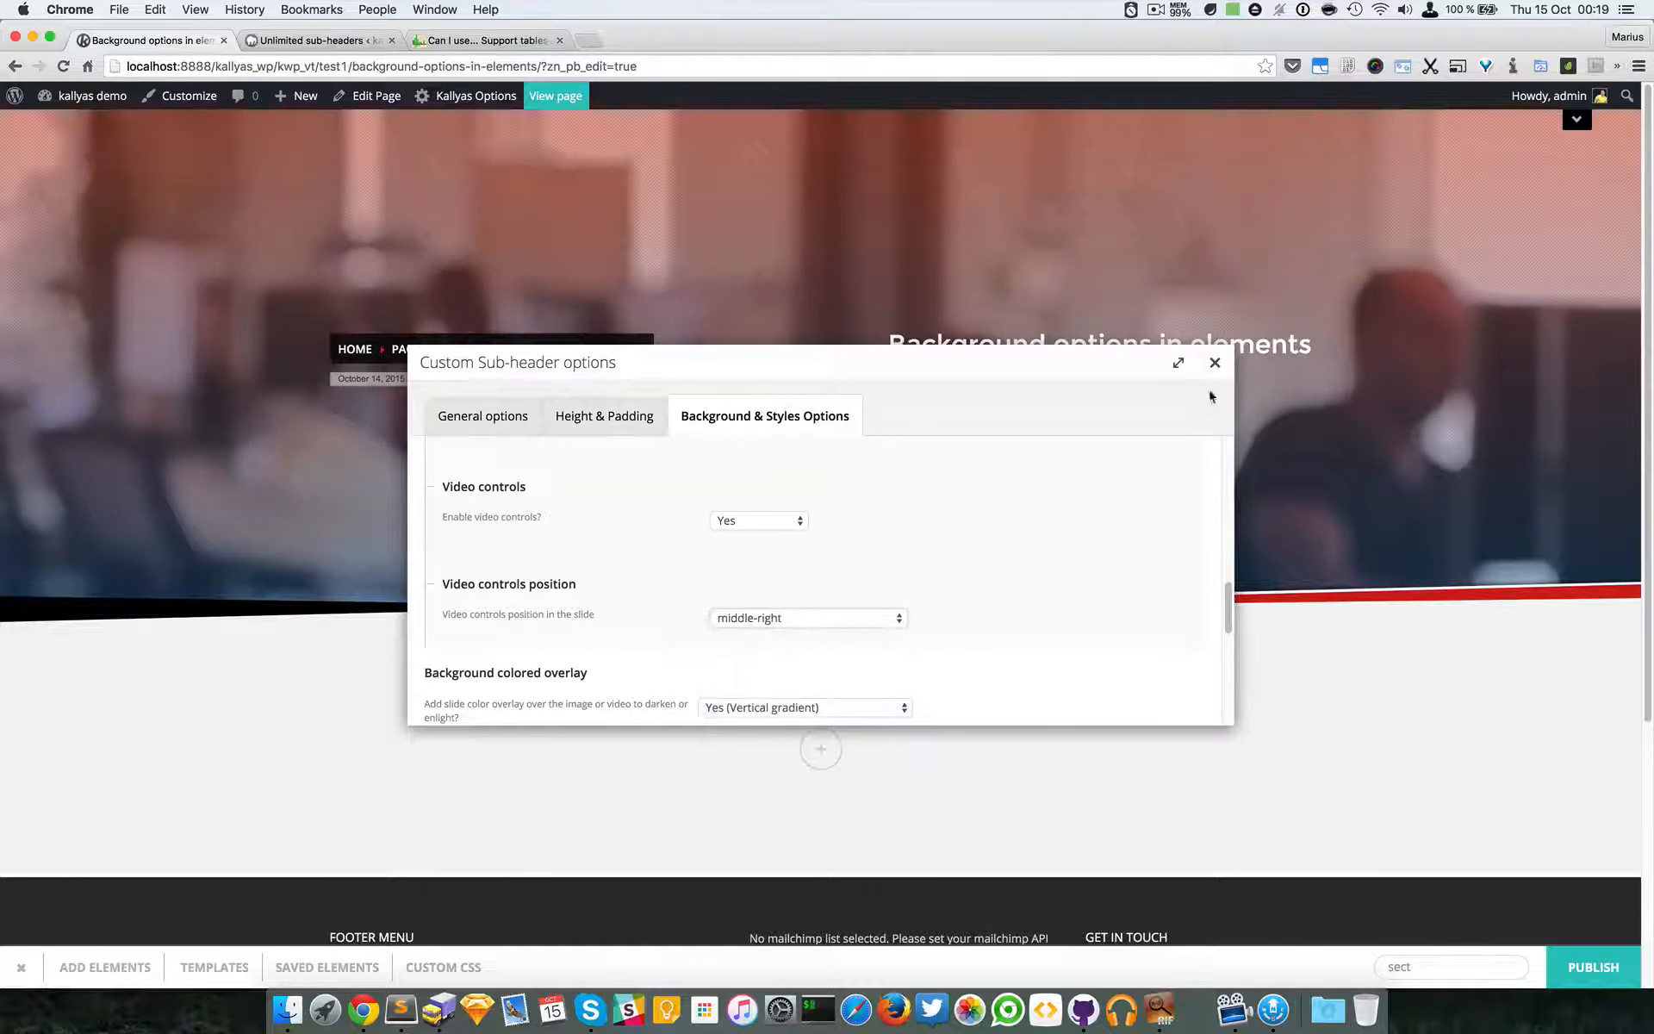
left_click(1215, 363)
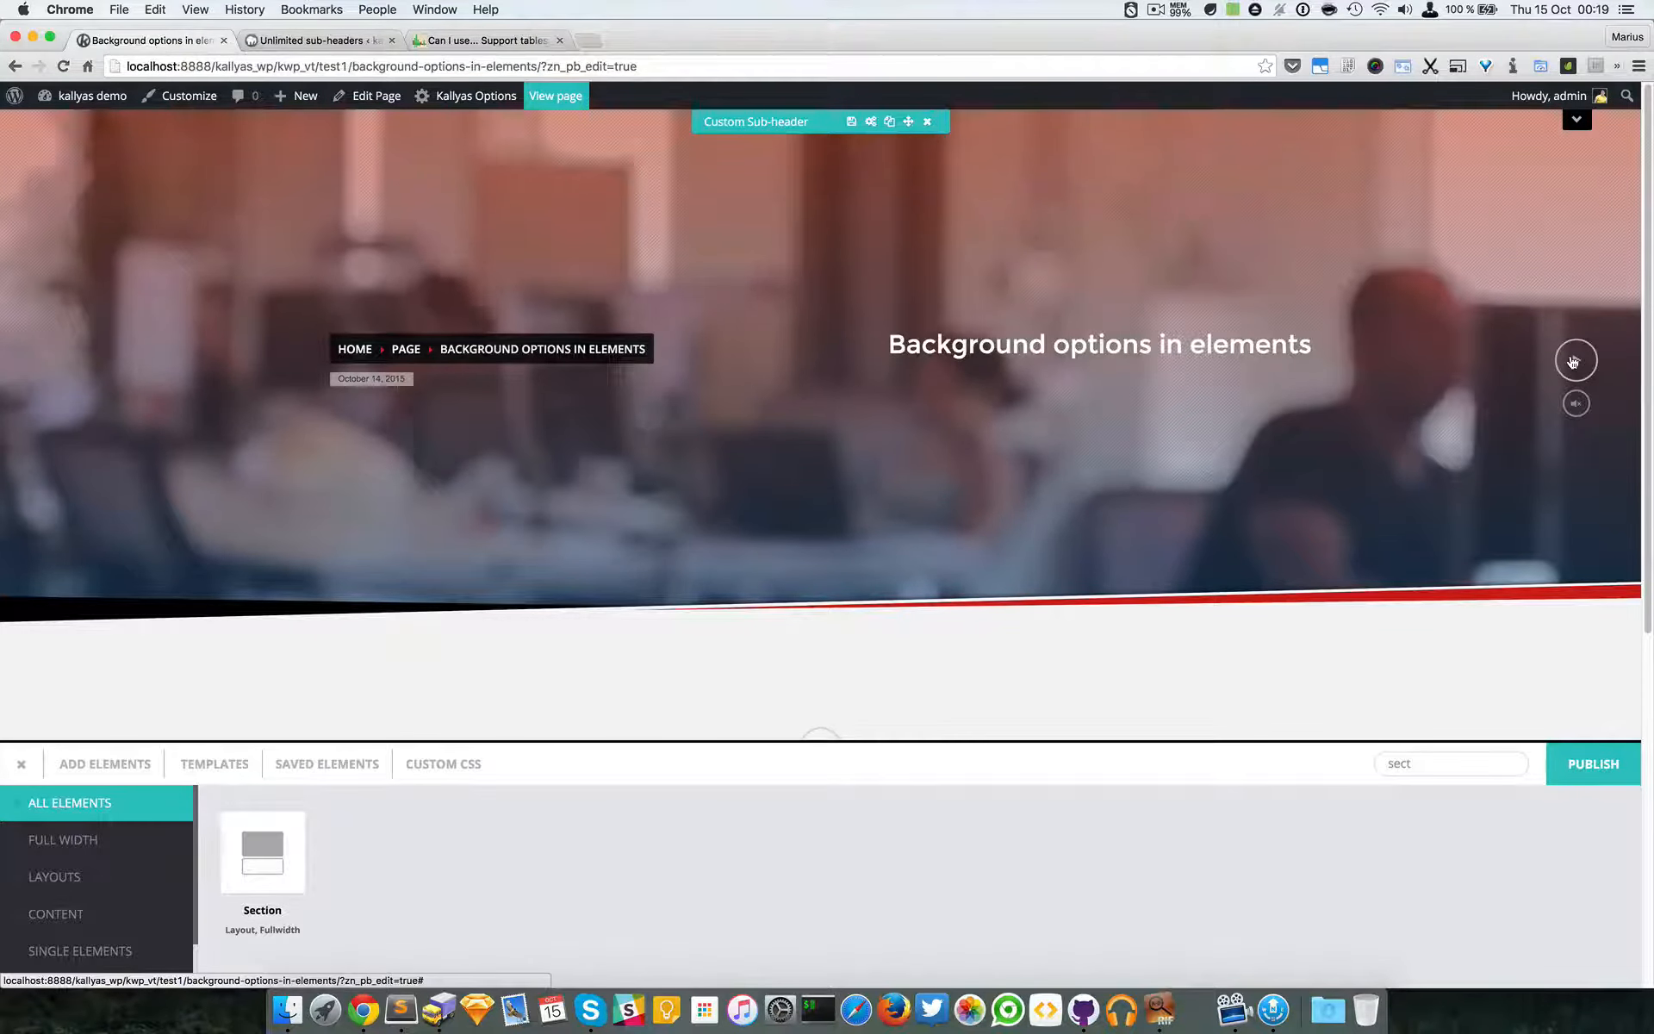
- Test the play/pause and mute controls of the sub-header's background video
left_click(1573, 362)
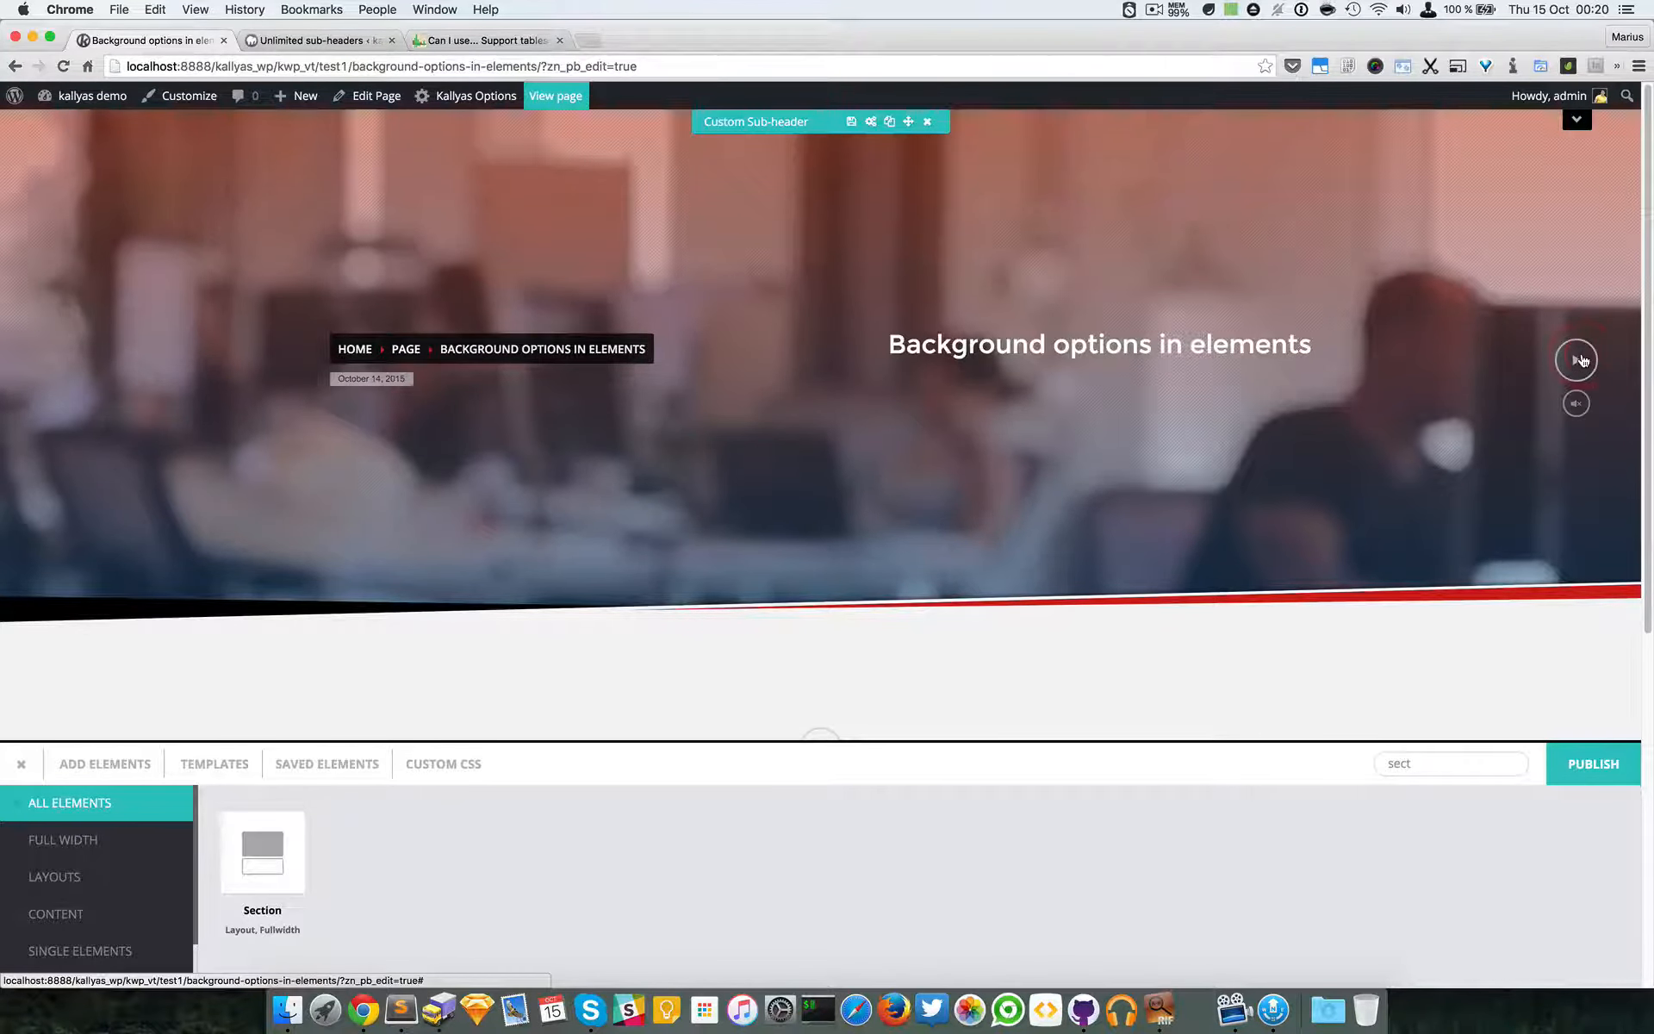
left_click(1574, 412)
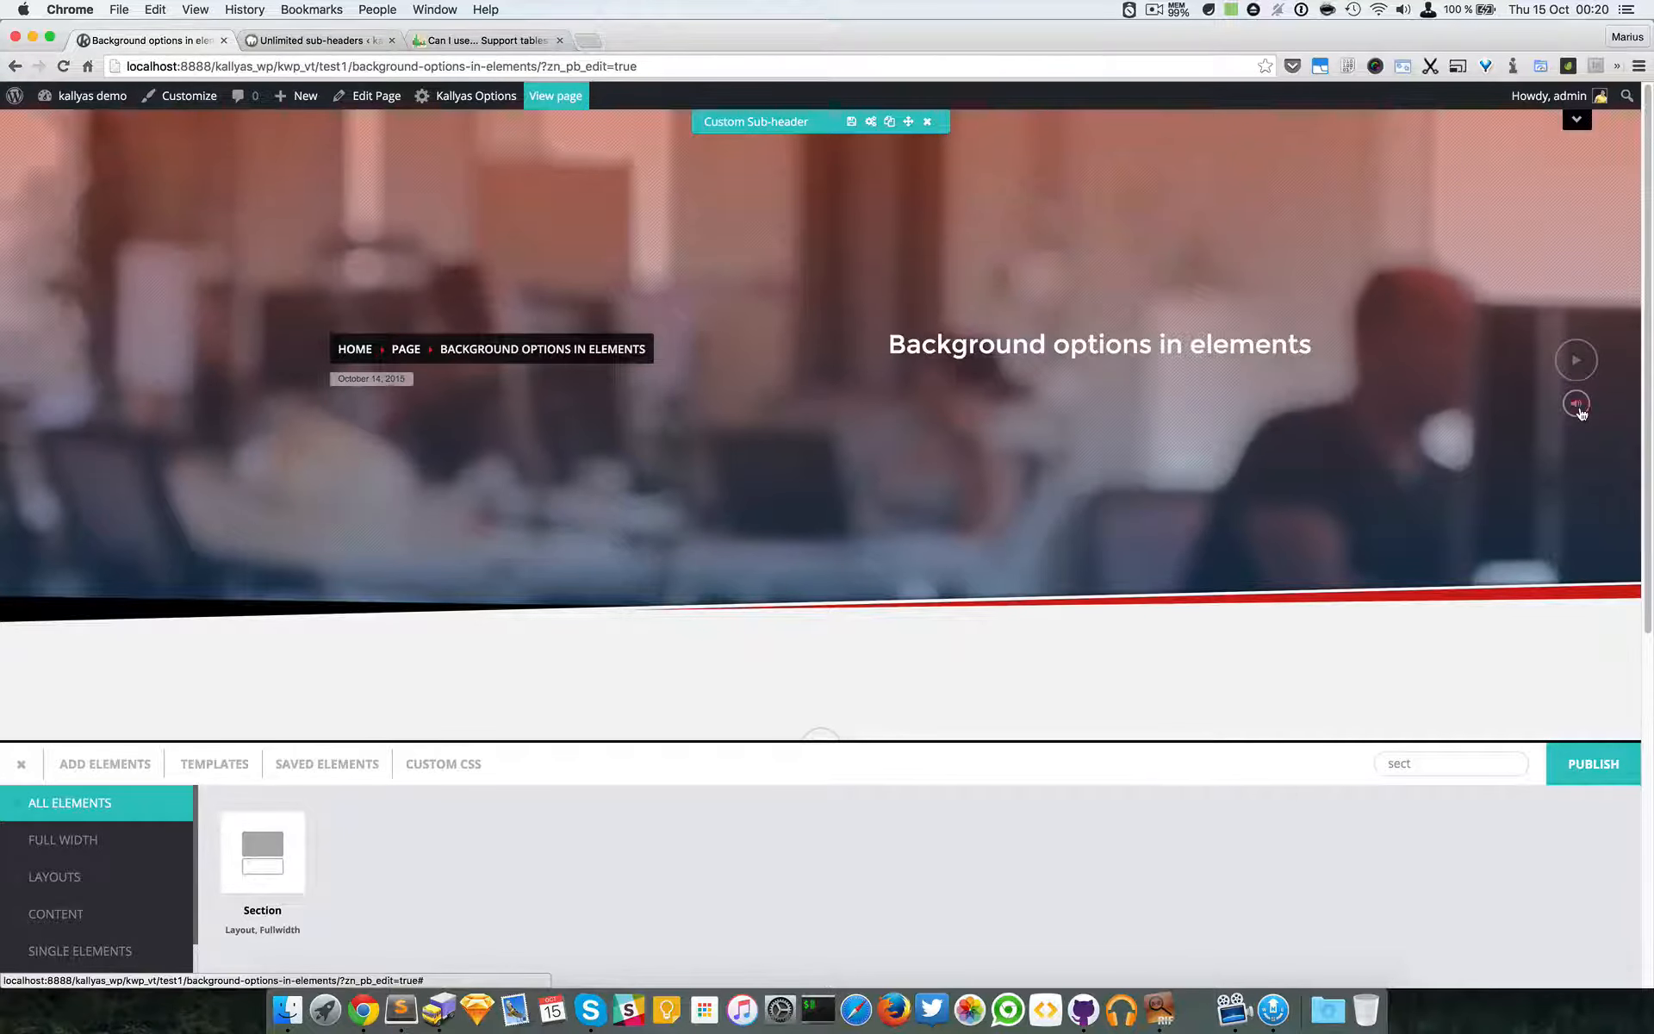
- Examine the available positions for the sub-header's video controls, moving the options window clear of the video background
left_click(870, 122)
left_click_drag(828, 350, 953, 384)
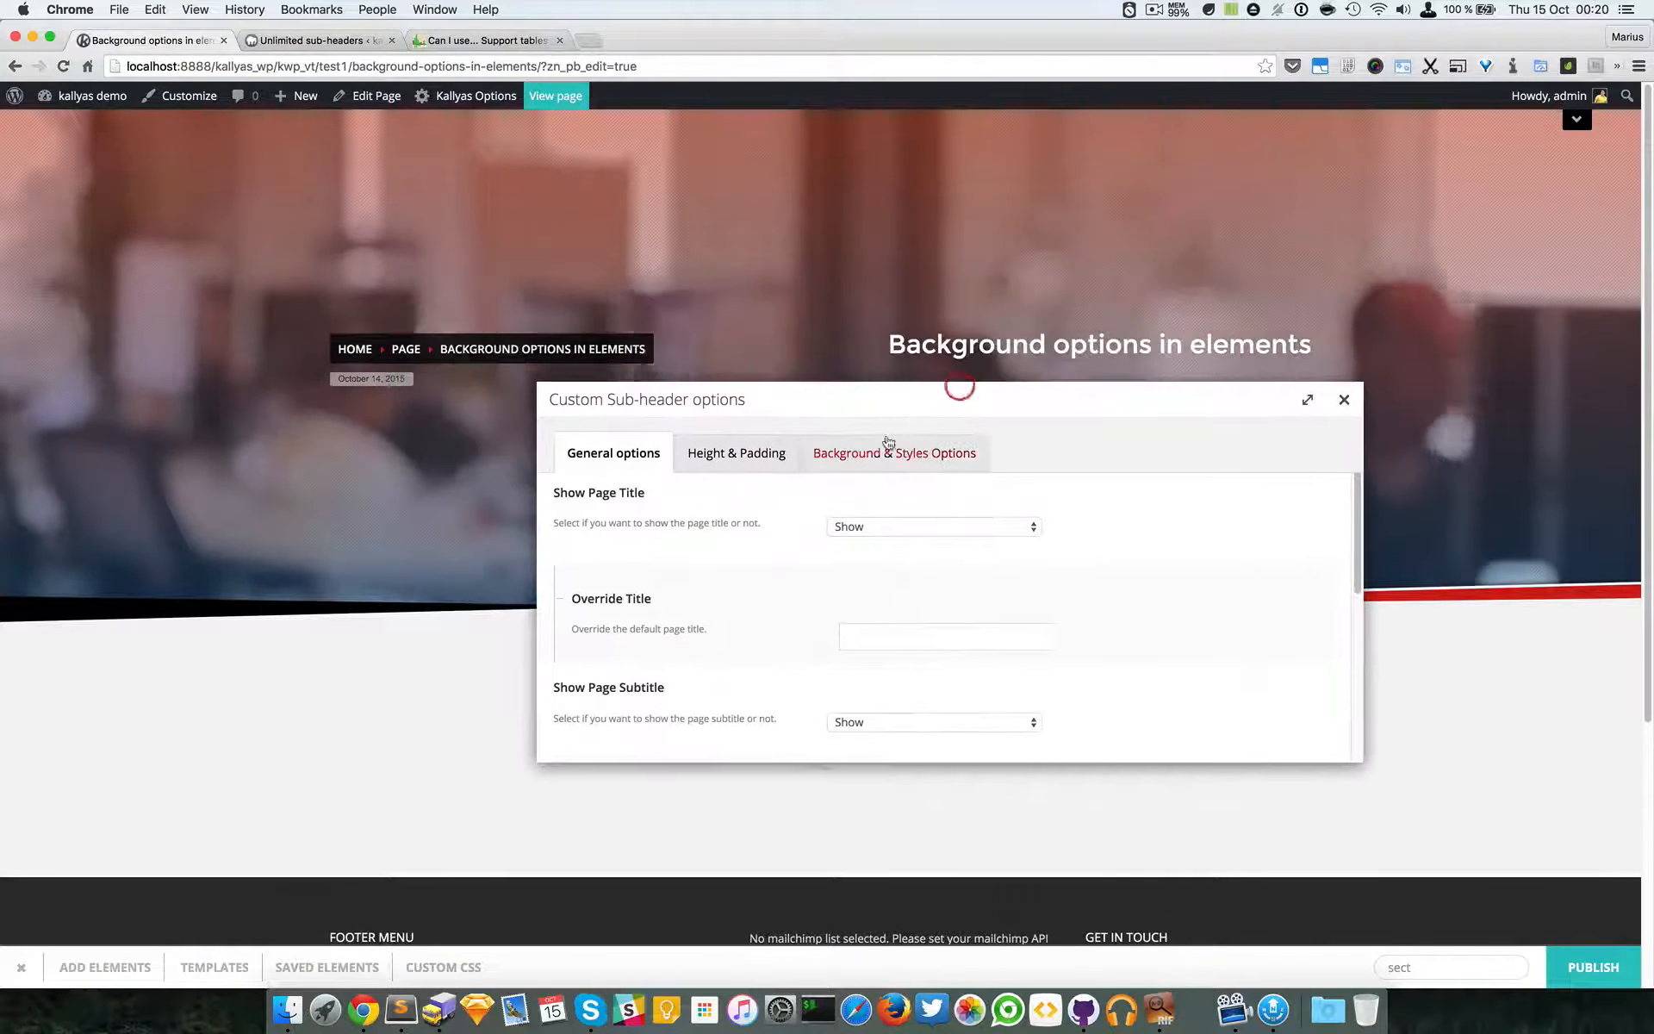
left_click(895, 453)
scroll(1140, 628, "down", 5)
scroll(1141, 626, "down", 10)
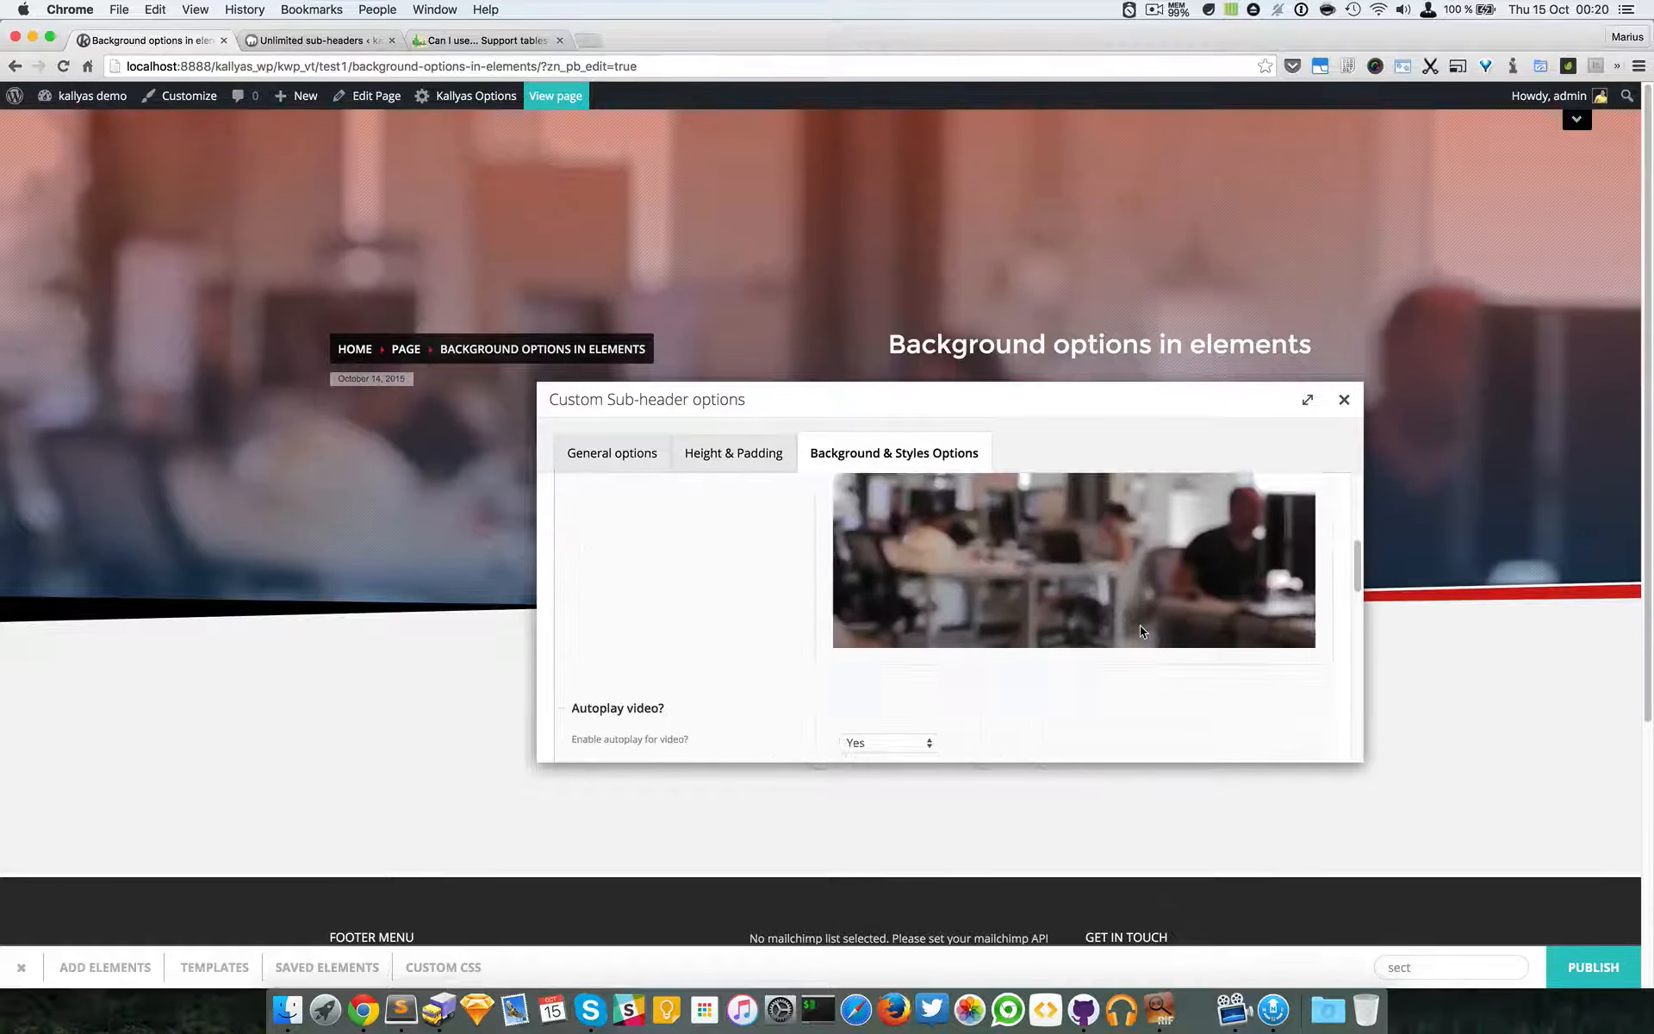
scroll(1140, 631, "down", 1)
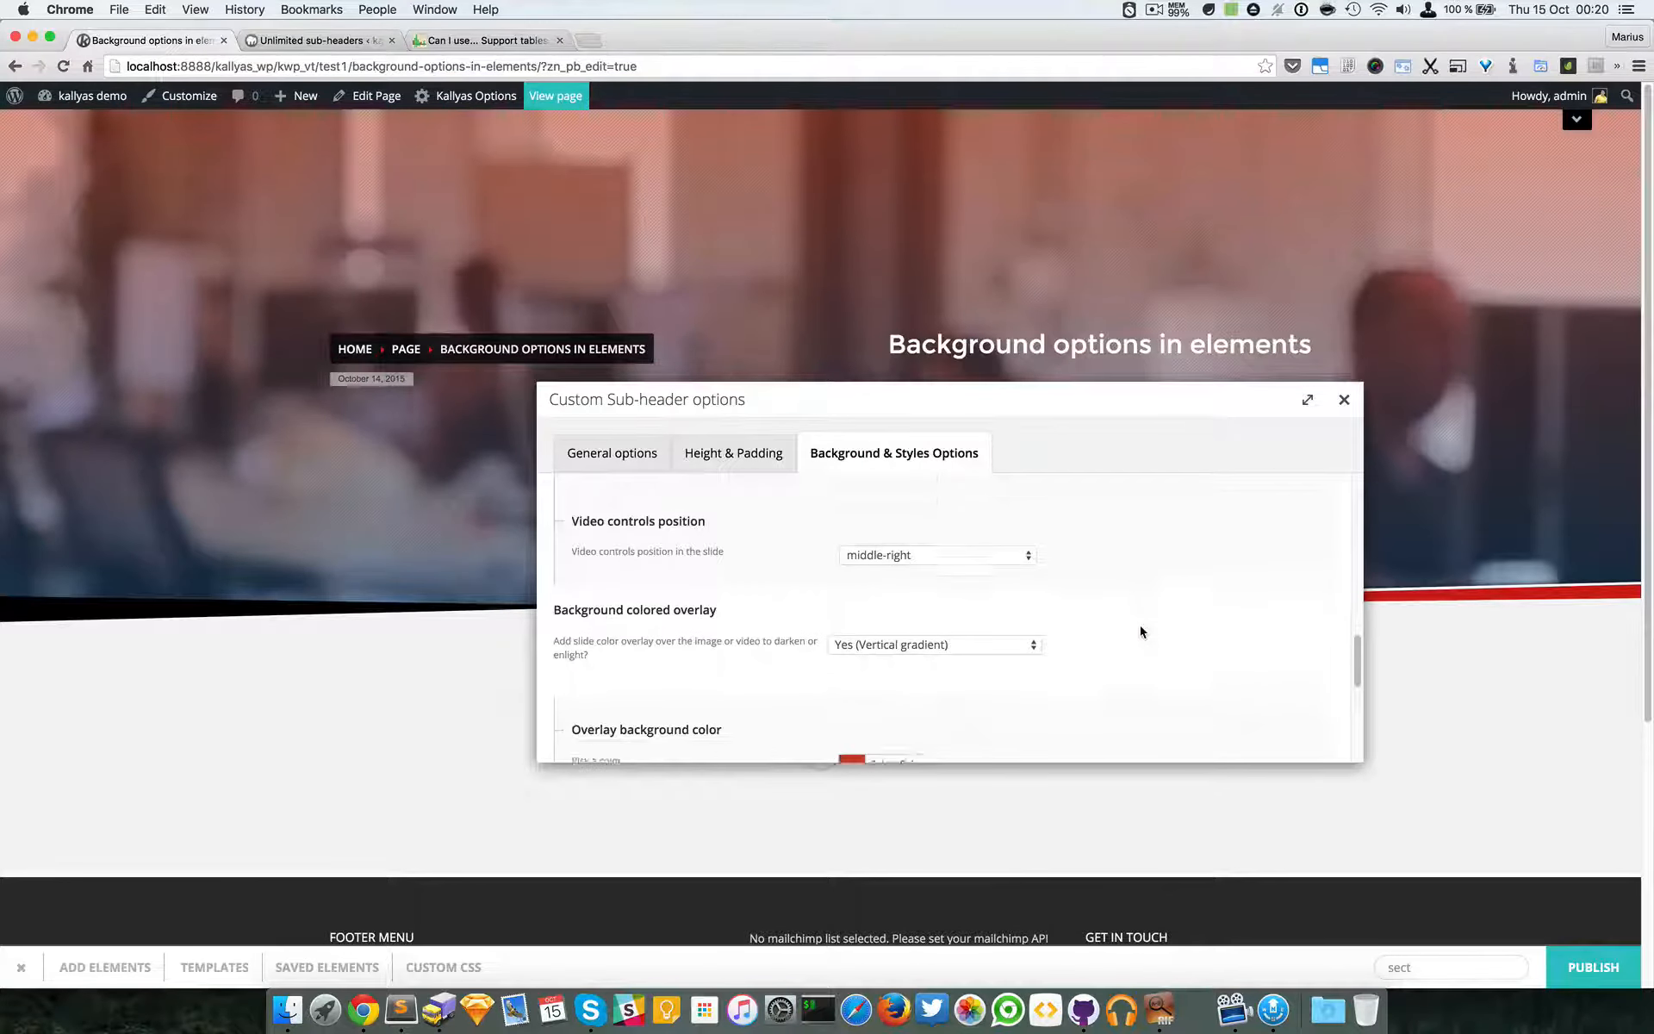
scroll(1141, 631, "up", 4)
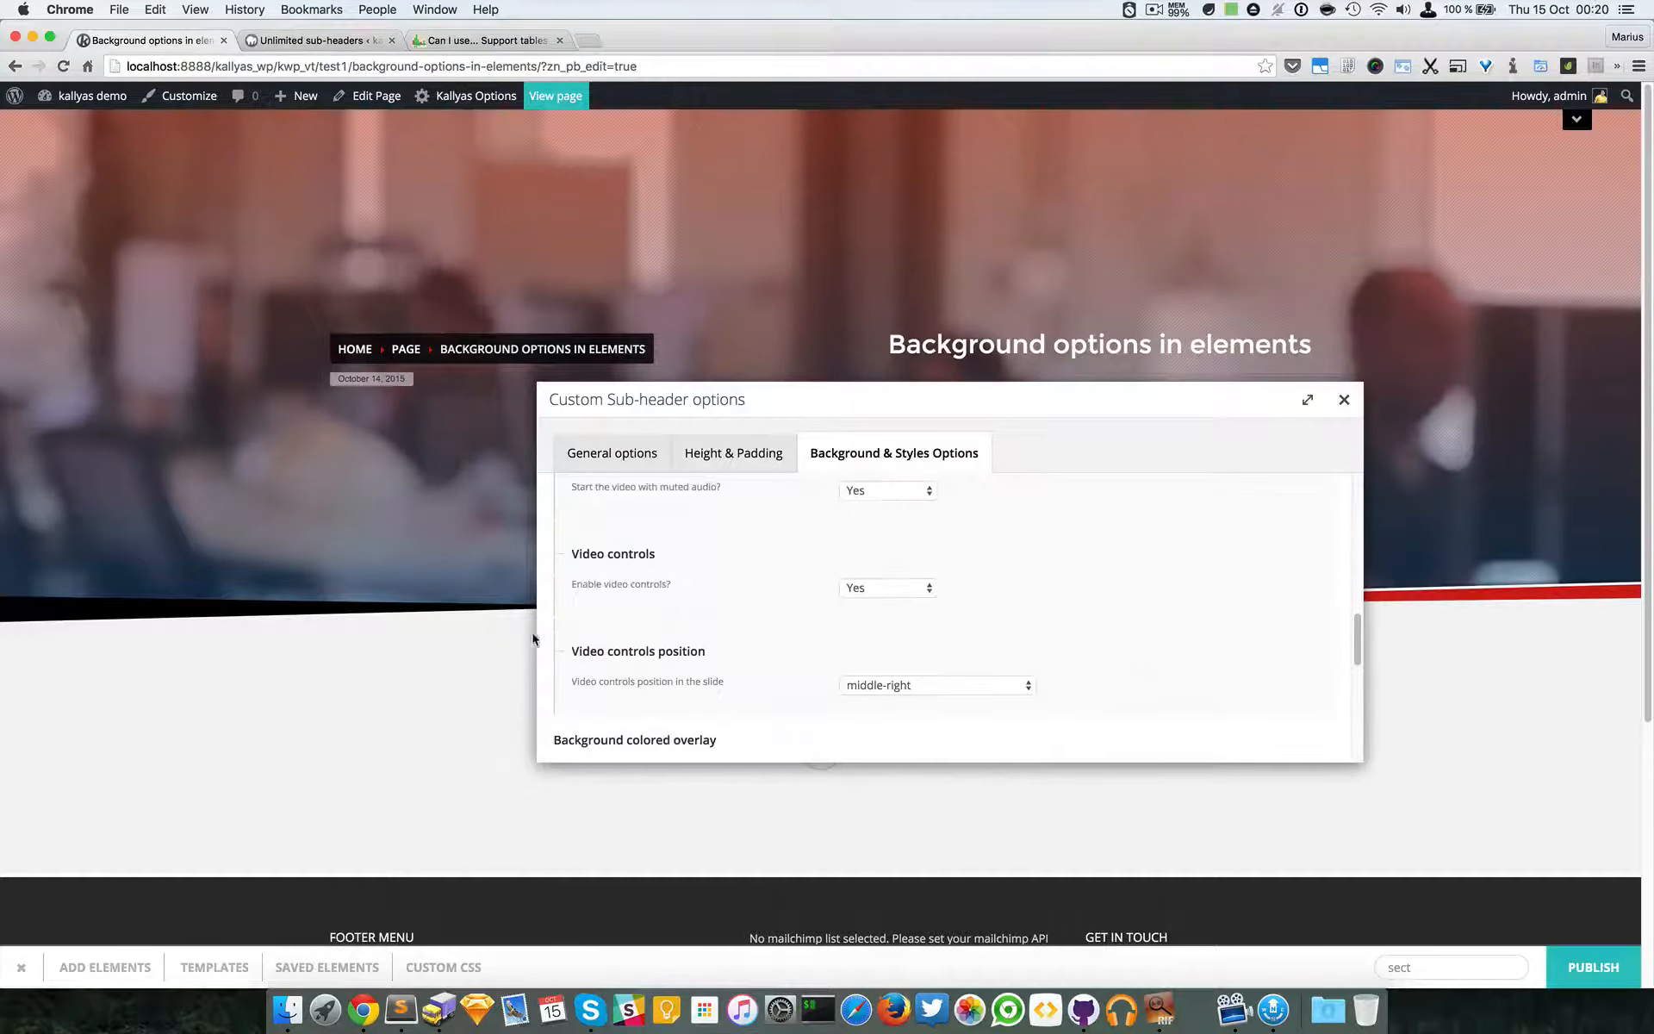
left_click(938, 686)
left_click(1103, 631)
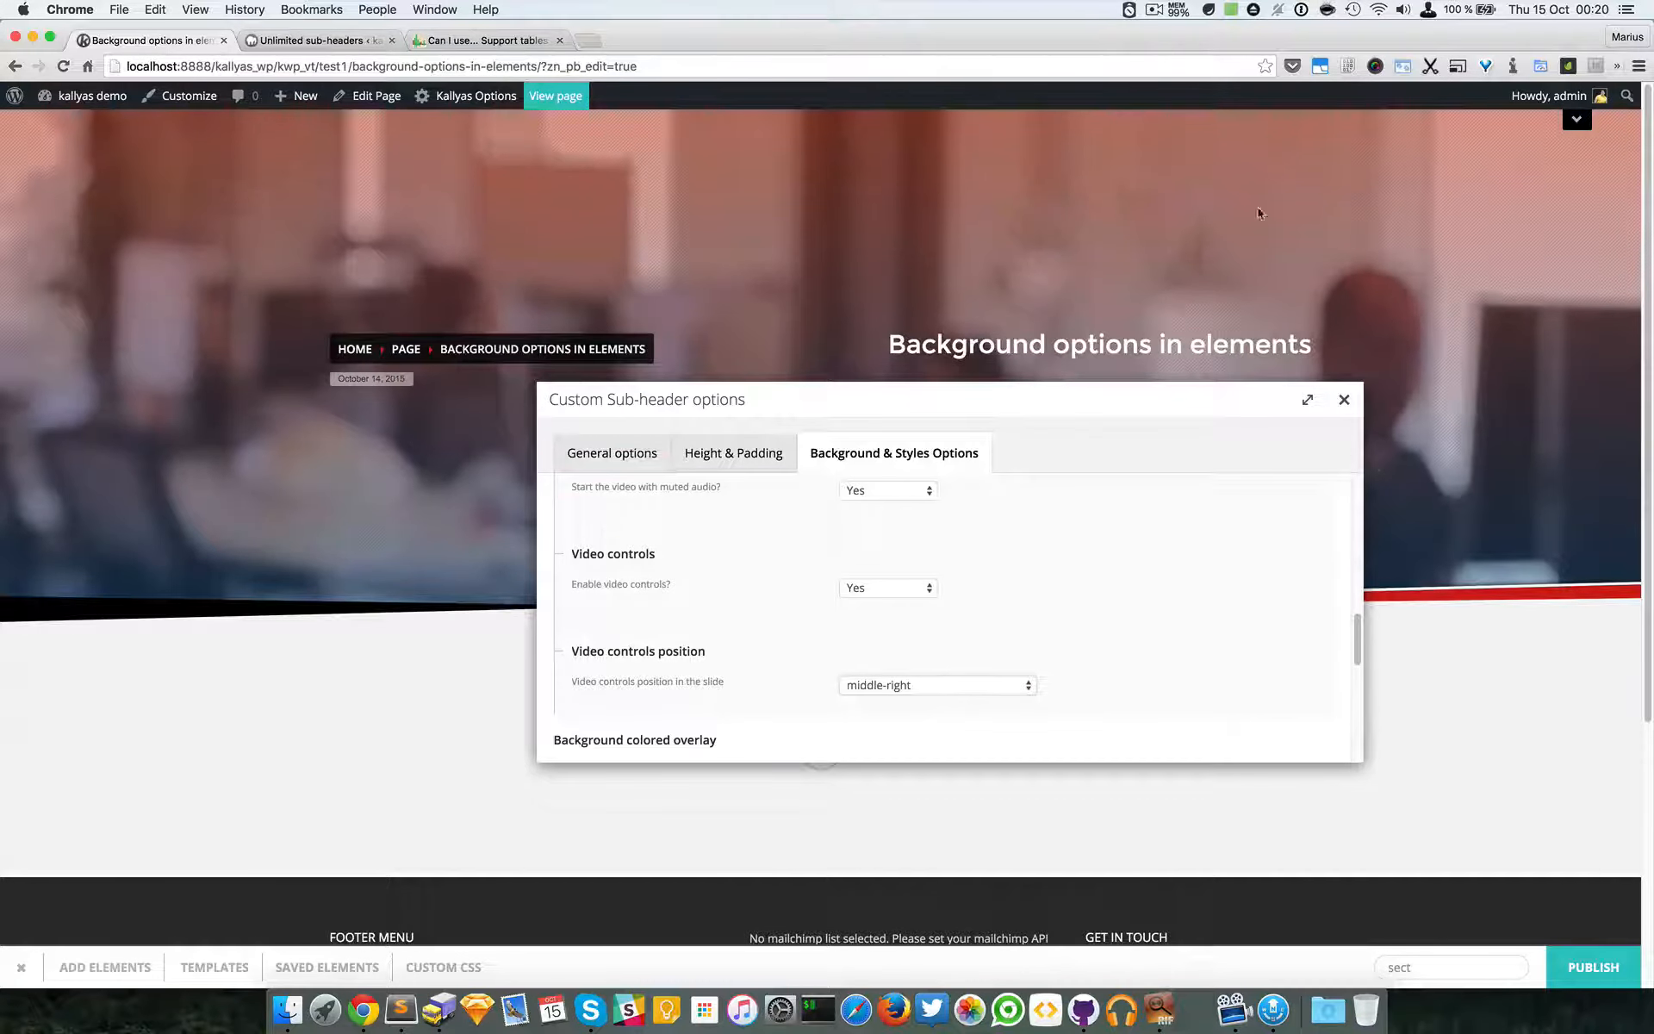
scroll(963, 659, "up", 1)
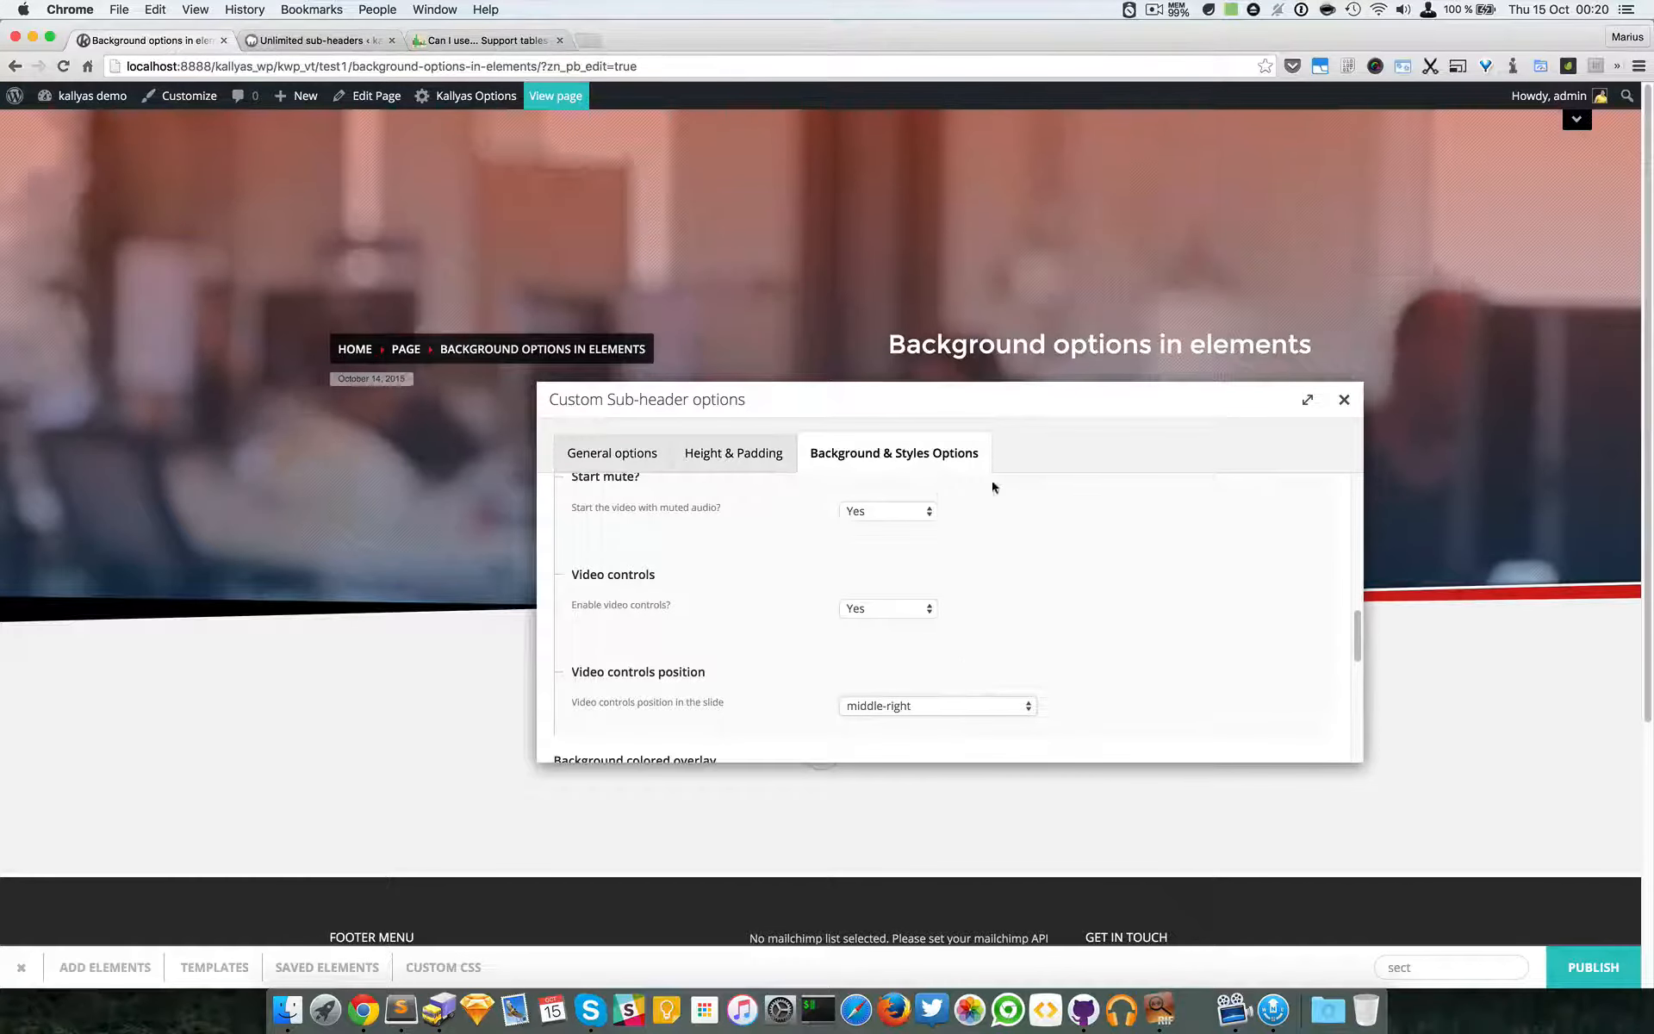
left_click_drag(1036, 440, 1104, 514)
left_click(944, 780)
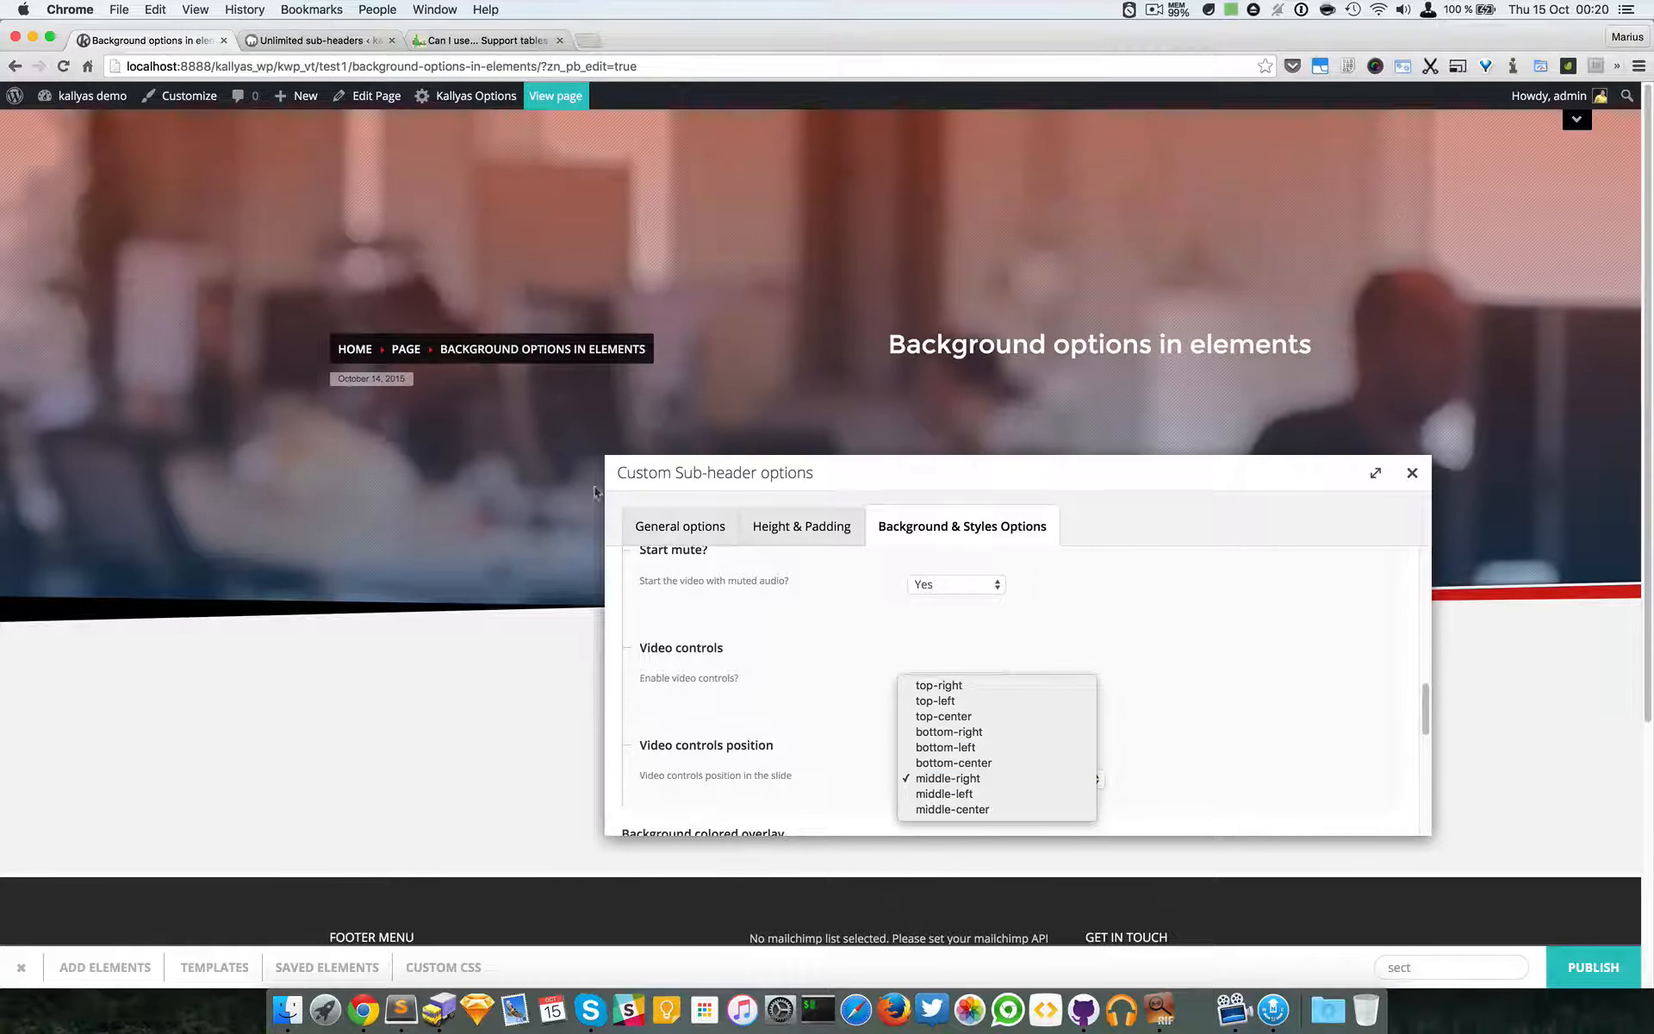
left_click(1256, 720)
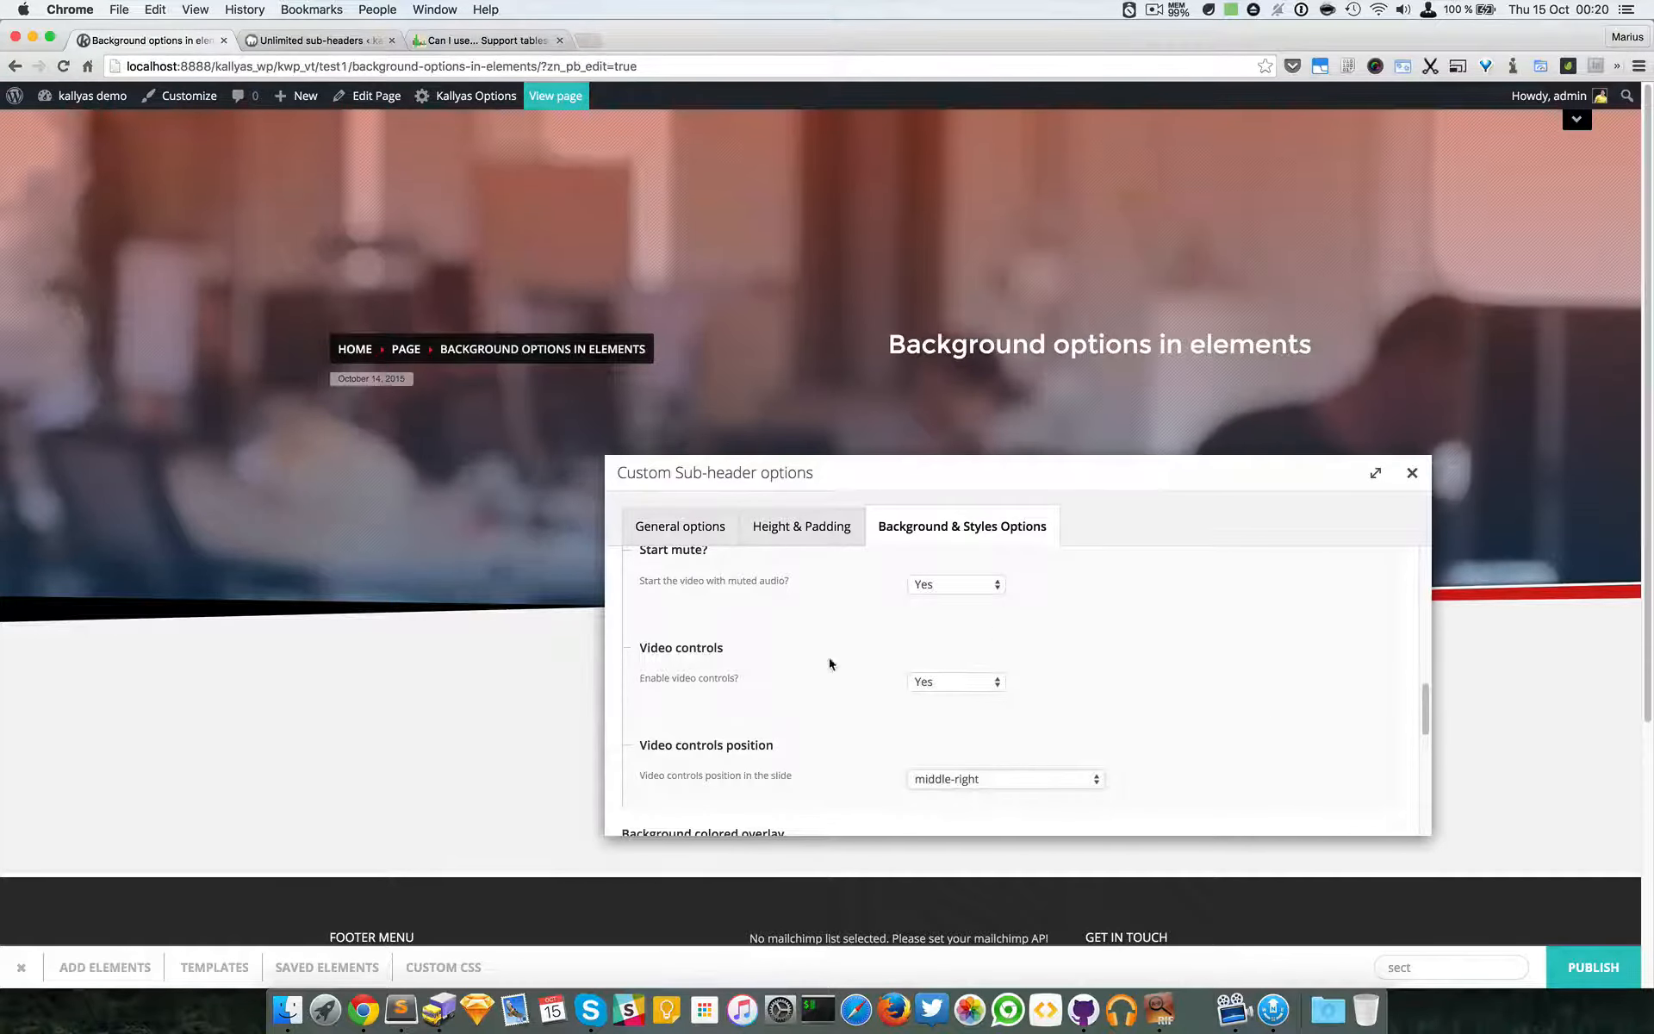
- Review the colored overlay, gradient opacity, bottom mask and video source settings of the sub-header's background
scroll(812, 672, "up", 1)
scroll(814, 674, "down", 3)
scroll(814, 674, "down", 5)
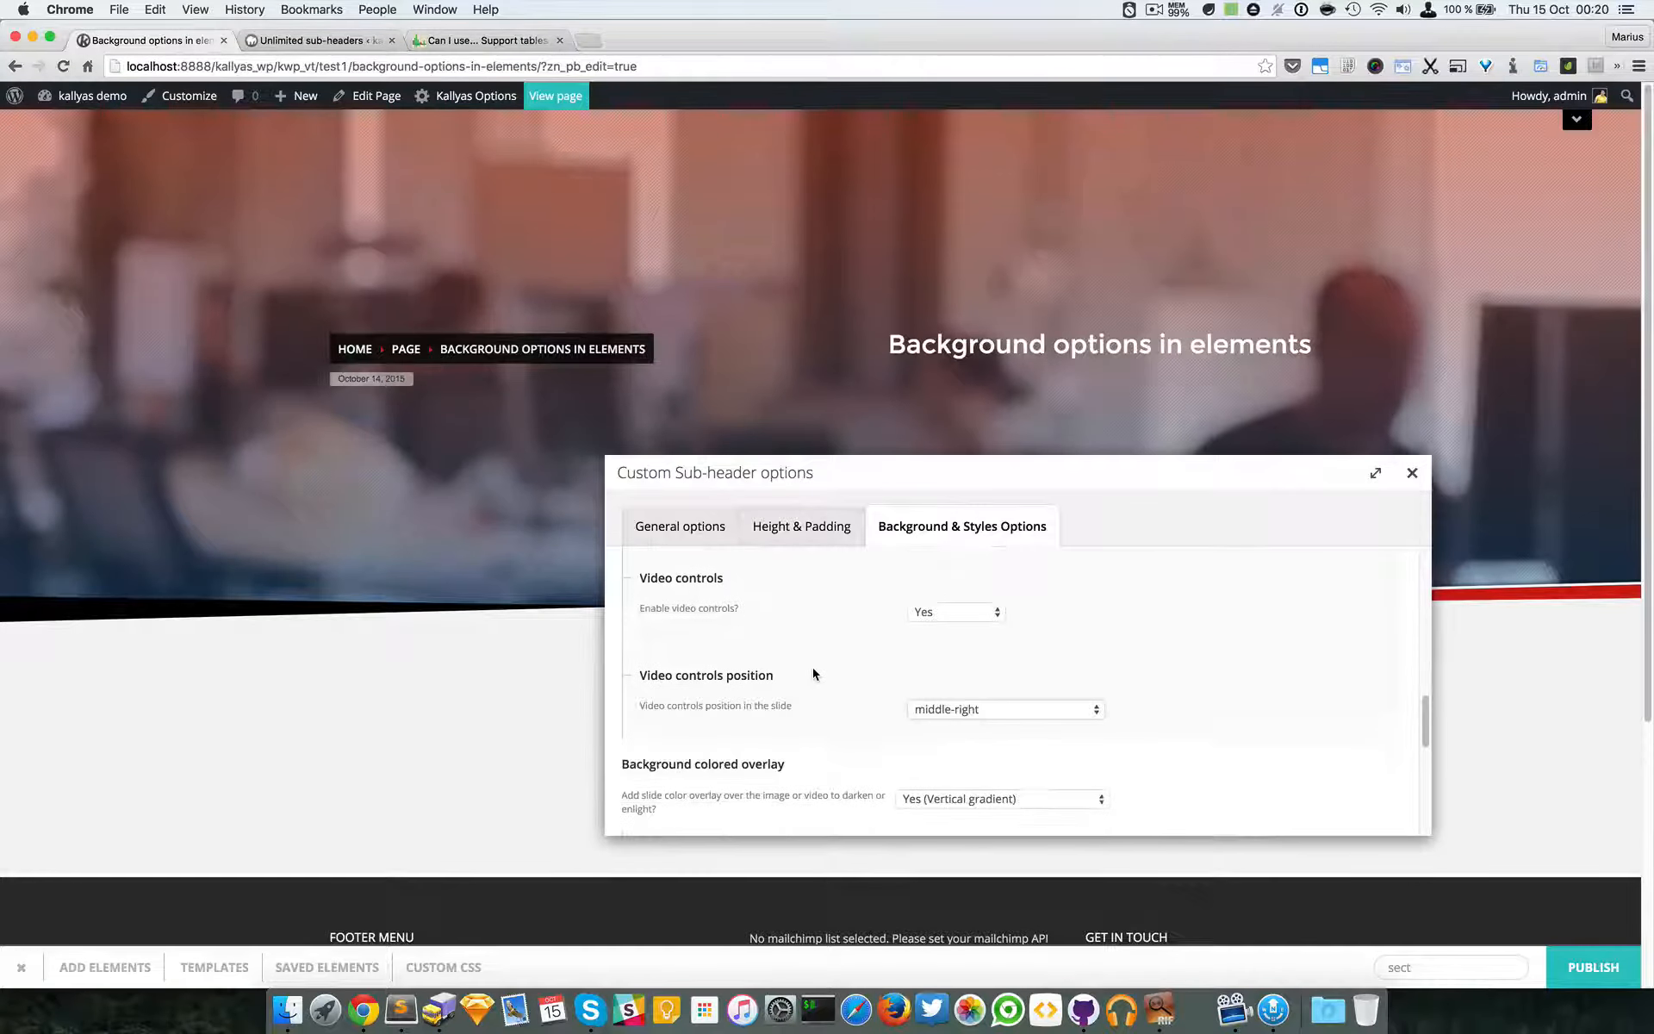
scroll(815, 681, "down", 3)
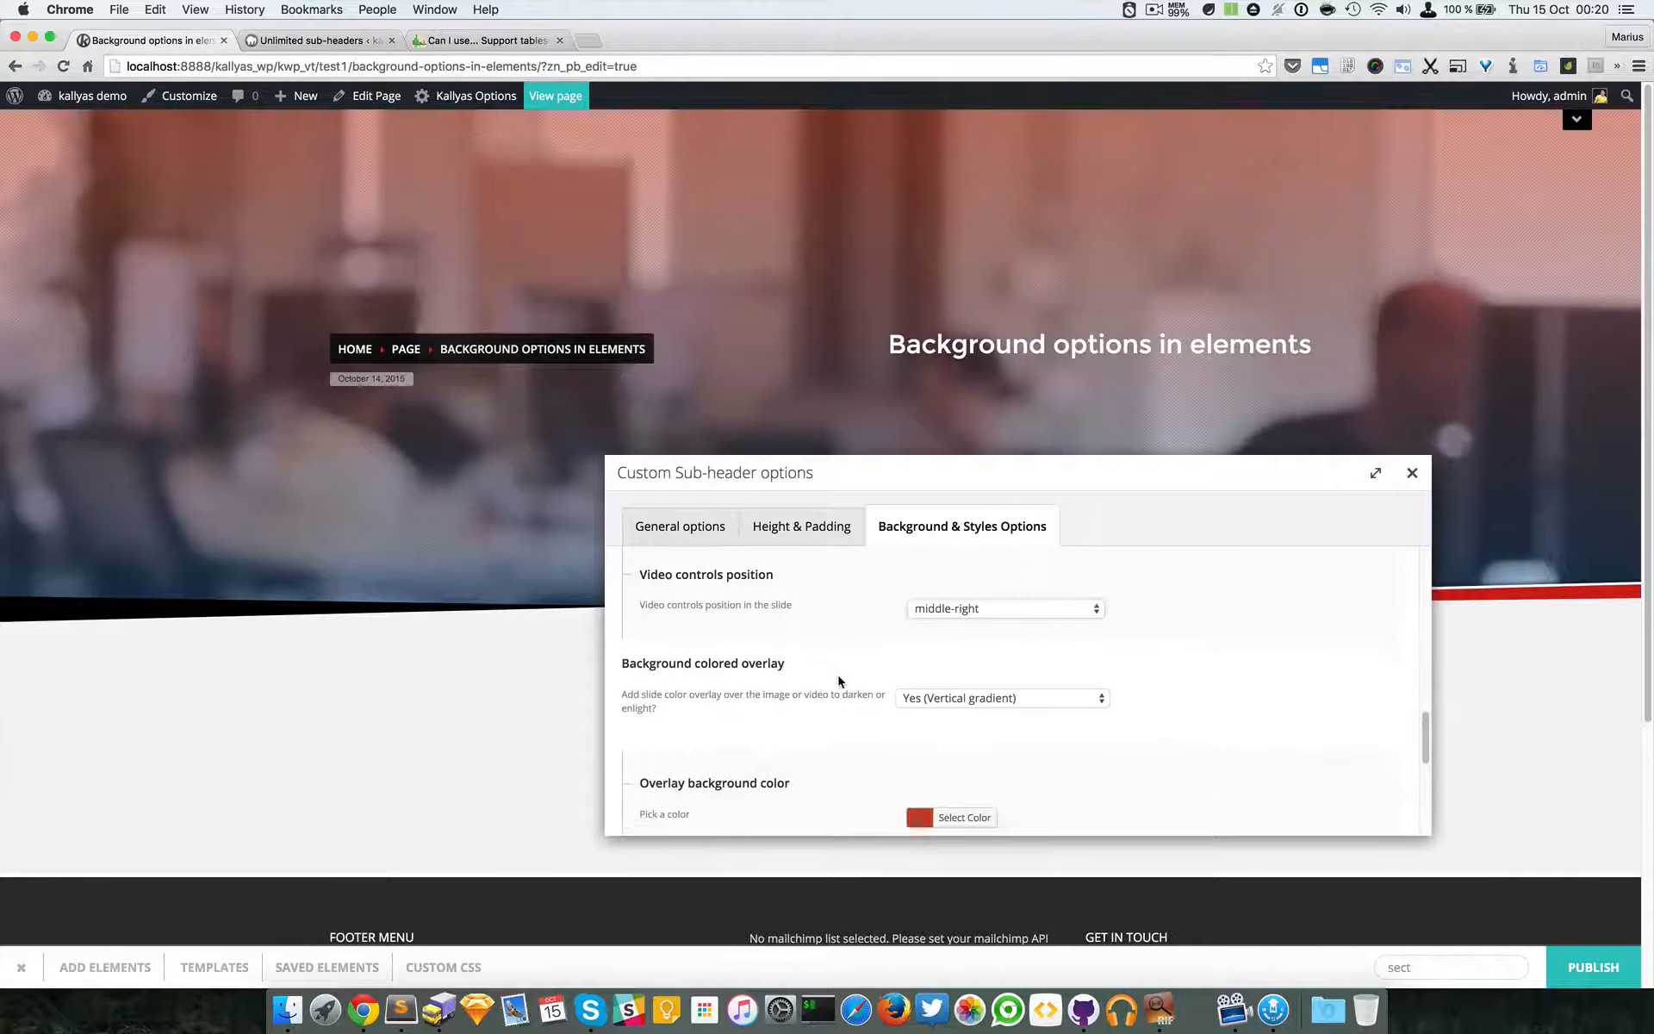
scroll(758, 620, "down", 2)
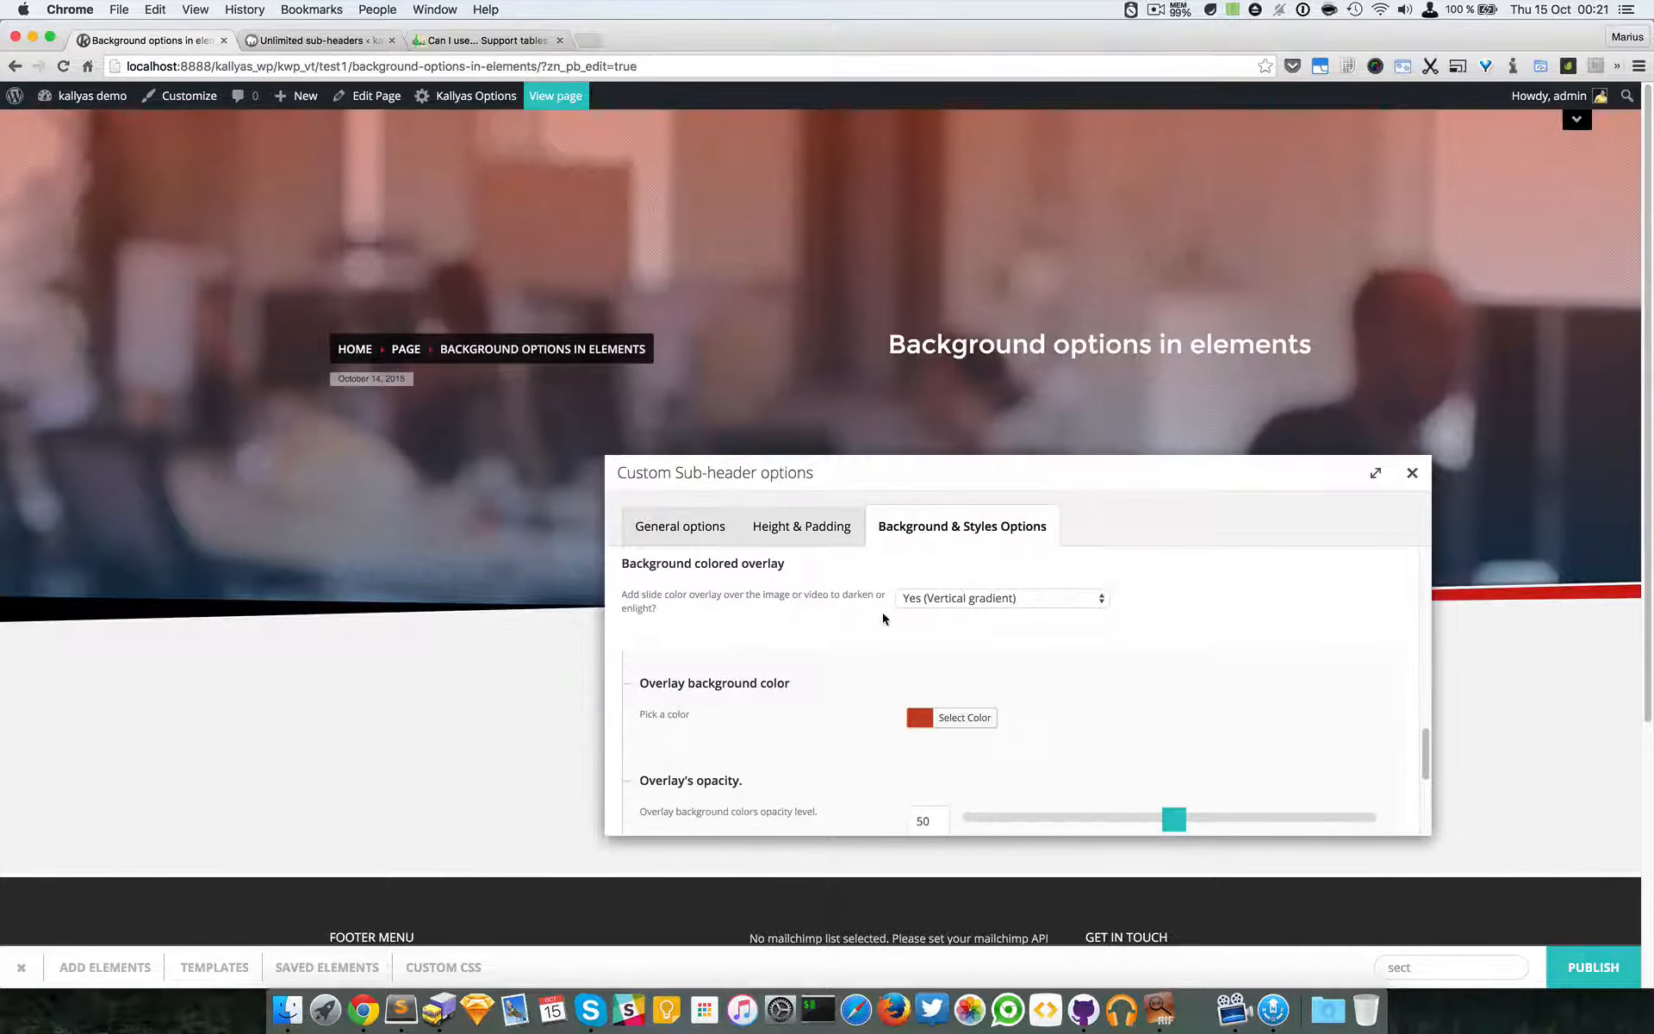
scroll(1023, 684, "down", 8)
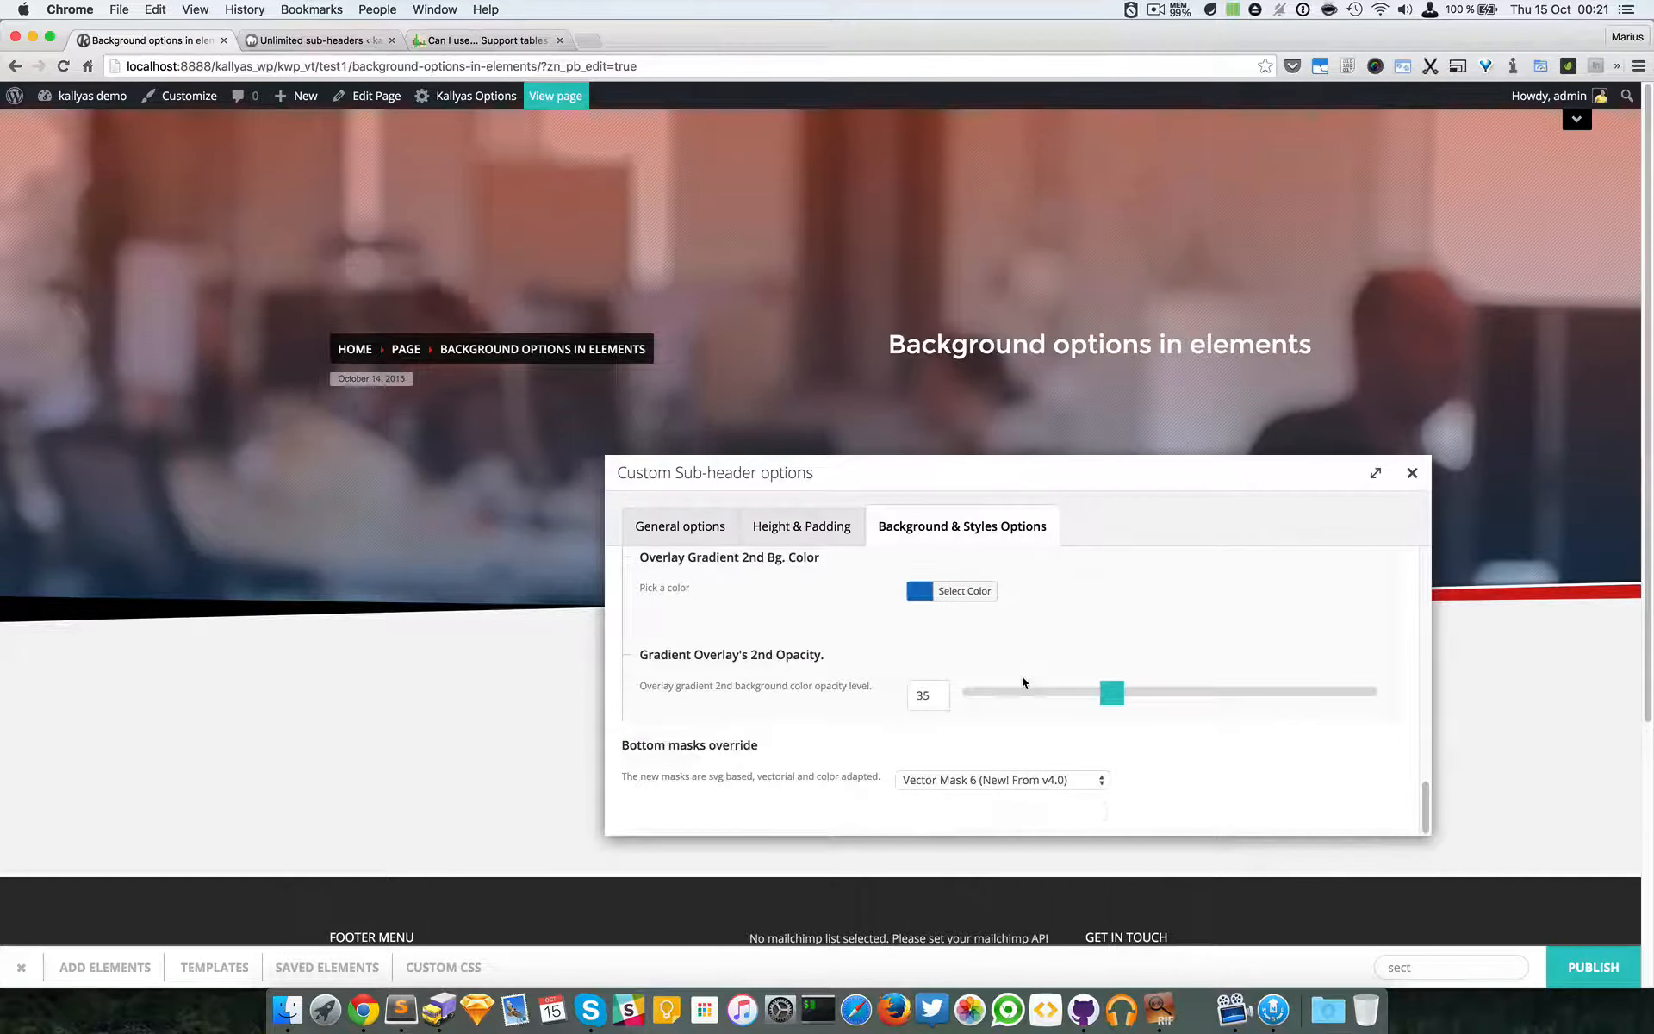
scroll(1022, 683, "up", 6)
scroll(1023, 683, "up", 10)
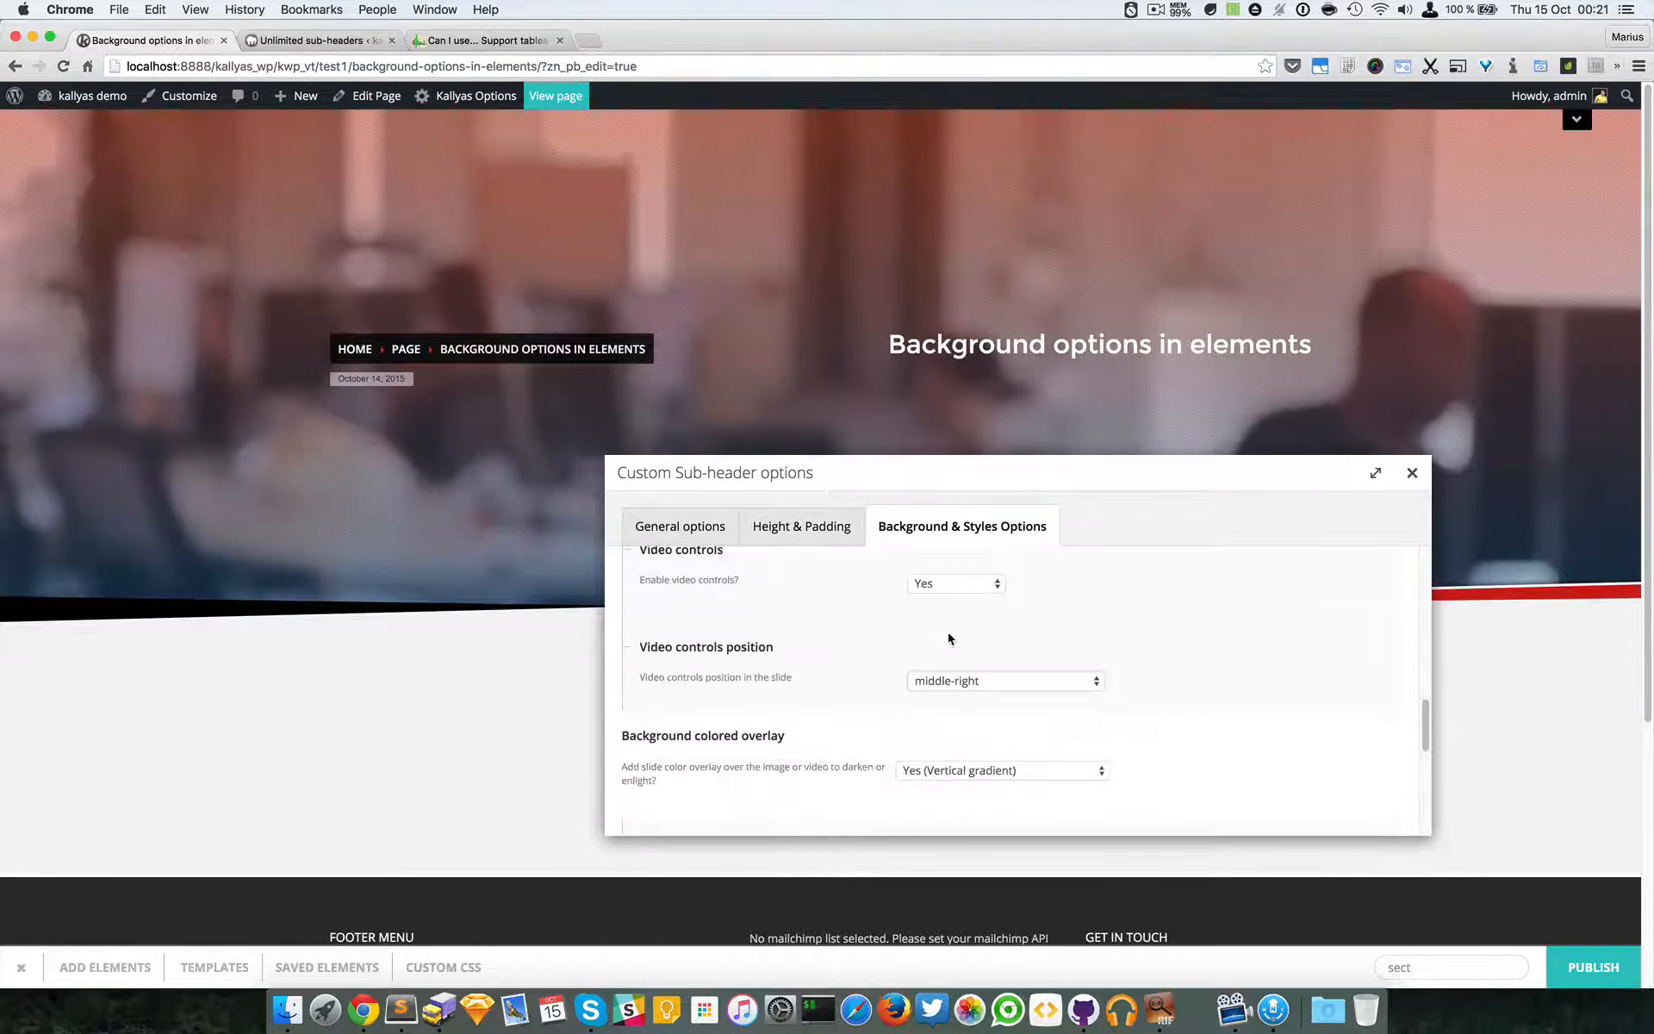
left_click_drag(987, 484, 1006, 565)
scroll(996, 763, "up", 5)
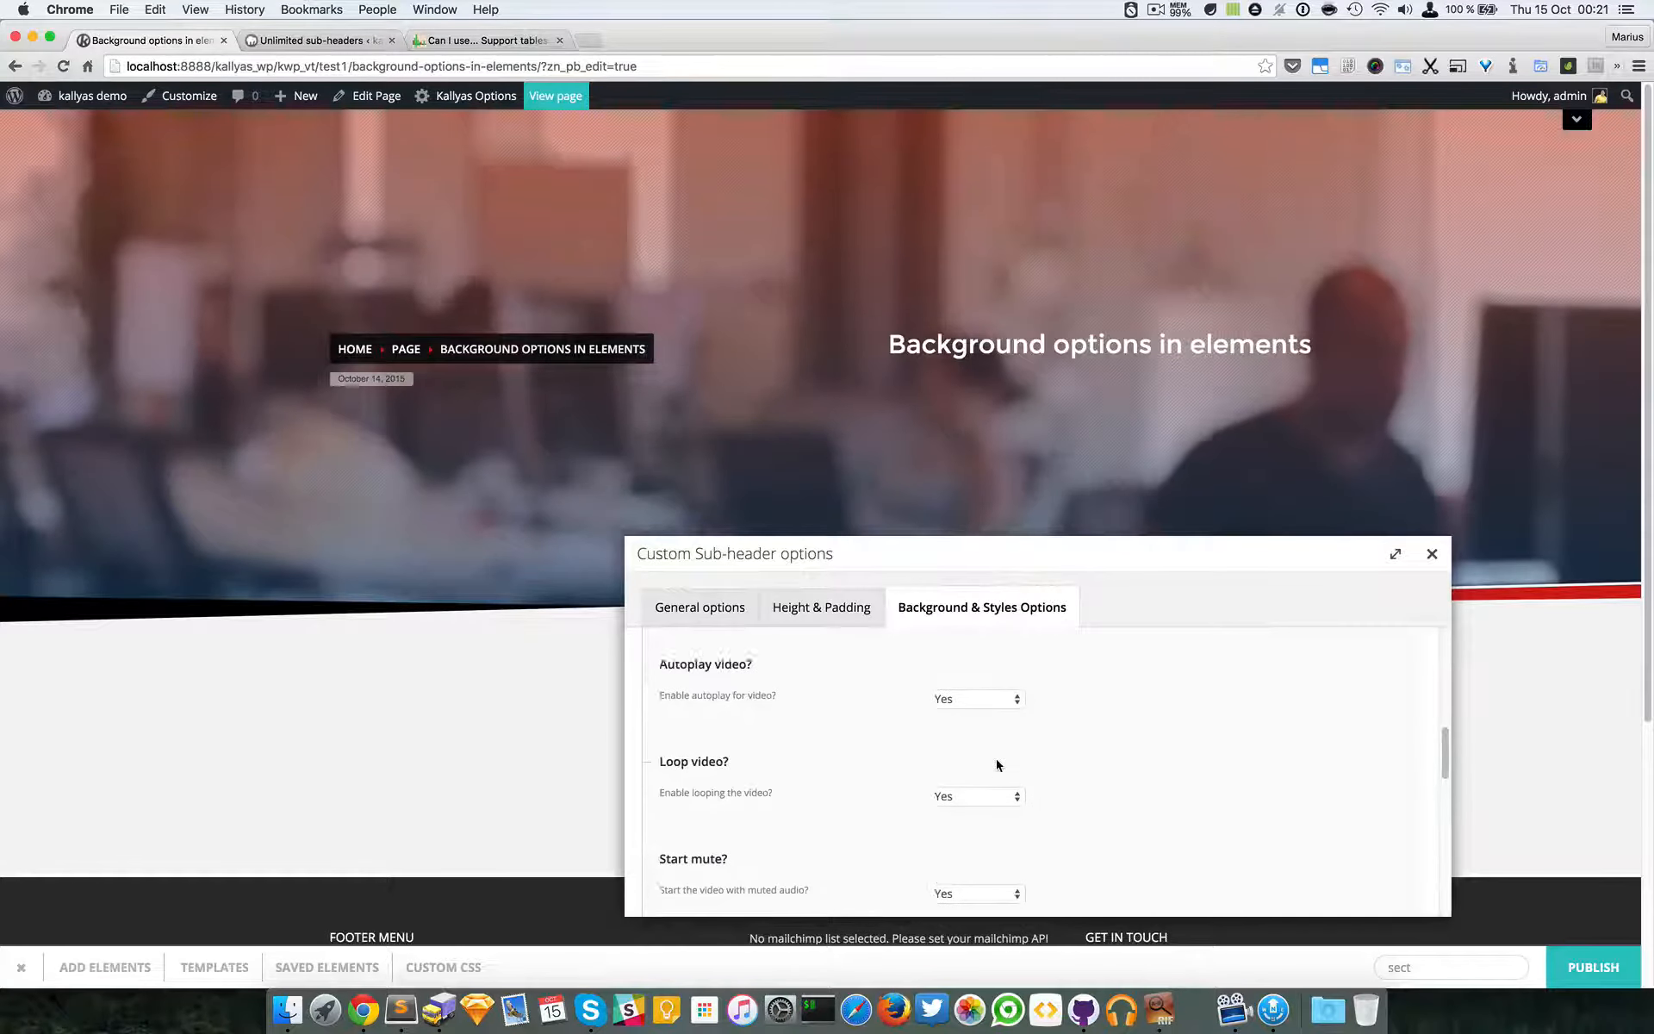
scroll(997, 765, "up", 10)
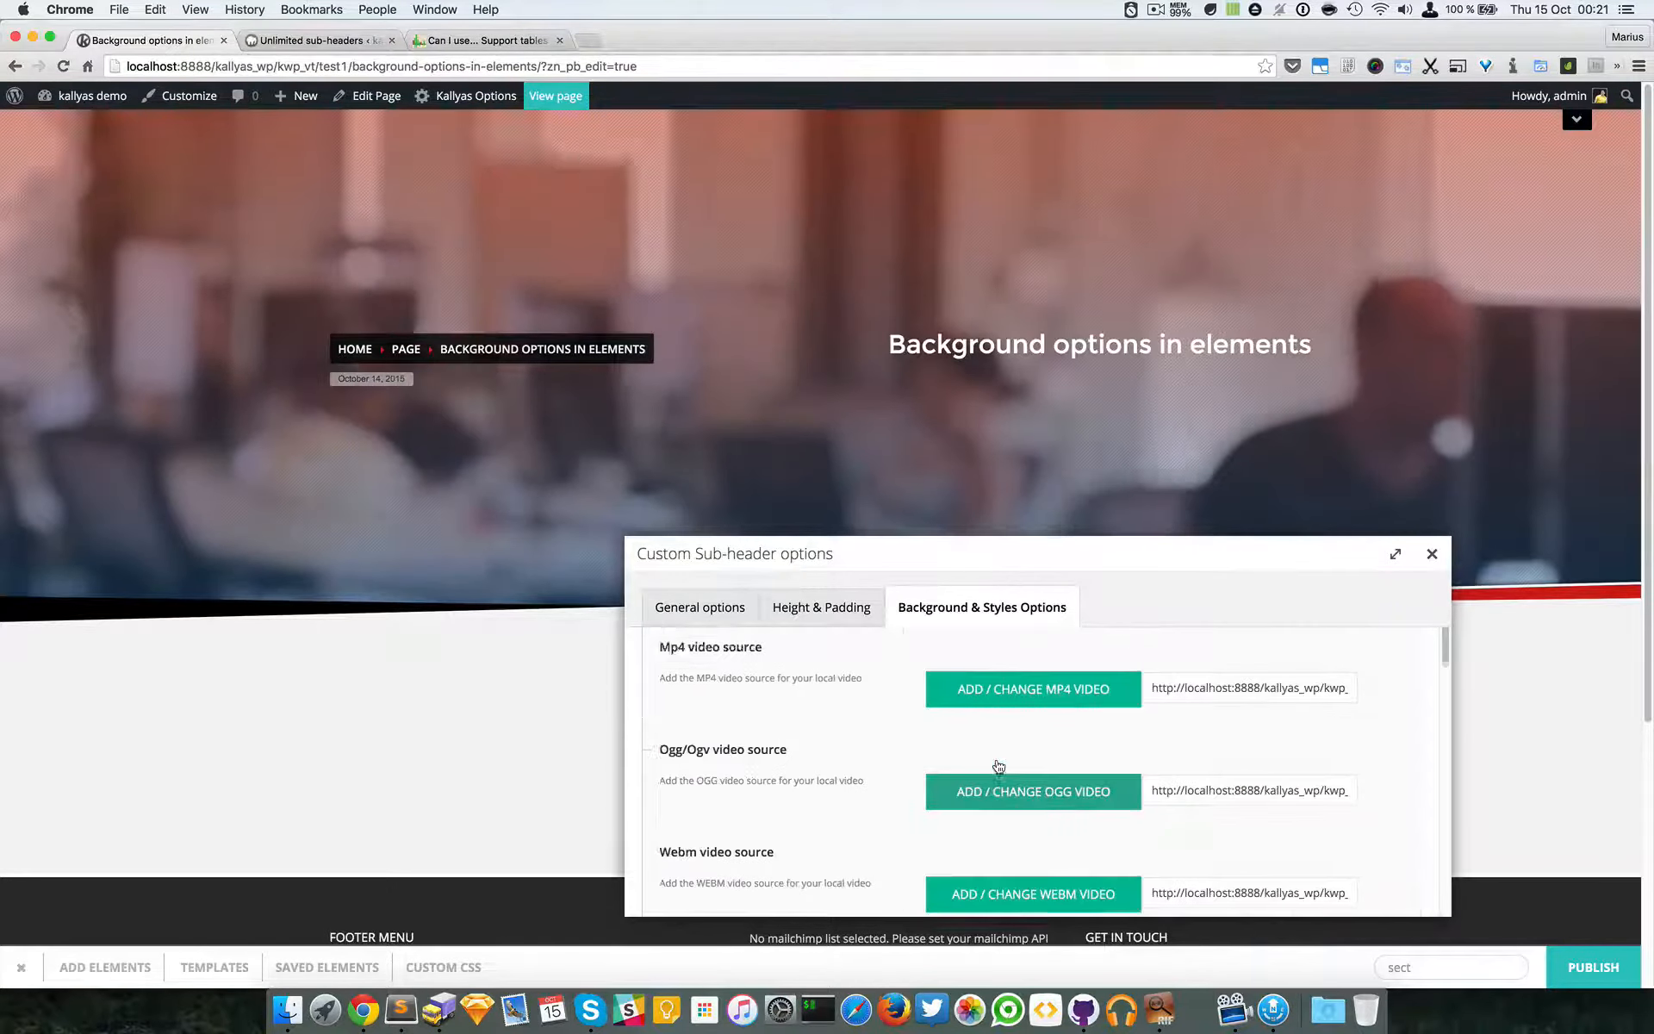
scroll(997, 764, "up", 1)
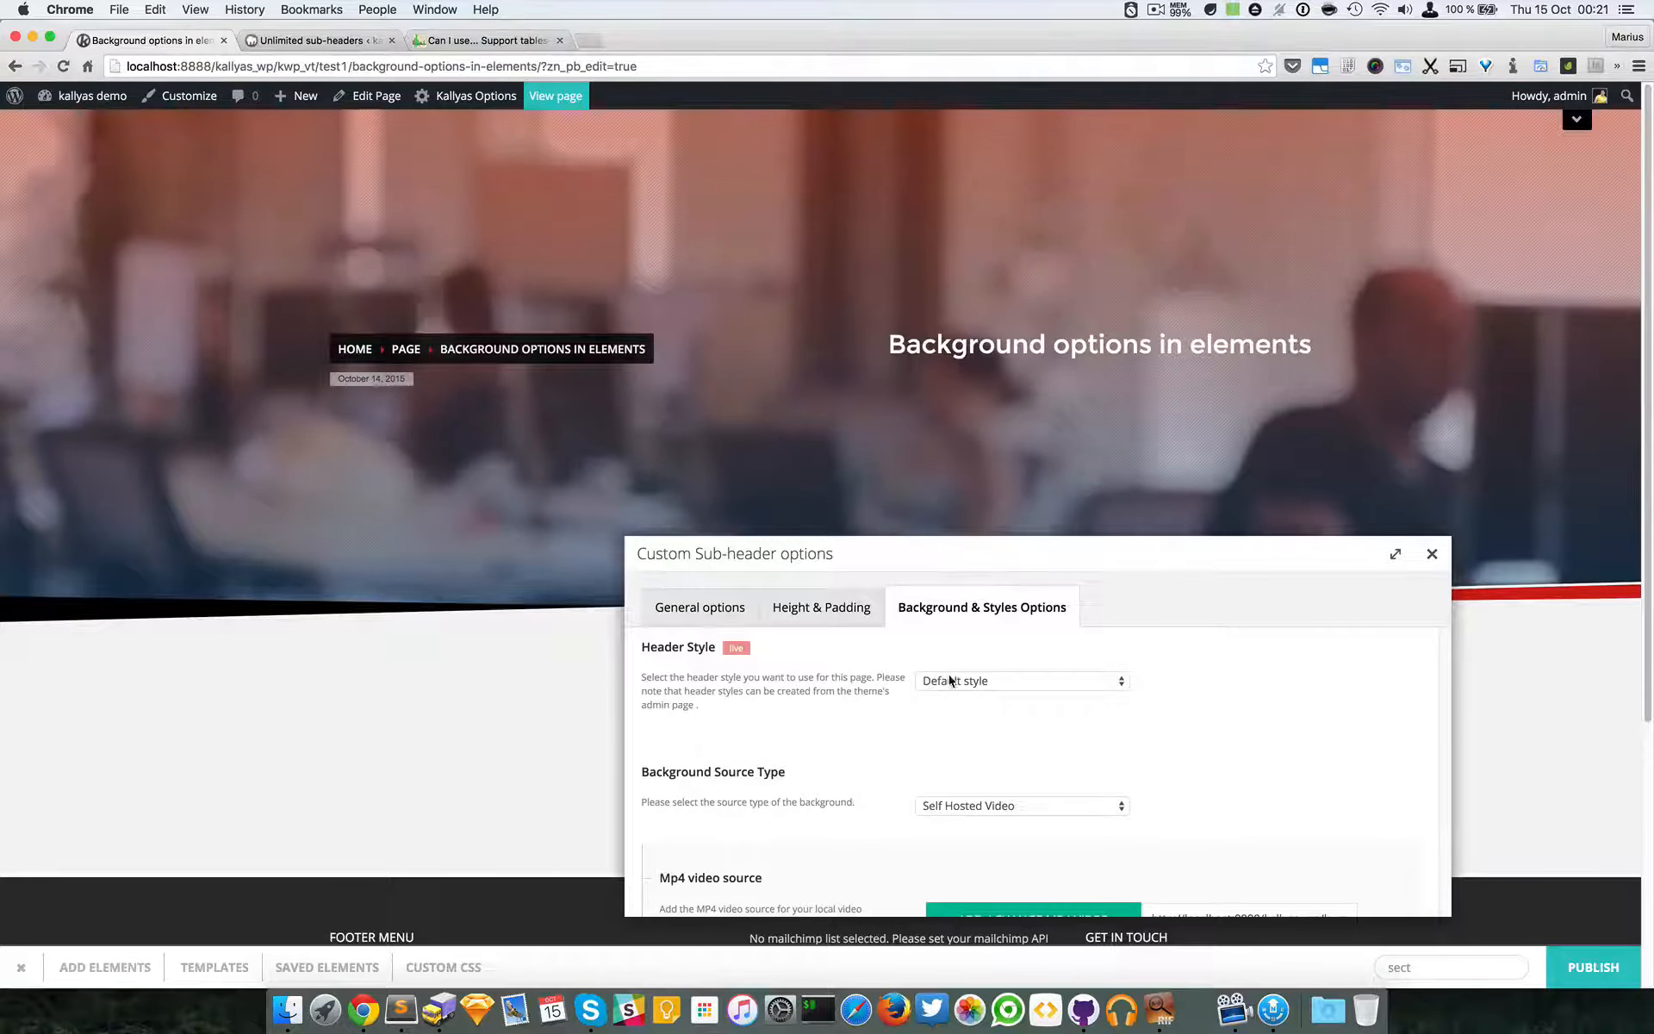
- Change the sub-header's background source type to Youtube Video and activate the field for the YouTube ID
left_click(982, 809)
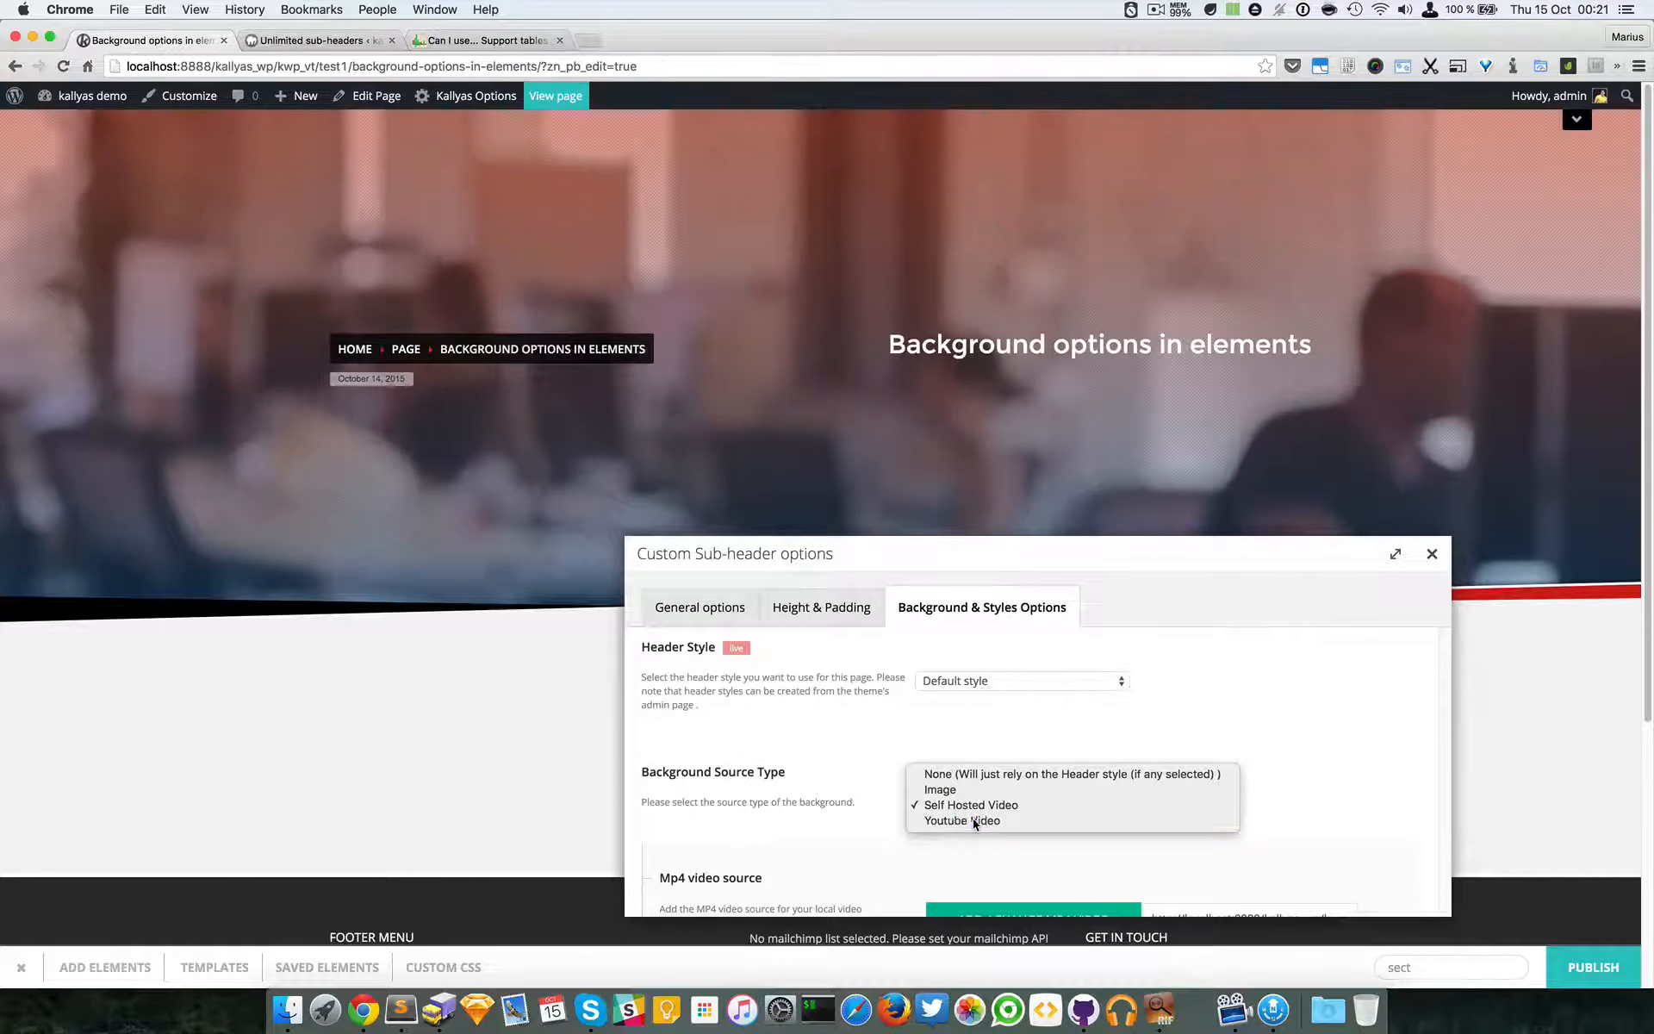
left_click(974, 821)
scroll(1015, 878, "down", 3)
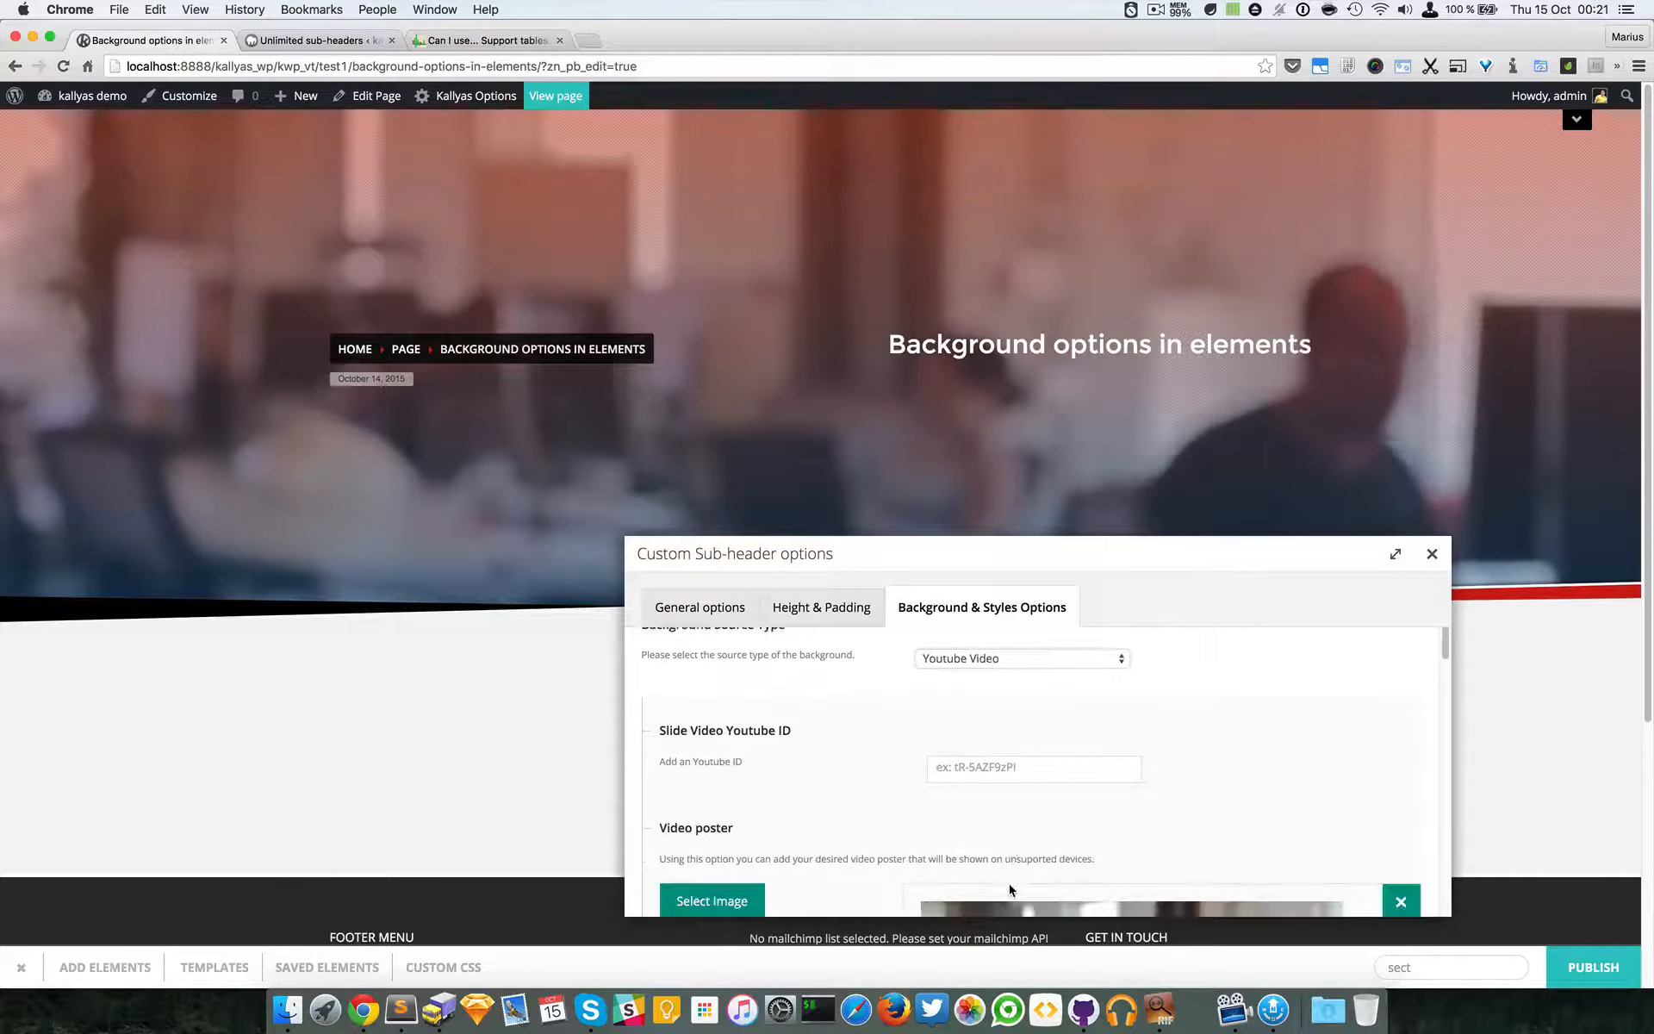
scroll(1003, 853, "down", 1)
left_click(998, 739)
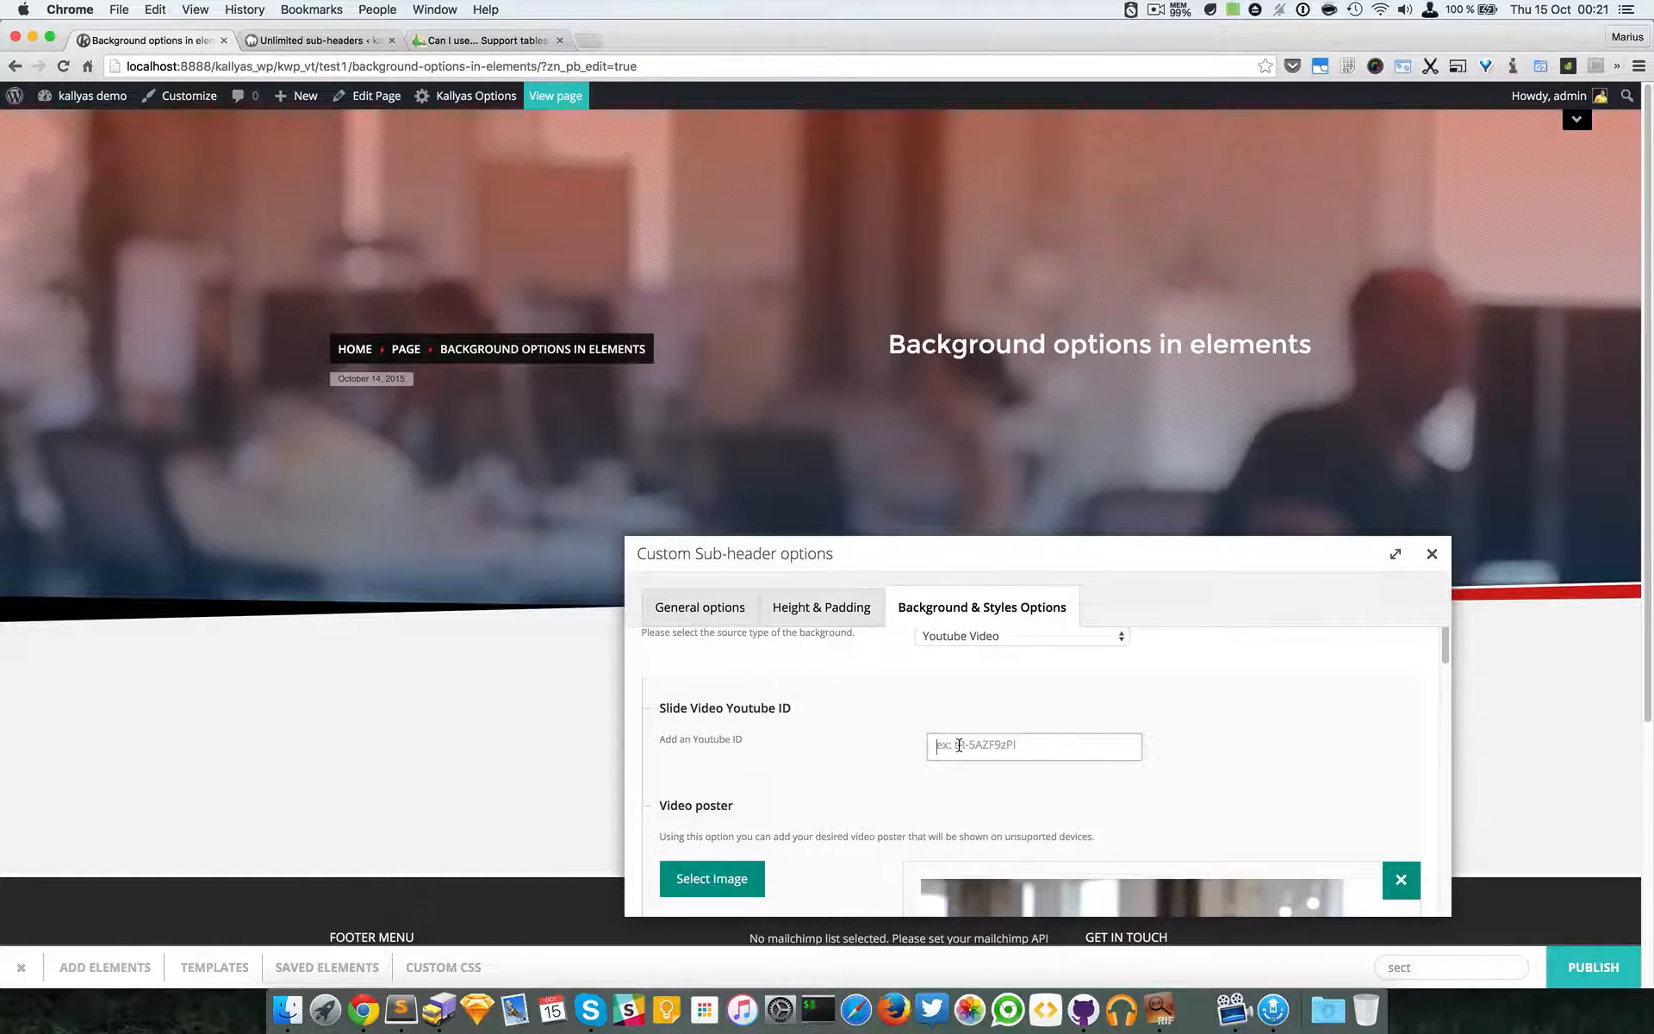
- Review the video poster, autoplay, loop, mute and controls settings offered for the YouTube background
scroll(1049, 747, "down", 3)
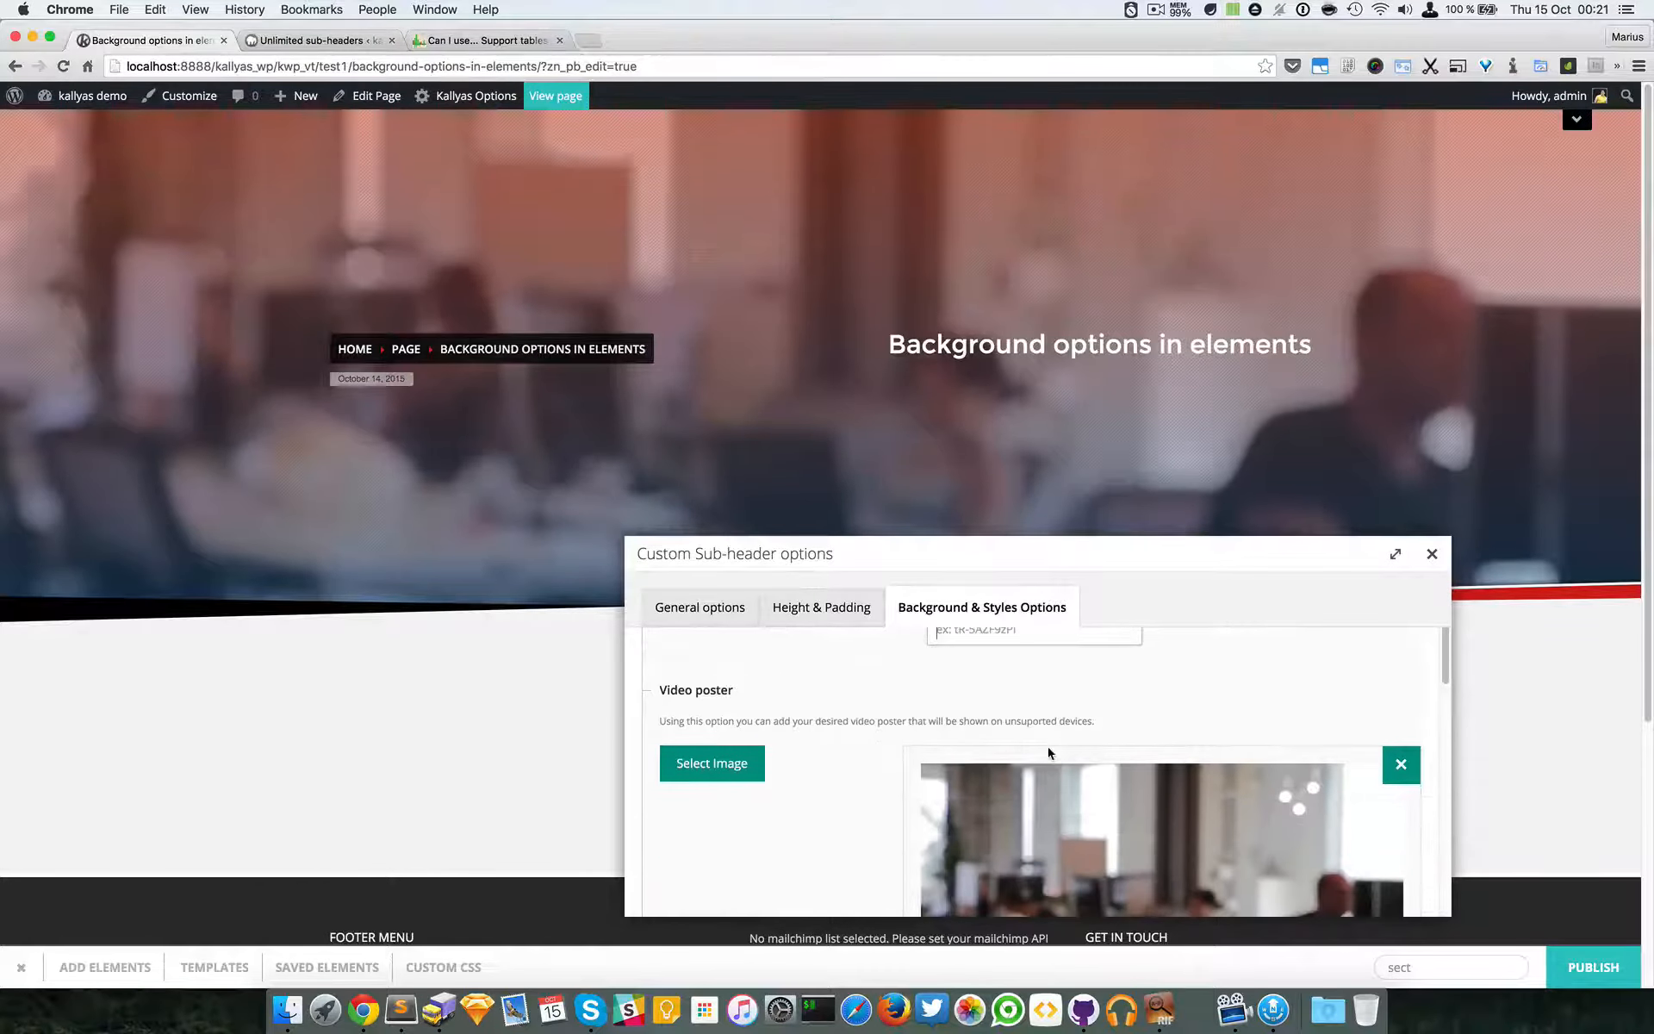
scroll(798, 694, "down", 3)
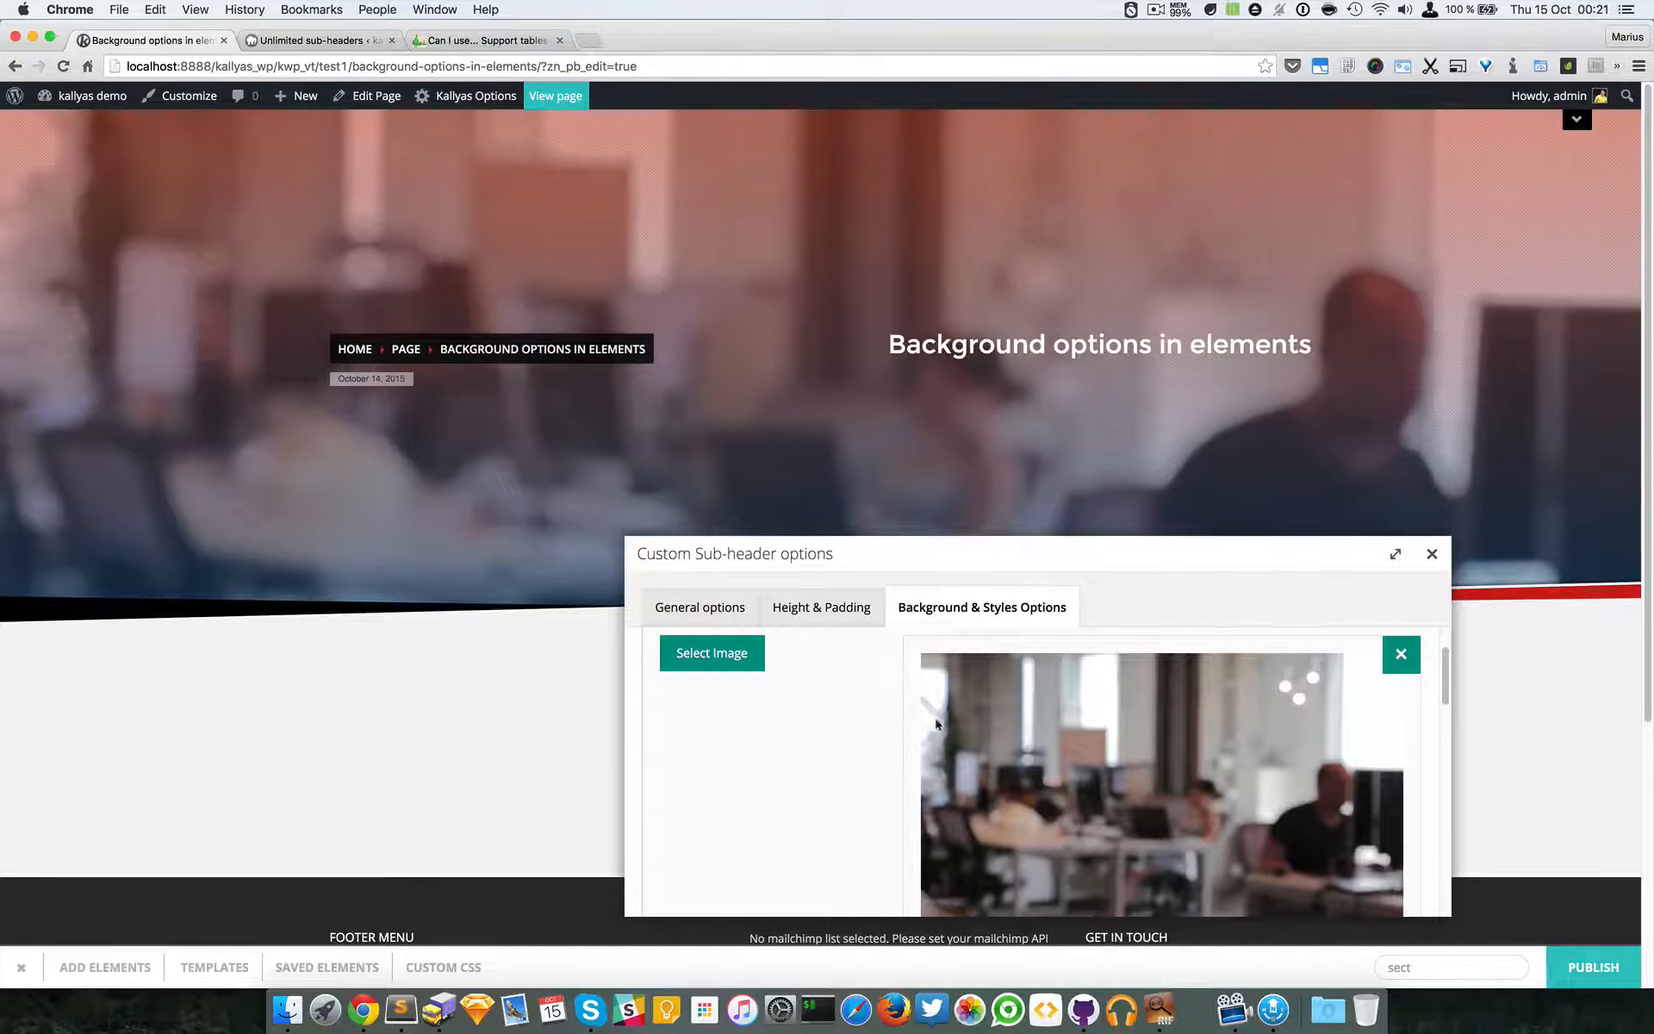
scroll(939, 720, "down", 12)
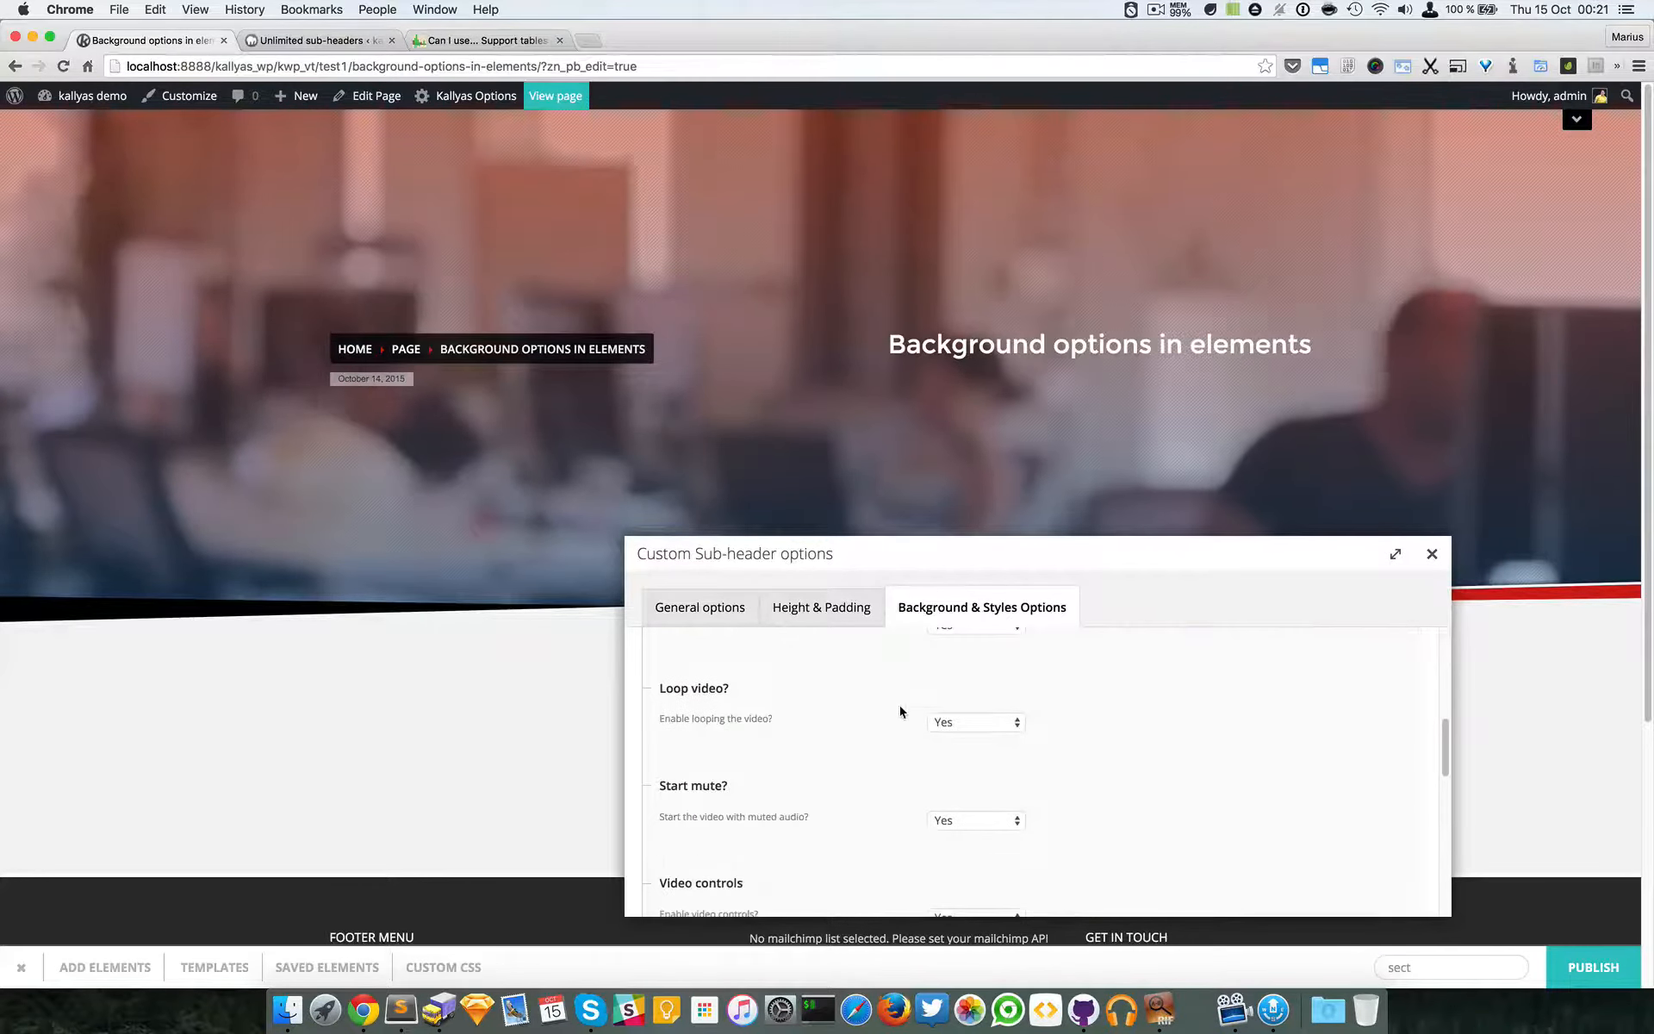
scroll(916, 713, "down", 9)
scroll(1029, 784, "up", 12)
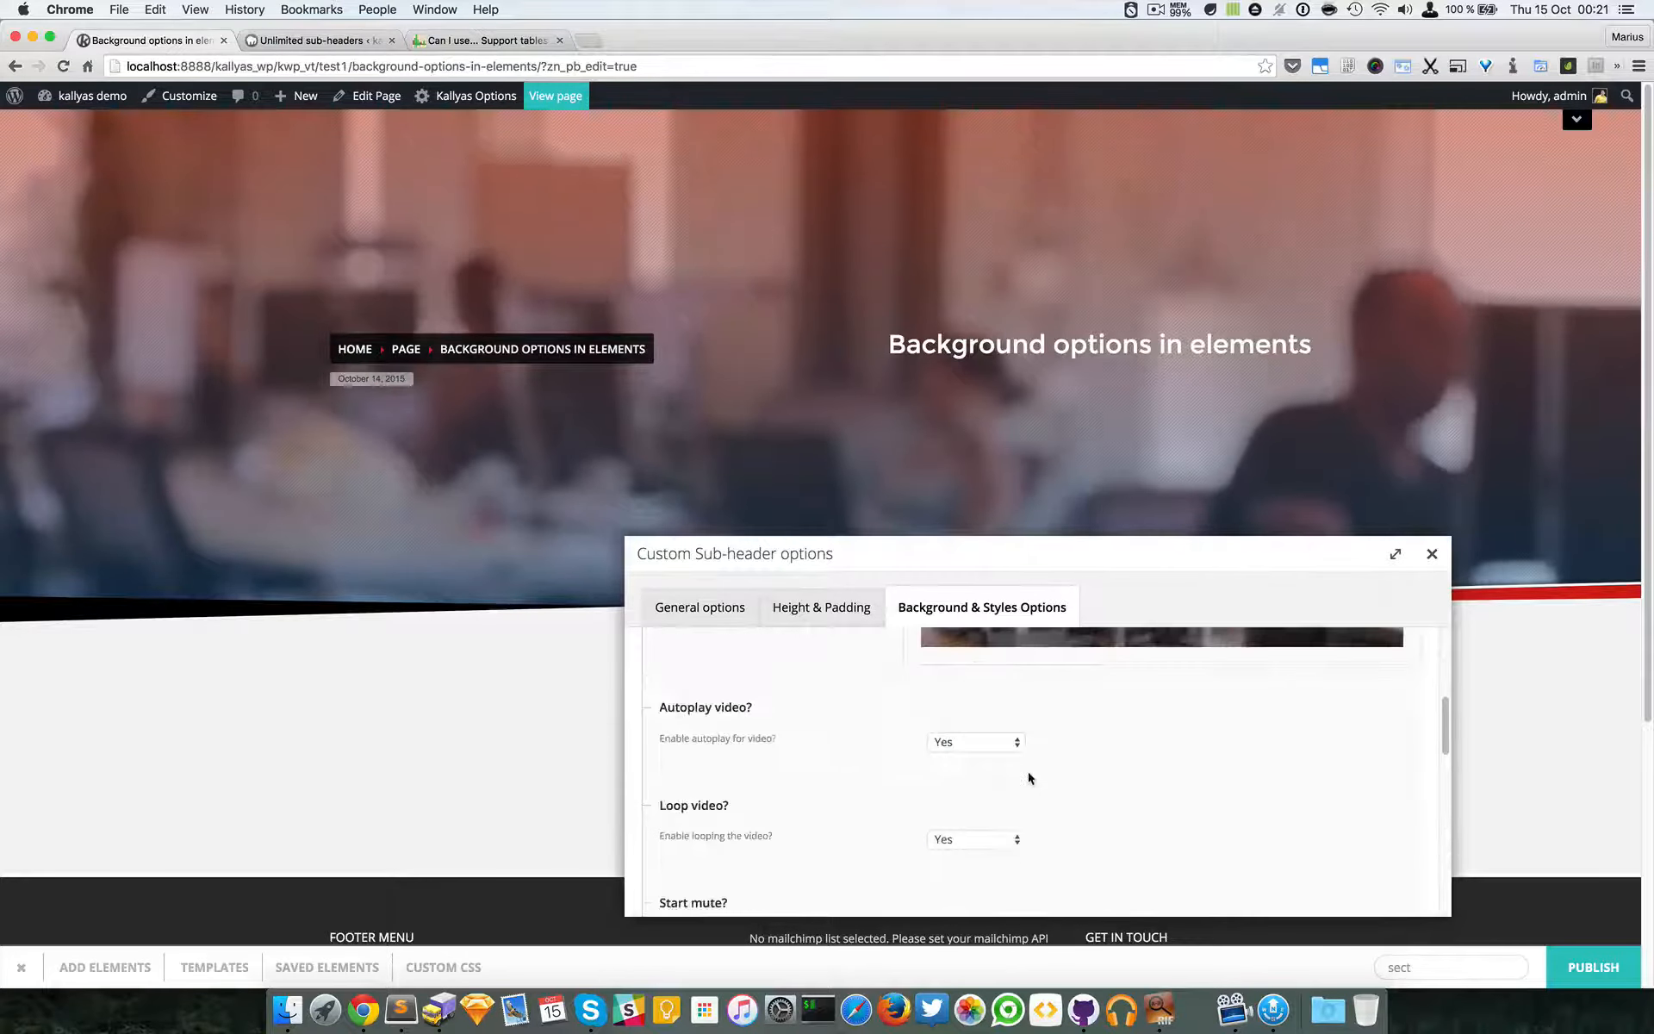
scroll(1028, 774, "up", 10)
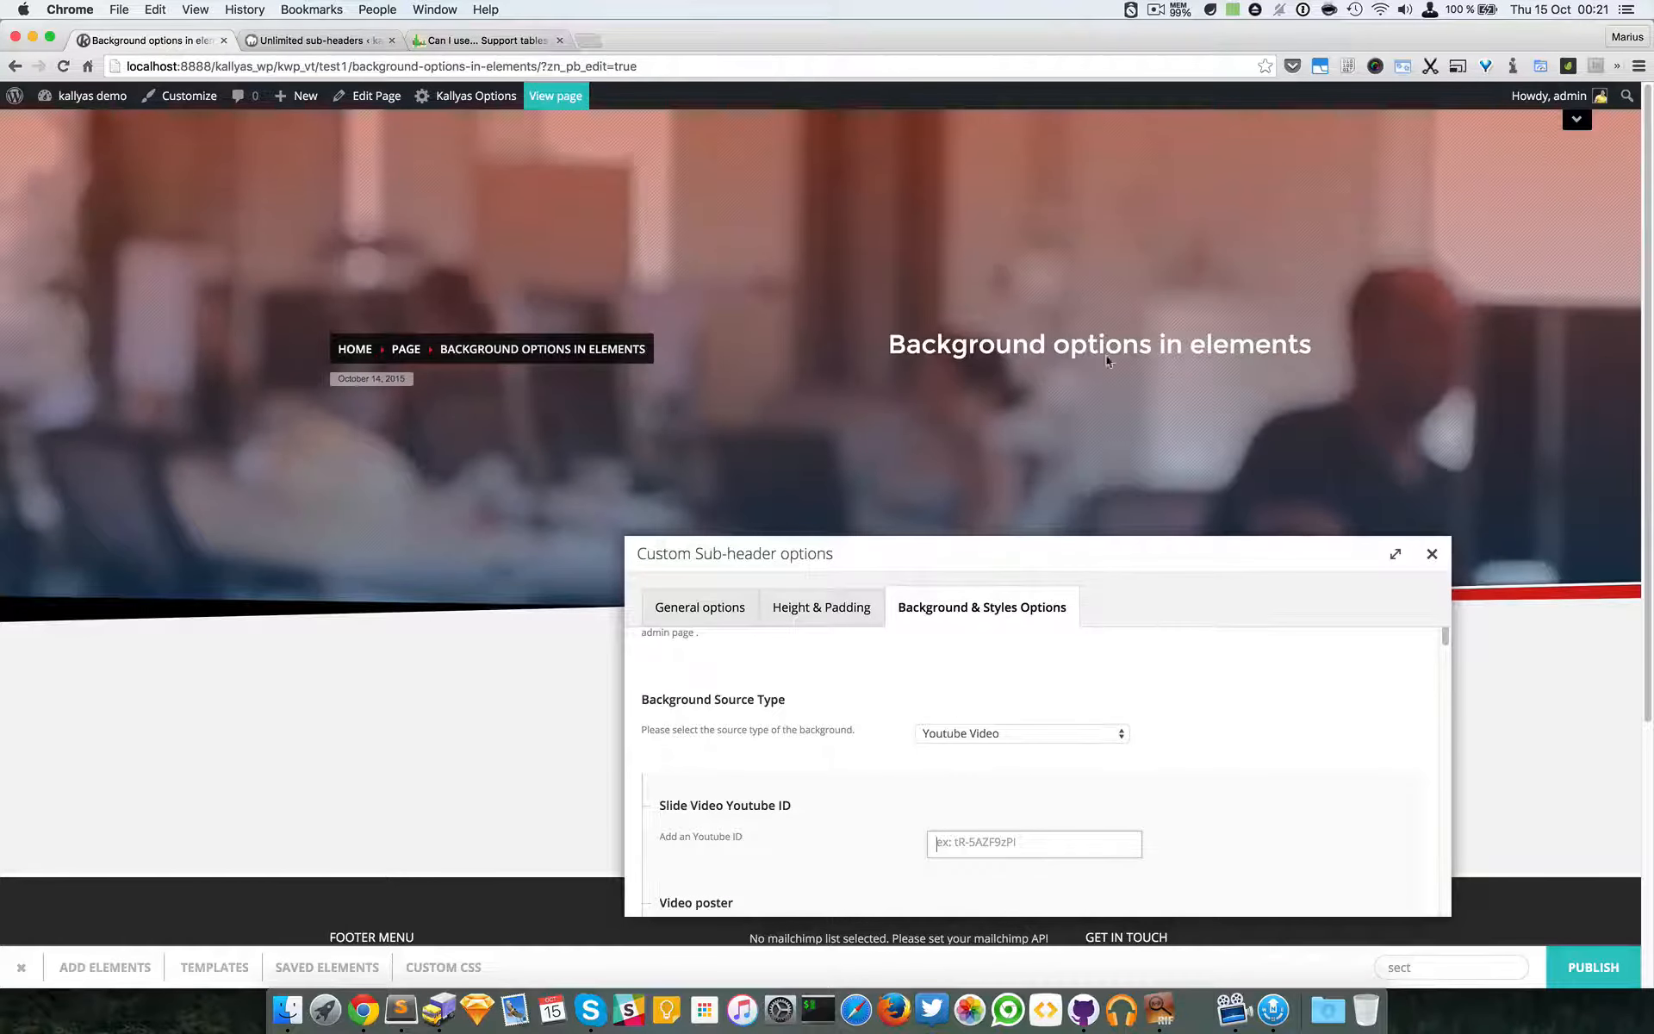
left_click(1155, 10)
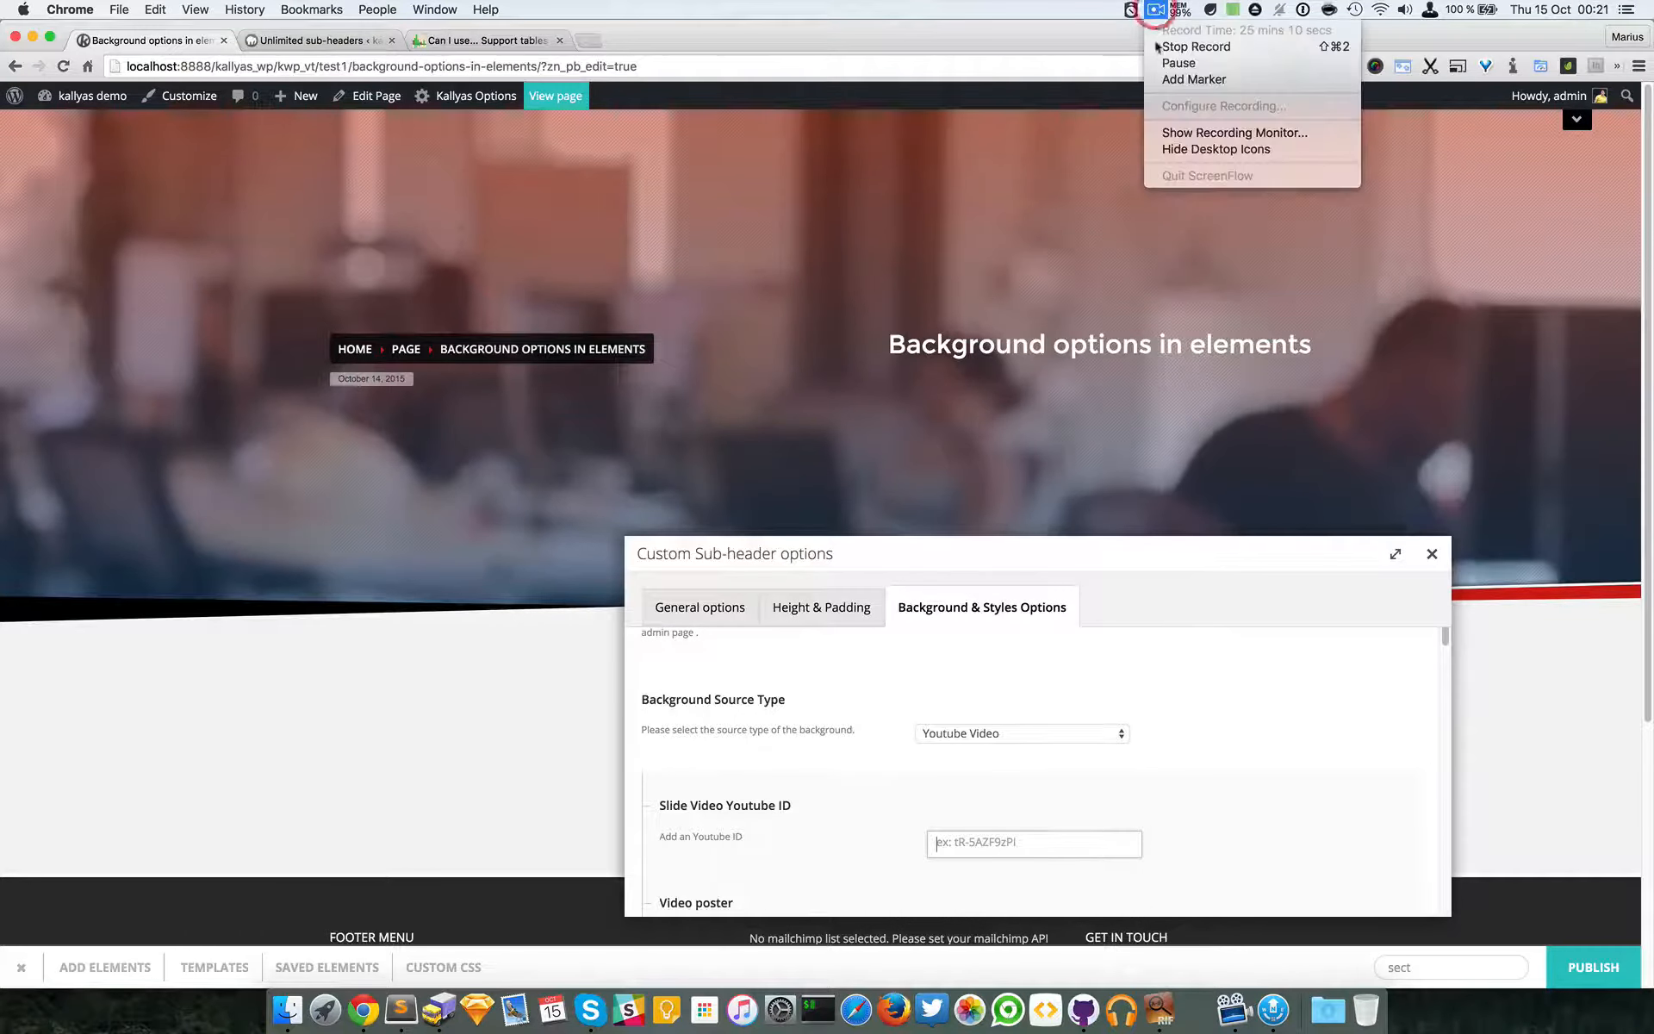
left_click(1161, 64)
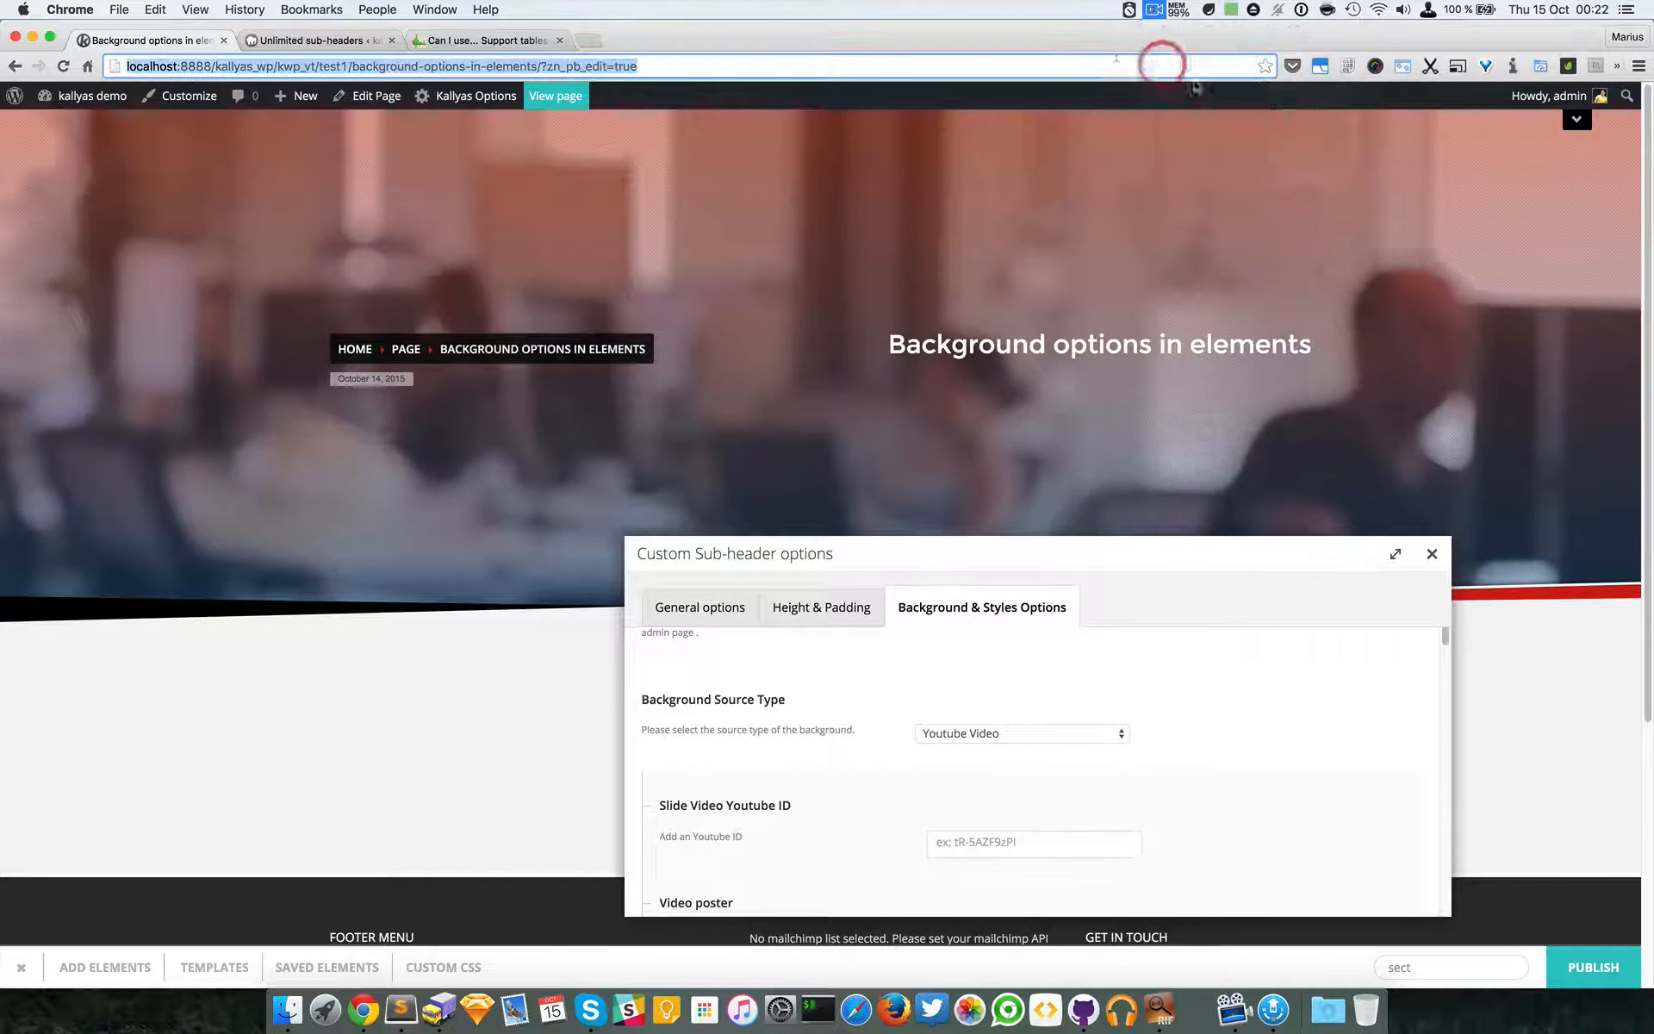
left_click(590, 40)
type("https://www.youtube.com/watch?v=cVt-3vbENOQ")
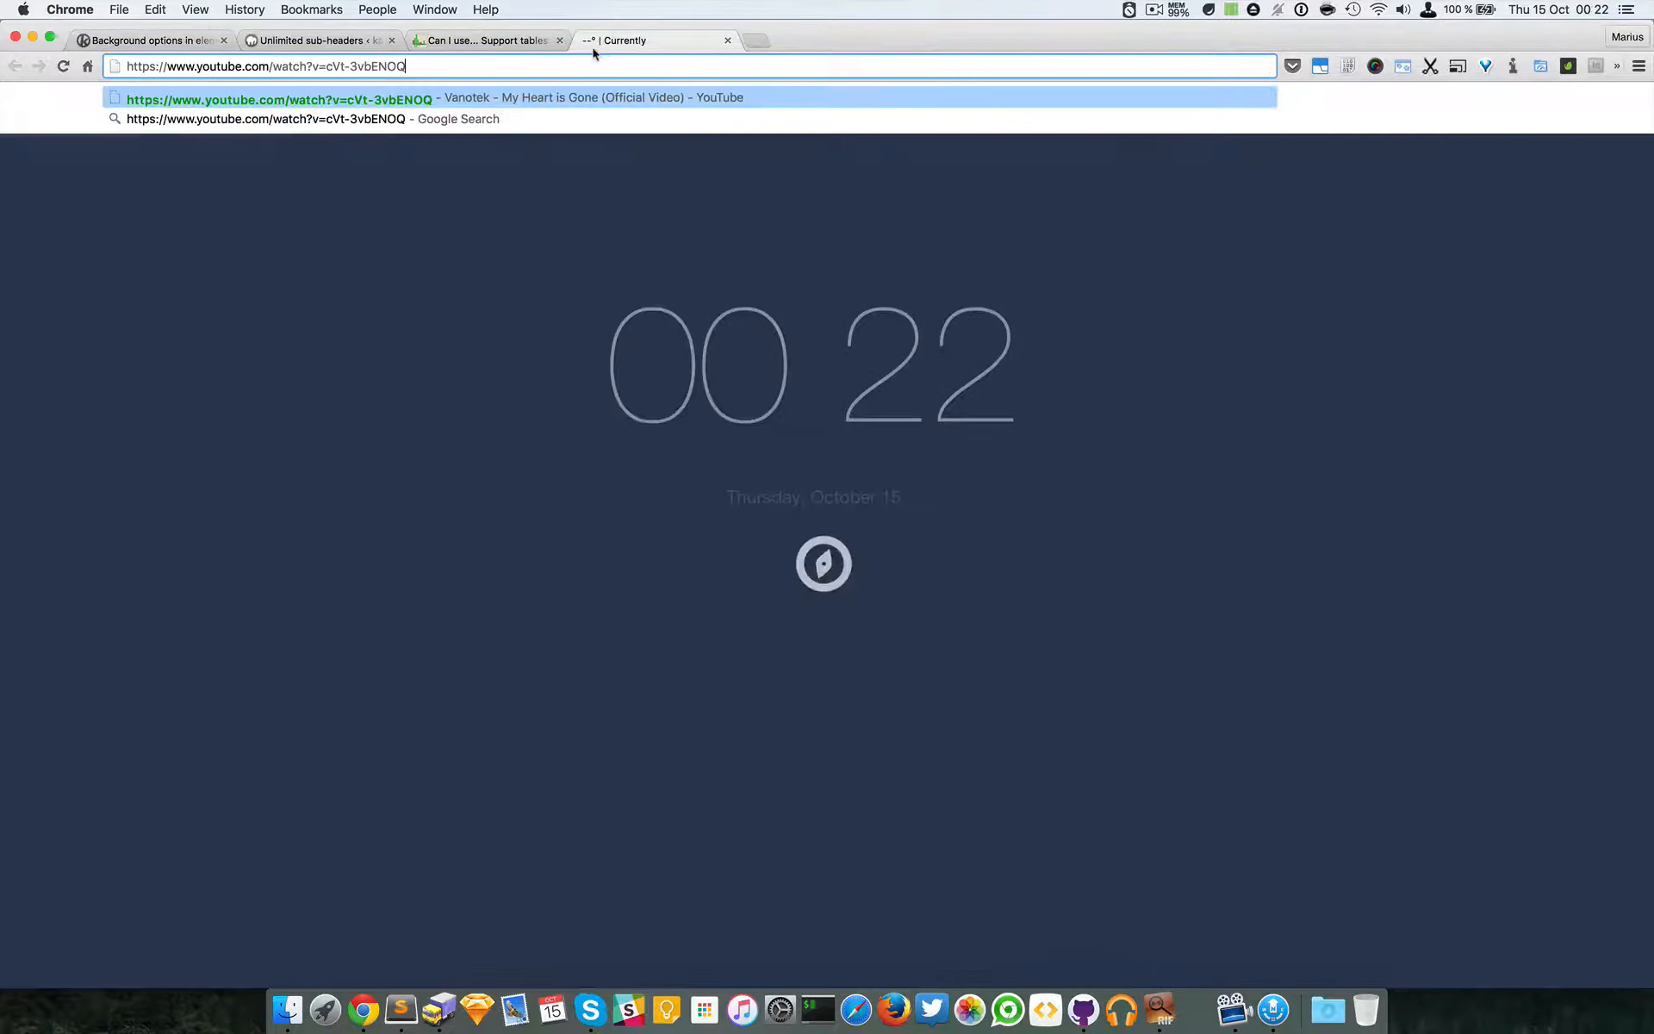
key("Return")
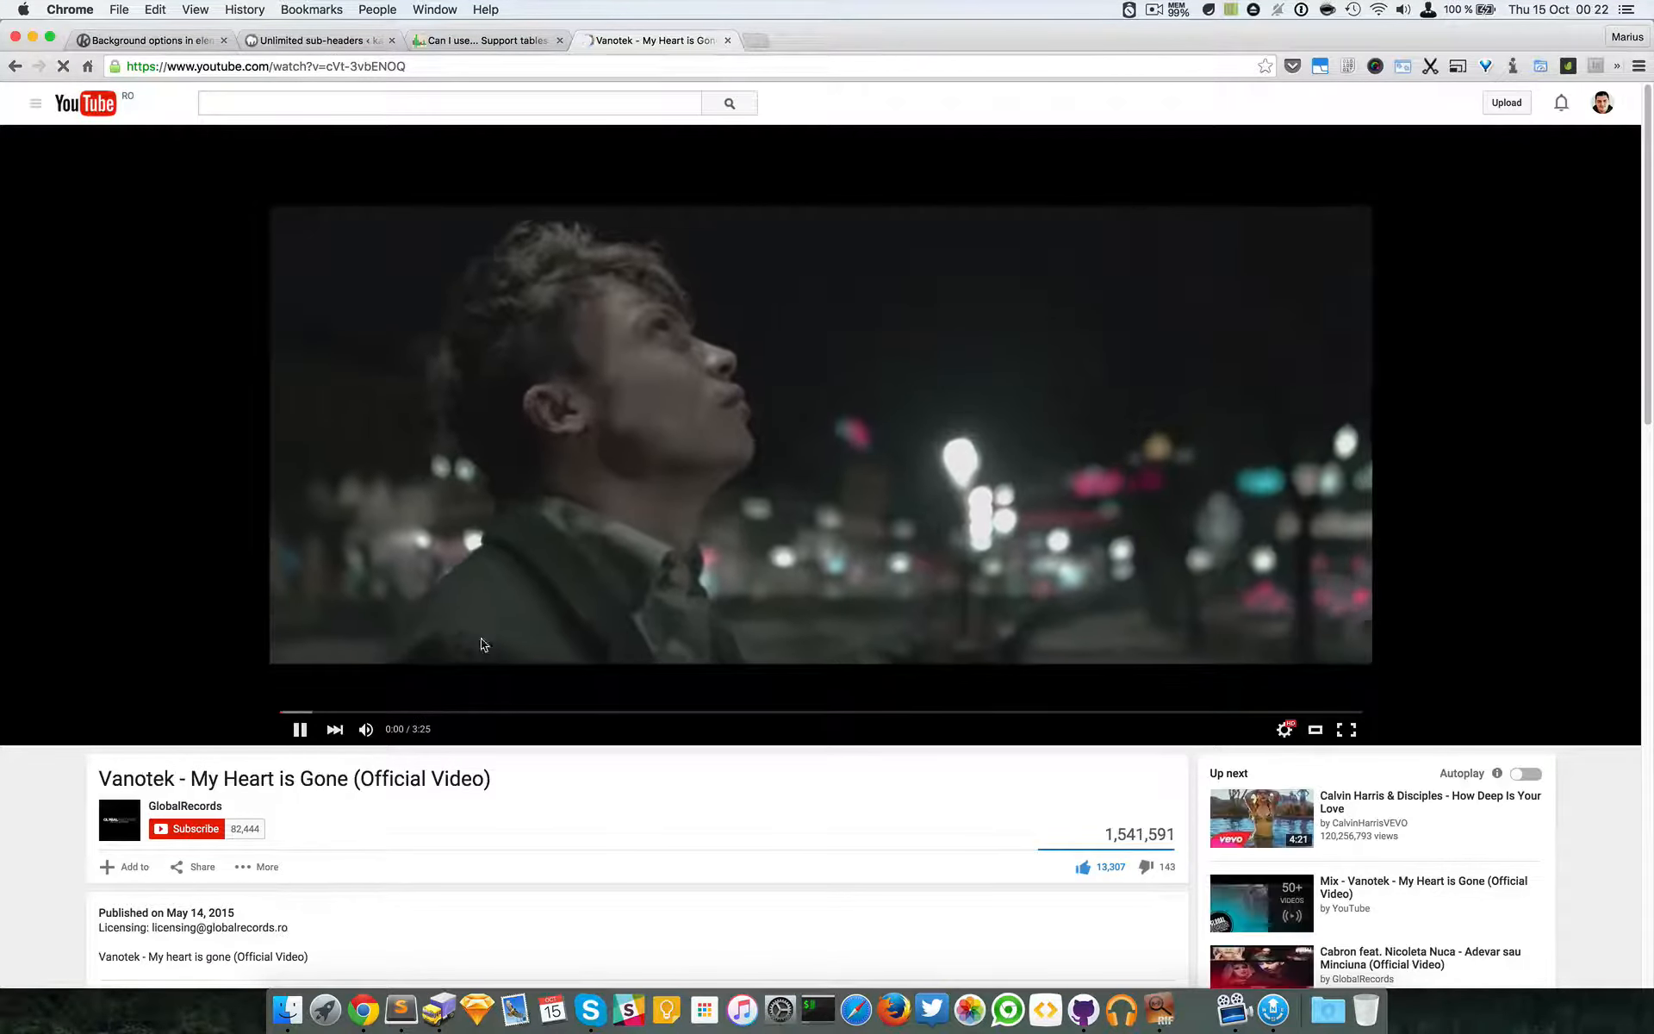
left_click_drag(410, 733, 390, 732)
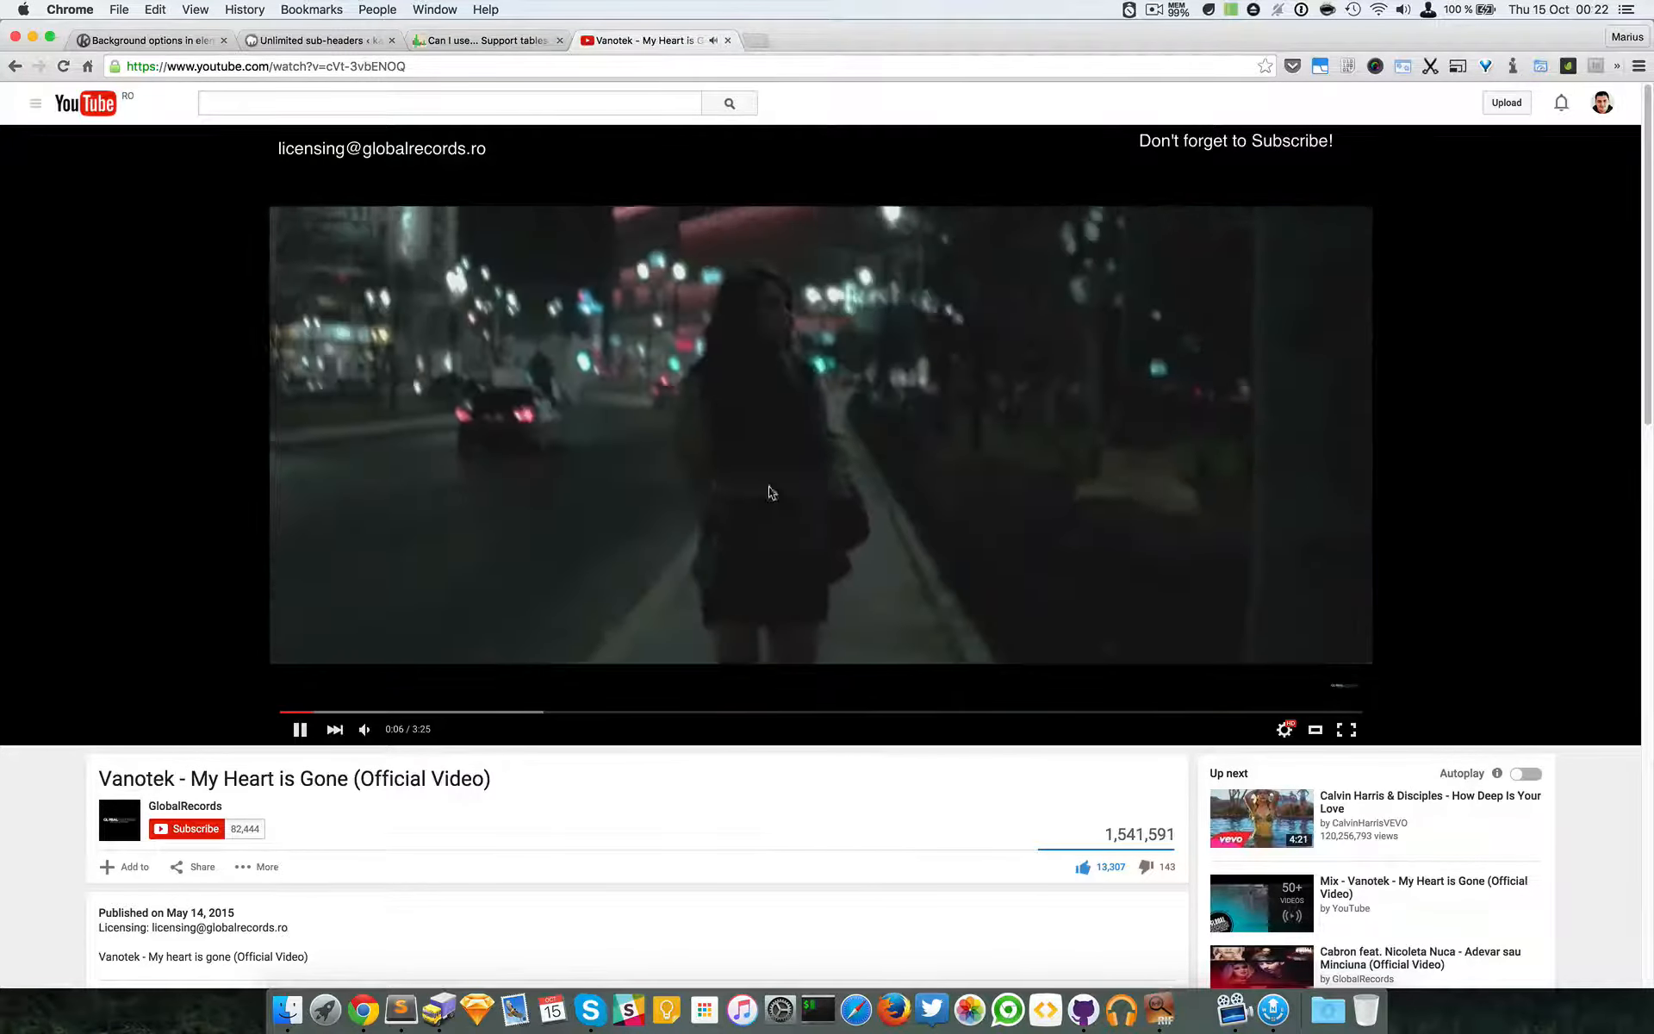
- Copy the video ID cVt-3vbENOQ from the YouTube address and pause the video
left_click(133, 40)
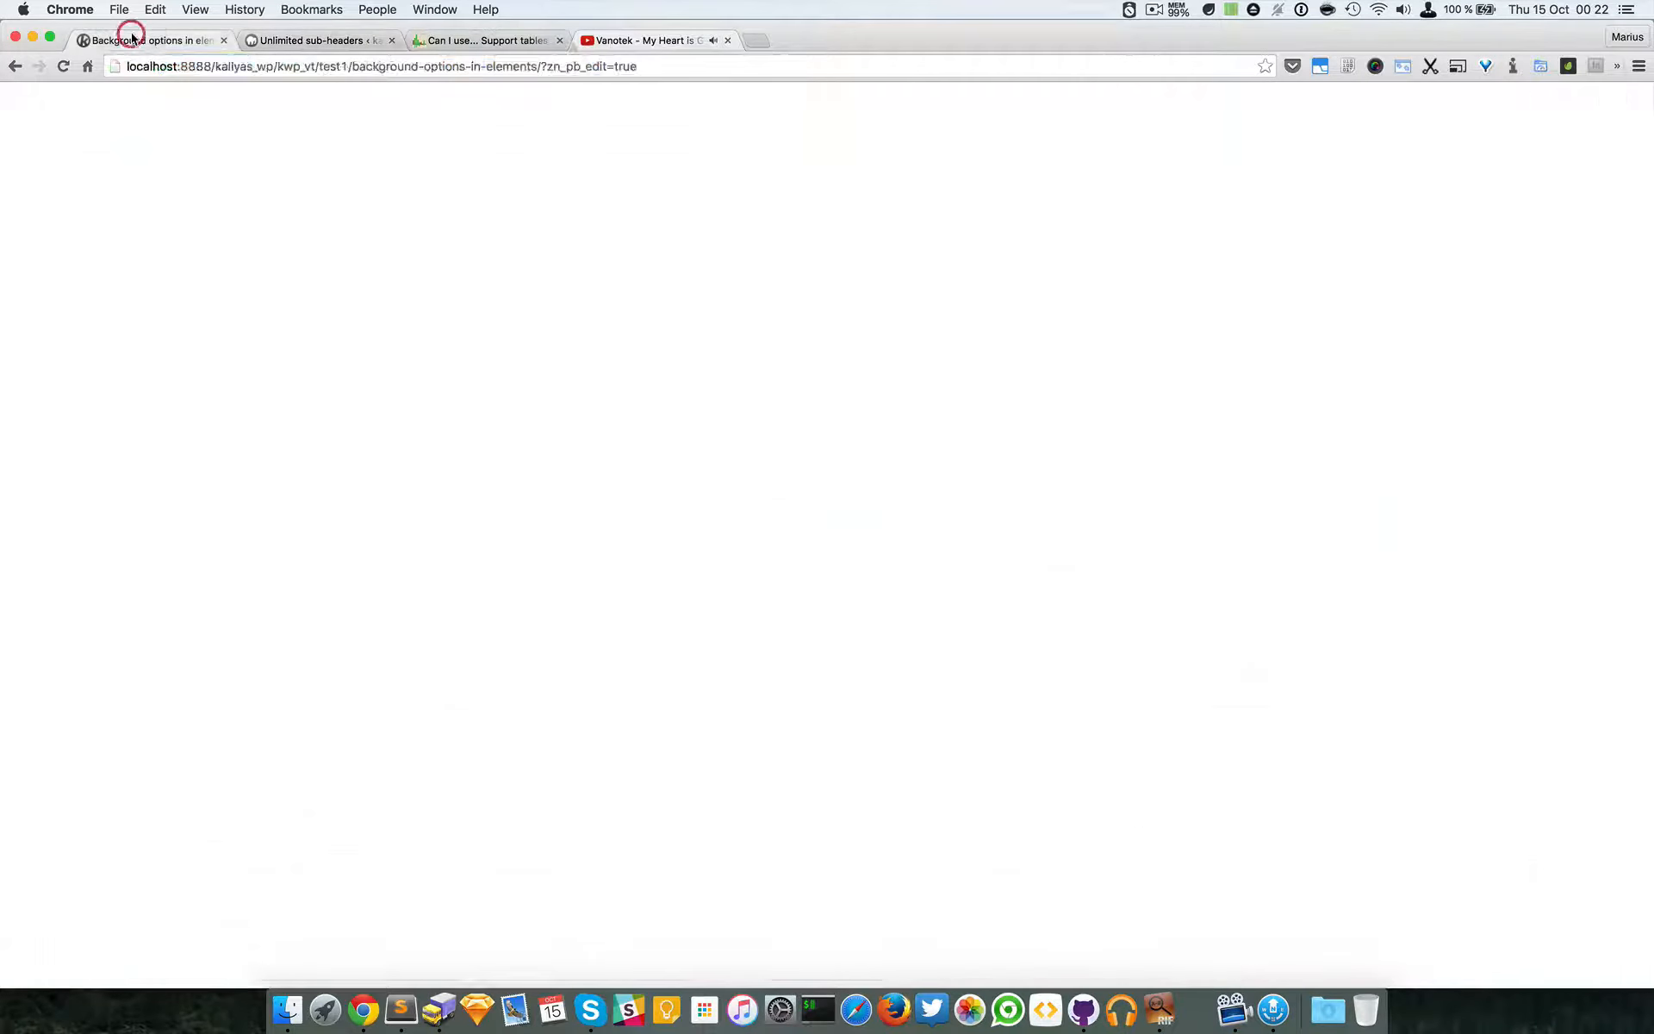
left_click(640, 38)
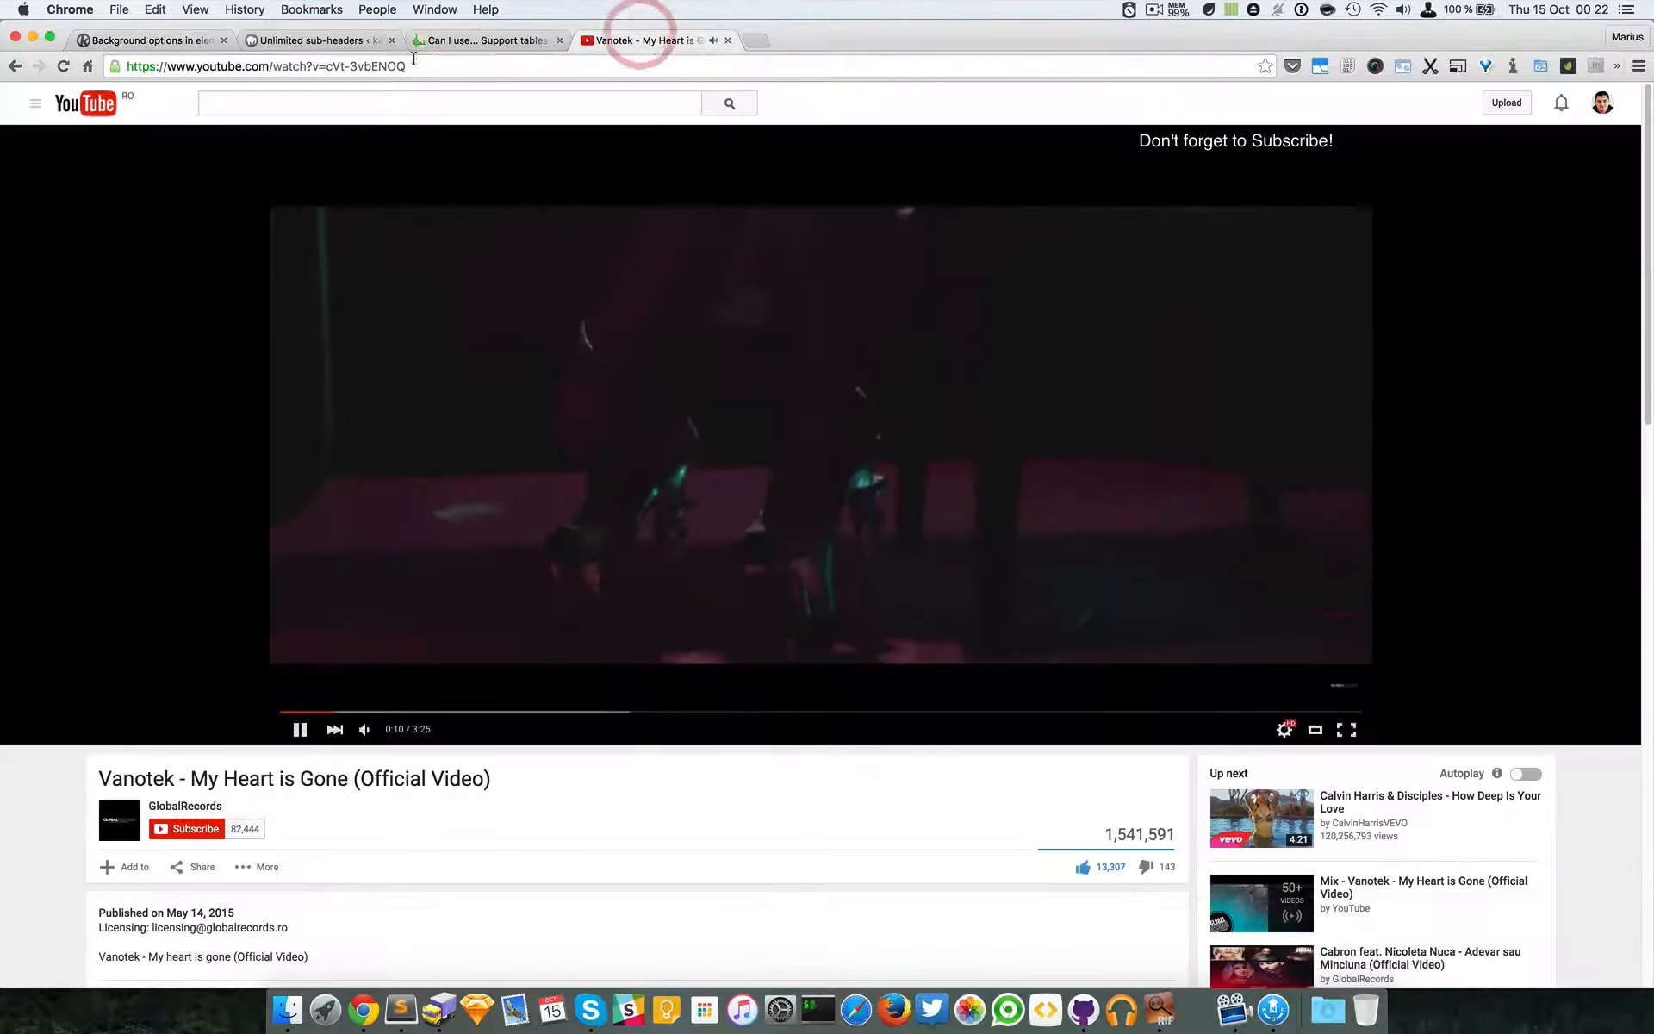
left_click_drag(327, 66, 406, 67)
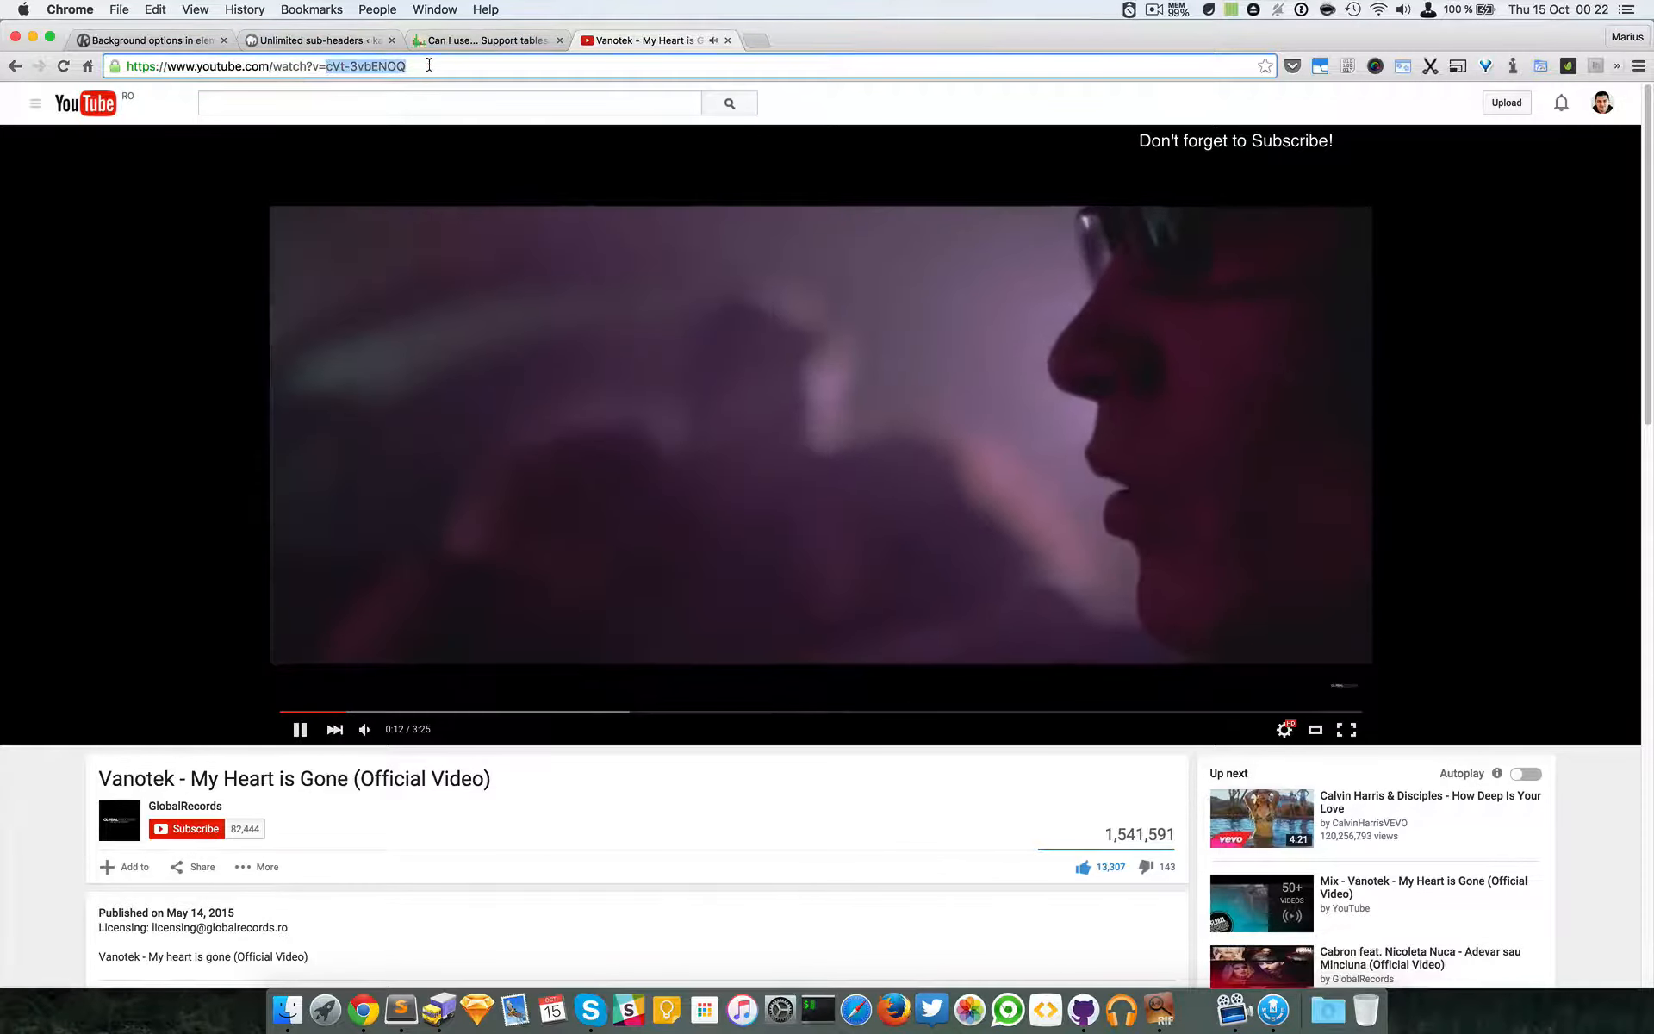
right_click(384, 67)
left_click(415, 87)
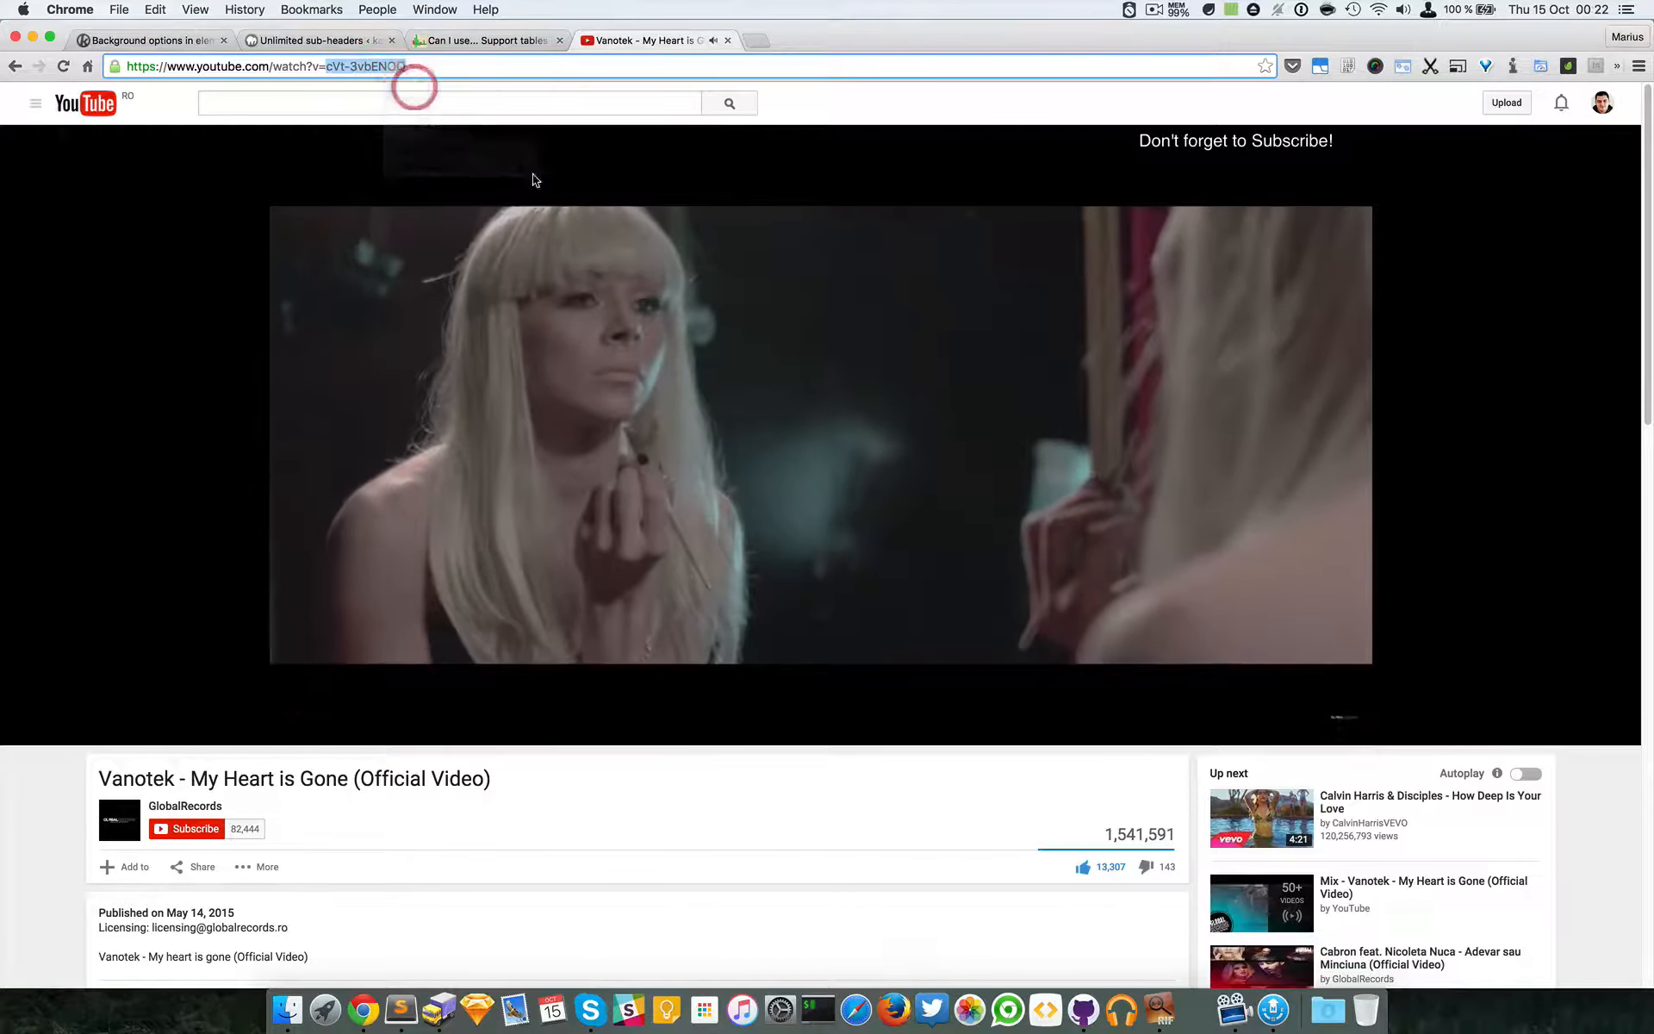
left_click(830, 369)
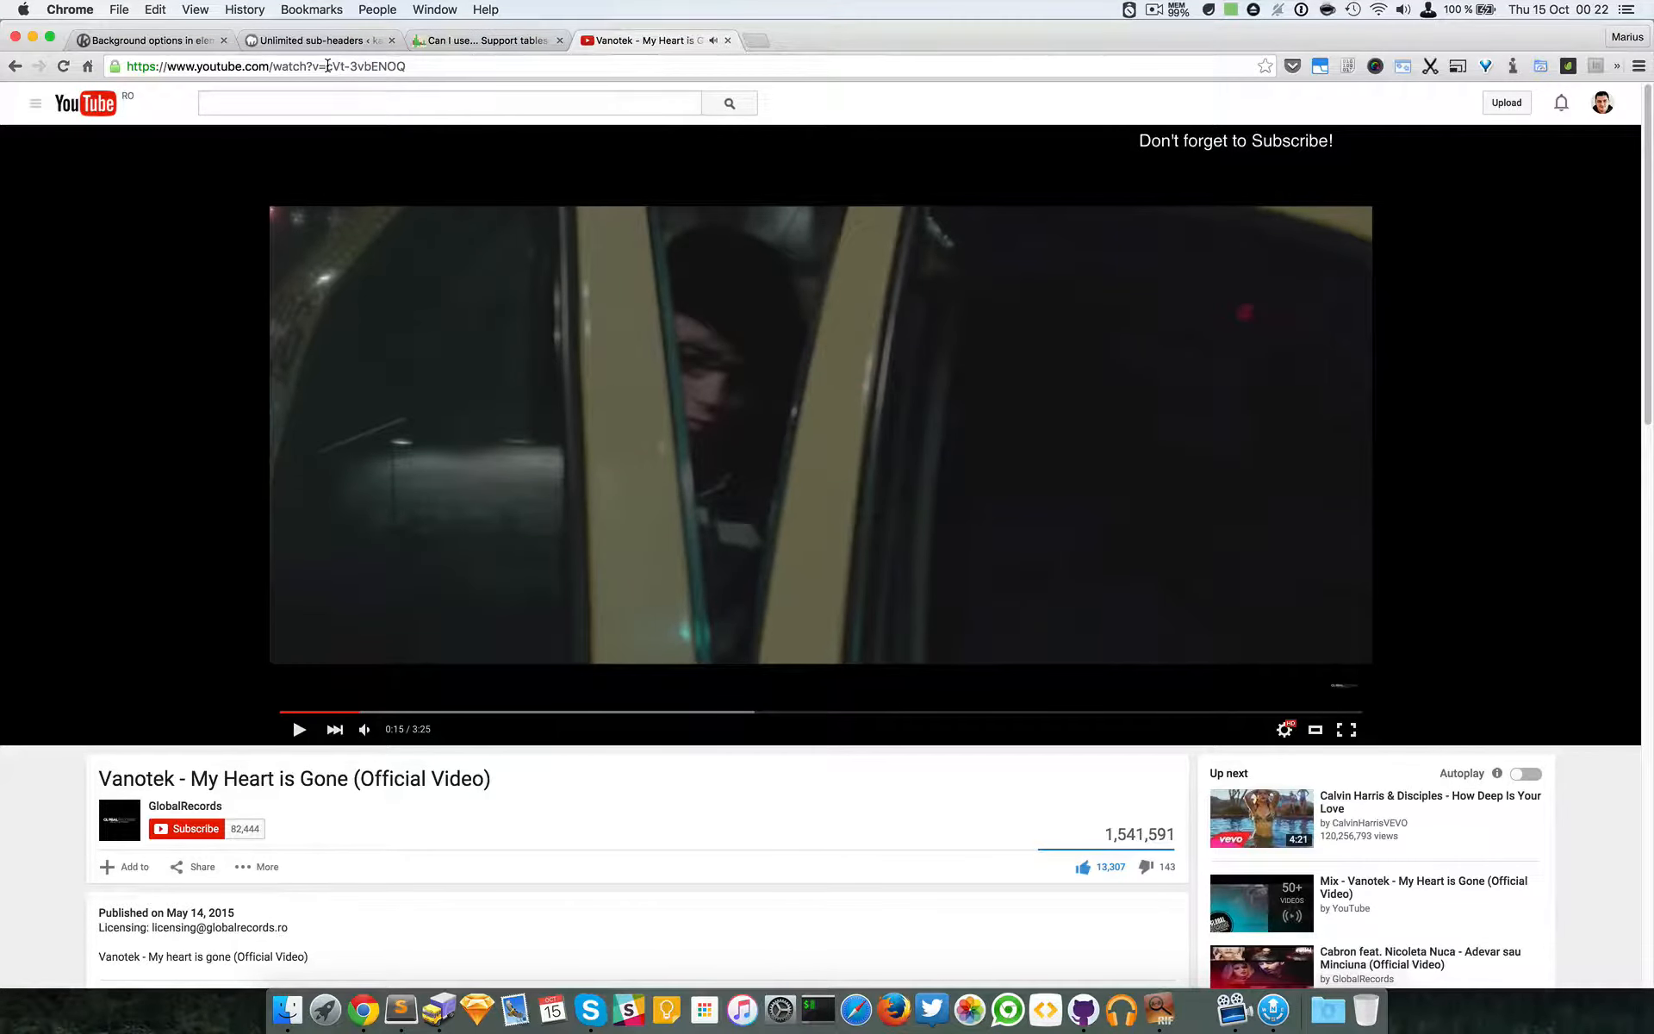
right_click(390, 71)
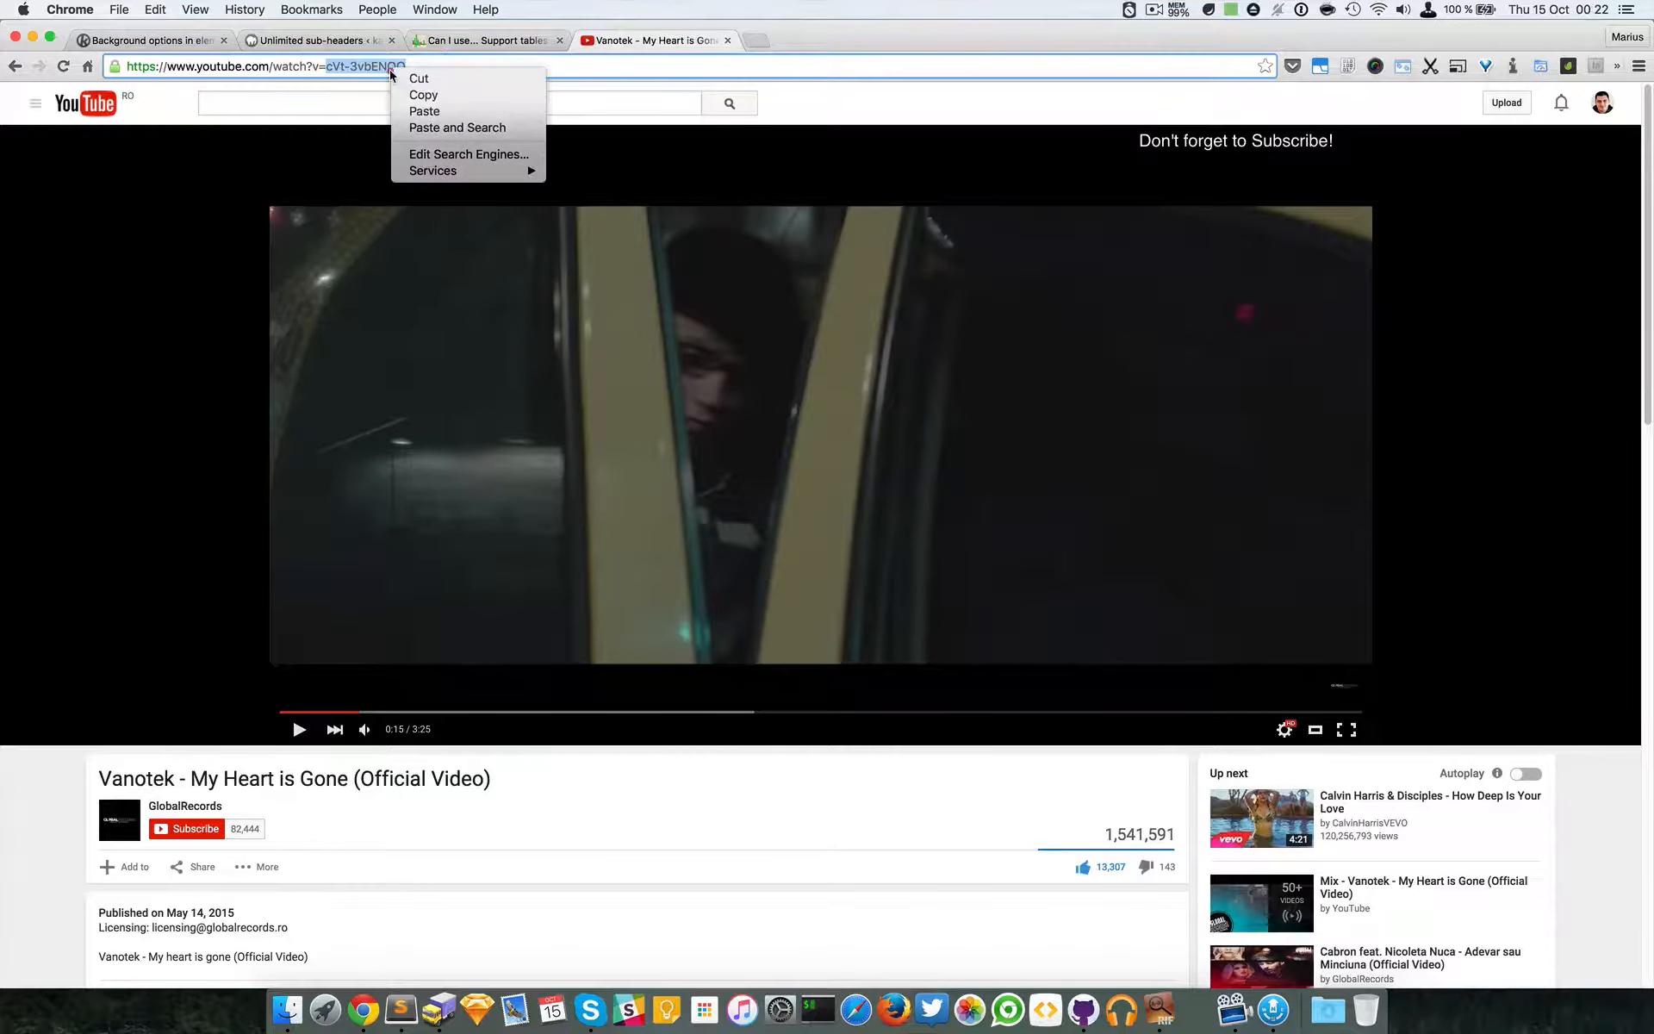
left_click(419, 94)
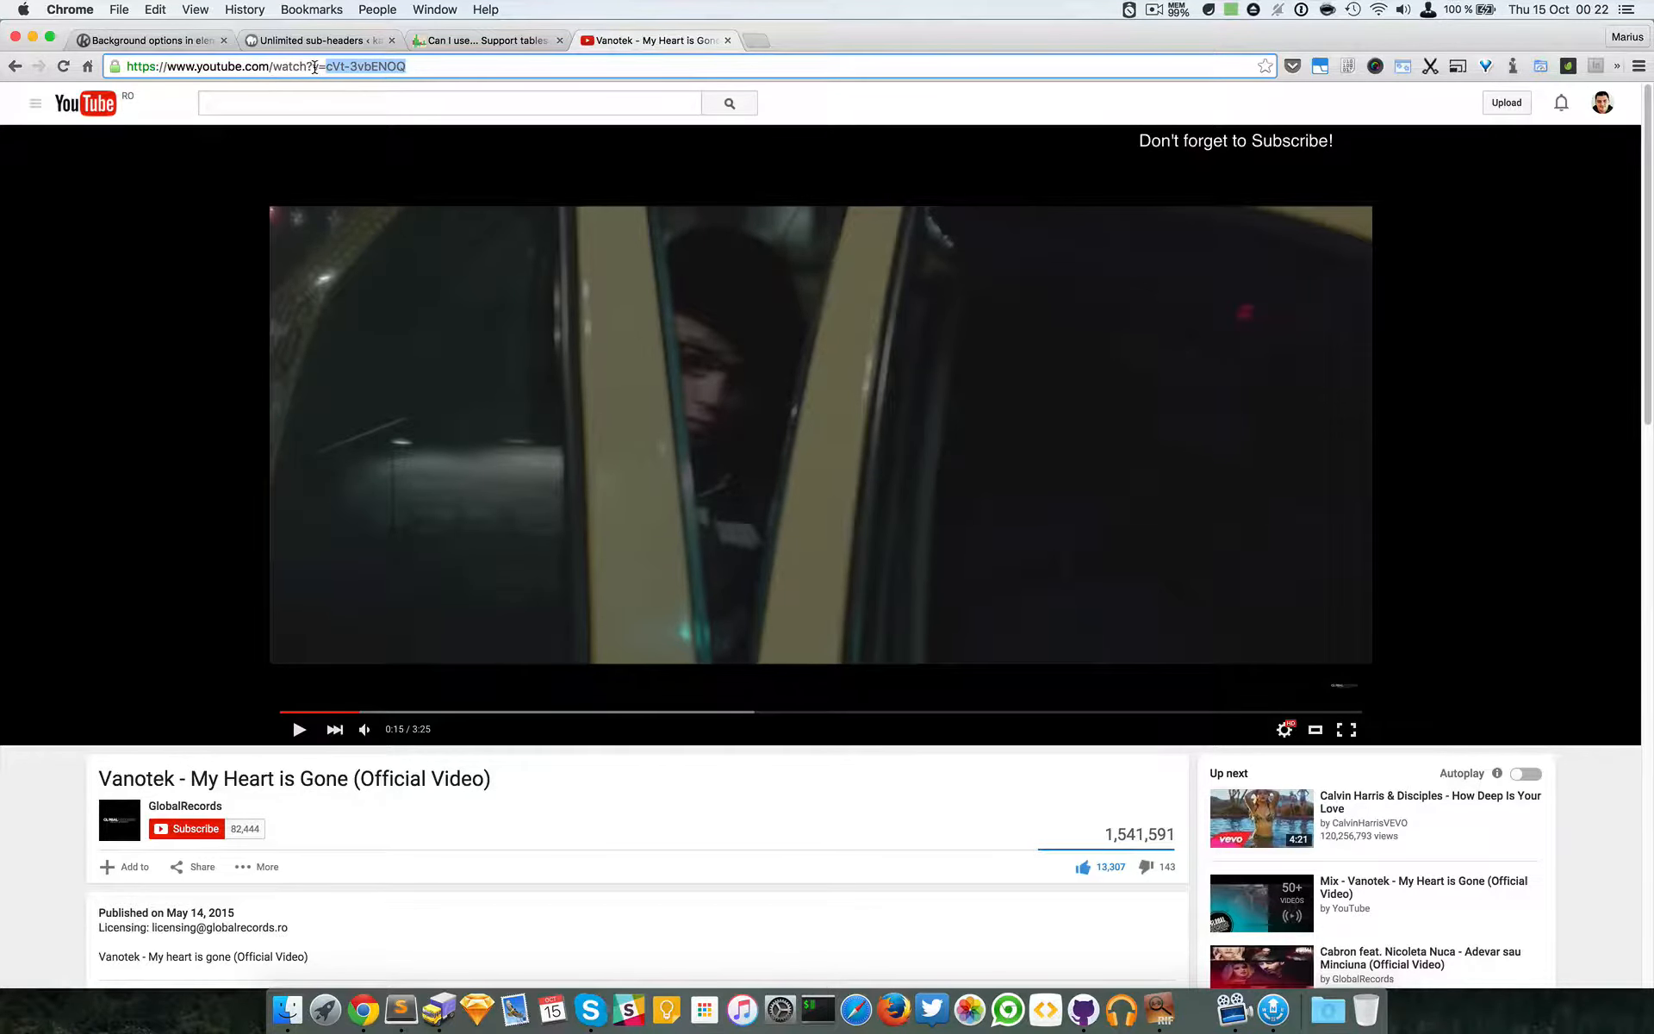
- Back on the WordPress page, set the sub-header's YouTube ID to cVt-3vbENOQ and close the options
left_click(187, 43)
right_click(1028, 846)
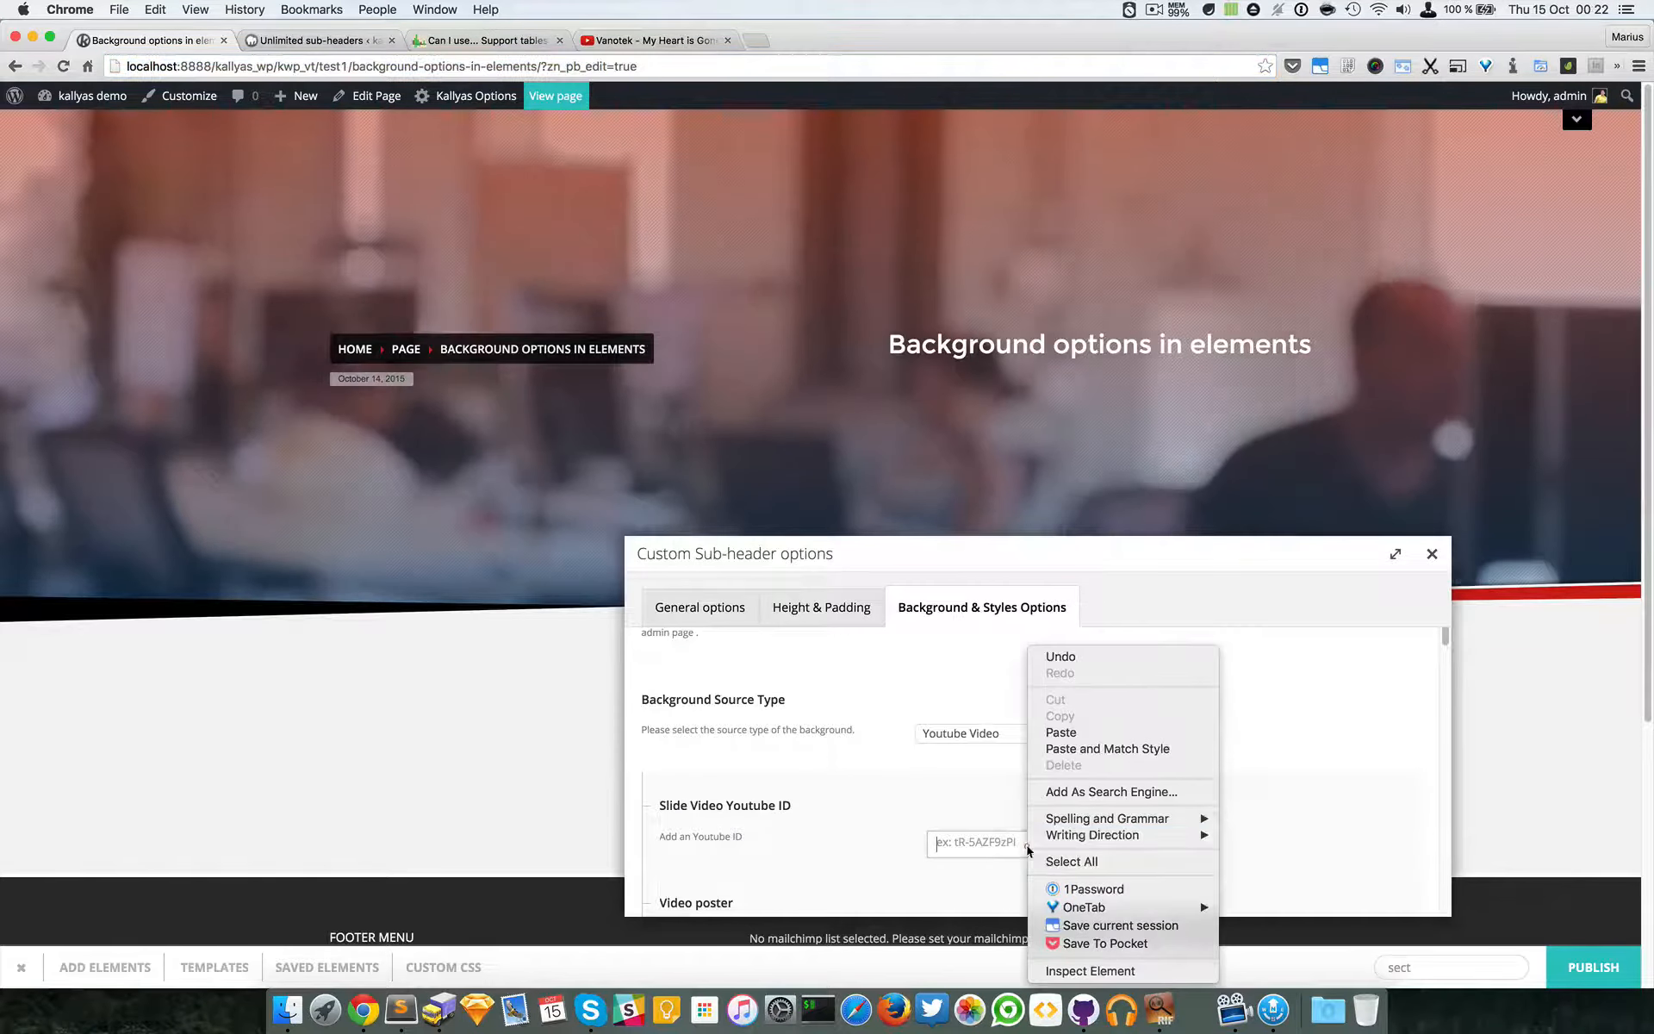
left_click(1085, 732)
scroll(1219, 735, "down", 2)
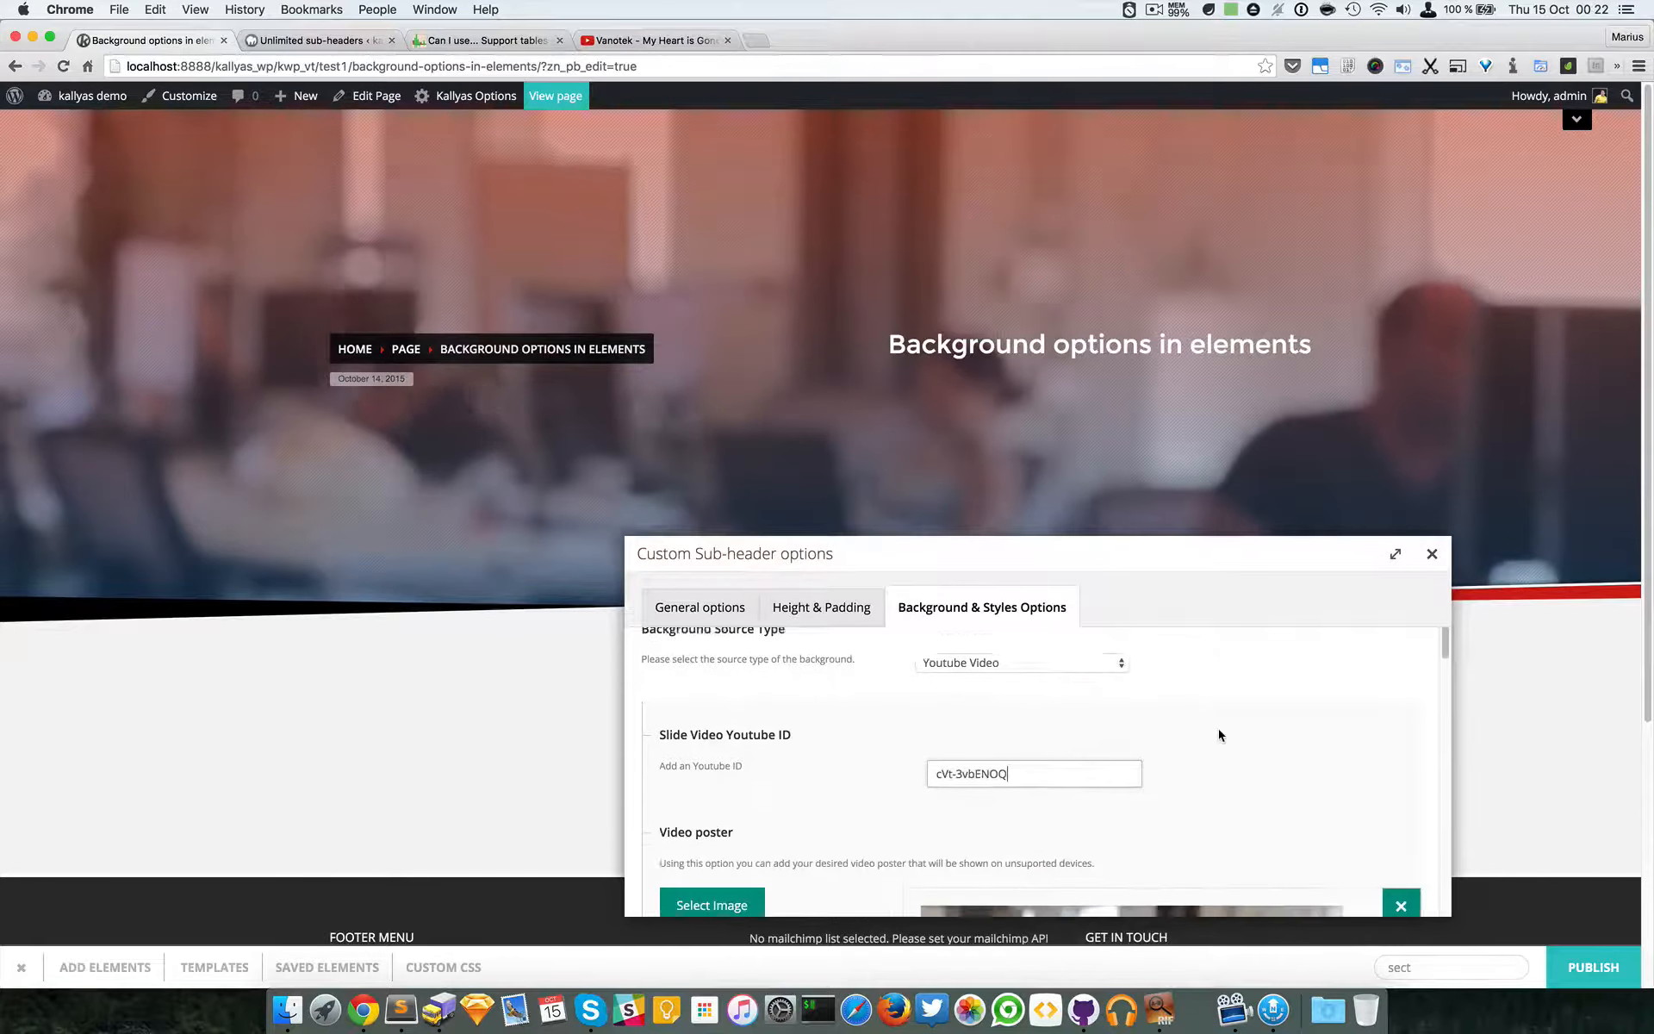
left_click(1432, 553)
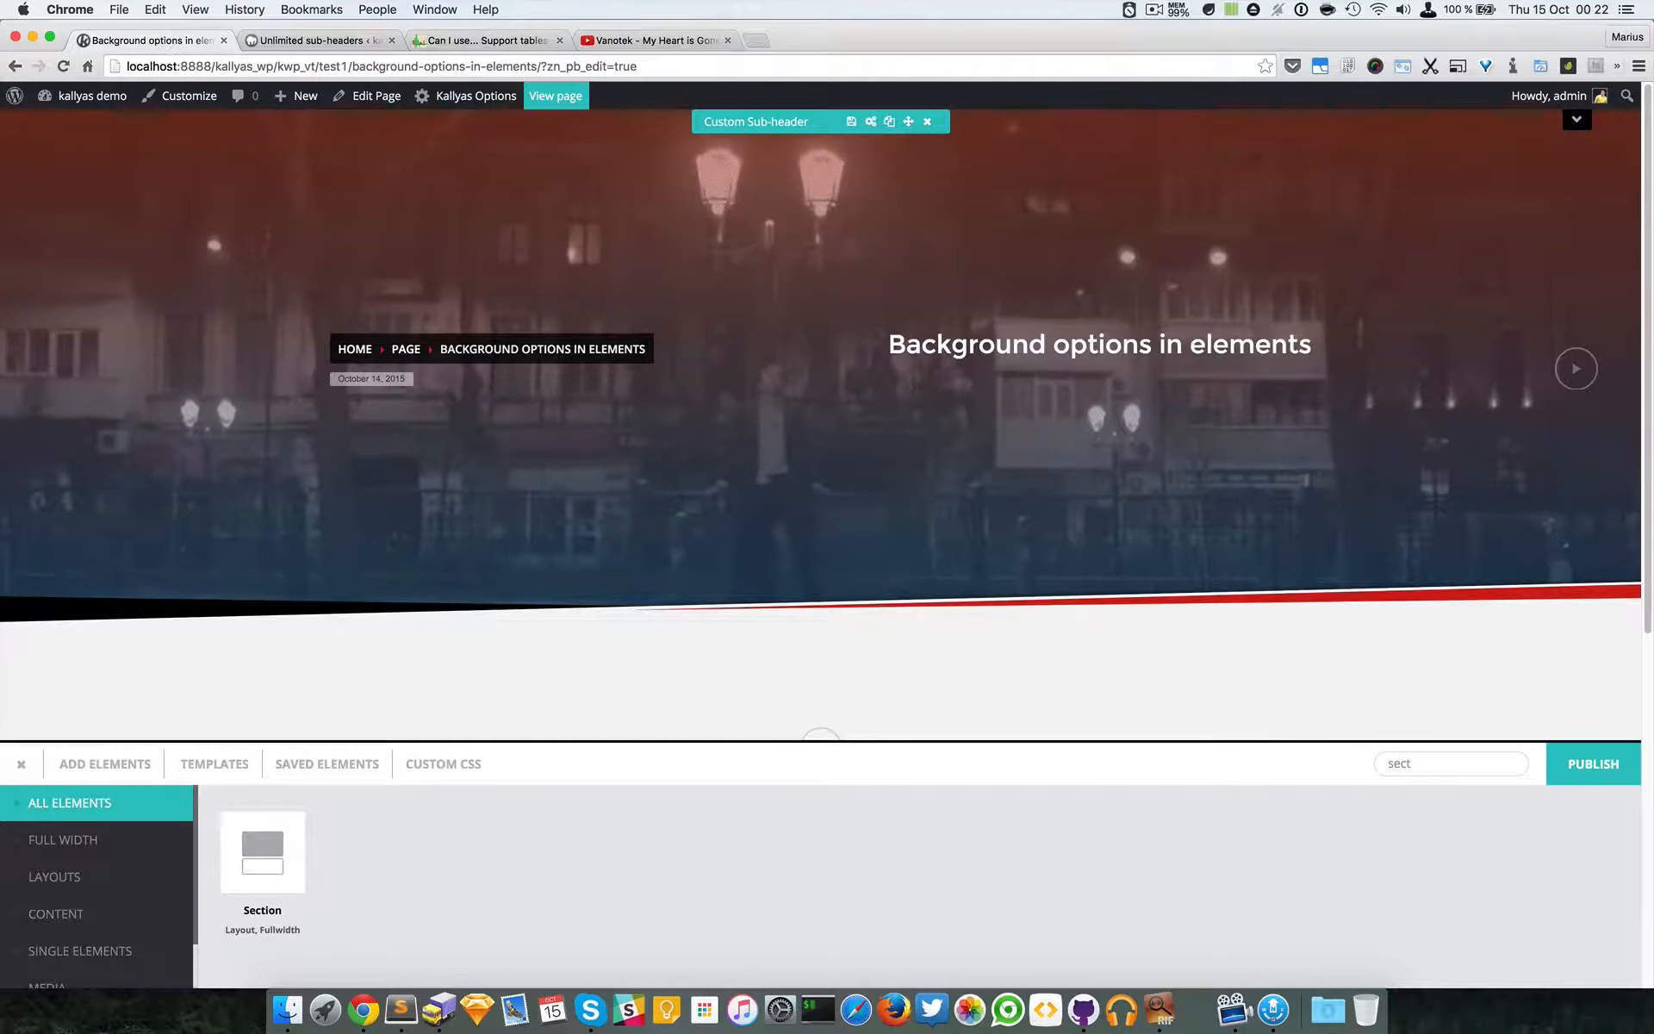
- Test the mute control of the sub-header's YouTube background video
mouse_move(1570, 386)
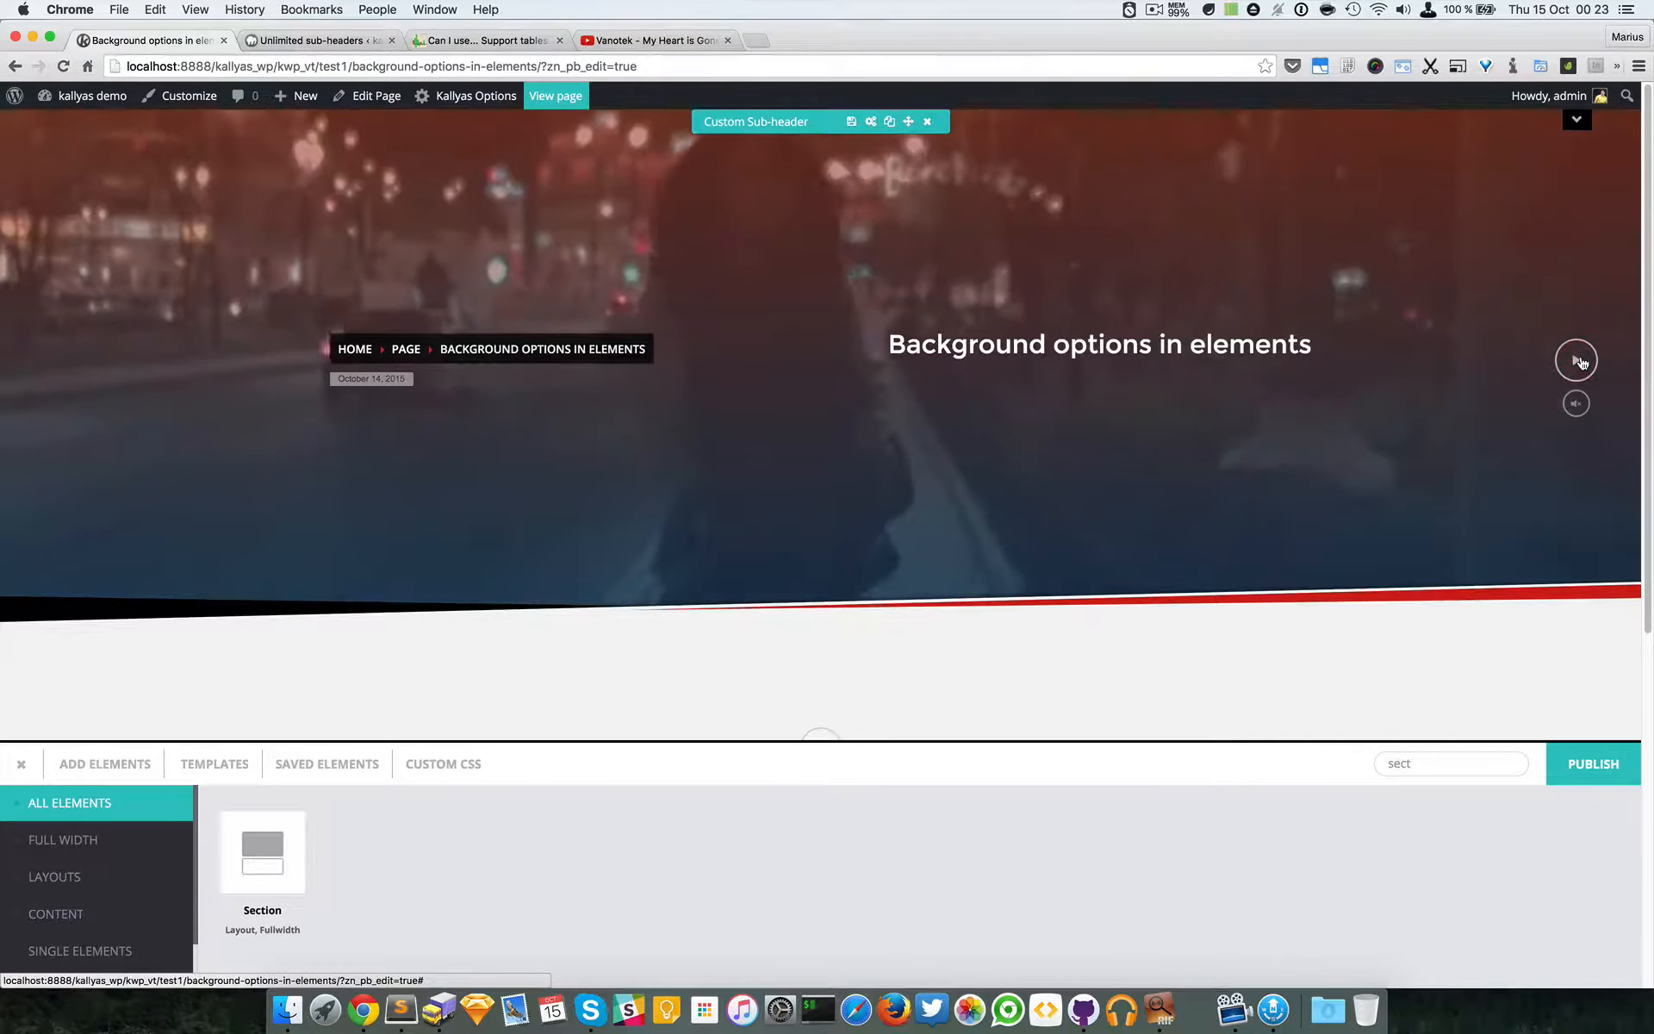
left_click(1580, 401)
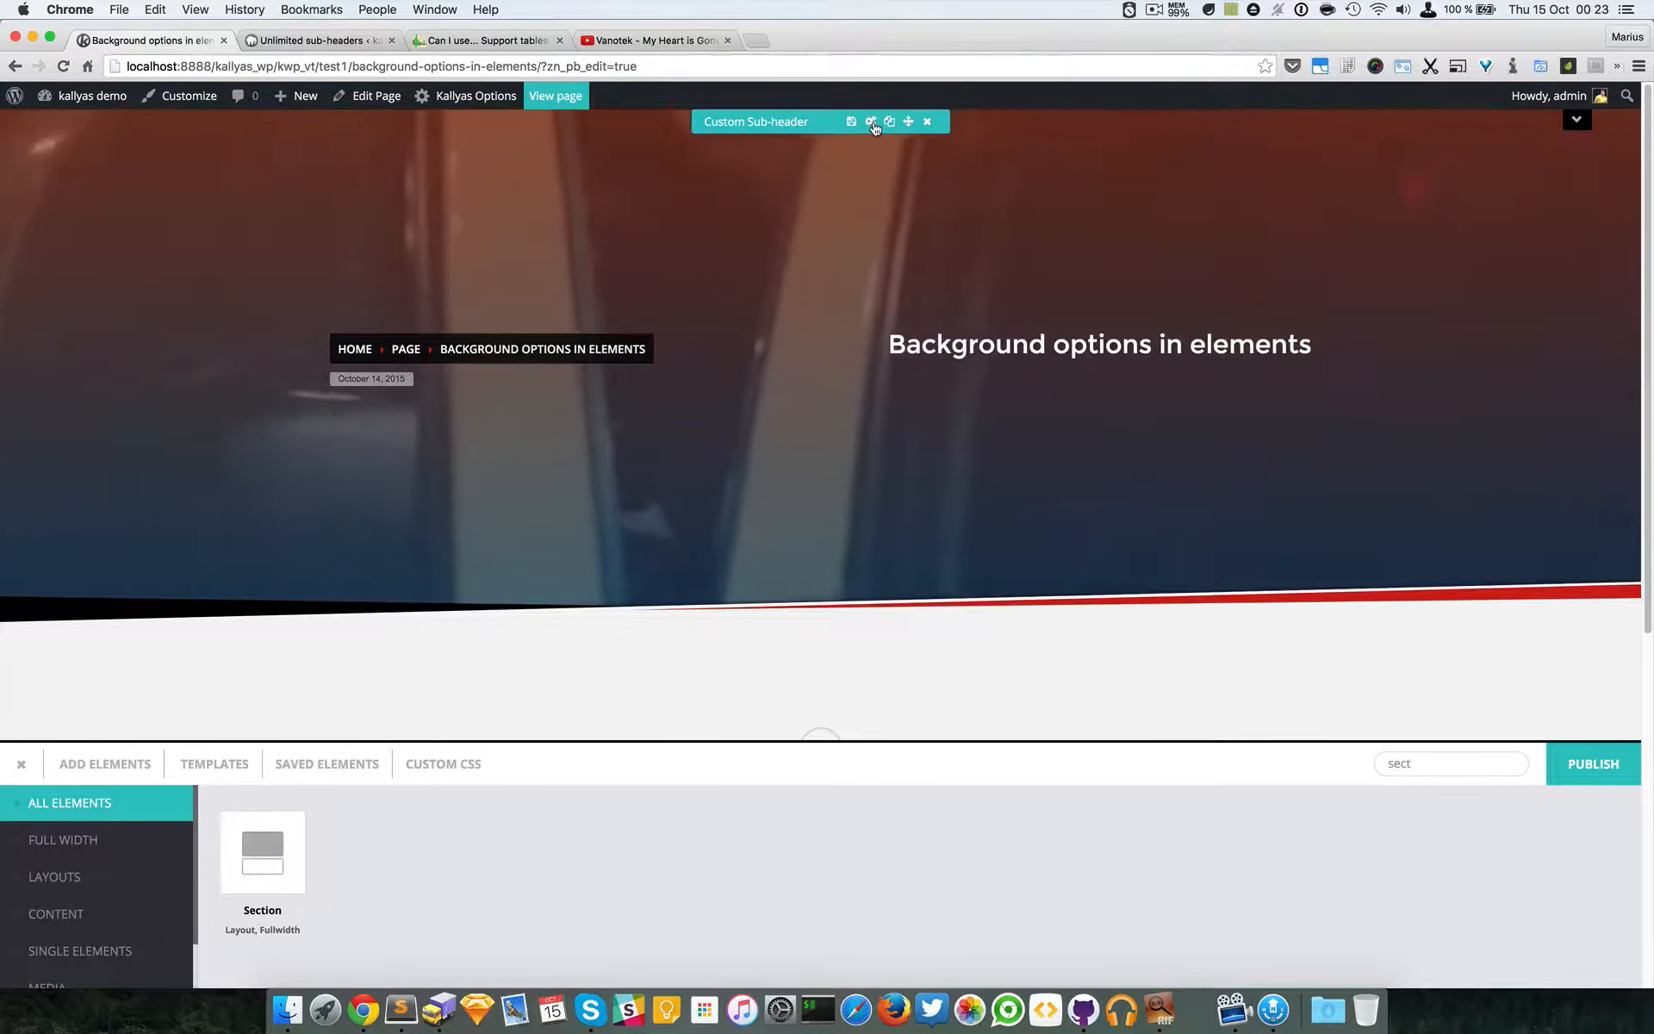
- Reopen the sub-header's background and style options, examine the YouTube source, video poster, overlay and bottom mask settings, and close them
left_click(871, 123)
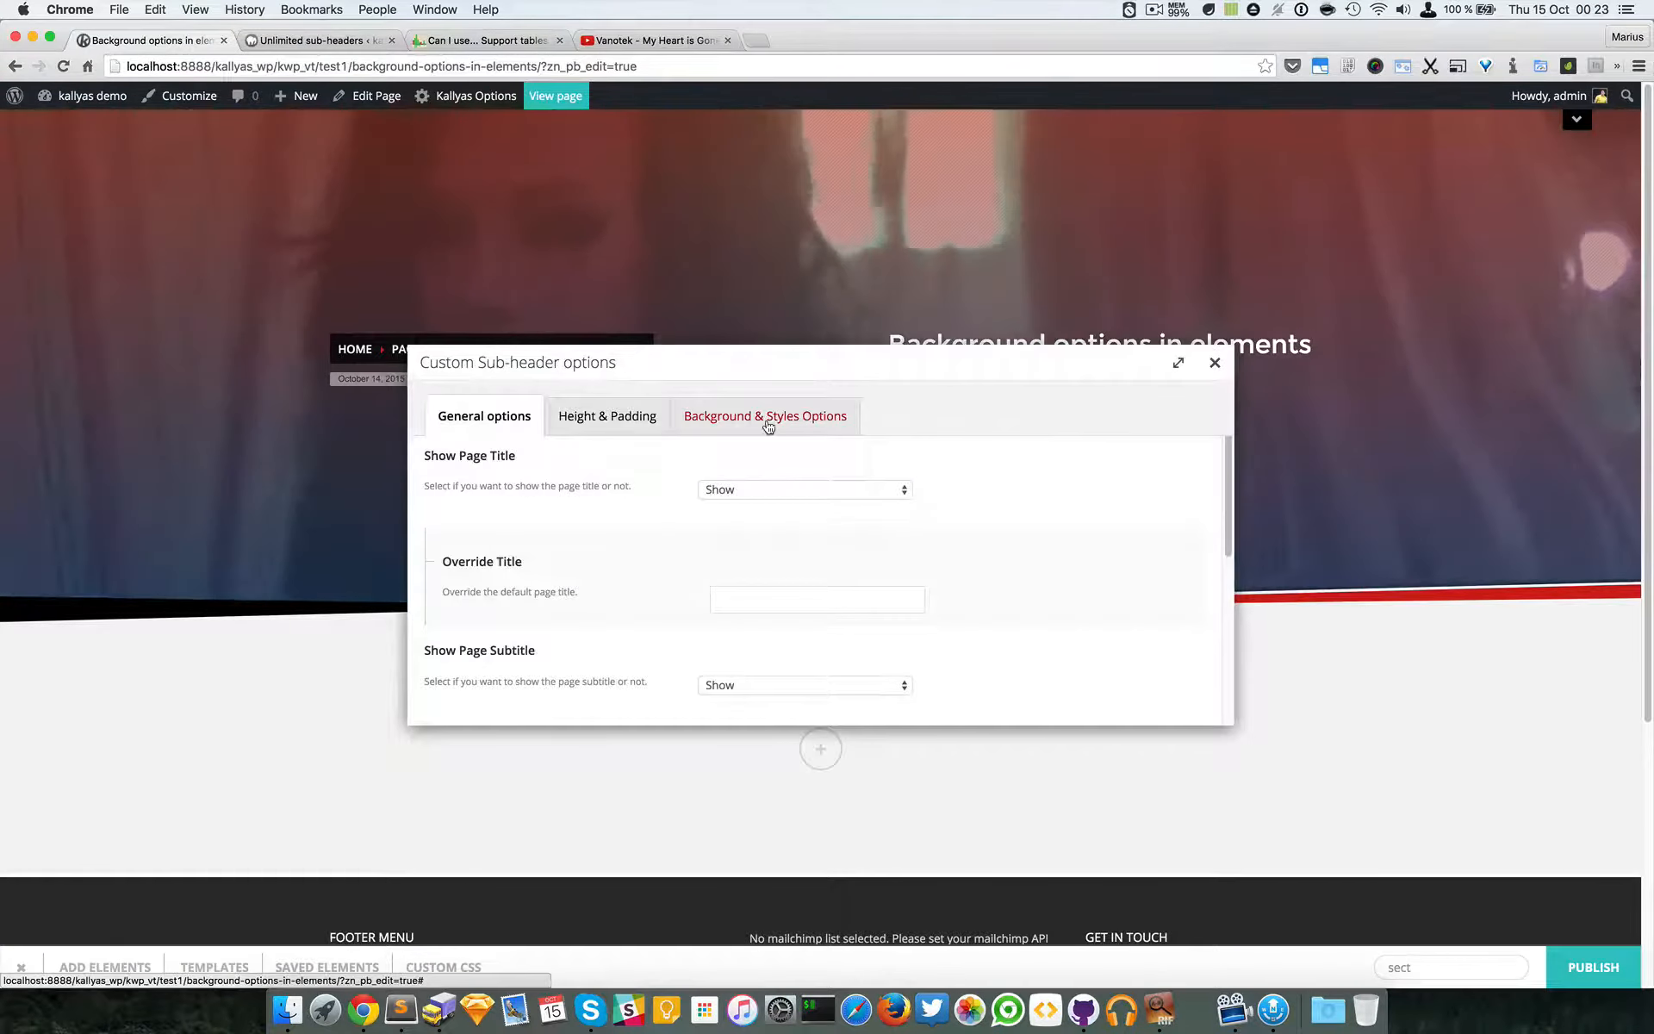
left_click(768, 418)
scroll(879, 620, "down", 8)
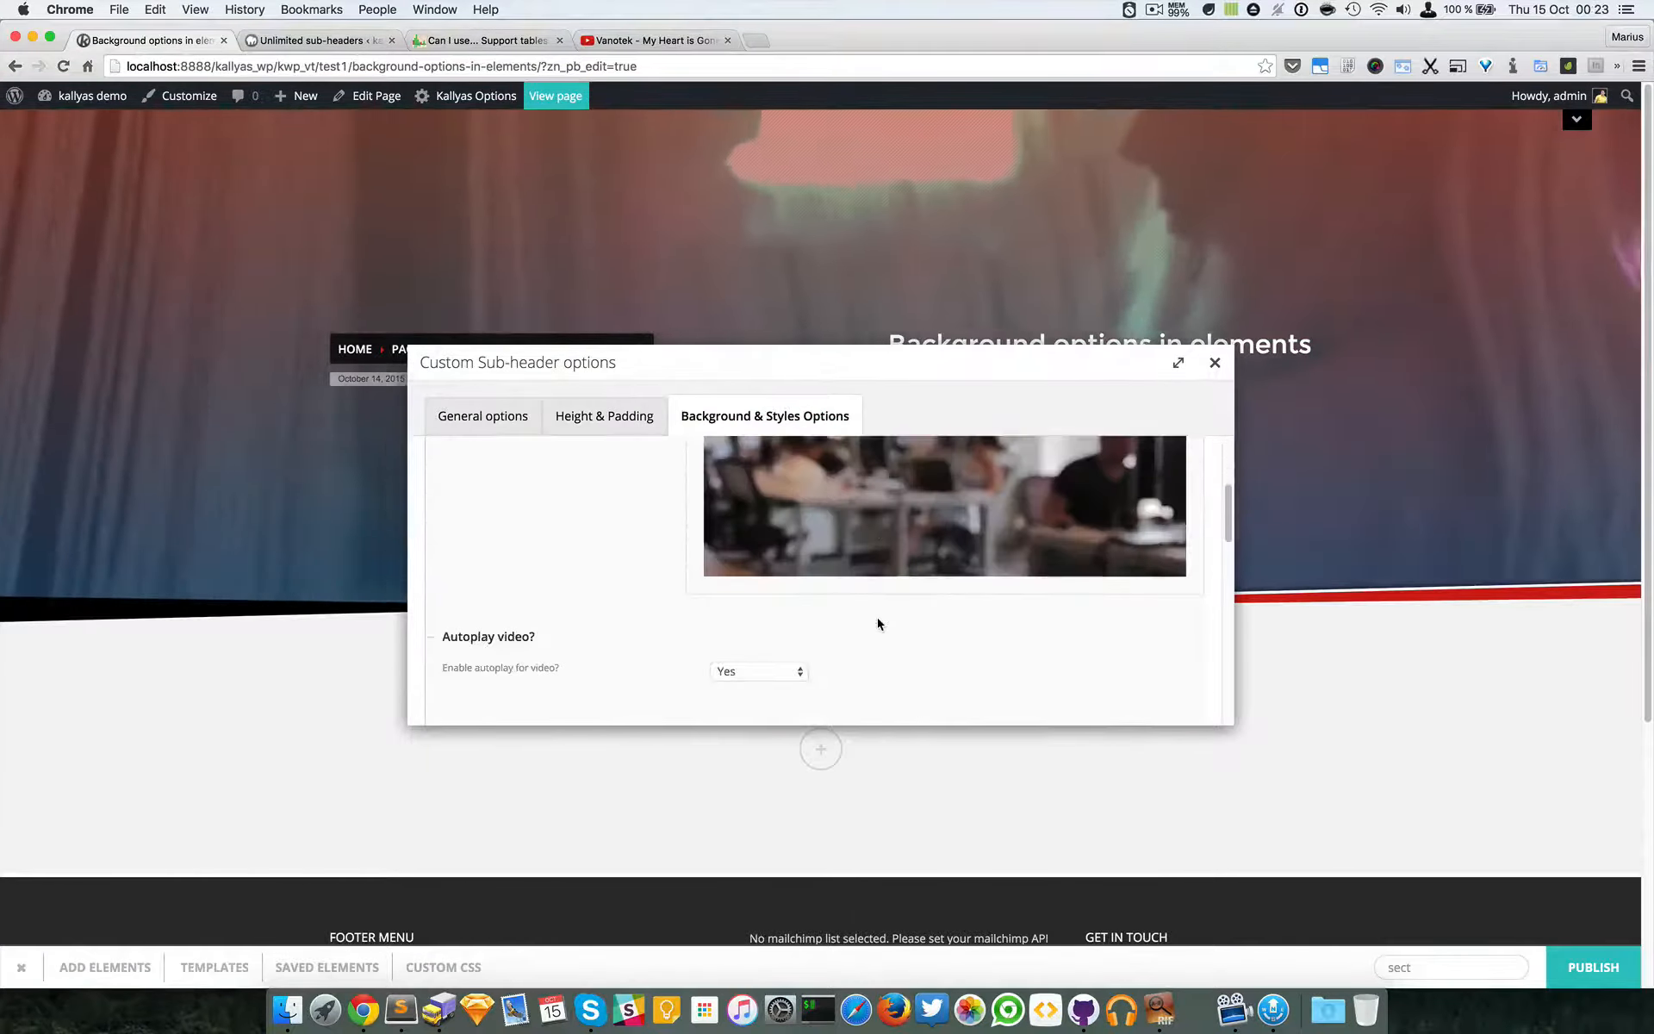
scroll(878, 623, "down", 15)
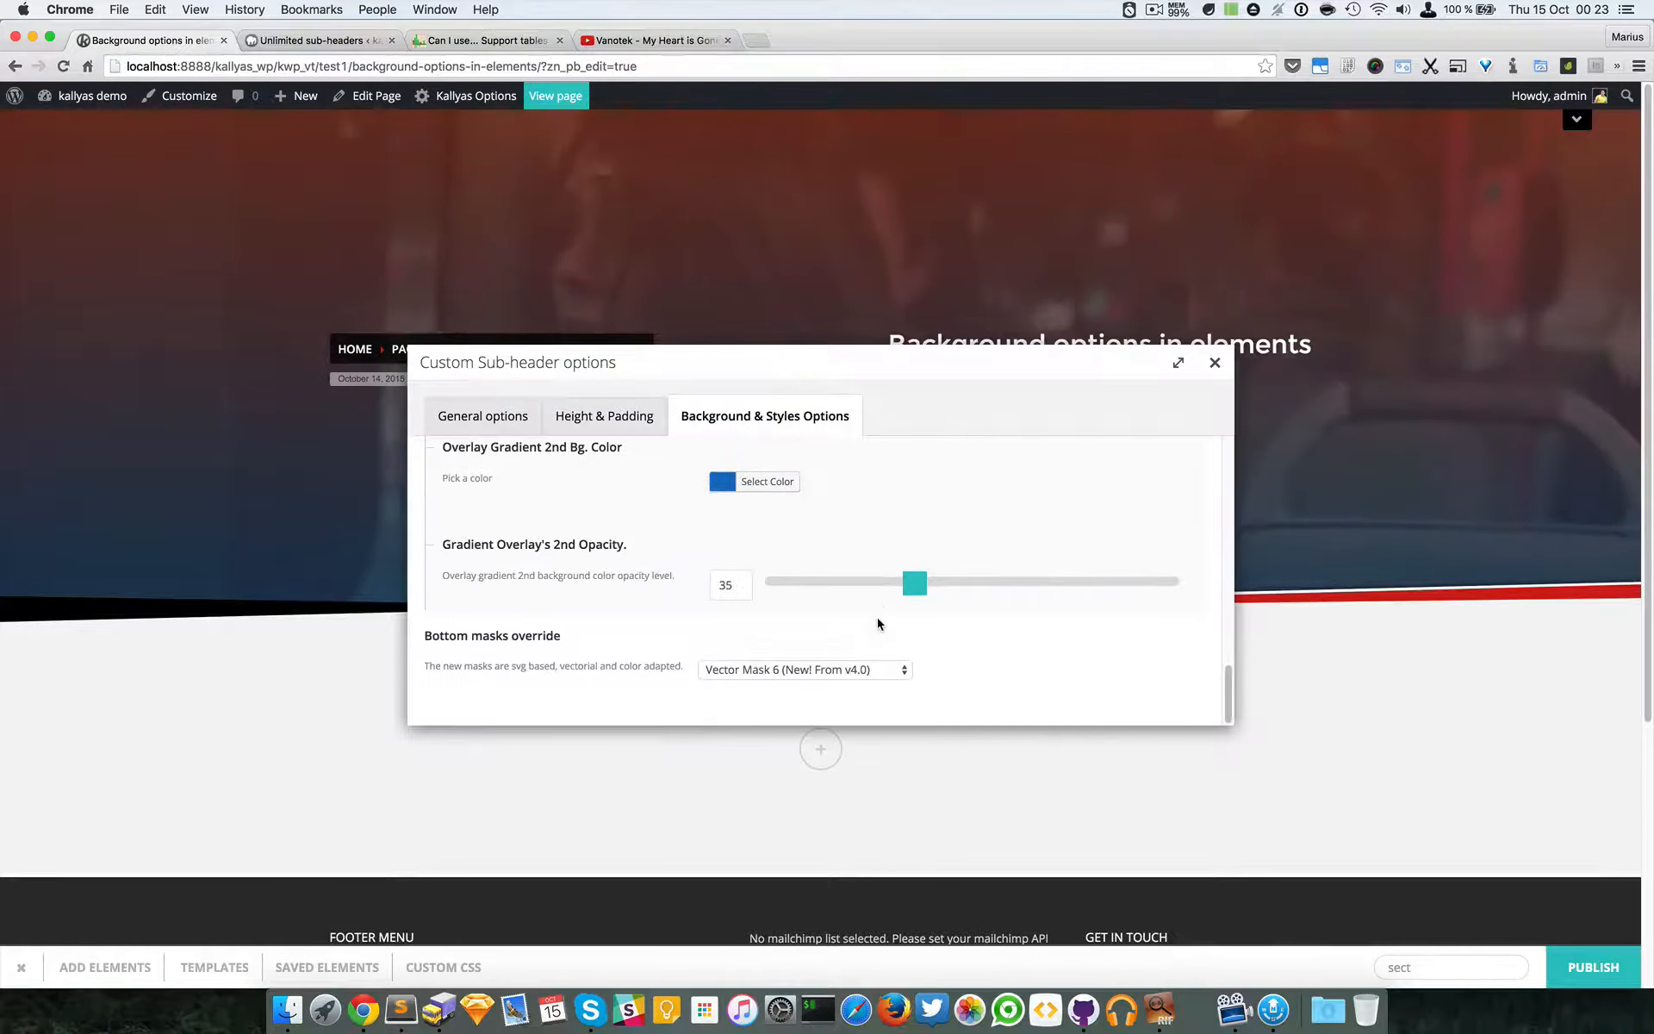
scroll(878, 623, "up", 20)
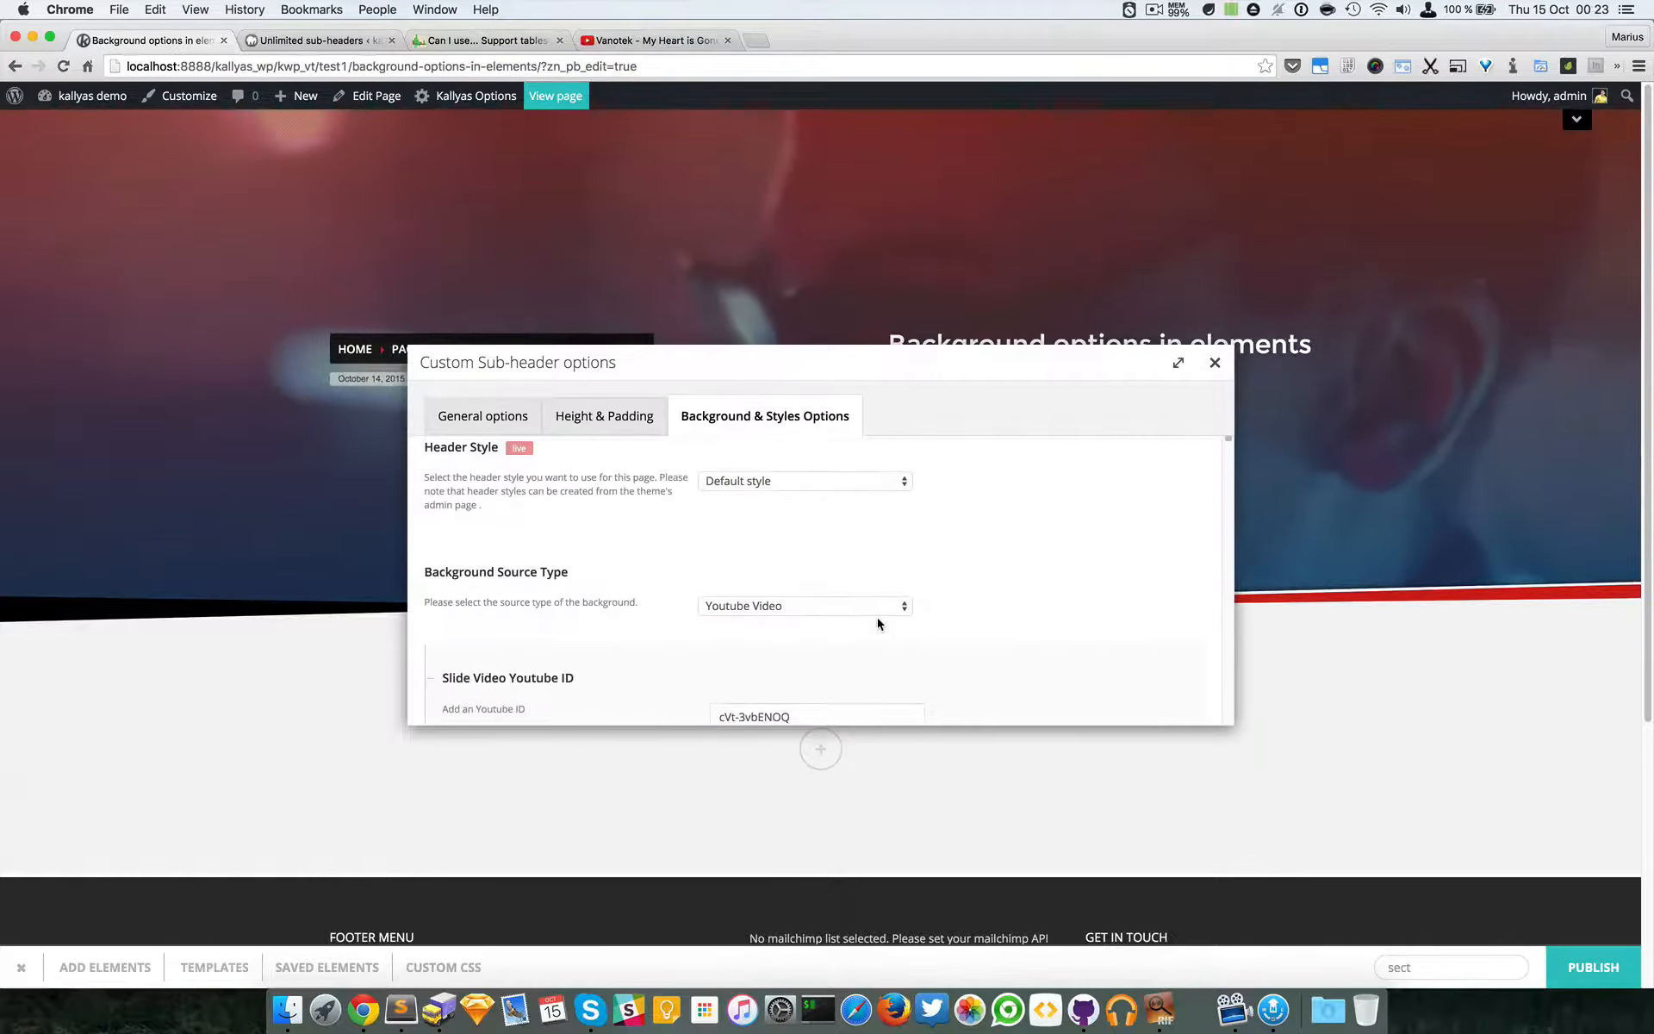
scroll(878, 623, "down", 4)
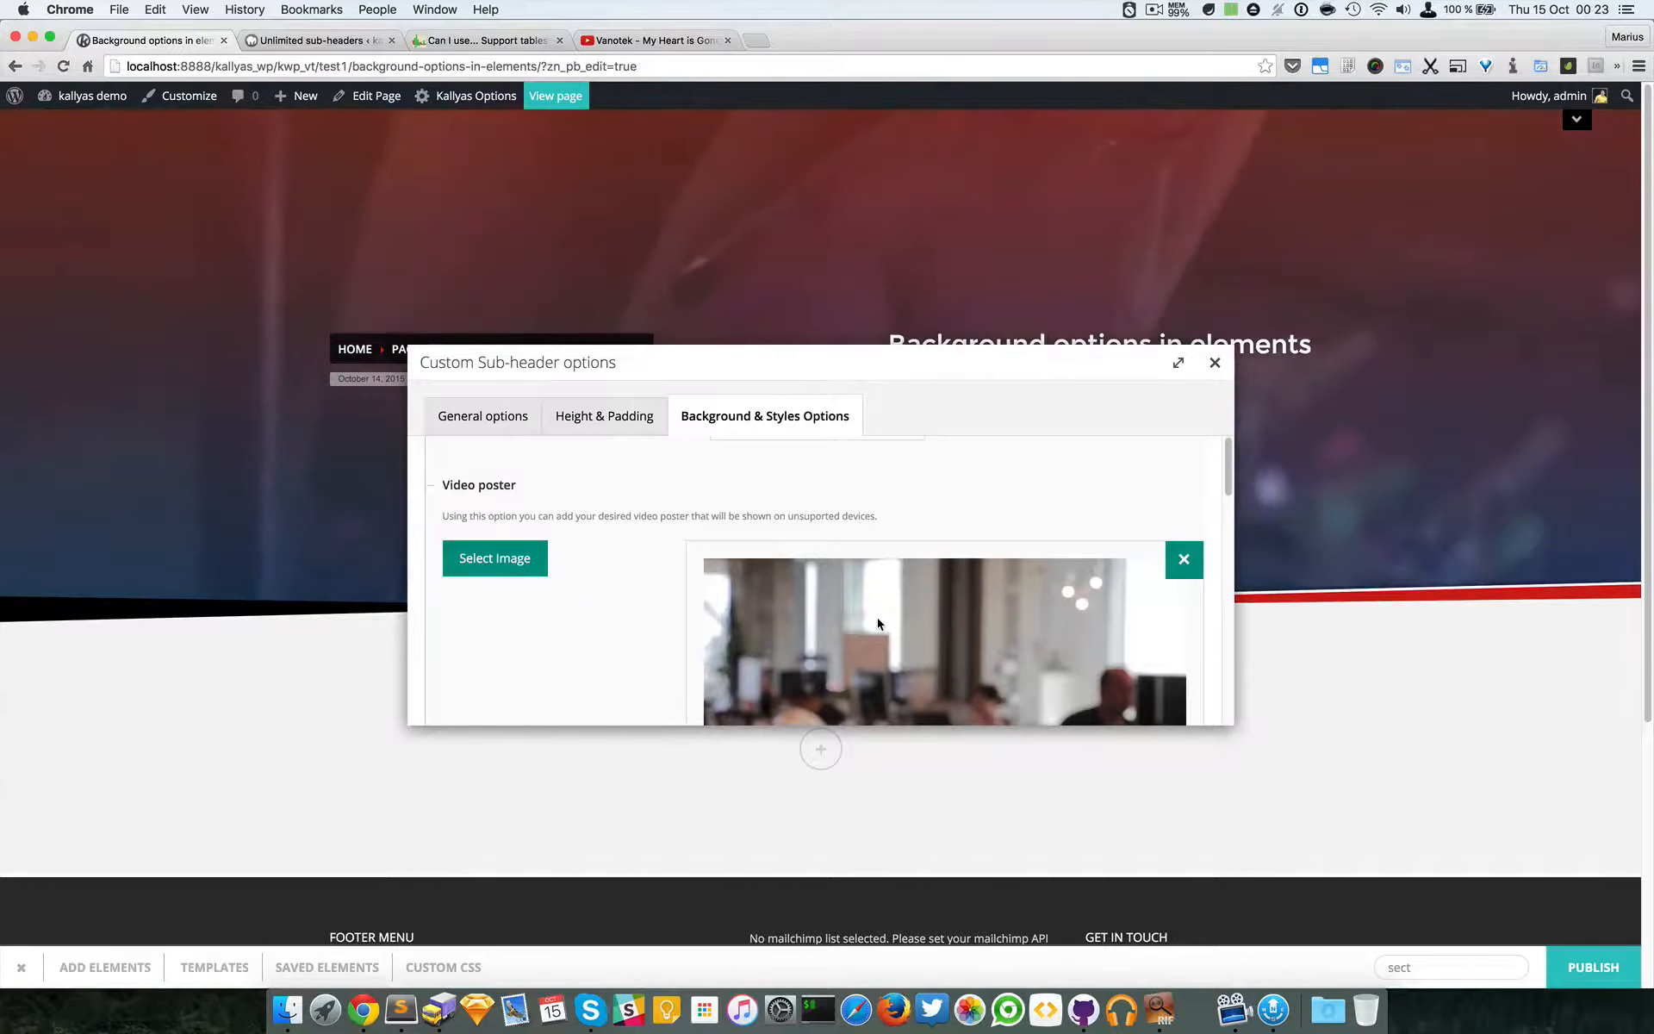
scroll(878, 623, "down", 1)
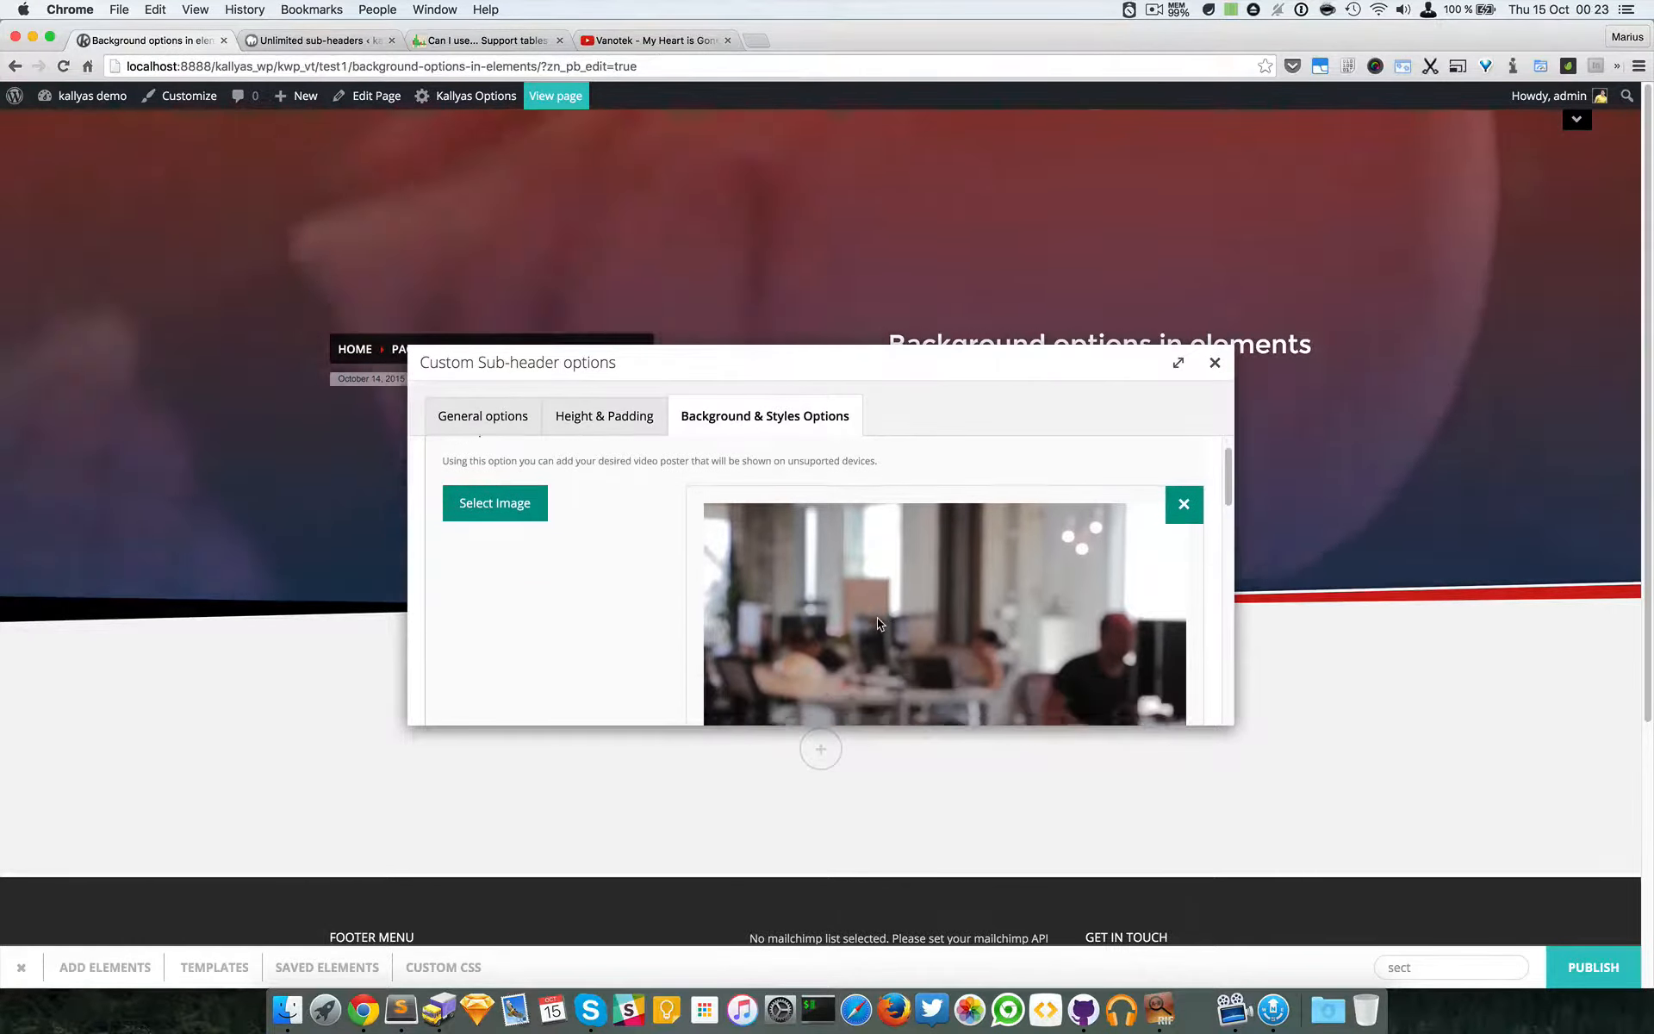
scroll(877, 622, "down", 1)
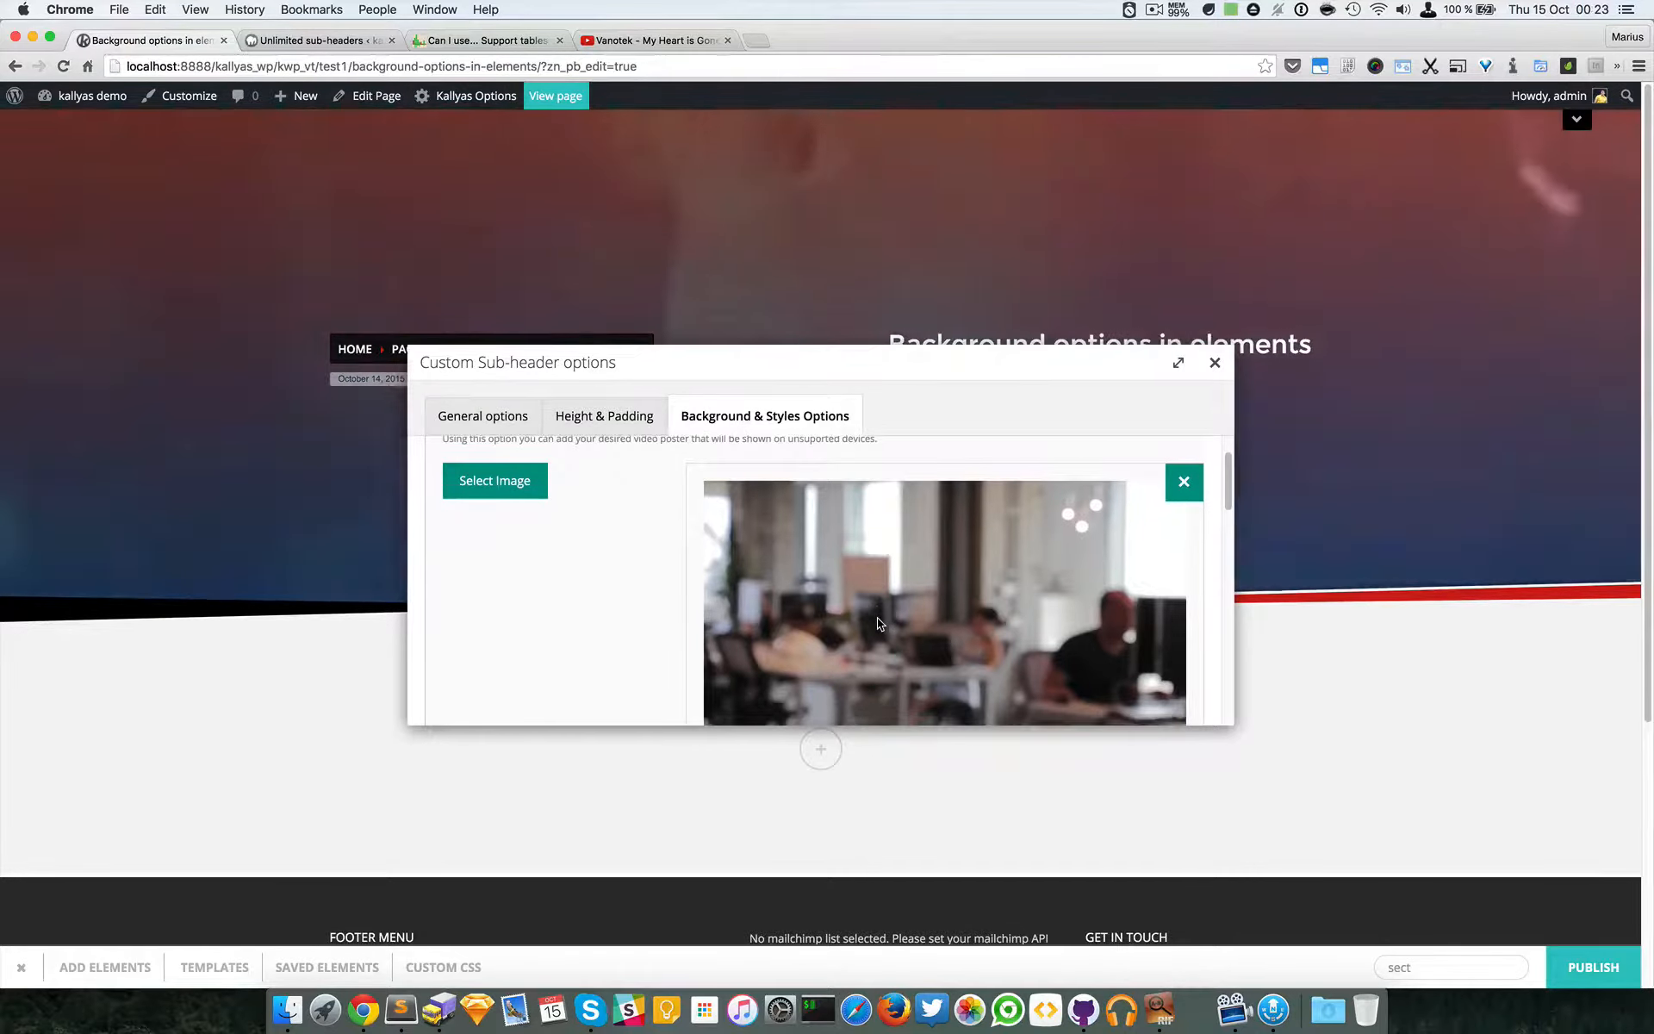
scroll(877, 617, "down", 1)
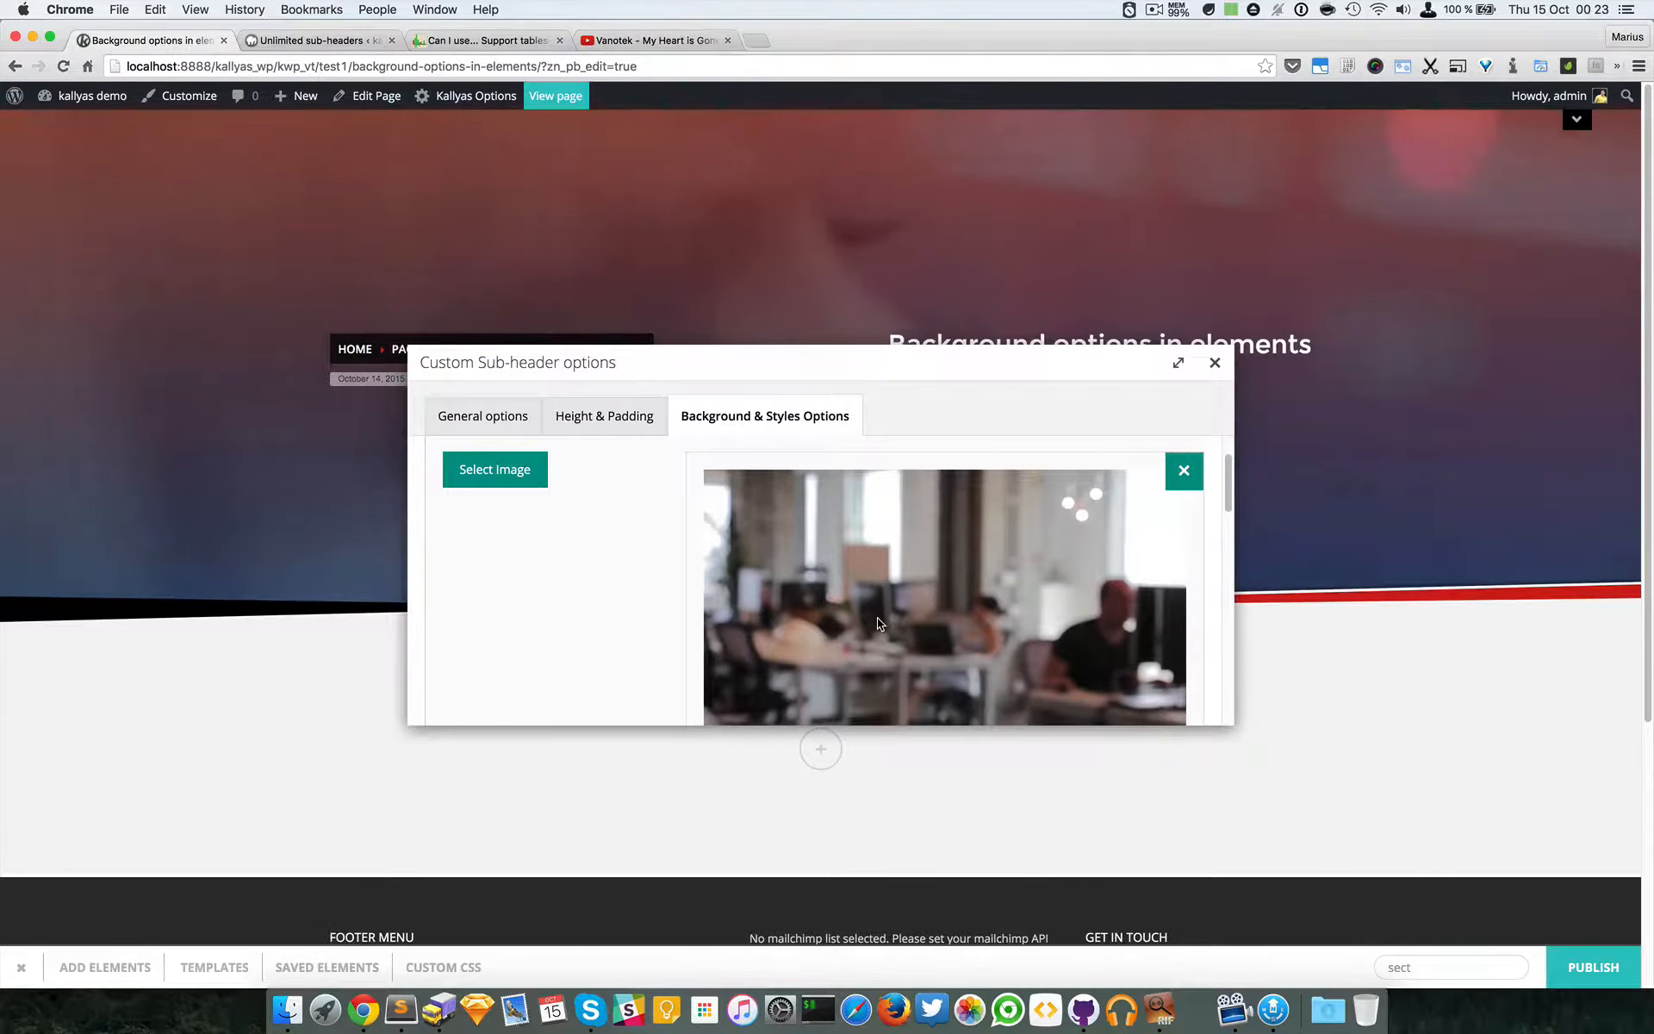
scroll(769, 491, "up", 10)
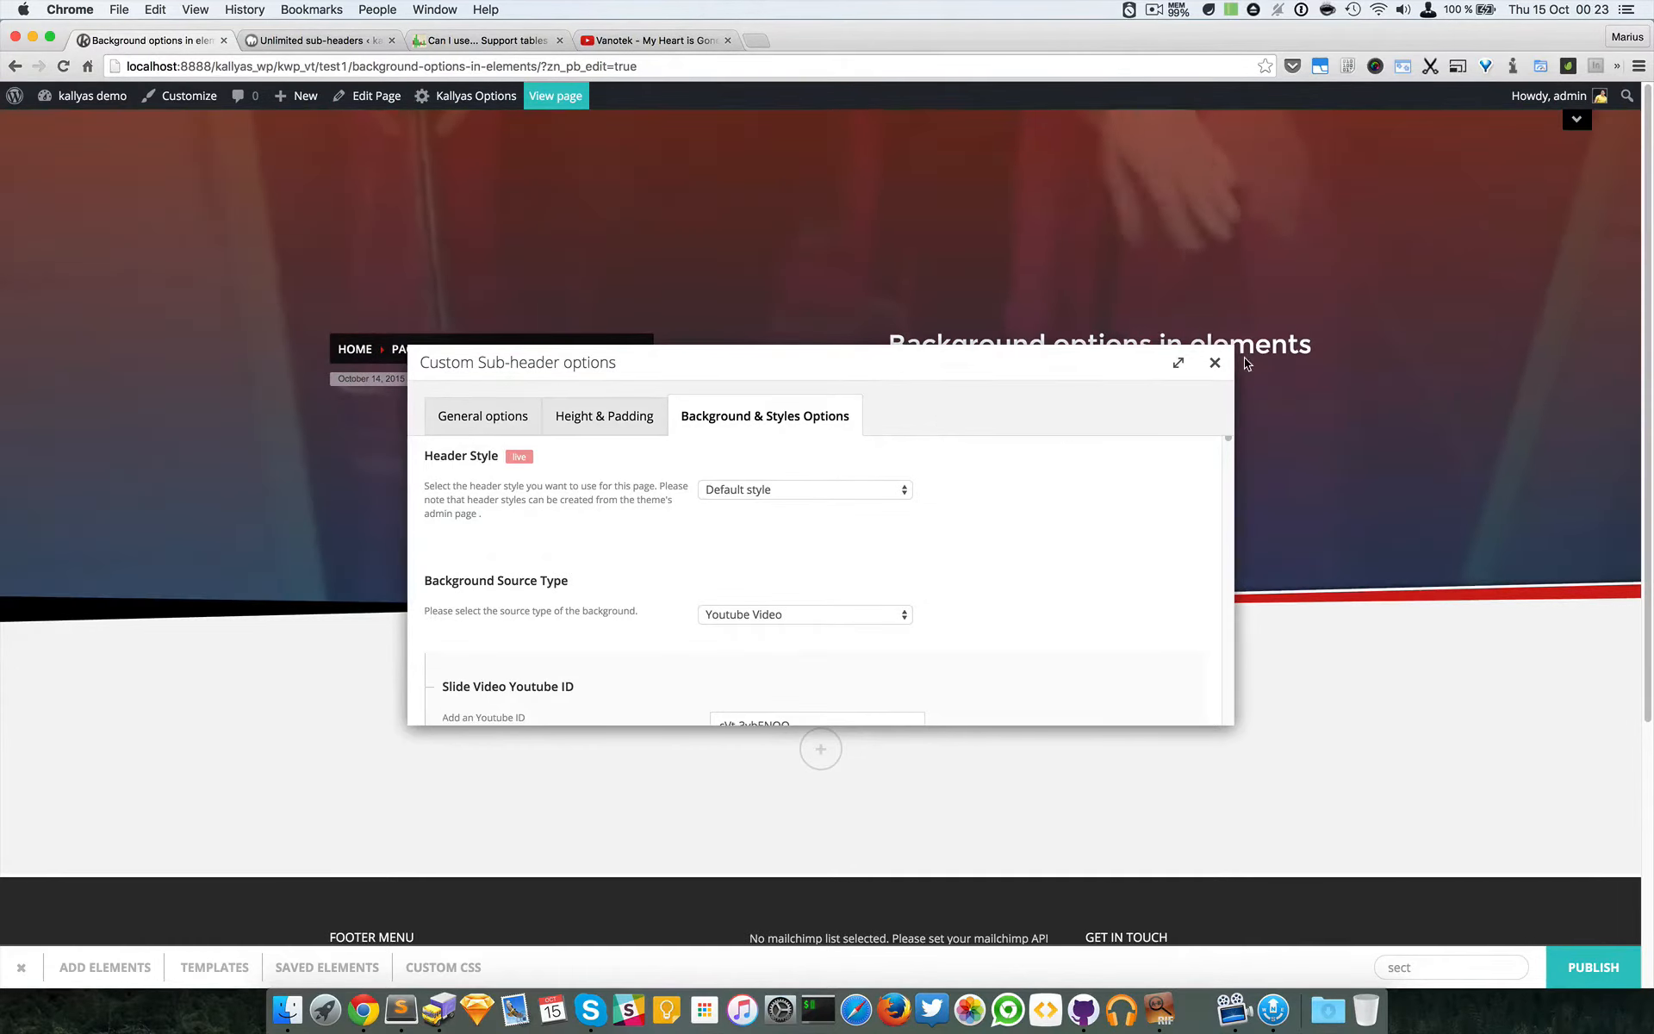
left_click(1215, 363)
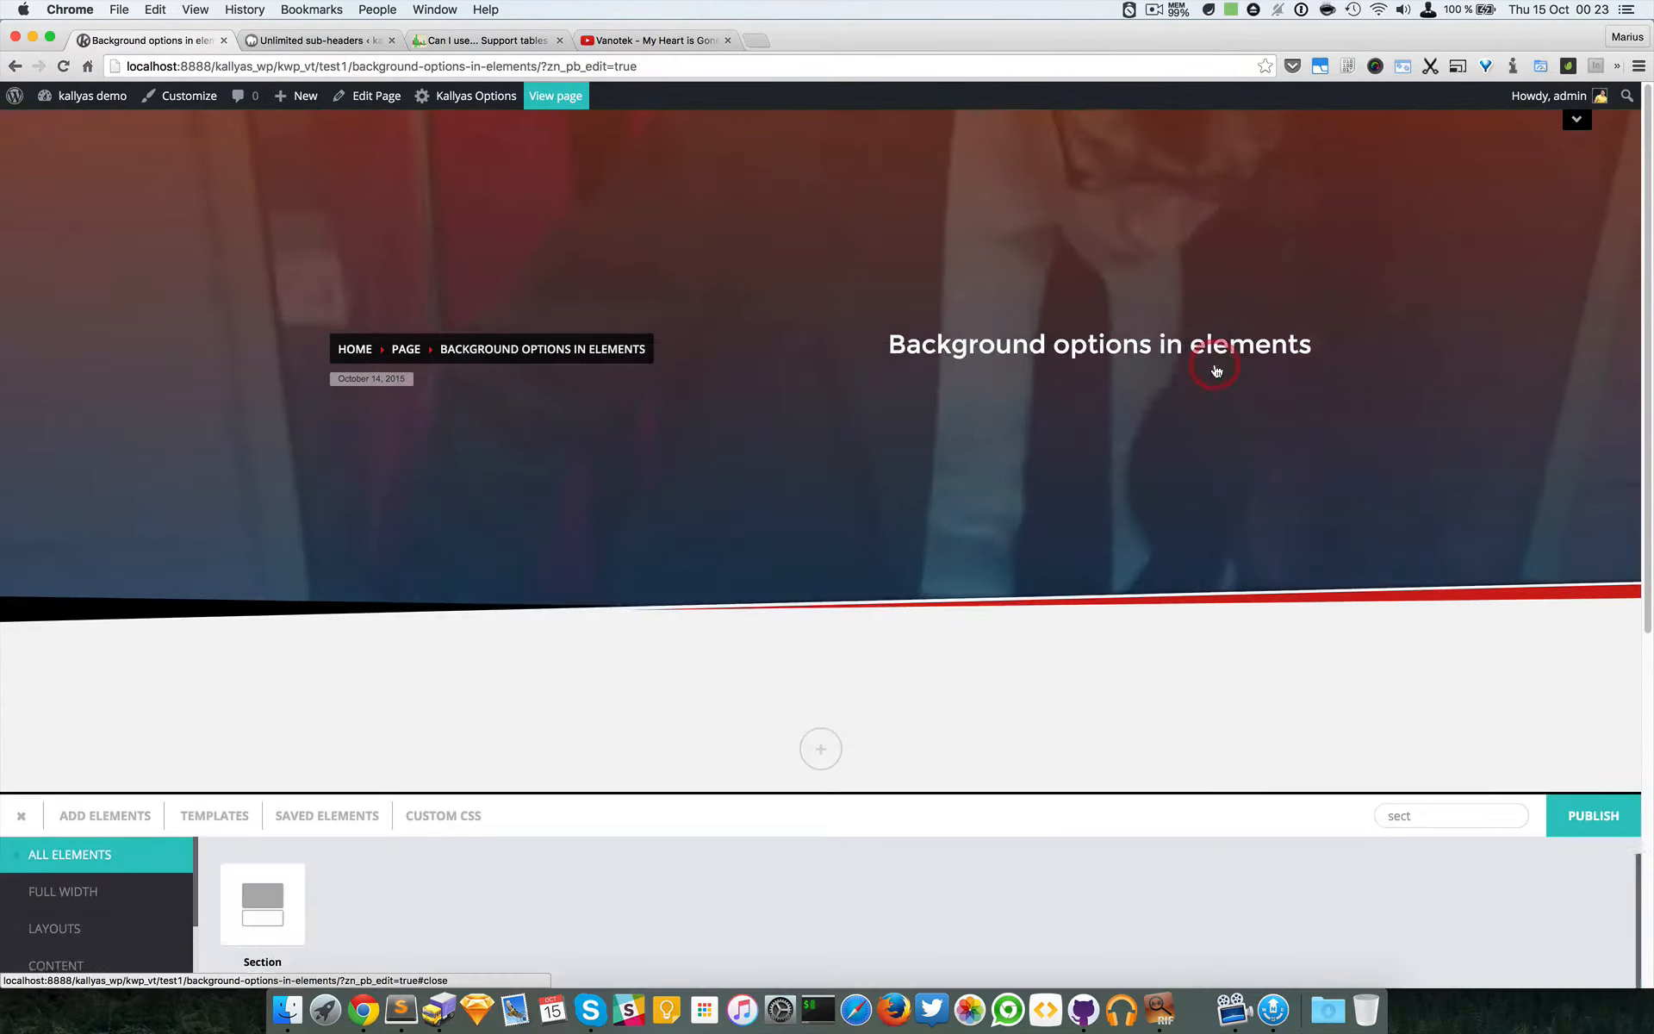